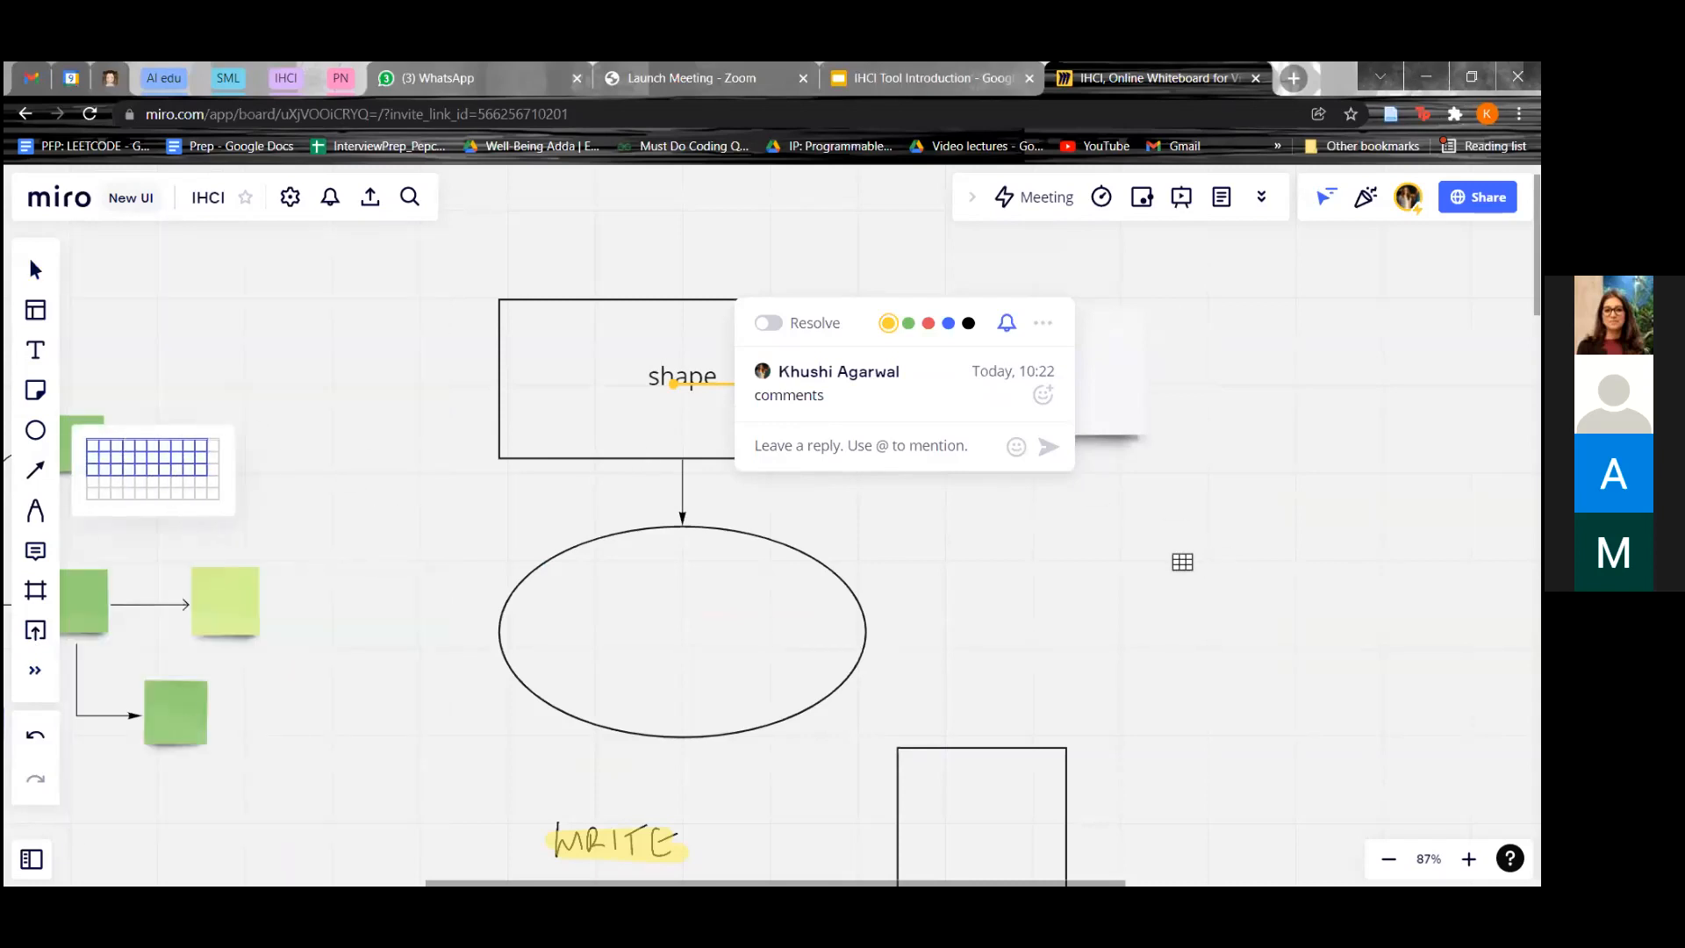
- Place a table with three rows and three columns beside the flowchart shapes in the Introduction frame
{"action": "left_click", "coordinate": [1181, 567]}
{"action": "scroll", "coordinate": [1181, 566], "scroll_direction": "down", "scroll_amount": 10}
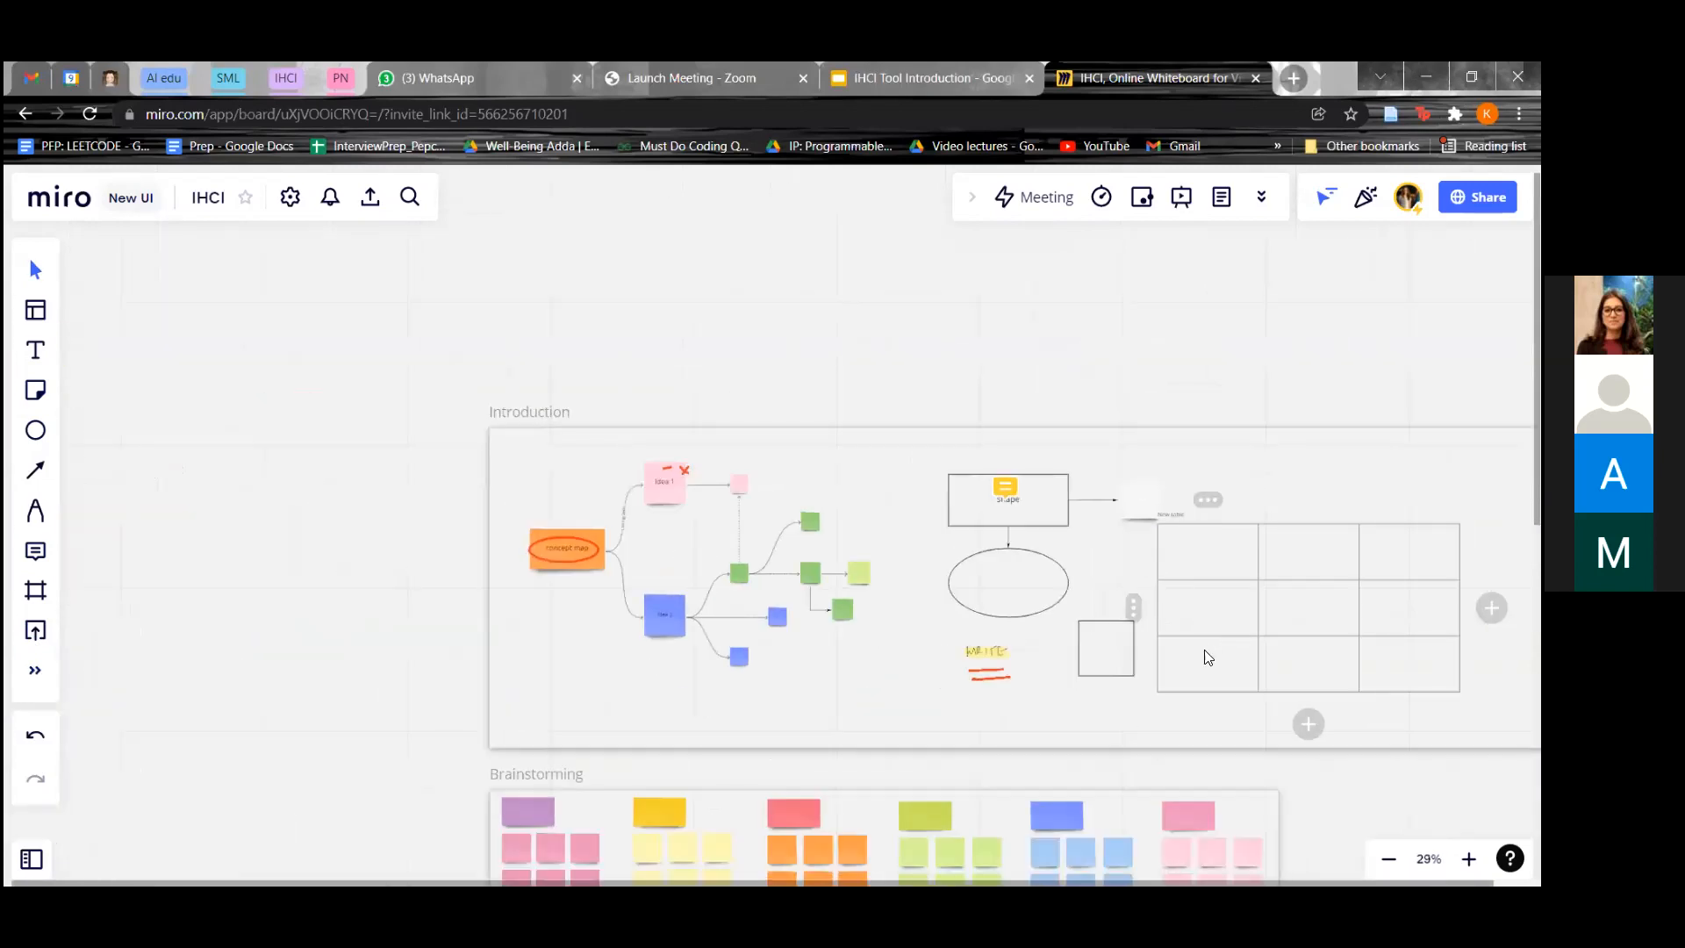
{"action": "left_click", "coordinate": [1212, 563]}
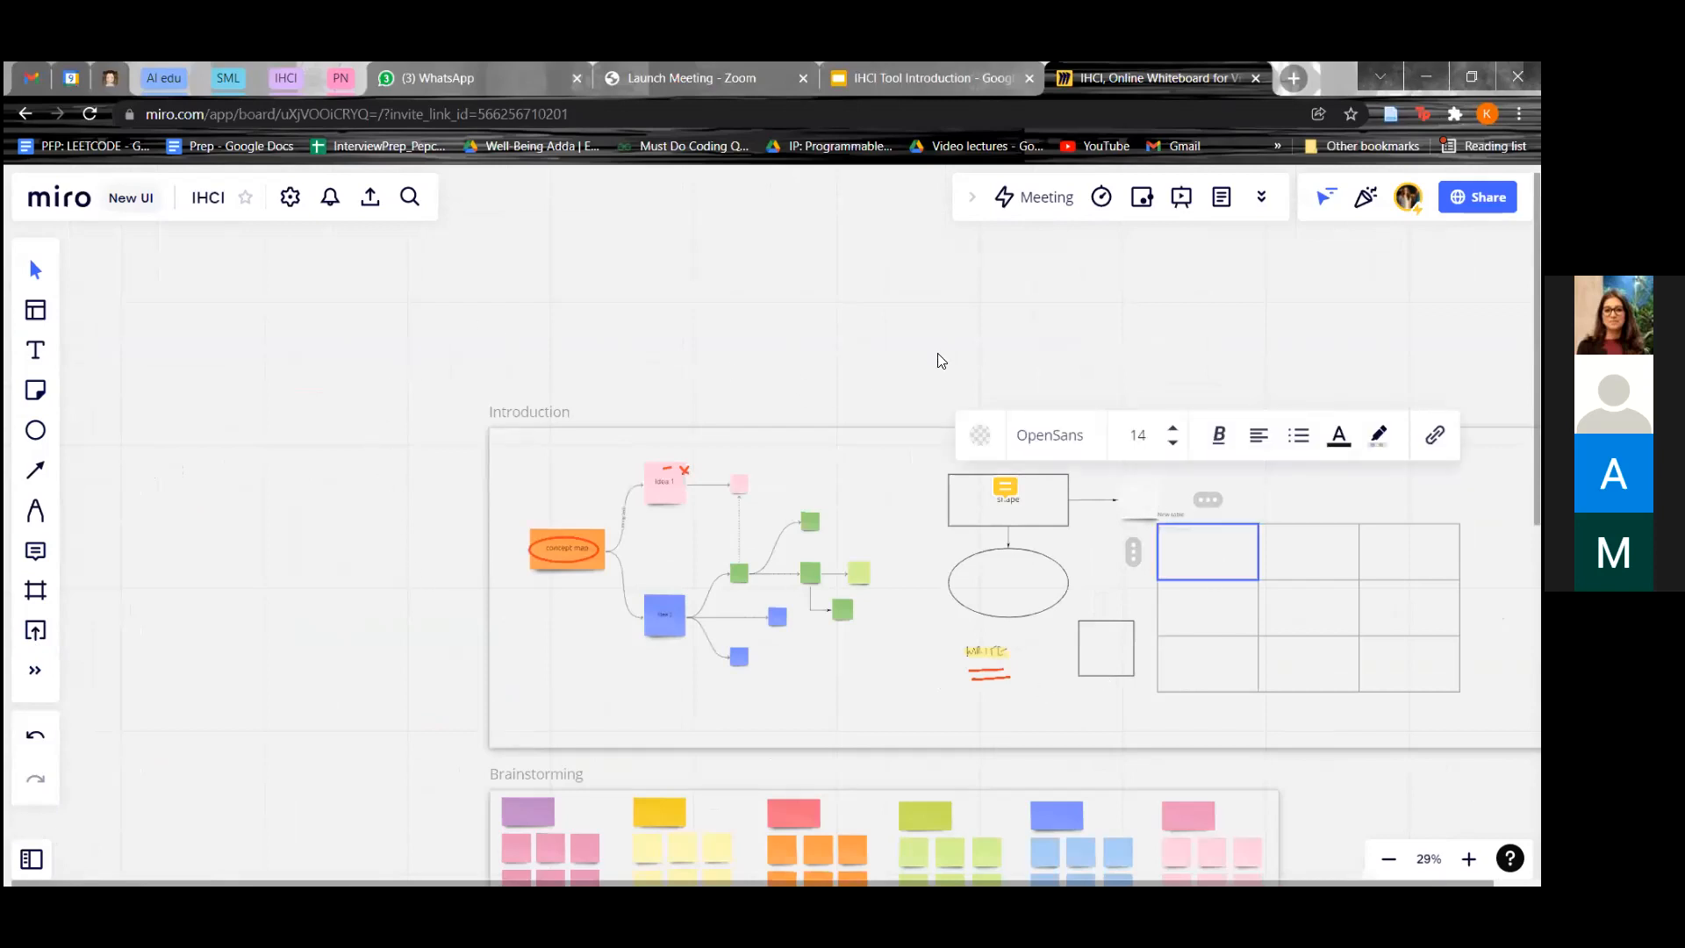
{"action": "left_click", "coordinate": [1105, 317]}
{"action": "left_click_drag", "start_coordinate": [1165, 346], "coordinate": [979, 333]}
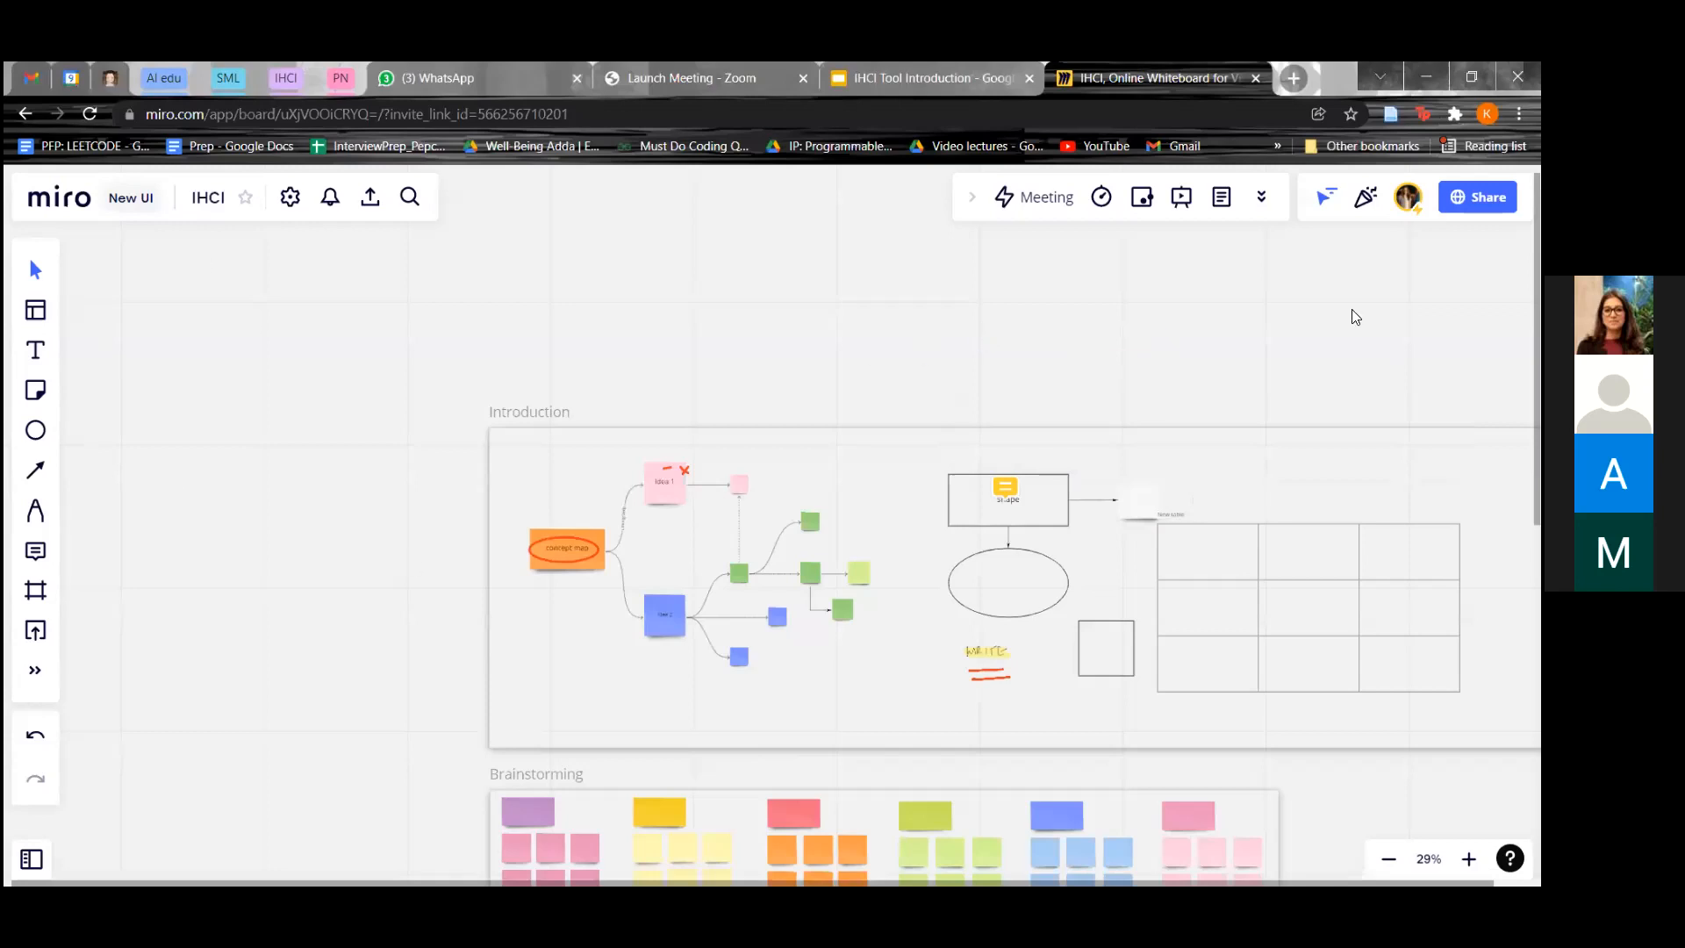
- Switch to the IHCI Tool Introduction presentation in Google Slides and select the complete board link beneath the miro logo
{"action": "scroll", "coordinate": [1166, 337], "scroll_direction": "down", "scroll_amount": 3}
{"action": "scroll", "coordinate": [1135, 571], "scroll_direction": "down", "scroll_amount": 5}
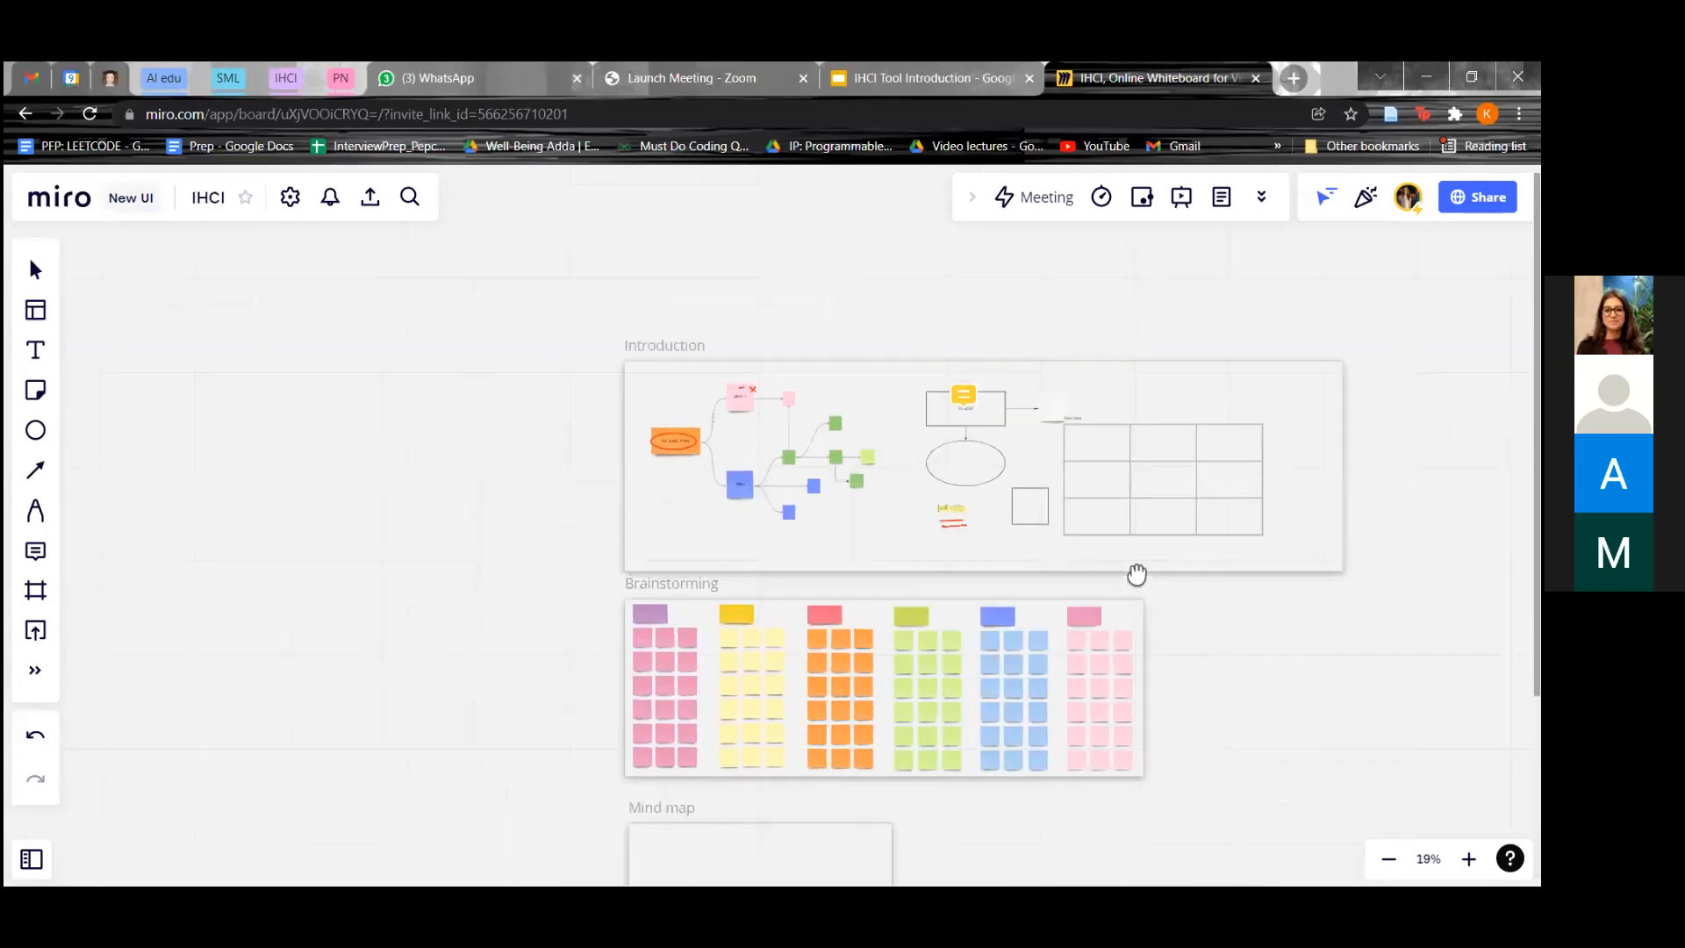
{"action": "scroll", "coordinate": [613, 440], "scroll_direction": "up", "scroll_amount": 3}
{"action": "scroll", "coordinate": [710, 436], "scroll_direction": "up", "scroll_amount": 2}
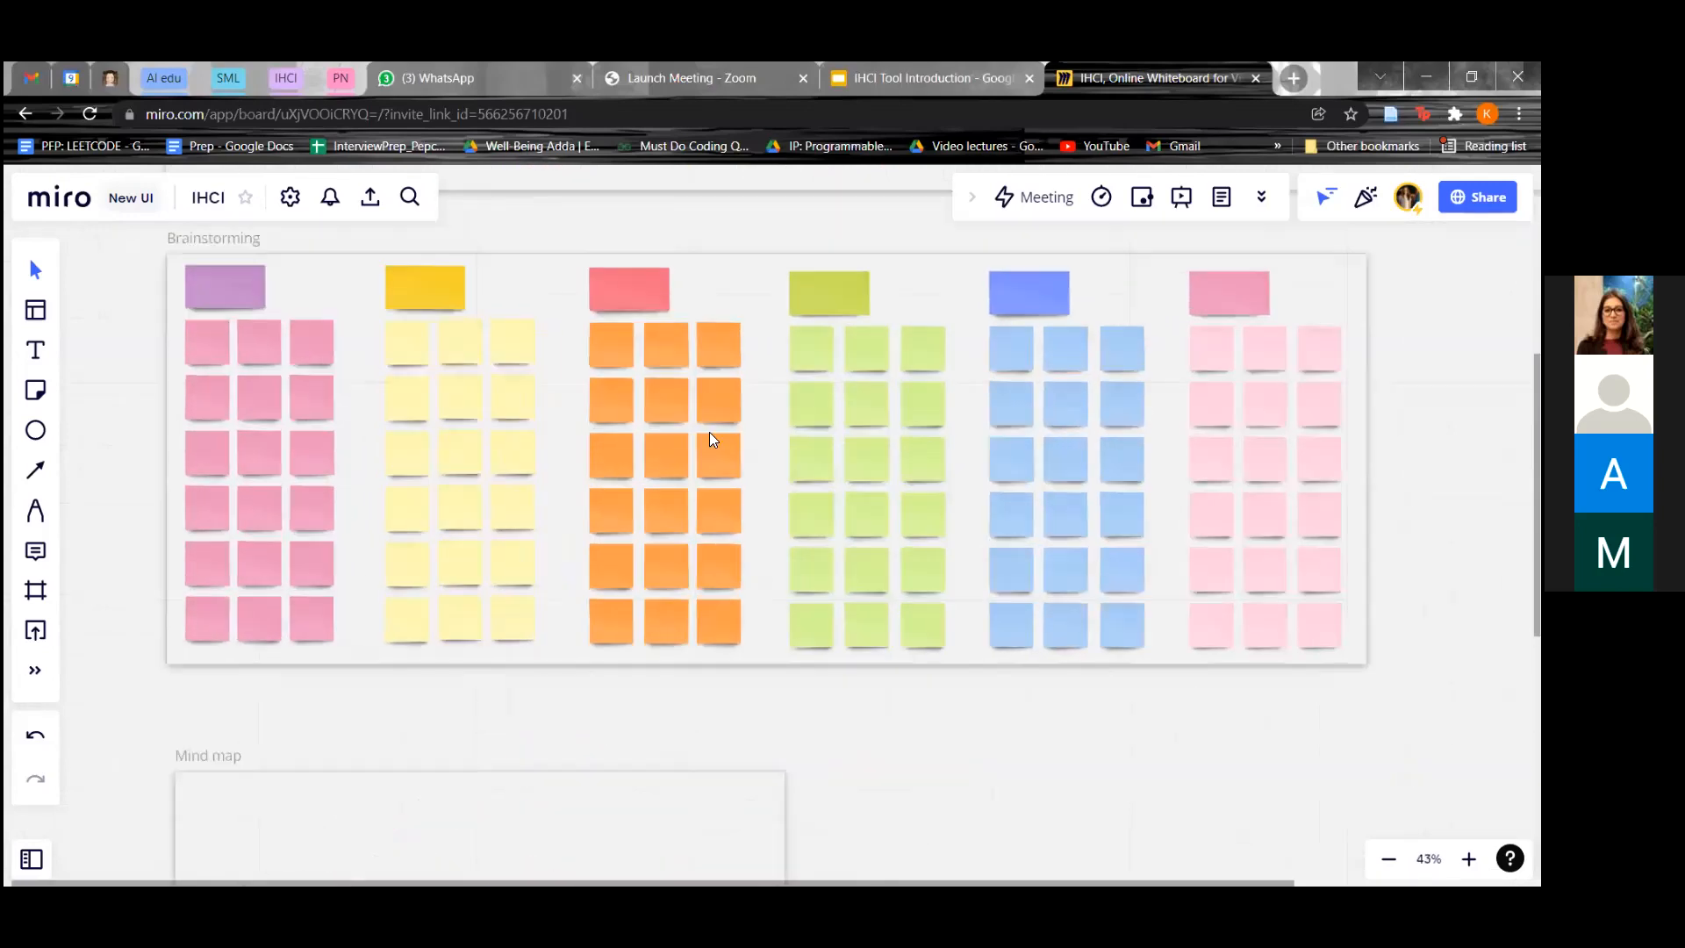
{"action": "left_click", "coordinate": [928, 70]}
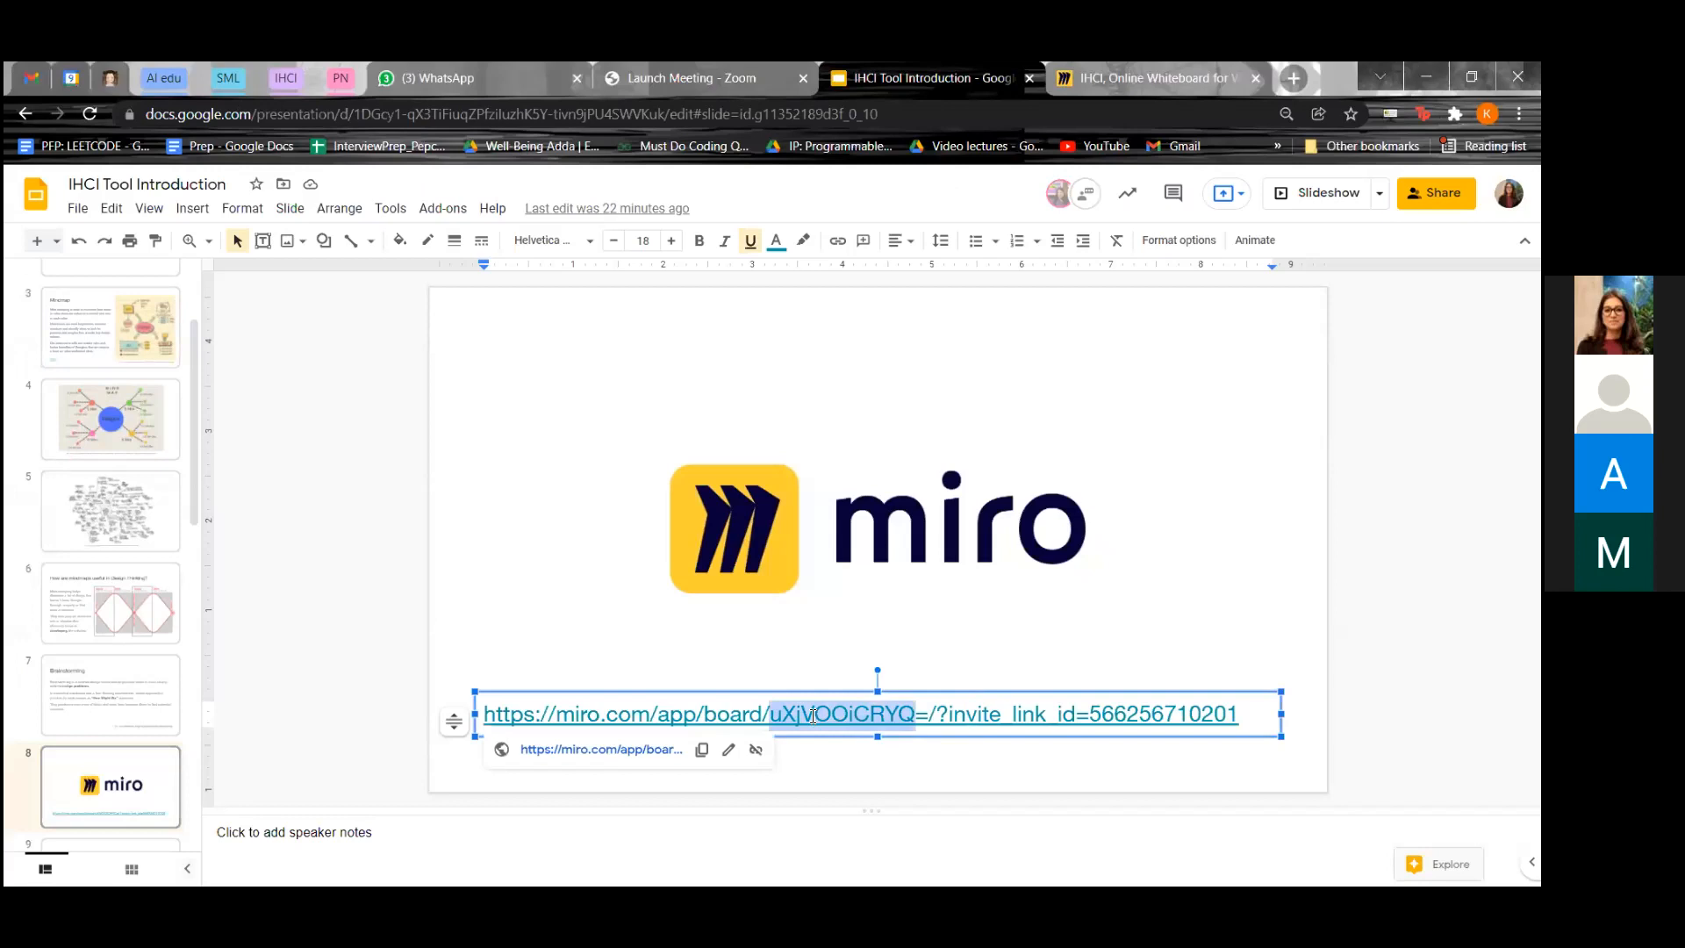
{"action": "triple_click", "coordinate": [813, 716]}
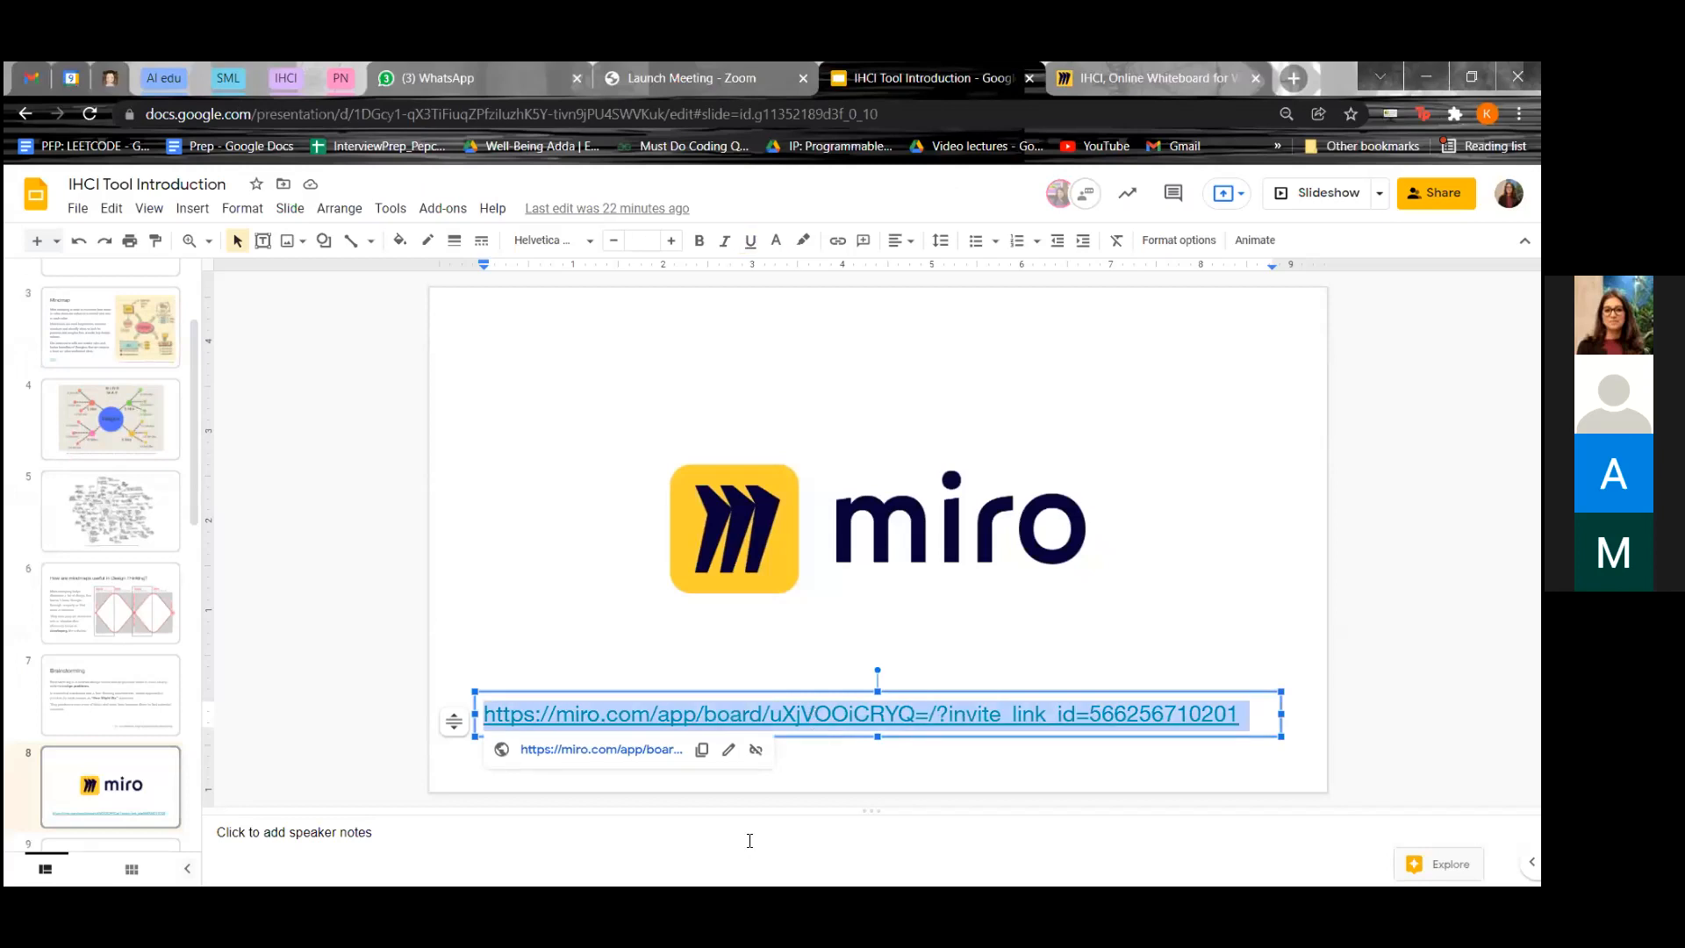
{"action": "left_click", "coordinate": [749, 840]}
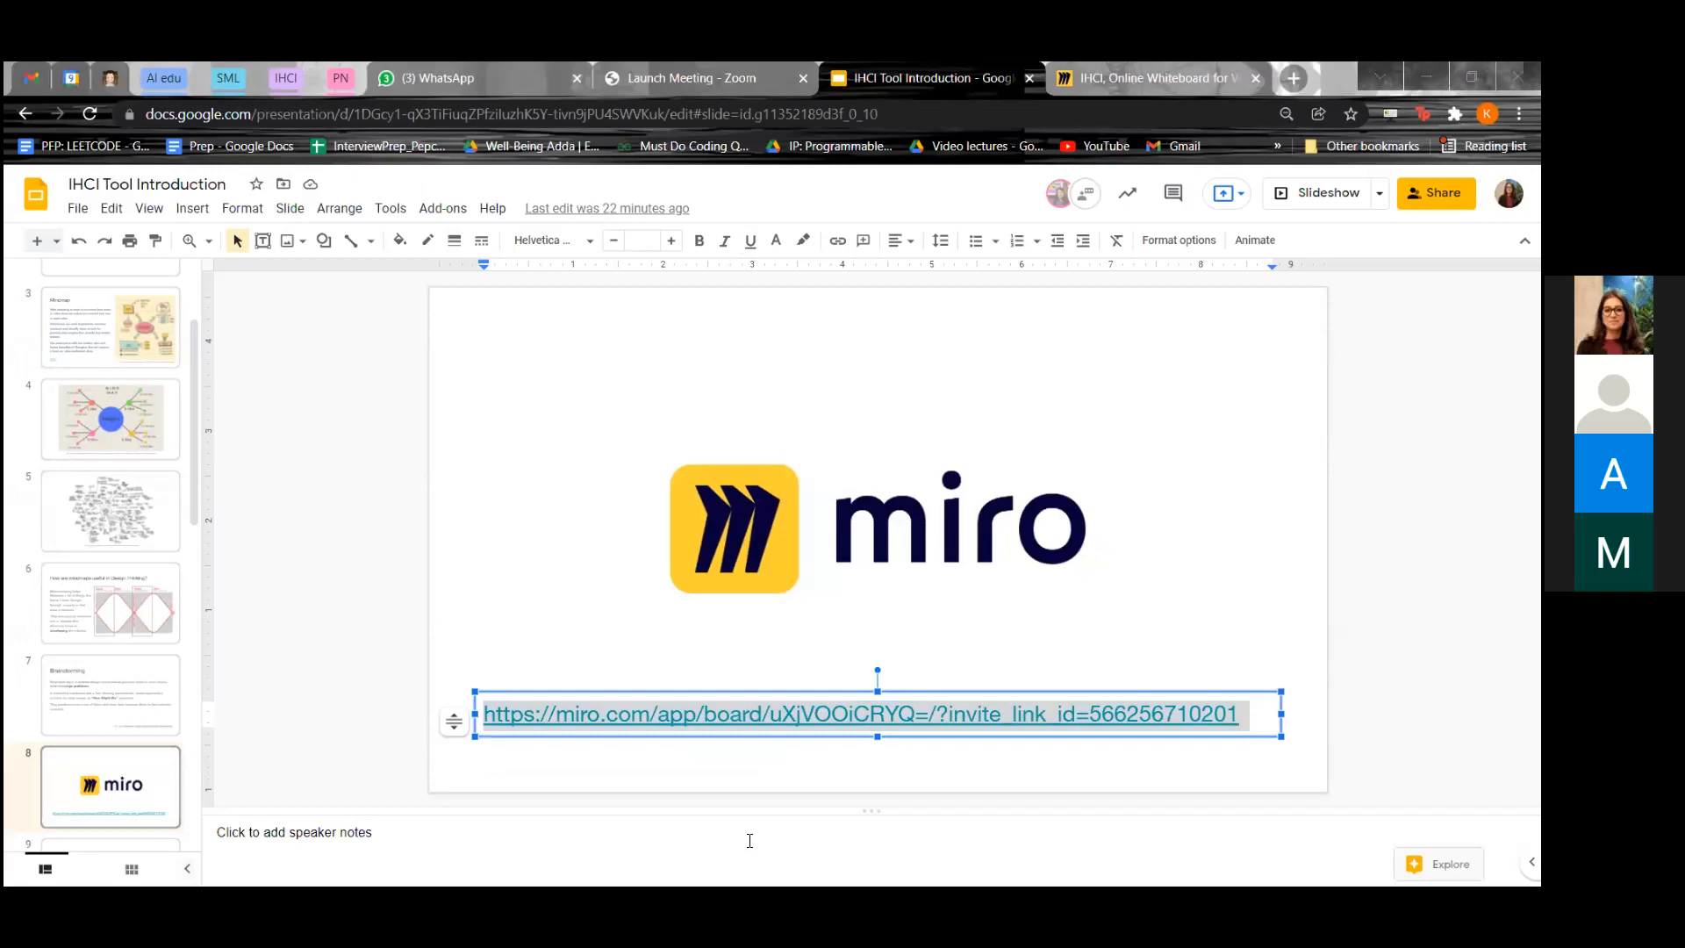
- Switch back to the Miro board and examine its frames and the collaborators' cursors moving across it
{"action": "left_click", "coordinate": [1104, 67]}
{"action": "scroll", "coordinate": [889, 383], "scroll_direction": "down", "scroll_amount": 4}
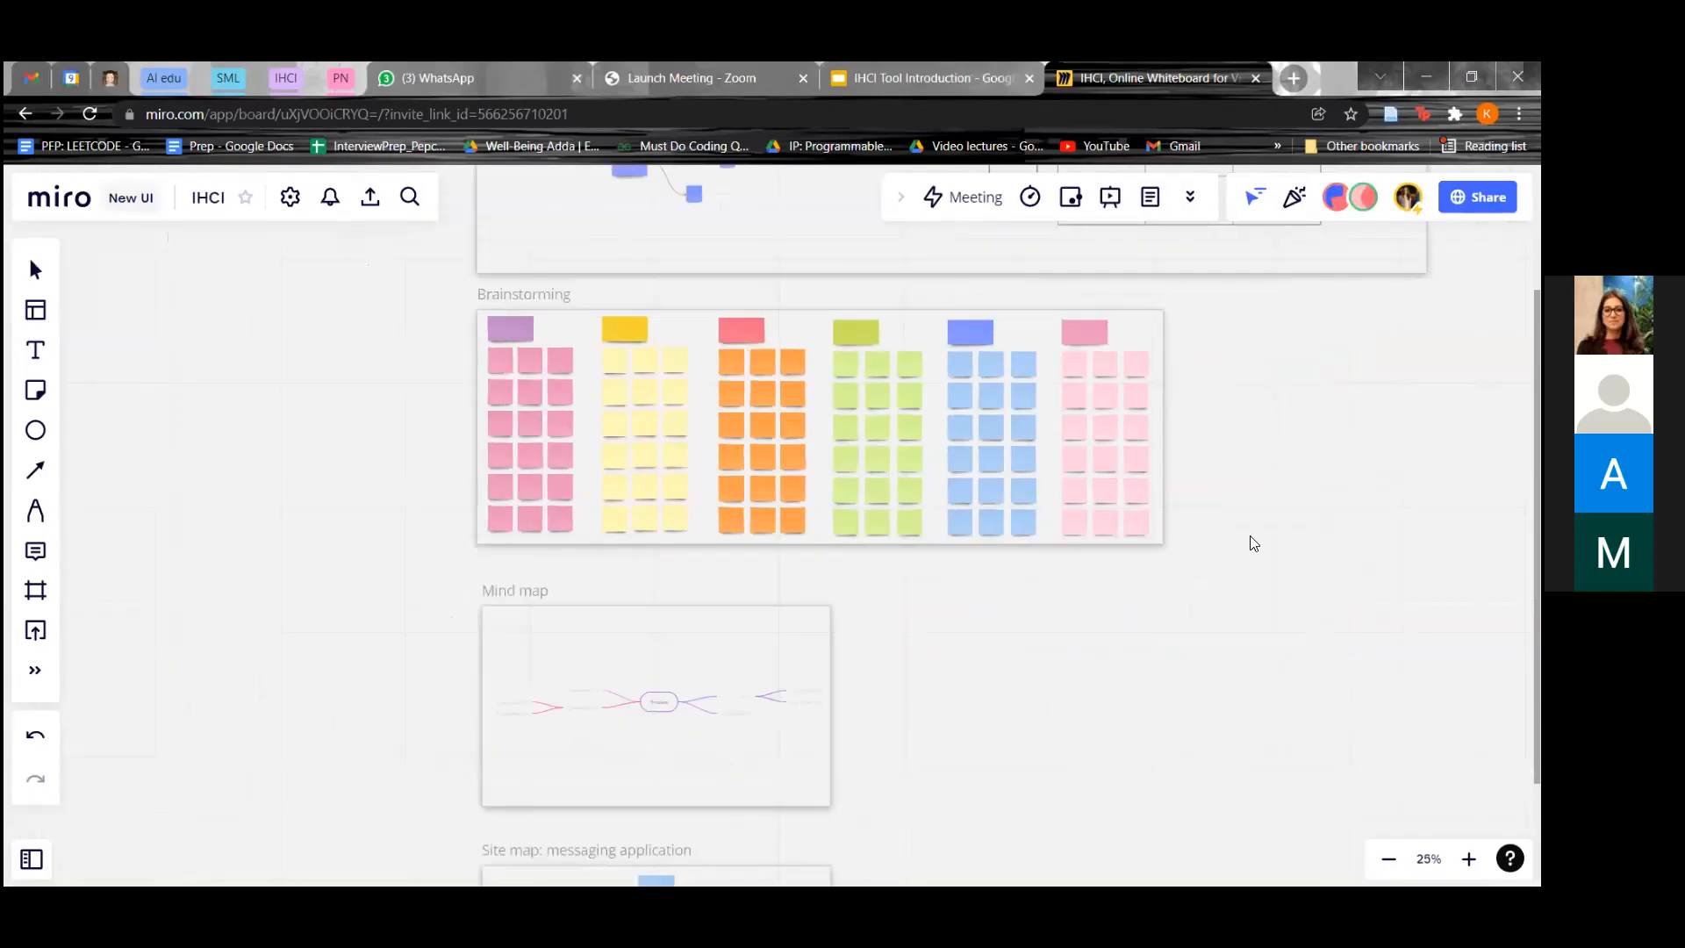
{"action": "left_click_drag", "start_coordinate": [1271, 504], "coordinate": [1070, 566]}
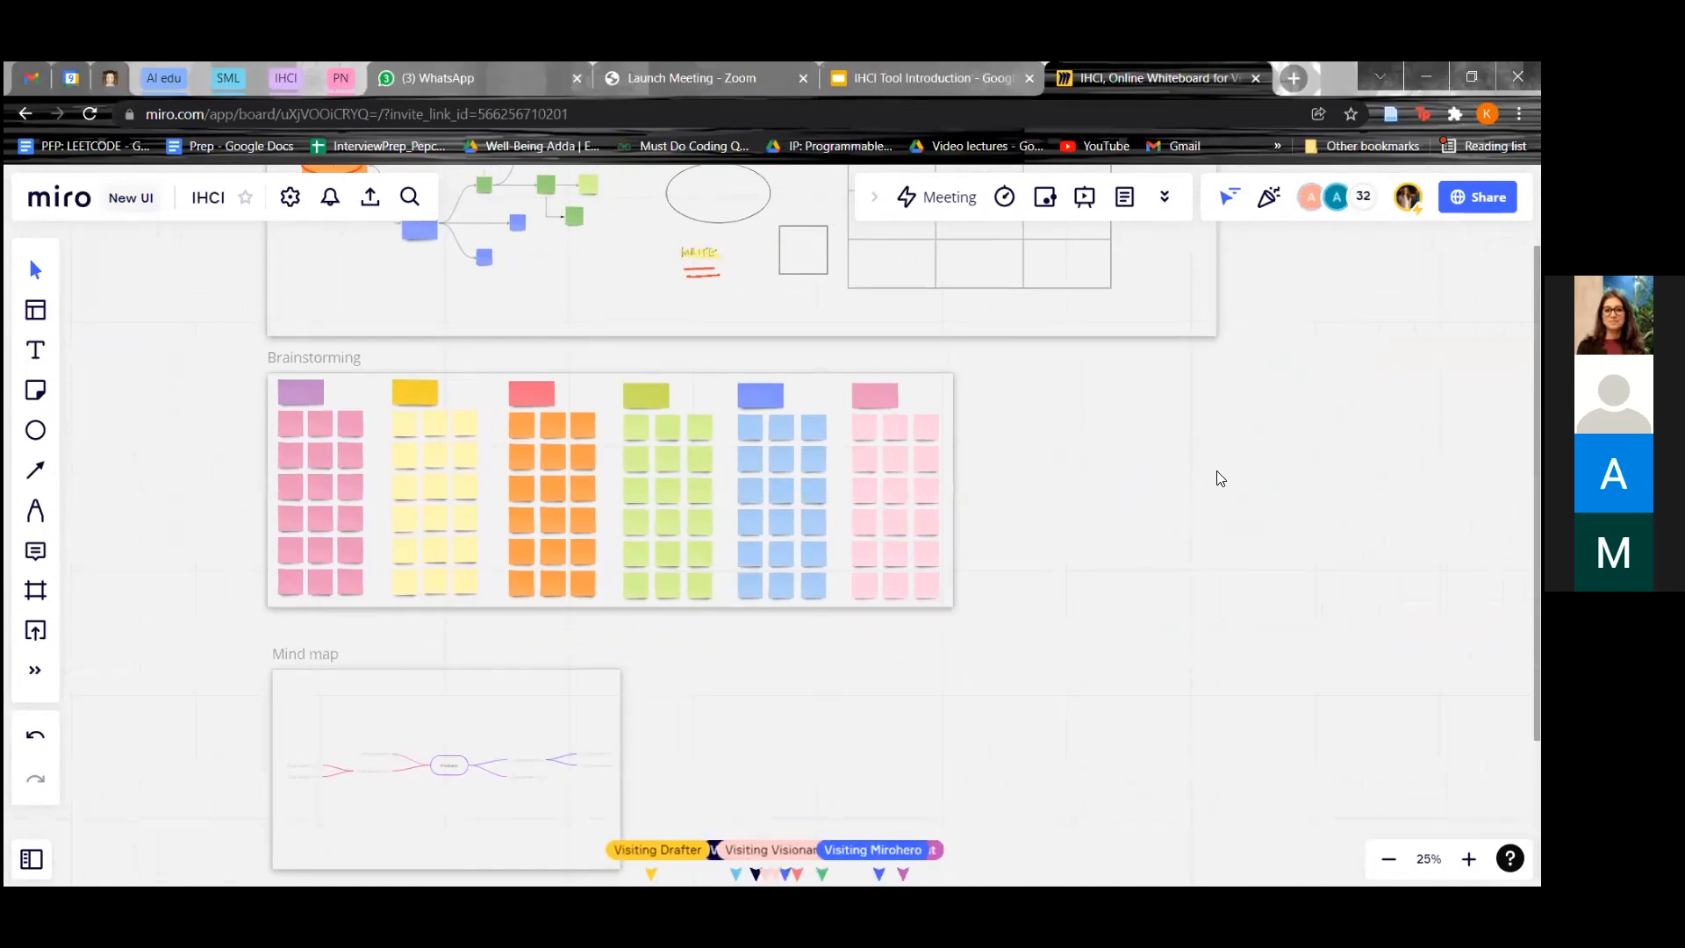
{"action": "scroll", "coordinate": [1196, 478], "scroll_direction": "down", "scroll_amount": 4}
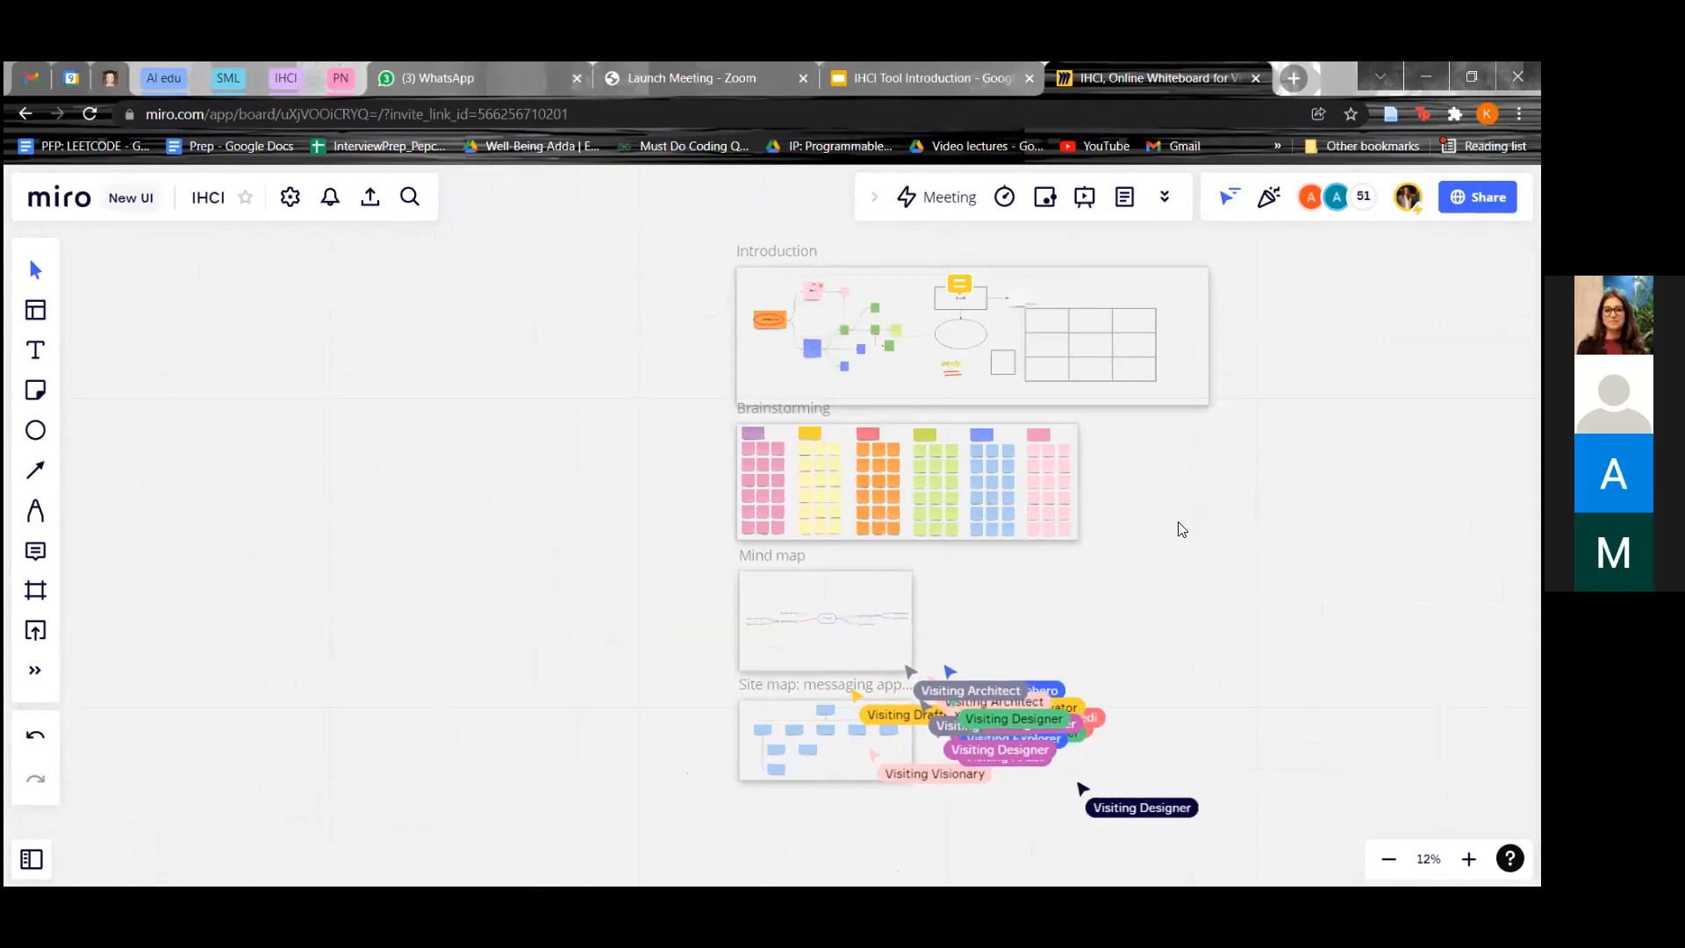
{"action": "scroll", "coordinate": [1007, 691], "scroll_direction": "down", "scroll_amount": 2}
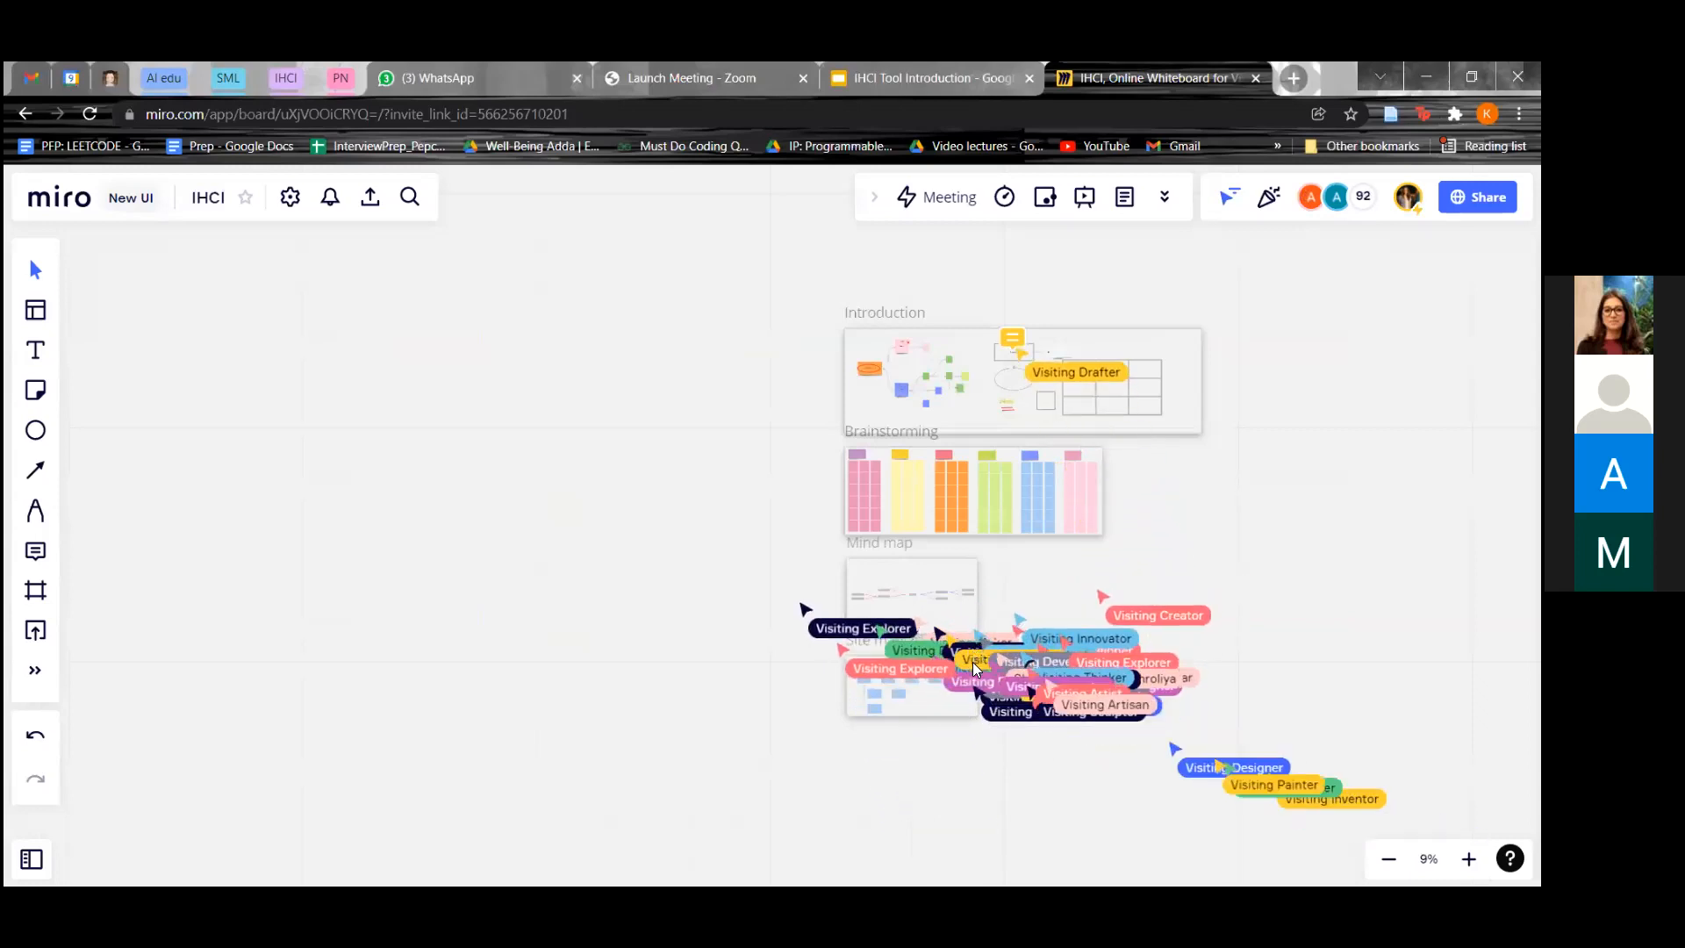
{"action": "scroll", "coordinate": [1256, 628], "scroll_direction": "down", "scroll_amount": 1}
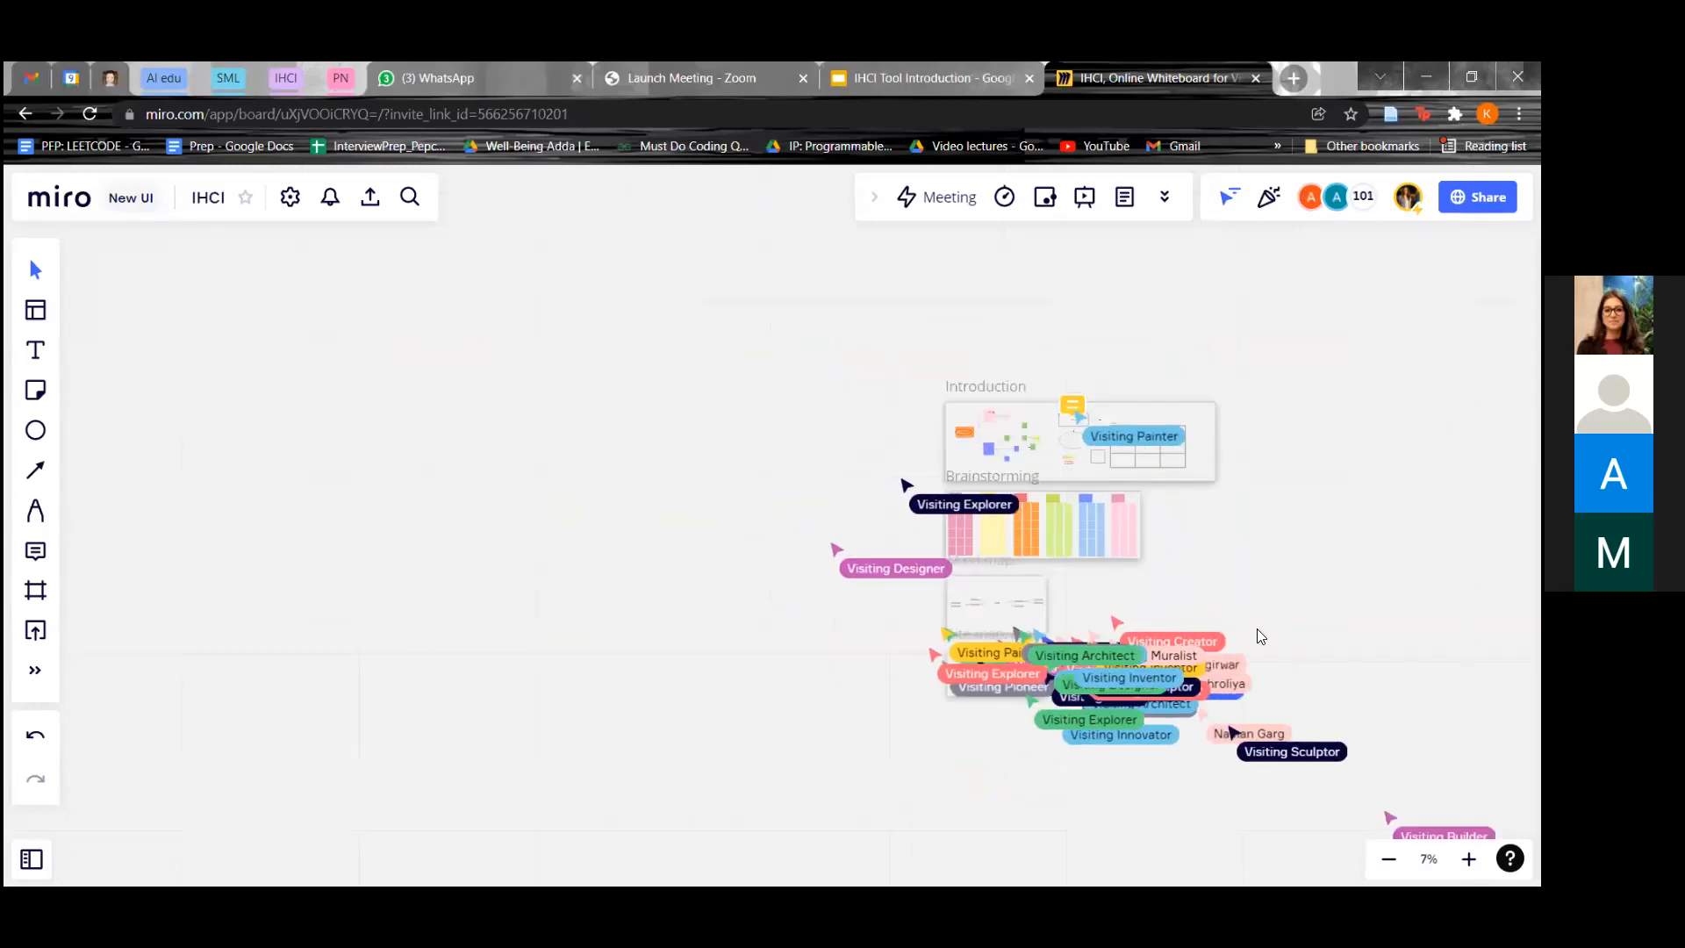
{"action": "left_click_drag", "start_coordinate": [1347, 610], "coordinate": [1040, 525]}
{"action": "scroll", "coordinate": [955, 560], "scroll_direction": "up", "scroll_amount": 5}
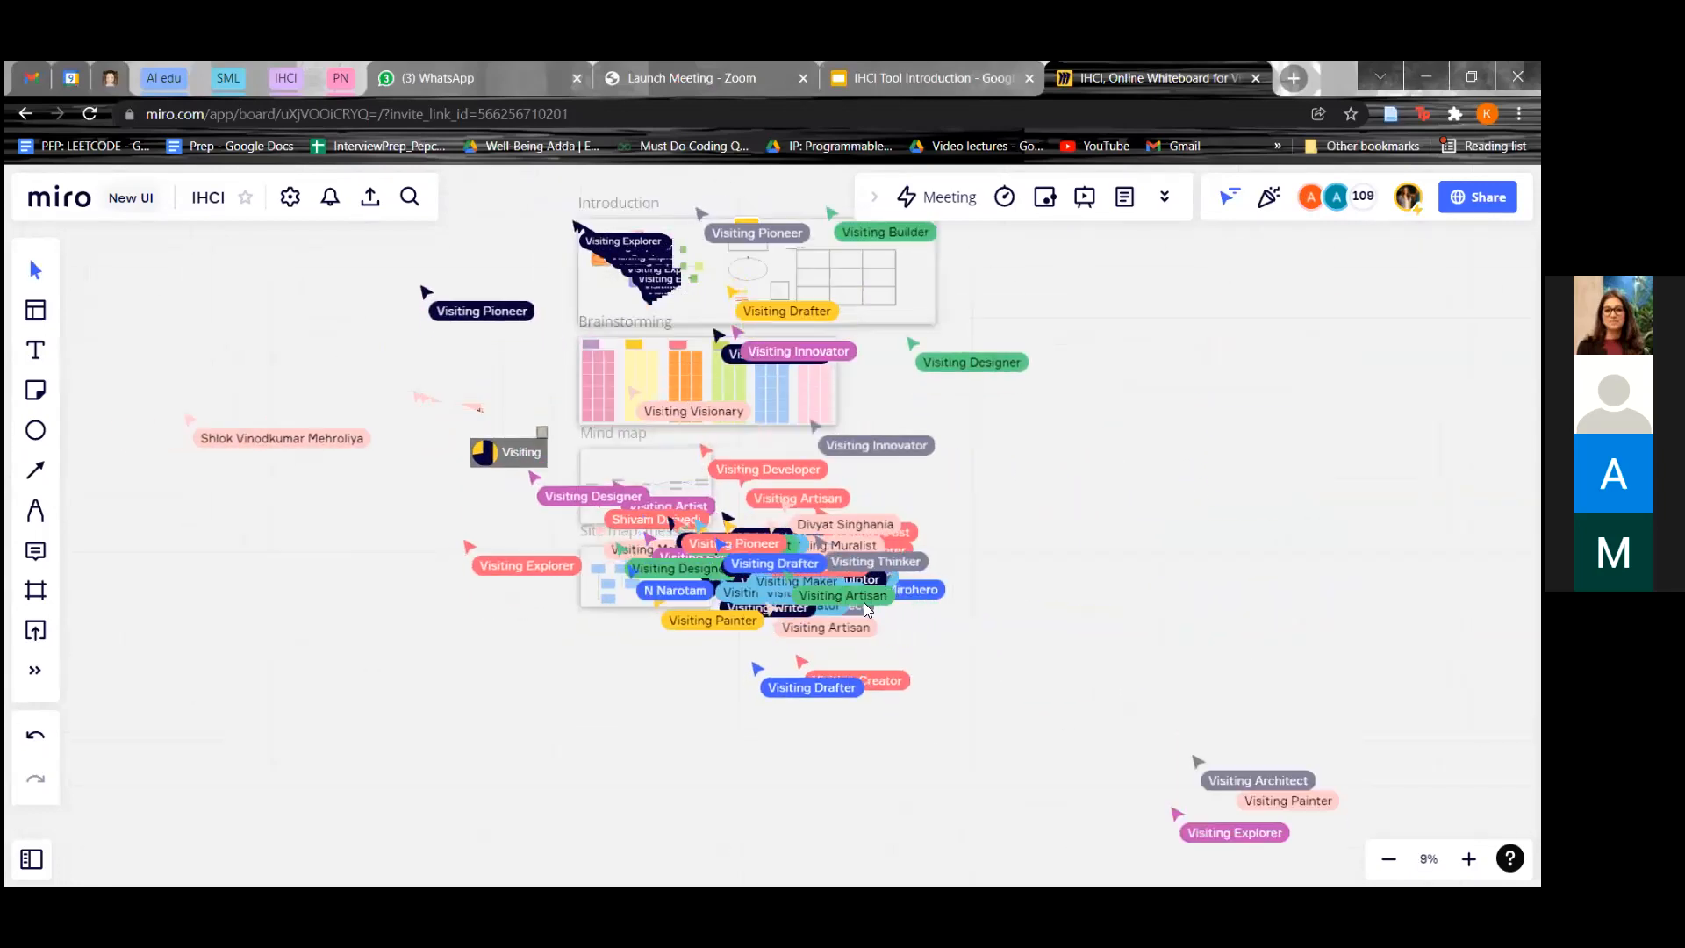
{"action": "scroll", "coordinate": [864, 603], "scroll_direction": "up", "scroll_amount": 3}
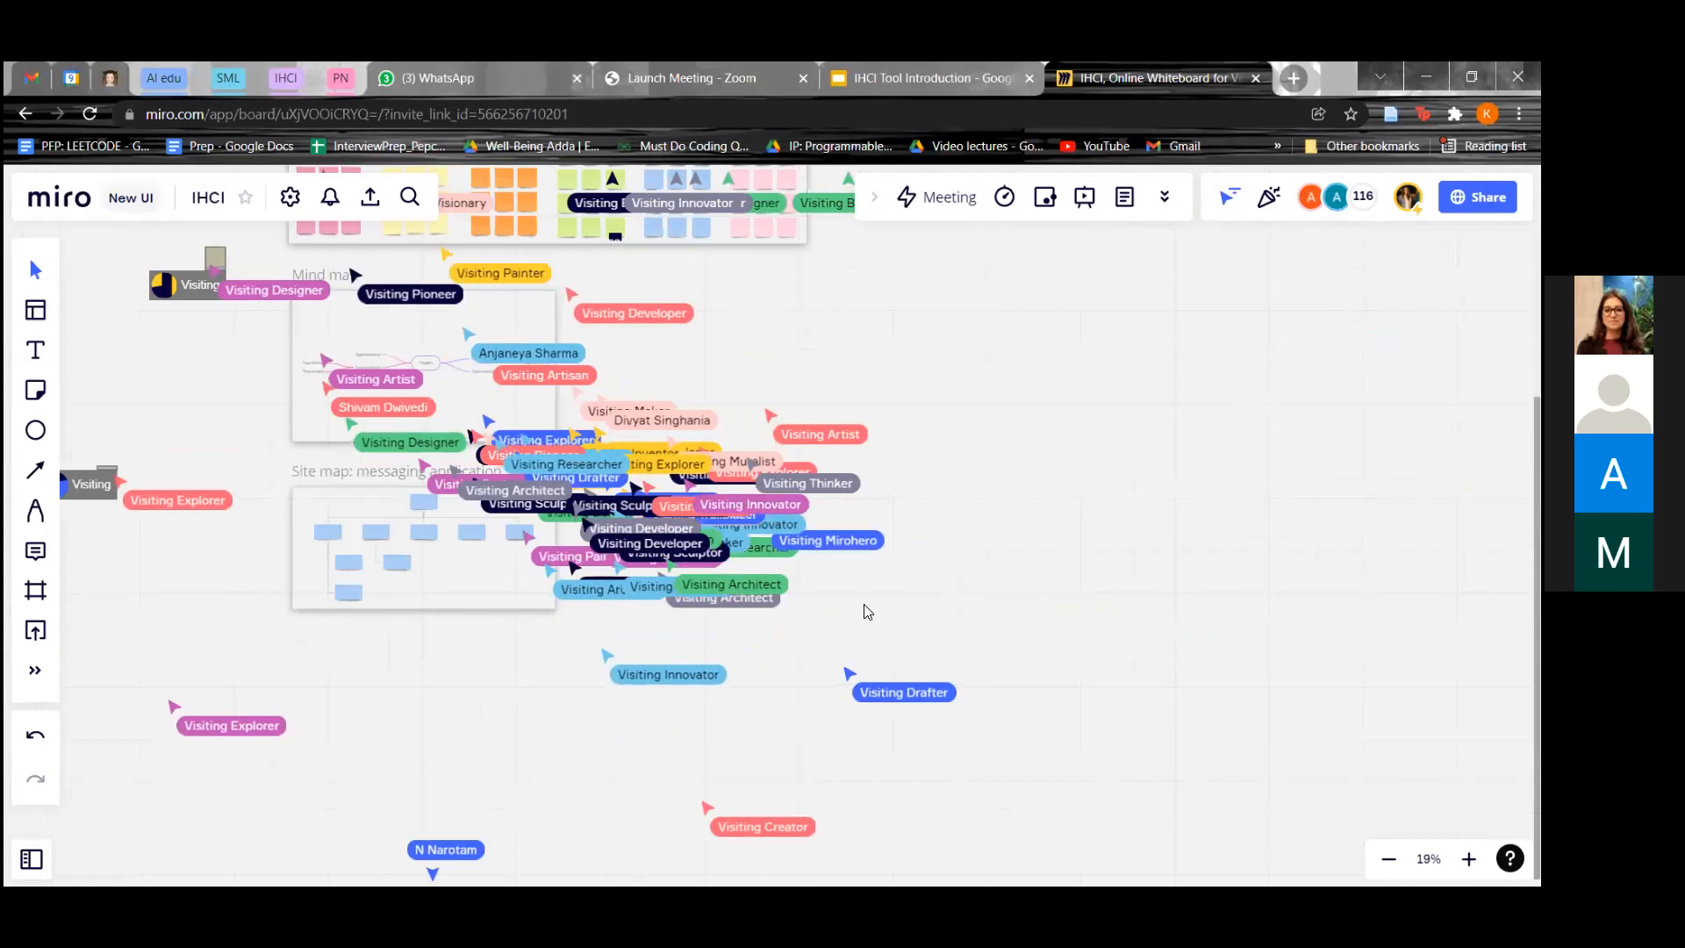
{"action": "scroll", "coordinate": [867, 613], "scroll_direction": "down", "scroll_amount": 3}
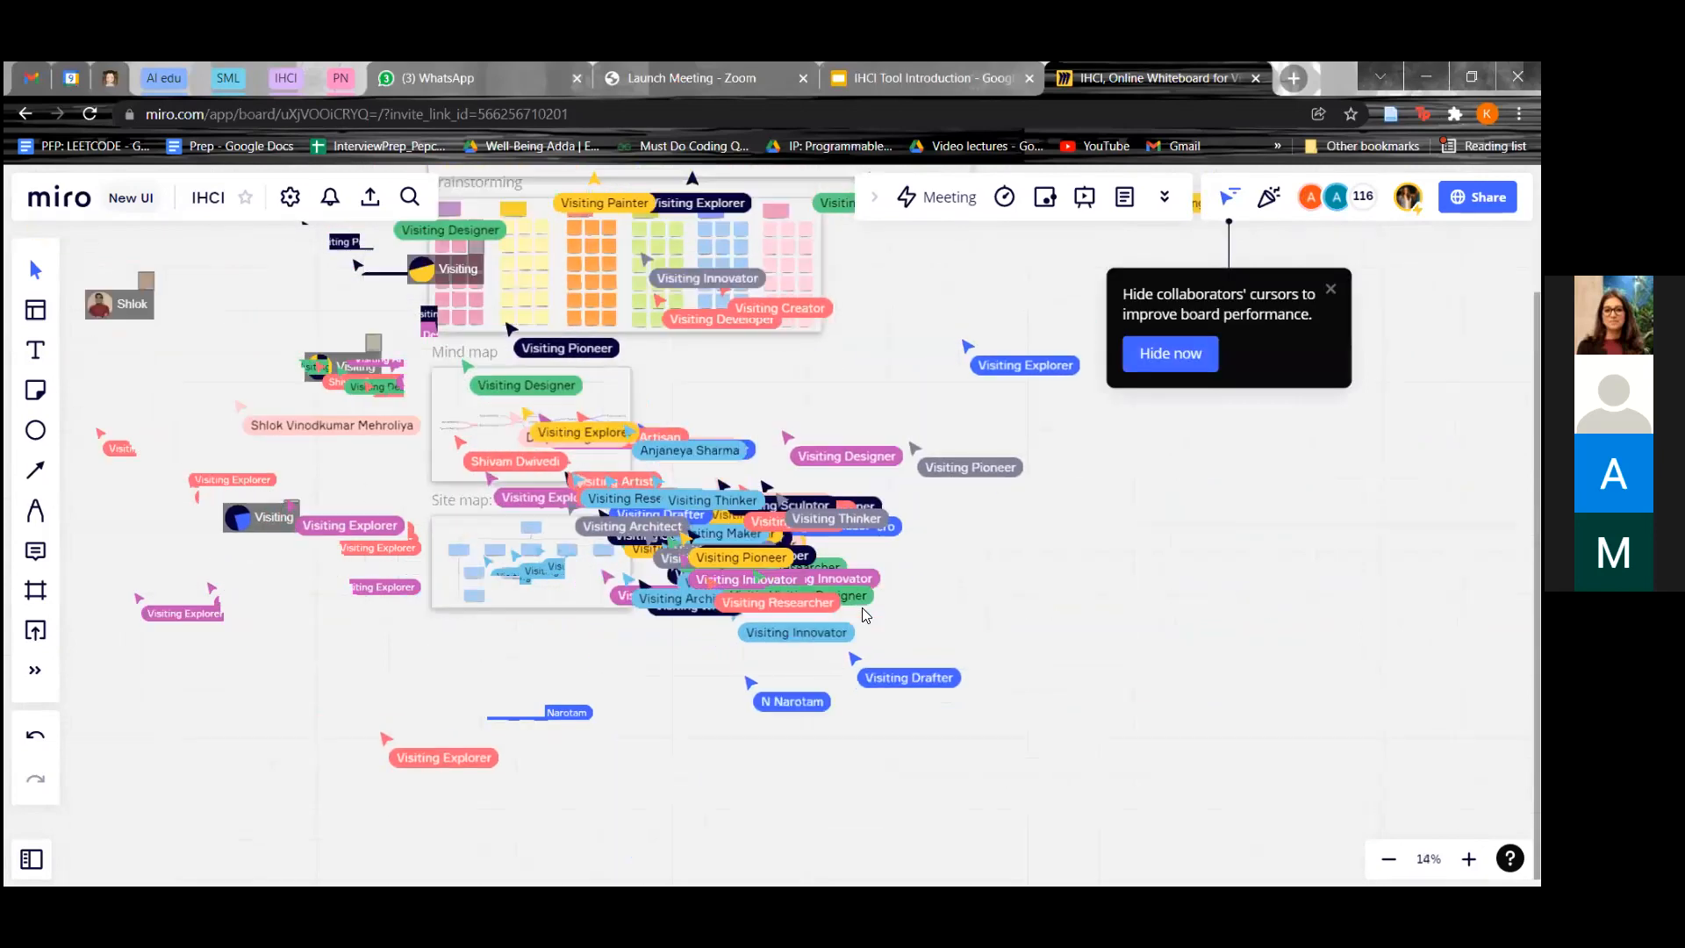
{"action": "scroll", "coordinate": [862, 607], "scroll_direction": "down", "scroll_amount": 1}
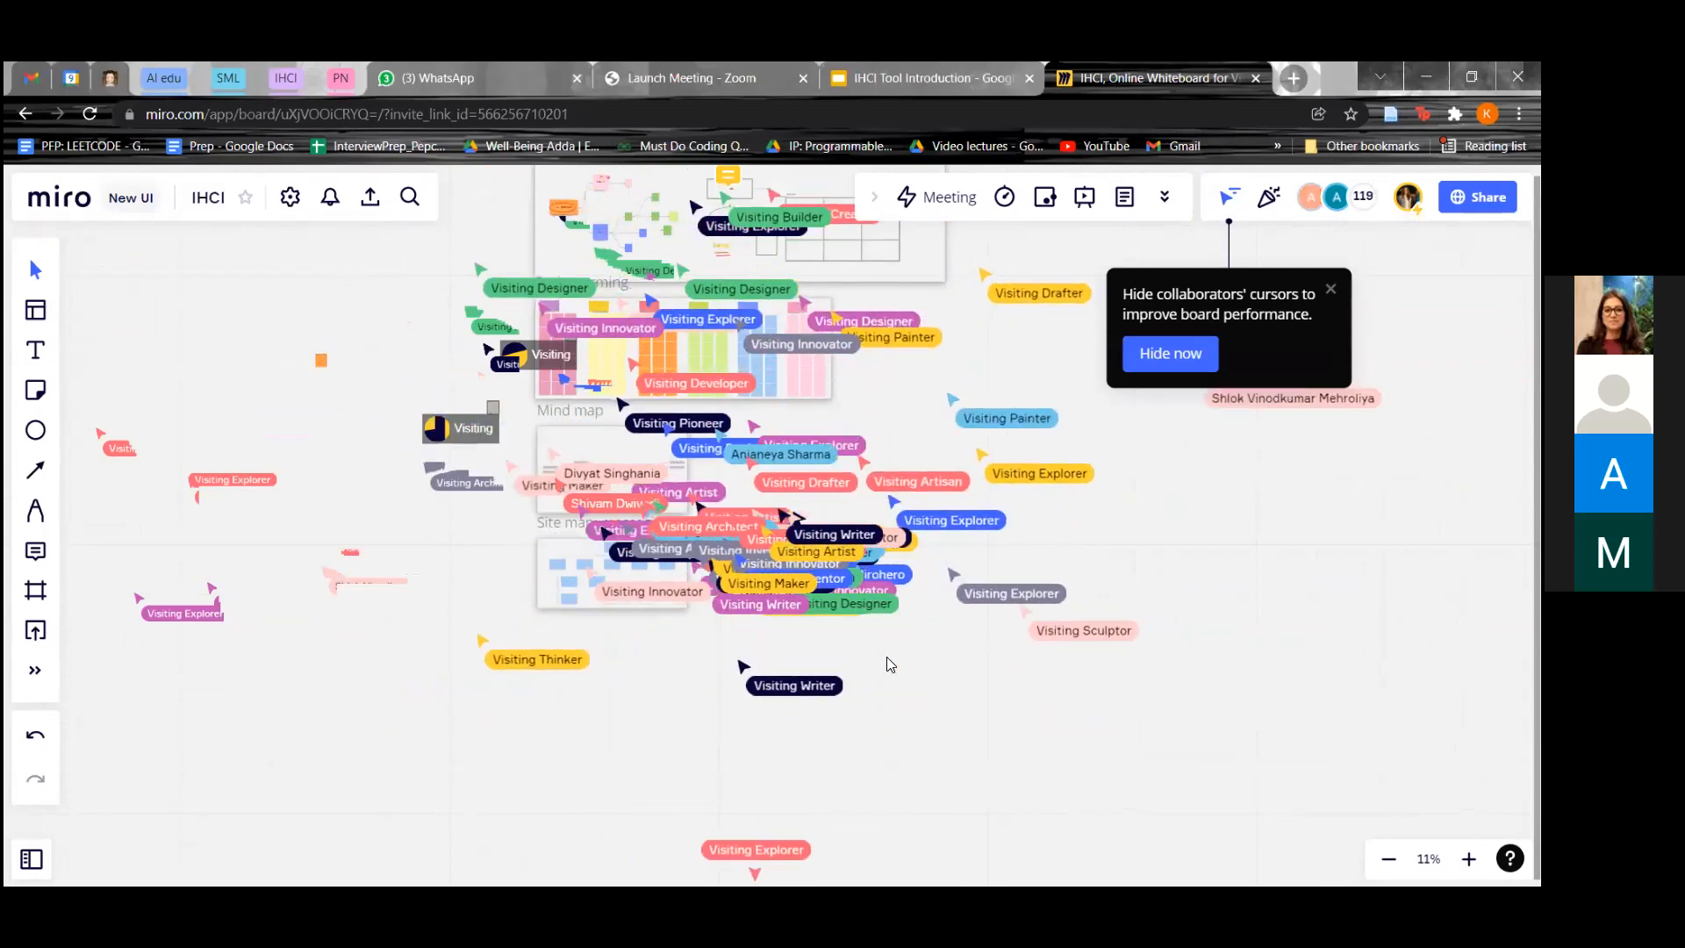
{"action": "scroll", "coordinate": [923, 533], "scroll_direction": "up", "scroll_amount": 3}
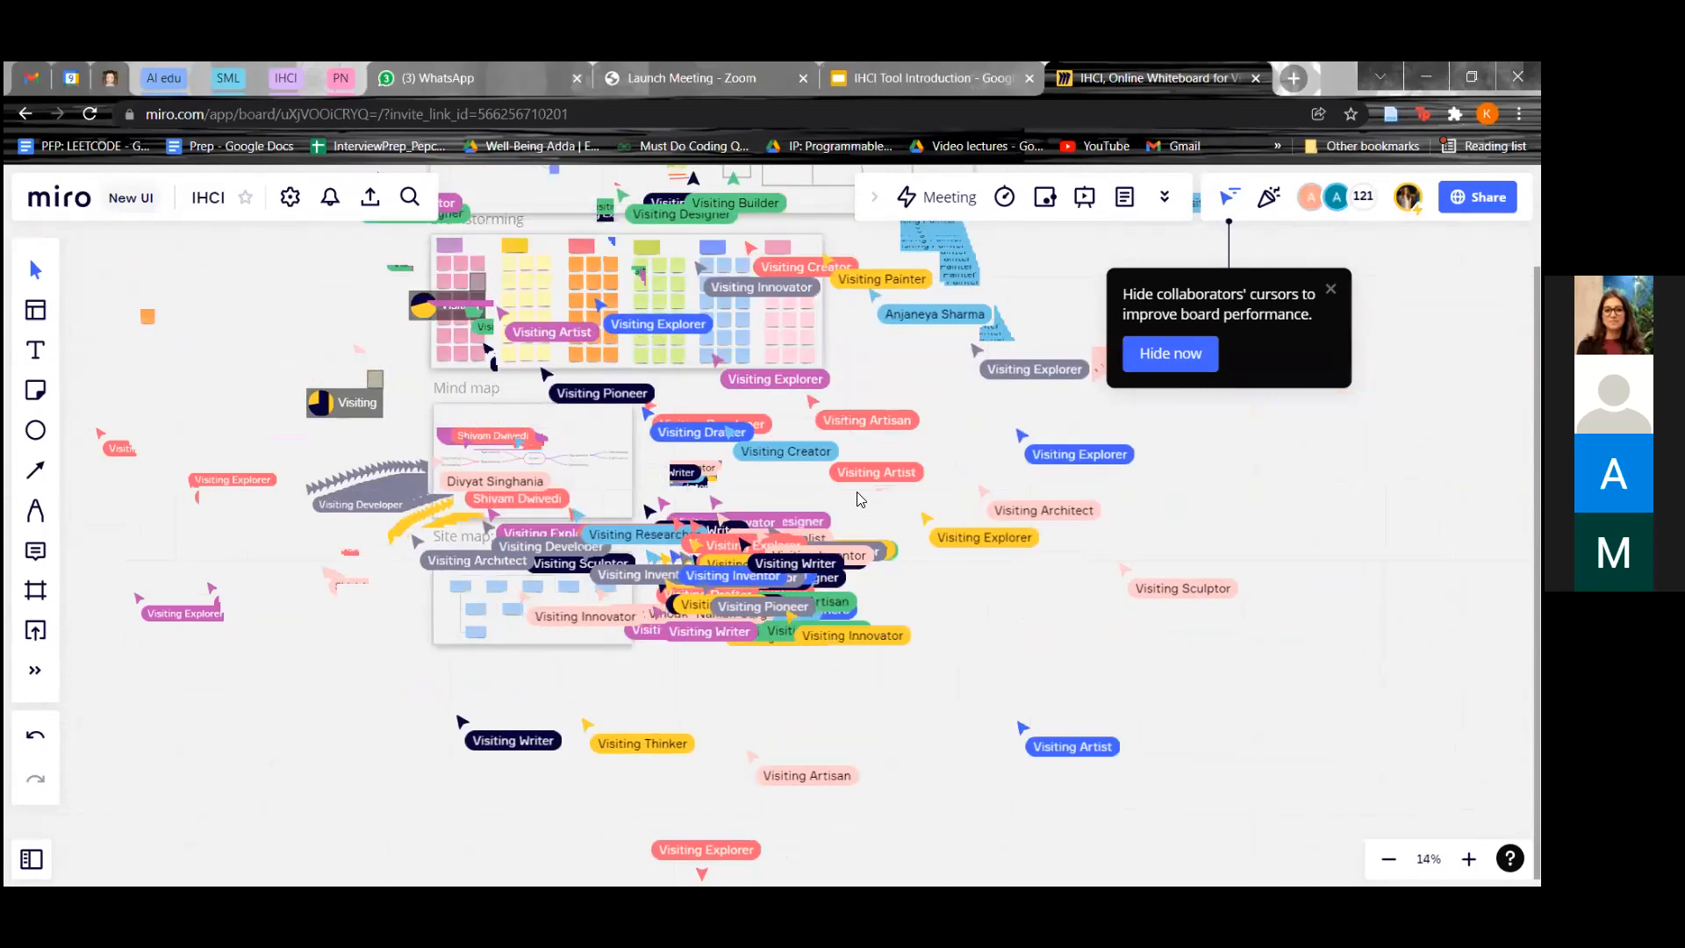
{"action": "scroll", "coordinate": [857, 492], "scroll_direction": "down", "scroll_amount": 5}
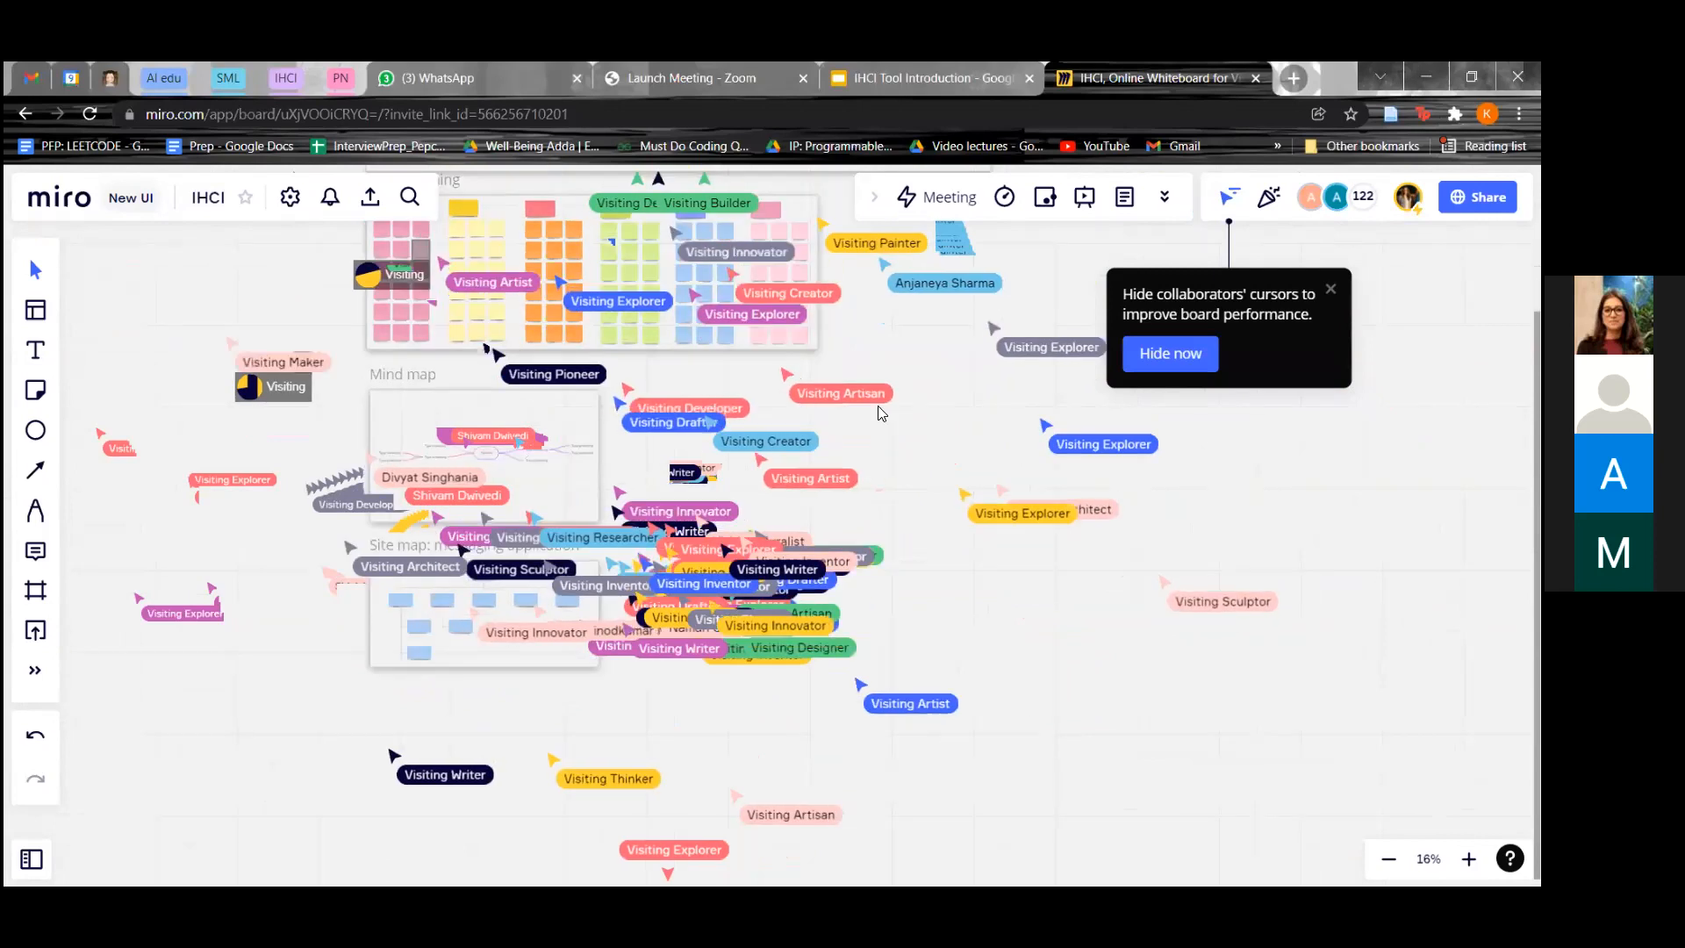
{"action": "scroll", "coordinate": [874, 396], "scroll_direction": "up", "scroll_amount": 8}
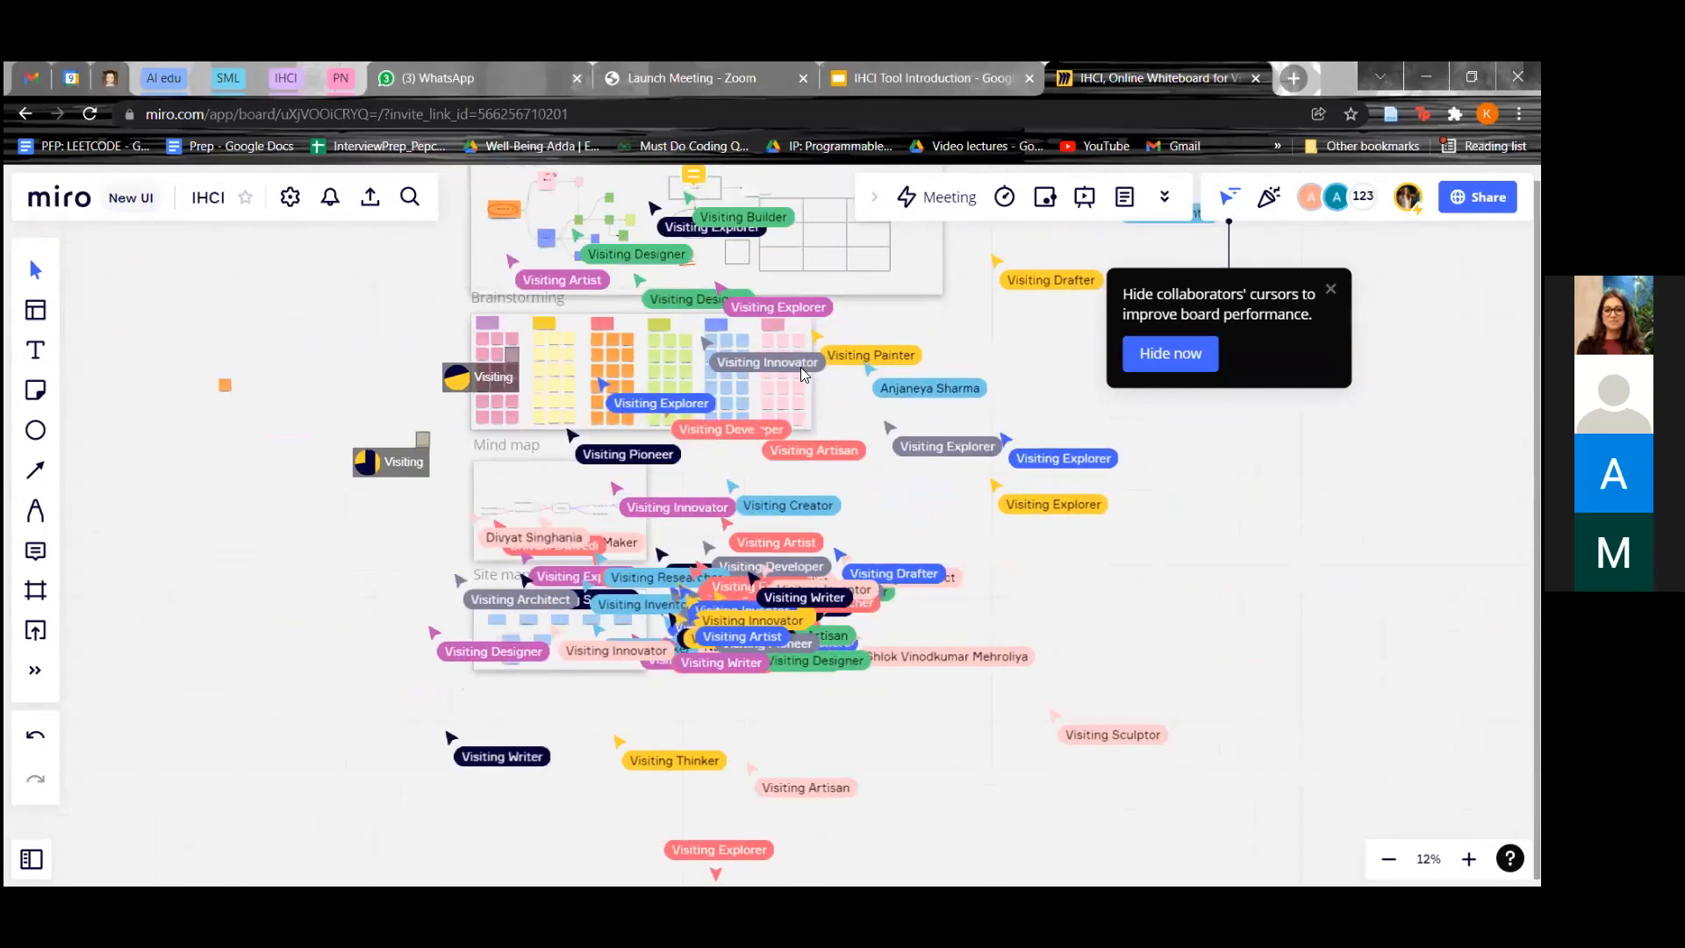
{"action": "scroll", "coordinate": [820, 369], "scroll_direction": "up", "scroll_amount": 4}
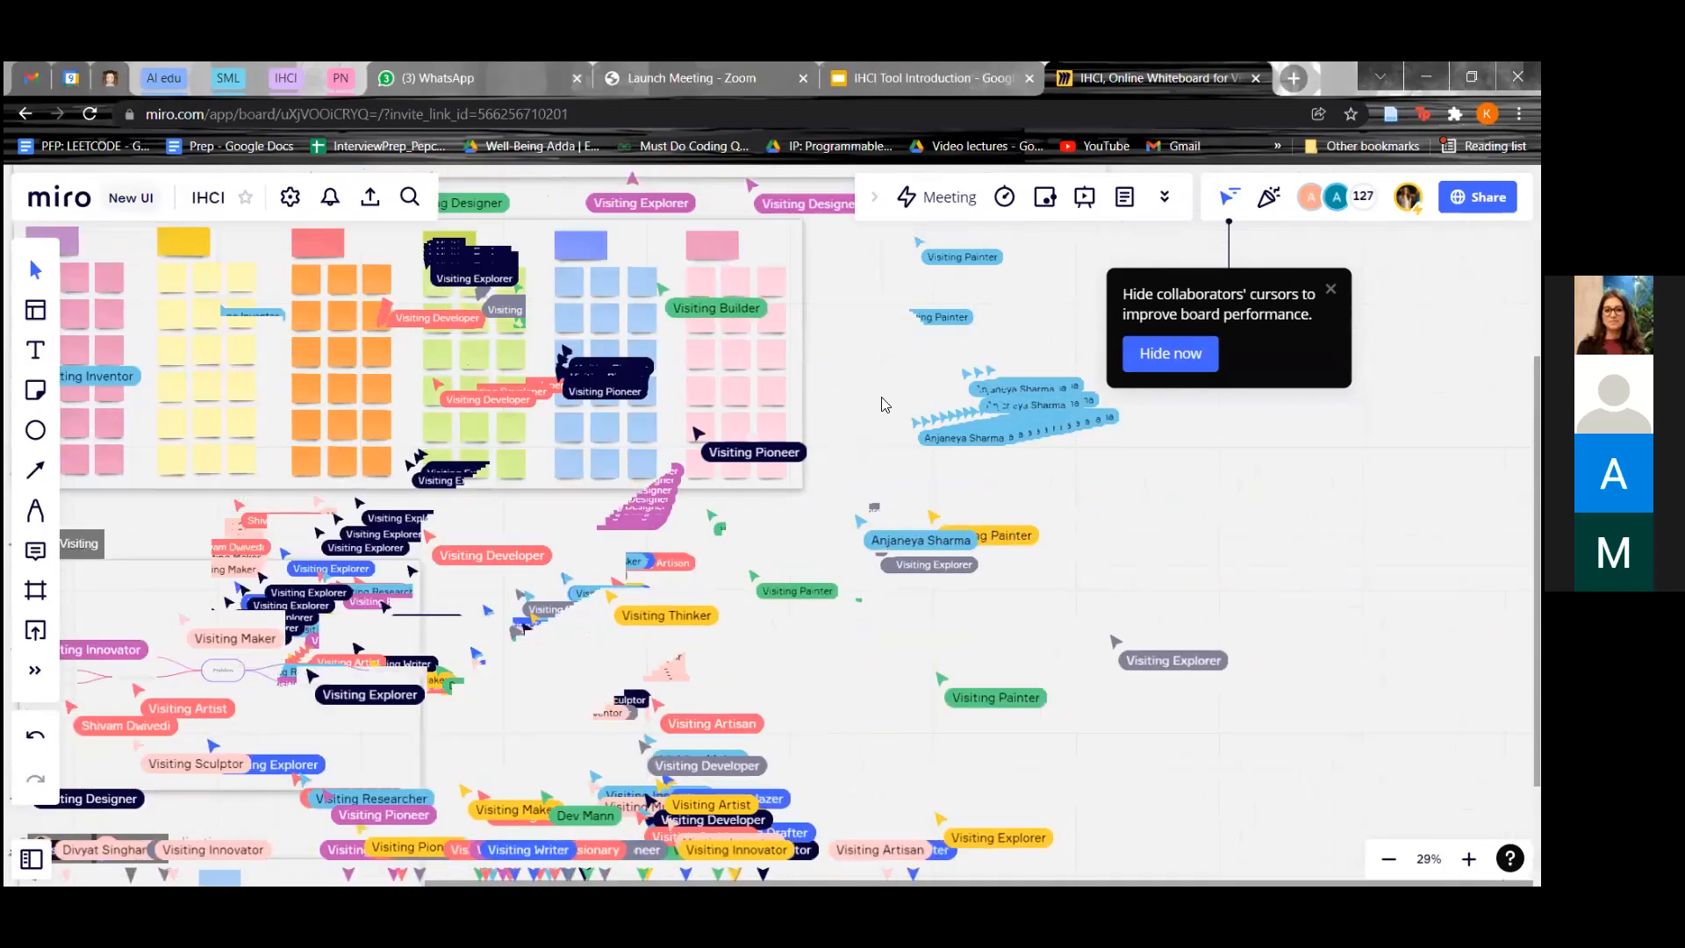
{"action": "scroll", "coordinate": [811, 477], "scroll_direction": "up", "scroll_amount": 3}
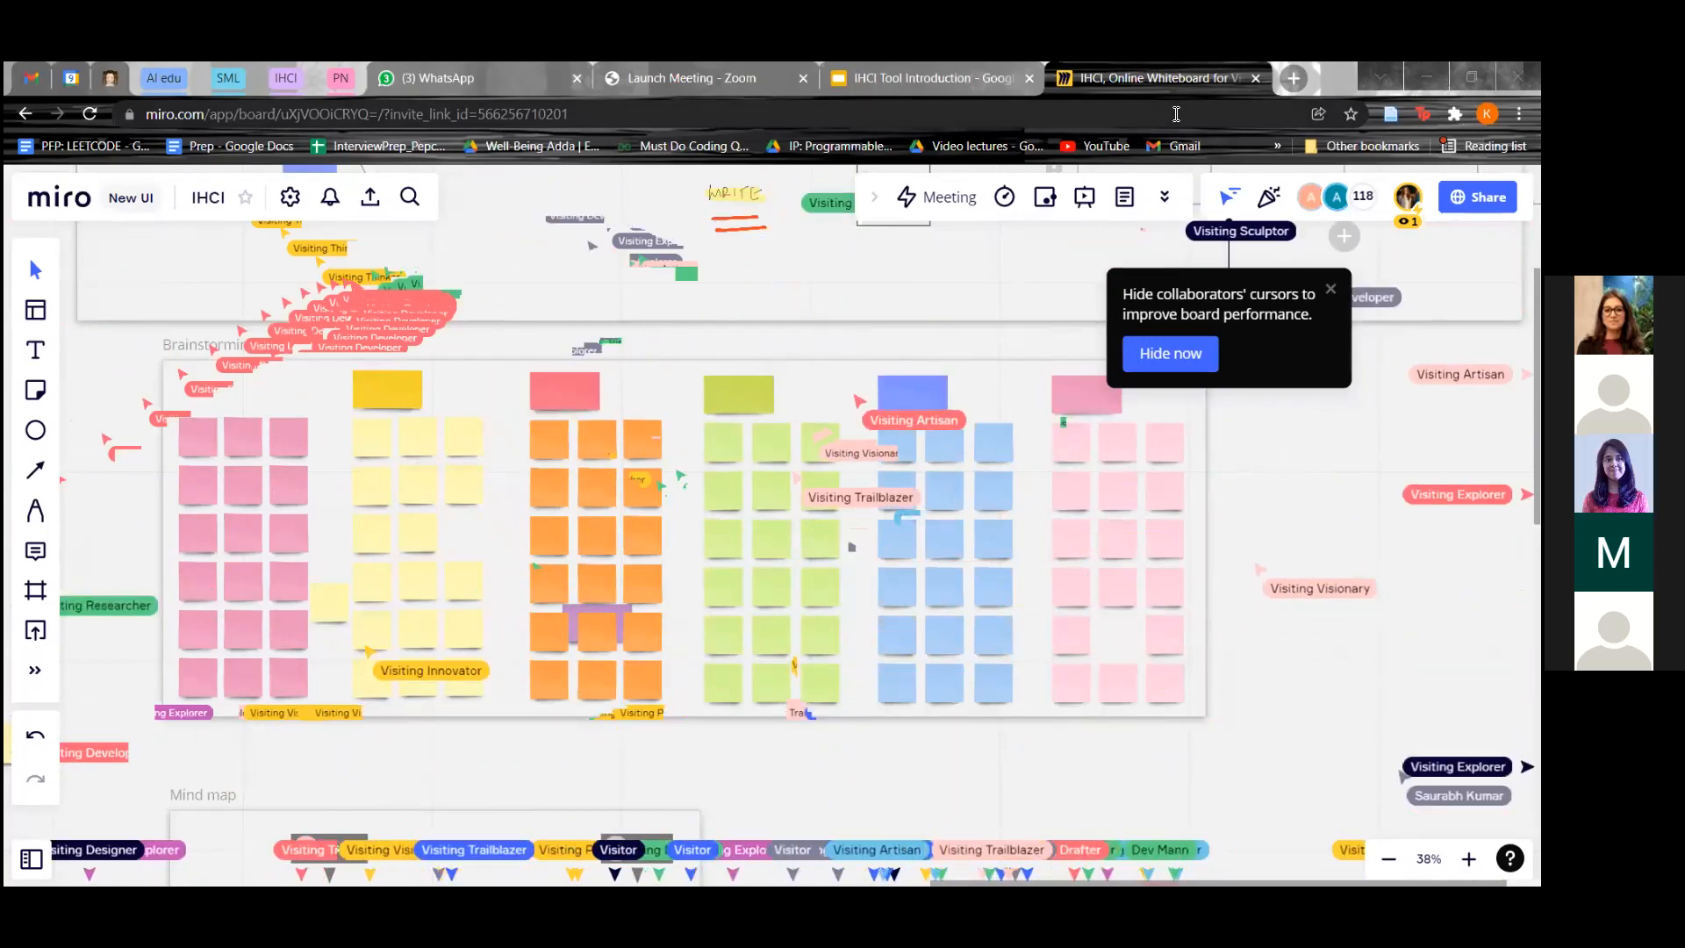
- Hide the collaborators' cursors on the board
{"action": "left_click", "coordinate": [1229, 197]}
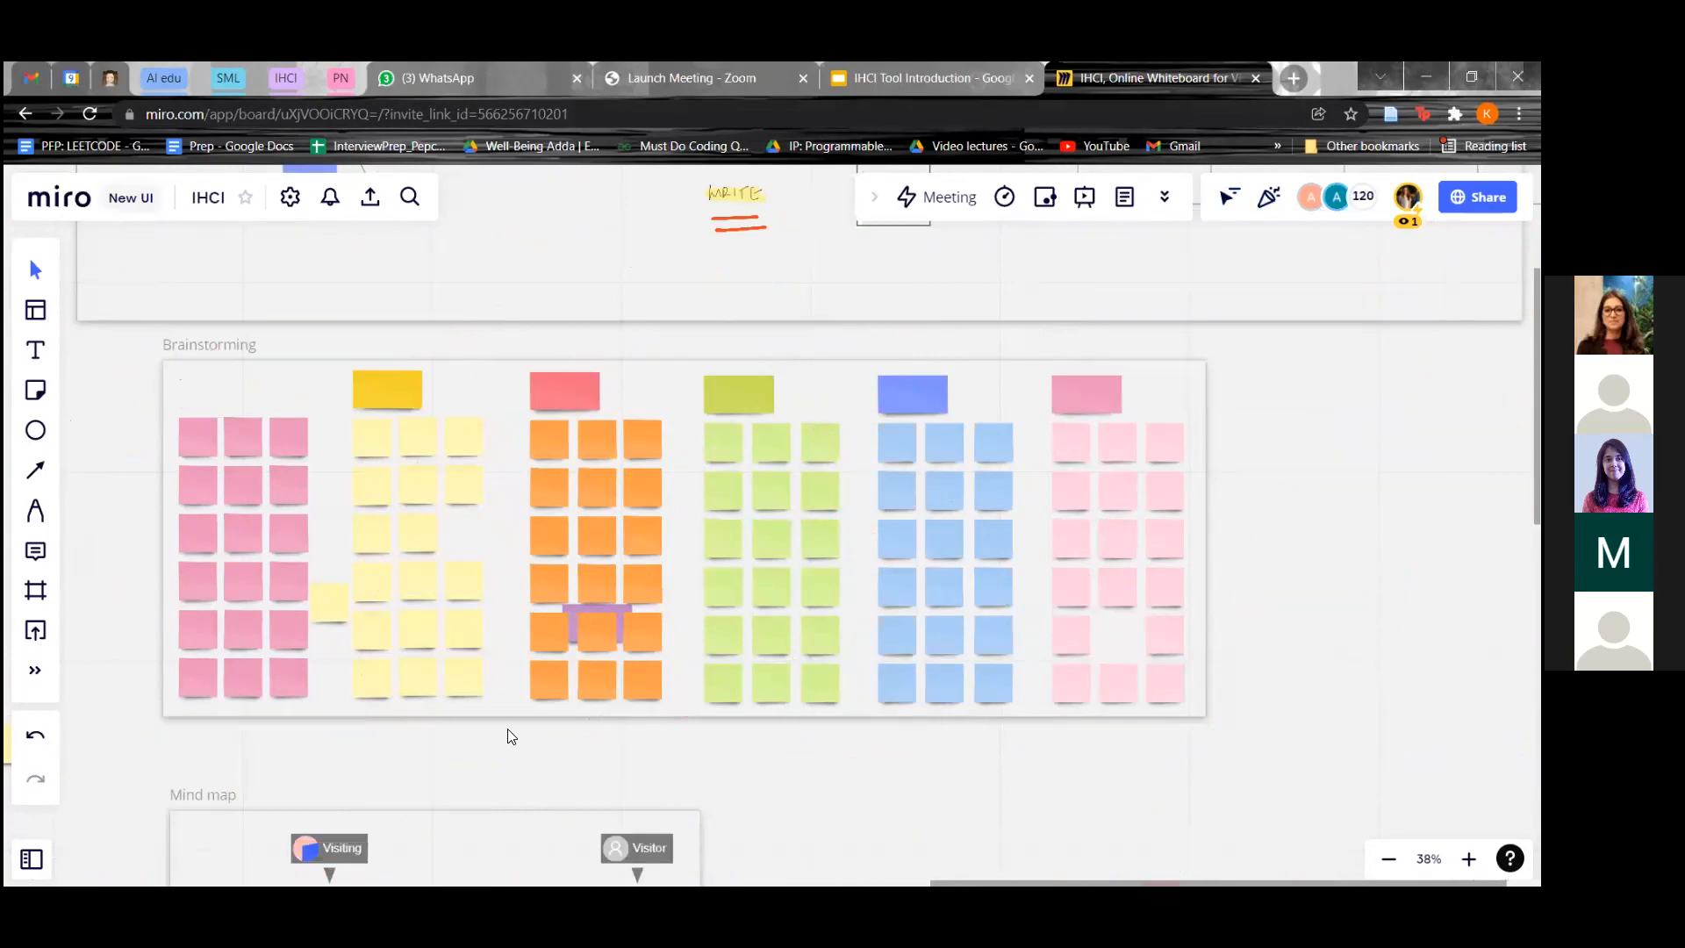
{"action": "scroll", "coordinate": [506, 733], "scroll_direction": "down", "scroll_amount": 3}
{"action": "scroll", "coordinate": [513, 669], "scroll_direction": "up", "scroll_amount": 2}
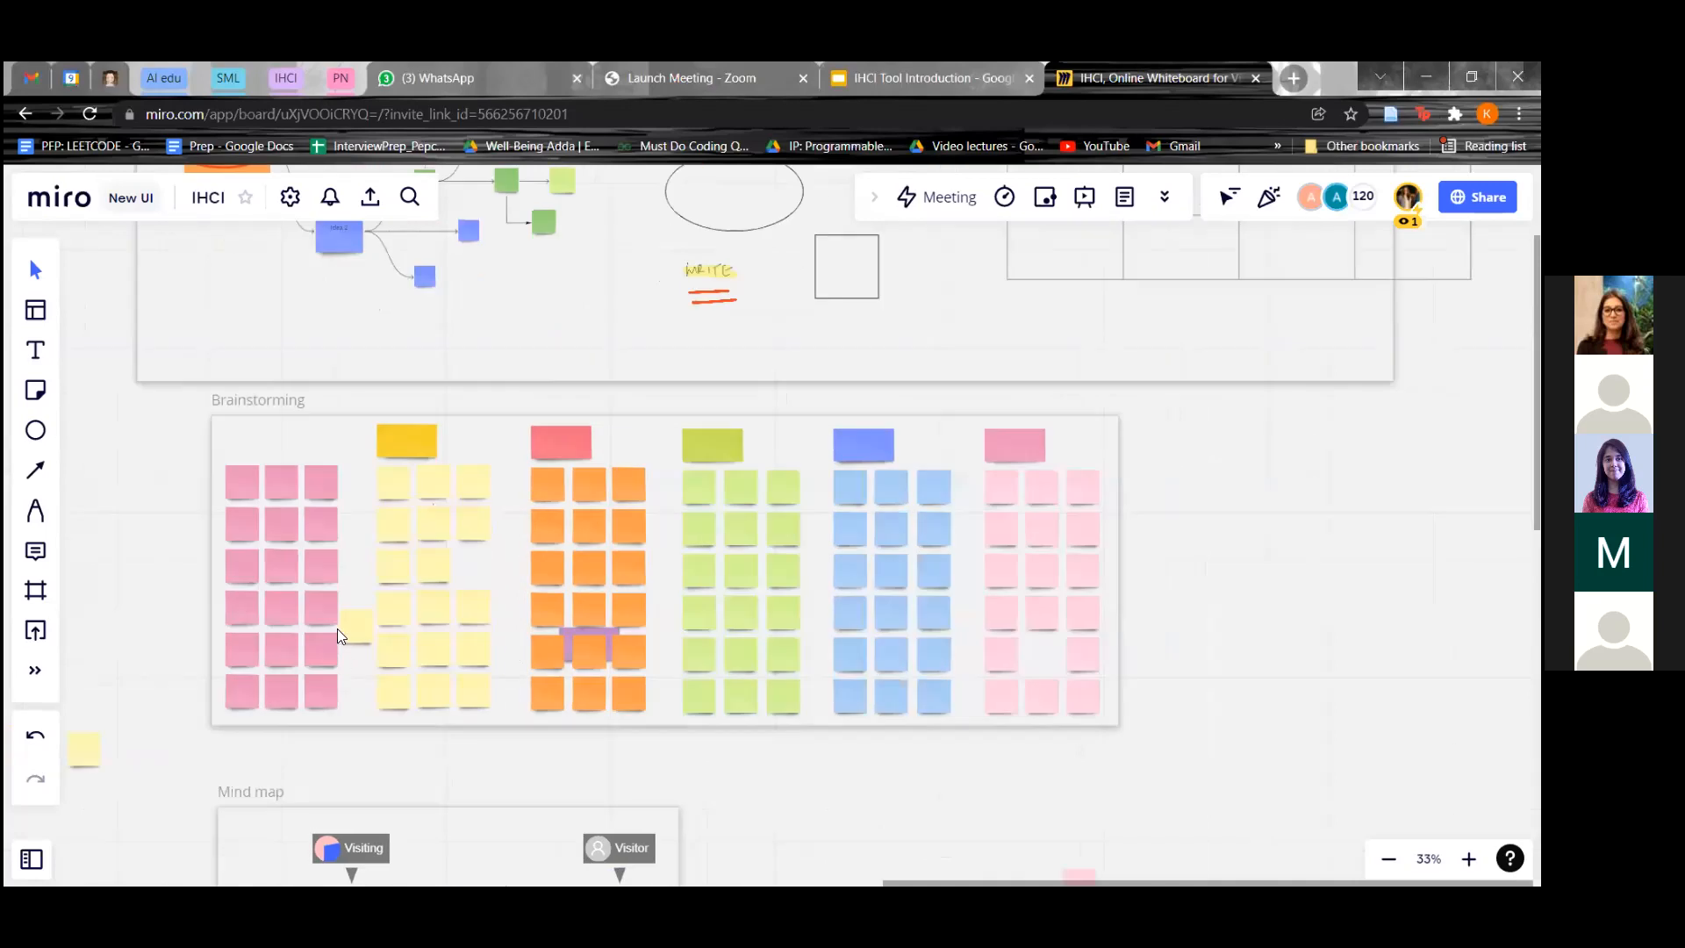
- Put the stray yellow sticky note in the third-row gap of the yellow group and move the Introduction frame back above Brainstorming
{"action": "left_click_drag", "start_coordinate": [97, 754], "coordinate": [277, 680]}
{"action": "left_click_drag", "start_coordinate": [430, 602], "coordinate": [474, 571]}
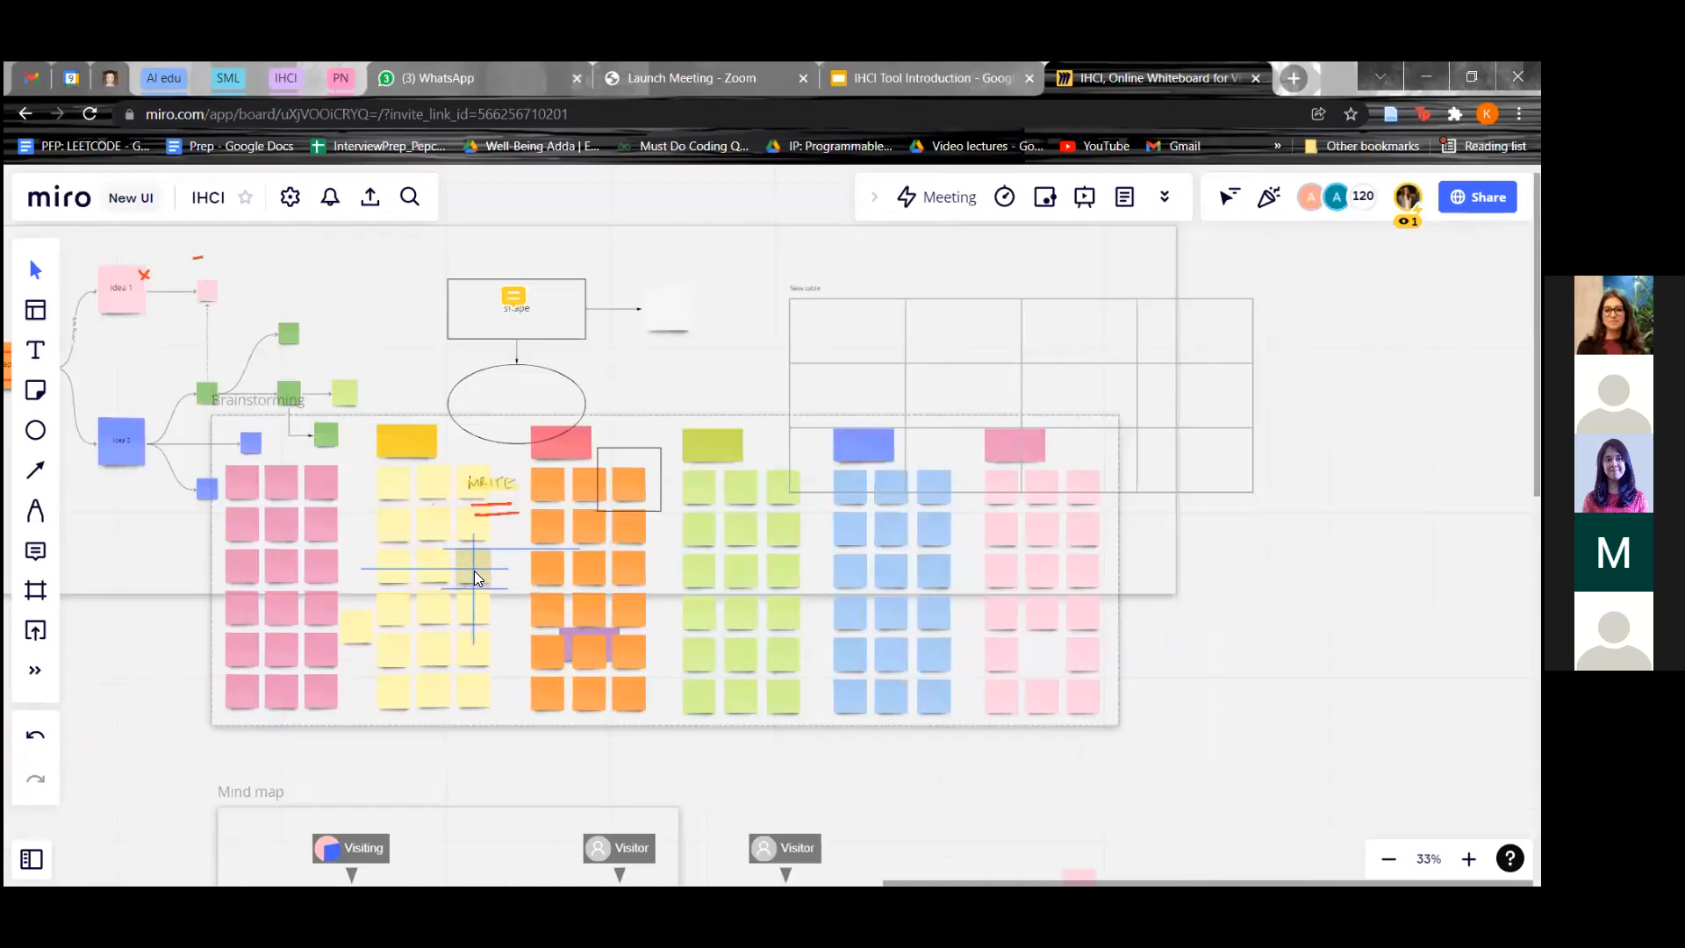
{"action": "scroll", "coordinate": [502, 430], "scroll_direction": "down", "scroll_amount": 5}
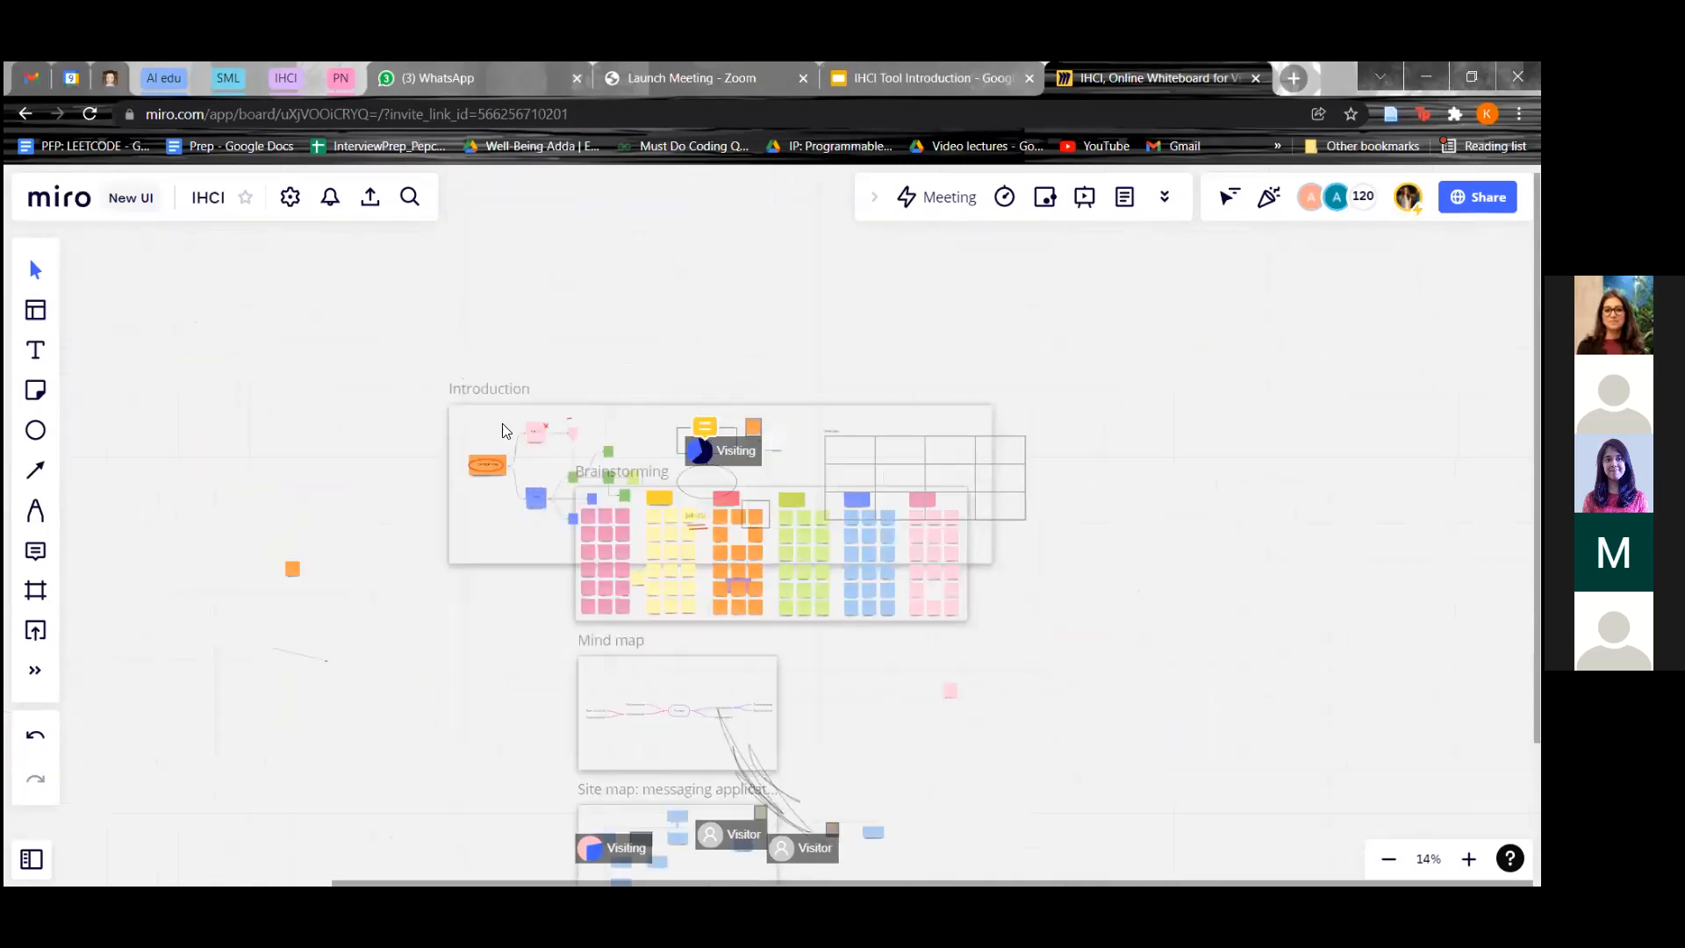
{"action": "left_click_drag", "start_coordinate": [478, 413], "coordinate": [602, 302]}
- Move the stray yellow note into the orange group's second-row gap and the stray pink note into the light pink group's fifth-row gap
{"action": "scroll", "coordinate": [720, 585], "scroll_direction": "up", "scroll_amount": 4}
{"action": "mouse_move", "coordinate": [682, 573]}
{"action": "left_mouse_down"}
{"action": "mouse_move", "coordinate": [633, 568]}
{"action": "mouse_move", "coordinate": [693, 588]}
{"action": "left_mouse_up"}
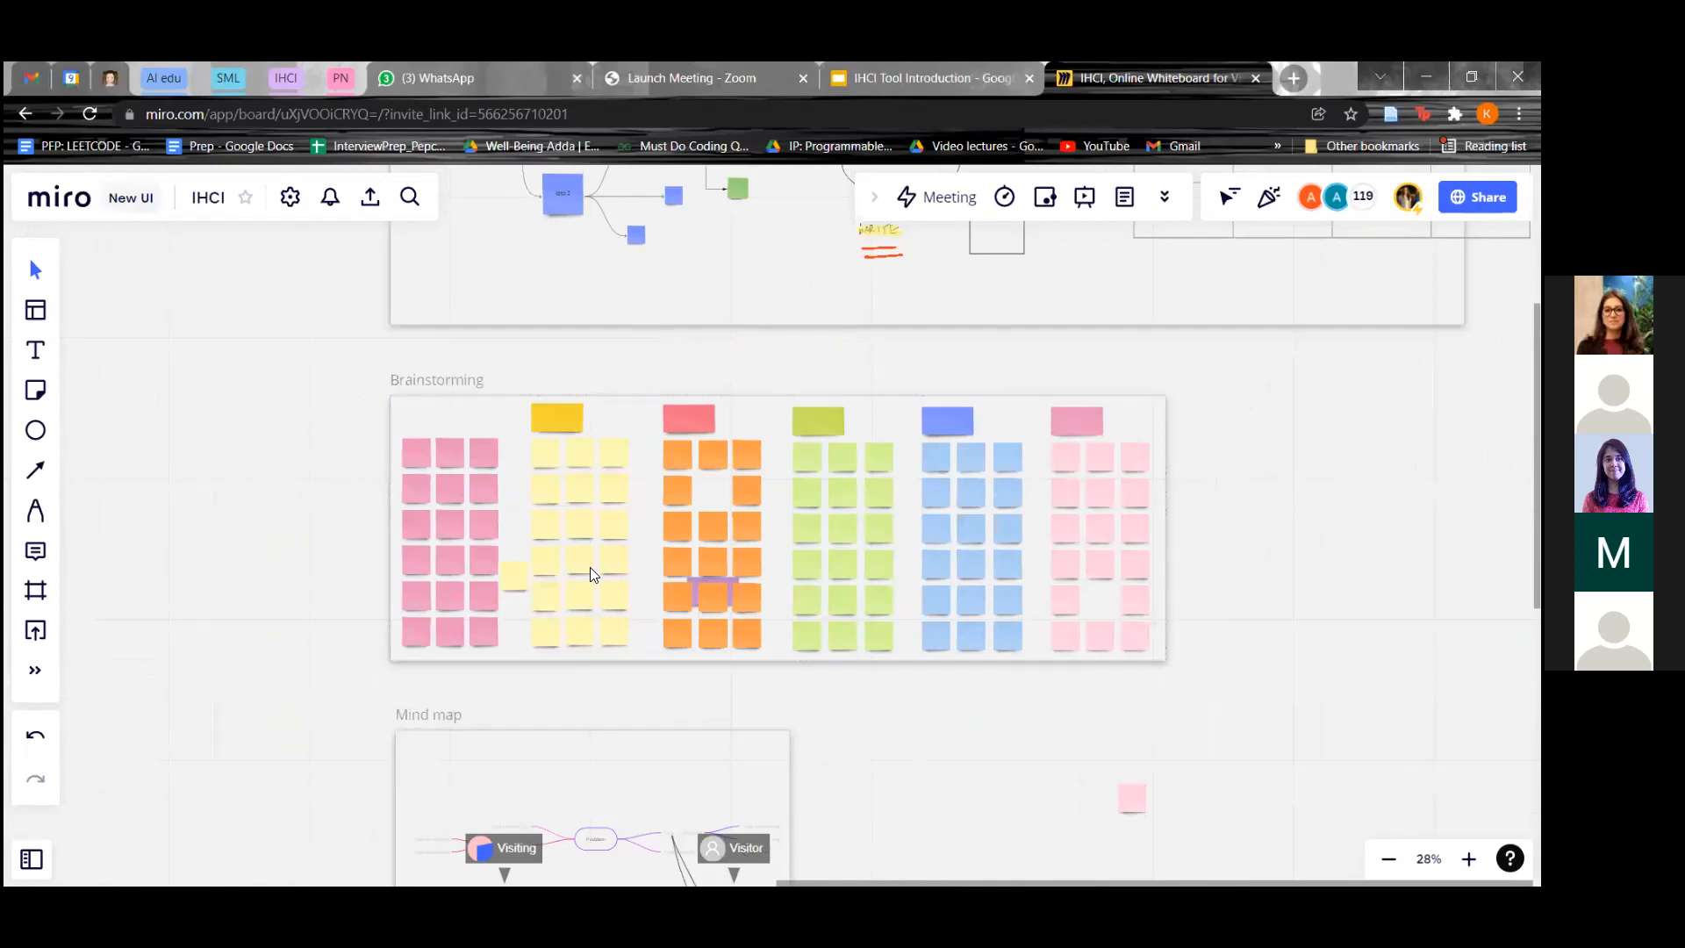
{"action": "left_click_drag", "start_coordinate": [520, 574], "coordinate": [712, 489]}
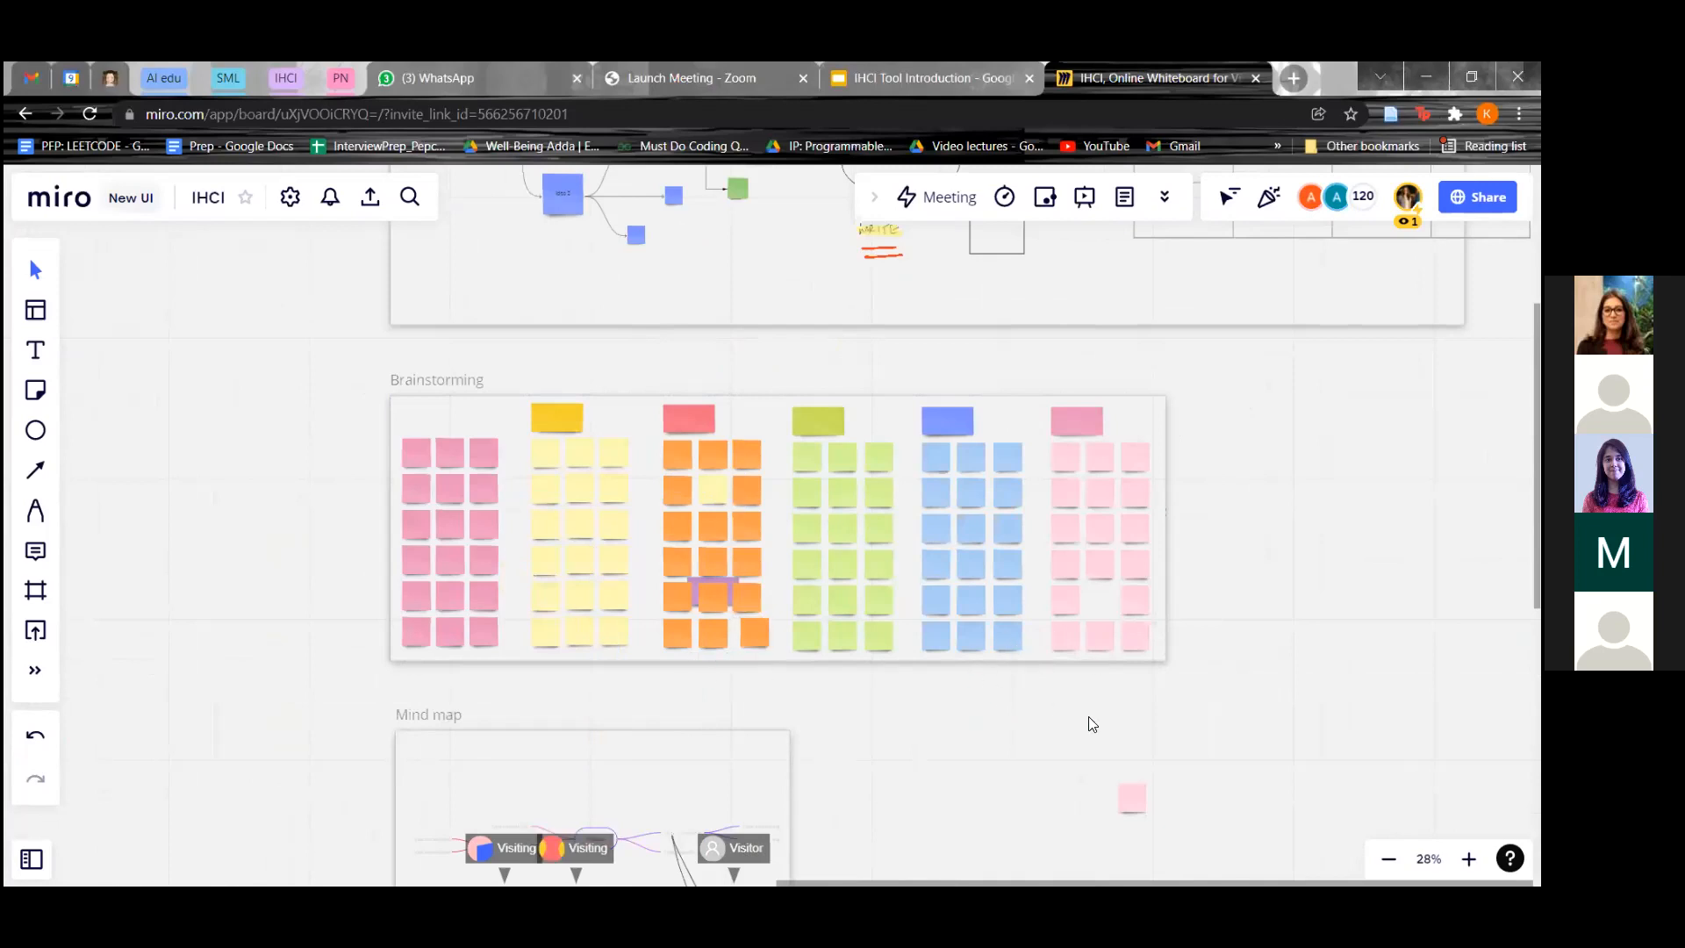
{"action": "left_click_drag", "start_coordinate": [1132, 795], "coordinate": [1088, 606]}
- Label the dark yellow heading note in the Brainstorming frame "Maths"
{"action": "scroll", "coordinate": [808, 605], "scroll_direction": "up", "scroll_amount": 5}
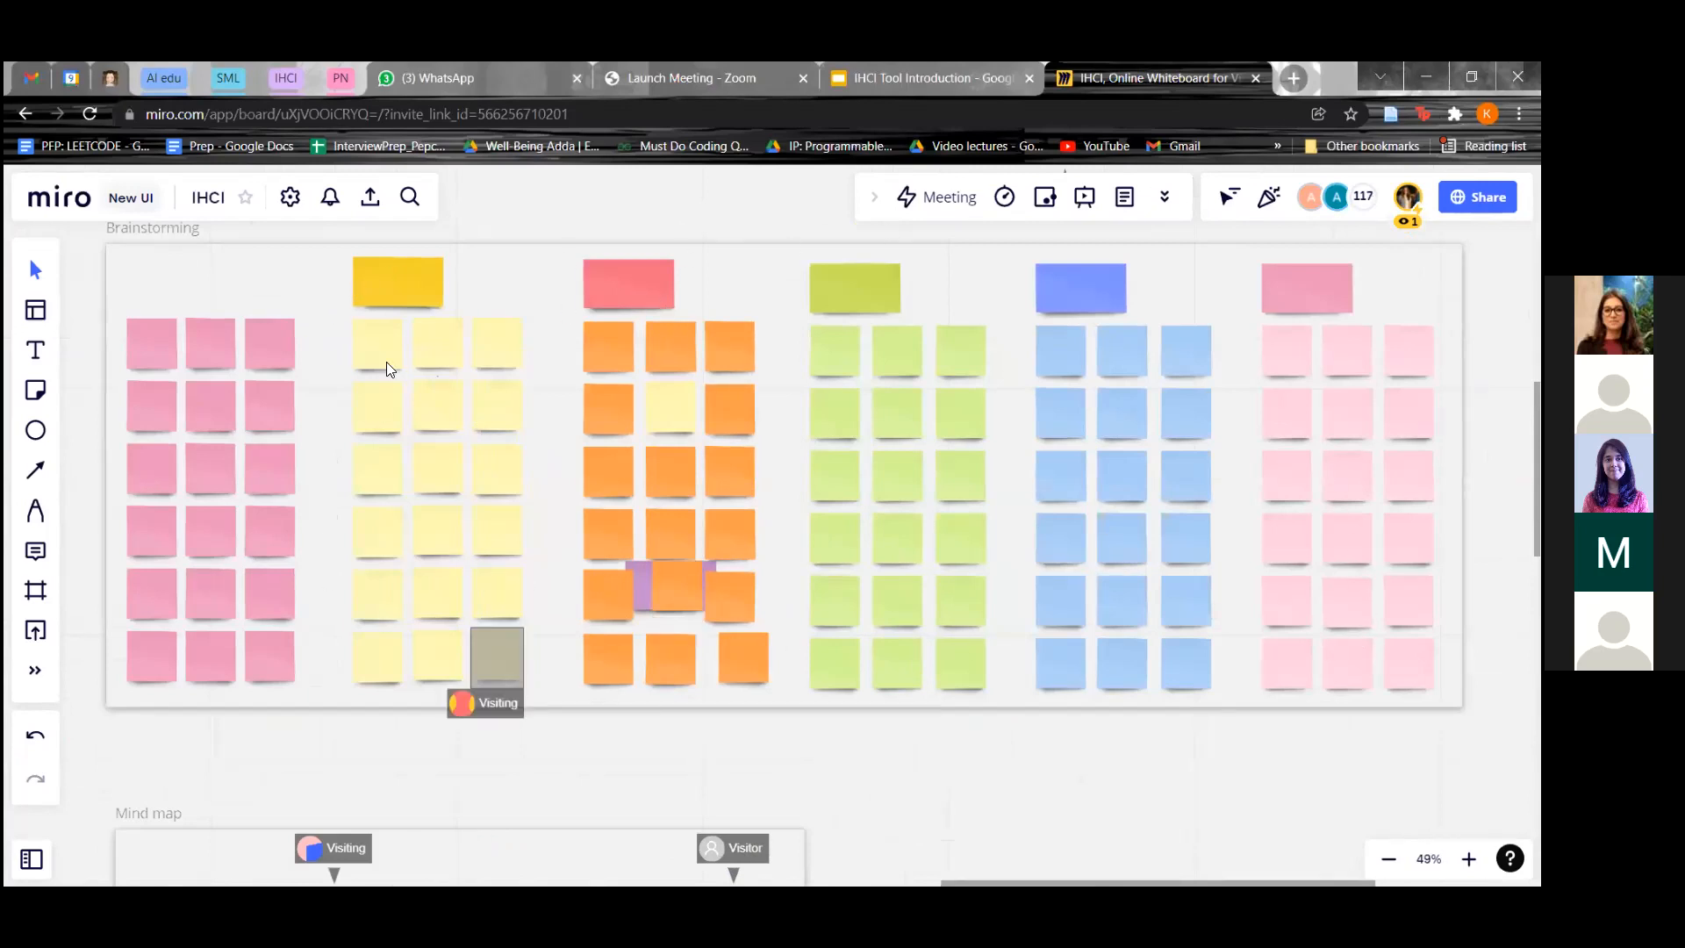
{"action": "left_click", "coordinate": [384, 288]}
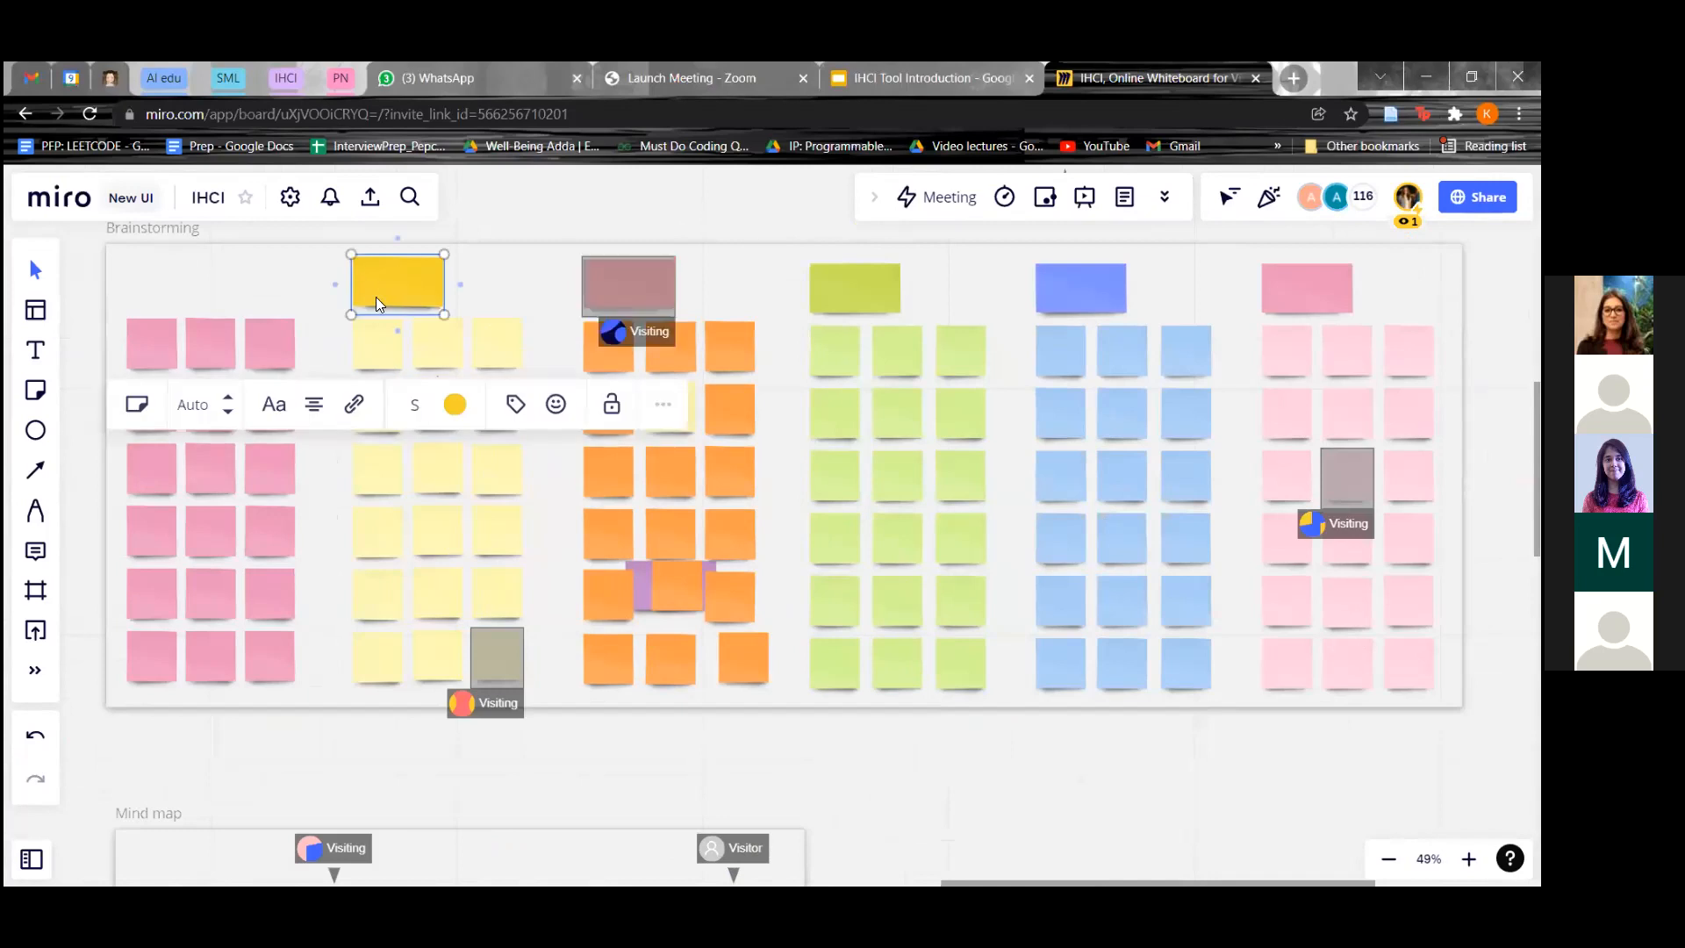
{"action": "type", "text": "Maths"}
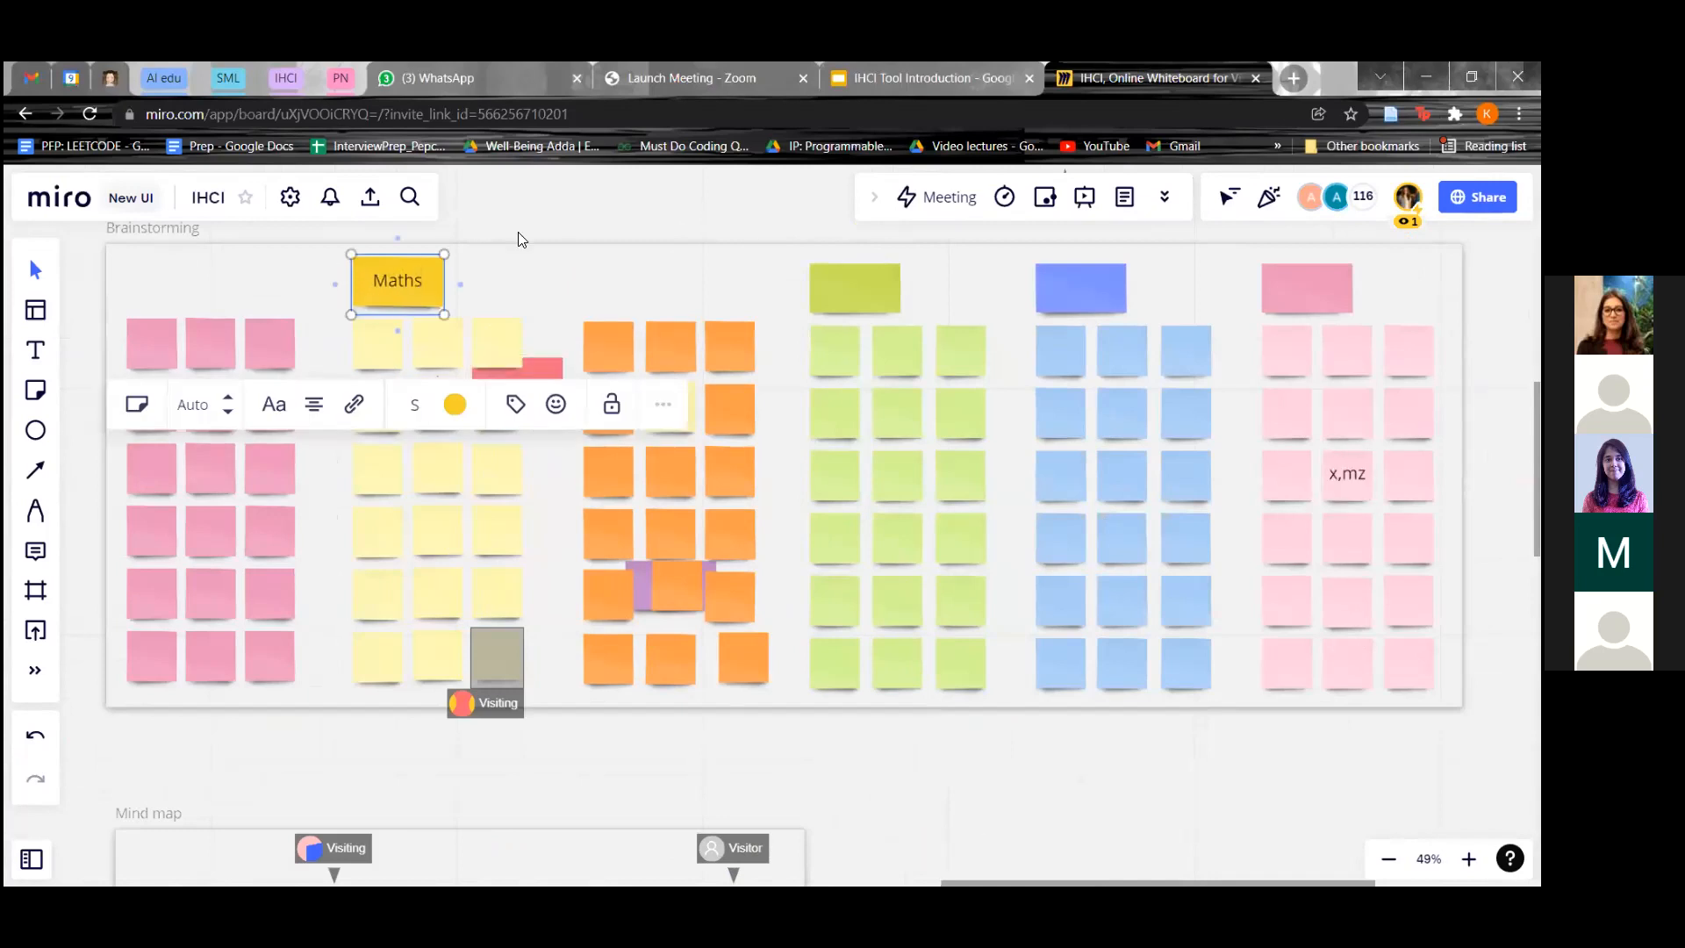
{"action": "left_click", "coordinate": [567, 257]}
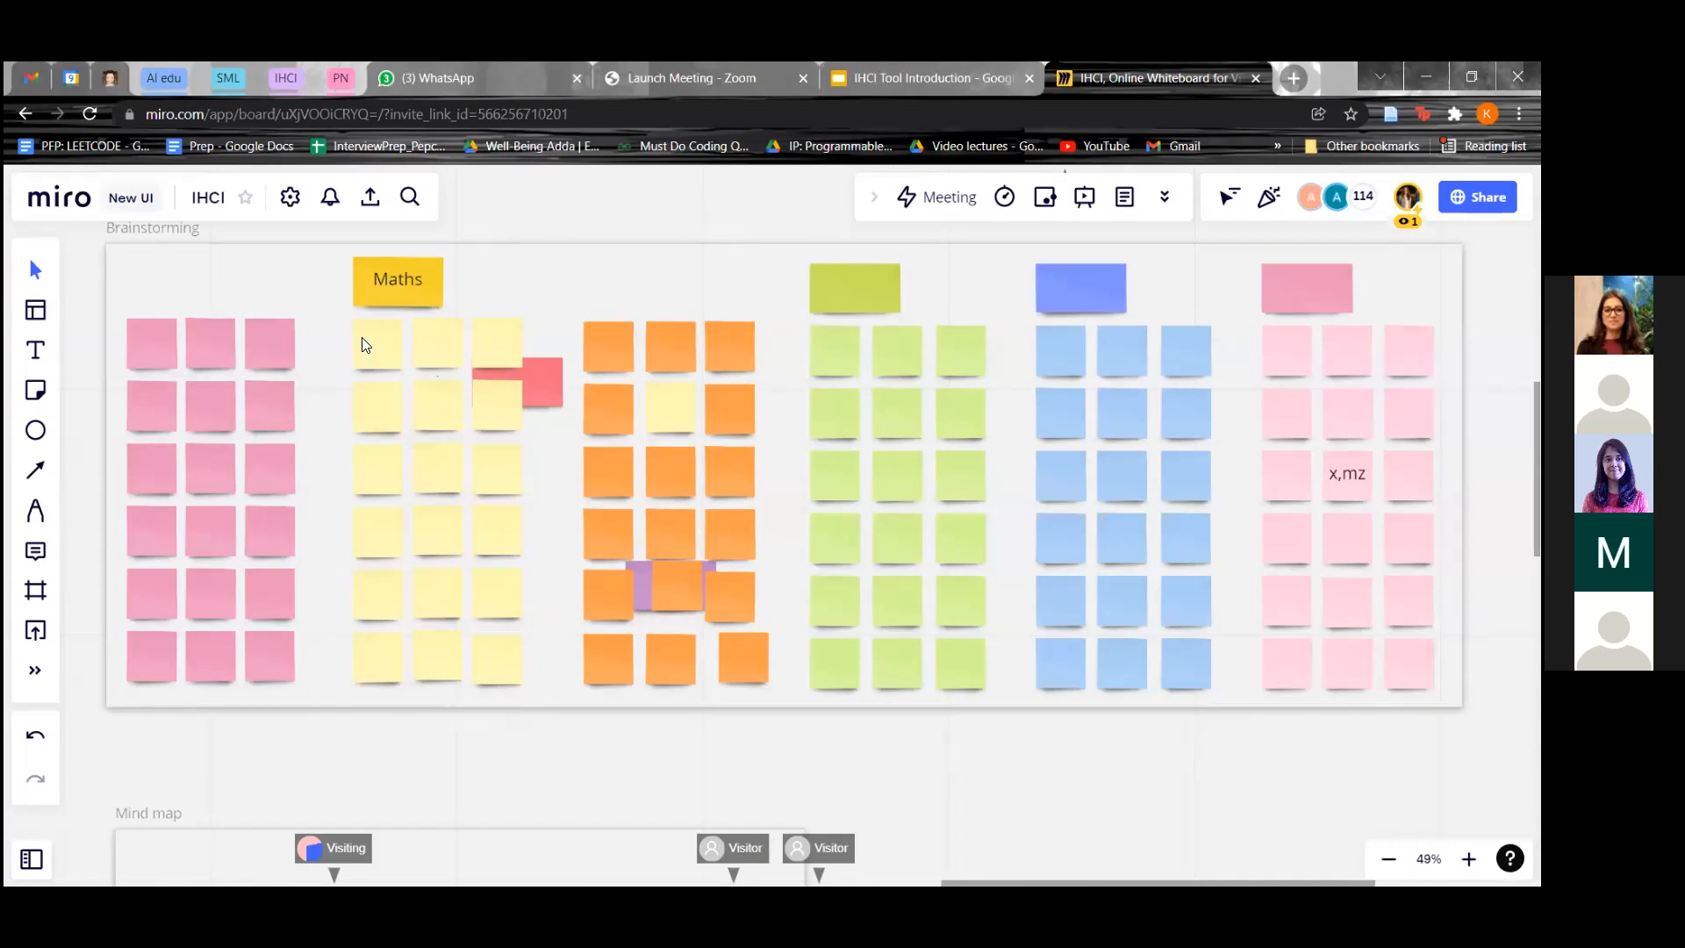
- Write "numbers" on the first small yellow sticky note beneath the Maths heading
{"action": "left_click", "coordinate": [389, 318]}
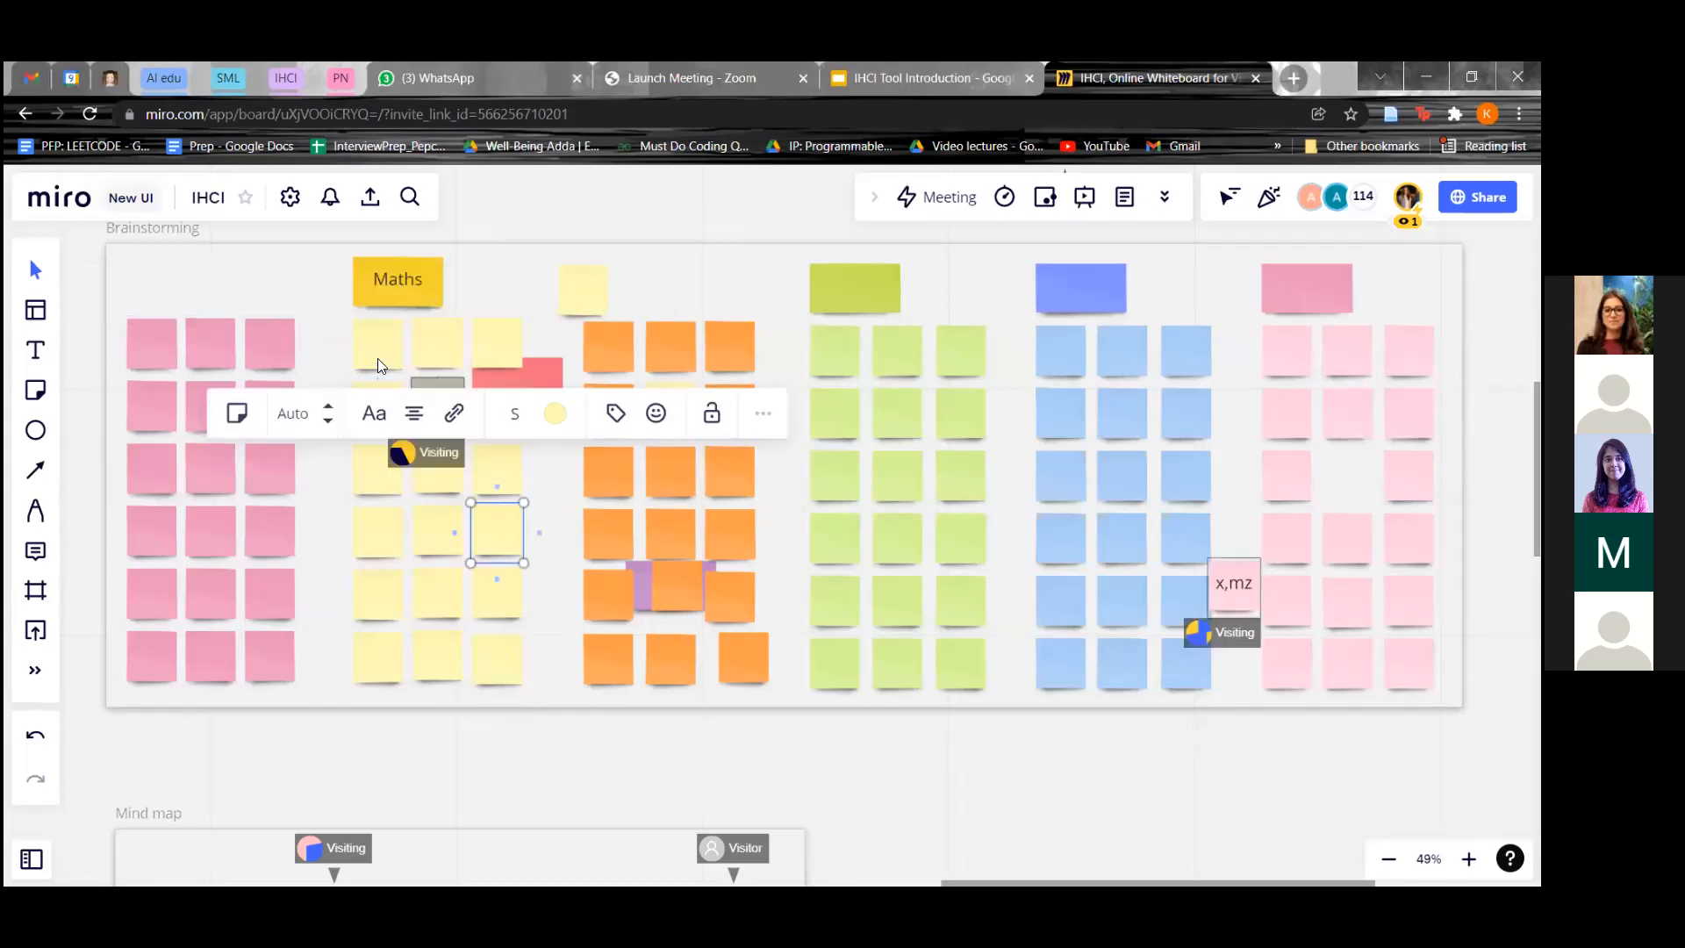
{"action": "left_click", "coordinate": [377, 358]}
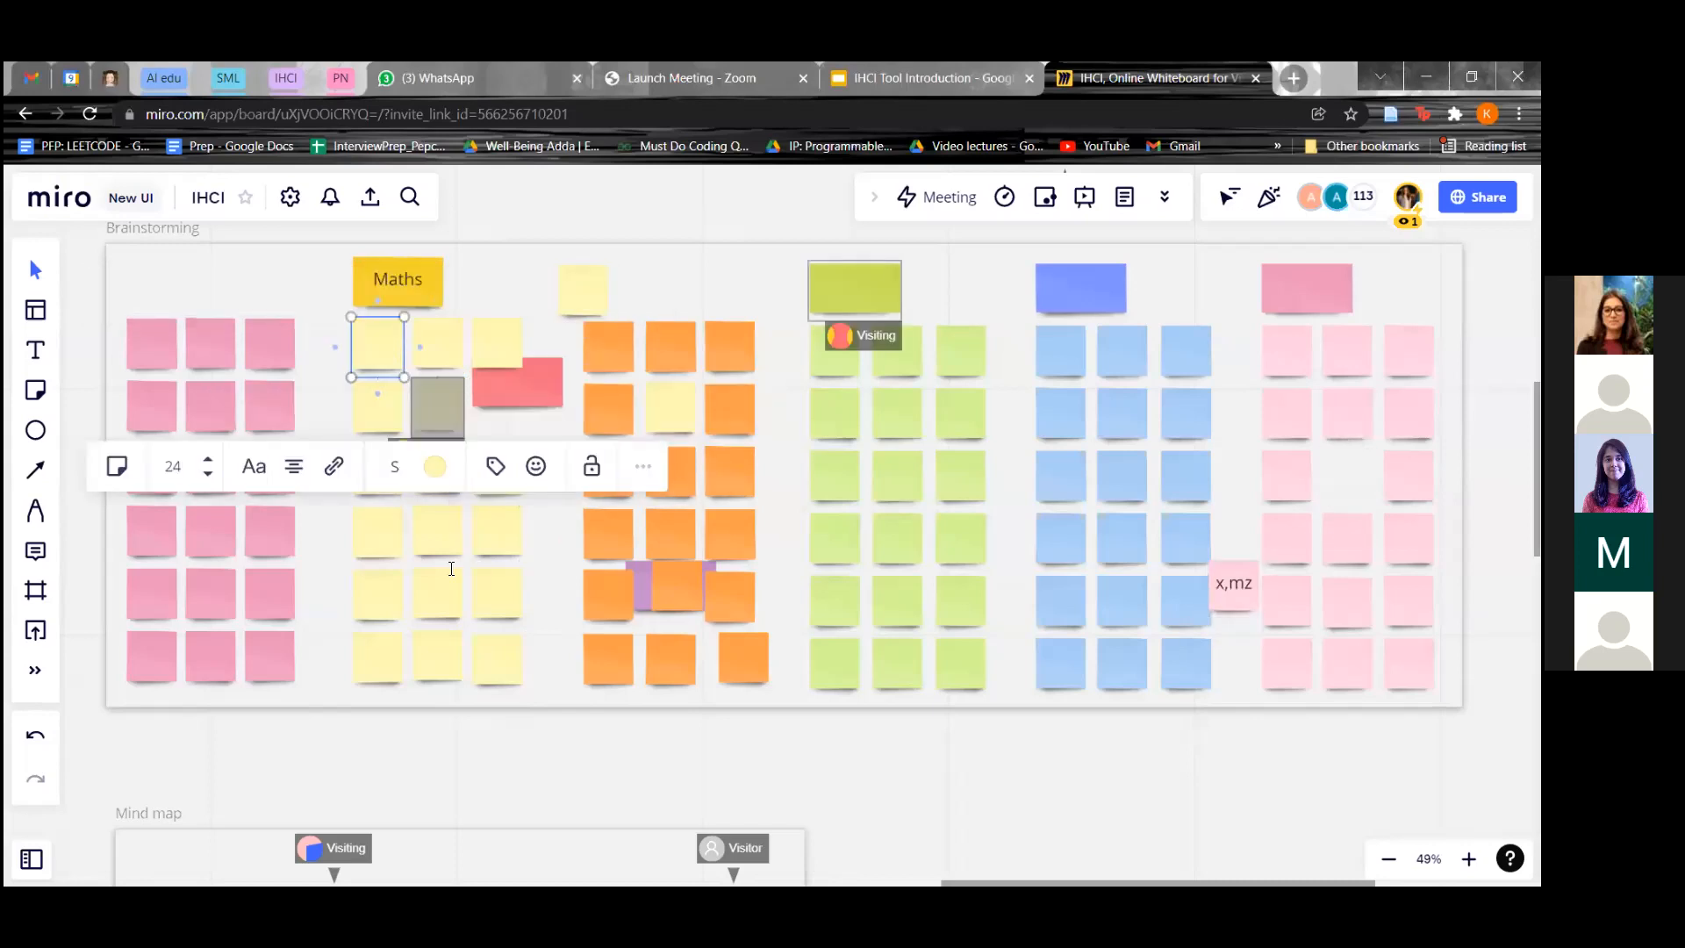
{"action": "left_click", "coordinate": [912, 505]}
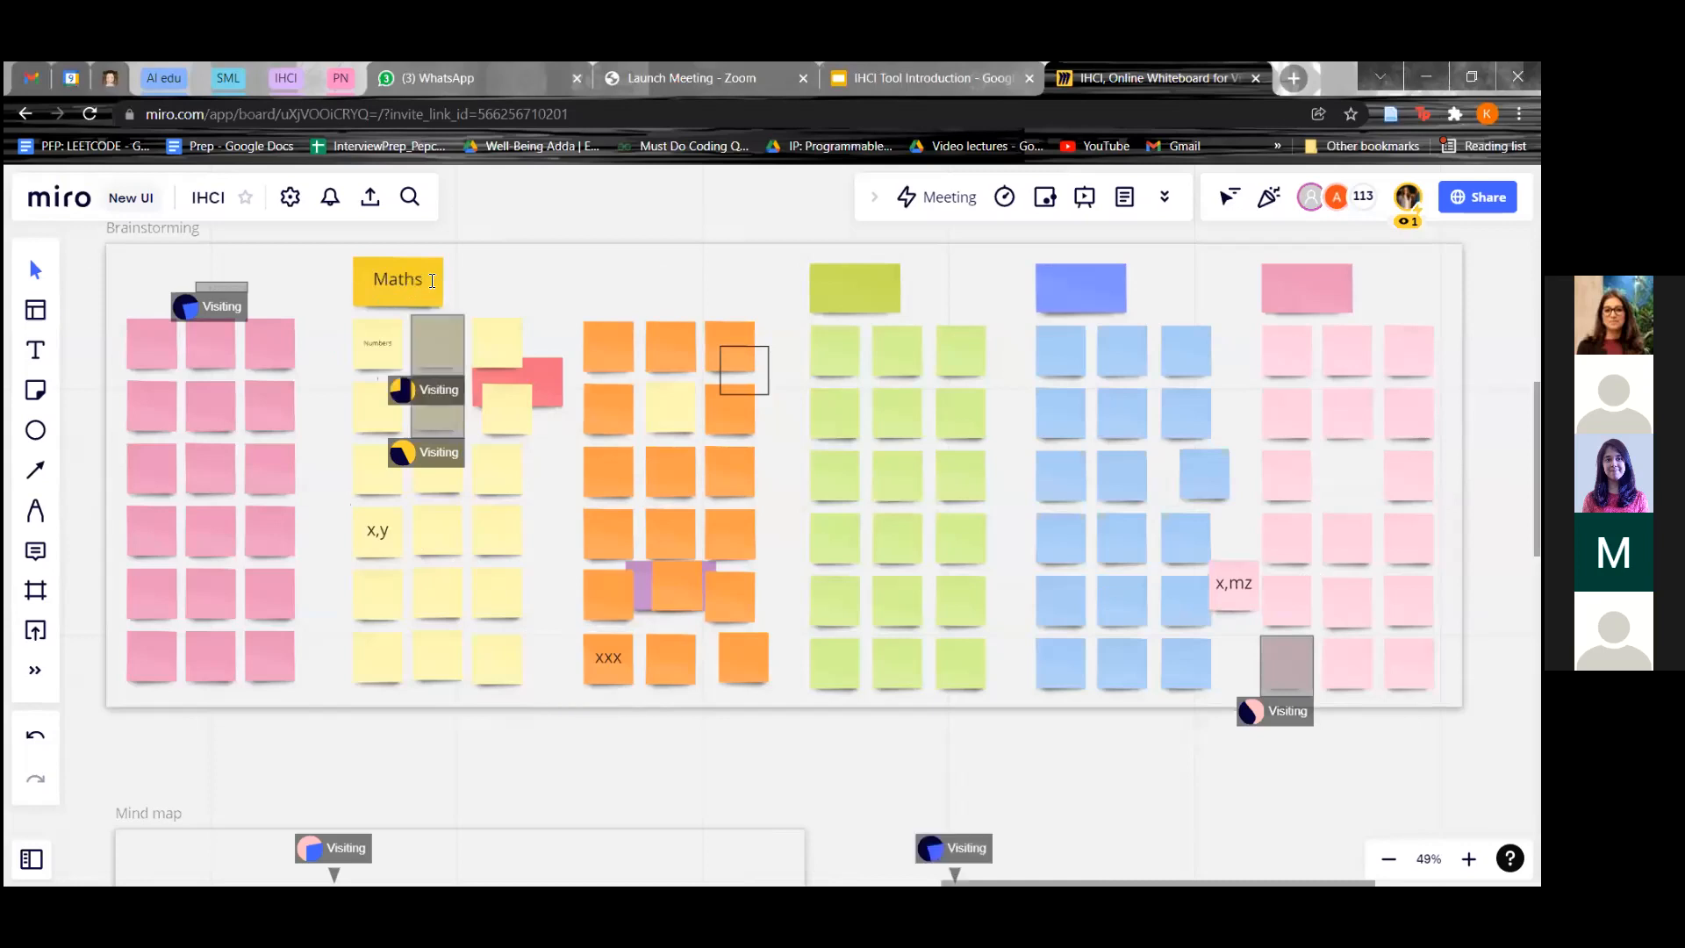
- Enlarge the "science" text on the green heading note in the Brainstorming frame
{"action": "left_click", "coordinate": [434, 279]}
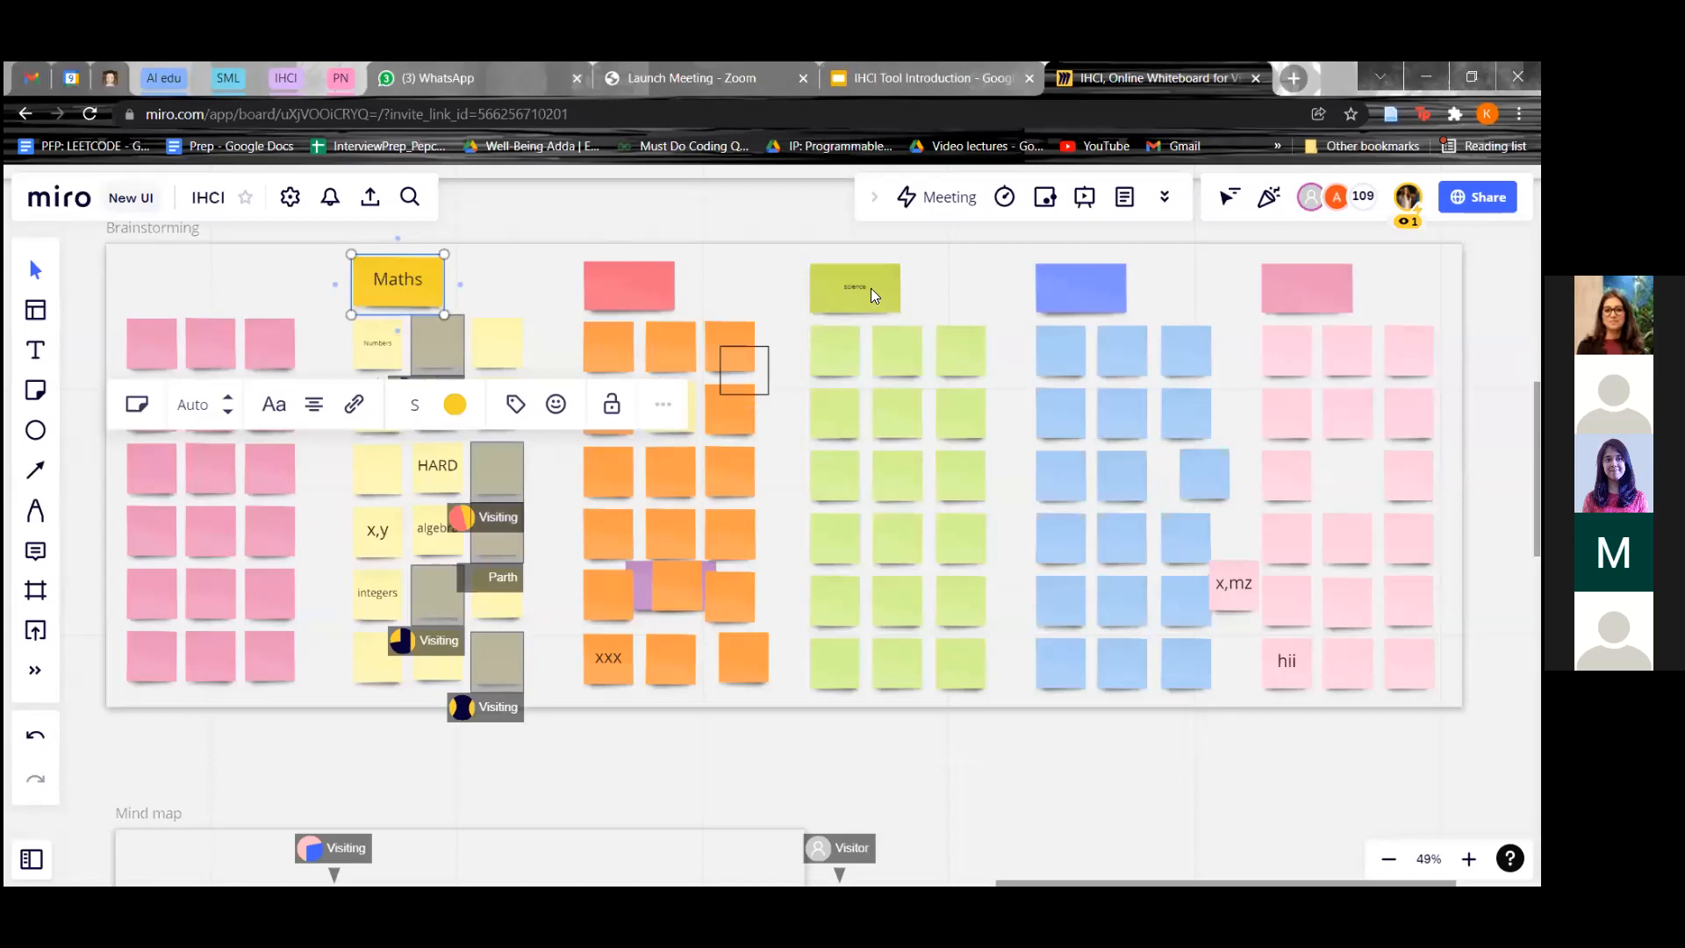
{"action": "left_click", "coordinate": [871, 288]}
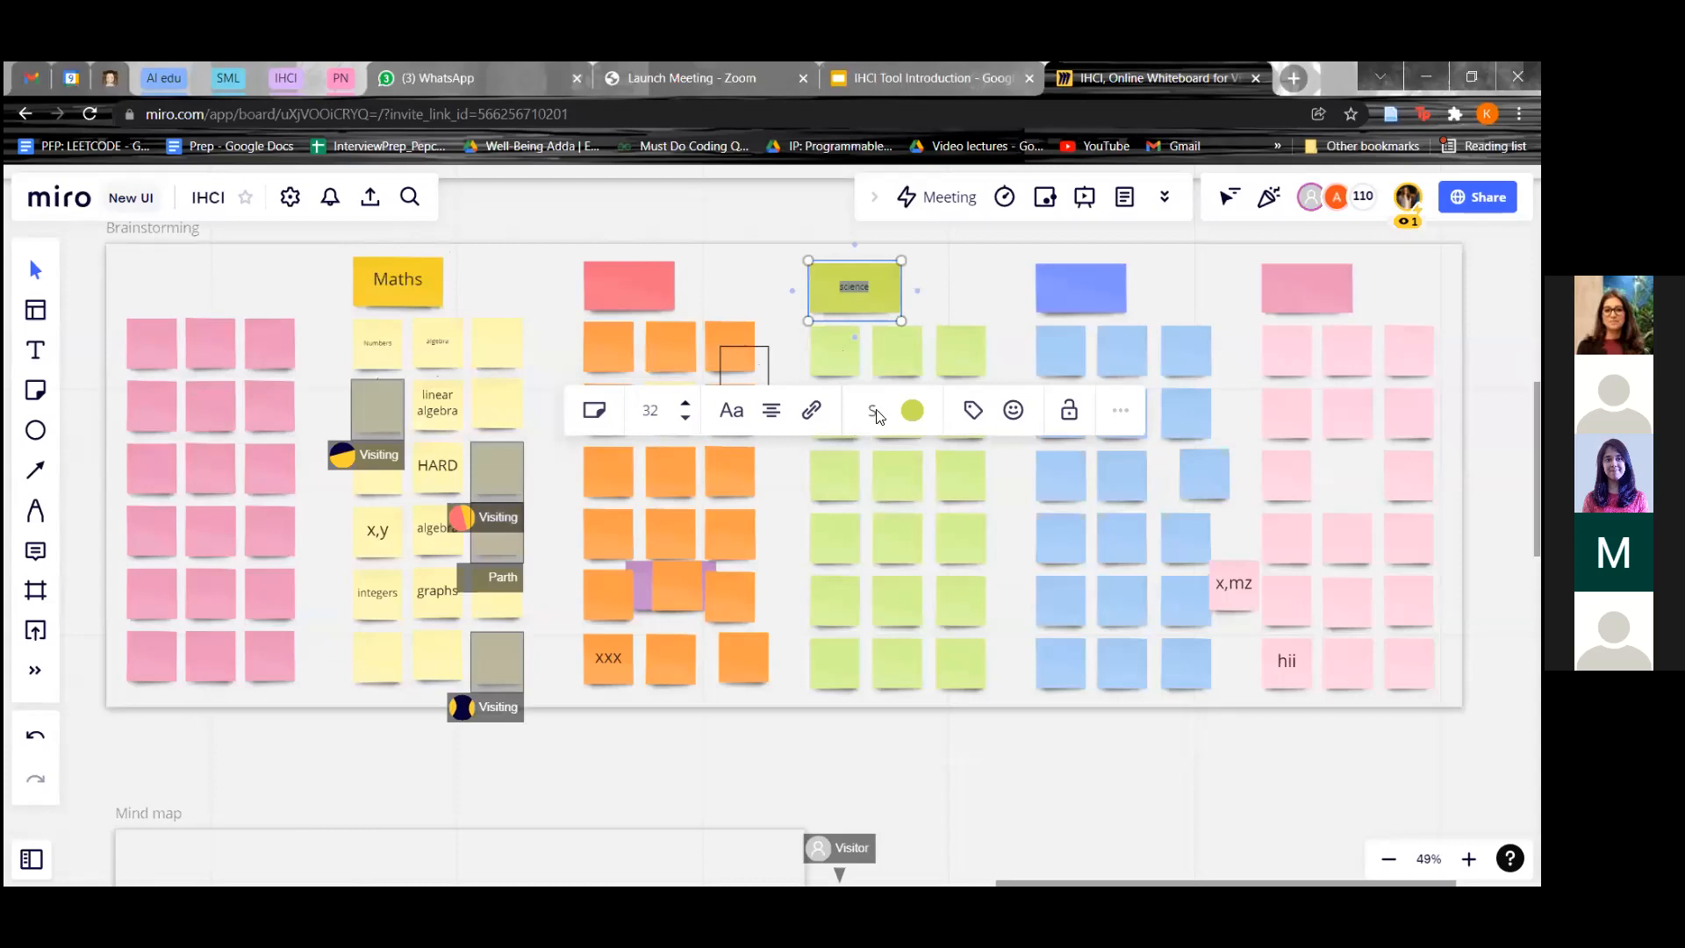
{"action": "left_click", "coordinate": [901, 385]}
{"action": "left_click", "coordinate": [838, 414]}
{"action": "left_click", "coordinate": [896, 355]}
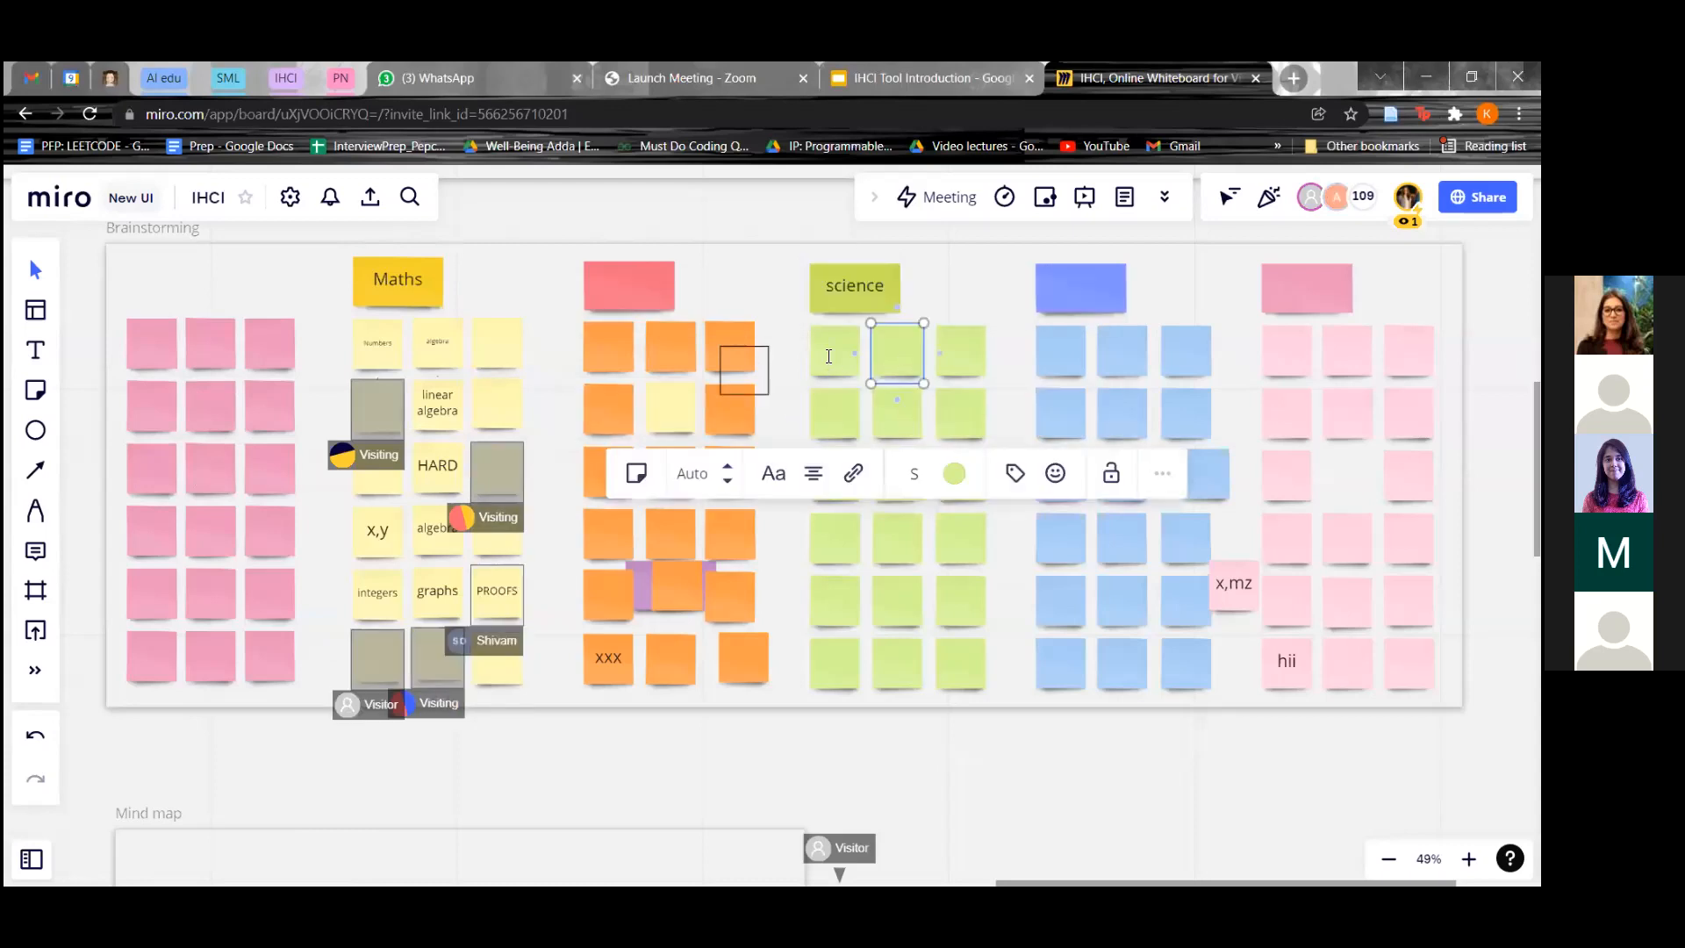
- Write "Experiments" on the first small green sticky note beneath the science heading
{"action": "left_click", "coordinate": [828, 357]}
{"action": "type", "text": "E"}
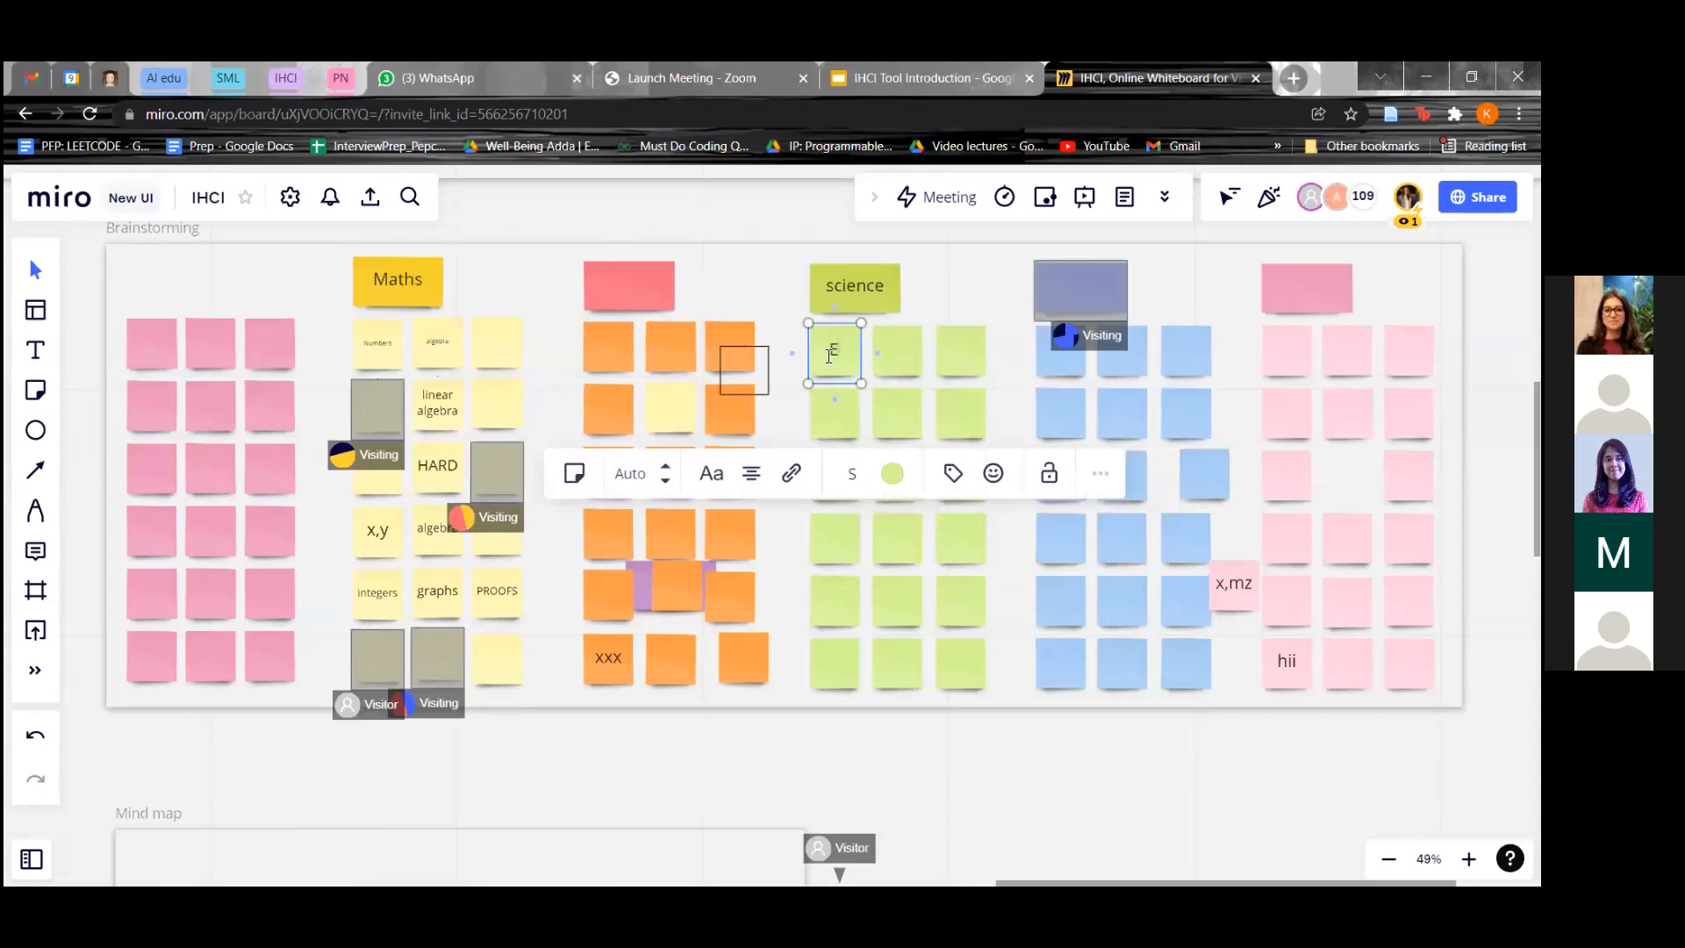
{"action": "type", "text": "xperime"}
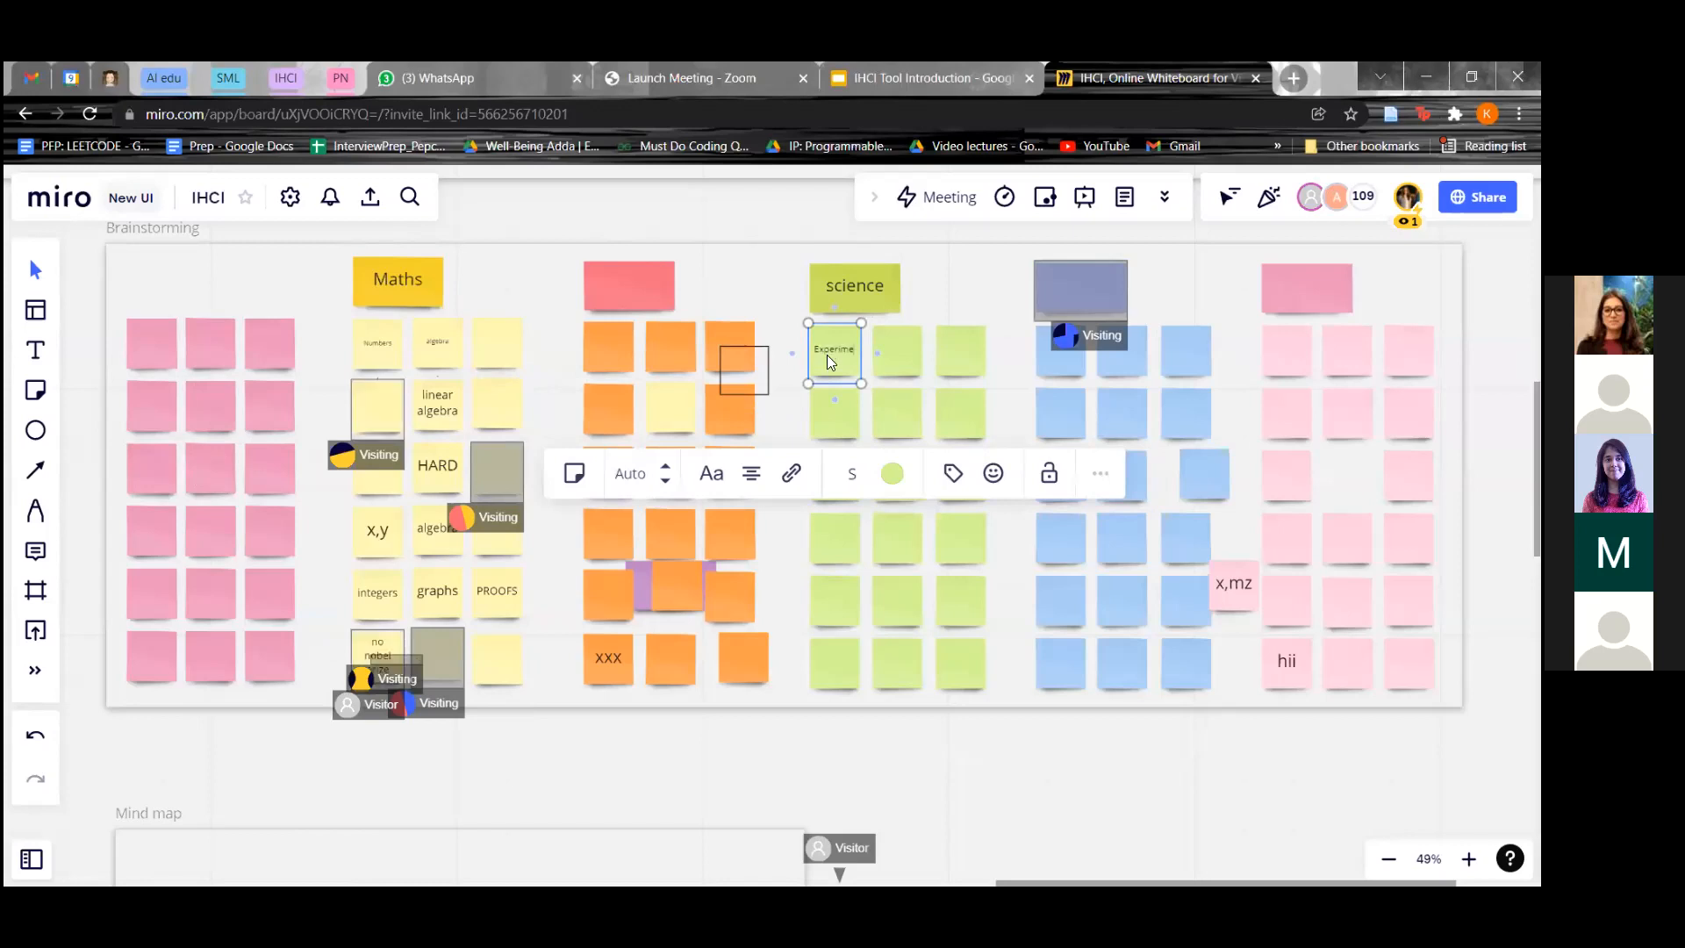
{"action": "type", "text": "nts"}
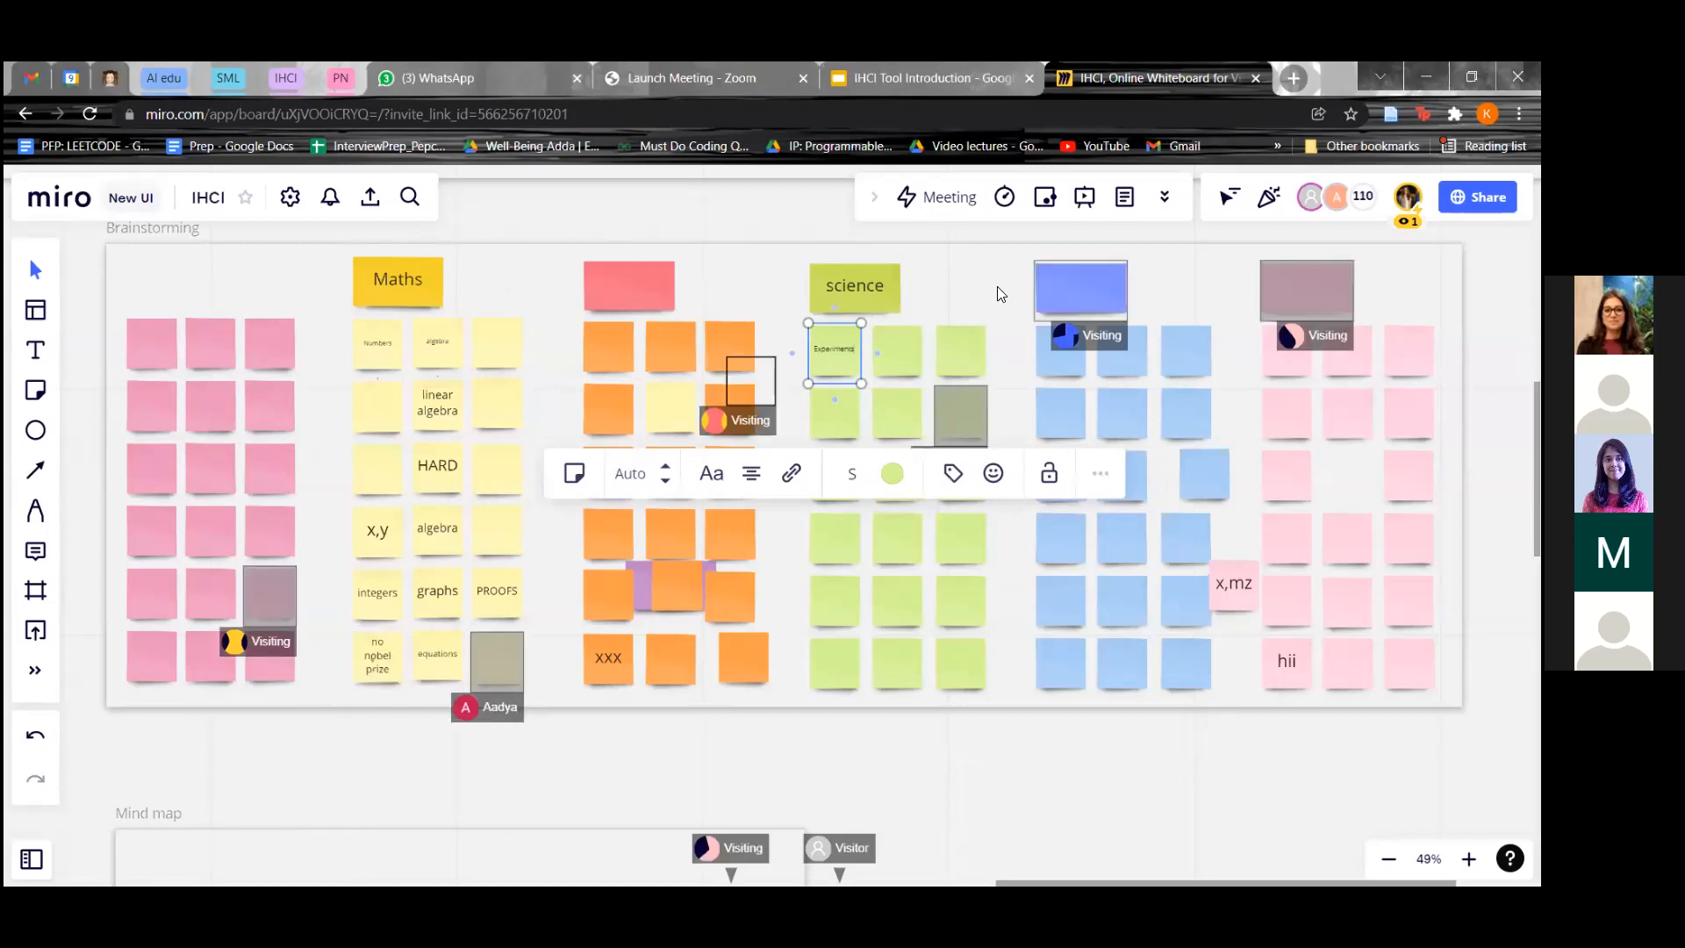
{"action": "left_click", "coordinate": [997, 286]}
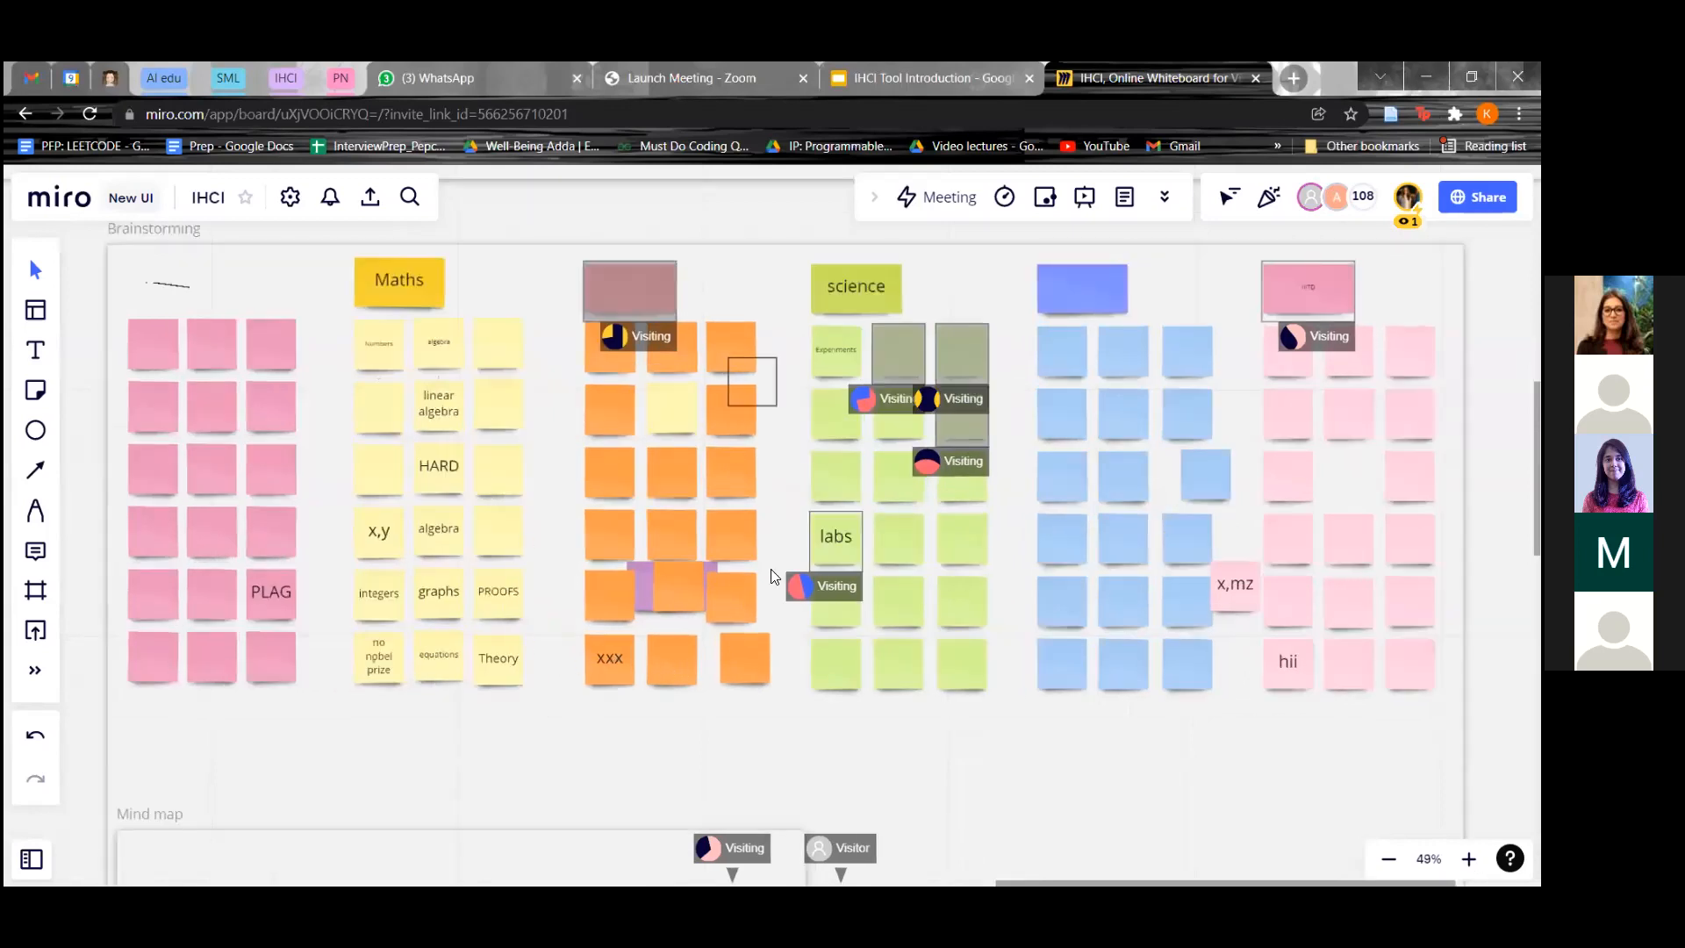
- Move the Site map frame together with the loose objects beside it straight down, away from the Mind map frame
{"action": "scroll", "coordinate": [651, 649], "scroll_direction": "down", "scroll_amount": 2}
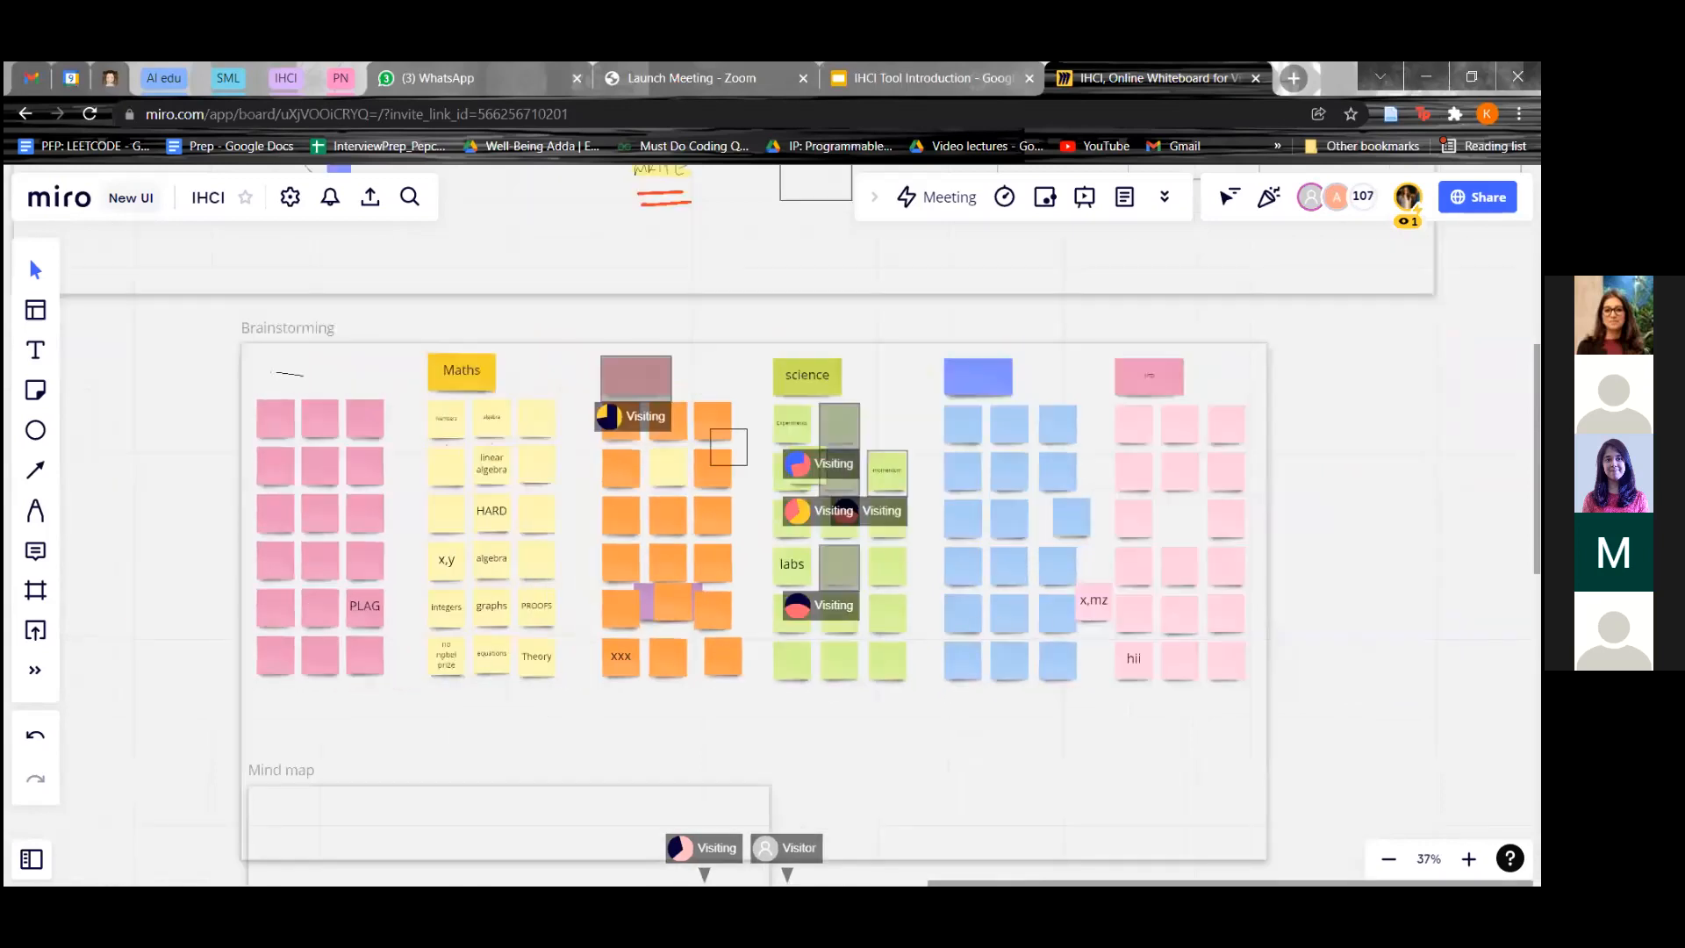
{"action": "scroll", "coordinate": [1342, 618], "scroll_direction": "down", "scroll_amount": 2}
{"action": "scroll", "coordinate": [1343, 618], "scroll_direction": "down", "scroll_amount": 2}
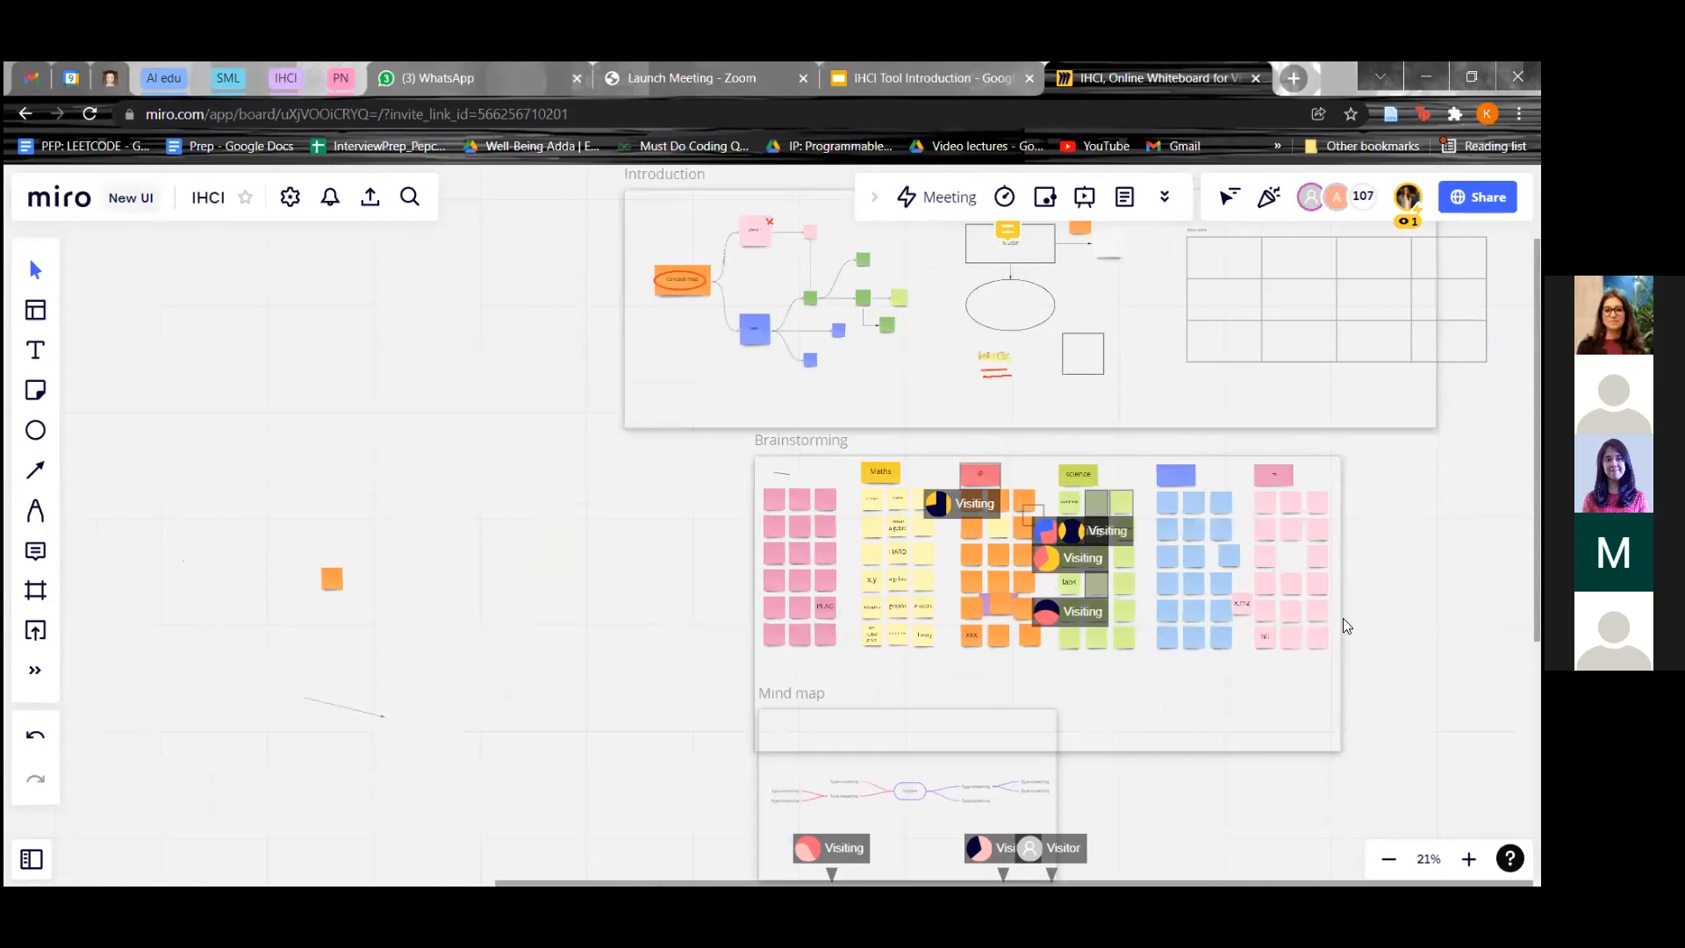
{"action": "scroll", "coordinate": [1342, 618], "scroll_direction": "down", "scroll_amount": 2}
{"action": "left_click_drag", "start_coordinate": [840, 693], "coordinate": [590, 415]}
{"action": "scroll", "coordinate": [873, 529], "scroll_direction": "up", "scroll_amount": 1}
{"action": "scroll", "coordinate": [877, 571], "scroll_direction": "up", "scroll_amount": 3}
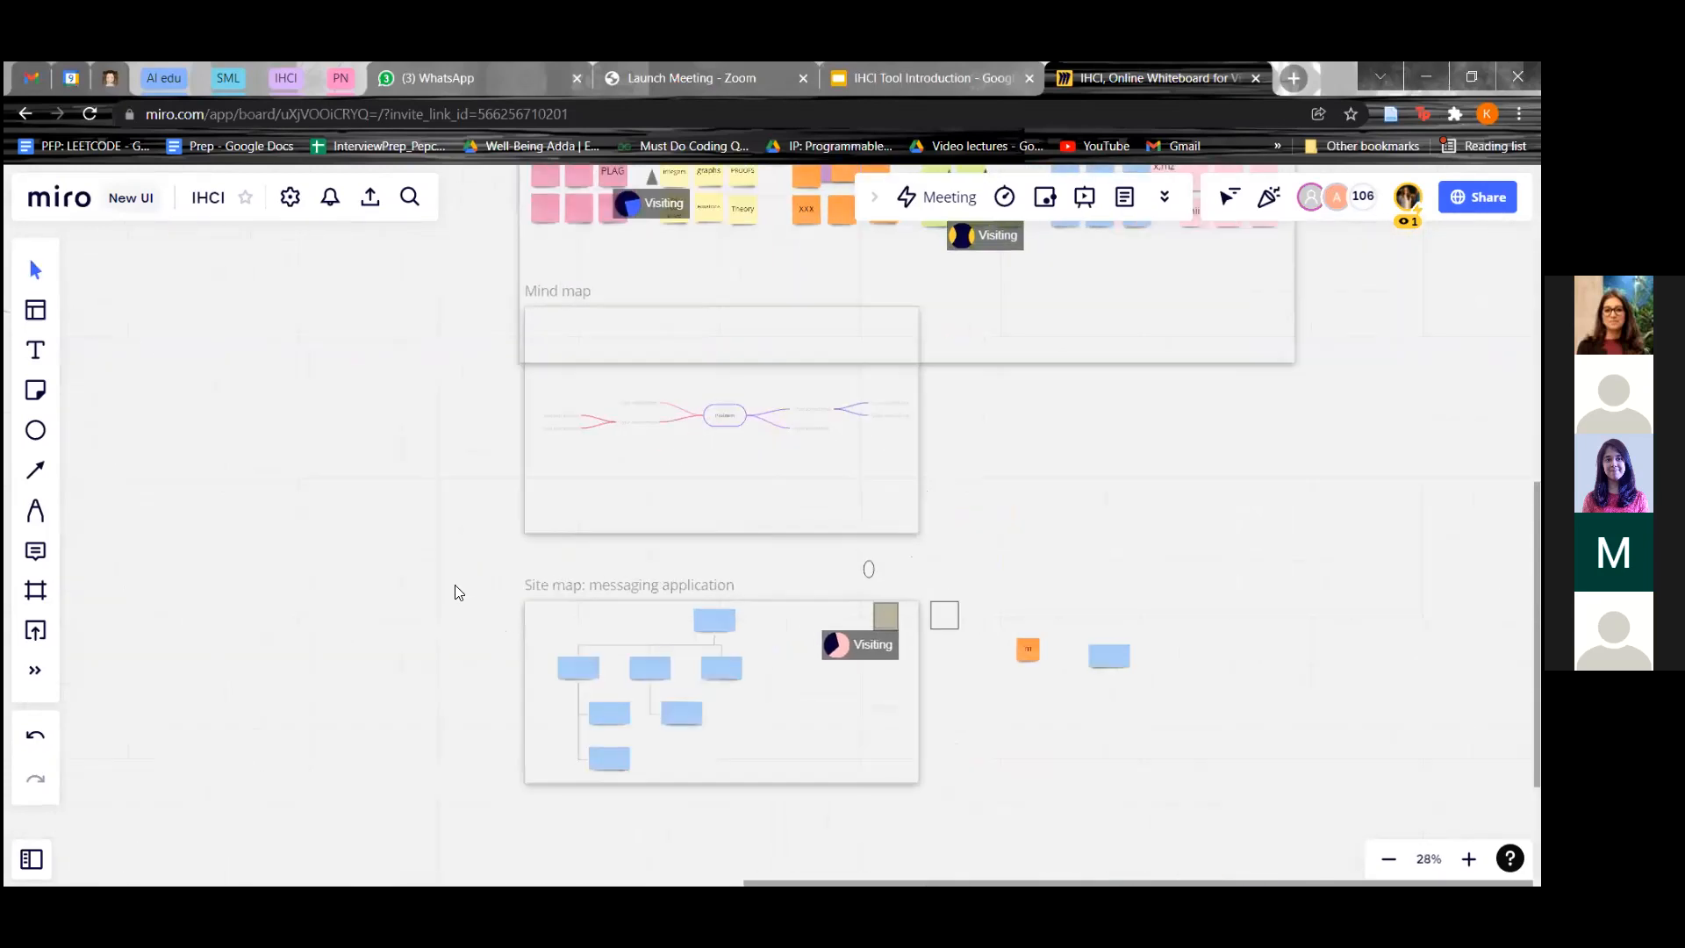
{"action": "left_click_drag", "start_coordinate": [440, 576], "coordinate": [1136, 815]}
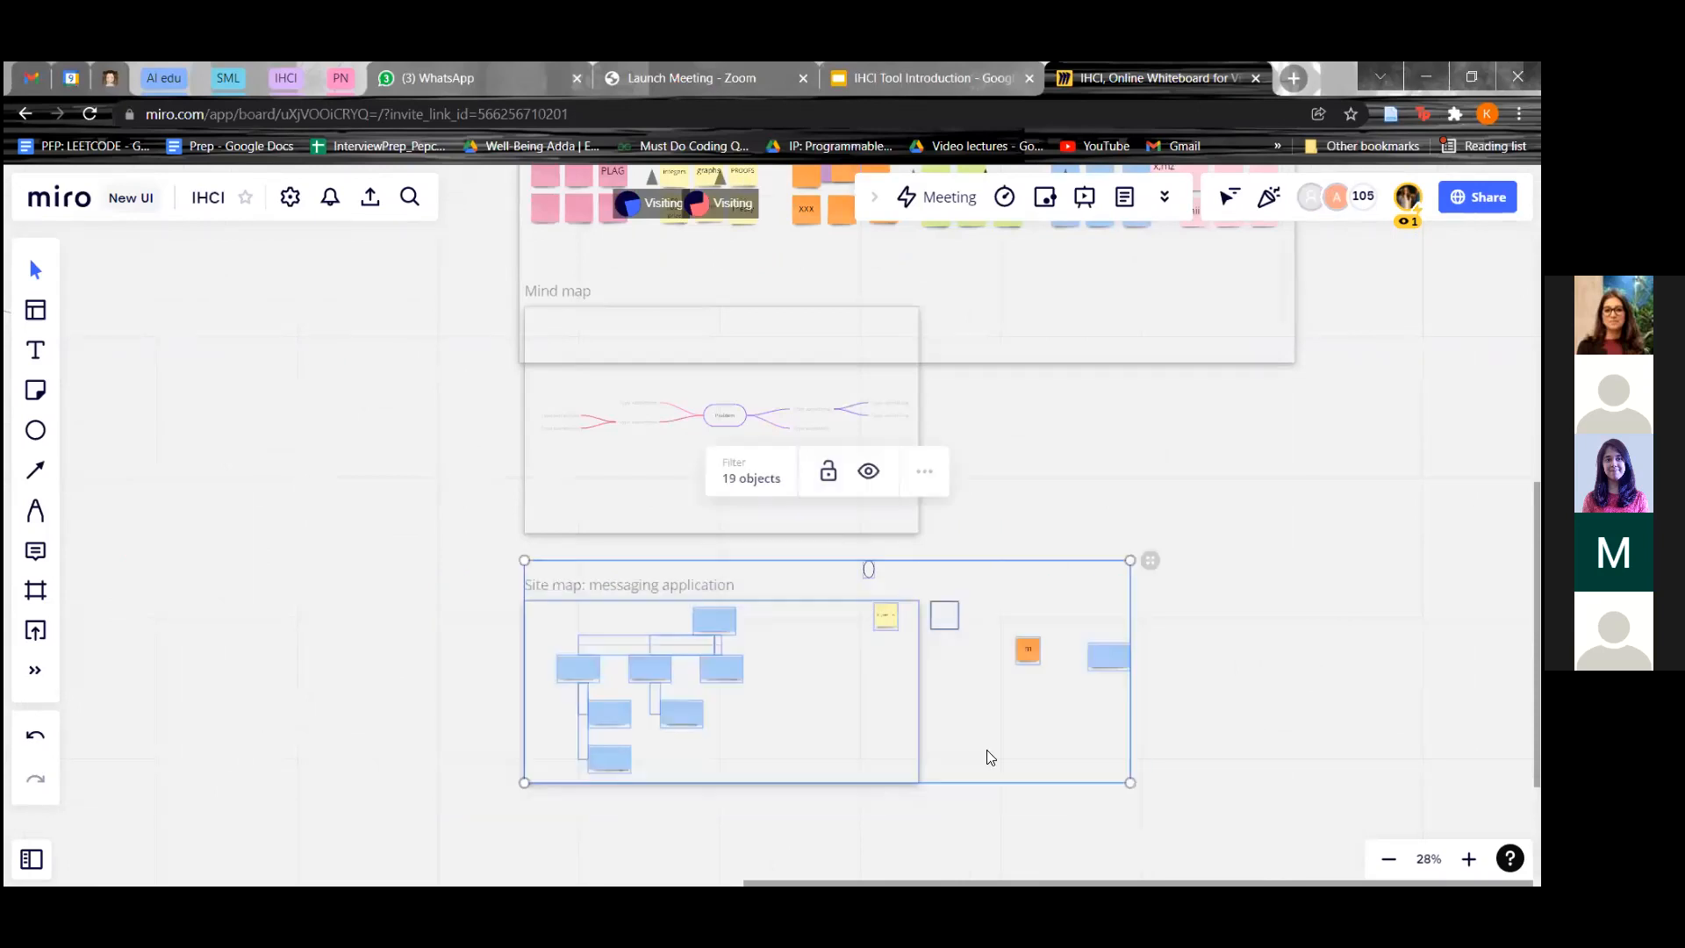
{"action": "left_click_drag", "start_coordinate": [856, 766], "coordinate": [860, 805]}
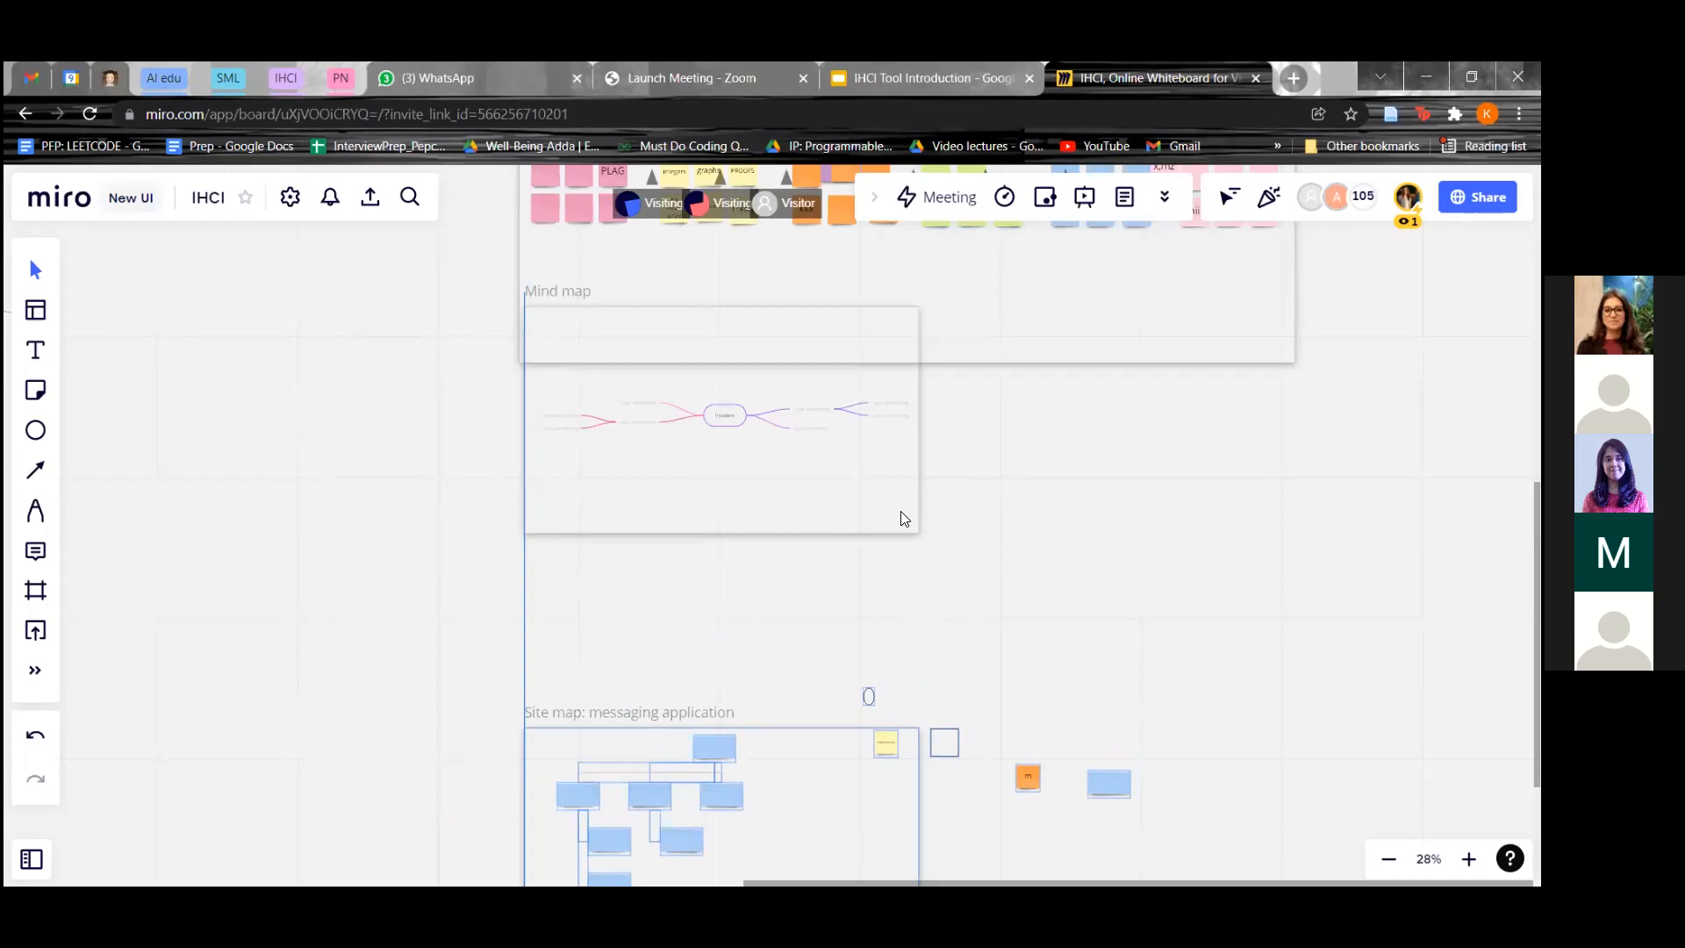
- Move the Mind map frame down so that it clears the lower edge of the Brainstorming frame
{"action": "left_click", "coordinate": [862, 333]}
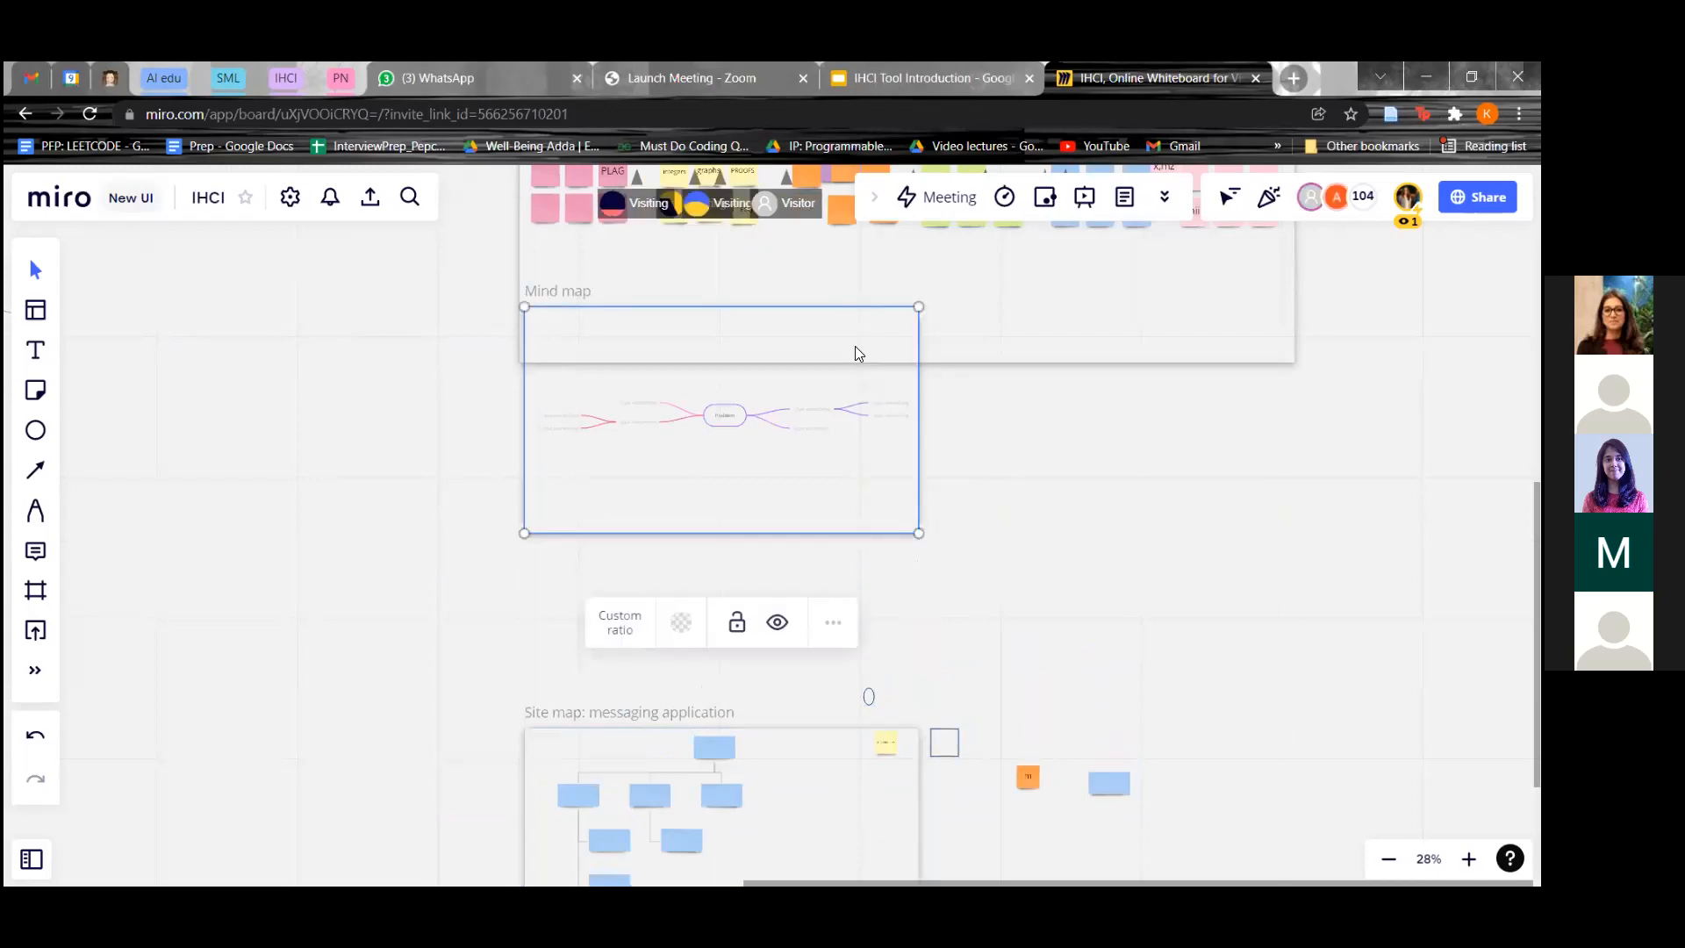
{"action": "left_click_drag", "start_coordinate": [856, 346], "coordinate": [860, 409]}
{"action": "scroll", "coordinate": [786, 489], "scroll_direction": "up", "scroll_amount": 3}
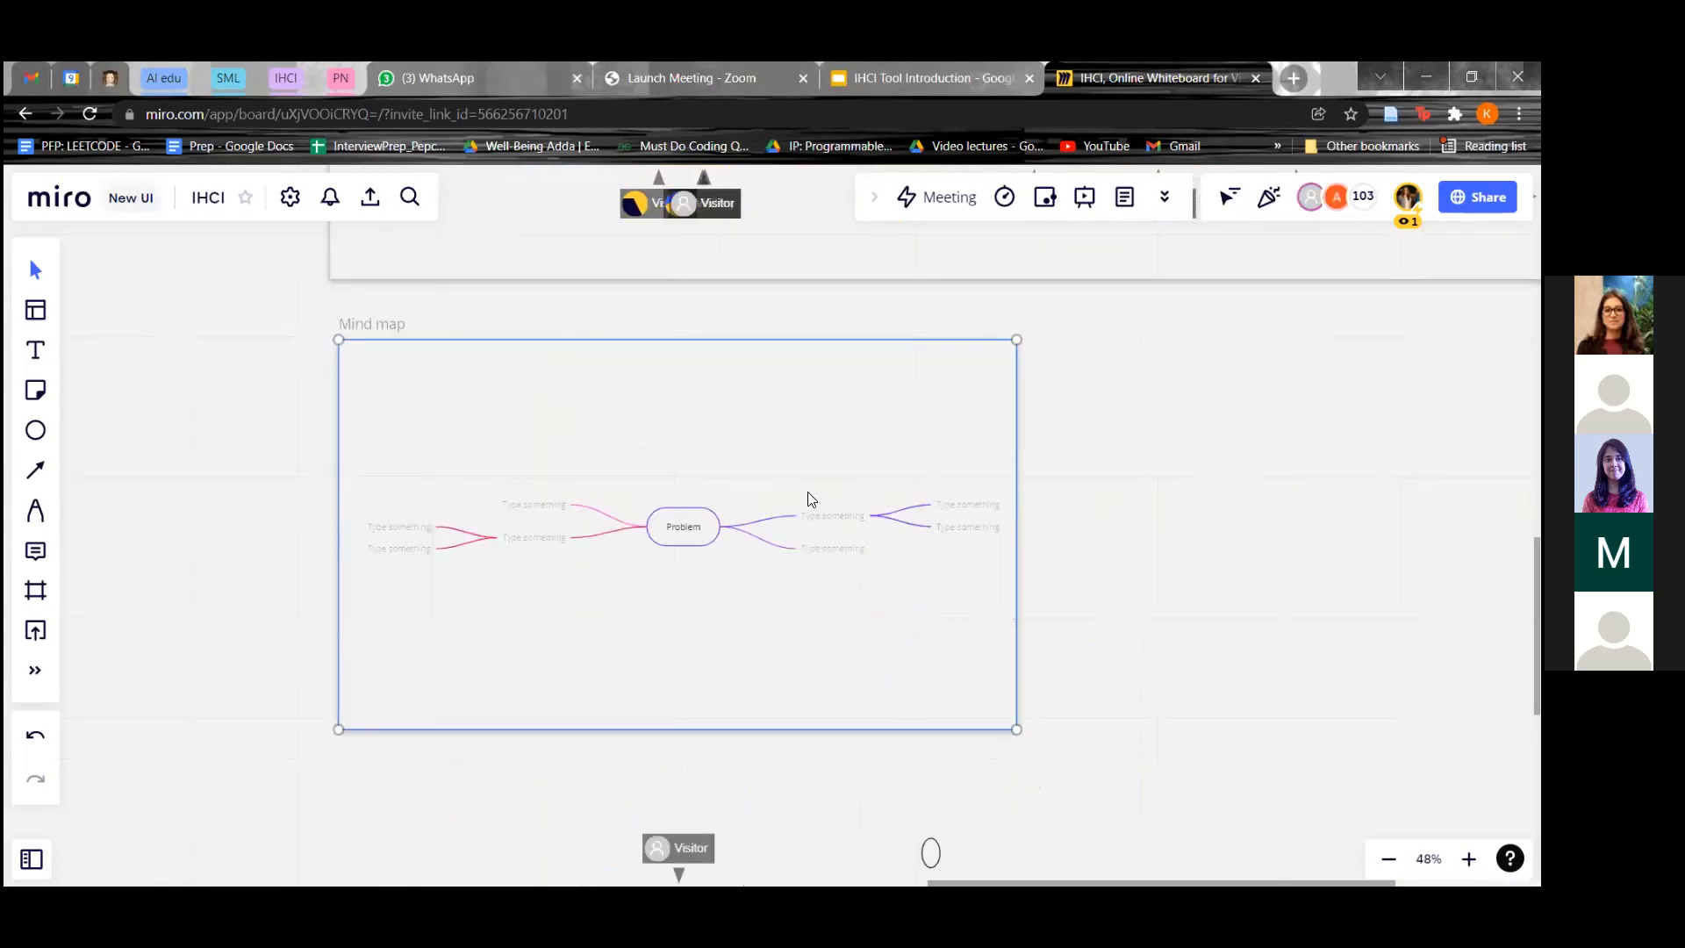
{"action": "scroll", "coordinate": [823, 496], "scroll_direction": "up", "scroll_amount": 3}
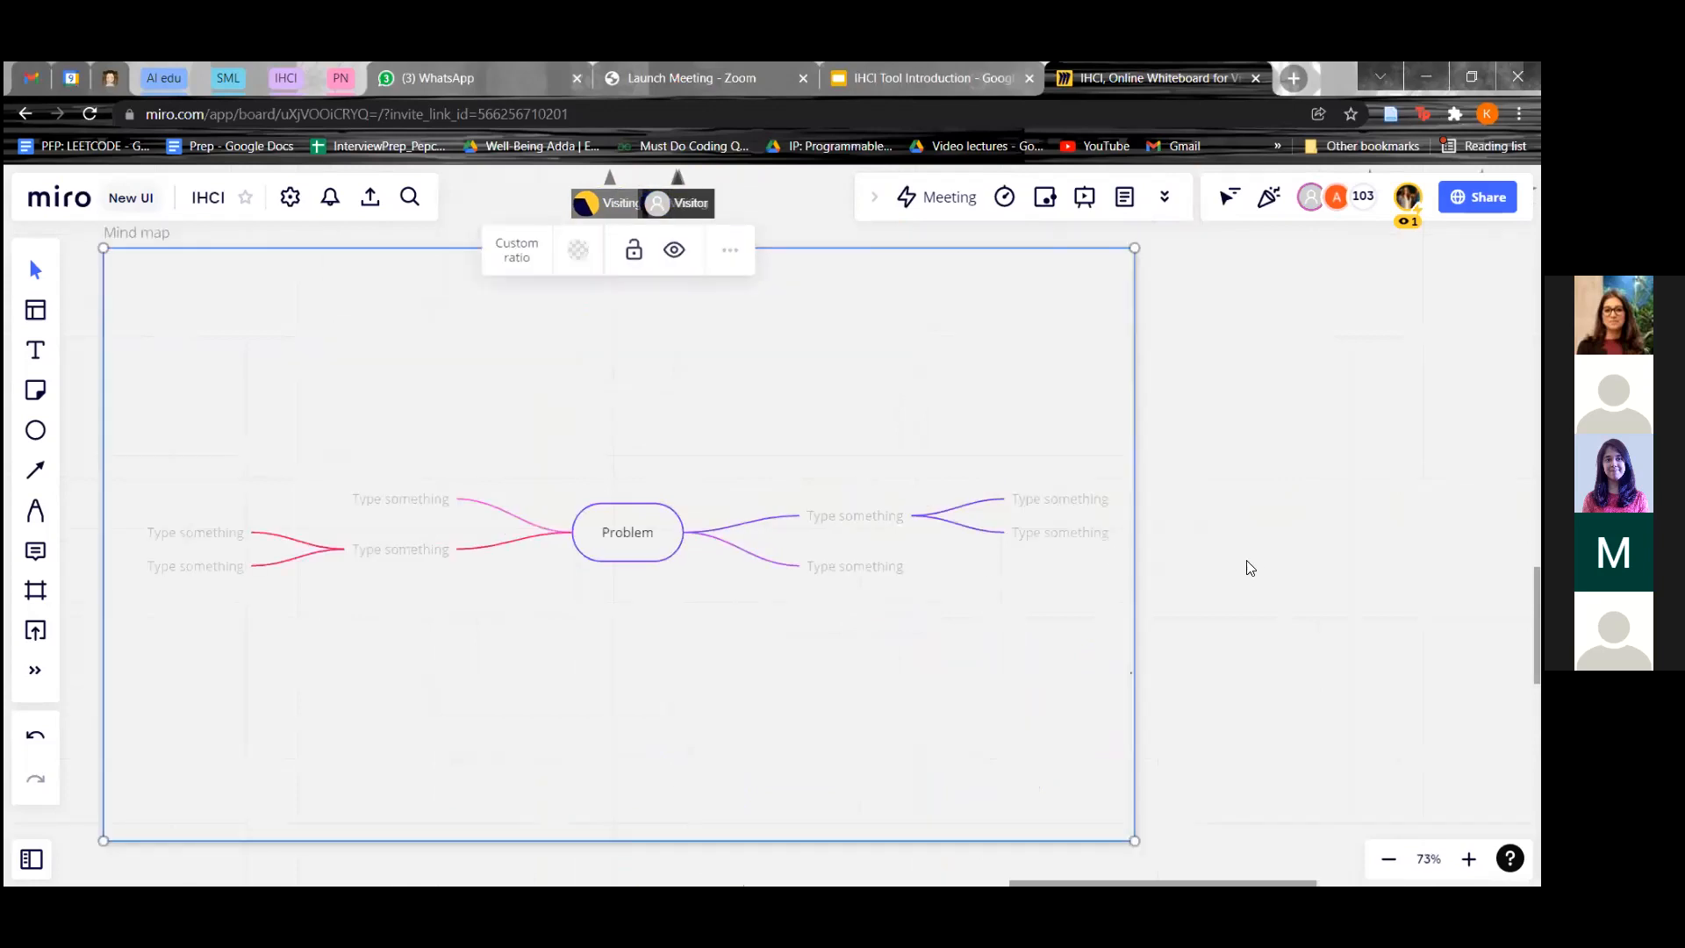
{"action": "key", "text": "space"}
{"action": "left_click_drag", "start_coordinate": [1265, 621], "coordinate": [1407, 561]}
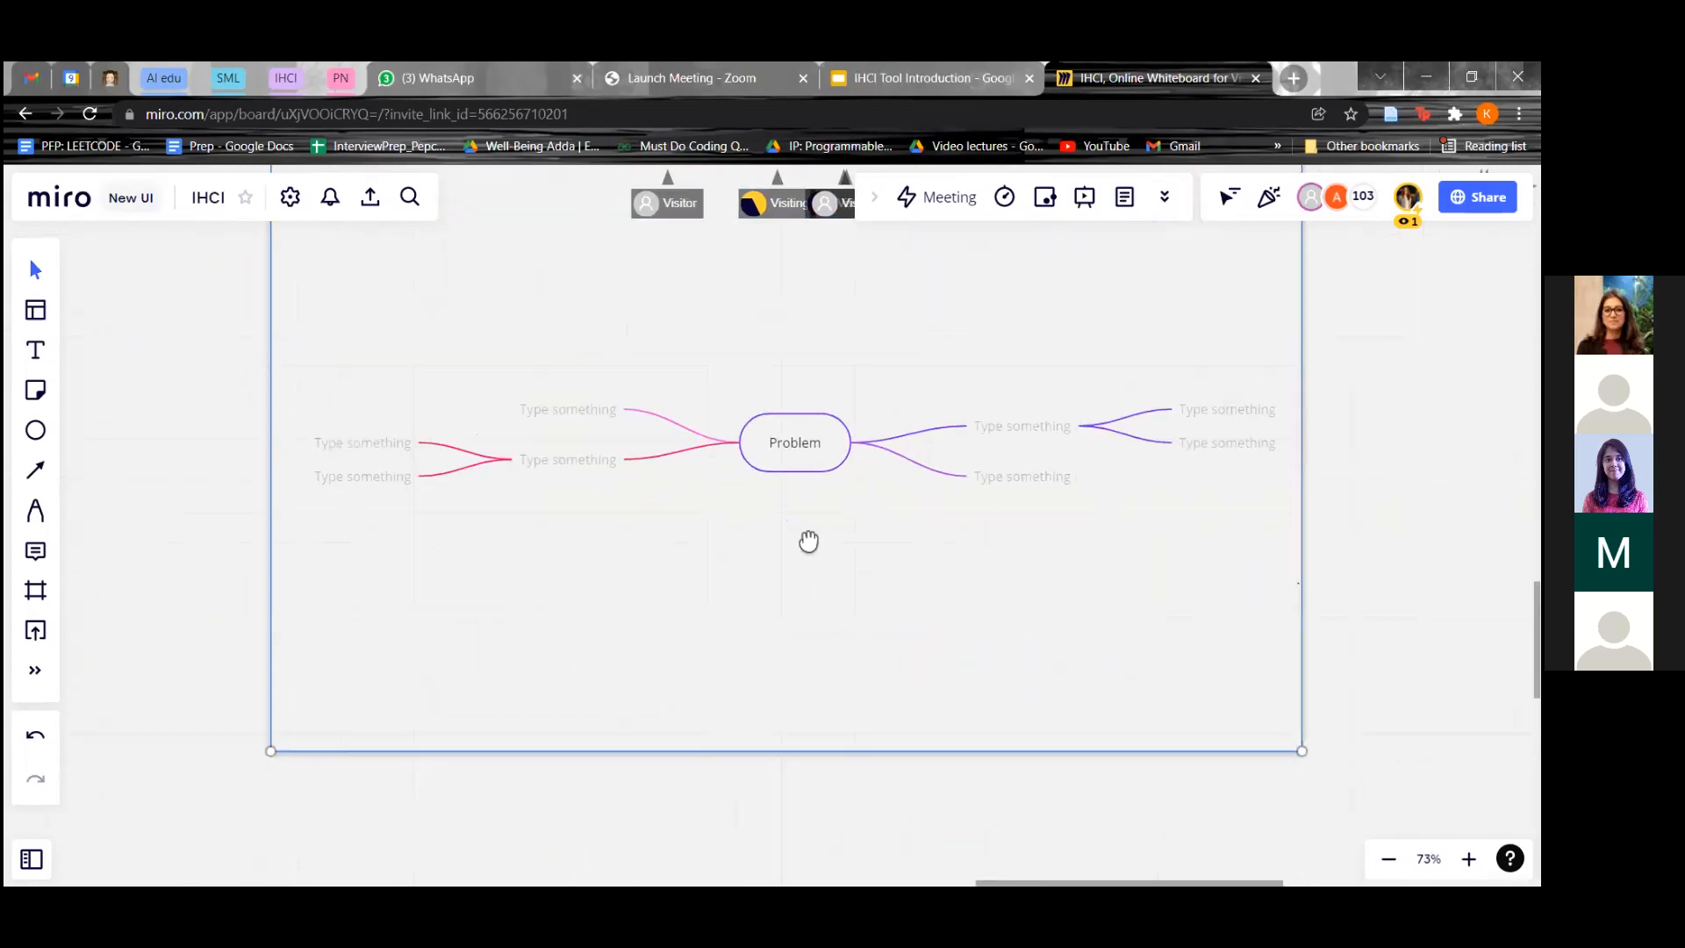
- Examine the Mapping & Diagramming template collection for the Mind Map template, leaving the board unchanged
{"action": "left_click", "coordinate": [32, 315]}
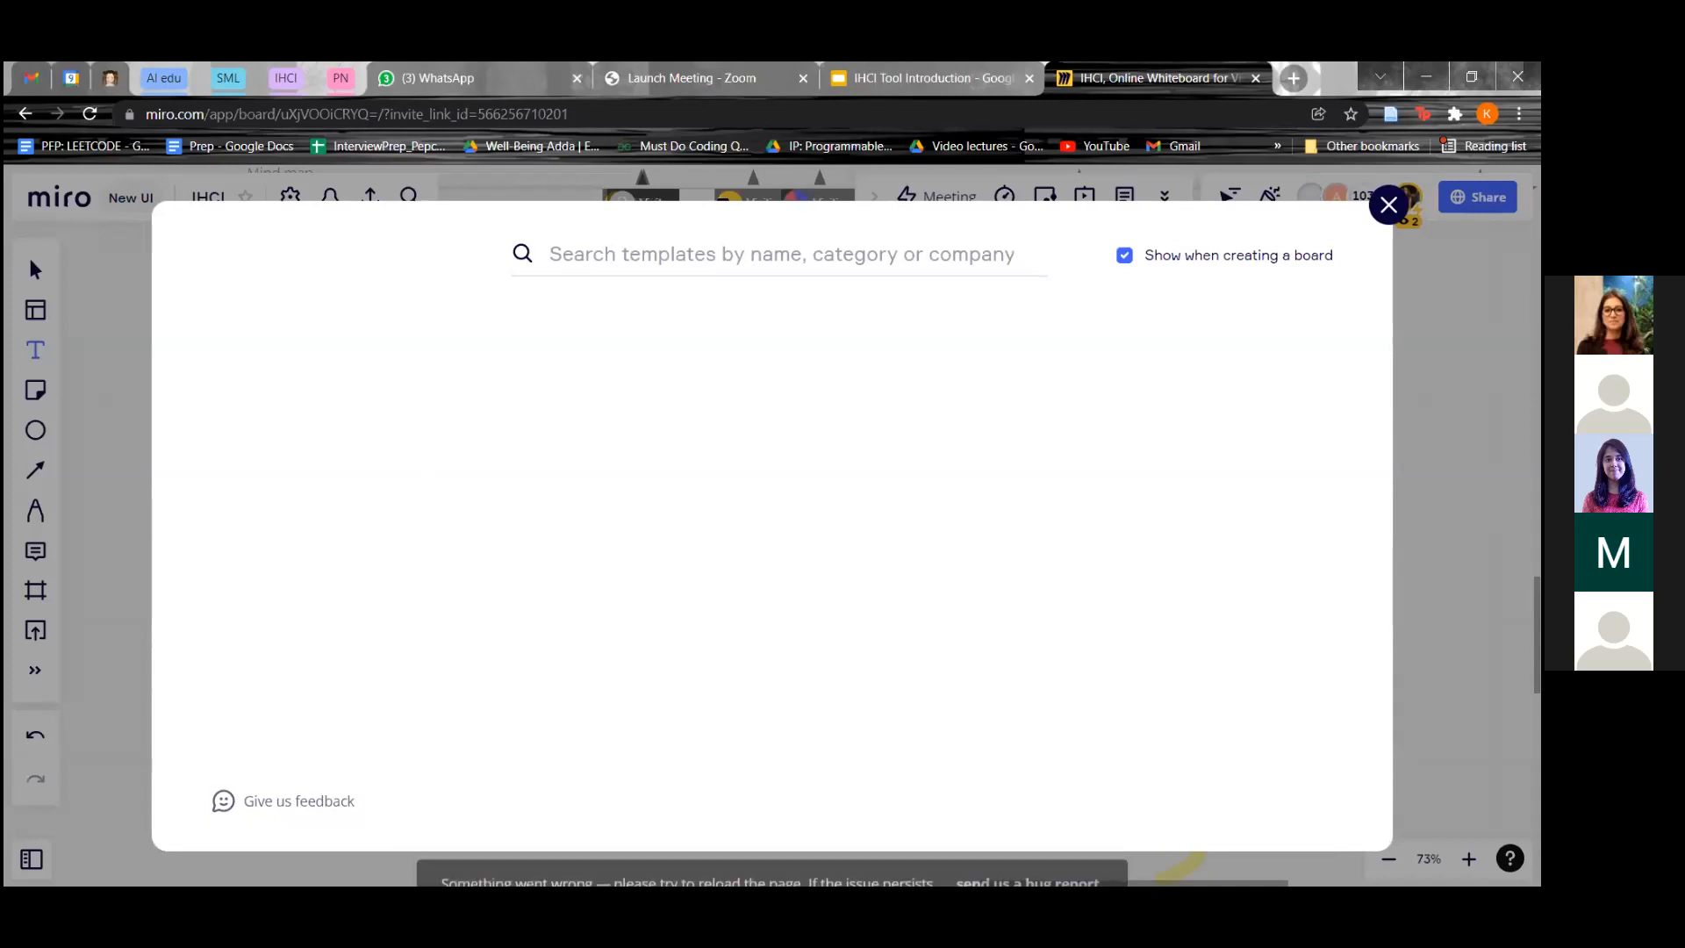
{"action": "left_click", "coordinate": [1389, 204]}
{"action": "scroll", "coordinate": [836, 463], "scroll_direction": "up", "scroll_amount": 3}
{"action": "scroll", "coordinate": [798, 485], "scroll_direction": "down", "scroll_amount": 3}
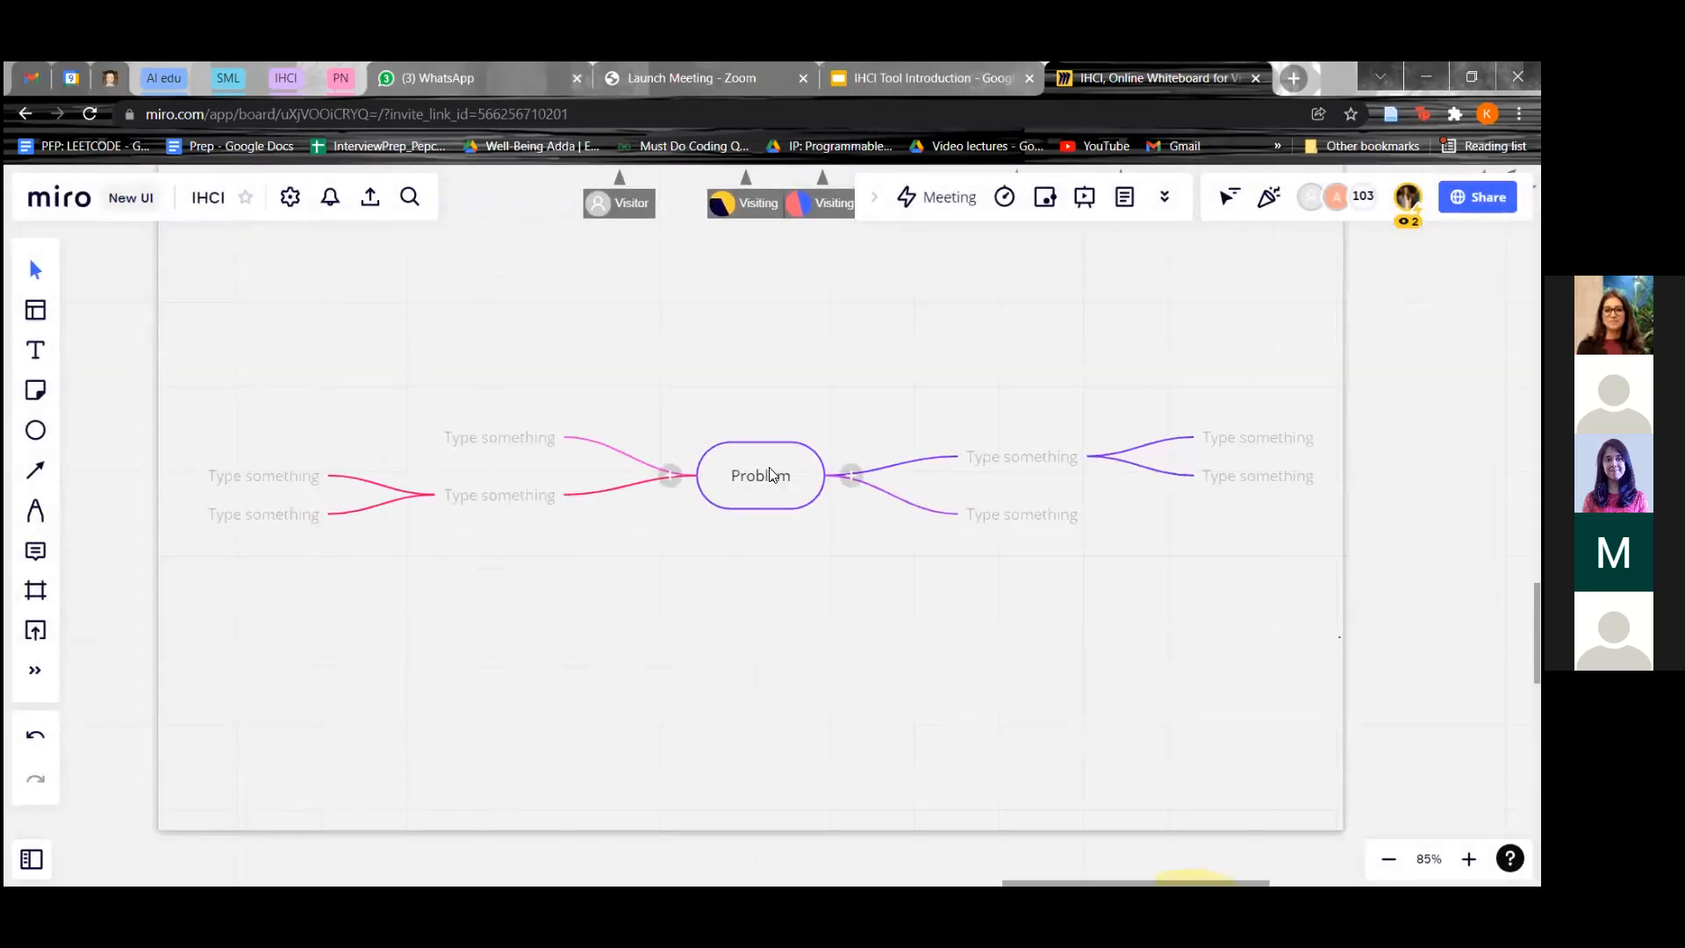
{"action": "left_click", "coordinate": [760, 479]}
{"action": "left_click", "coordinate": [760, 478]}
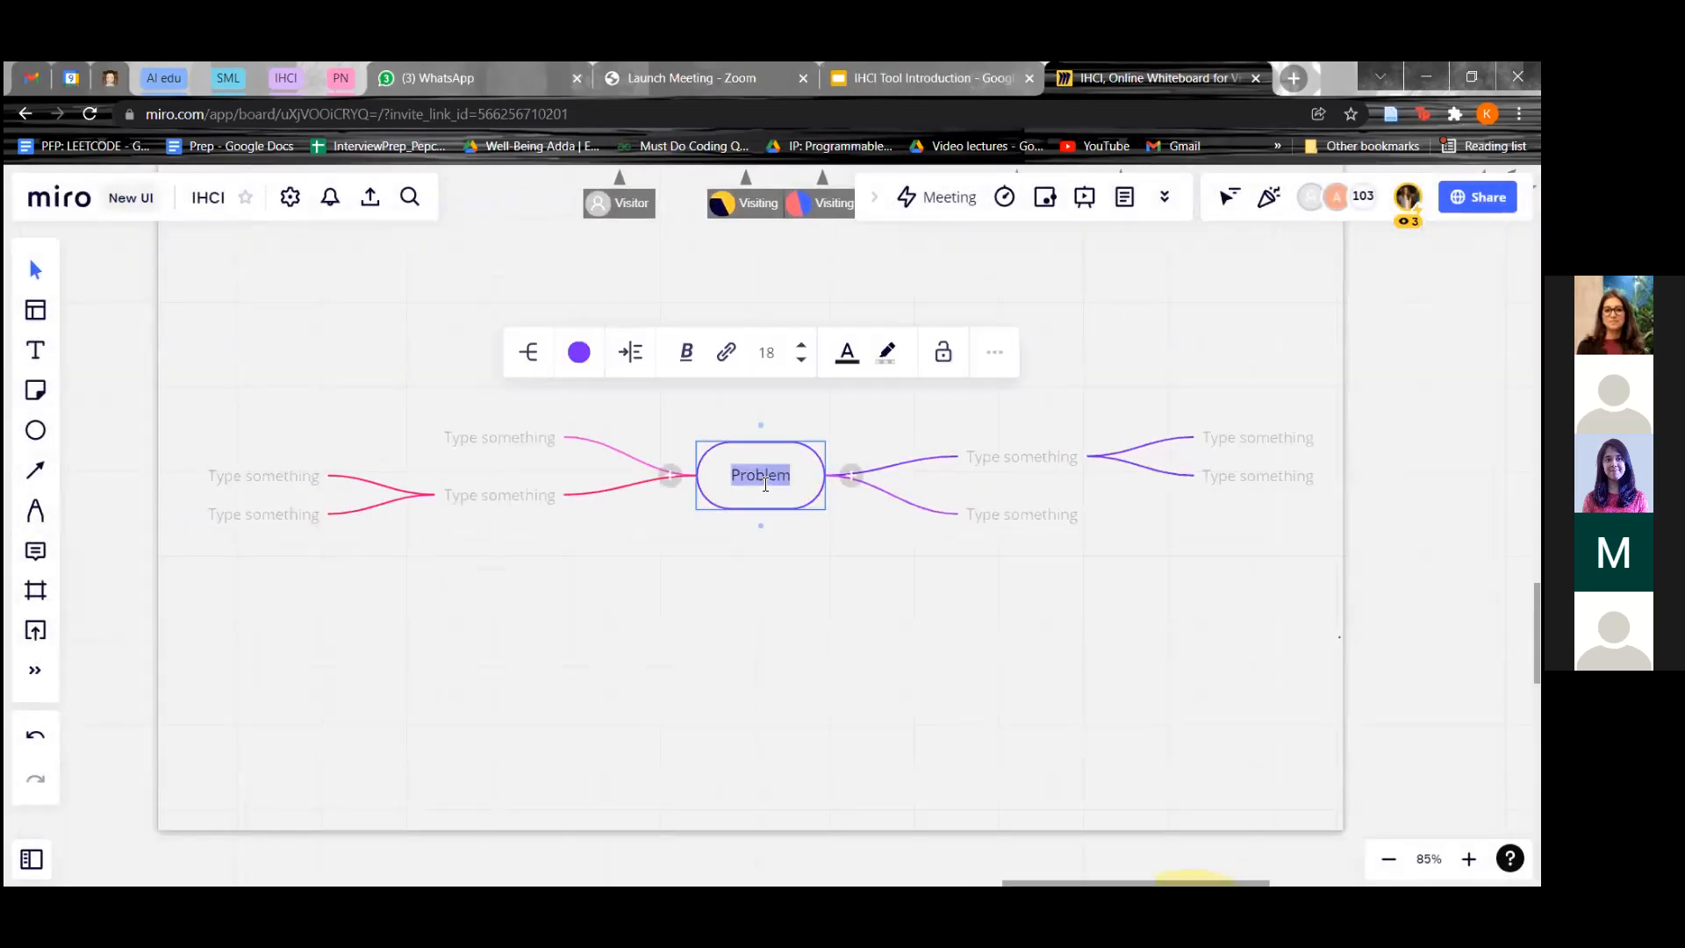
{"action": "left_click", "coordinate": [836, 595]}
{"action": "left_click", "coordinate": [35, 318]}
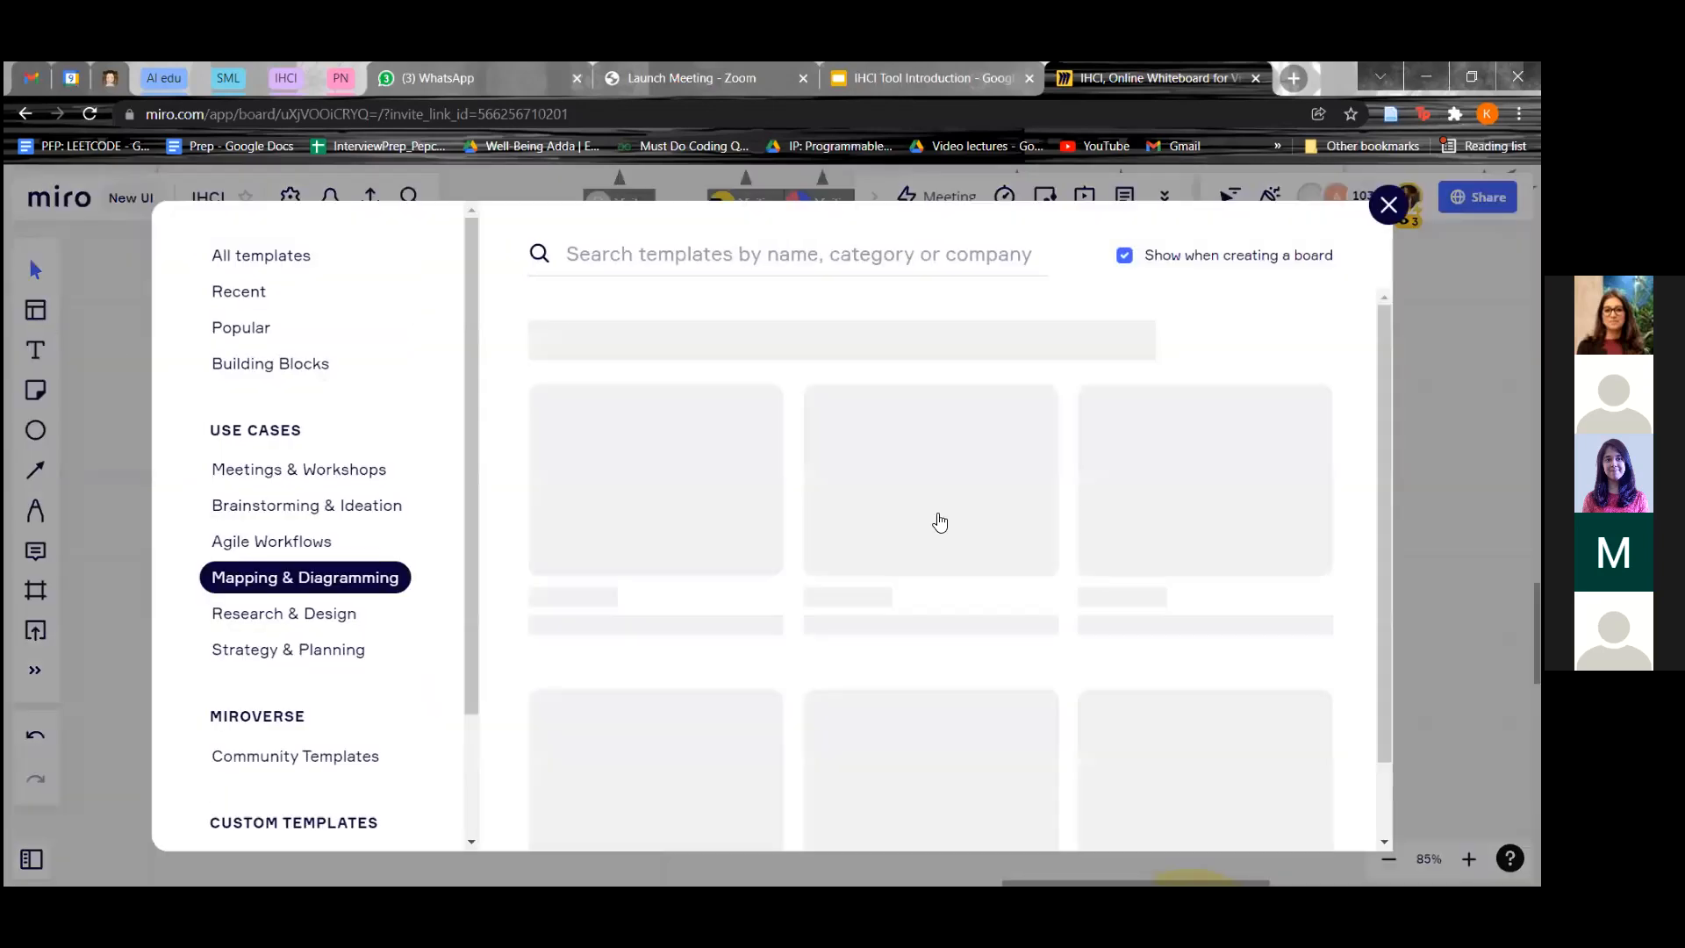
{"action": "scroll", "coordinate": [763, 500], "scroll_direction": "down", "scroll_amount": 1}
{"action": "scroll", "coordinate": [746, 474], "scroll_direction": "up", "scroll_amount": 2}
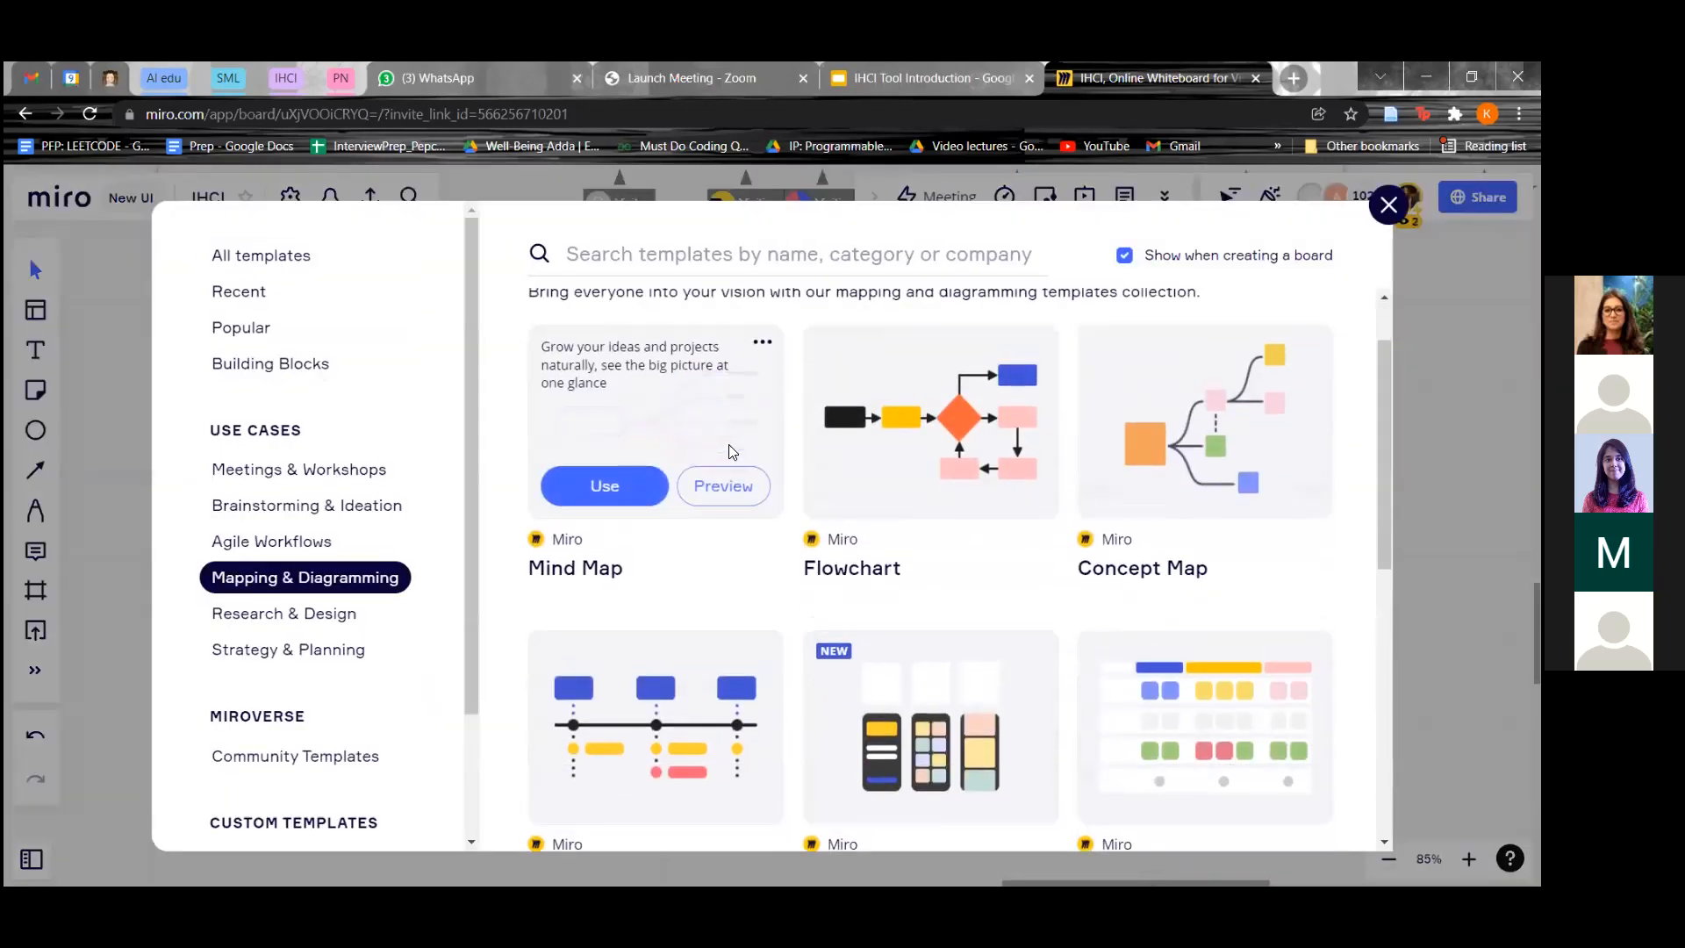
{"action": "left_click", "coordinate": [1388, 204]}
- Replace the mind map's central "Problem" label with "Concept"
{"action": "scroll", "coordinate": [899, 614], "scroll_direction": "up", "scroll_amount": 2}
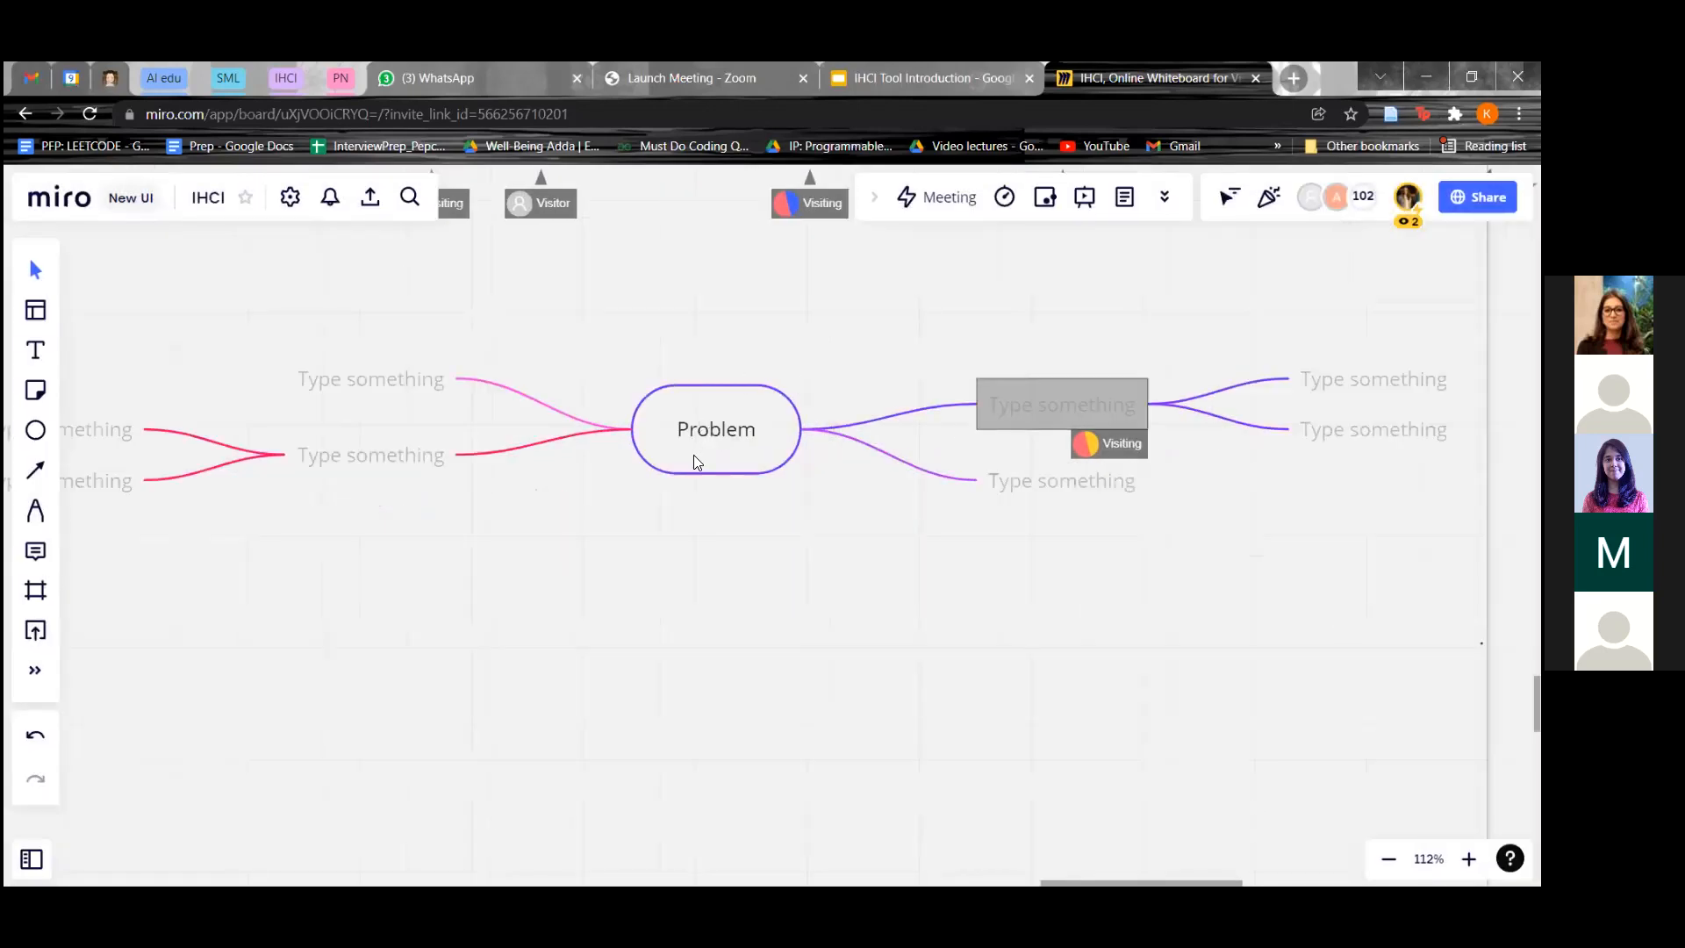
{"action": "left_click", "coordinate": [693, 449]}
{"action": "left_click", "coordinate": [697, 436]}
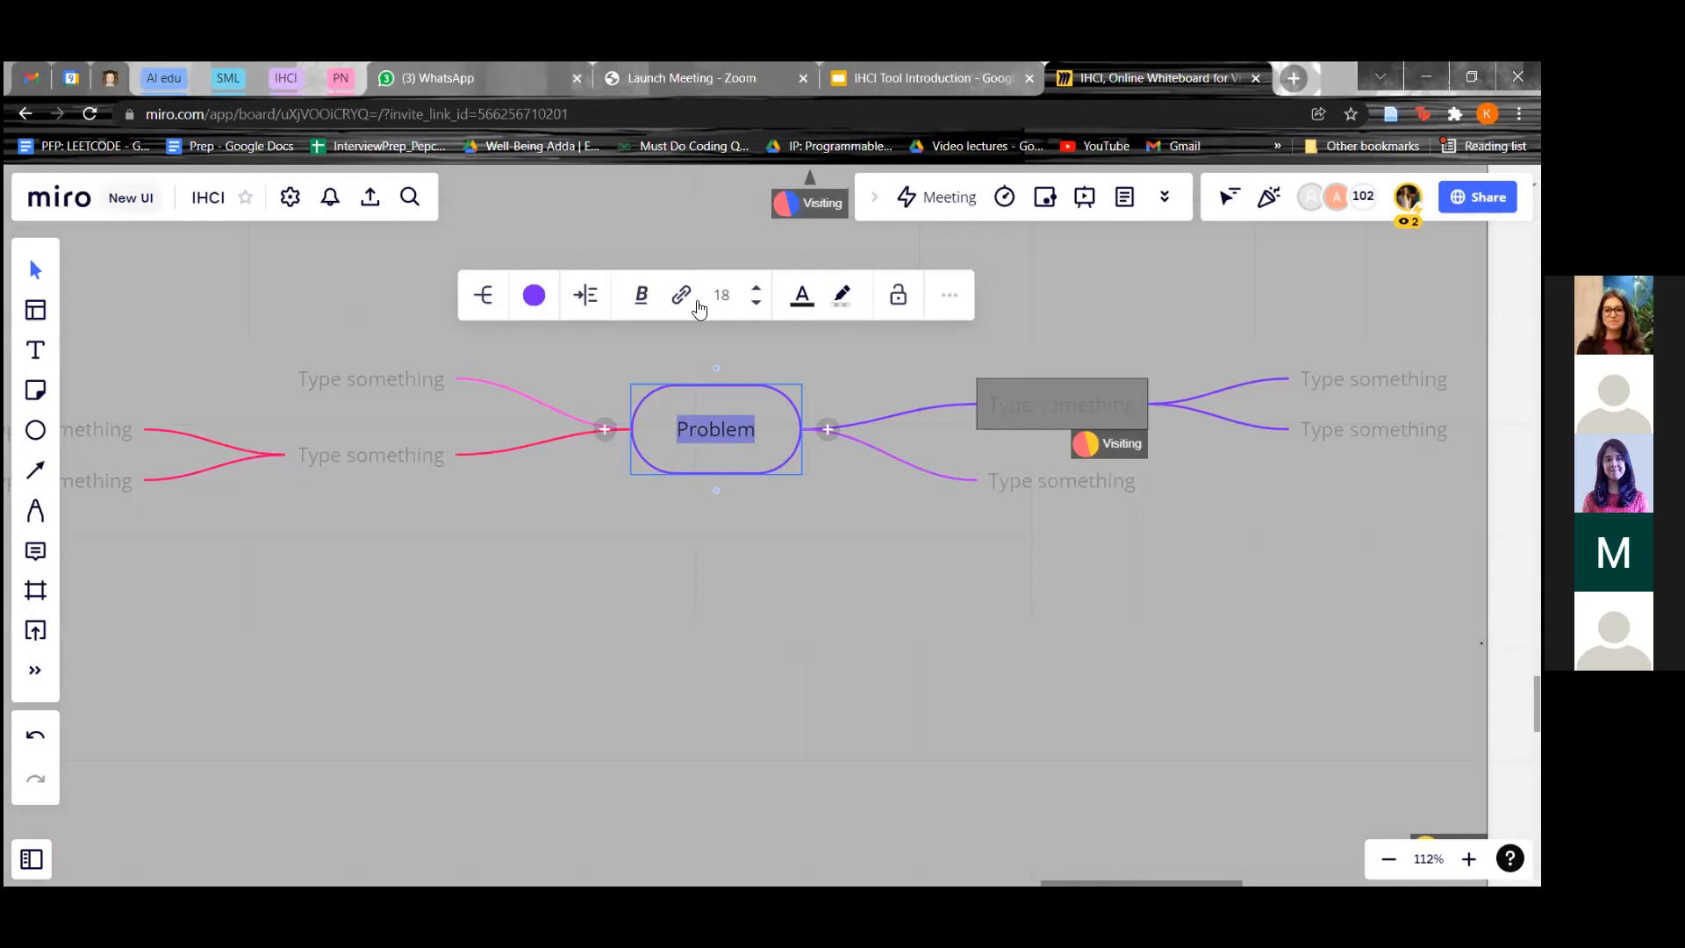
{"action": "scroll", "coordinate": [866, 542], "scroll_direction": "down", "scroll_amount": 3}
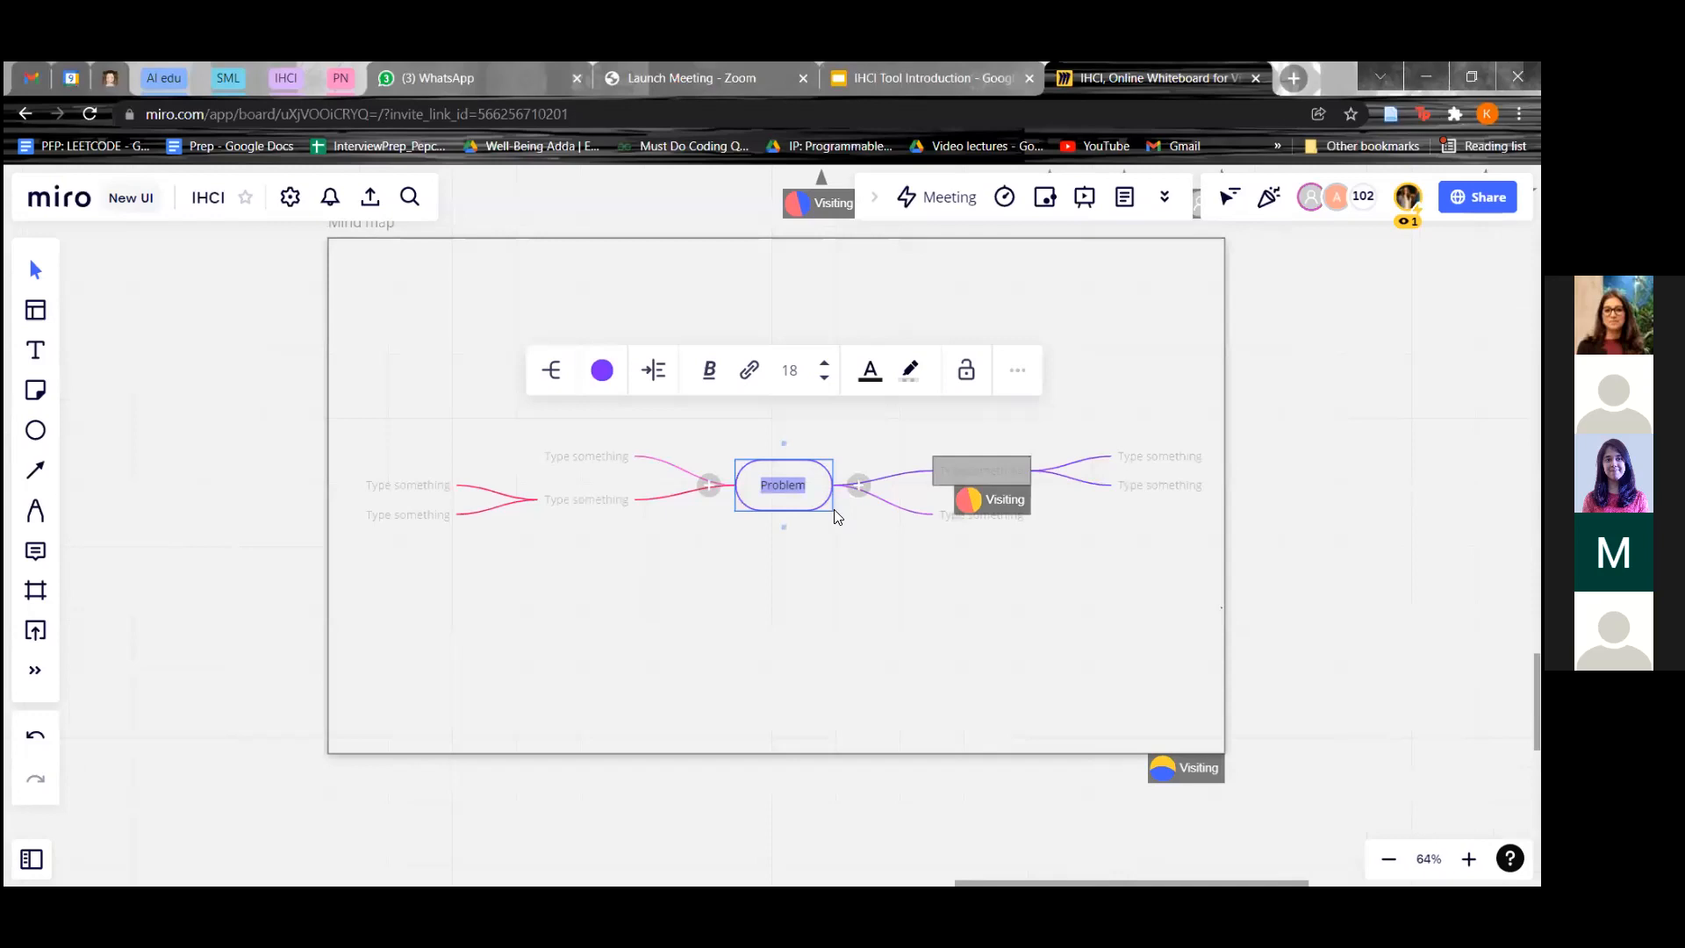
{"action": "scroll", "coordinate": [836, 517], "scroll_direction": "up", "scroll_amount": 2}
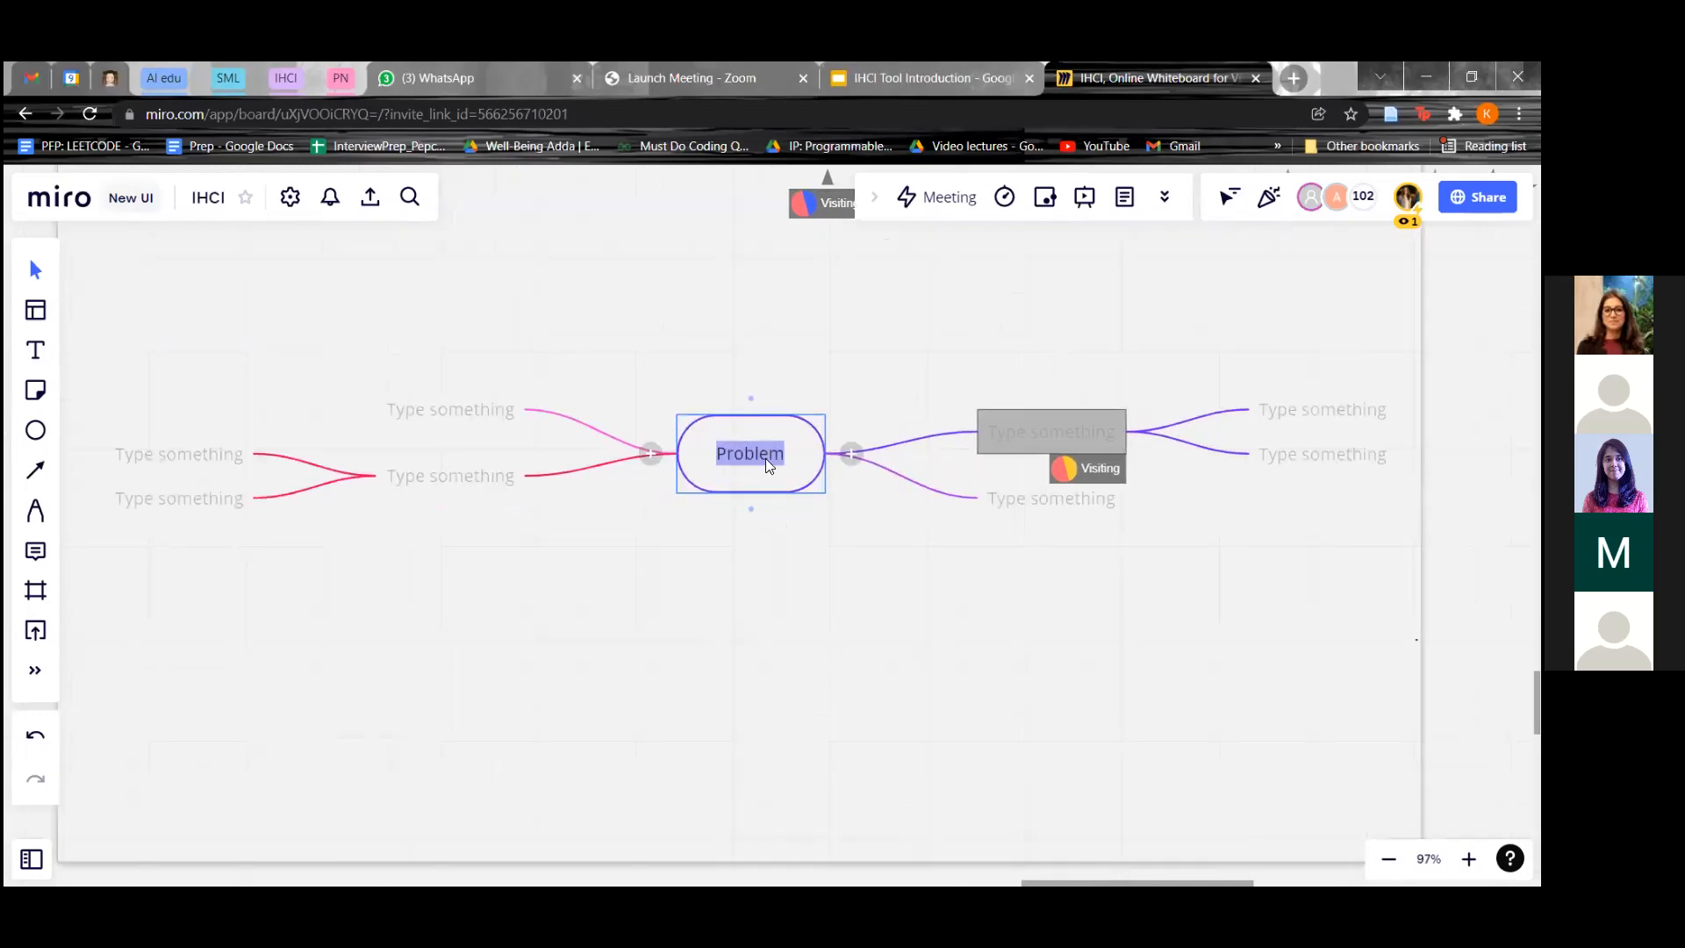
{"action": "type", "text": "Cond"}
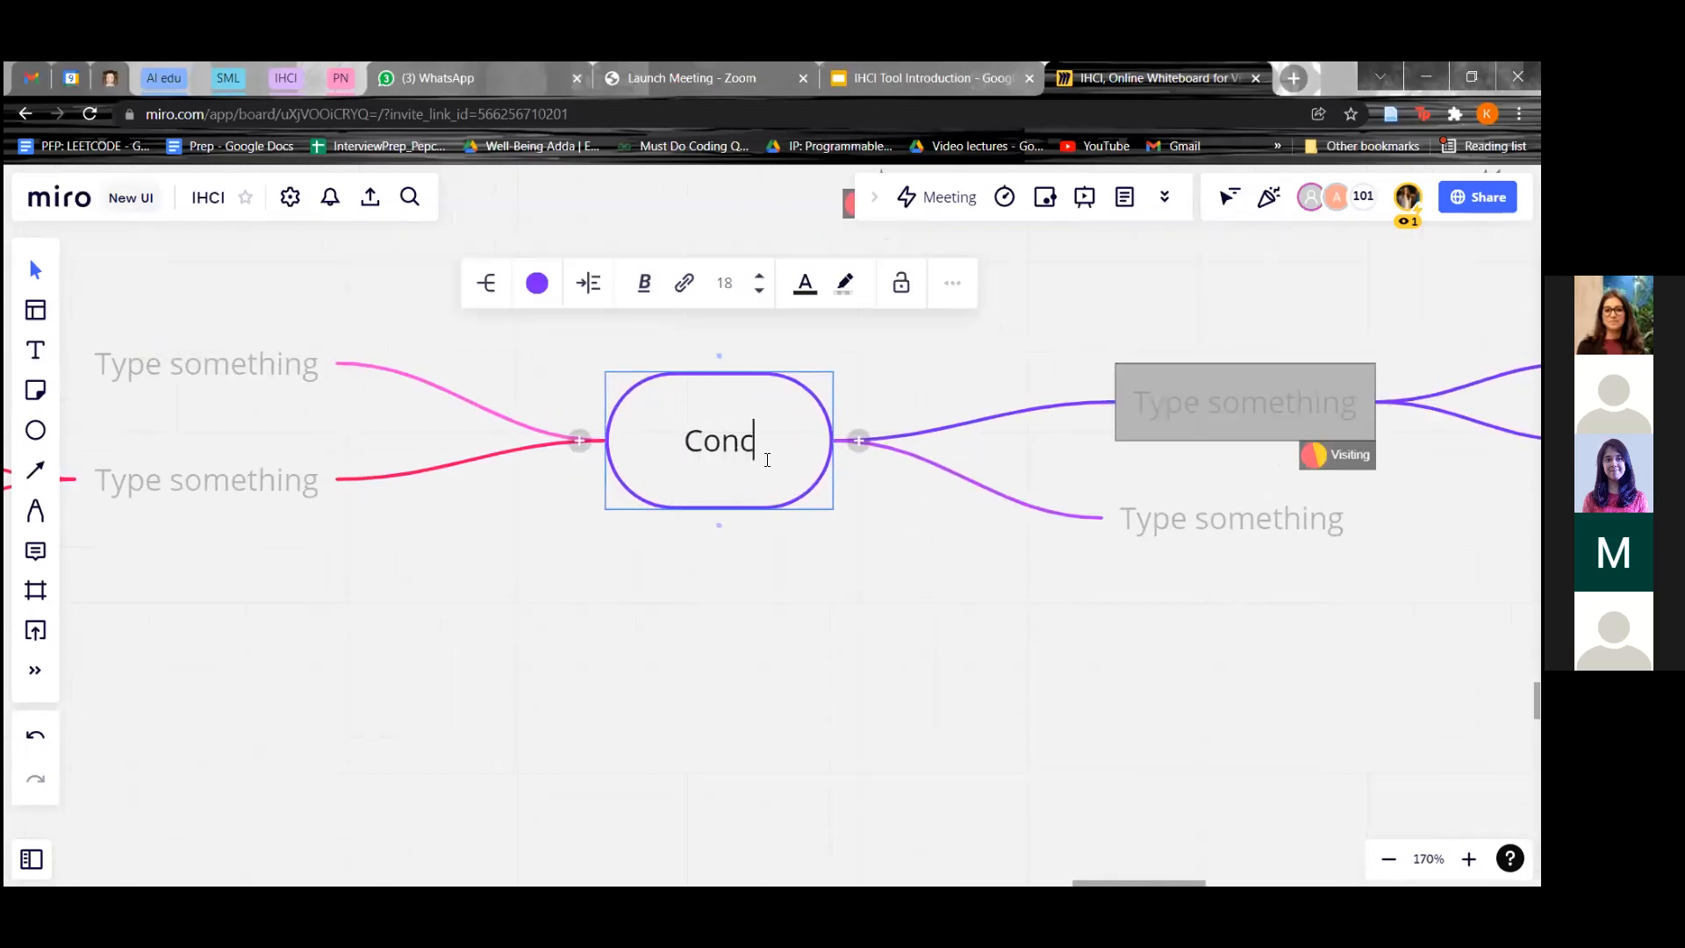
{"action": "key", "text": "BackSpace"}
{"action": "type", "text": "cept"}
{"action": "left_click", "coordinate": [1206, 406]}
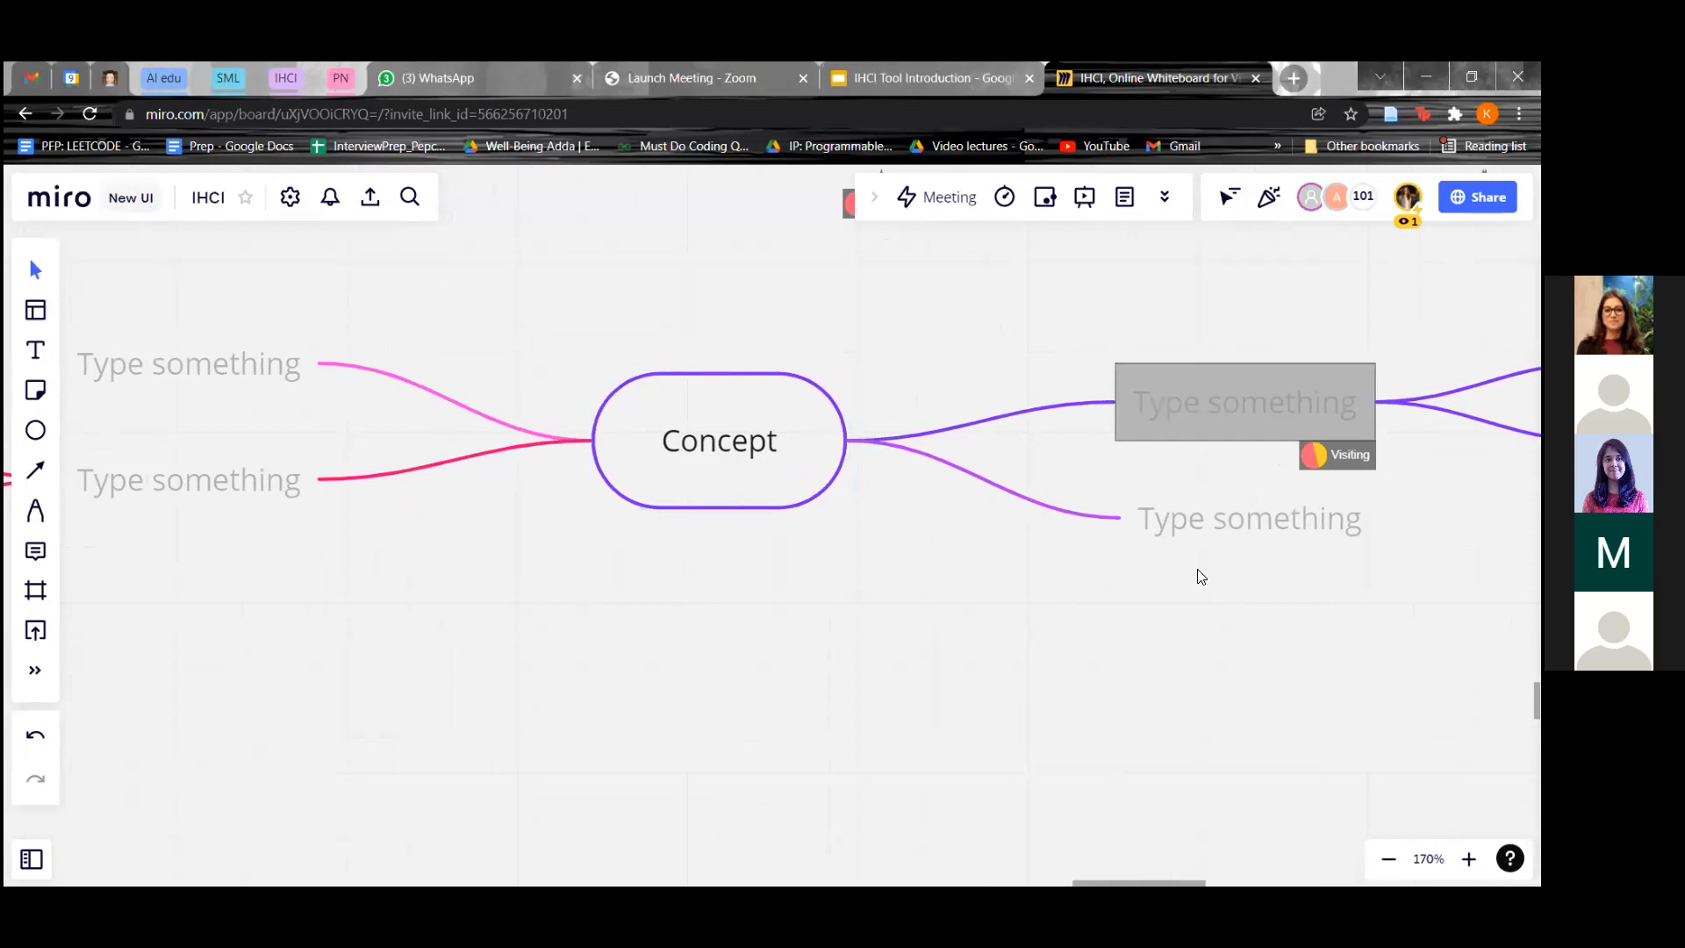
- Label the lower purple branch to the right of the Concept node "Idea 1"
{"action": "double_click", "coordinate": [1232, 526]}
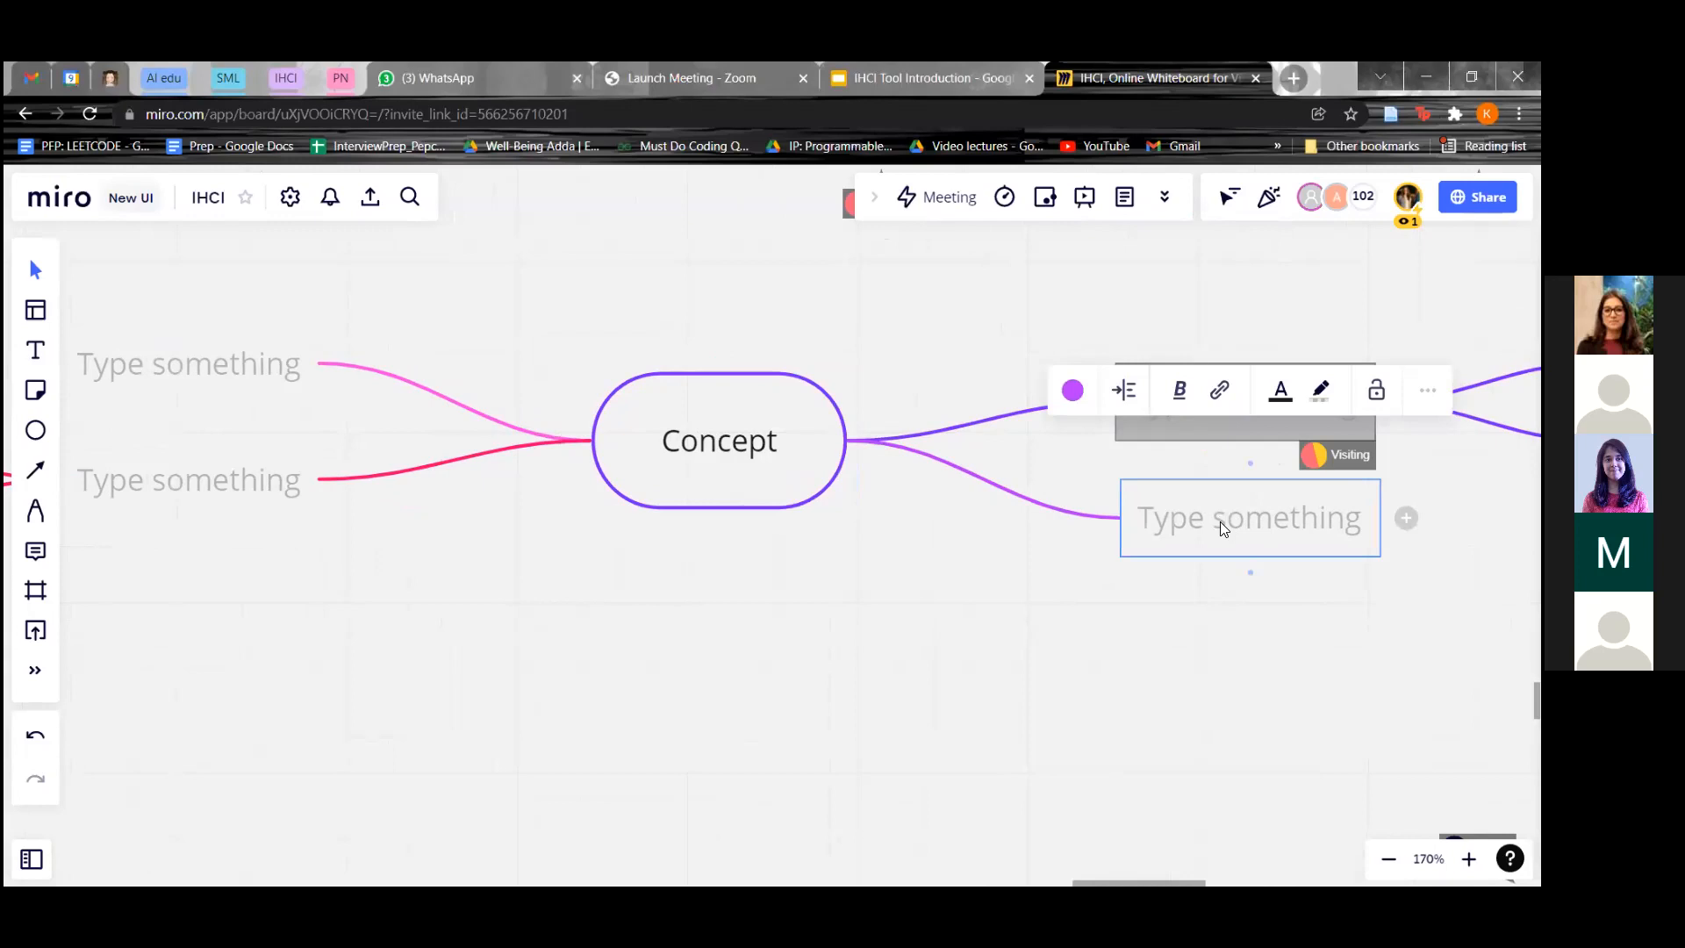
{"action": "type", "text": "Idea 1"}
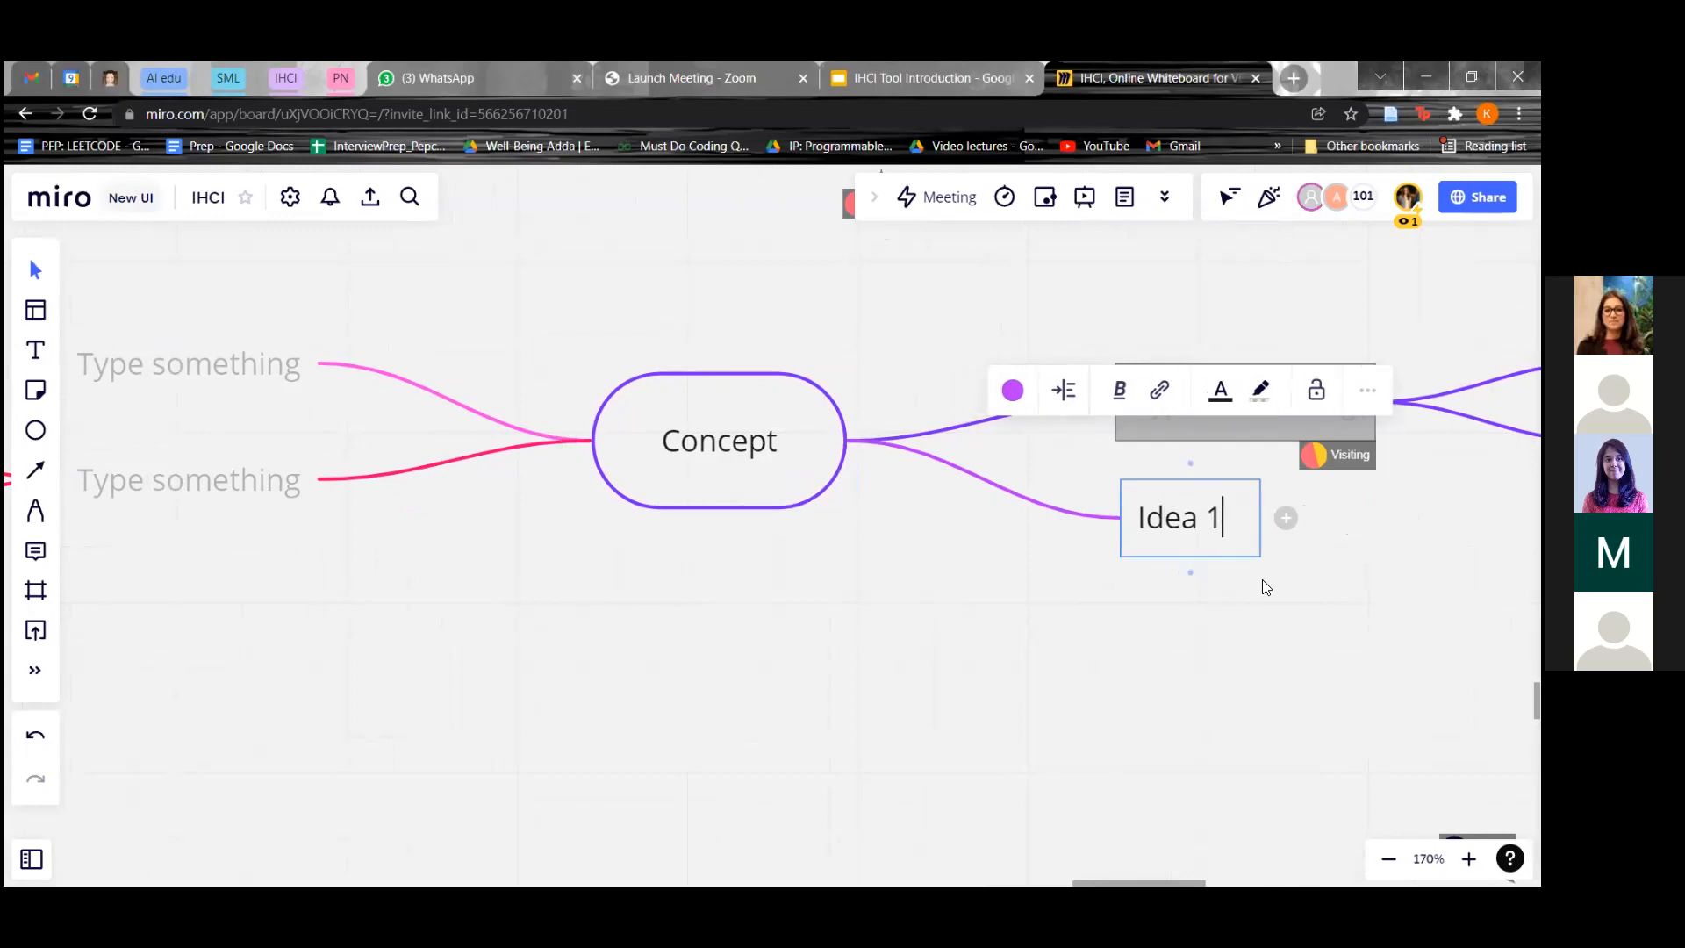
{"action": "scroll", "coordinate": [1229, 673], "scroll_direction": "down", "scroll_amount": 3}
{"action": "left_click_drag", "start_coordinate": [1252, 704], "coordinate": [885, 596]}
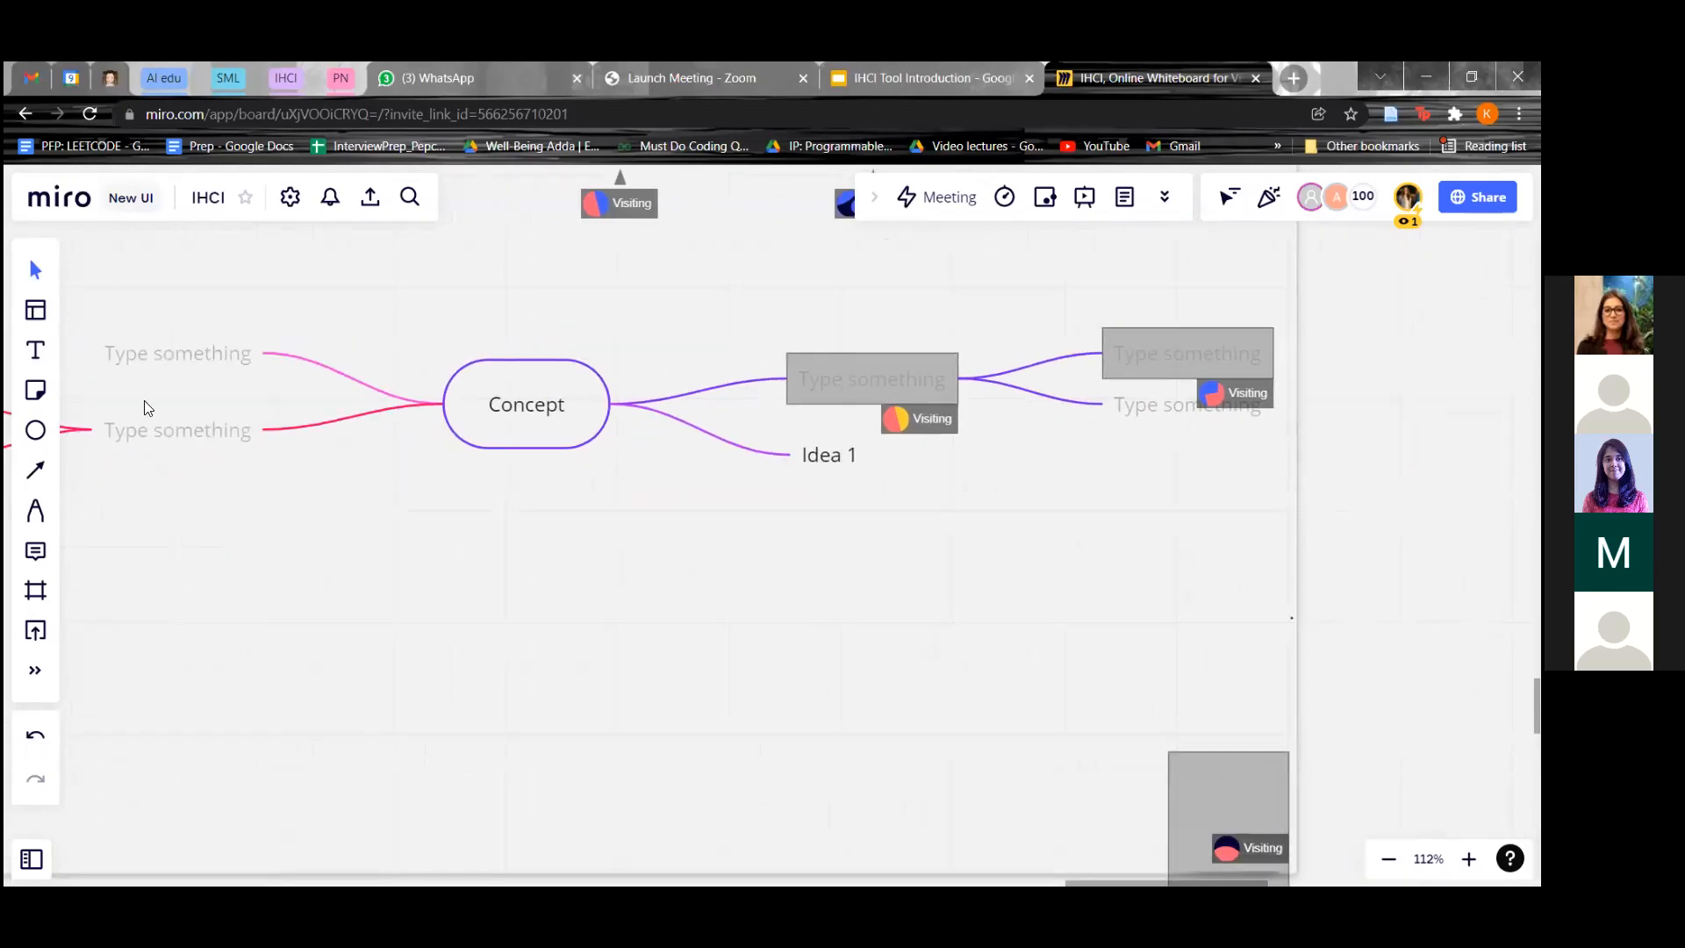
- Add a text box reading "sub idea 1.1" below the Idea 1 branch and select that branch
{"action": "left_click", "coordinate": [35, 350]}
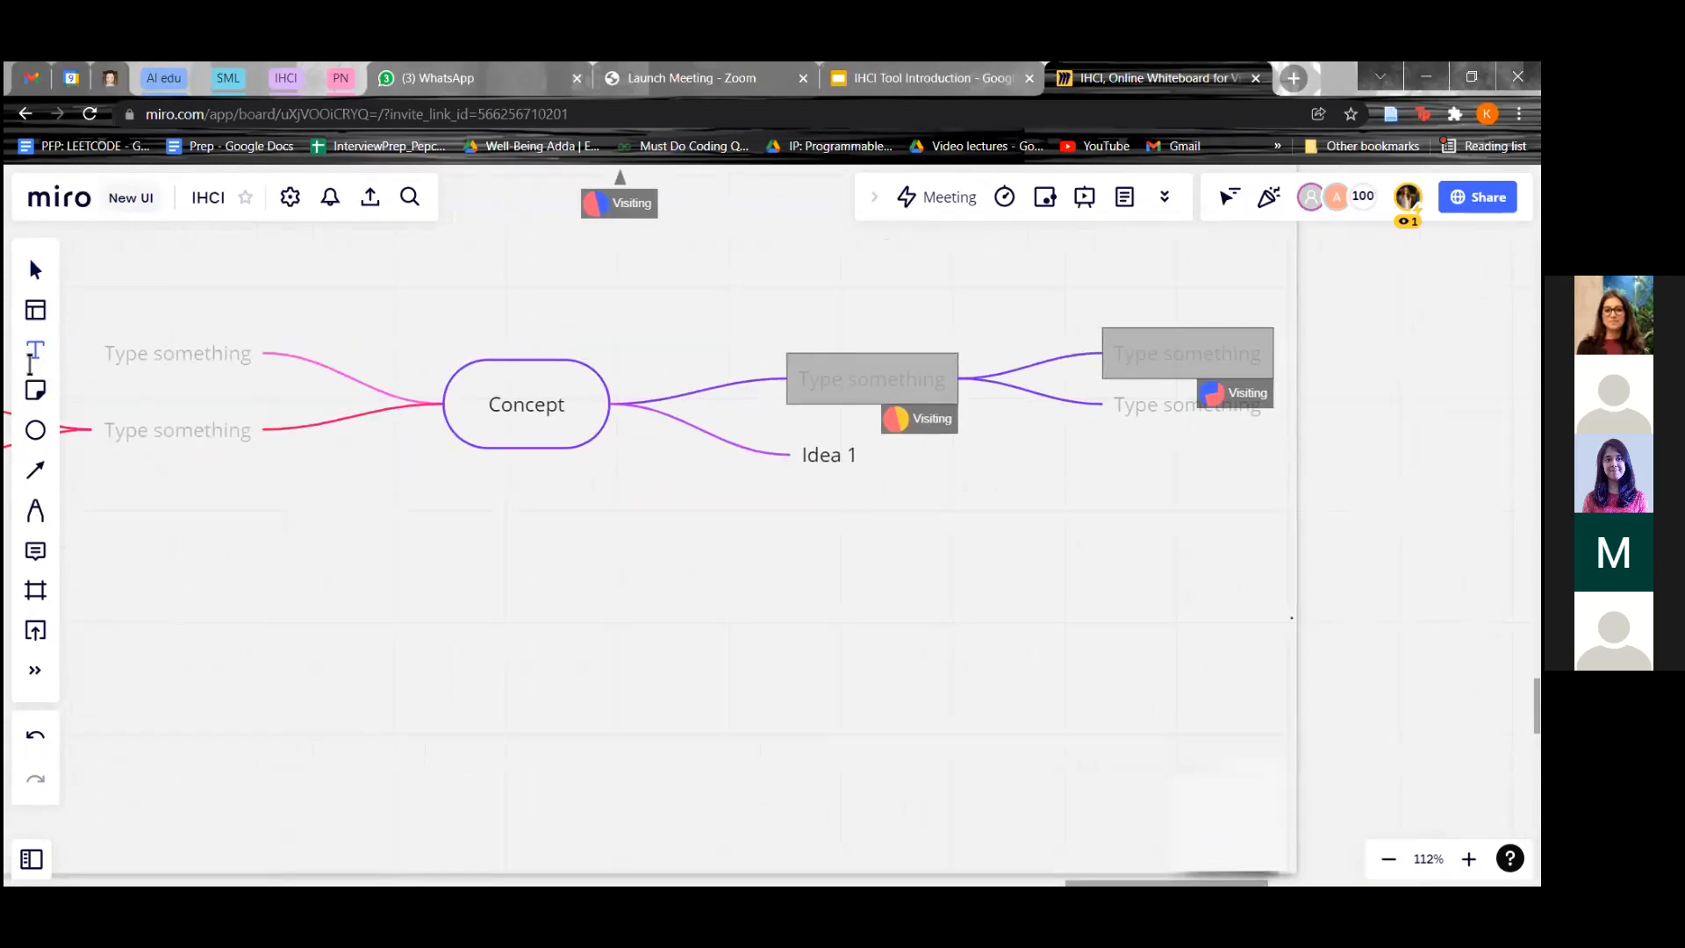
{"action": "left_click_drag", "start_coordinate": [852, 536], "coordinate": [962, 560]}
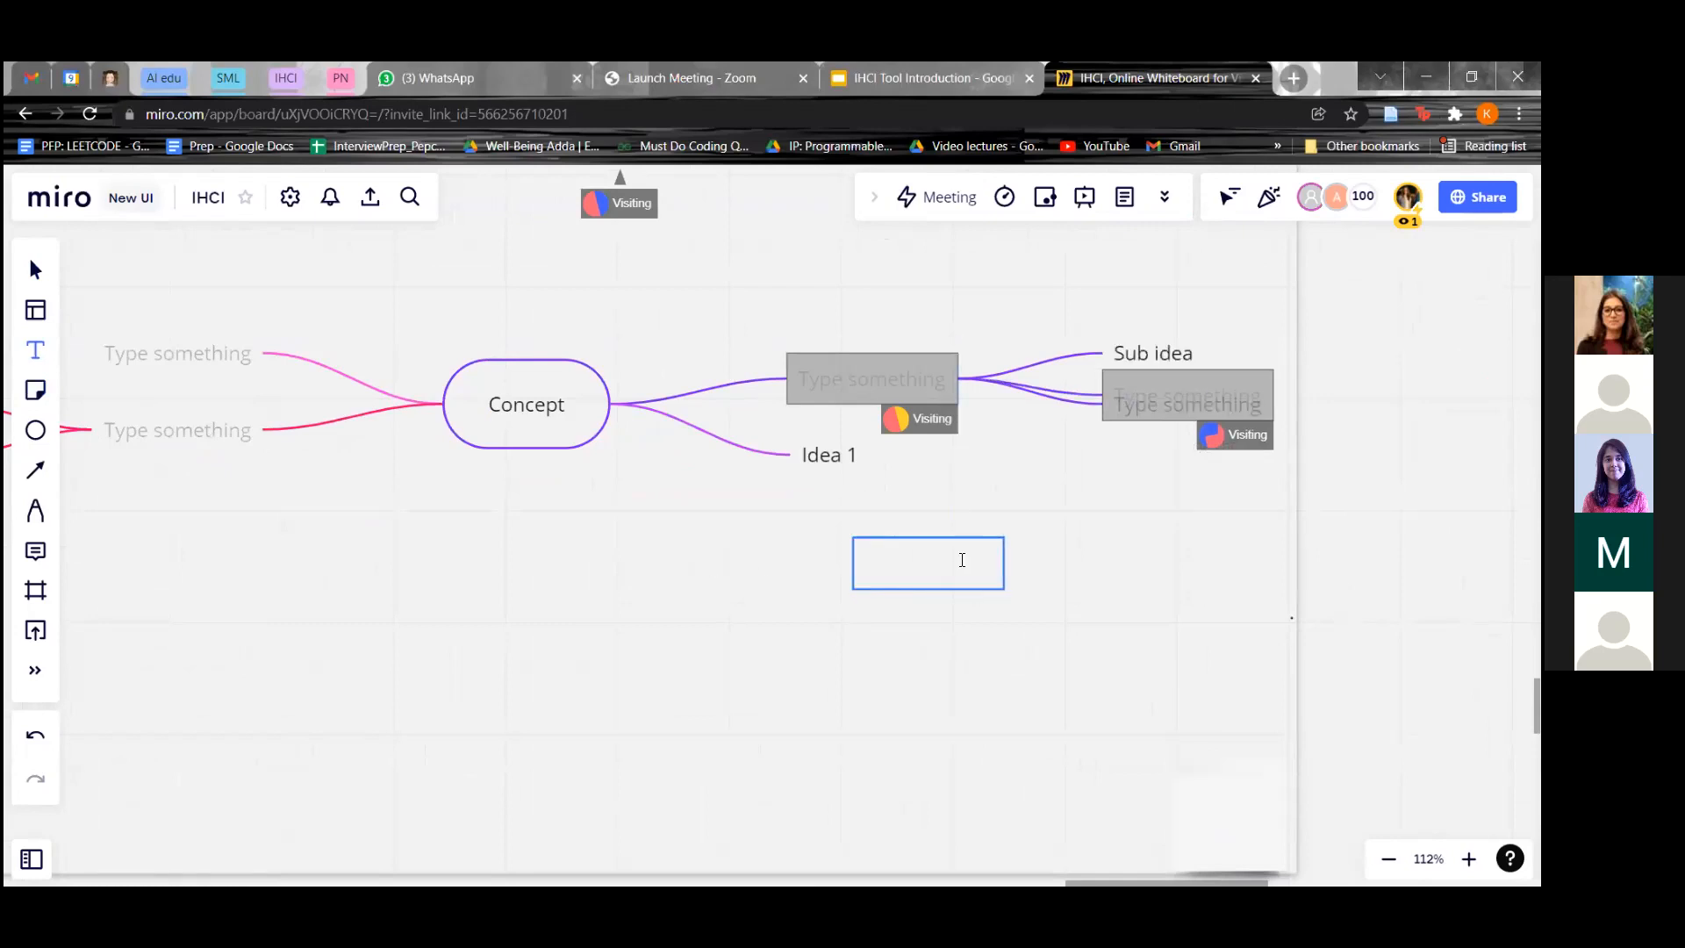
{"action": "type", "text": "sub "}
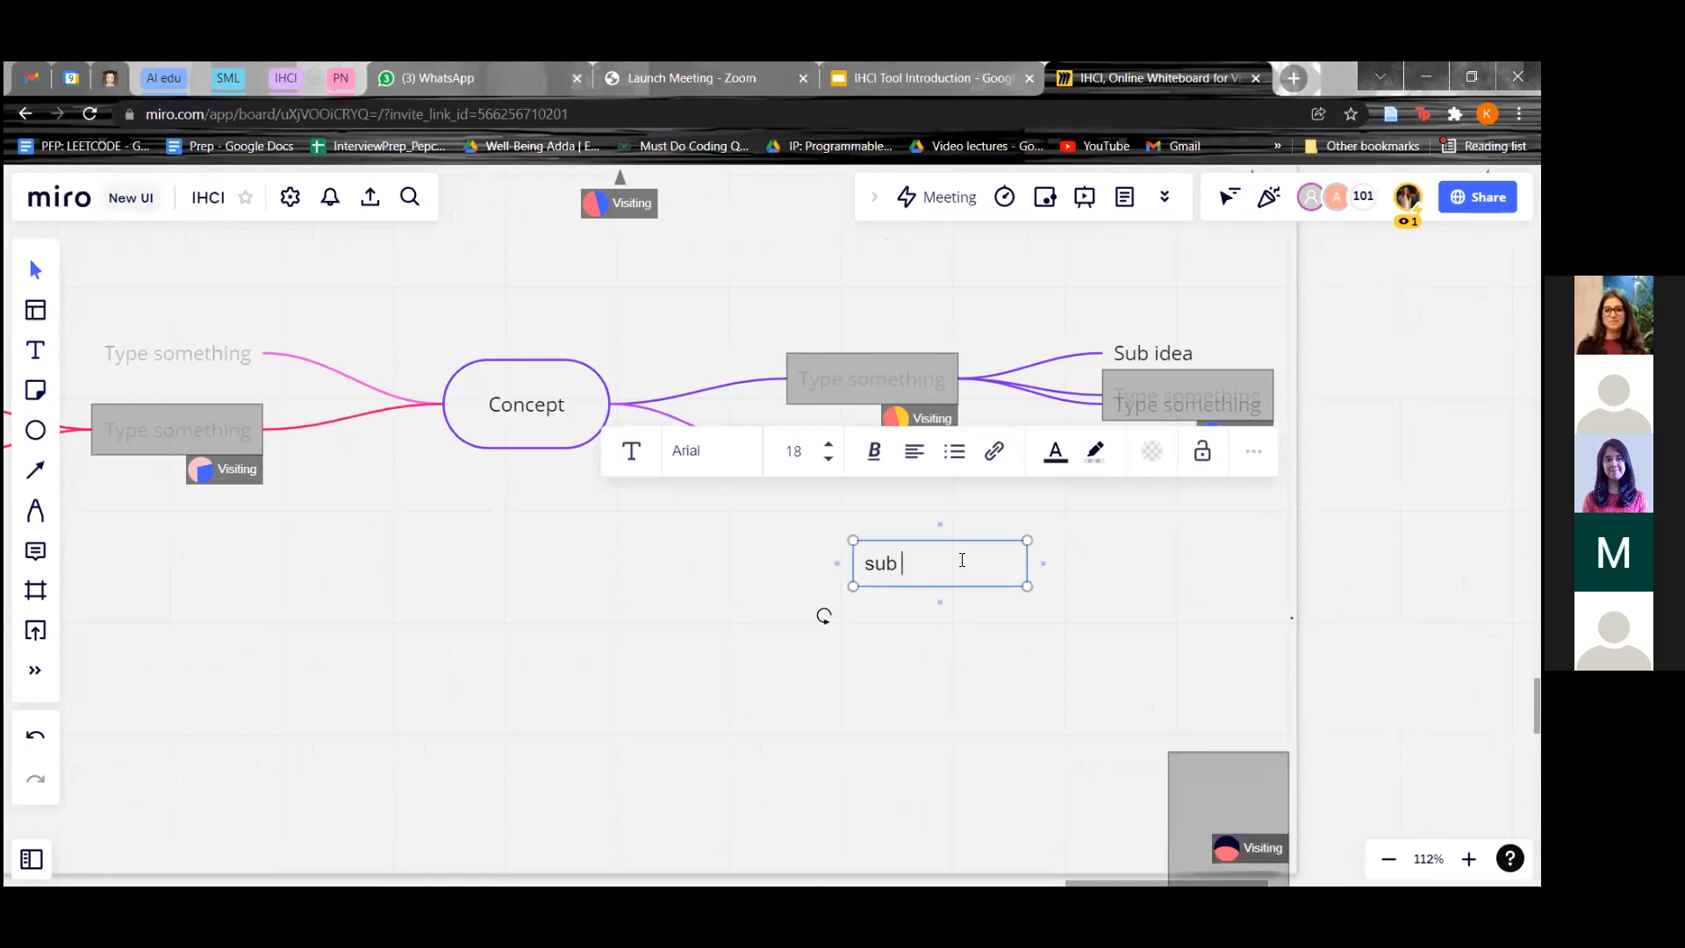
{"action": "type", "text": "idea 1.1"}
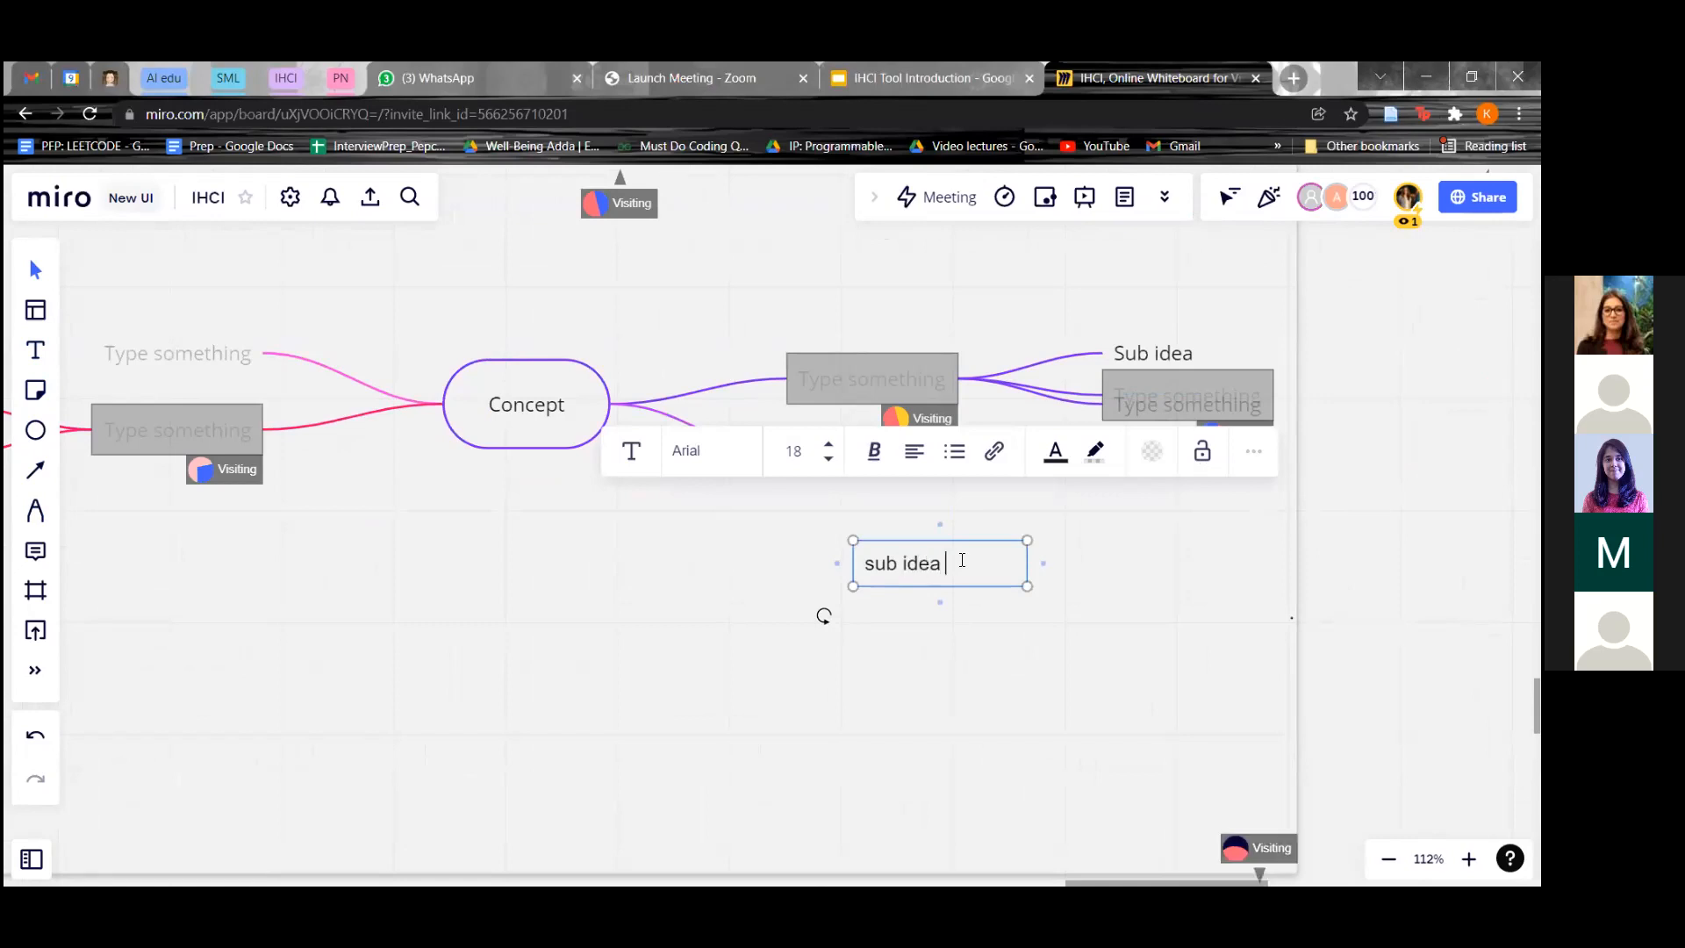
{"action": "left_click", "coordinate": [753, 561]}
{"action": "left_click", "coordinate": [824, 463]}
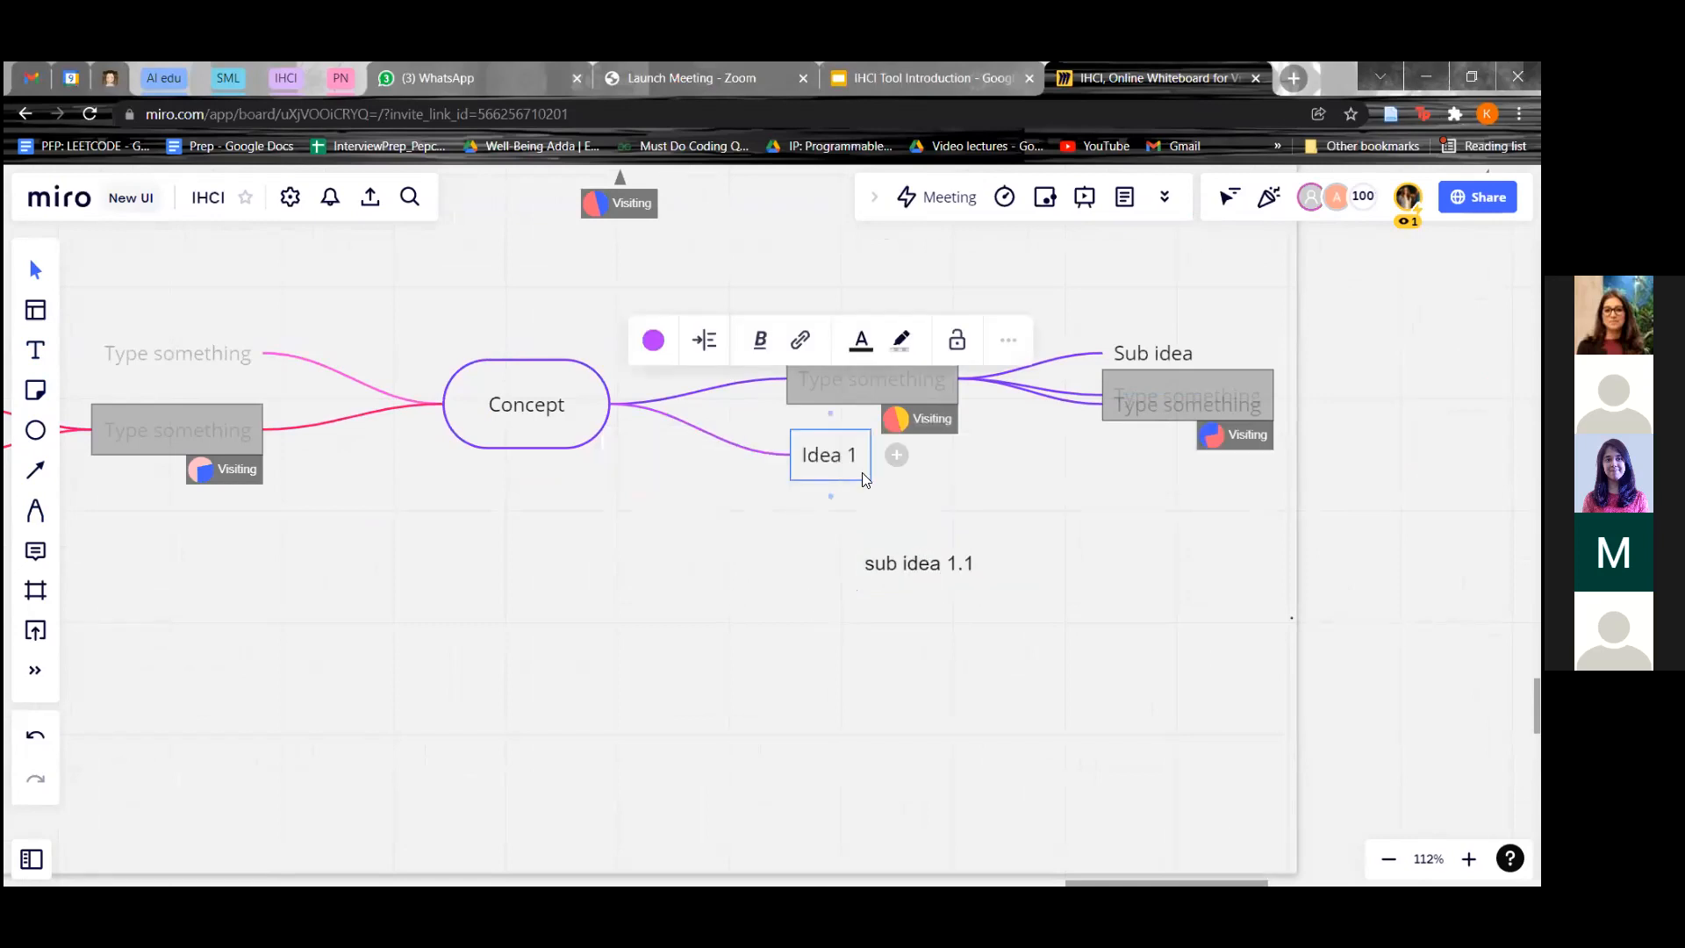
- Connect the Idea 1 branch to the "sub idea 1.1" text with a thicker, straight solid line
{"action": "left_click_drag", "start_coordinate": [832, 499], "coordinate": [912, 540]}
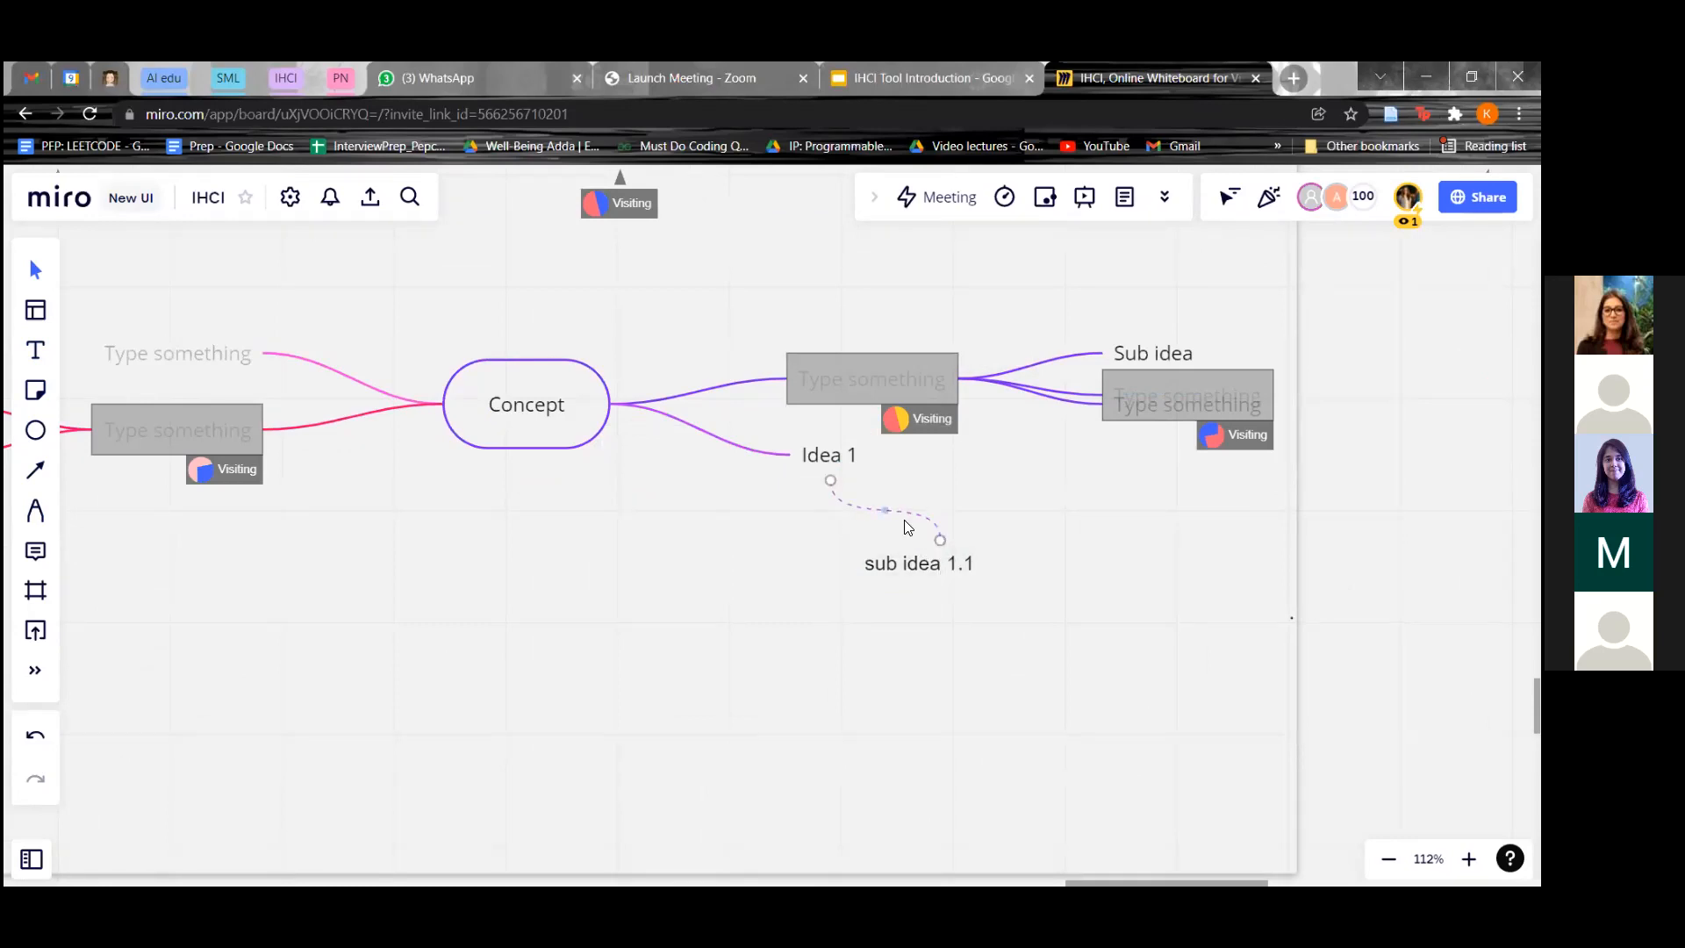
{"action": "left_click", "coordinate": [825, 393]}
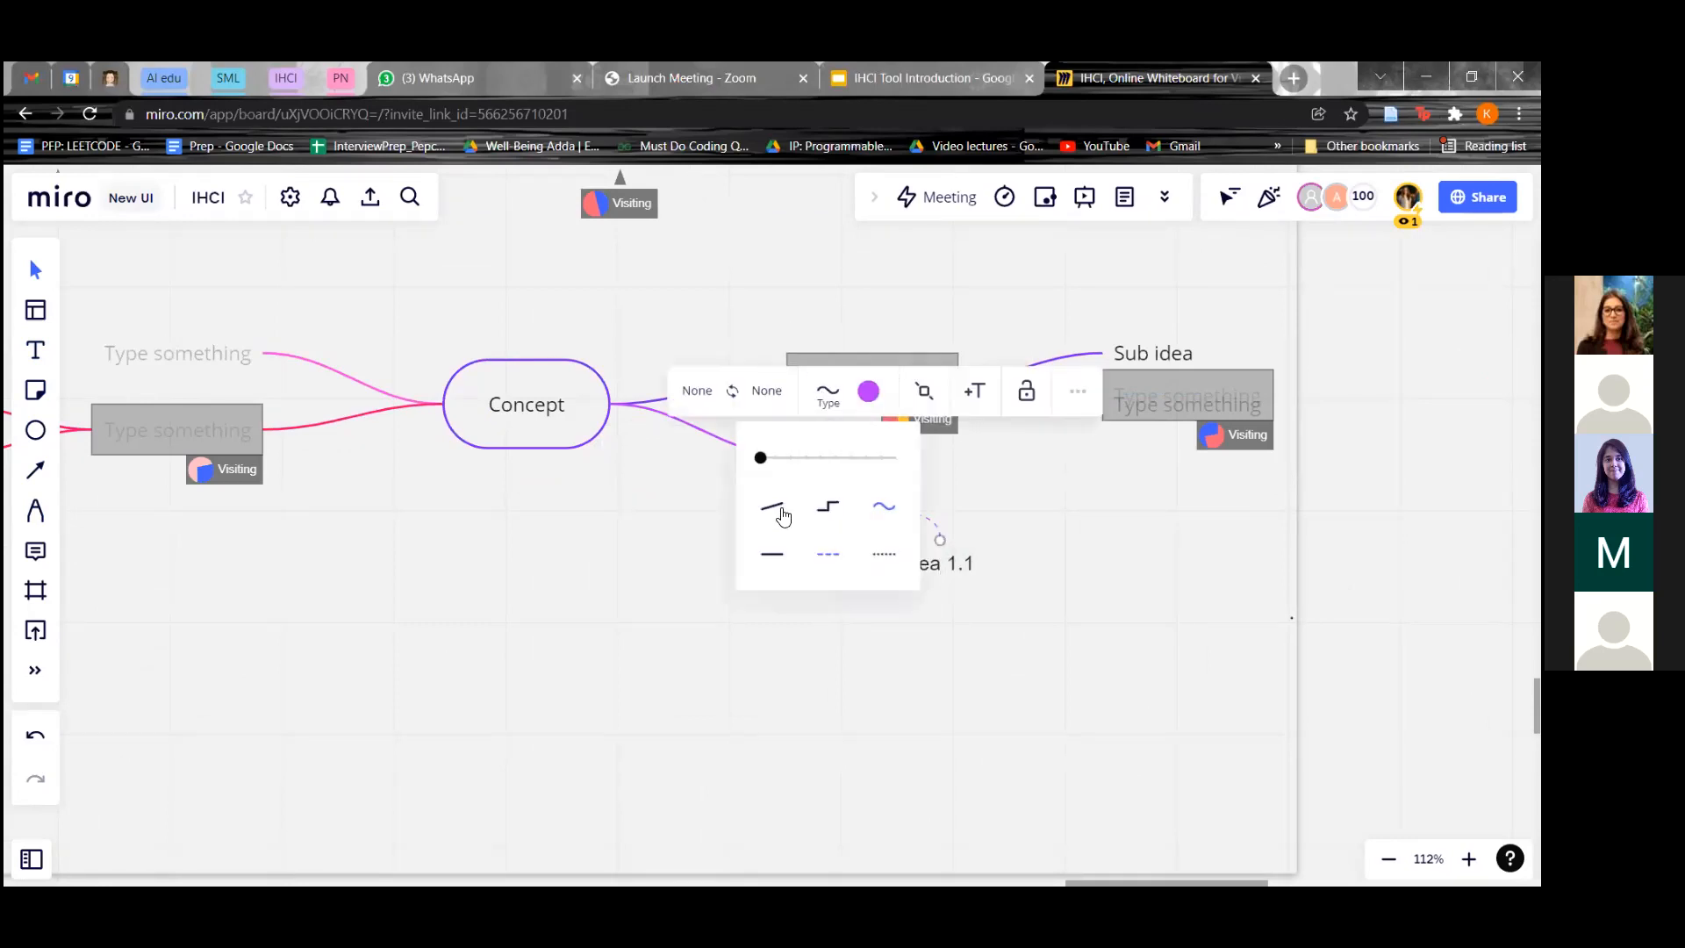
{"action": "left_click", "coordinate": [774, 507]}
{"action": "left_click", "coordinate": [772, 554]}
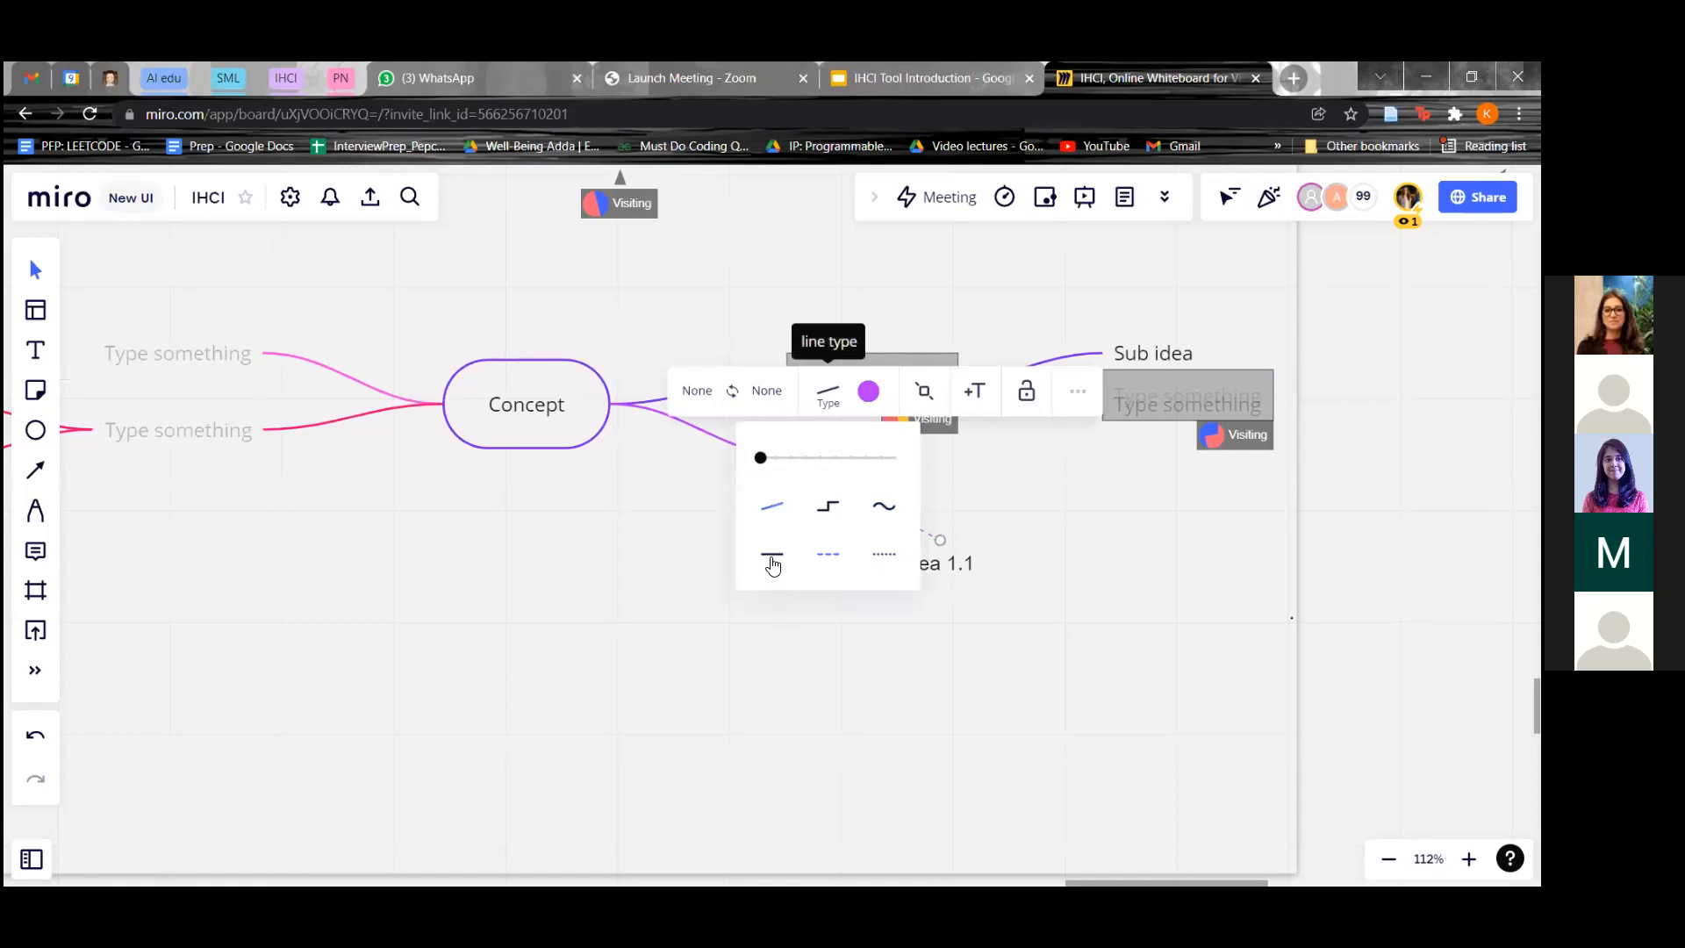
{"action": "left_click_drag", "start_coordinate": [763, 456], "coordinate": [788, 458]}
{"action": "left_click", "coordinate": [873, 510]}
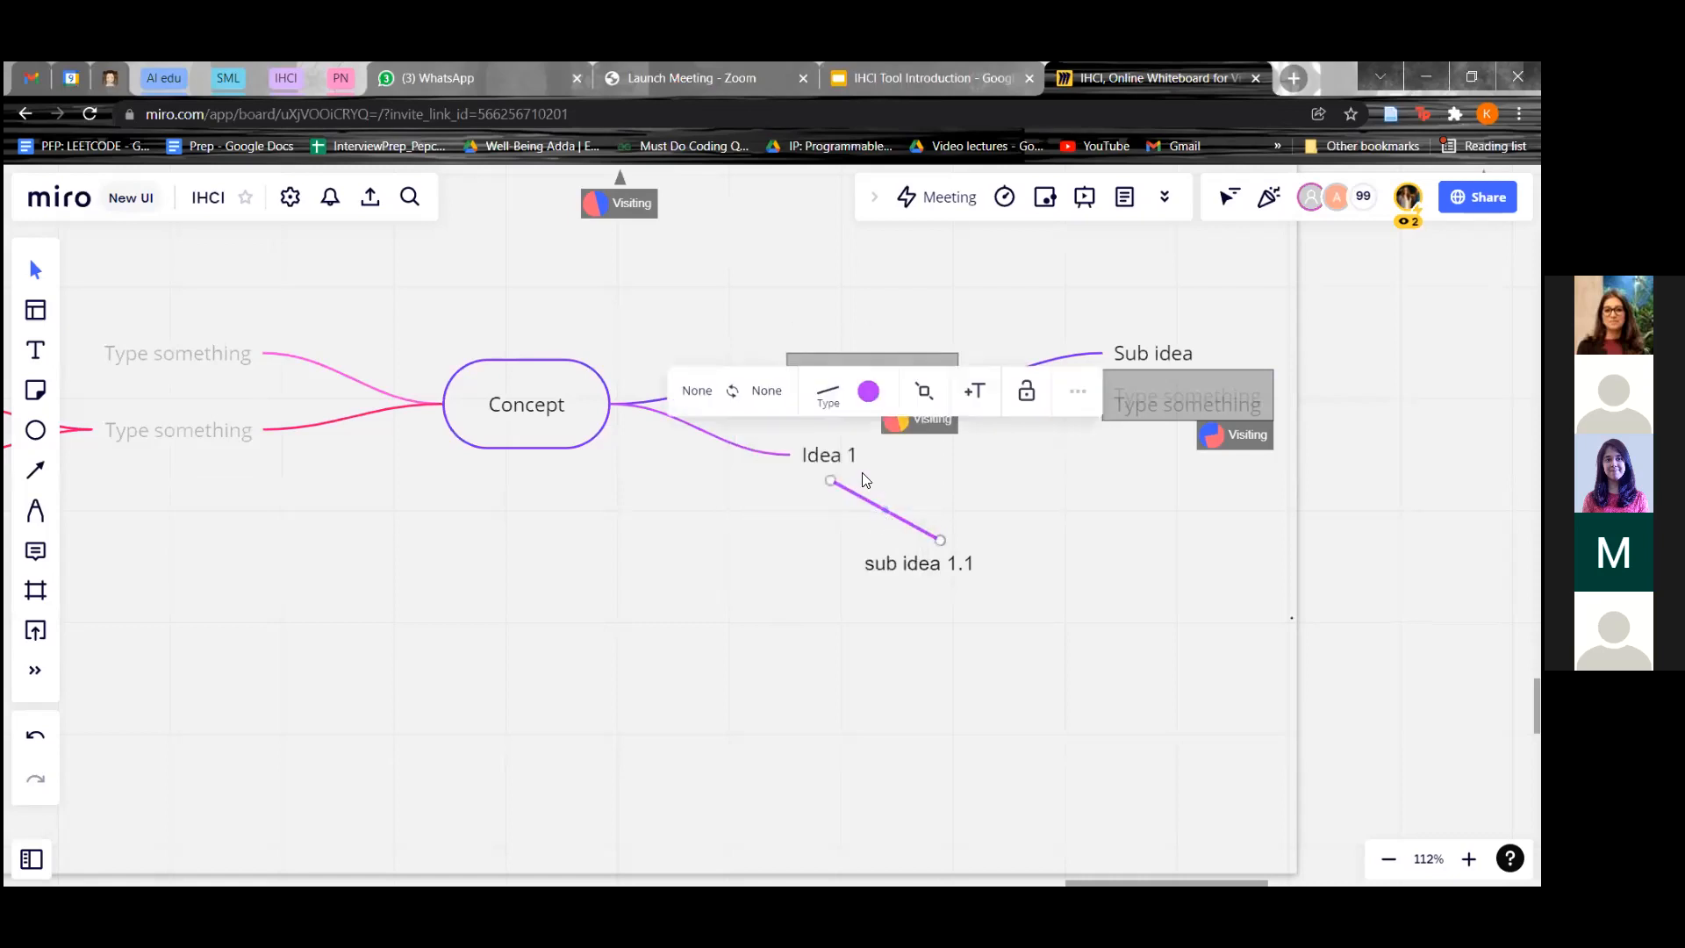
- Change the connector between Idea 1 and "sub idea 1.1" to a curved line
{"action": "left_click", "coordinate": [830, 409]}
{"action": "left_click", "coordinate": [884, 507]}
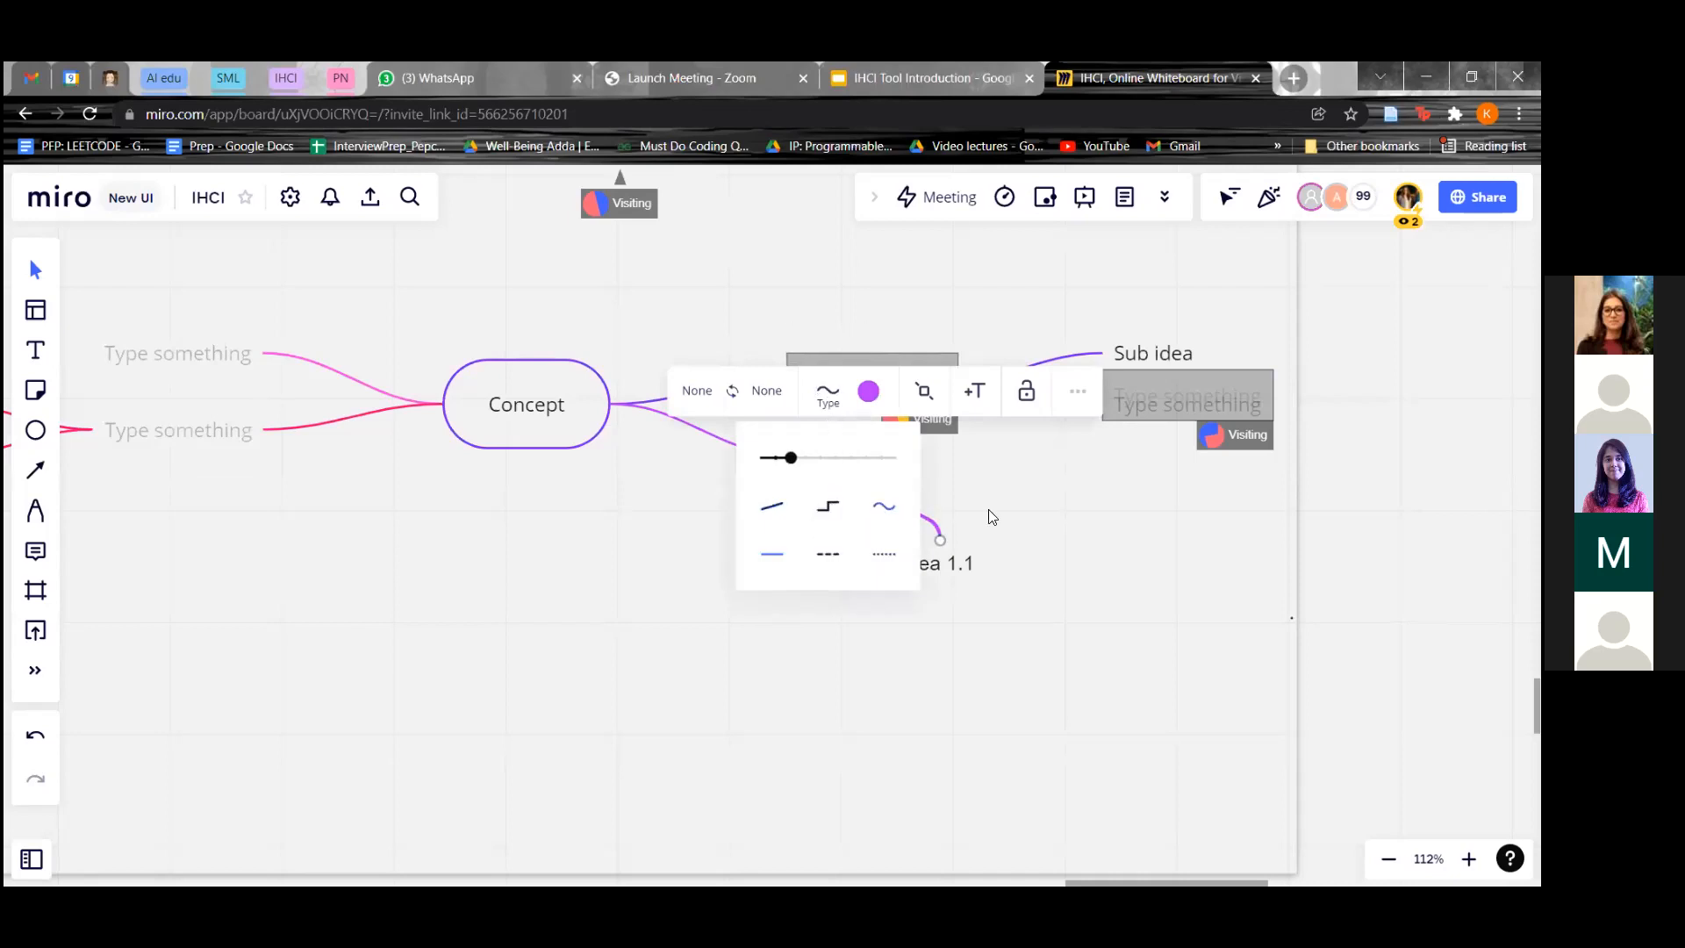
{"action": "left_click", "coordinate": [892, 528]}
{"action": "left_click", "coordinate": [839, 496]}
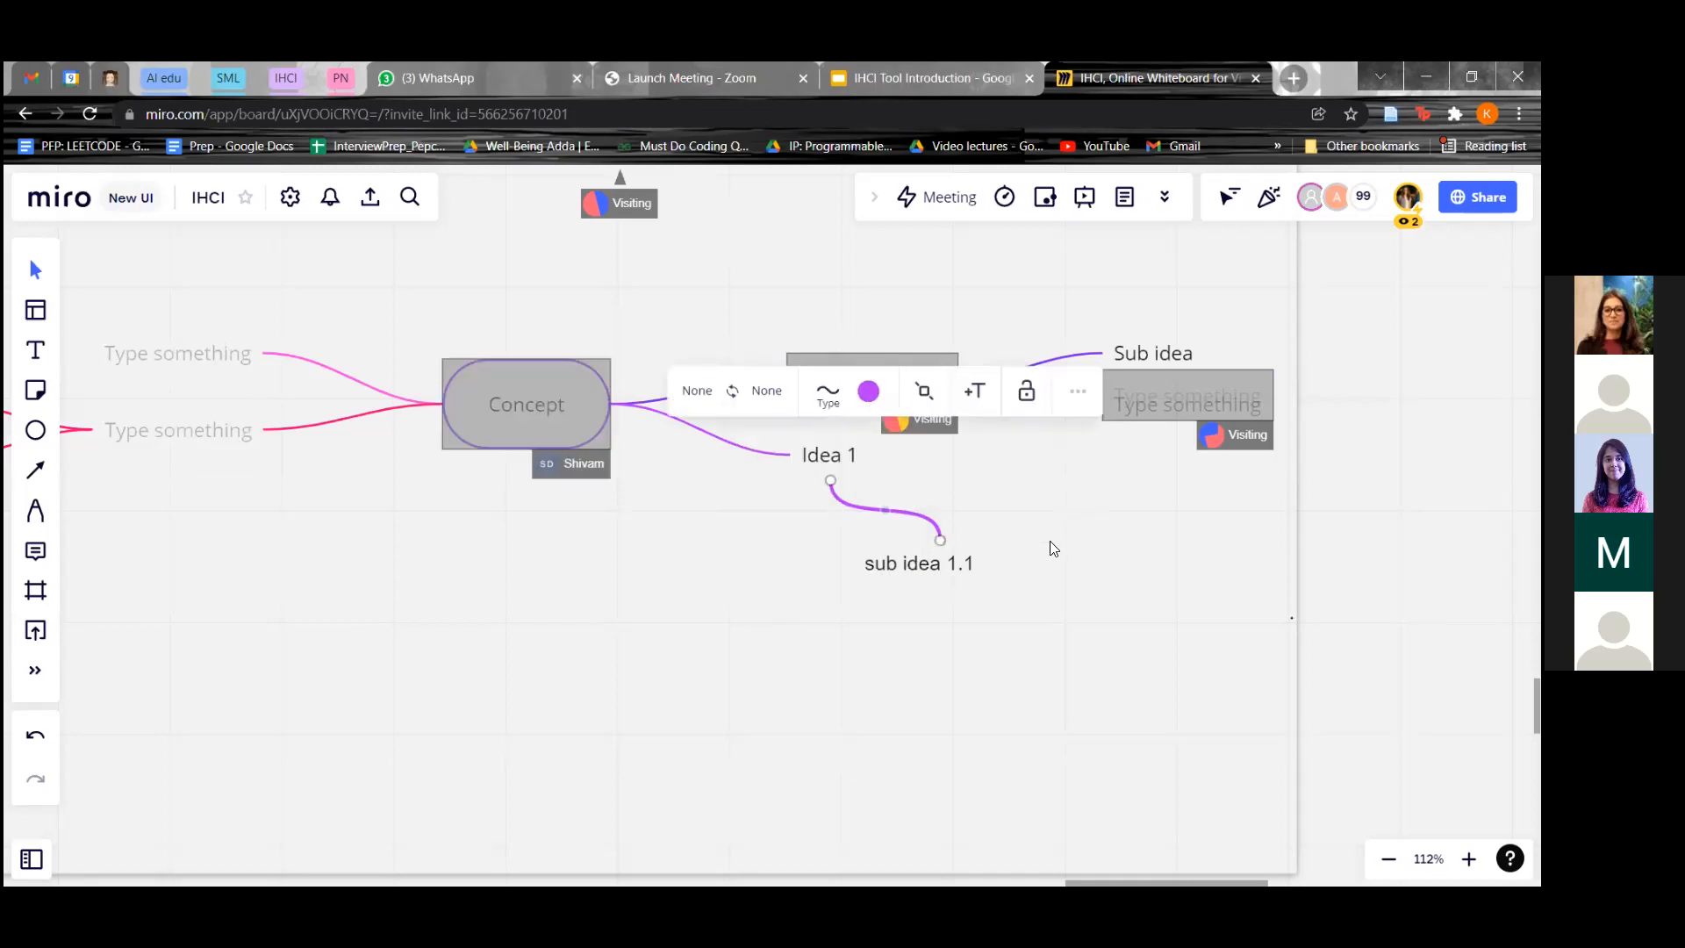
{"action": "left_click", "coordinate": [752, 562]}
- Examine the Mind map frame and the surrounding board for the participants' contributions
{"action": "scroll", "coordinate": [513, 539], "scroll_direction": "down", "scroll_amount": 5}
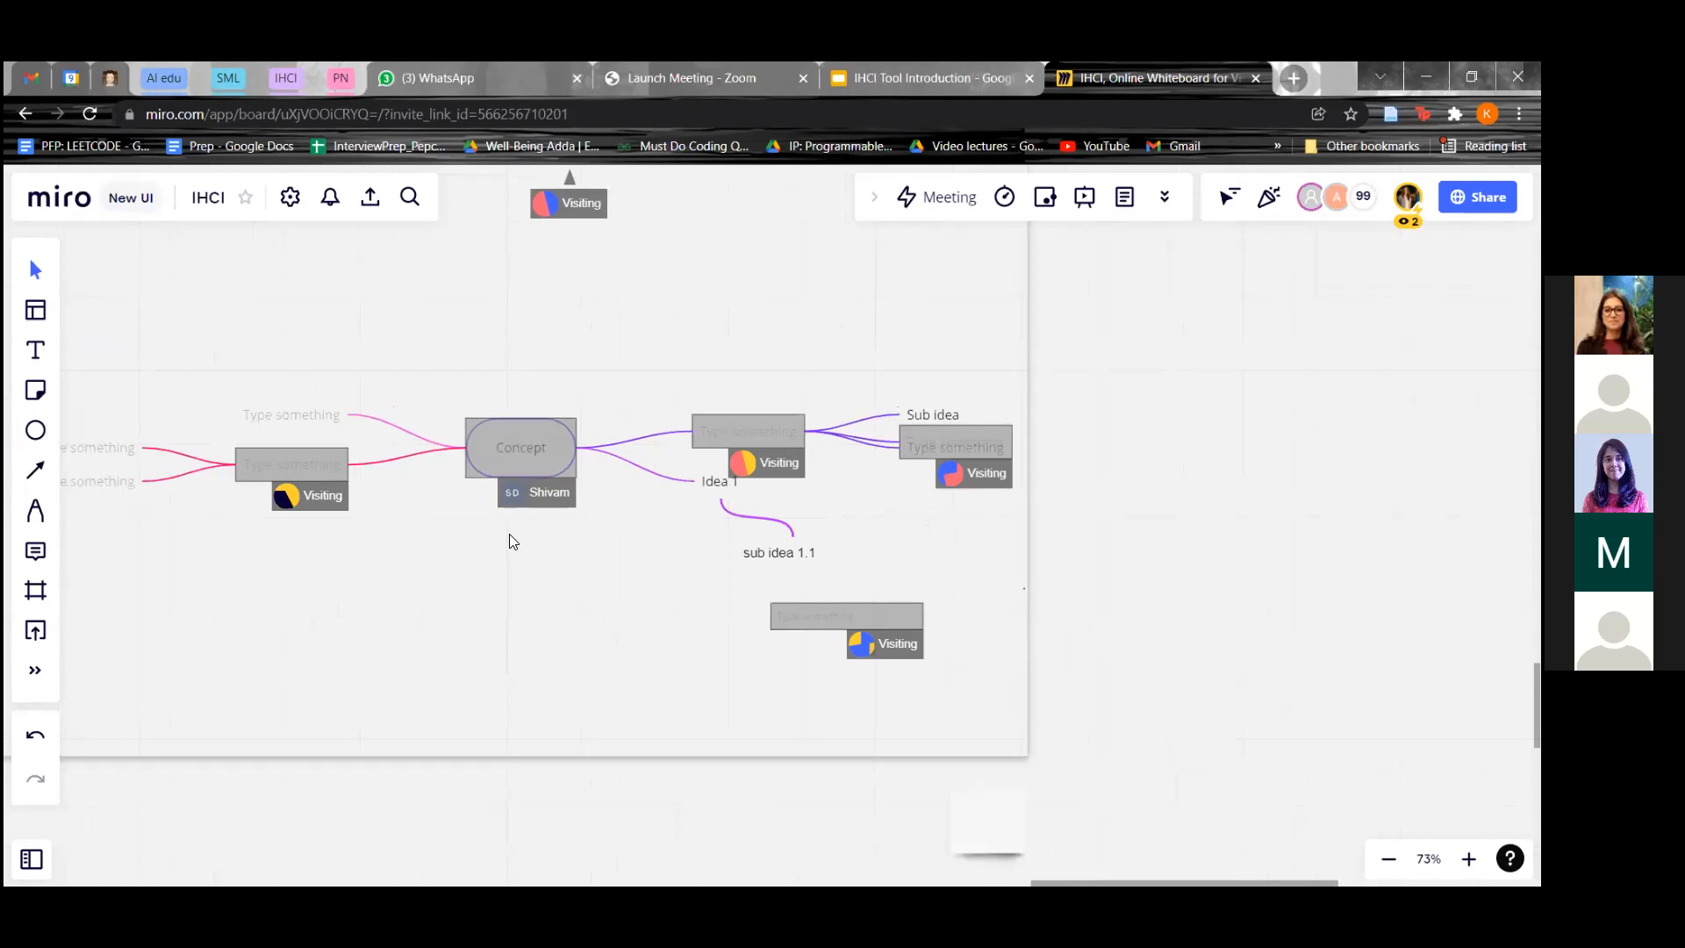
{"action": "left_click_drag", "start_coordinate": [995, 585], "coordinate": [1169, 485]}
{"action": "scroll", "coordinate": [816, 497], "scroll_direction": "up", "scroll_amount": 1}
{"action": "scroll", "coordinate": [815, 498], "scroll_direction": "up", "scroll_amount": 5}
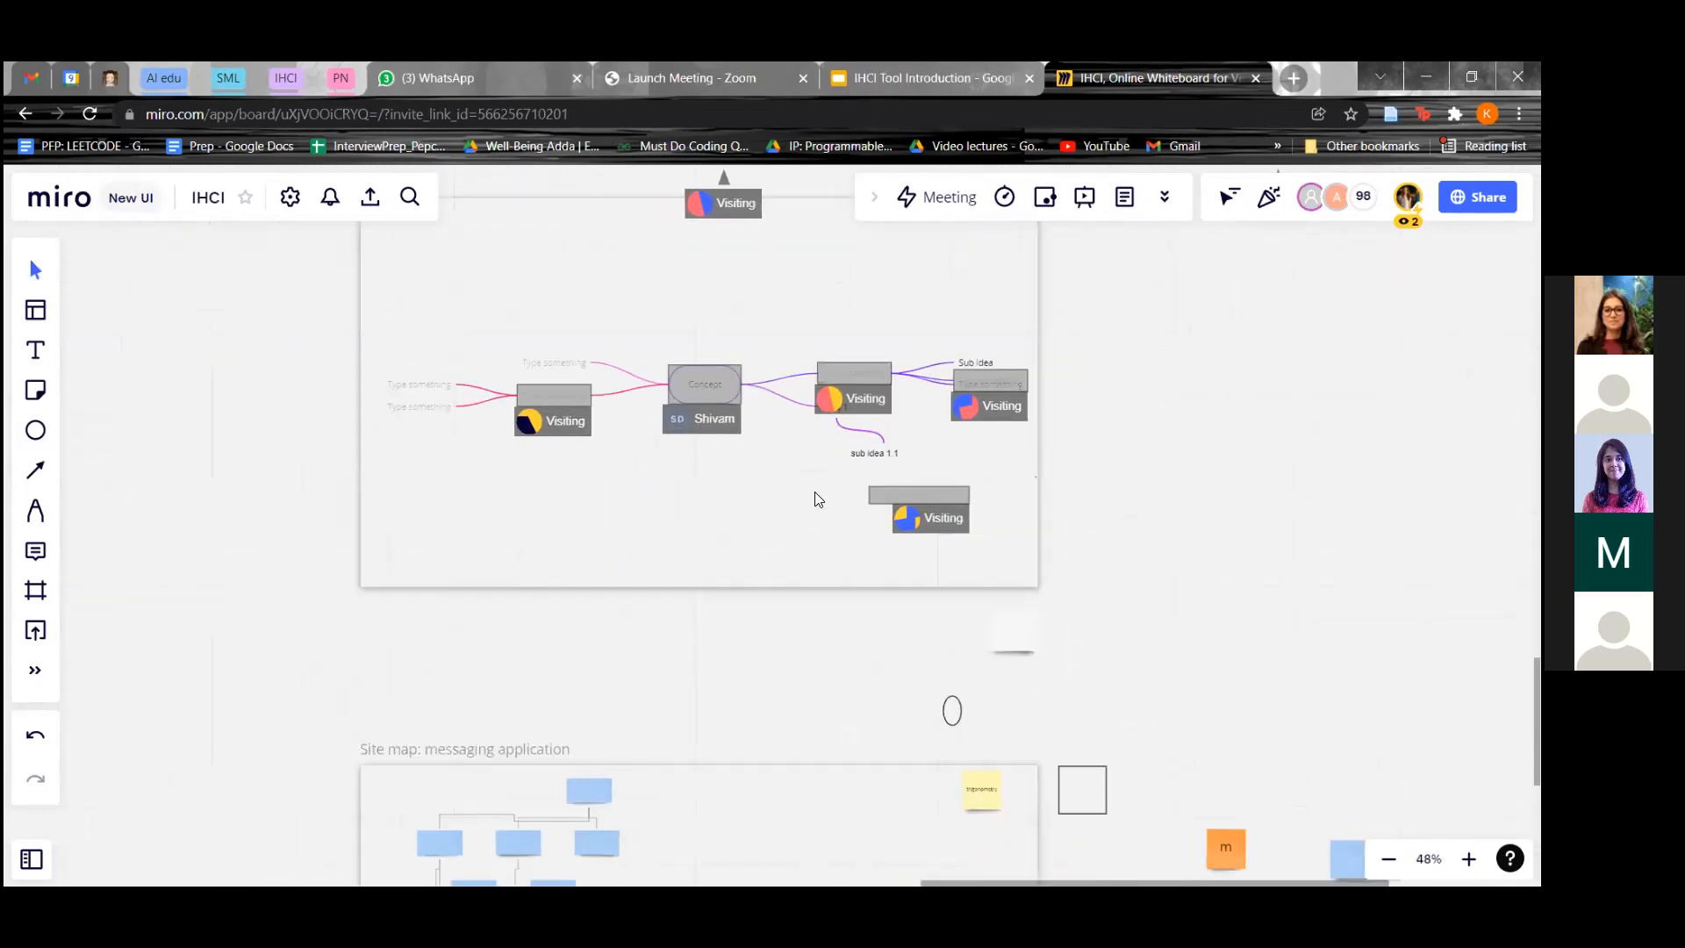
{"action": "scroll", "coordinate": [815, 499], "scroll_direction": "down", "scroll_amount": 8}
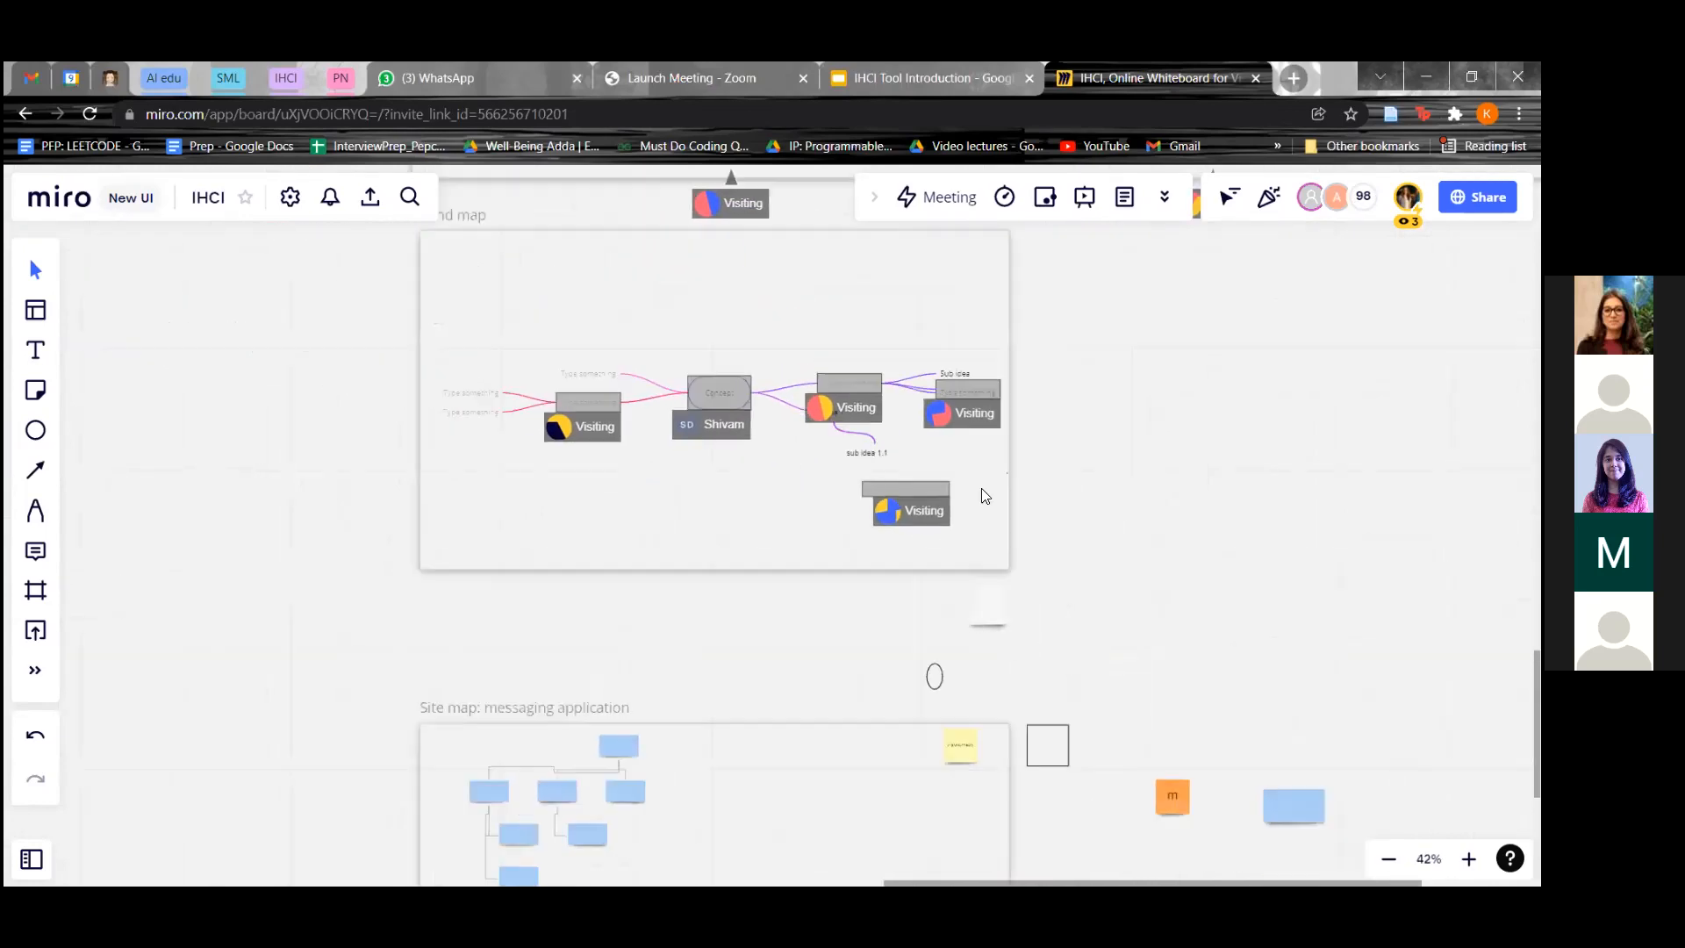
{"action": "left_click_drag", "start_coordinate": [1148, 546], "coordinate": [1082, 246]}
{"action": "left_click_drag", "start_coordinate": [1056, 651], "coordinate": [1187, 737]}
{"action": "scroll", "coordinate": [792, 506], "scroll_direction": "up", "scroll_amount": 2}
{"action": "scroll", "coordinate": [1249, 451], "scroll_direction": "down", "scroll_amount": 3}
{"action": "scroll", "coordinate": [967, 485], "scroll_direction": "up", "scroll_amount": 3}
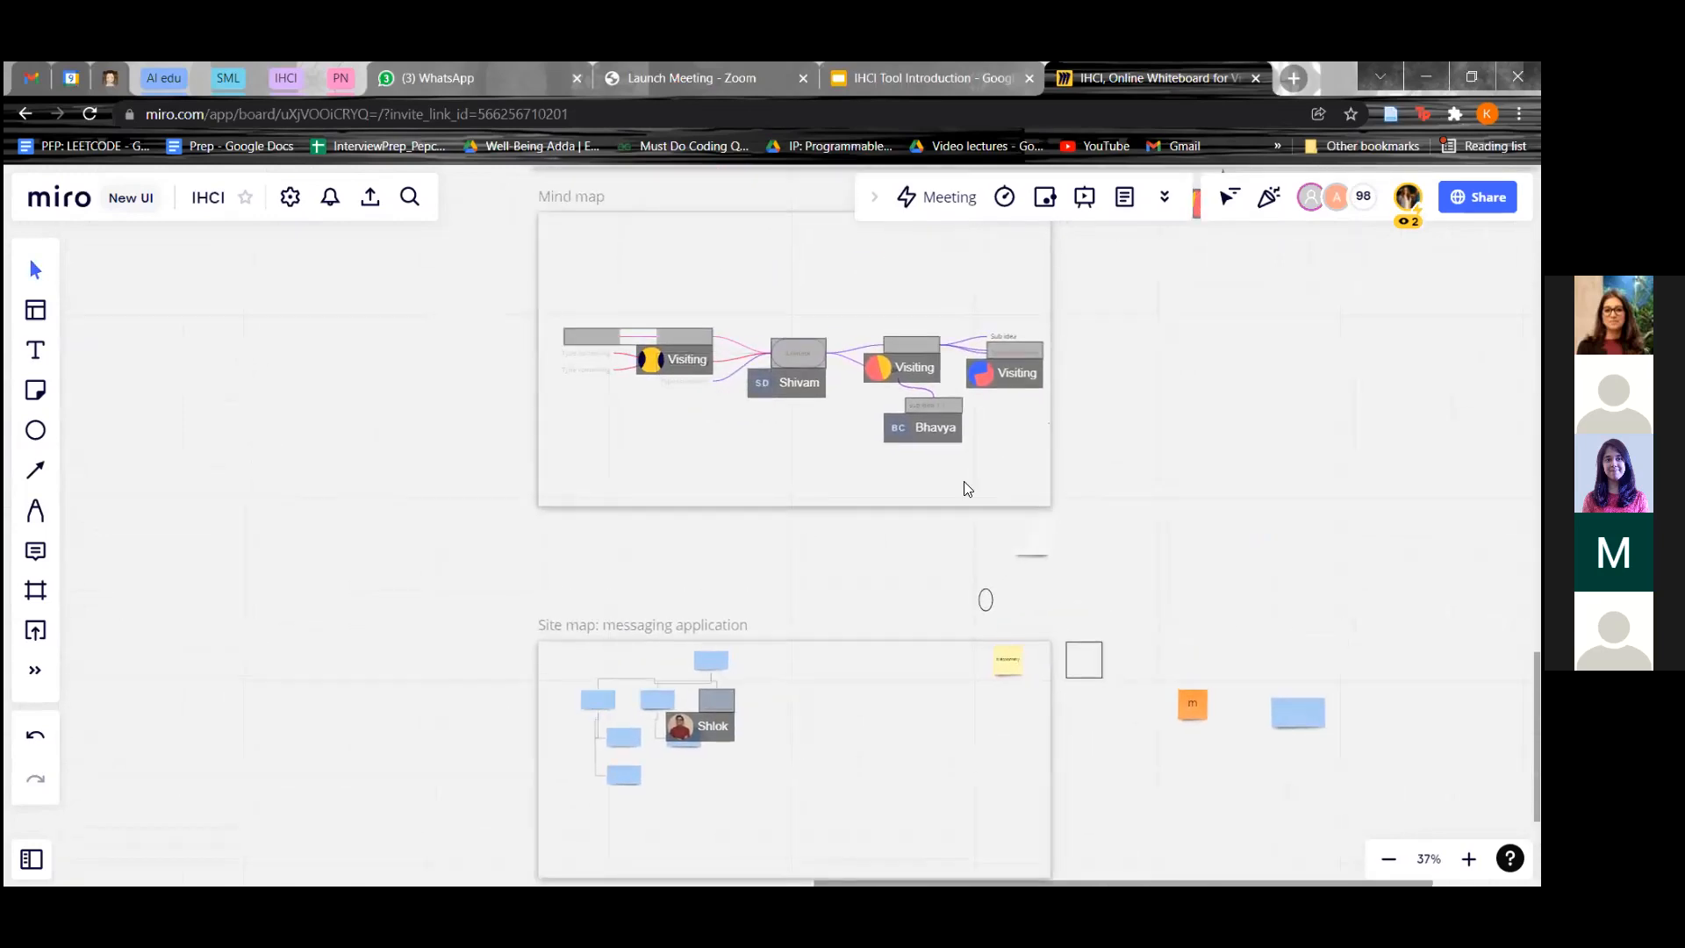
{"action": "scroll", "coordinate": [428, 538], "scroll_direction": "up", "scroll_amount": 2}
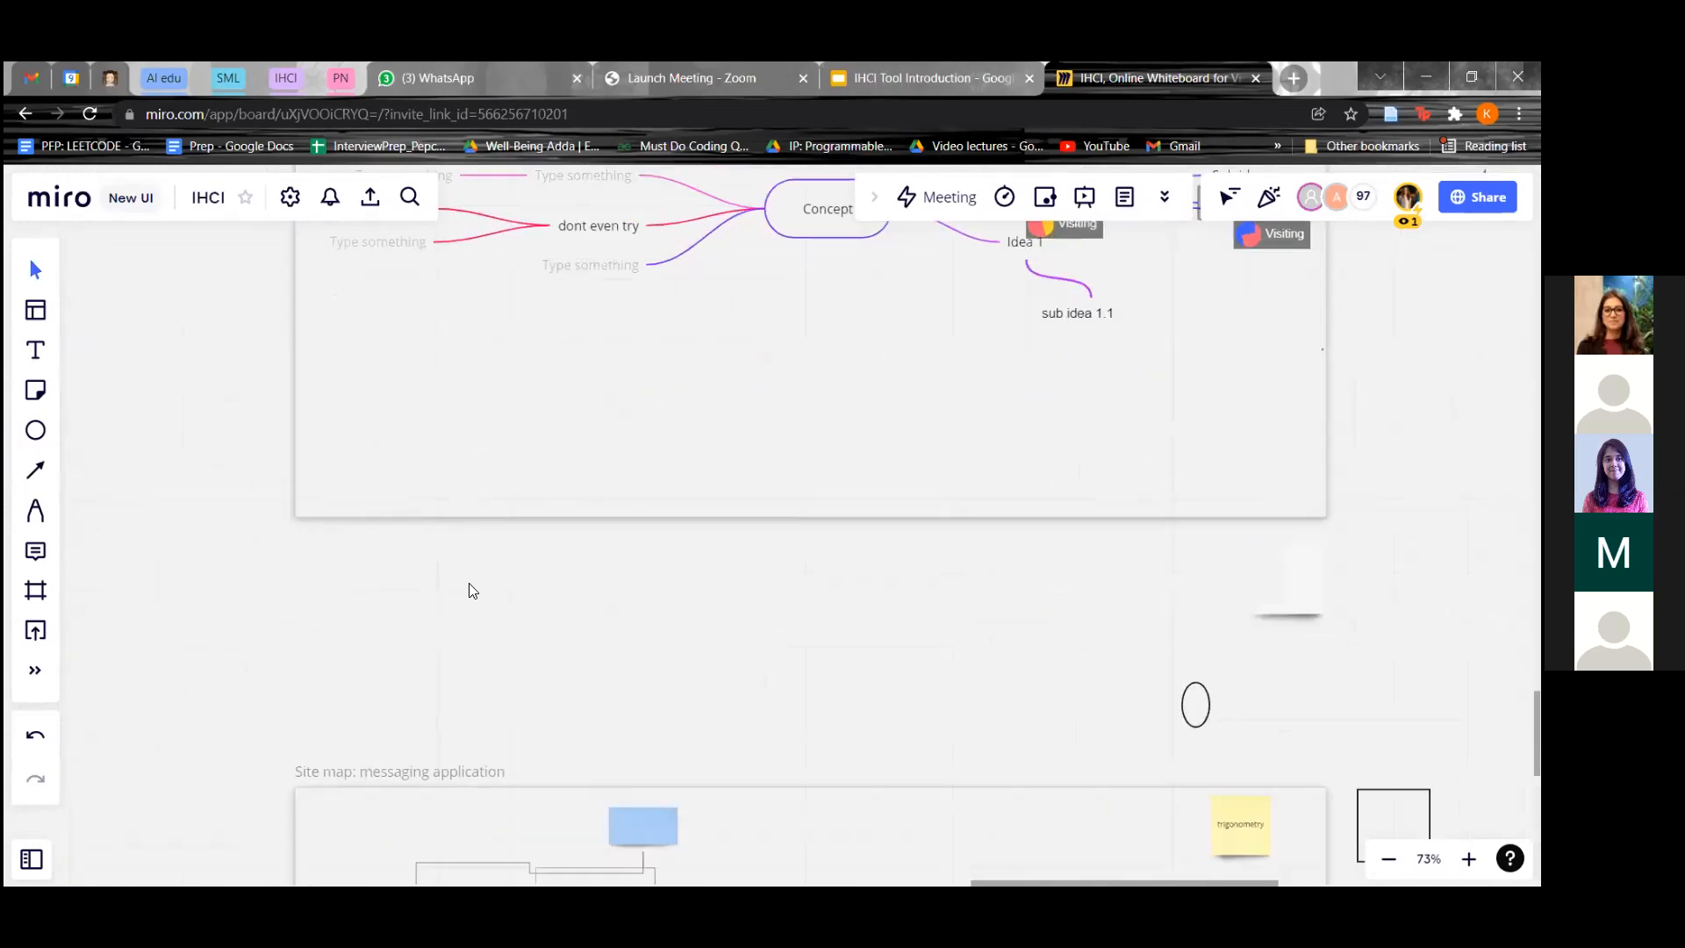
{"action": "left_click_drag", "start_coordinate": [474, 586], "coordinate": [349, 725]}
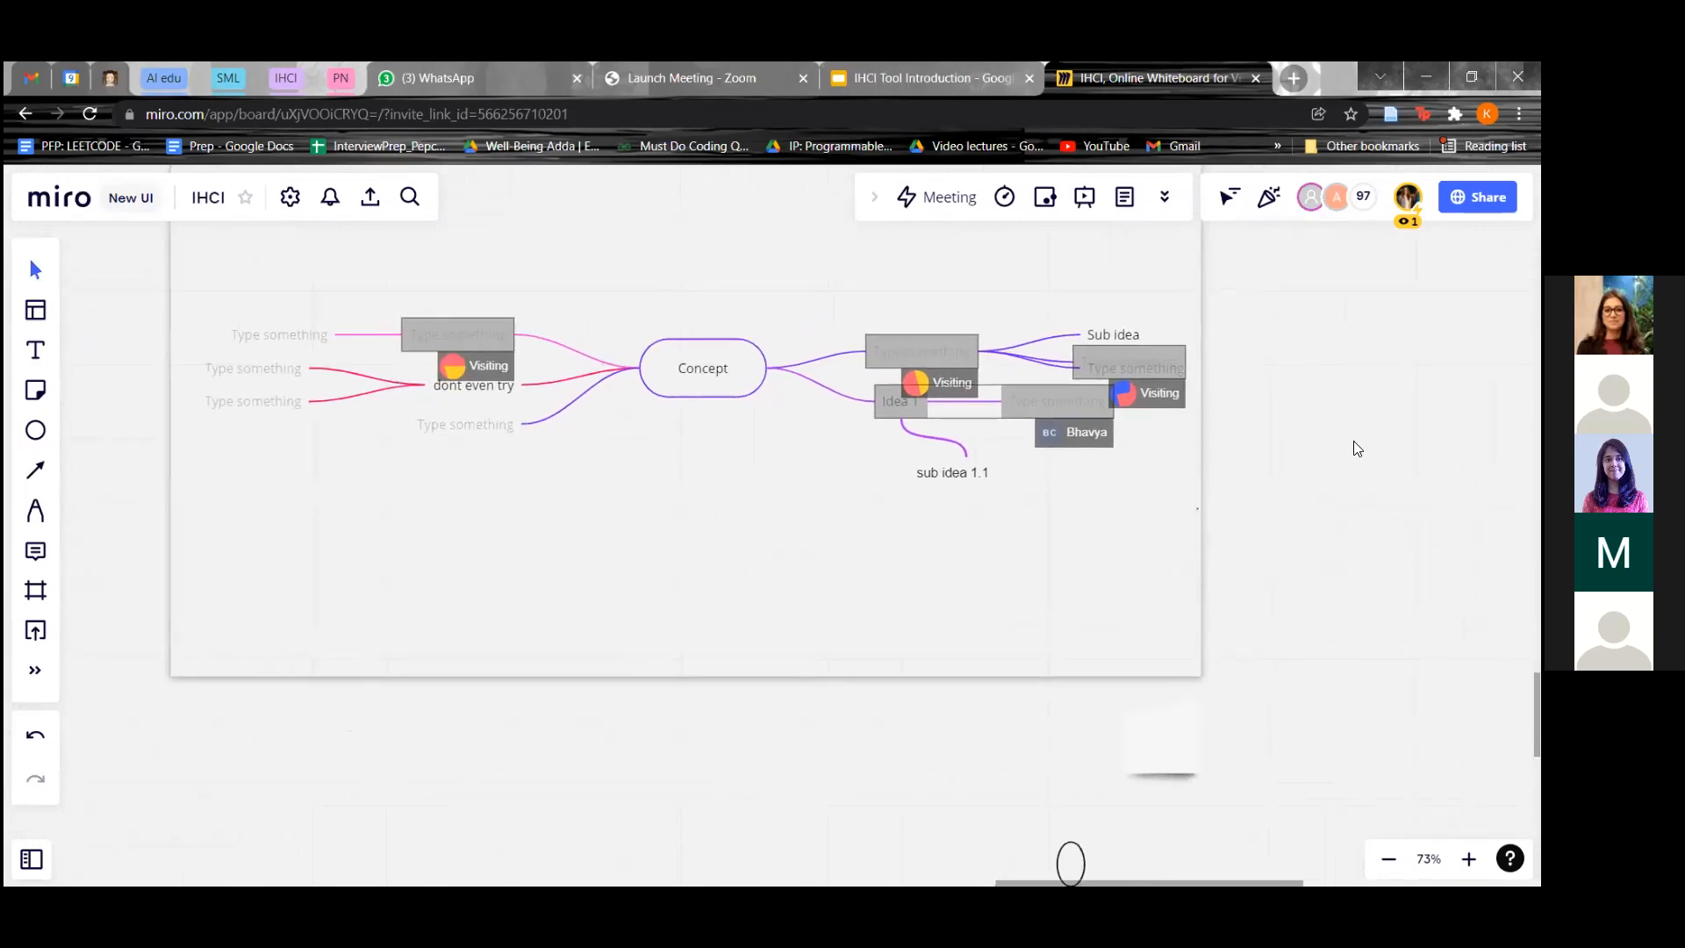
- Add a text box reading "idea 5" above the mind map's central node
{"action": "scroll", "coordinate": [1341, 451], "scroll_direction": "down", "scroll_amount": 1}
{"action": "scroll", "coordinate": [1339, 453], "scroll_direction": "up", "scroll_amount": 2}
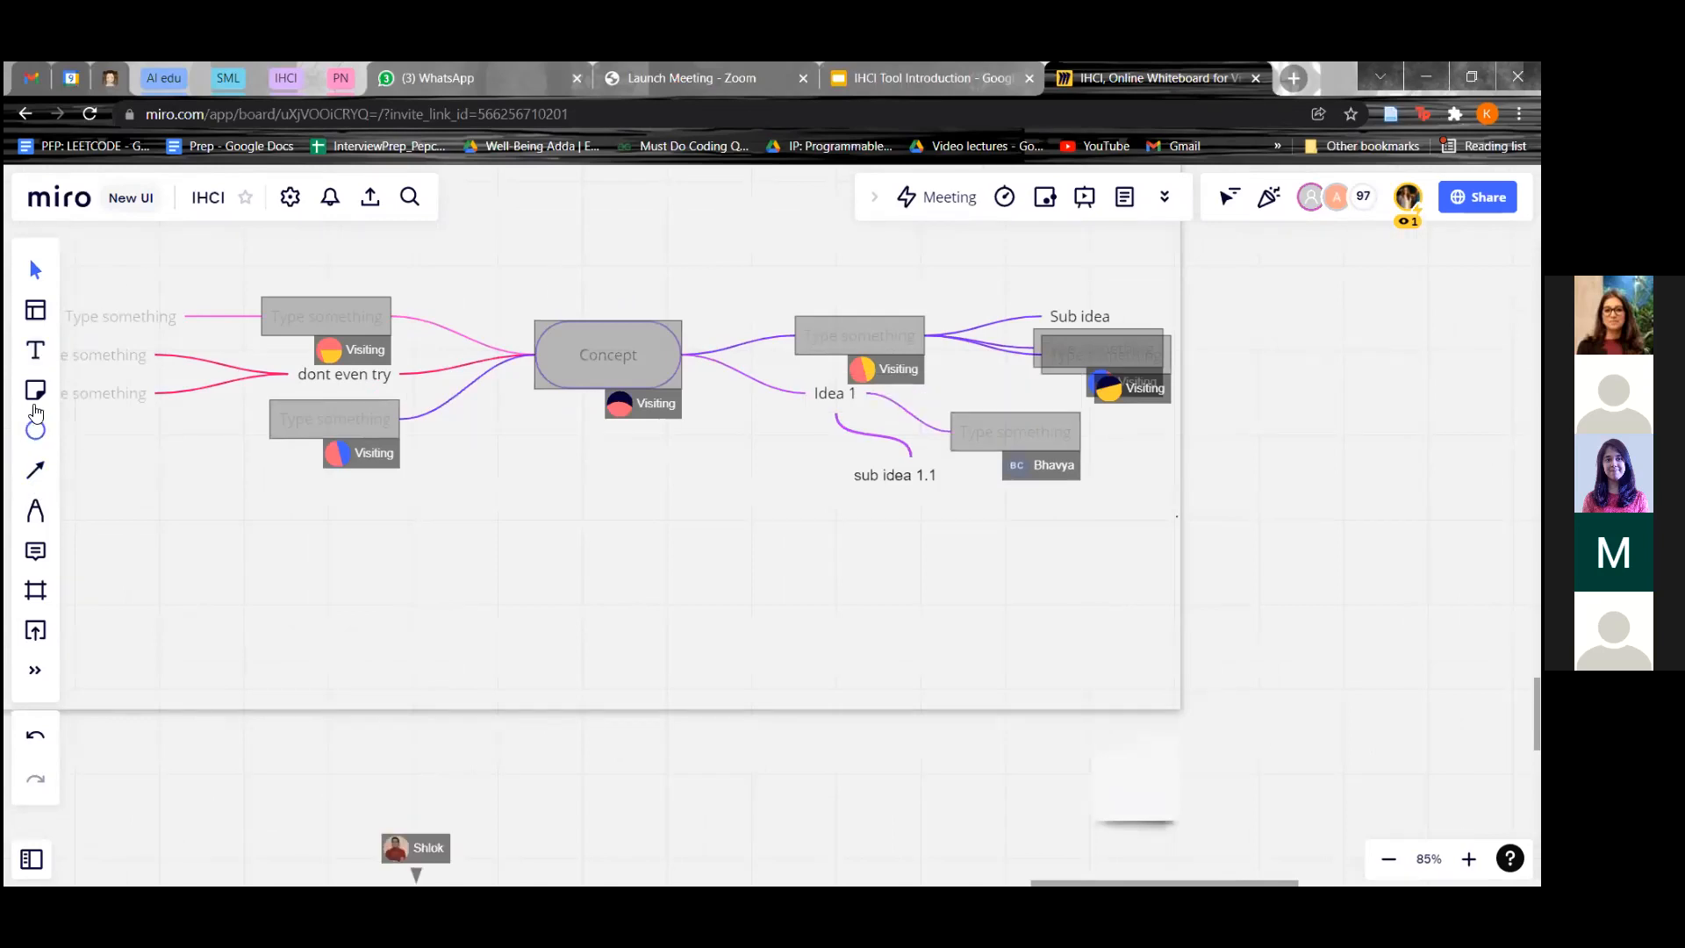
{"action": "left_click_drag", "start_coordinate": [574, 230], "coordinate": [683, 274]}
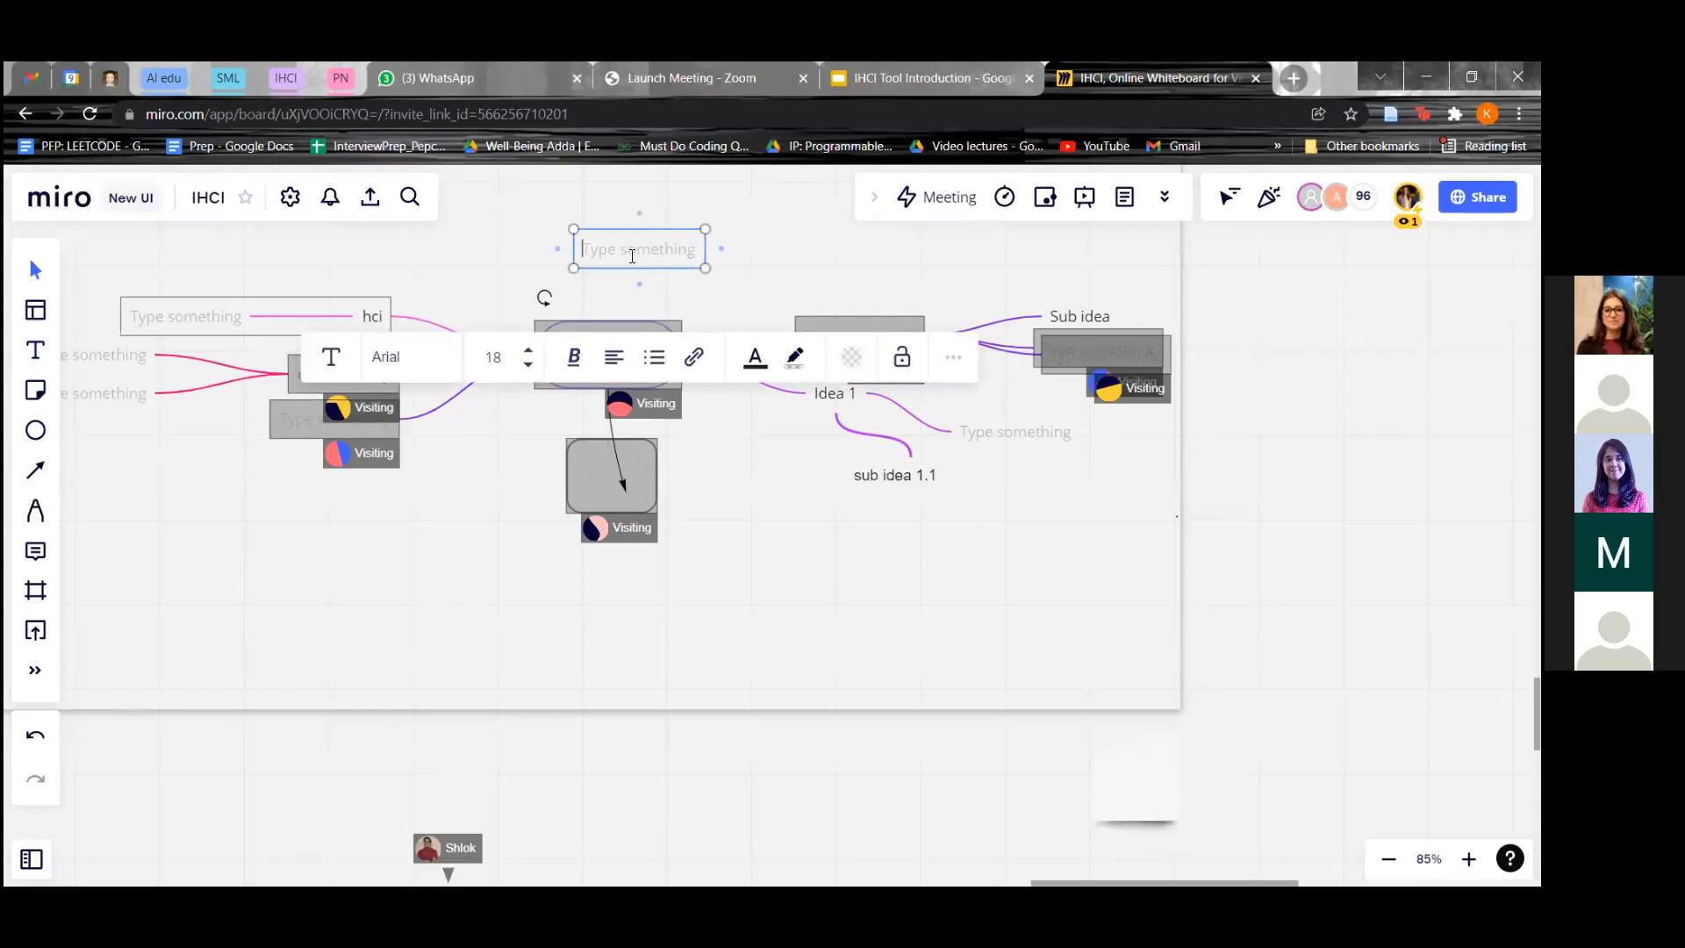
{"action": "type", "text": "idea"}
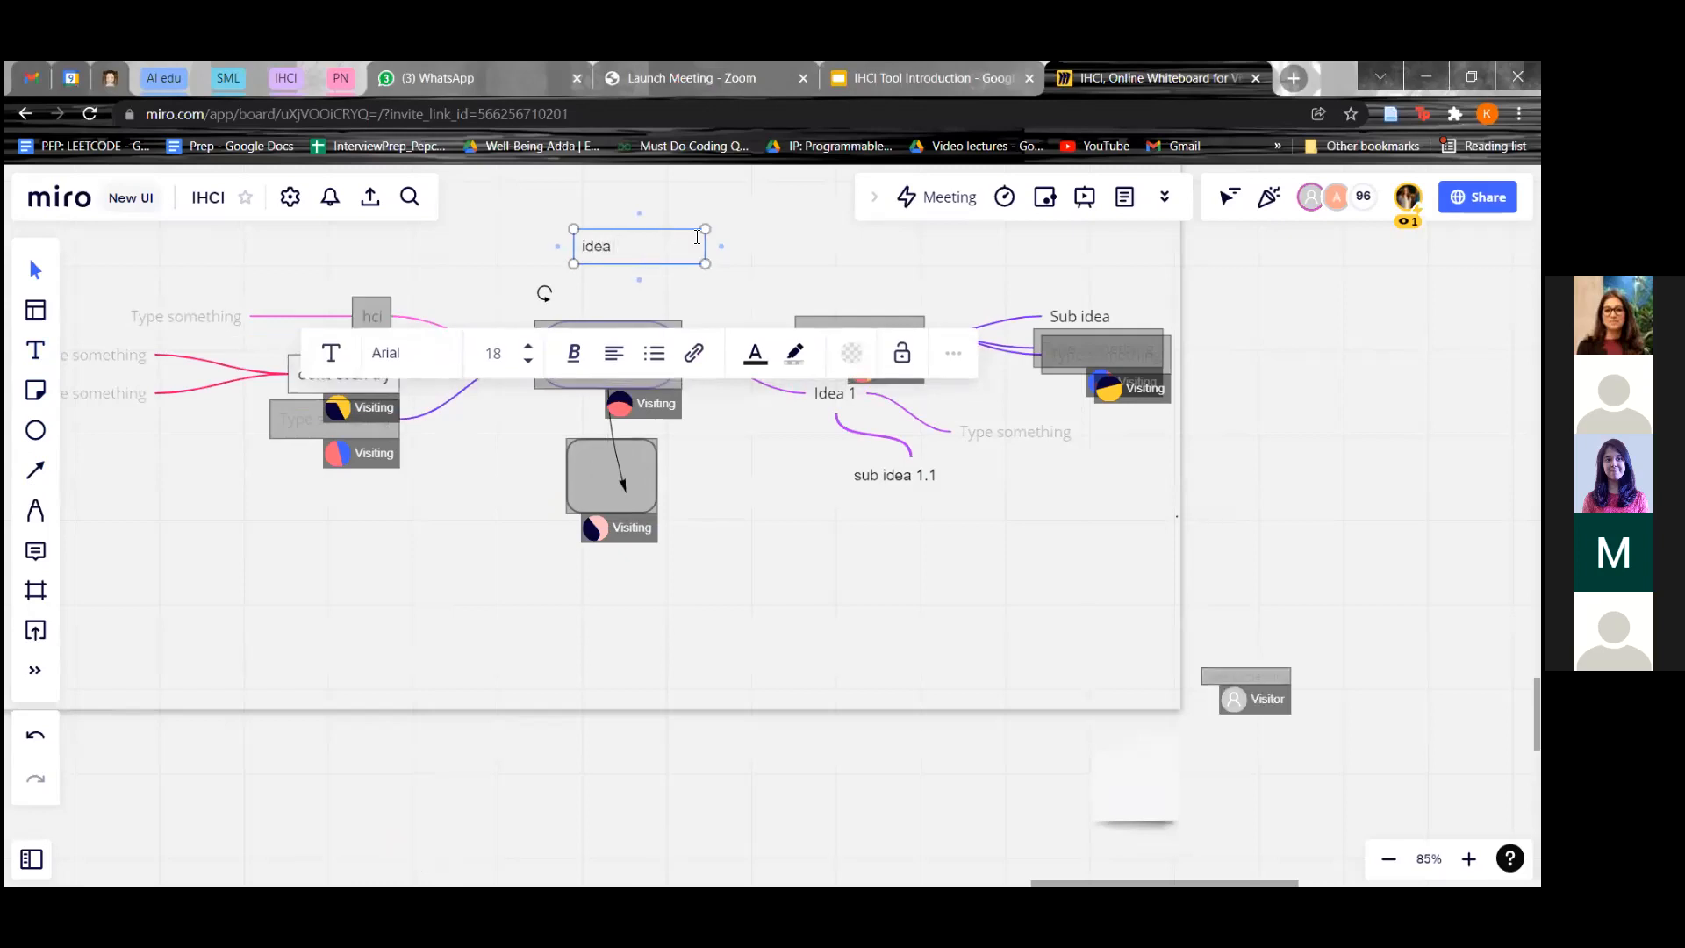
{"action": "type", "text": " 5"}
{"action": "left_click", "coordinate": [779, 267]}
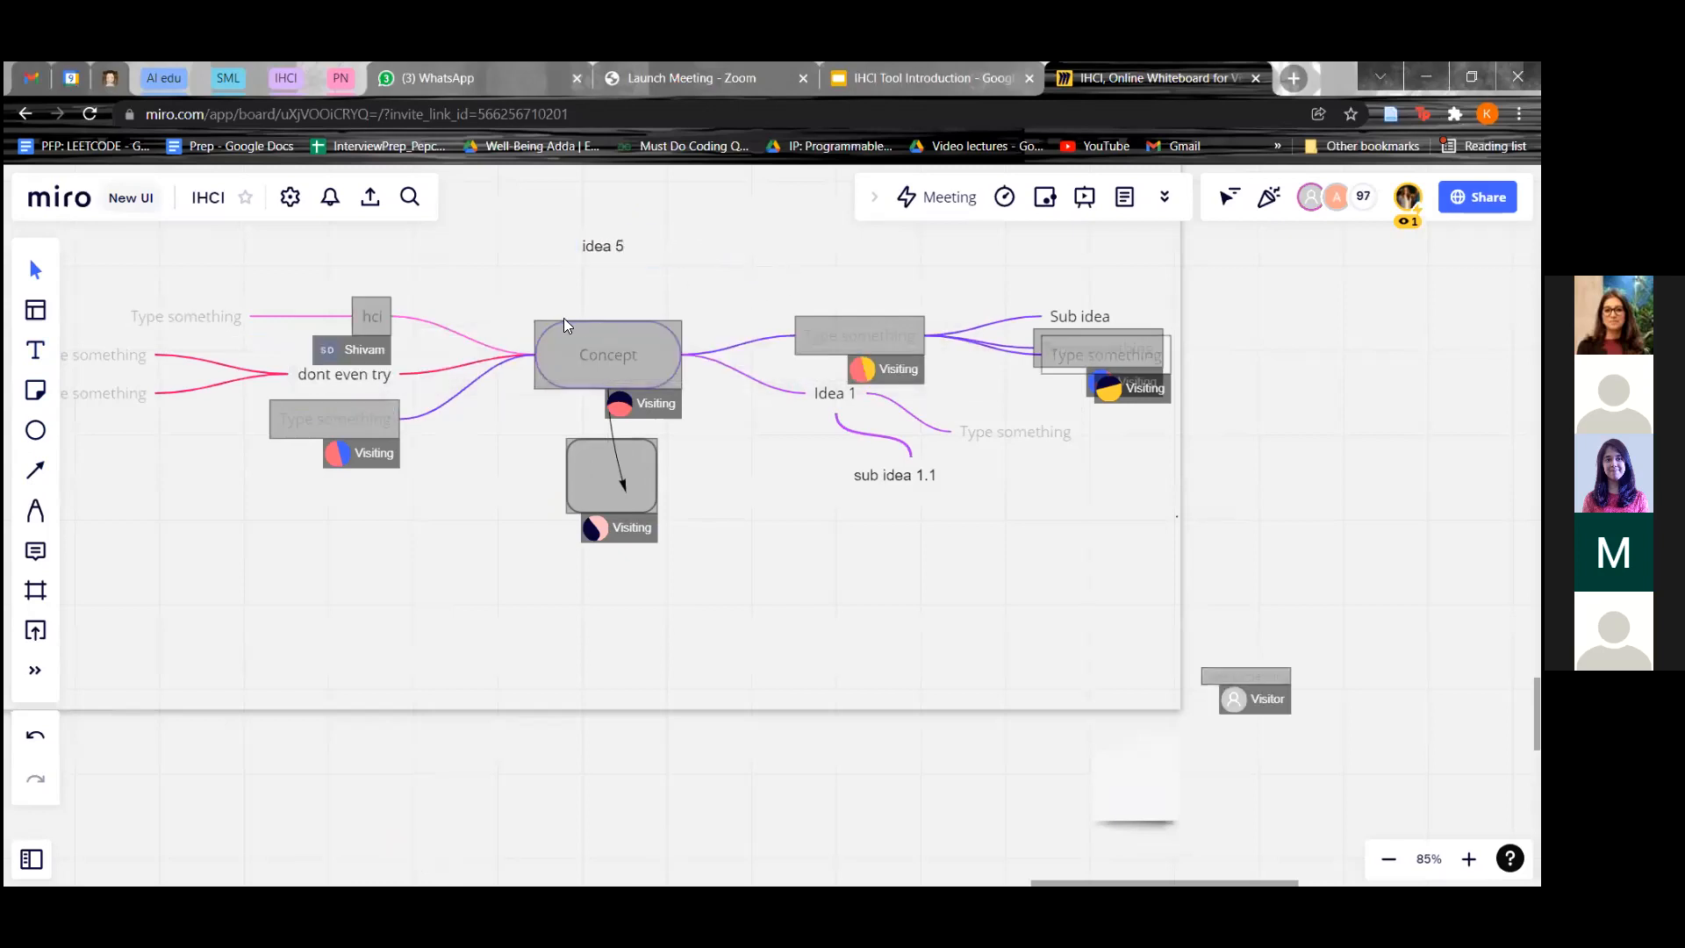
- Connect the mind map's central node to the "idea 5" text with a thicker, curved solid line
{"action": "left_click", "coordinate": [607, 344]}
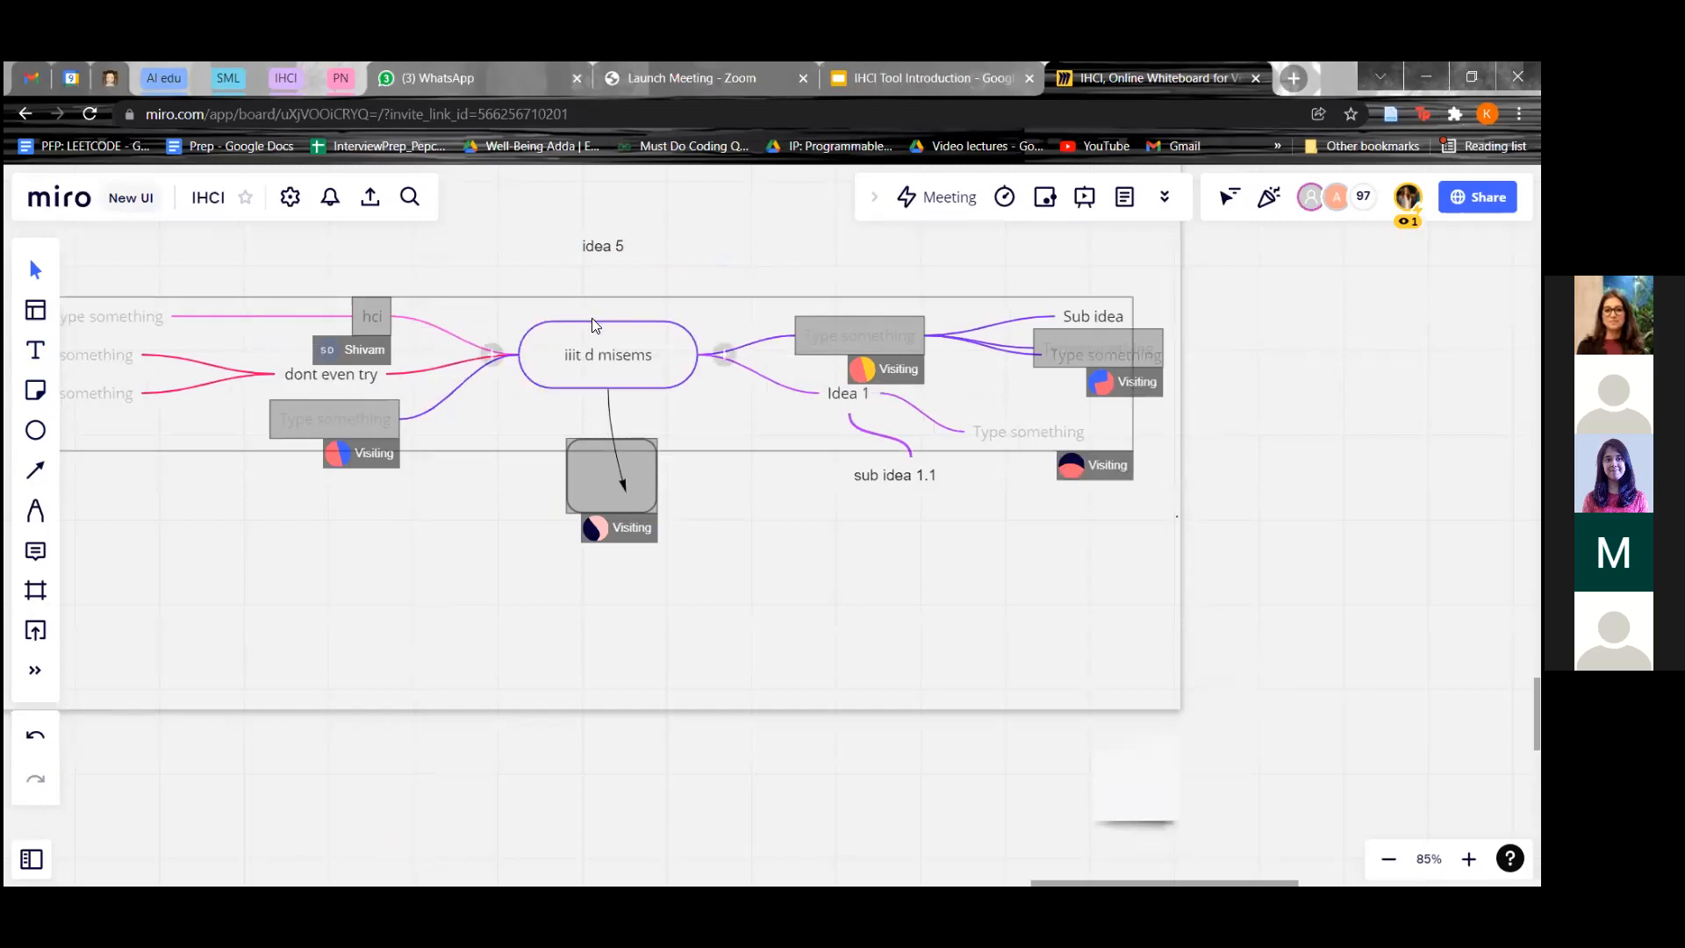
{"action": "left_click", "coordinate": [619, 254]}
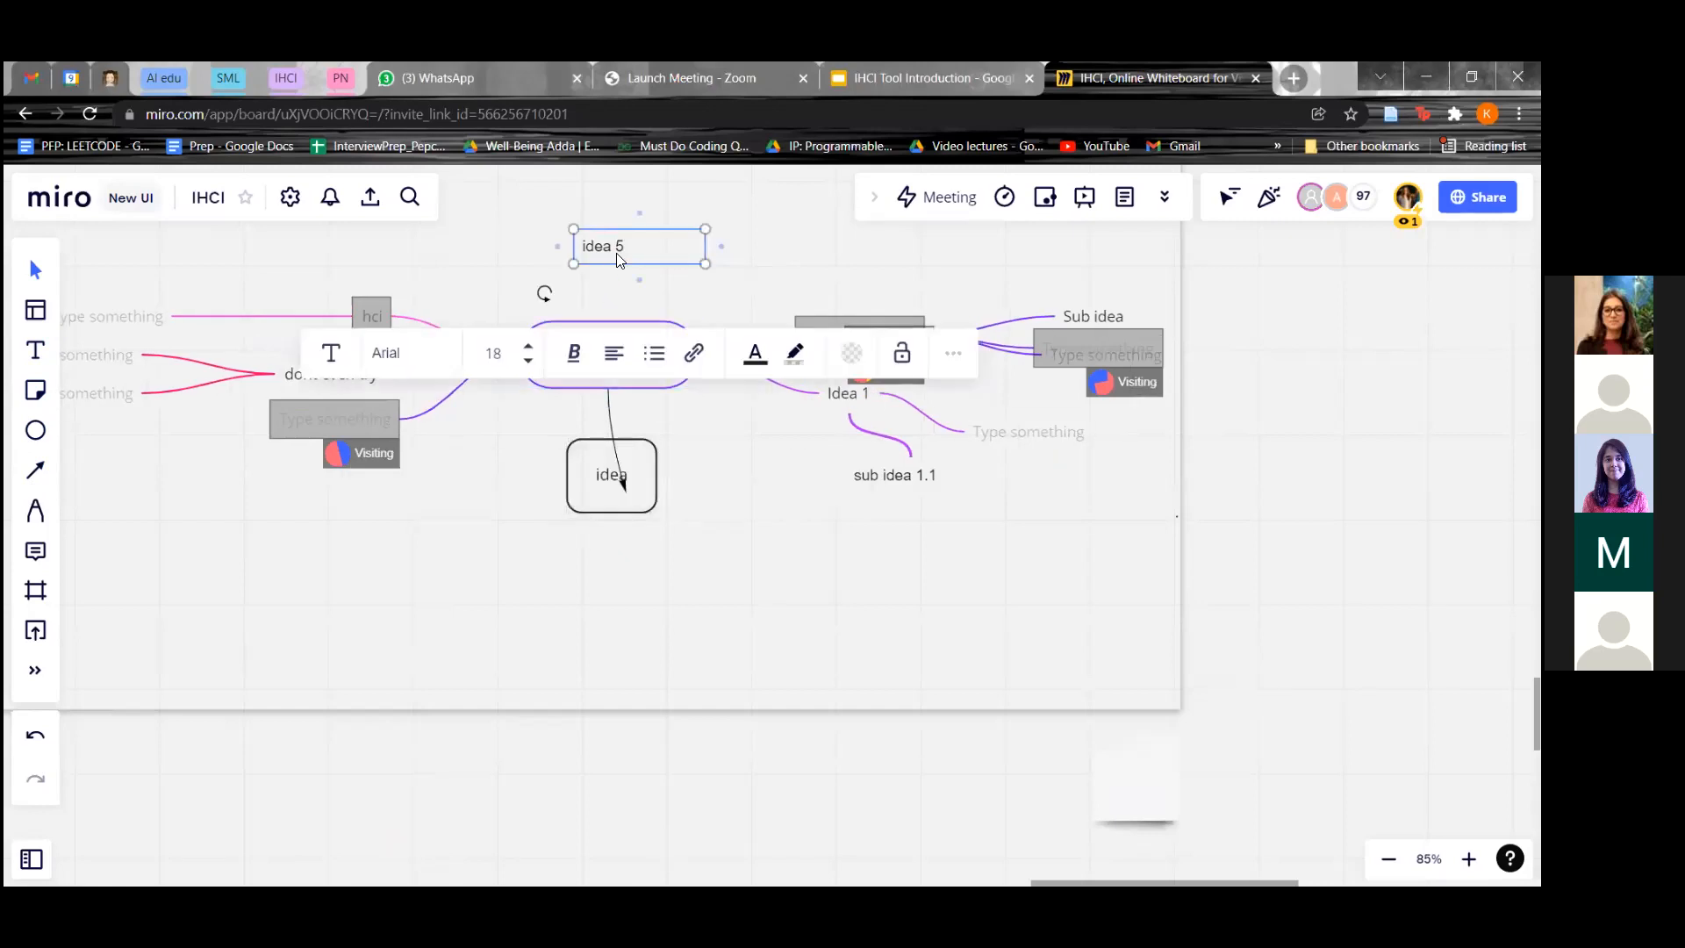
{"action": "left_click", "coordinate": [642, 293]}
{"action": "left_click", "coordinate": [595, 343]}
{"action": "left_click_drag", "start_coordinate": [610, 307], "coordinate": [638, 263]}
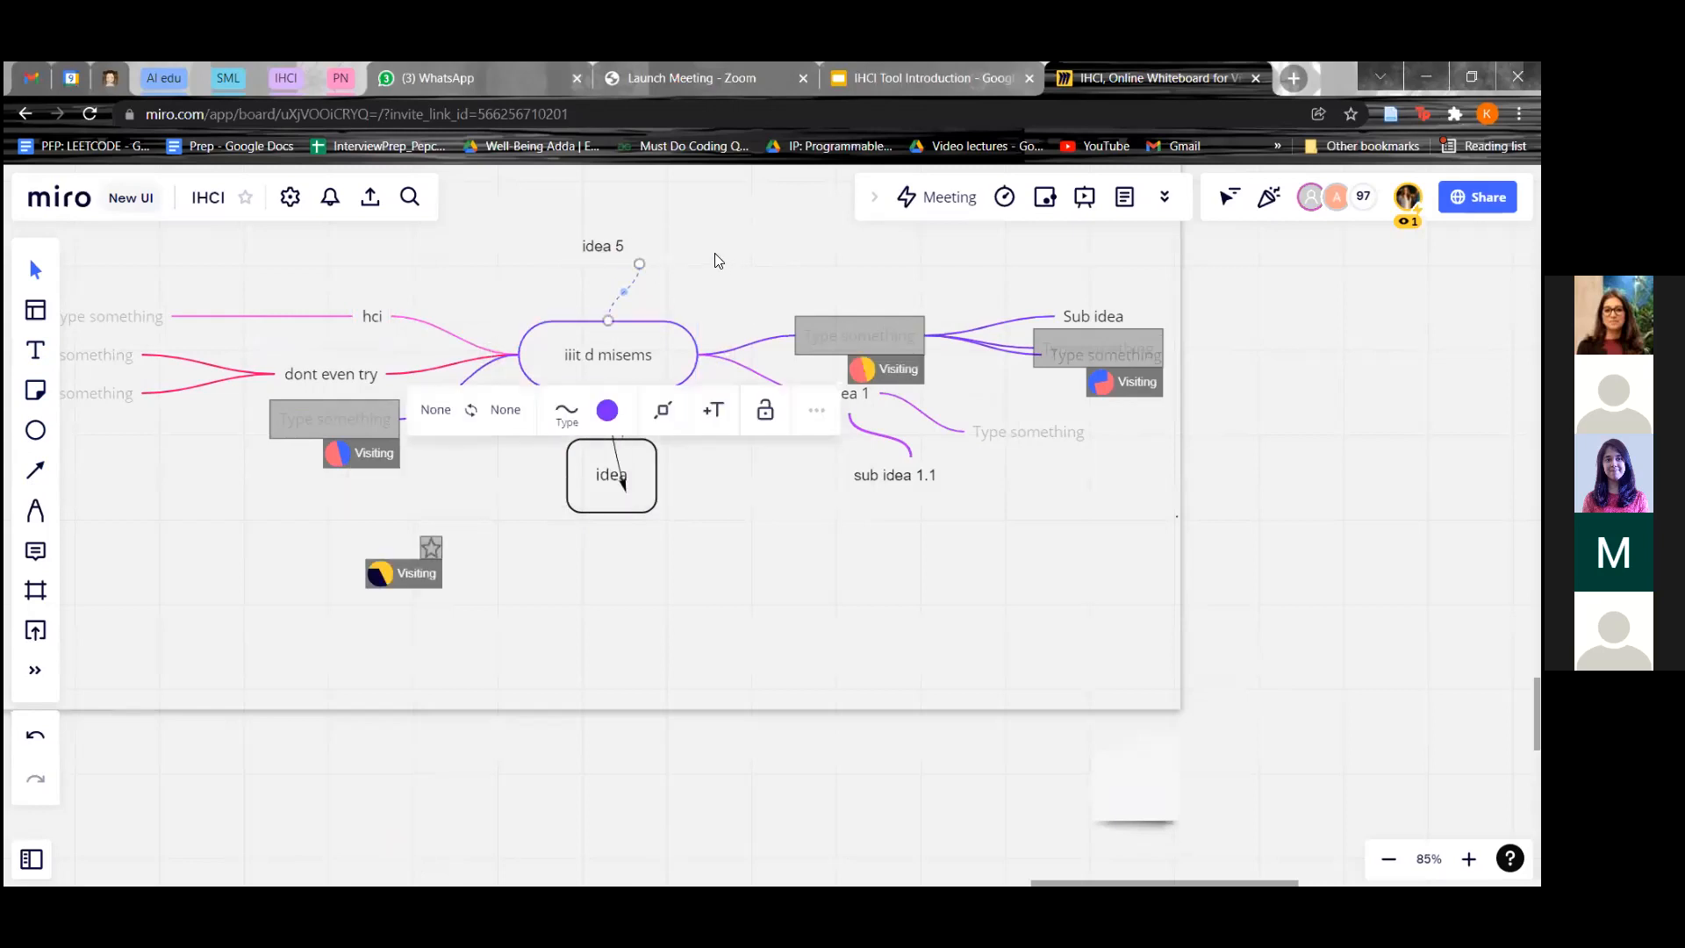
{"action": "left_click", "coordinate": [567, 413]}
{"action": "left_click", "coordinate": [512, 573]}
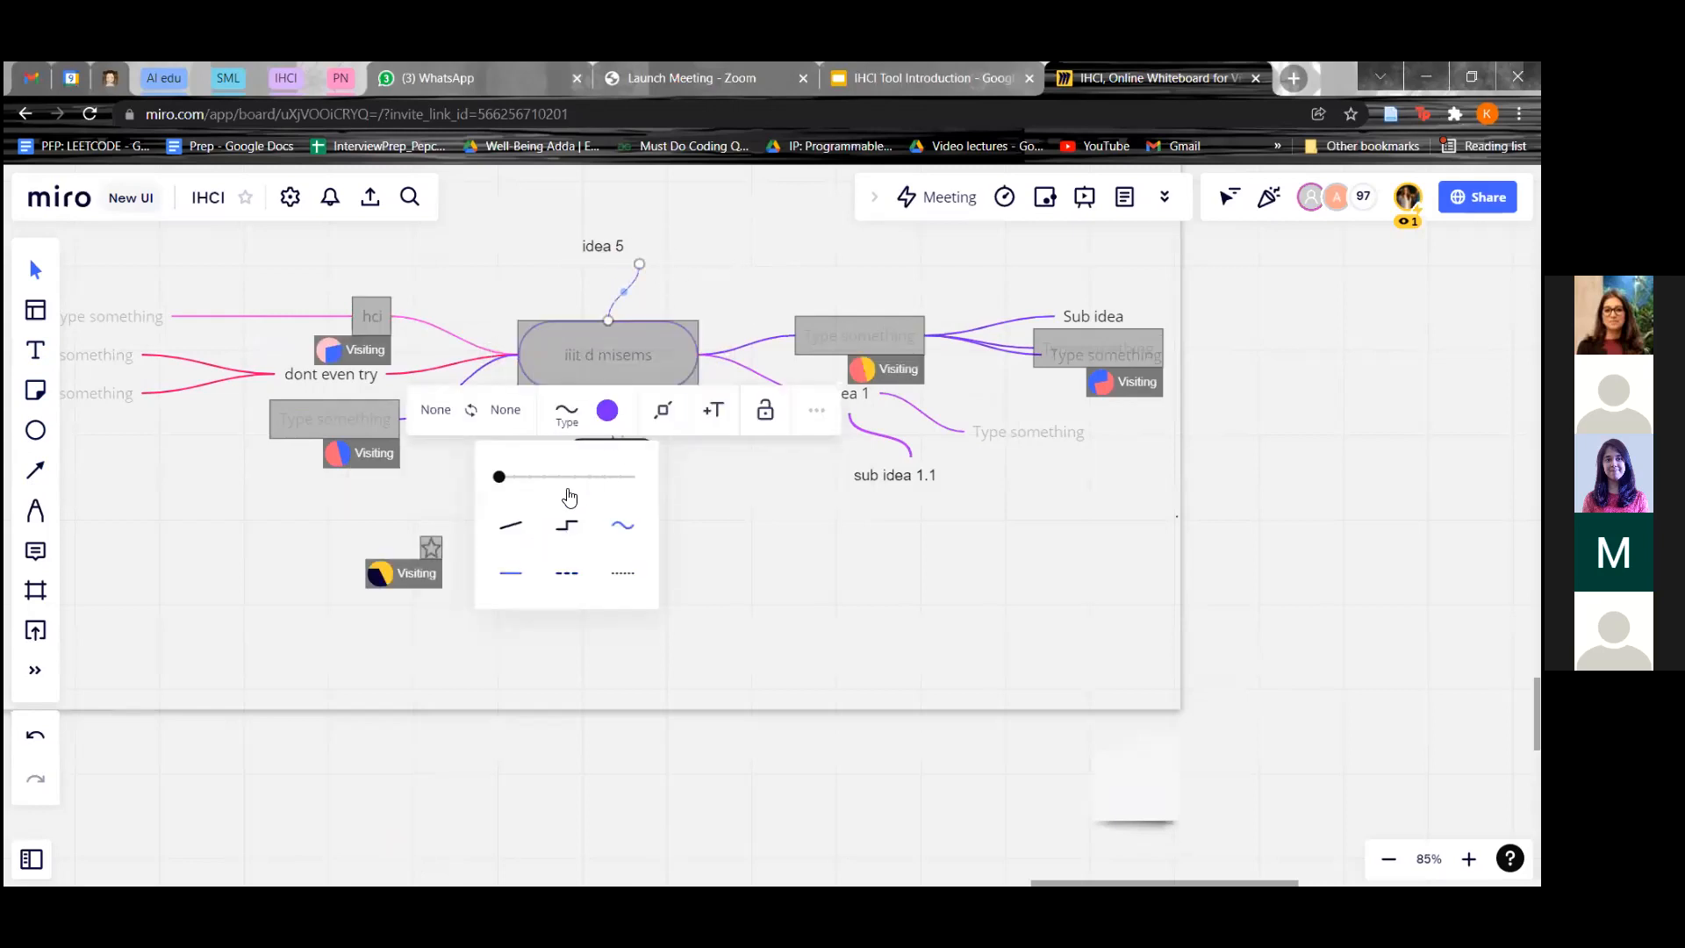
{"action": "left_click", "coordinate": [510, 478]}
{"action": "left_click", "coordinate": [809, 253]}
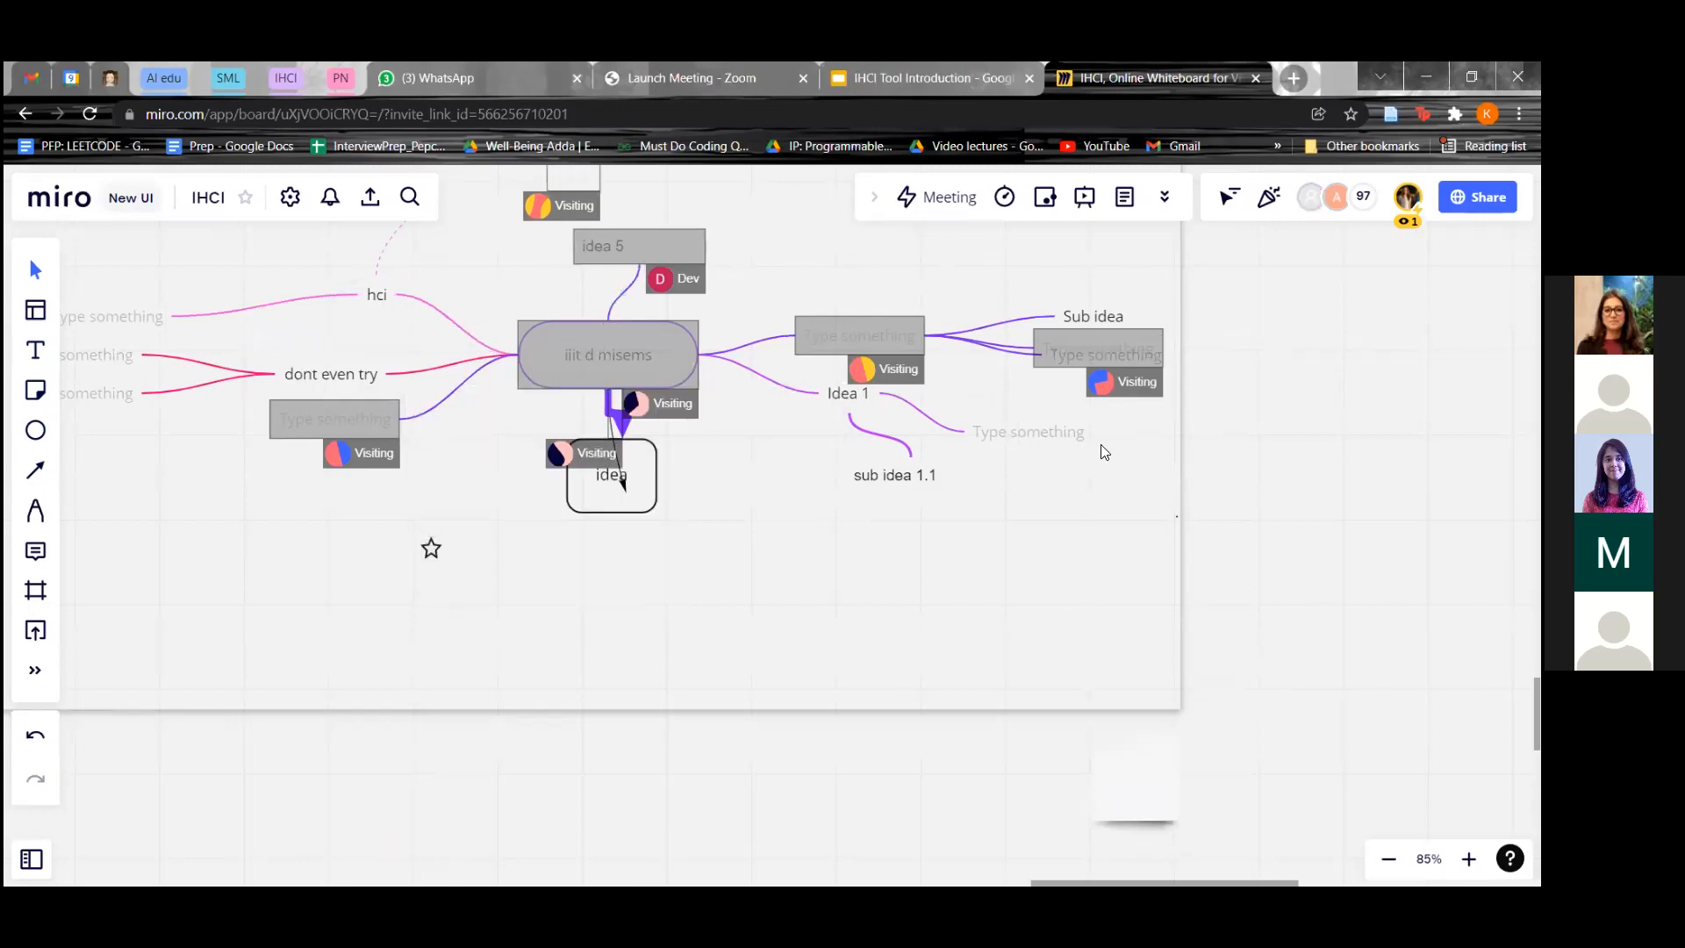
- Delete the blue-note diagram and its connectors from the "Site map: messaging application" frame
{"action": "scroll", "coordinate": [1100, 444], "scroll_direction": "down", "scroll_amount": 3}
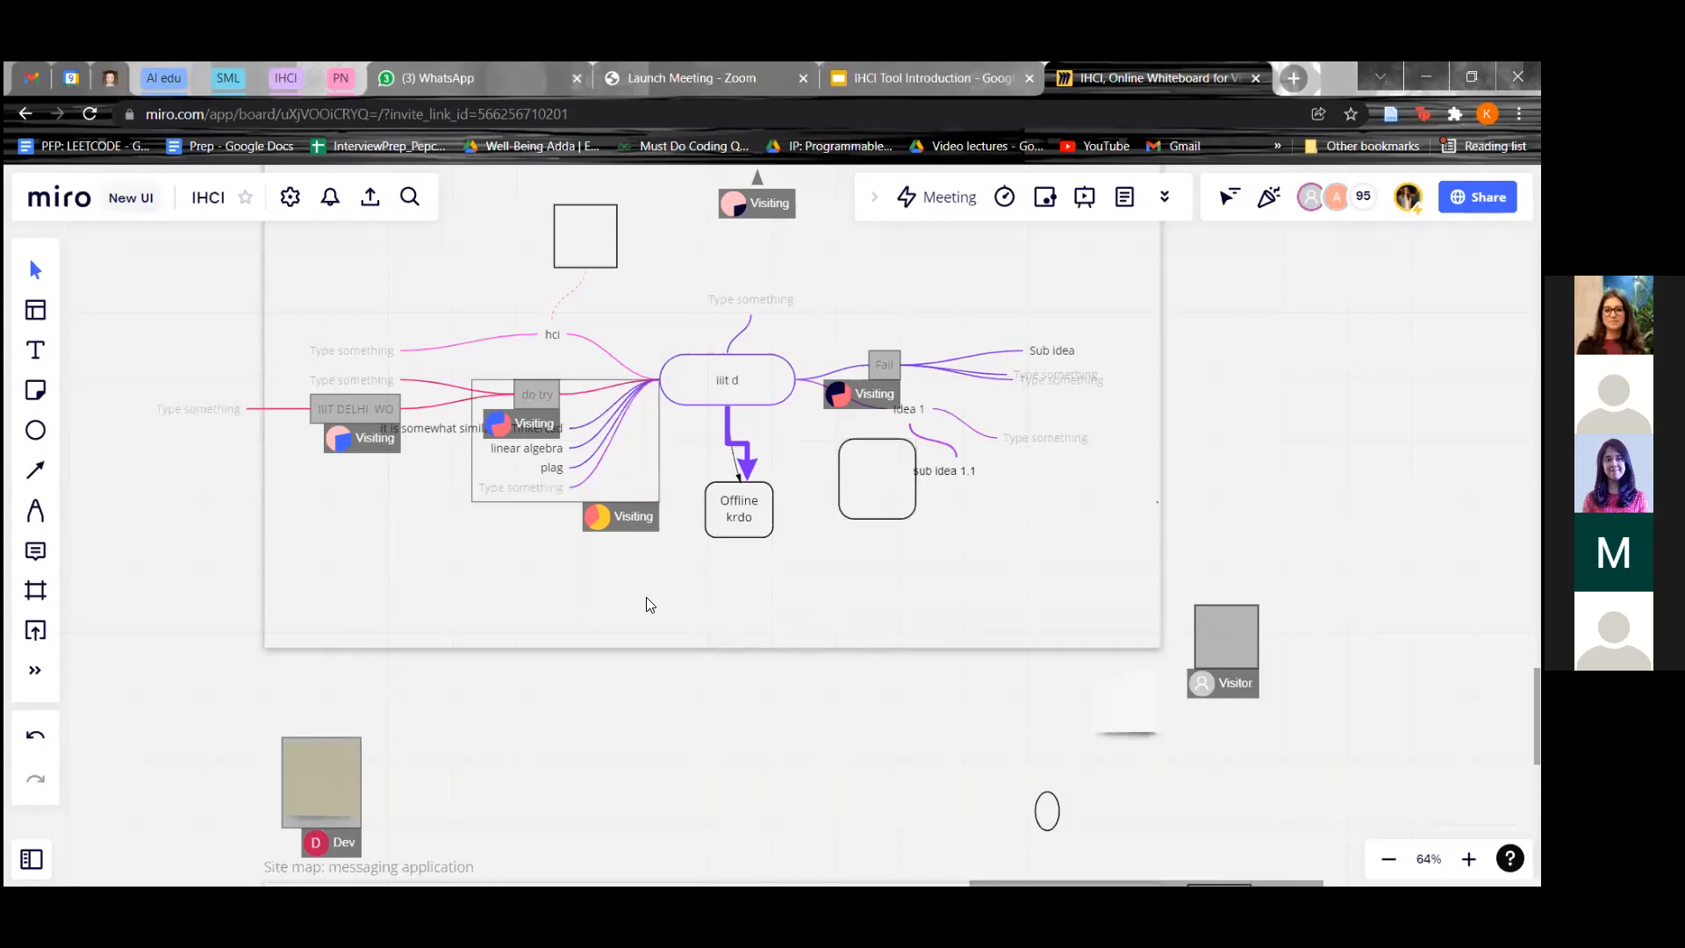
{"action": "scroll", "coordinate": [552, 609], "scroll_direction": "down", "scroll_amount": 3}
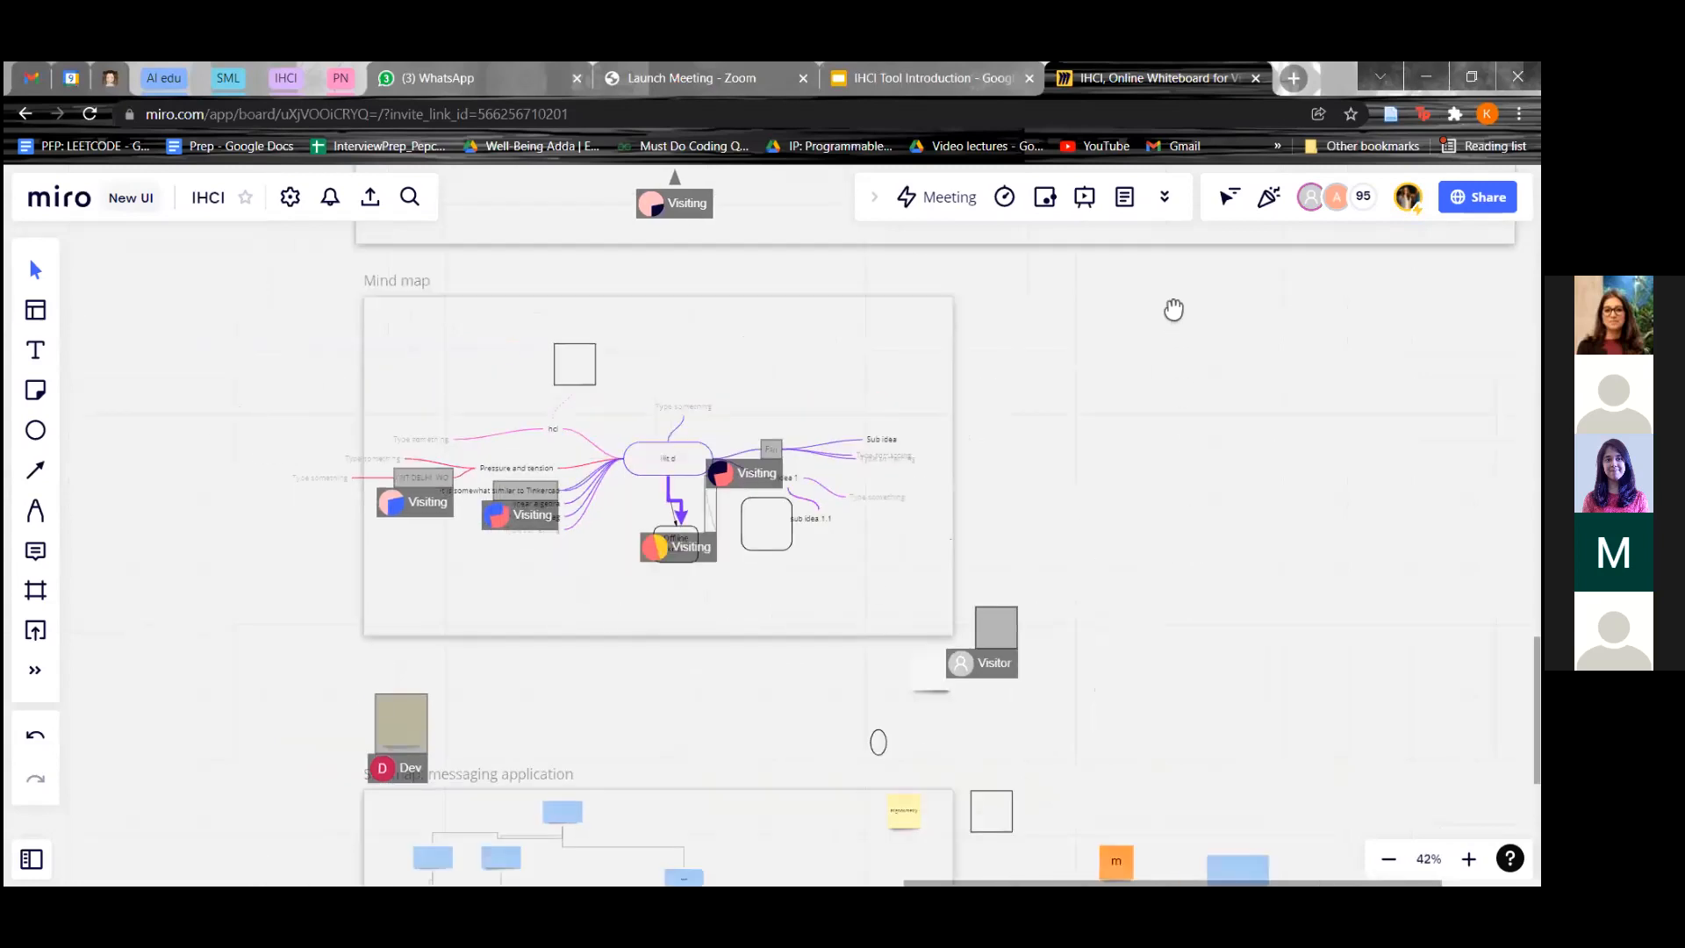
{"action": "scroll", "coordinate": [1075, 468], "scroll_direction": "down", "scroll_amount": 10}
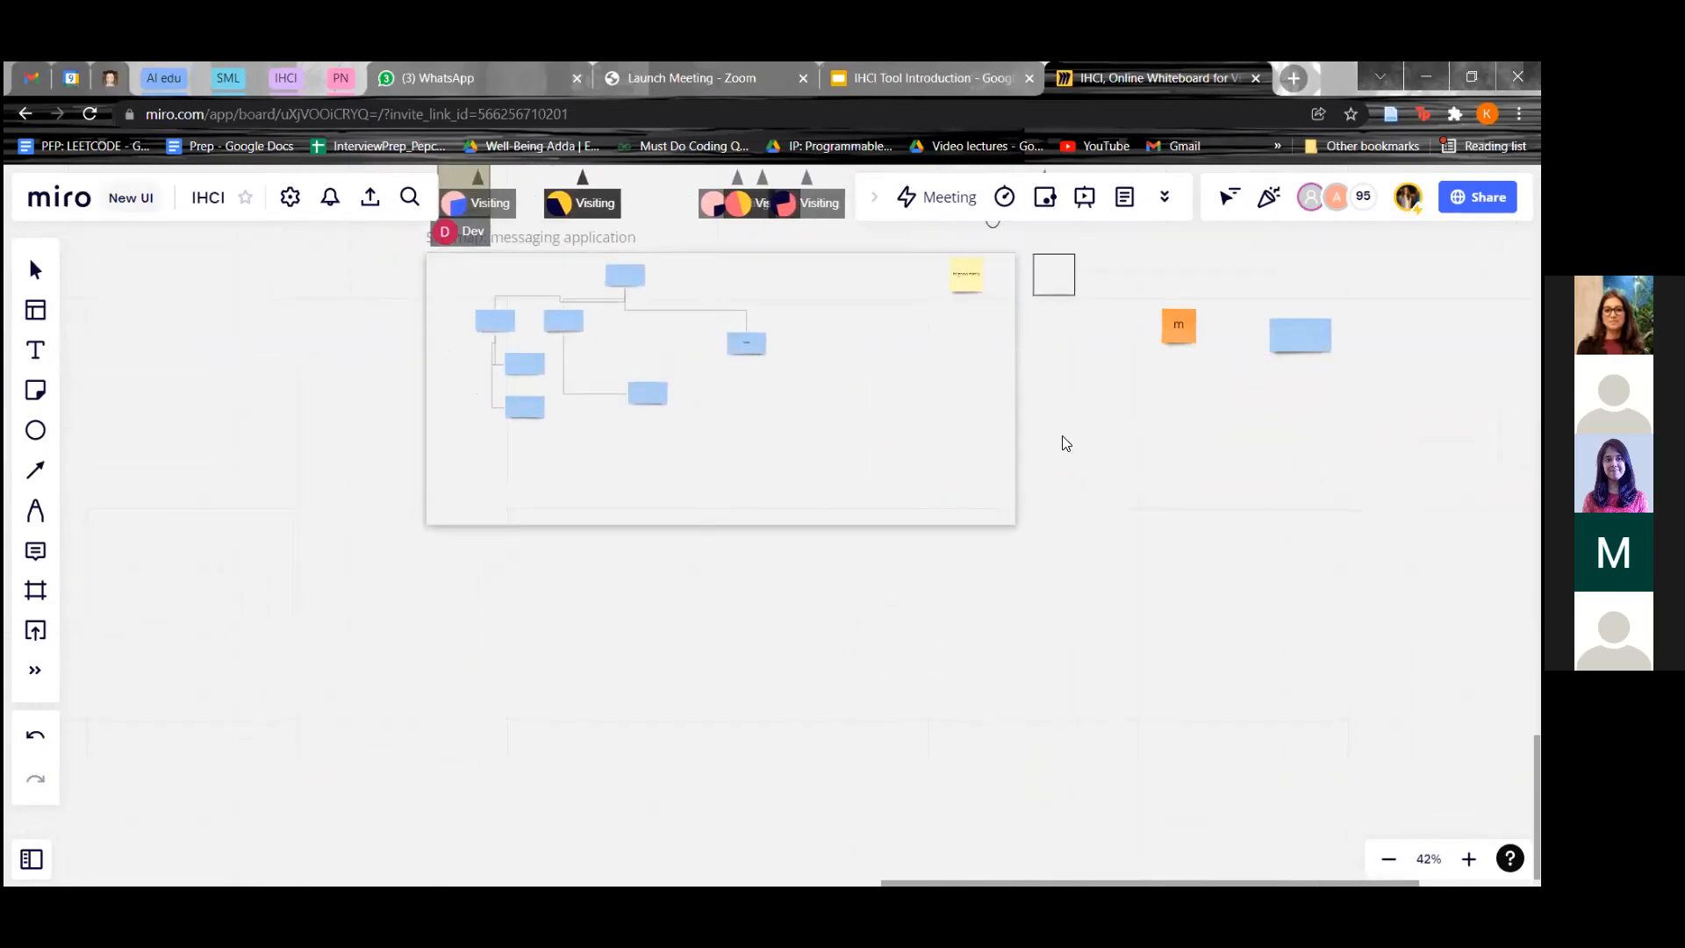
{"action": "scroll", "coordinate": [1063, 435], "scroll_direction": "up", "scroll_amount": 3}
{"action": "scroll", "coordinate": [1127, 394], "scroll_direction": "up", "scroll_amount": 1}
{"action": "left_click_drag", "start_coordinate": [1127, 395], "coordinate": [1105, 533]}
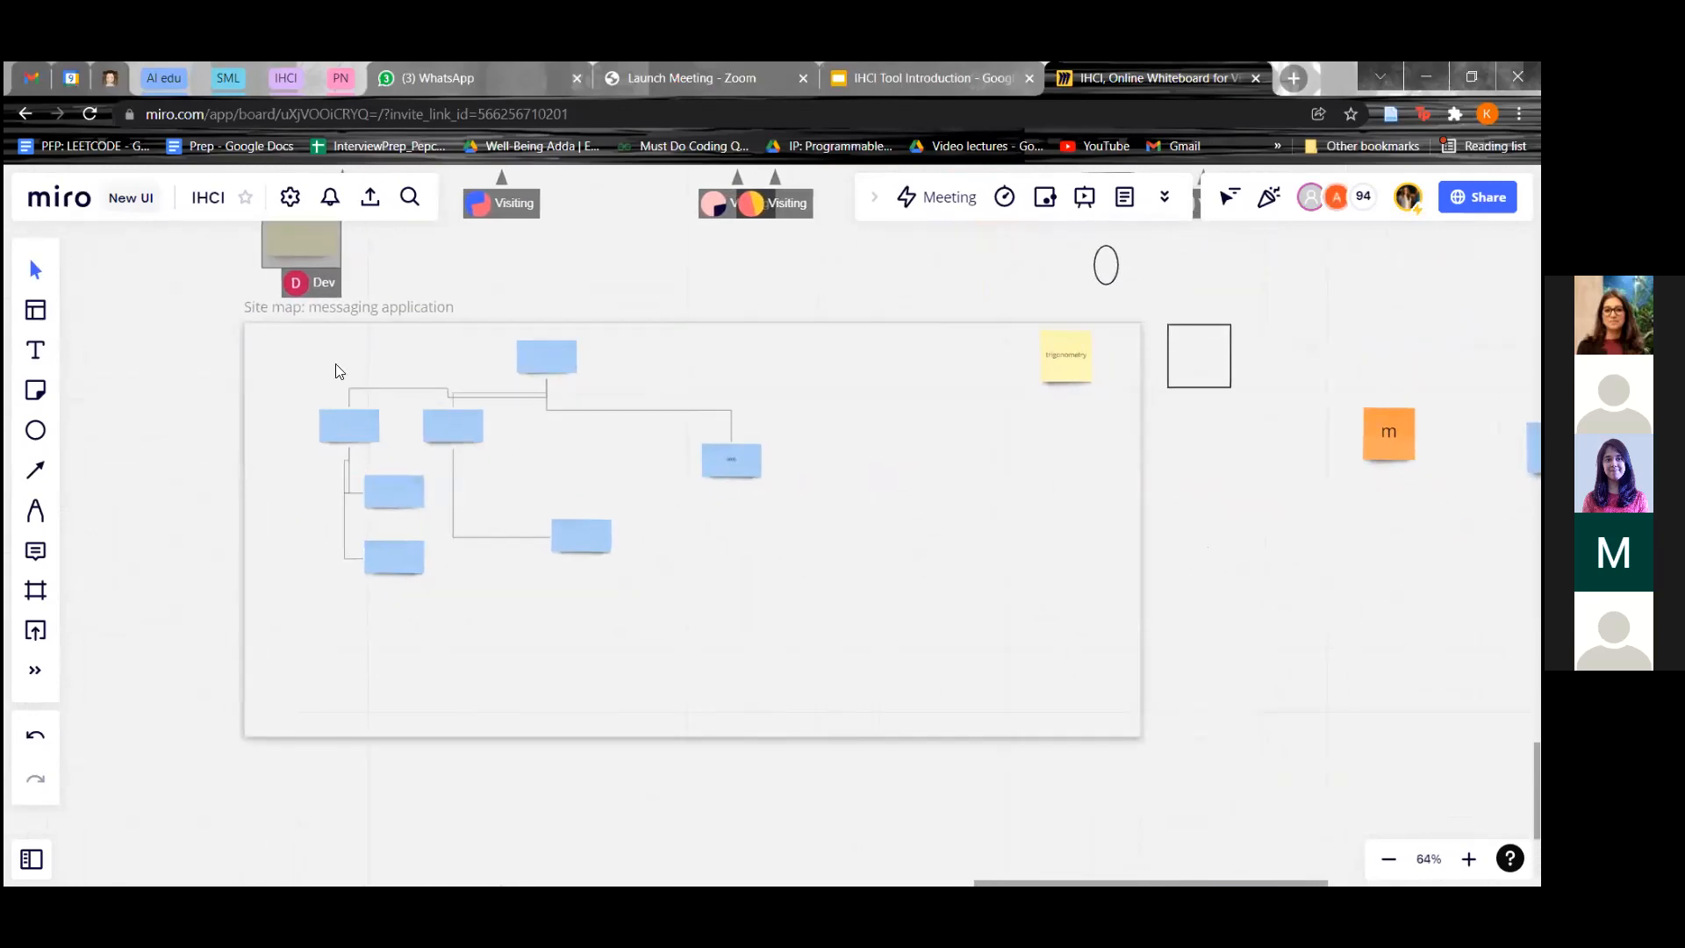
{"action": "left_click_drag", "start_coordinate": [313, 348], "coordinate": [834, 646]}
{"action": "key", "text": "Delete"}
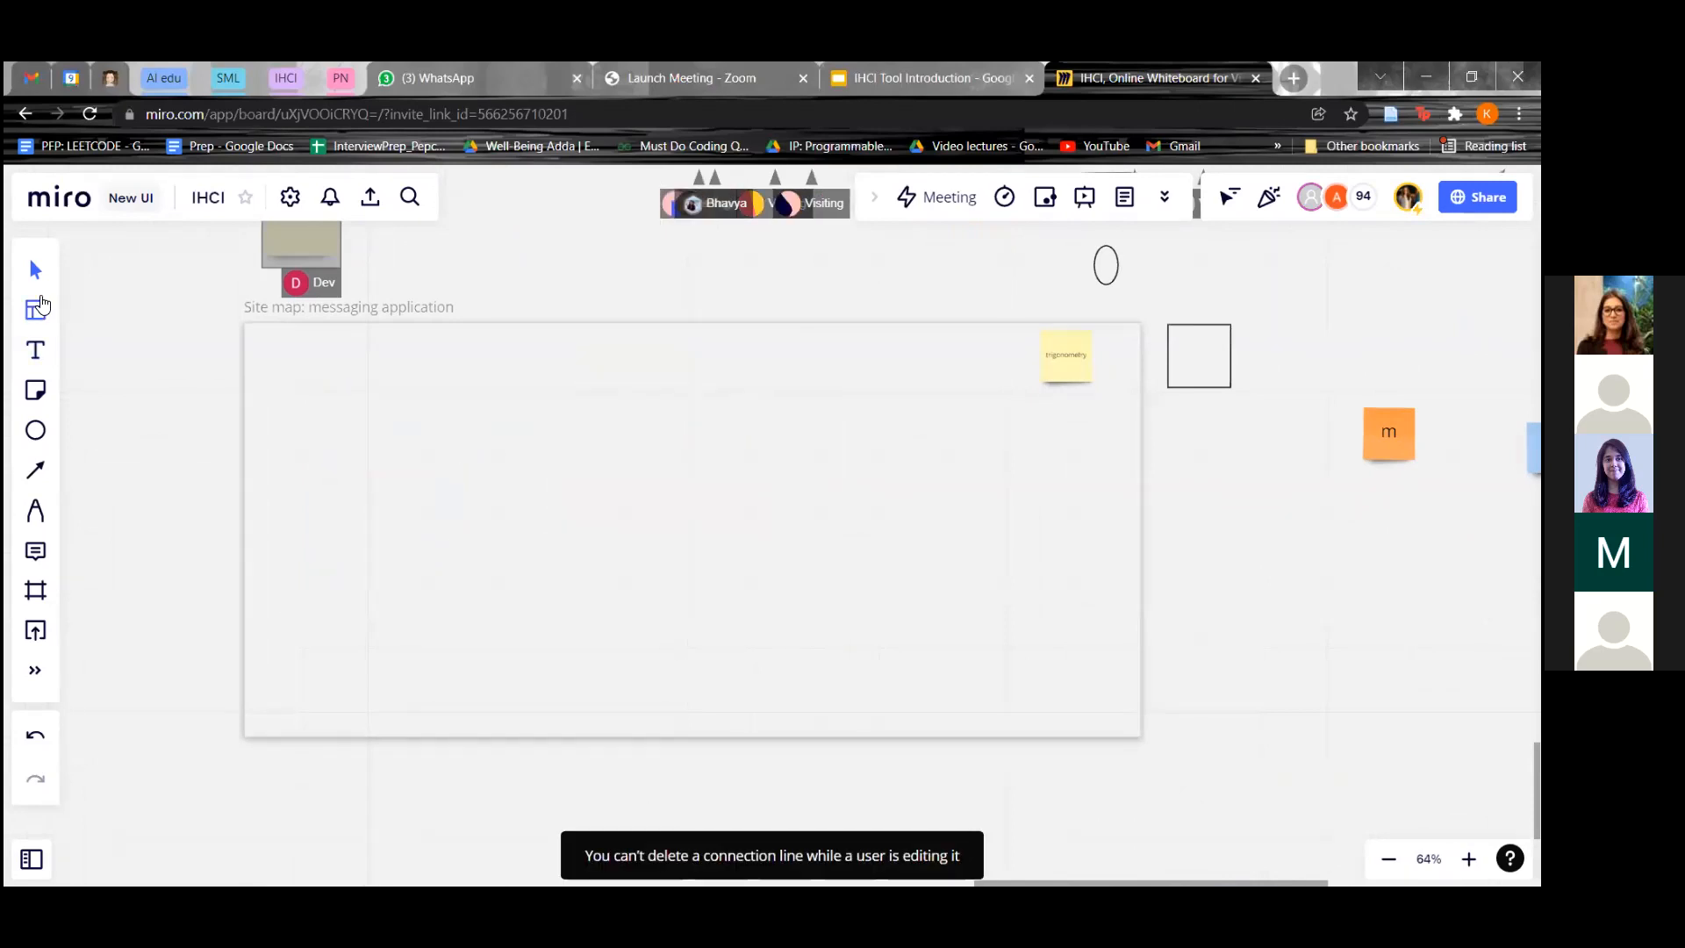
- Try to open the template library twice, closing it after each attempt
{"action": "left_click", "coordinate": [35, 309]}
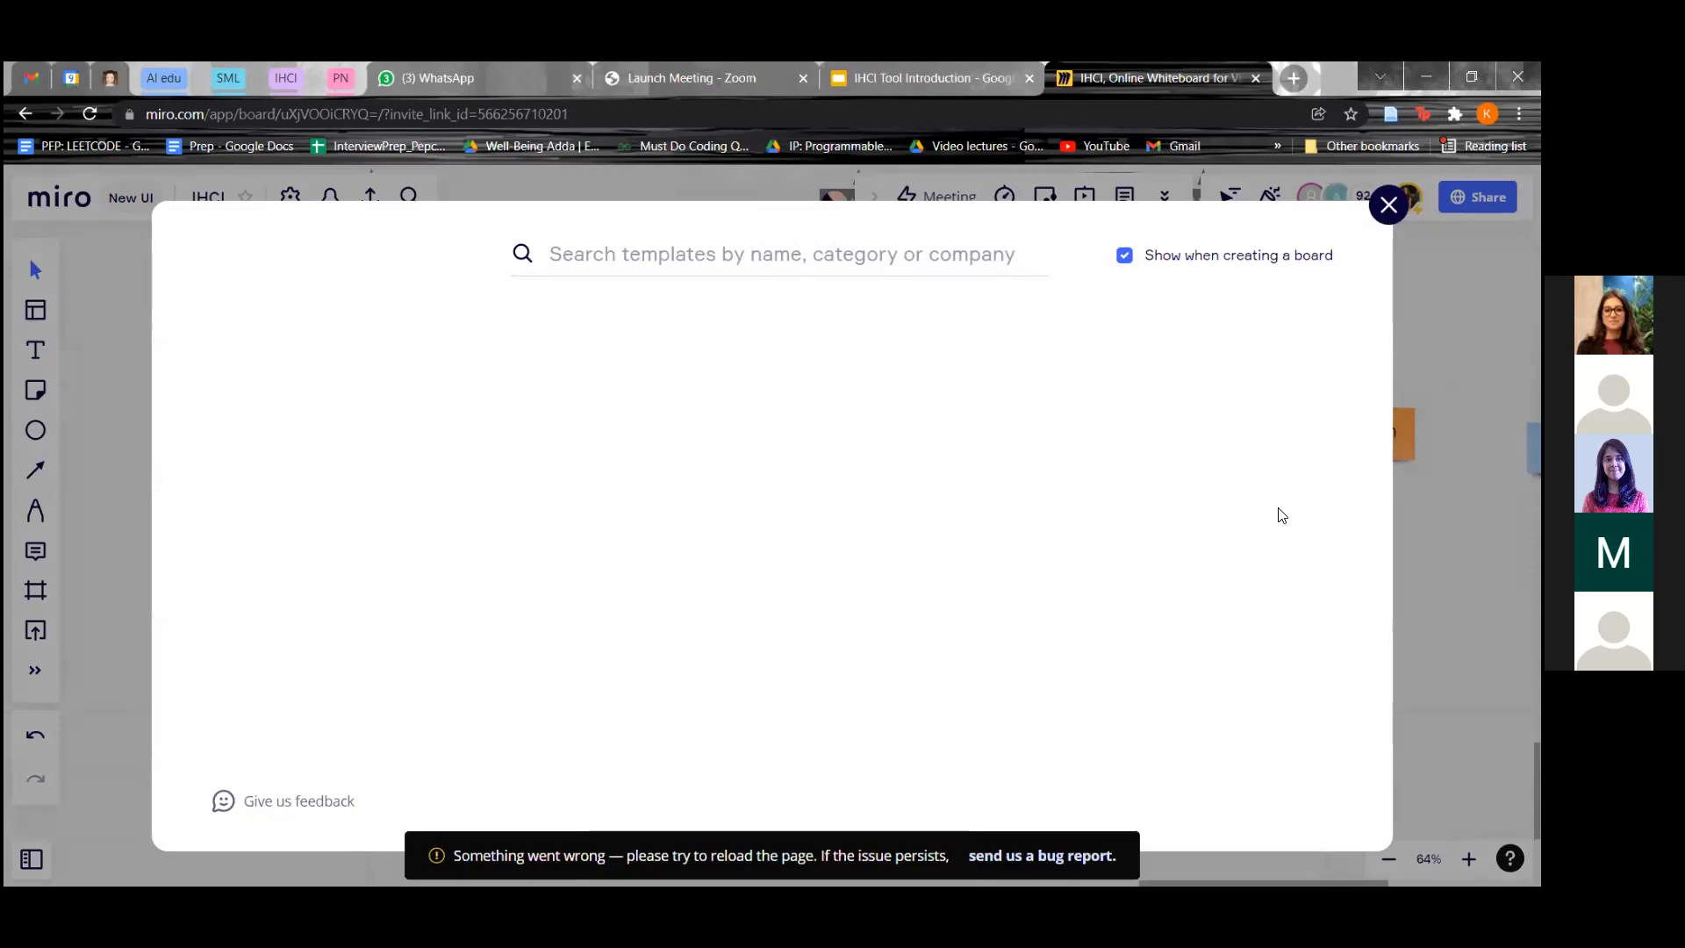
{"action": "left_click", "coordinate": [1385, 207]}
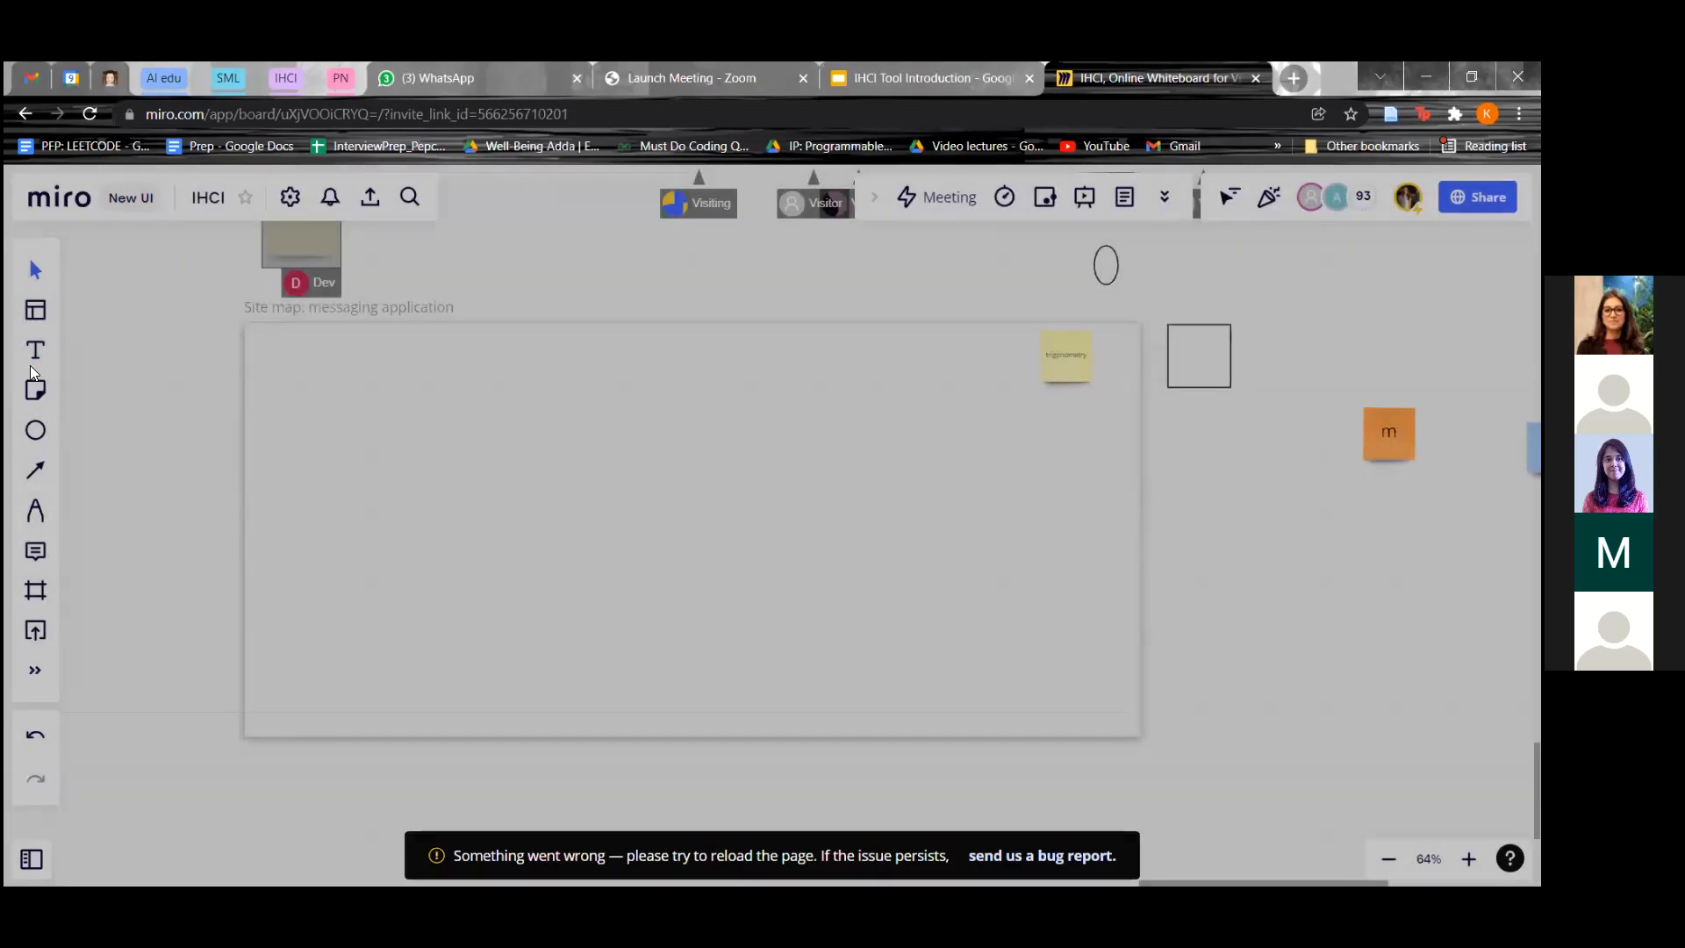
{"action": "left_click", "coordinate": [35, 309]}
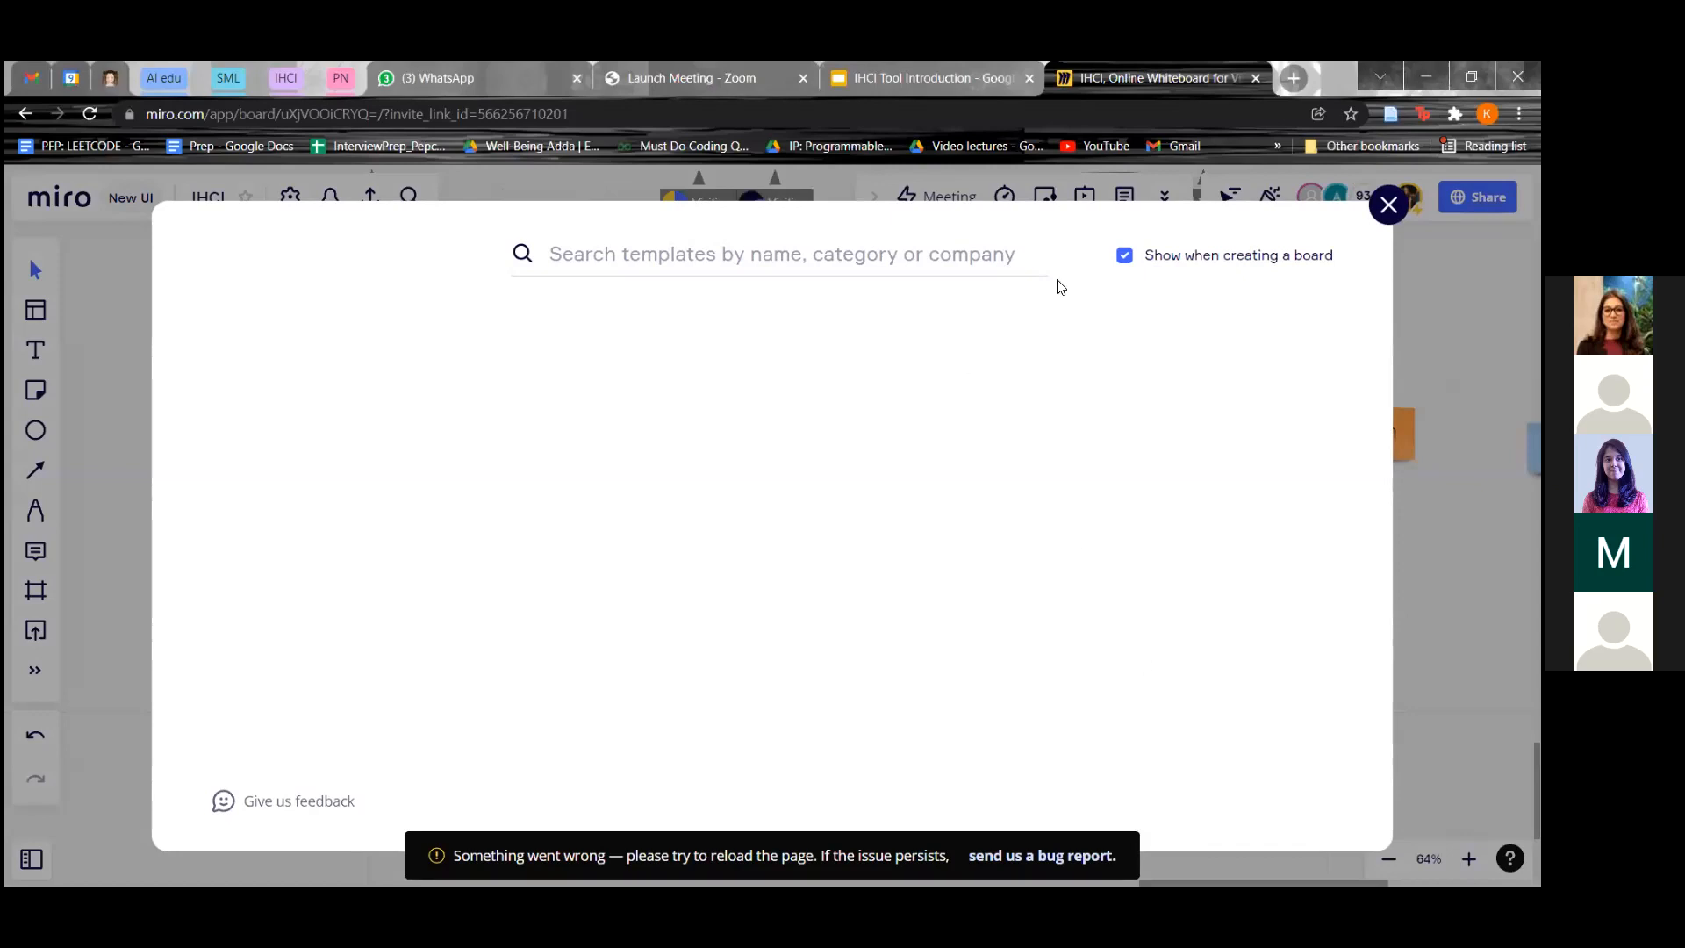
{"action": "left_click", "coordinate": [1388, 206]}
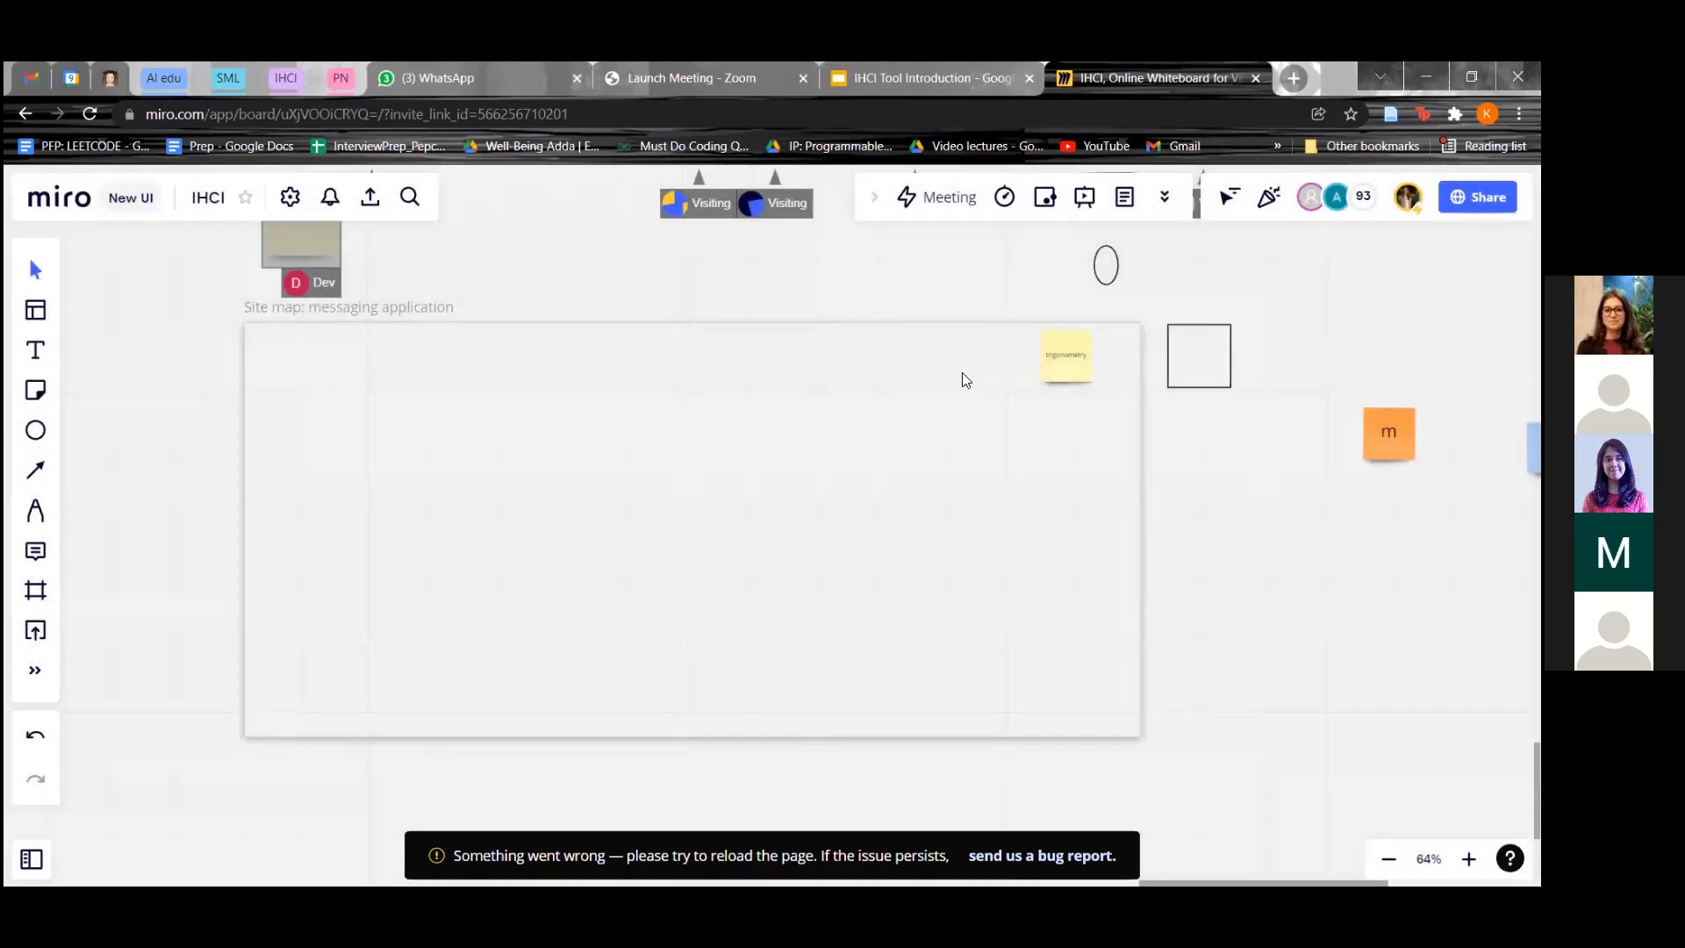
{"action": "scroll", "coordinate": [962, 374], "scroll_direction": "down", "scroll_amount": 3}
{"action": "scroll", "coordinate": [947, 361], "scroll_direction": "up", "scroll_amount": 3}
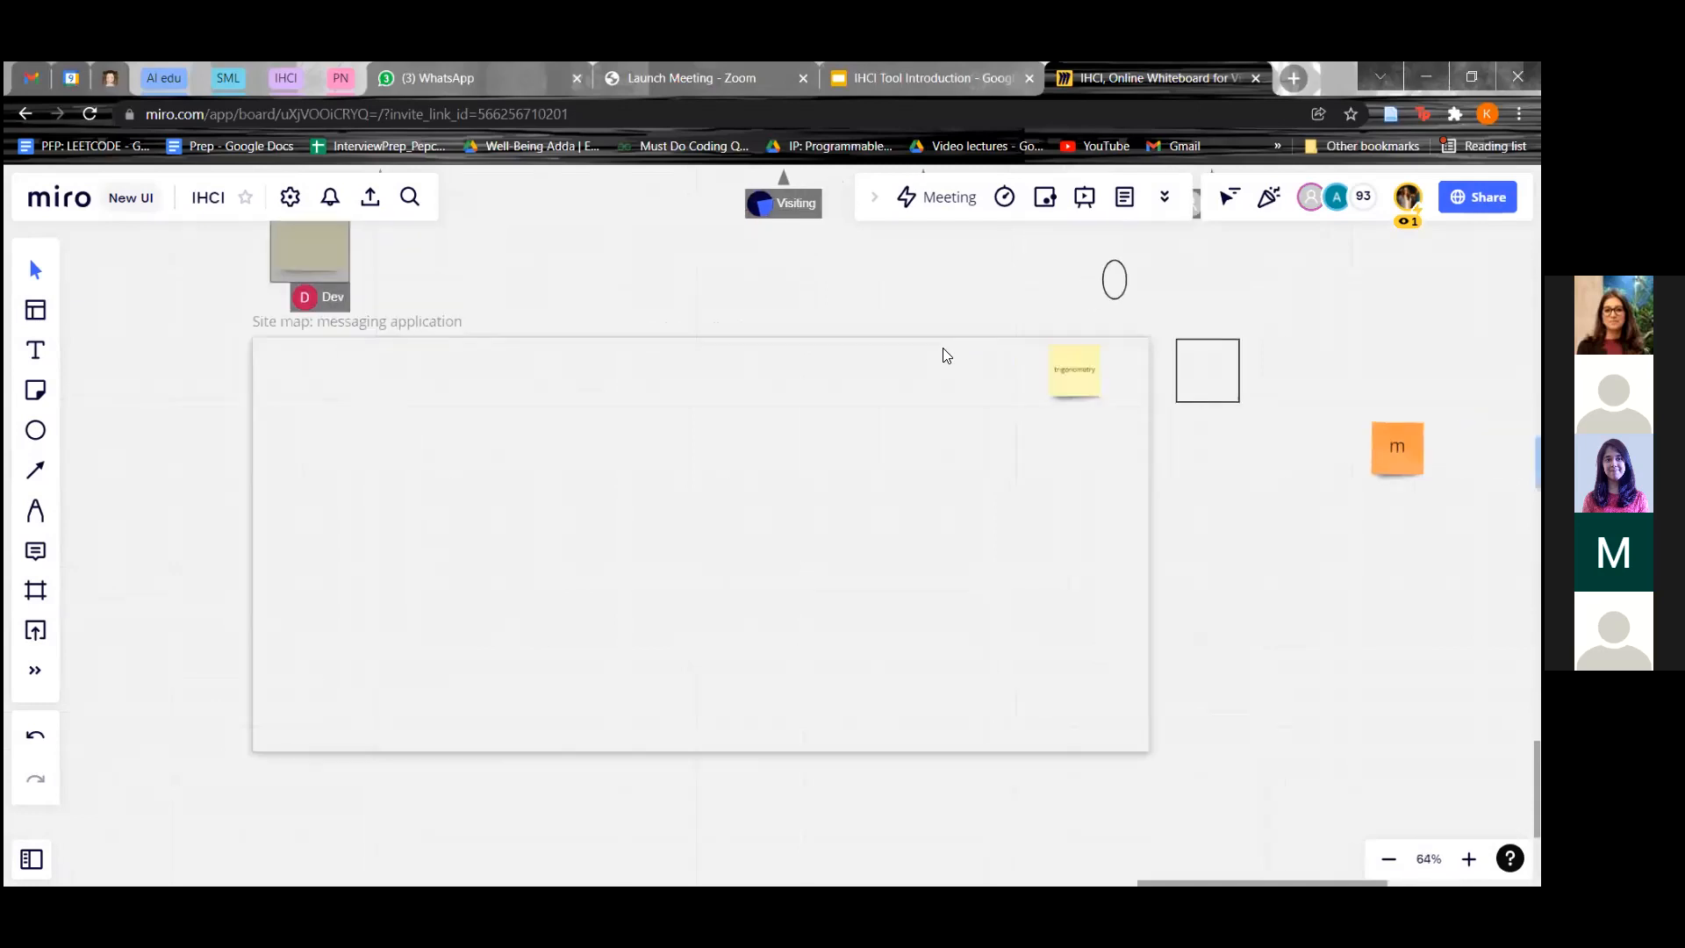
- Insert the Sitemap template from the Mapping & Diagramming templates onto the board
{"action": "left_click", "coordinate": [35, 310]}
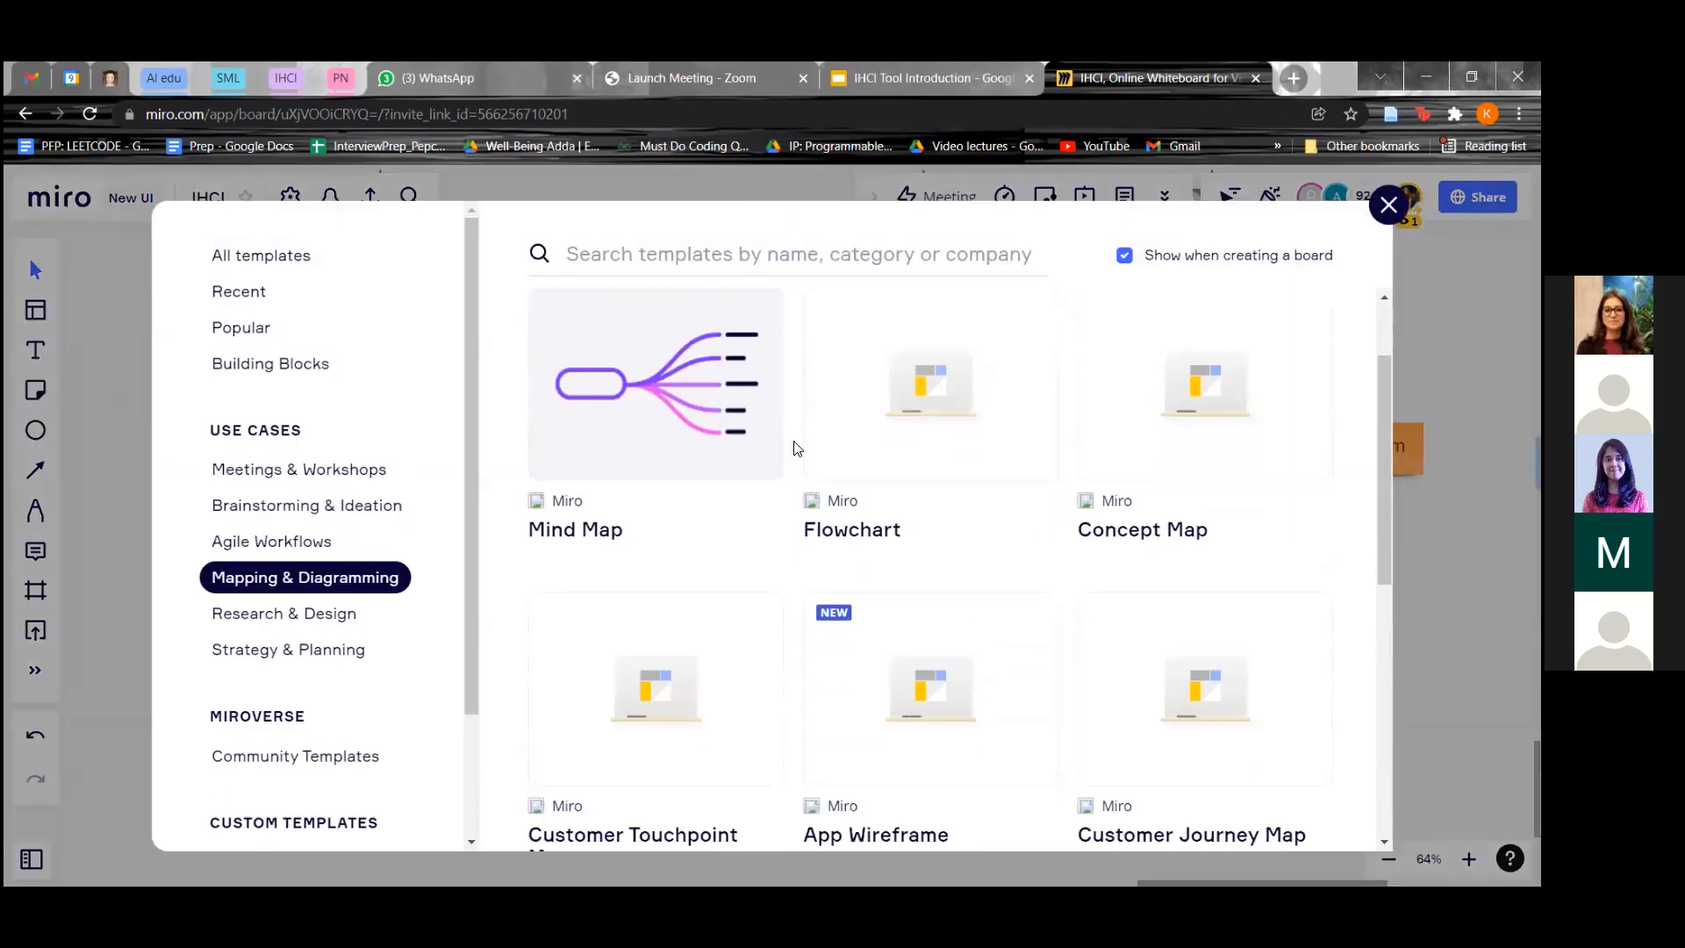
{"action": "scroll", "coordinate": [824, 426], "scroll_direction": "down", "scroll_amount": 1}
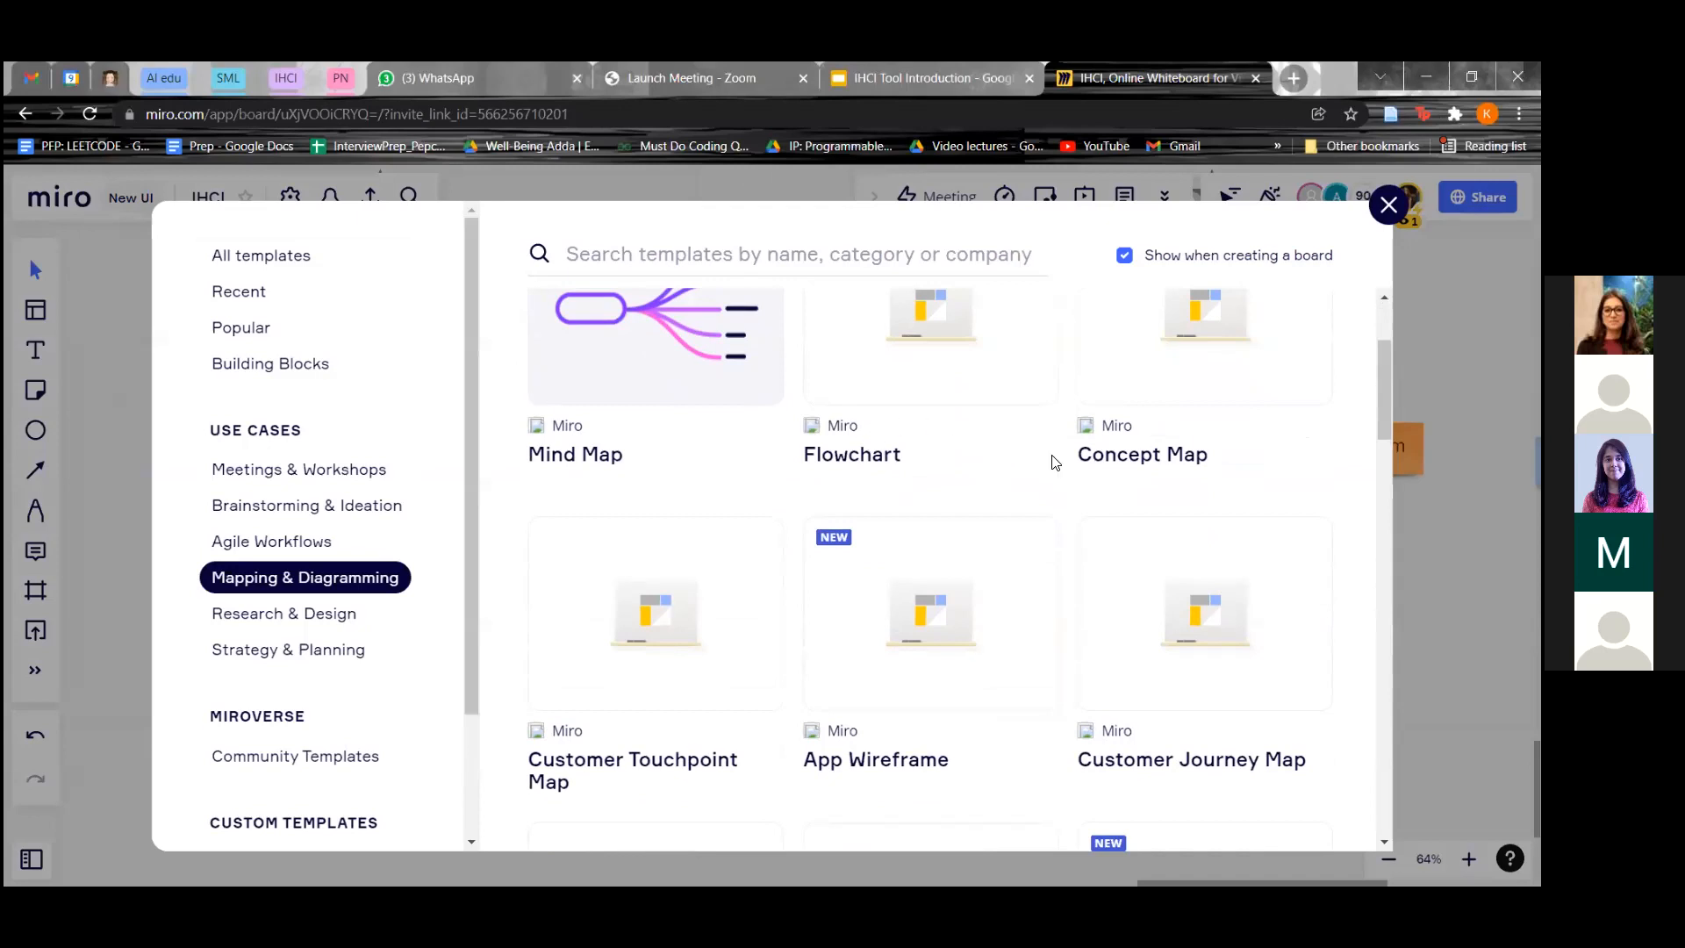
{"action": "scroll", "coordinate": [1050, 461], "scroll_direction": "down", "scroll_amount": 4}
{"action": "scroll", "coordinate": [1035, 485], "scroll_direction": "down", "scroll_amount": 7}
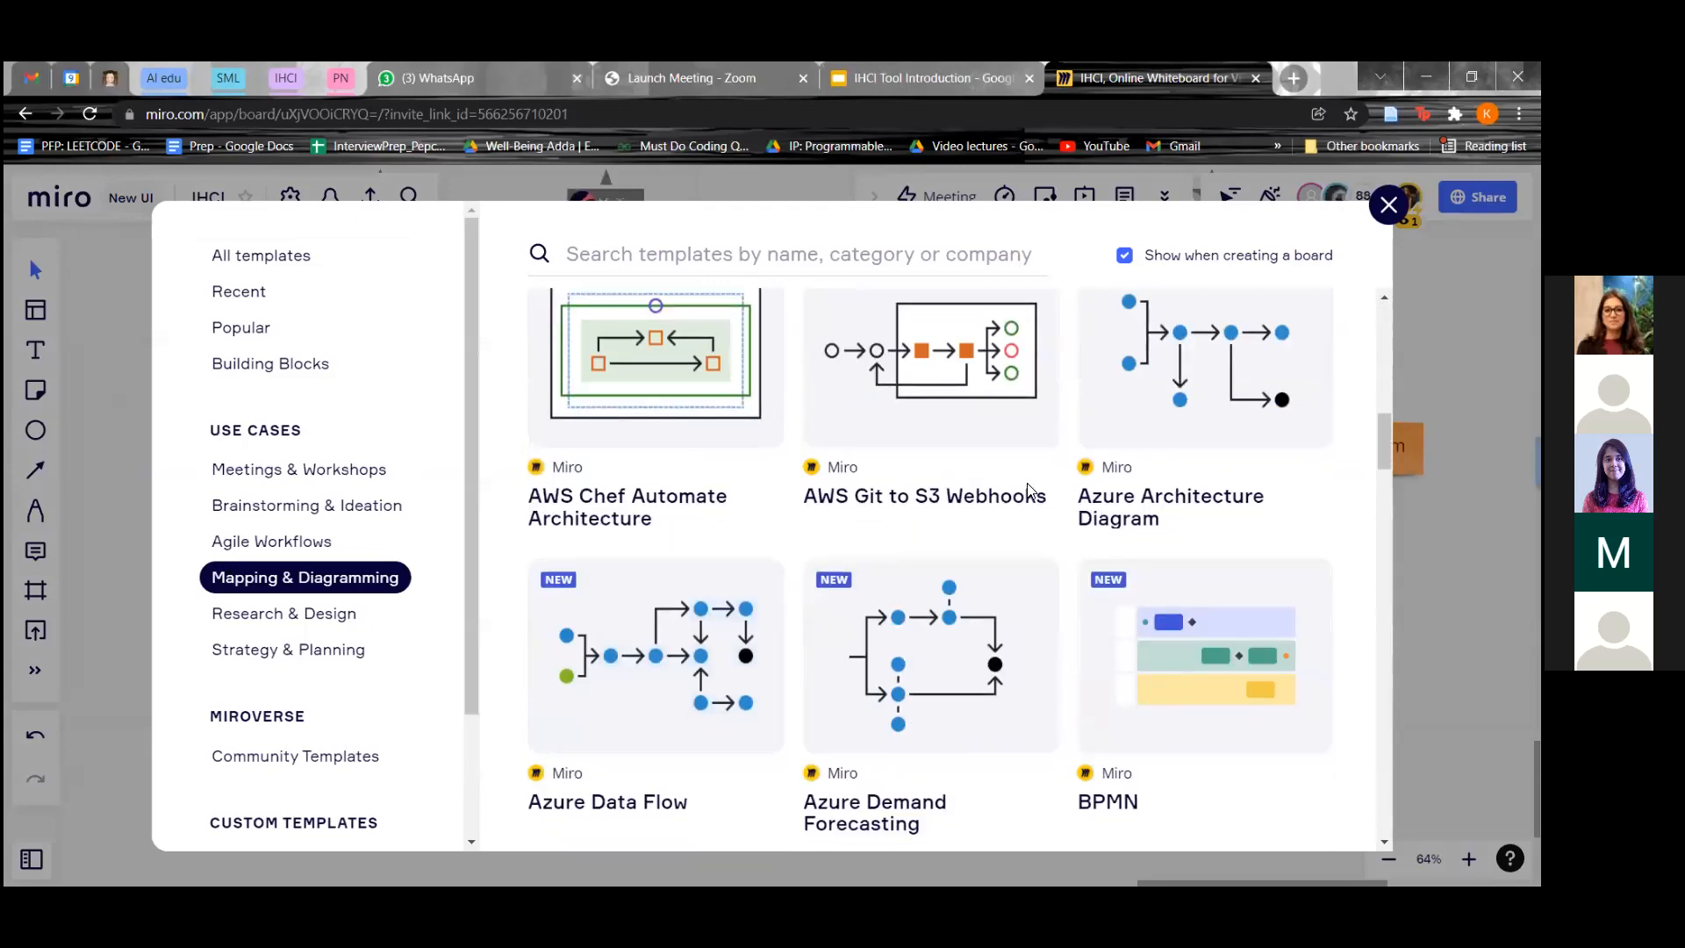
{"action": "scroll", "coordinate": [1031, 490], "scroll_direction": "down", "scroll_amount": 9}
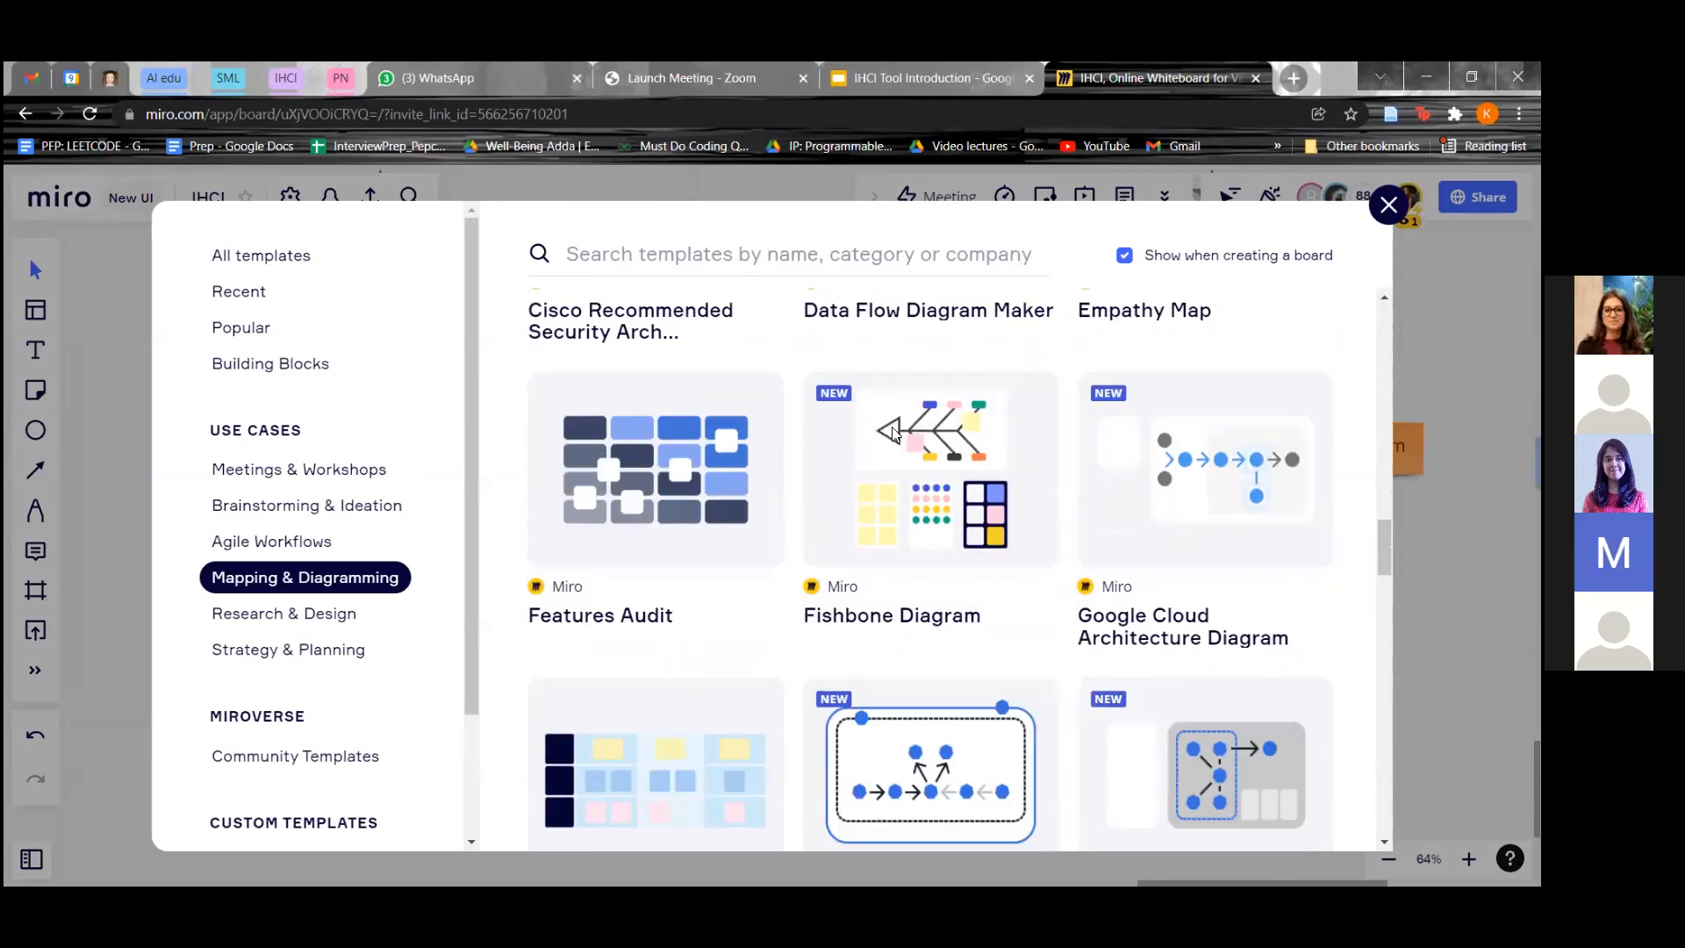
{"action": "scroll", "coordinate": [789, 358], "scroll_direction": "down", "scroll_amount": 5}
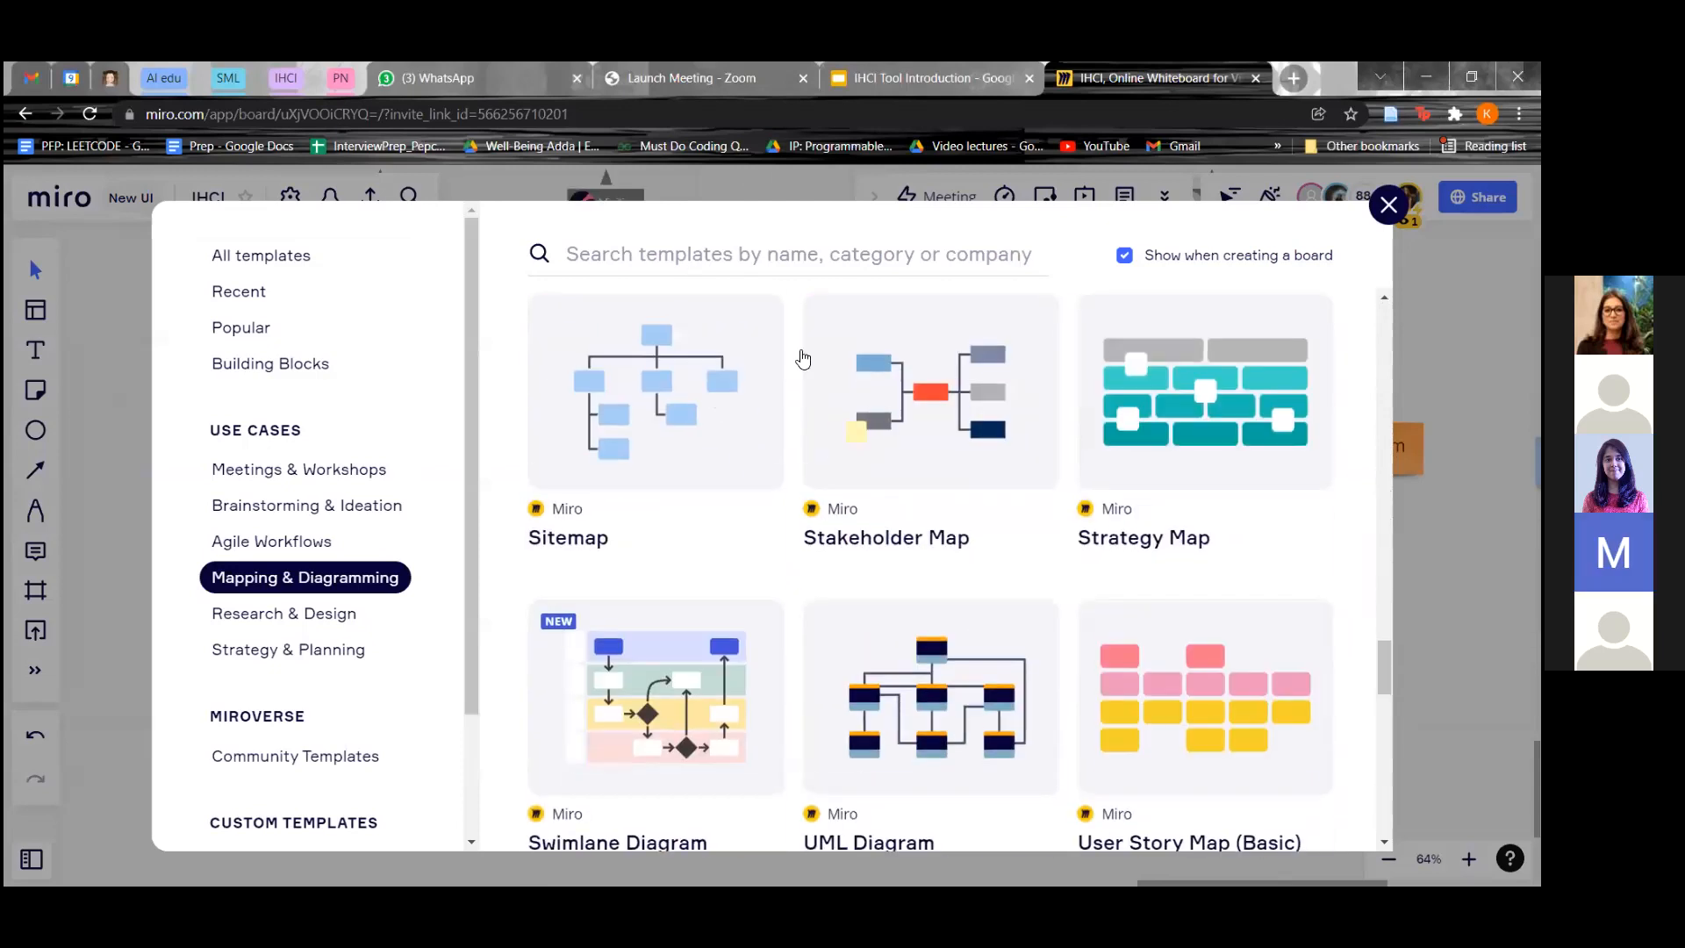
{"action": "left_click", "coordinate": [637, 427]}
{"action": "left_click", "coordinate": [332, 555]}
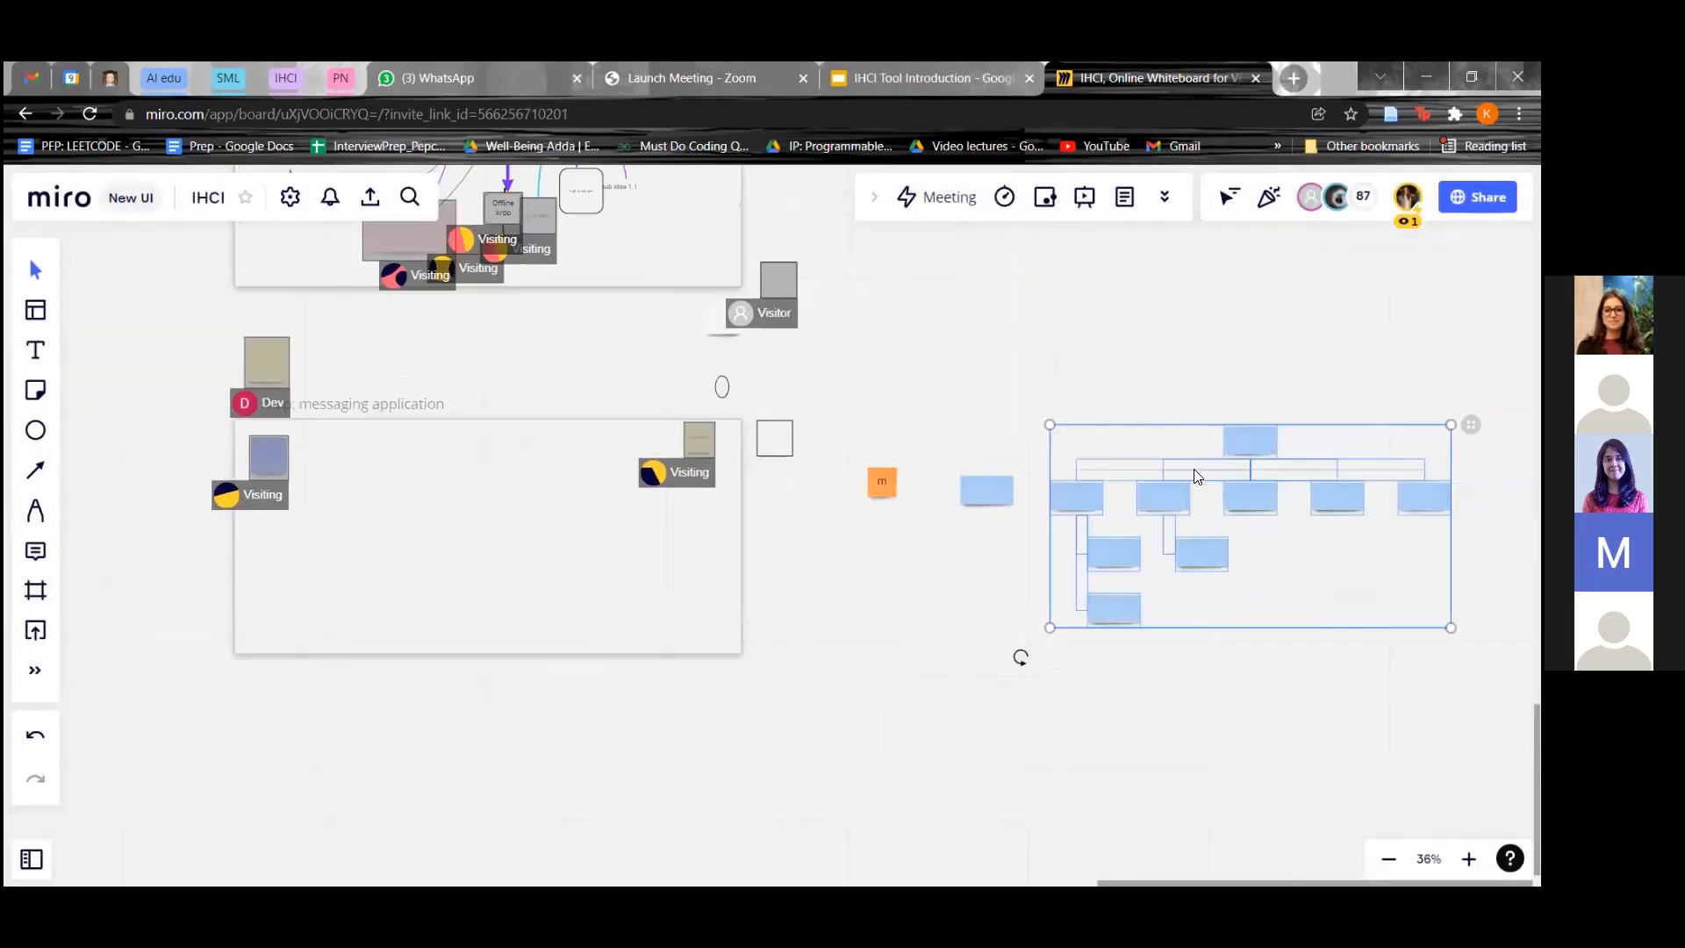
- Move the inserted sitemap diagram into the "Site map: messaging application" frame
{"action": "left_click_drag", "start_coordinate": [1246, 444], "coordinate": [481, 456]}
{"action": "scroll", "coordinate": [470, 526], "scroll_direction": "up", "scroll_amount": 5}
{"action": "left_click", "coordinate": [1116, 537]}
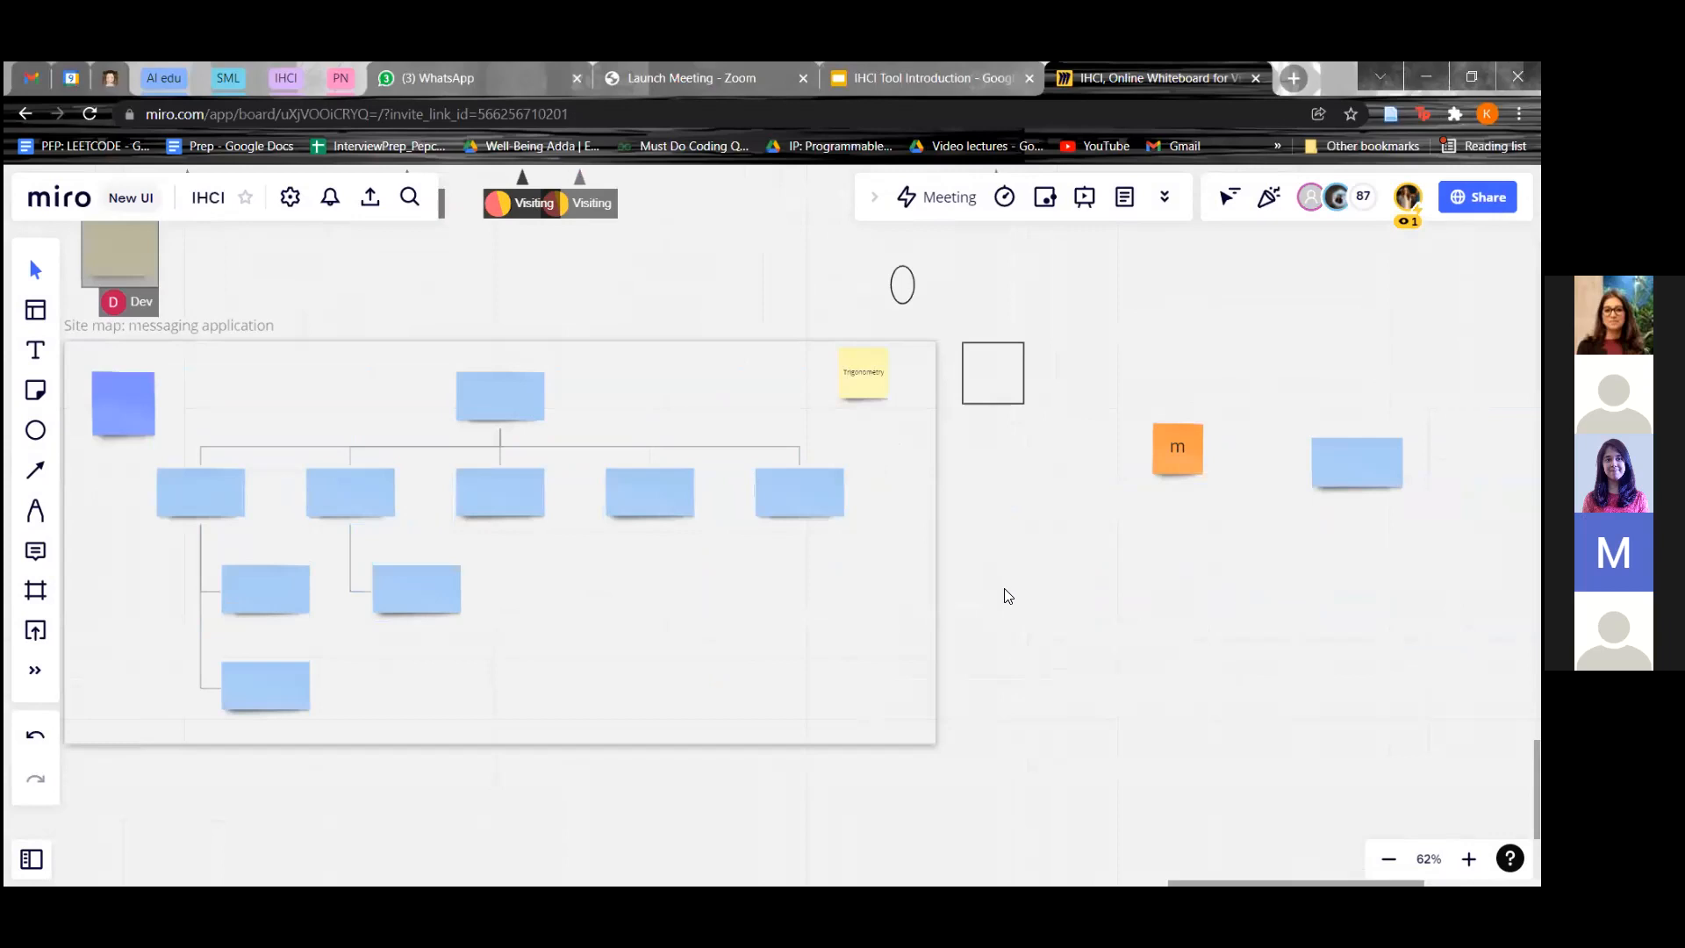
{"action": "left_click_drag", "start_coordinate": [997, 594], "coordinate": [1279, 556]}
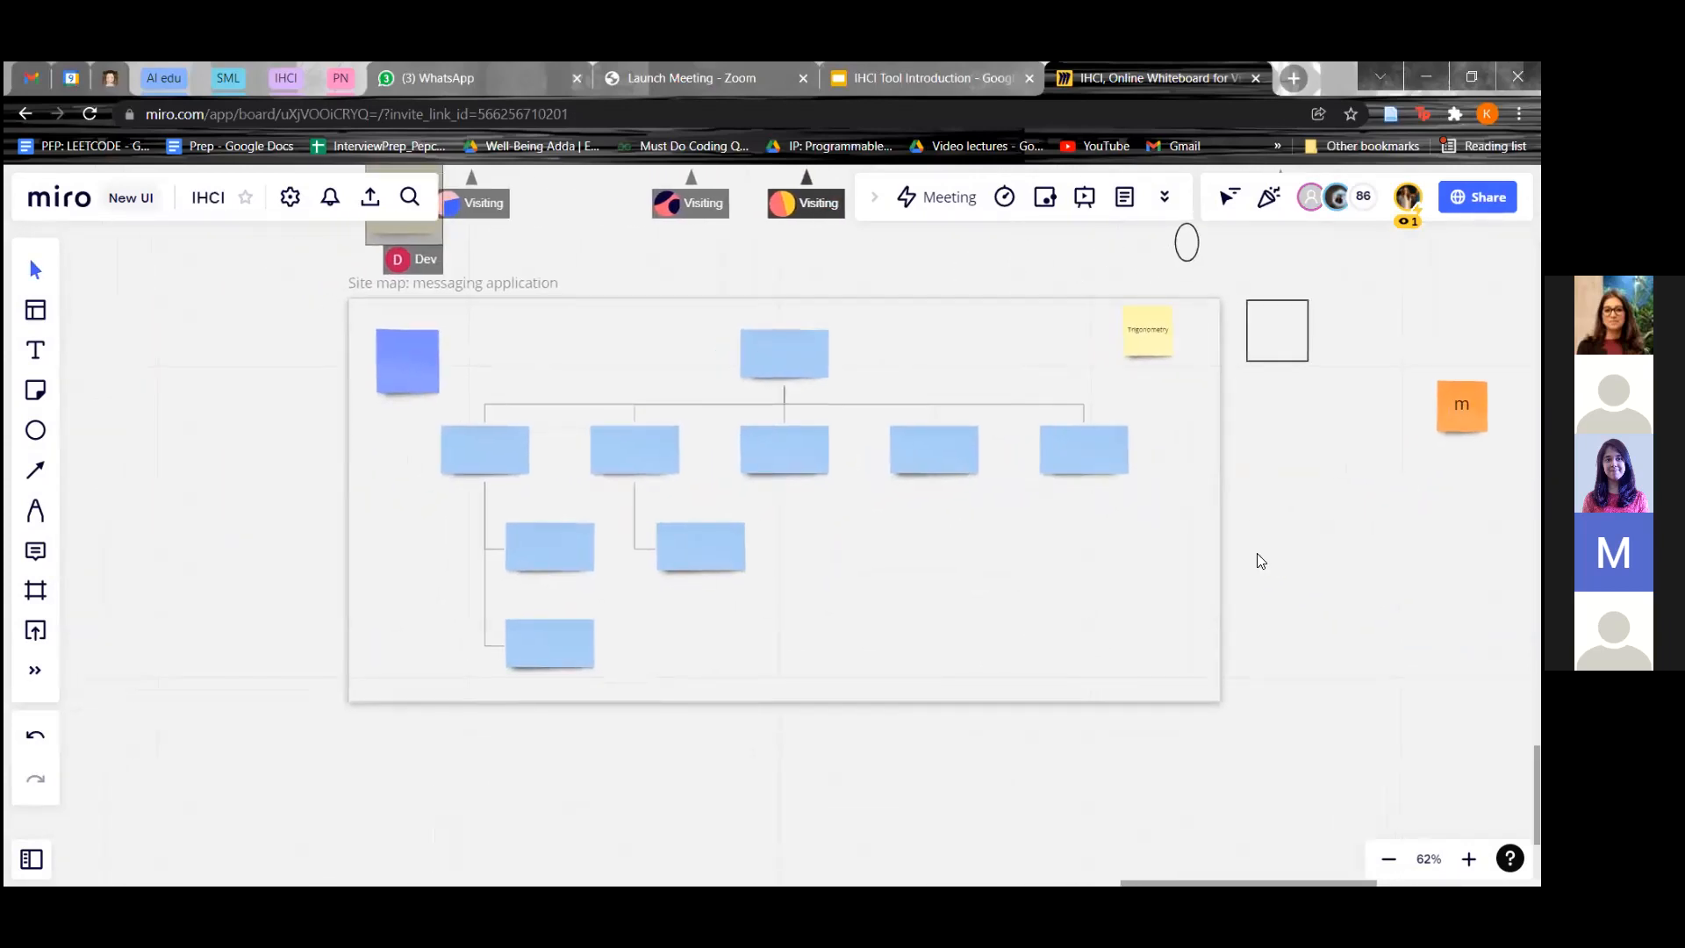
{"action": "scroll", "coordinate": [981, 545], "scroll_direction": "up", "scroll_amount": 2}
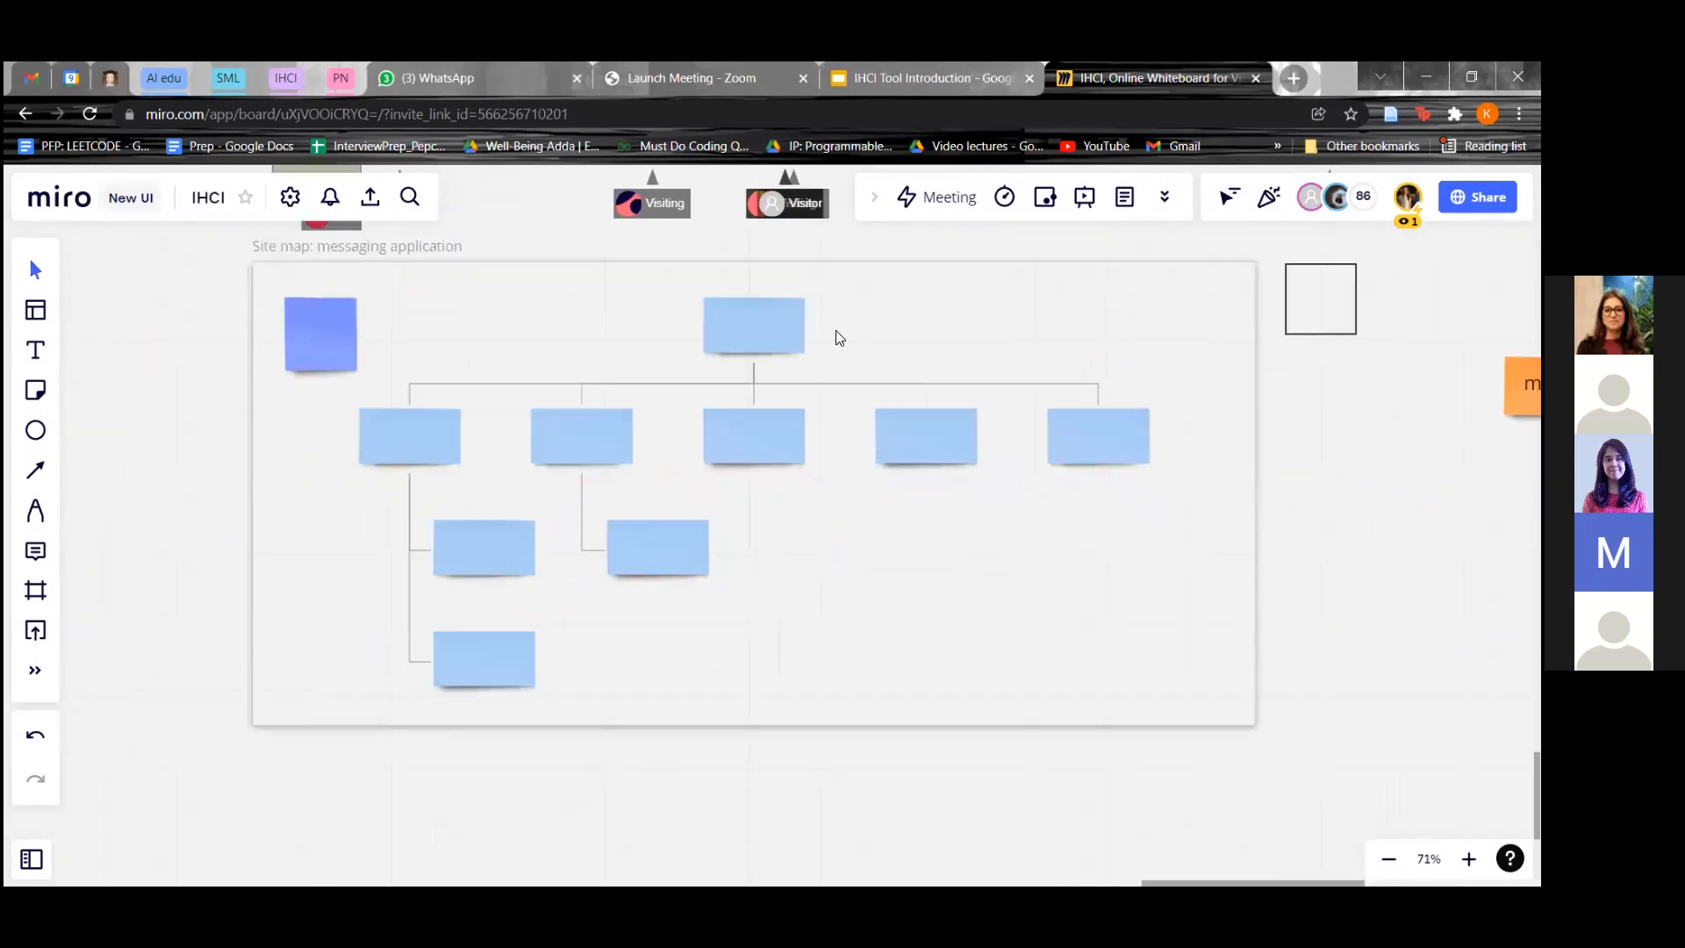
- Label the sitemap's topmost blue note "Messaging application"
{"action": "left_click", "coordinate": [728, 333]}
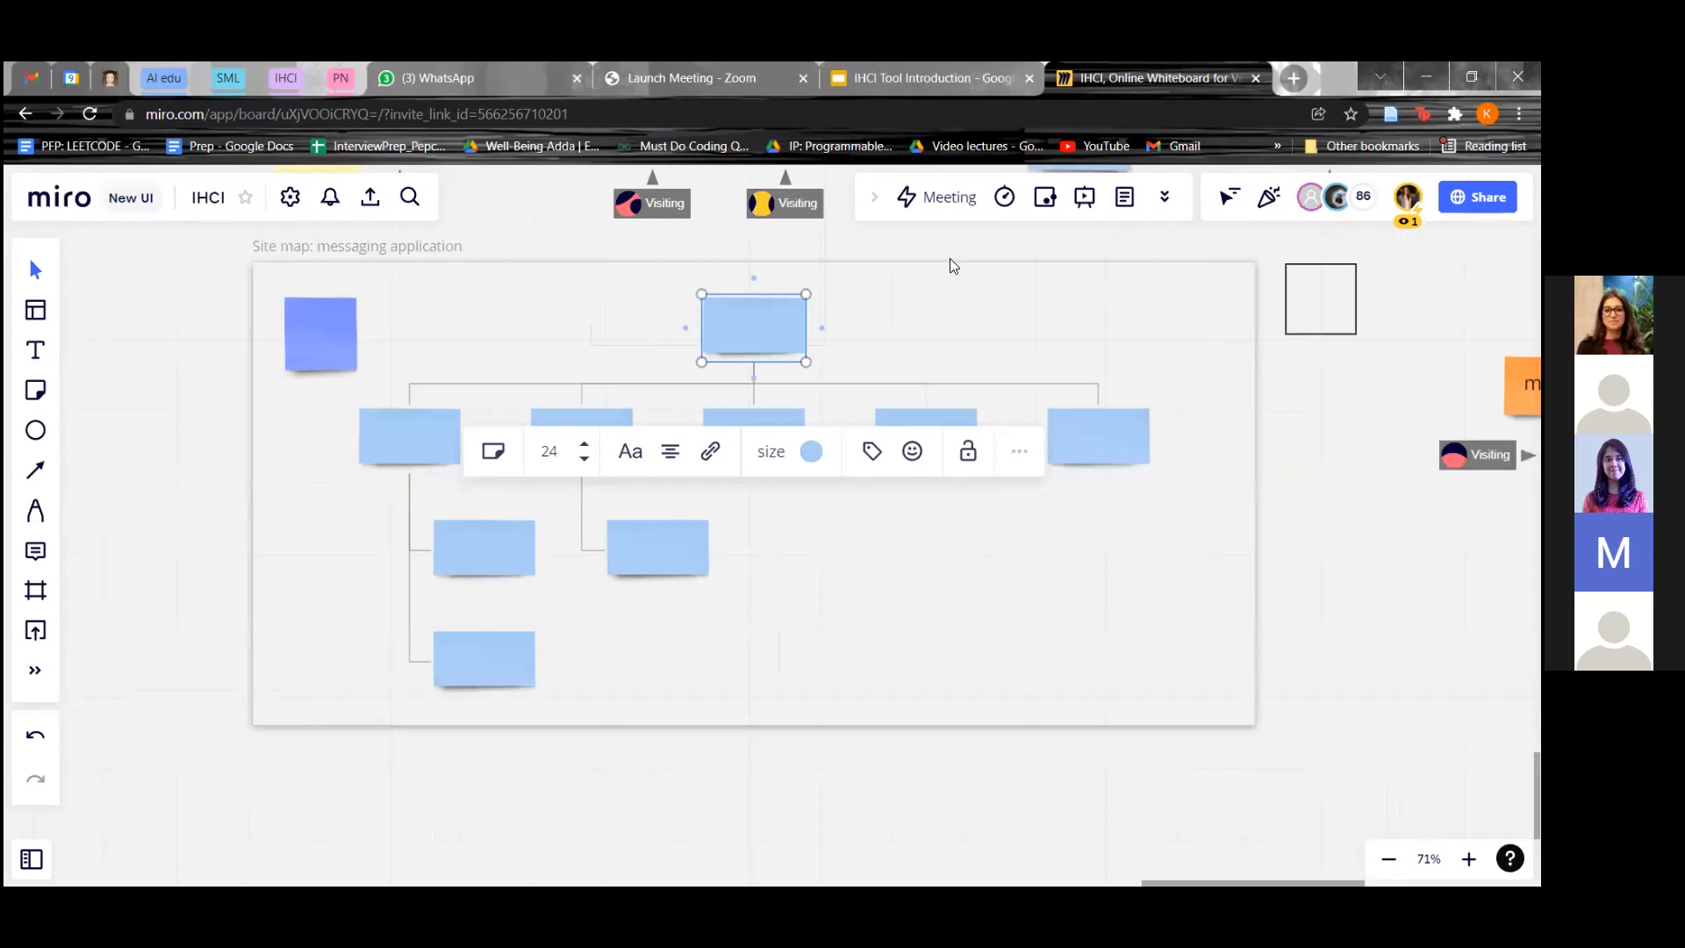
{"action": "type", "text": "Me"}
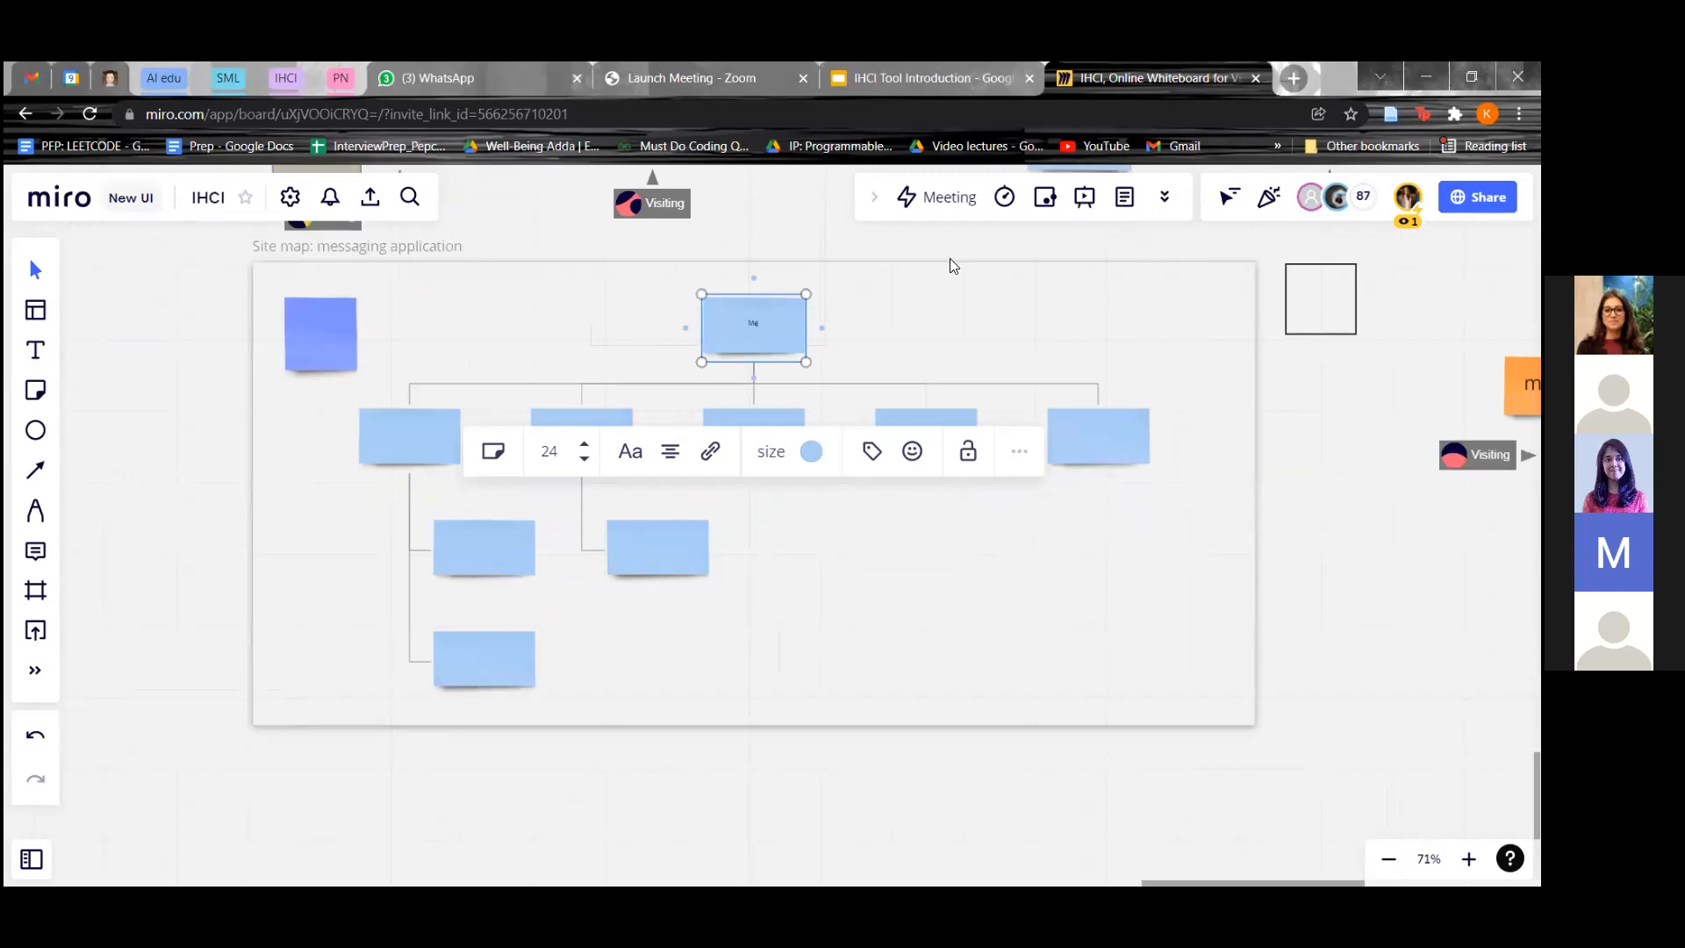
{"action": "type", "text": "ssagin"}
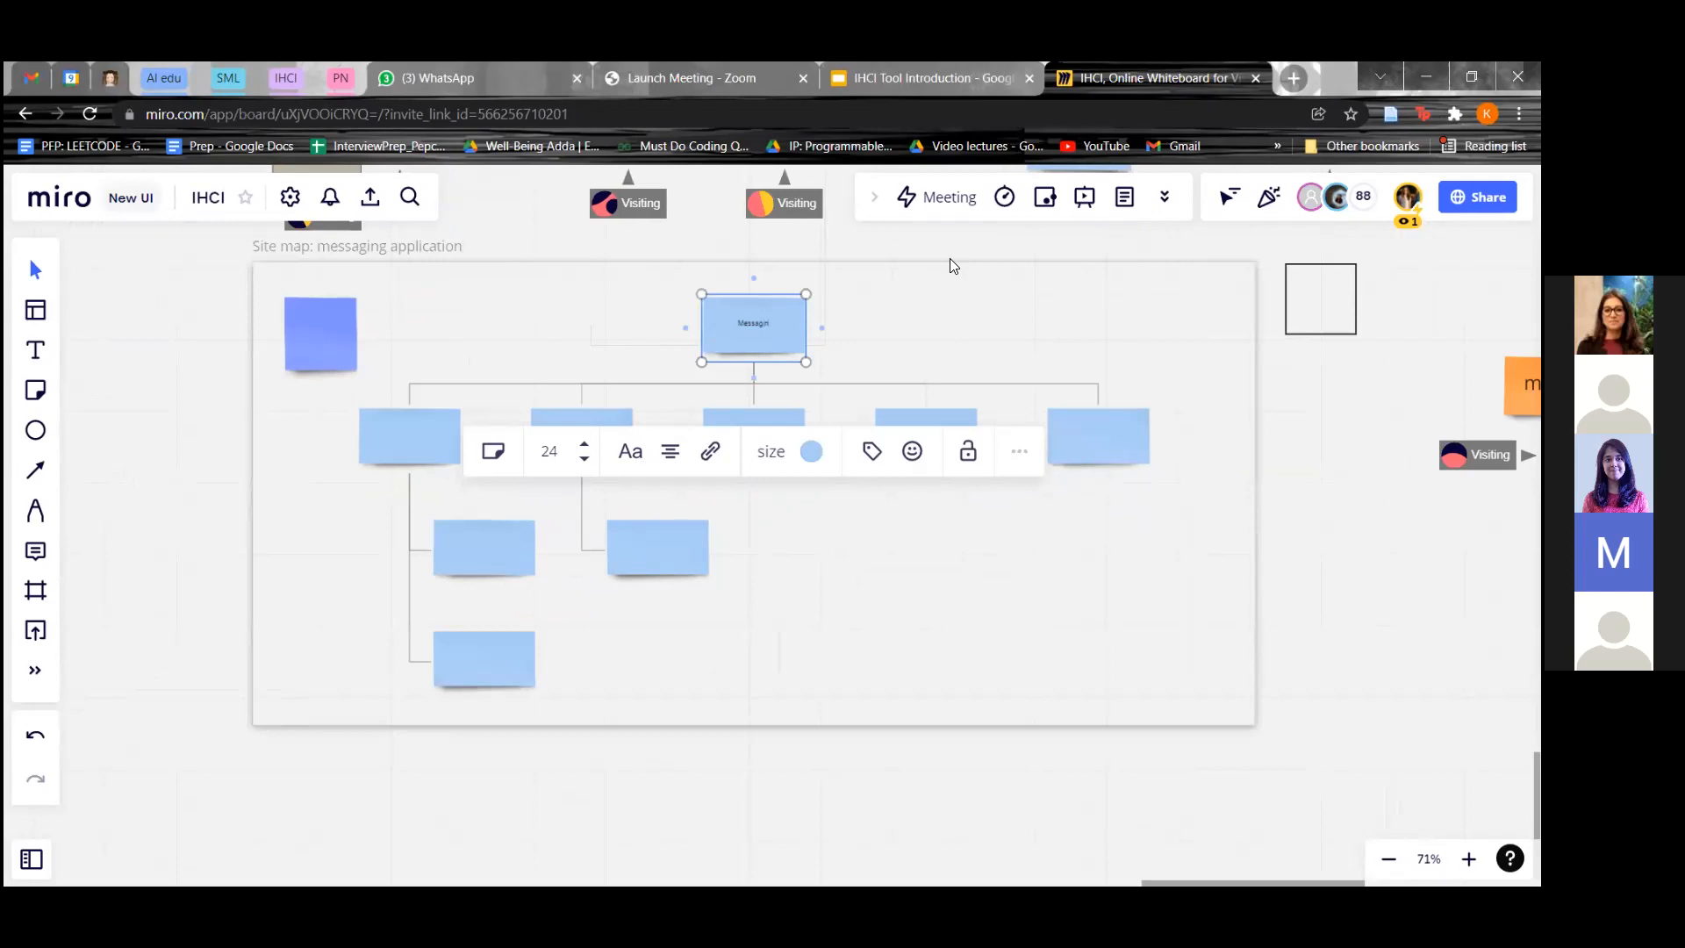
{"action": "type", "text": "g appl"}
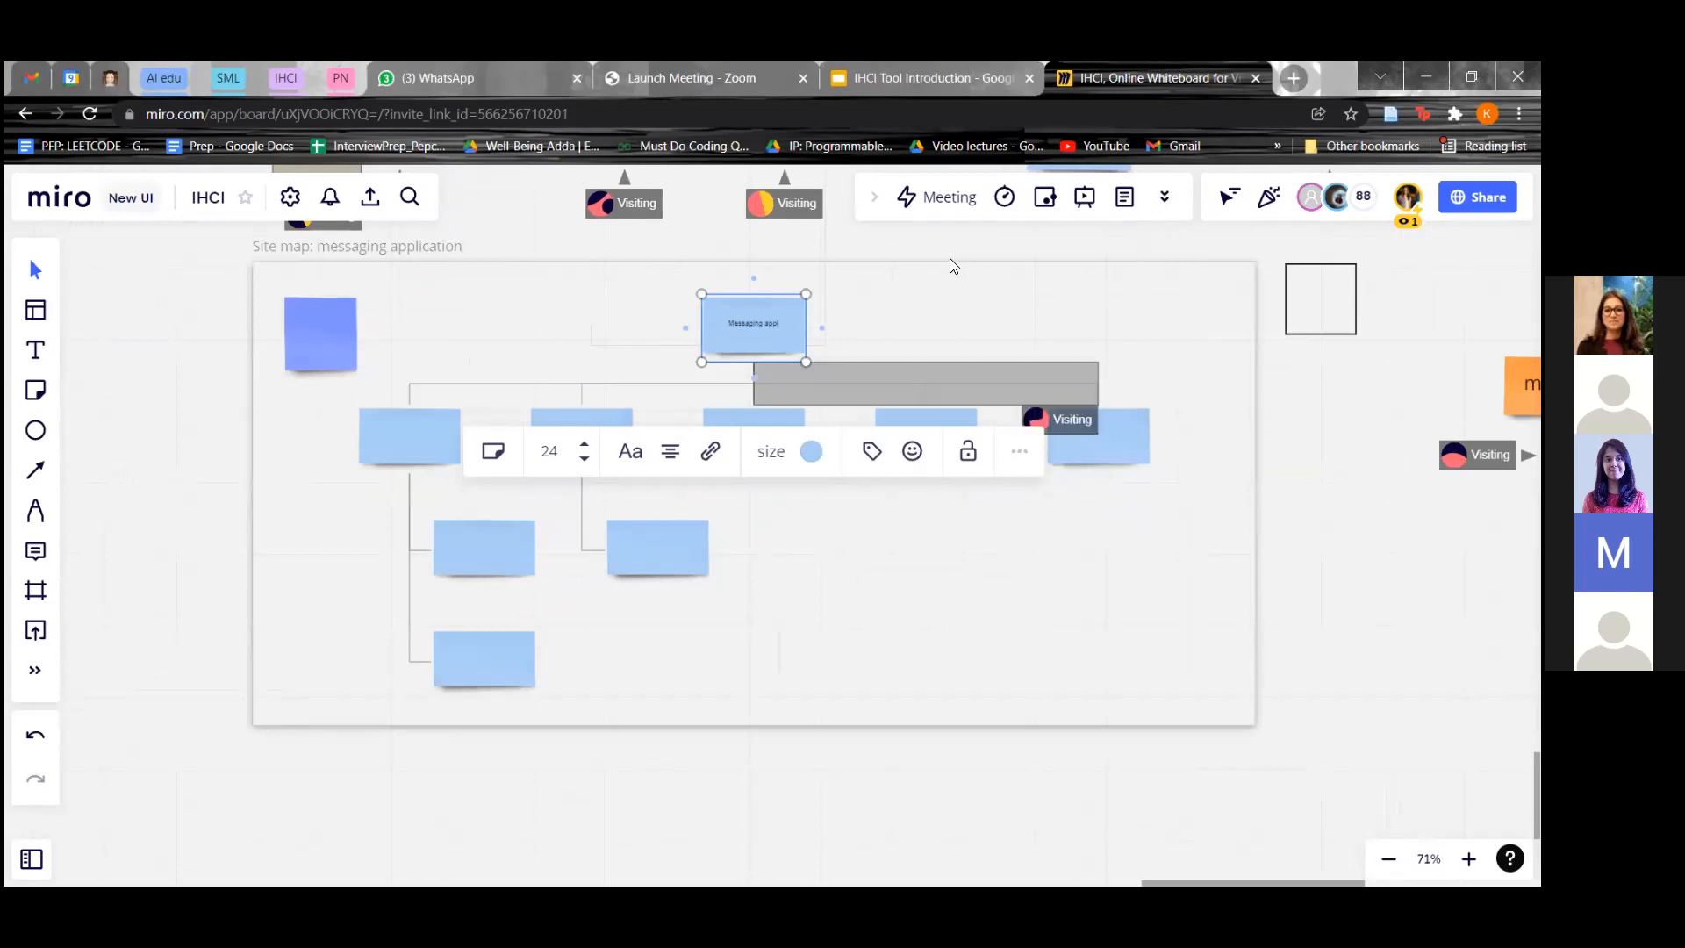
{"action": "type", "text": "ication"}
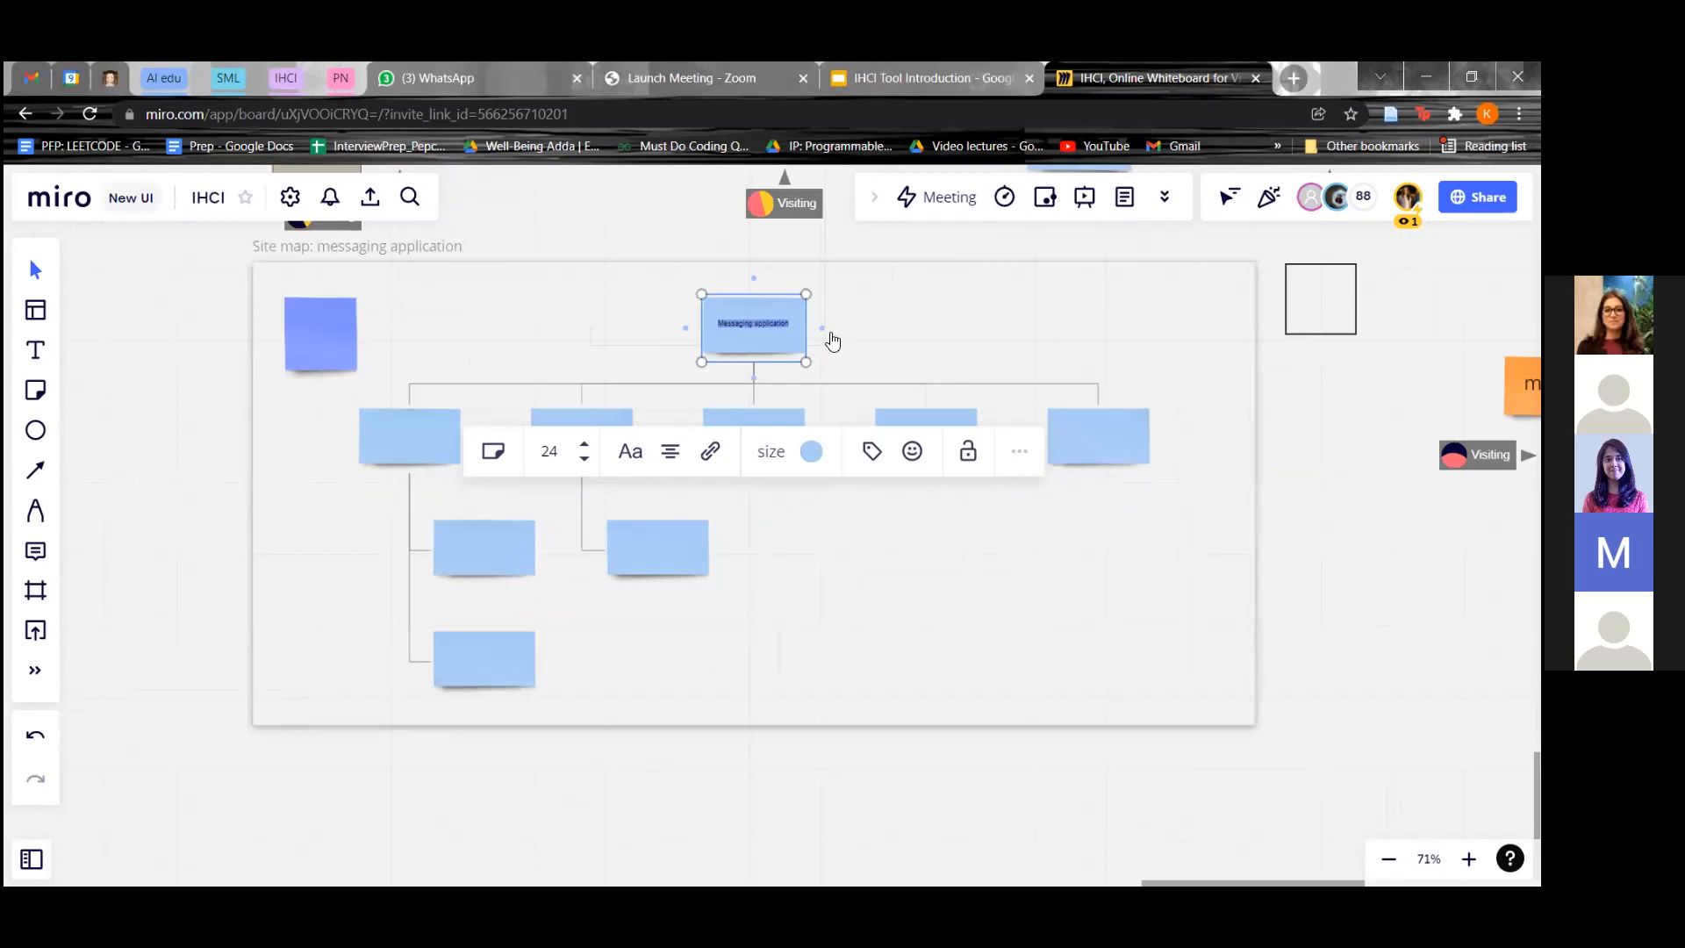
- Move the stray purple sticky note out of the site map frame, beyond its right edge
{"action": "left_click", "coordinate": [377, 357]}
{"action": "left_click", "coordinate": [325, 338]}
{"action": "left_click_drag", "start_coordinate": [324, 338], "coordinate": [1351, 395]}
{"action": "left_click", "coordinate": [837, 544]}
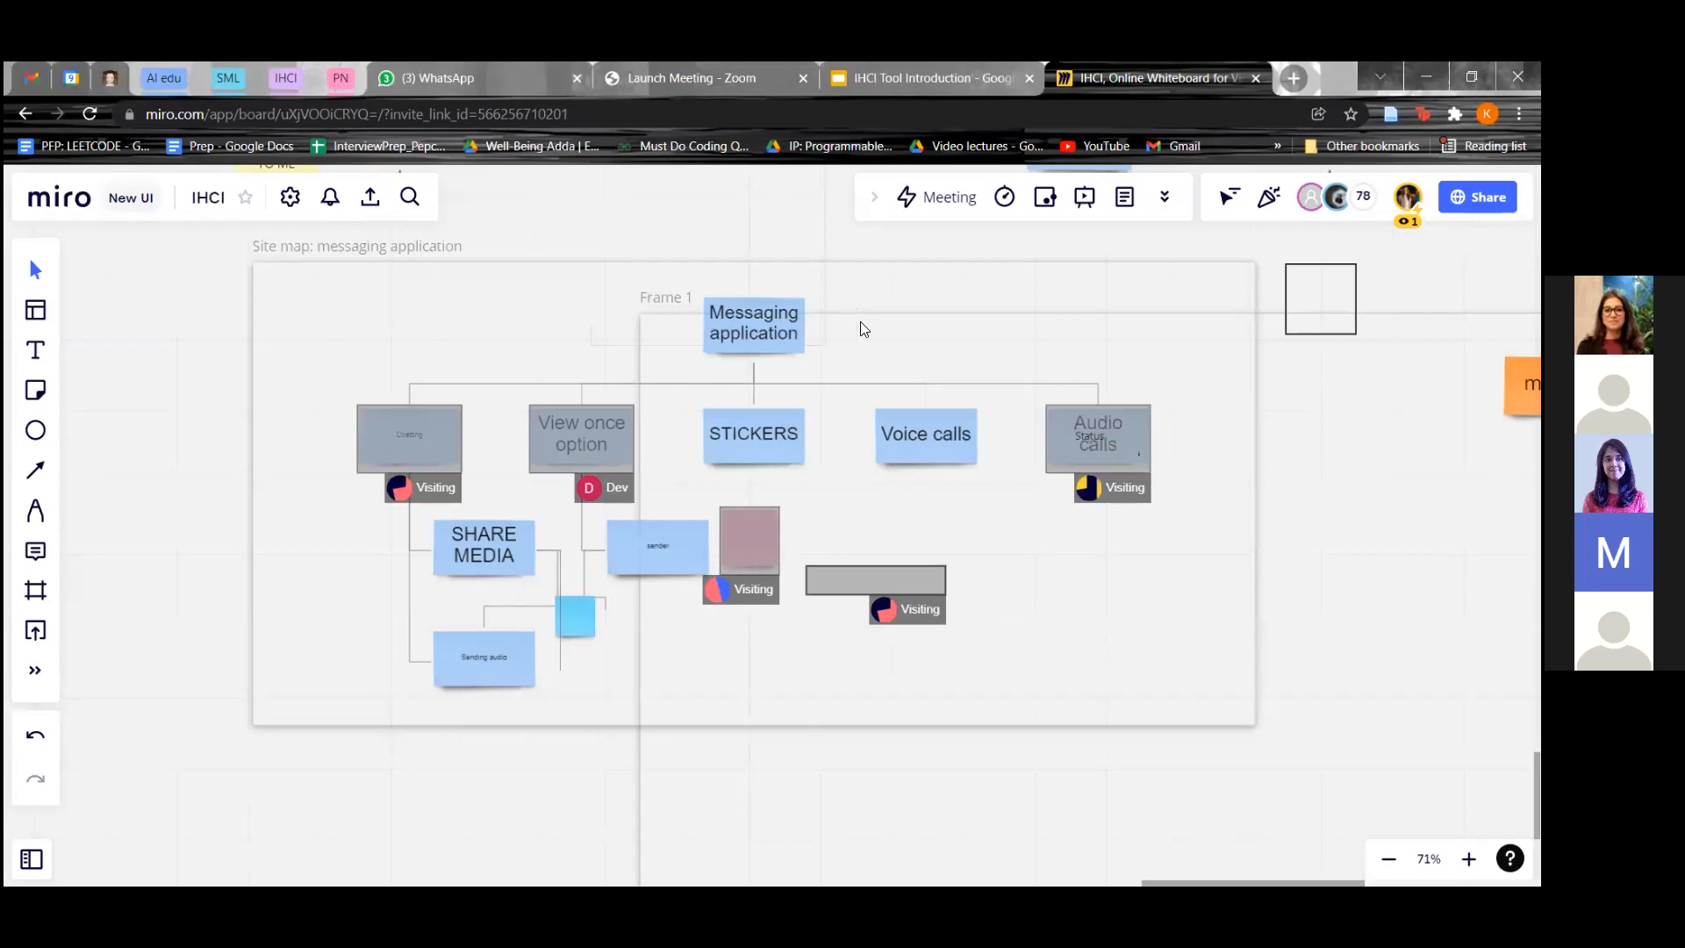
- Review the participants' entries in the site map frame and the new Frame 1 below it
{"action": "scroll", "coordinate": [827, 311], "scroll_direction": "down", "scroll_amount": 5}
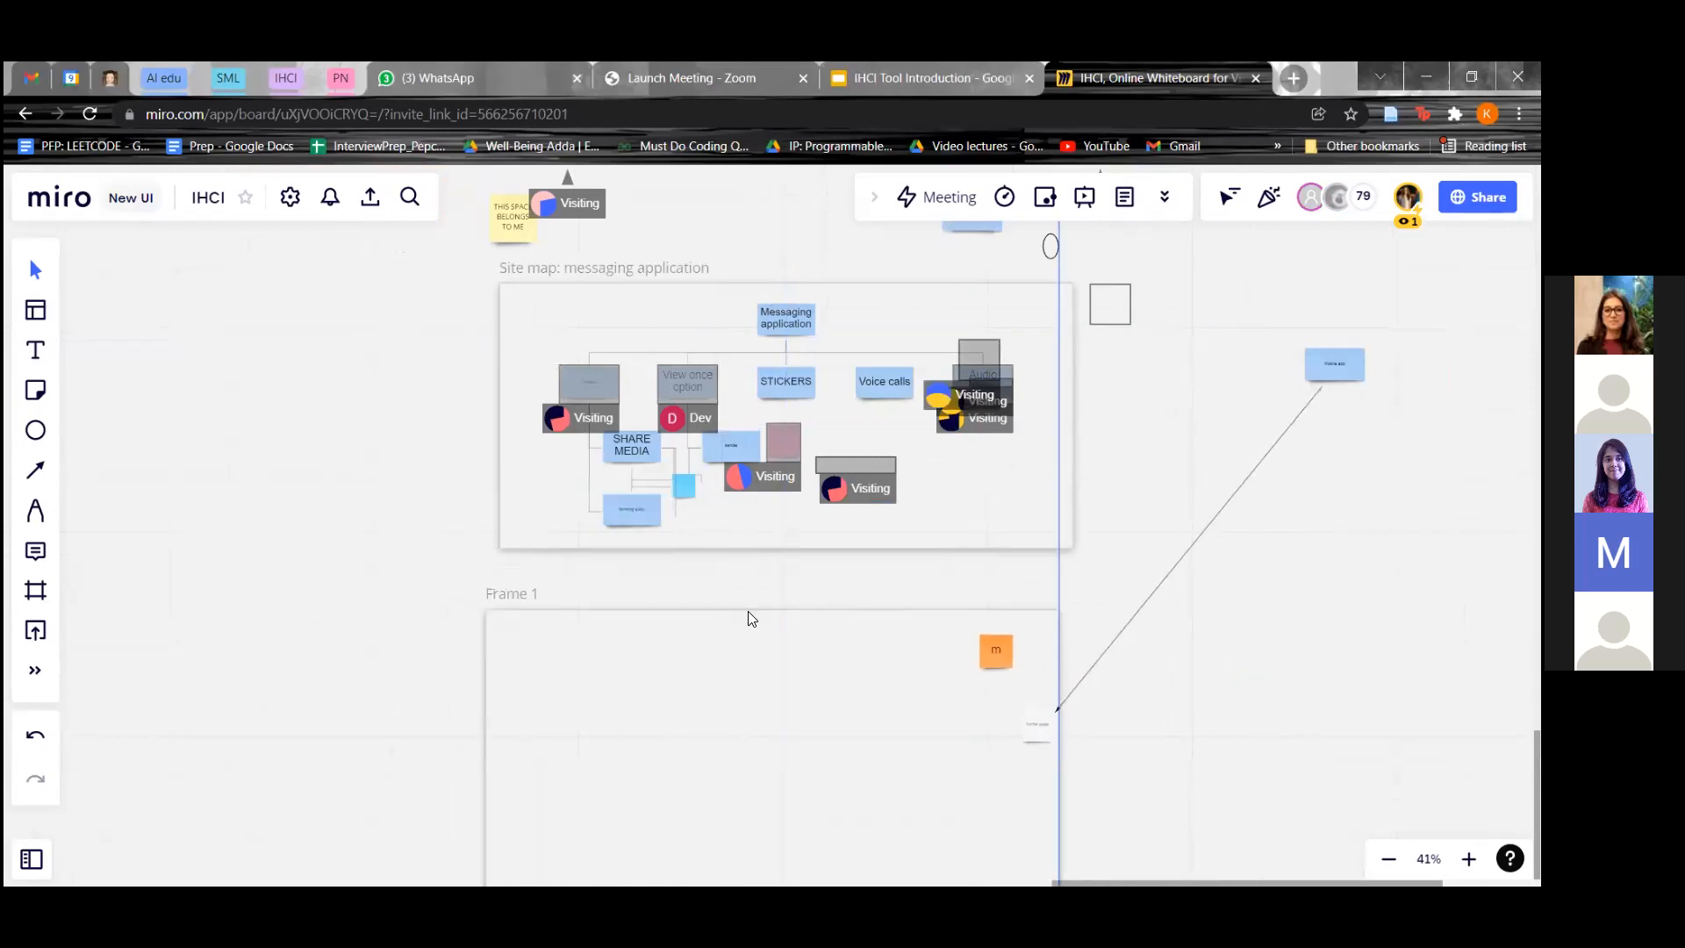
{"action": "scroll", "coordinate": [927, 528], "scroll_direction": "down", "scroll_amount": 4}
{"action": "left_click_drag", "start_coordinate": [1118, 461], "coordinate": [986, 662]}
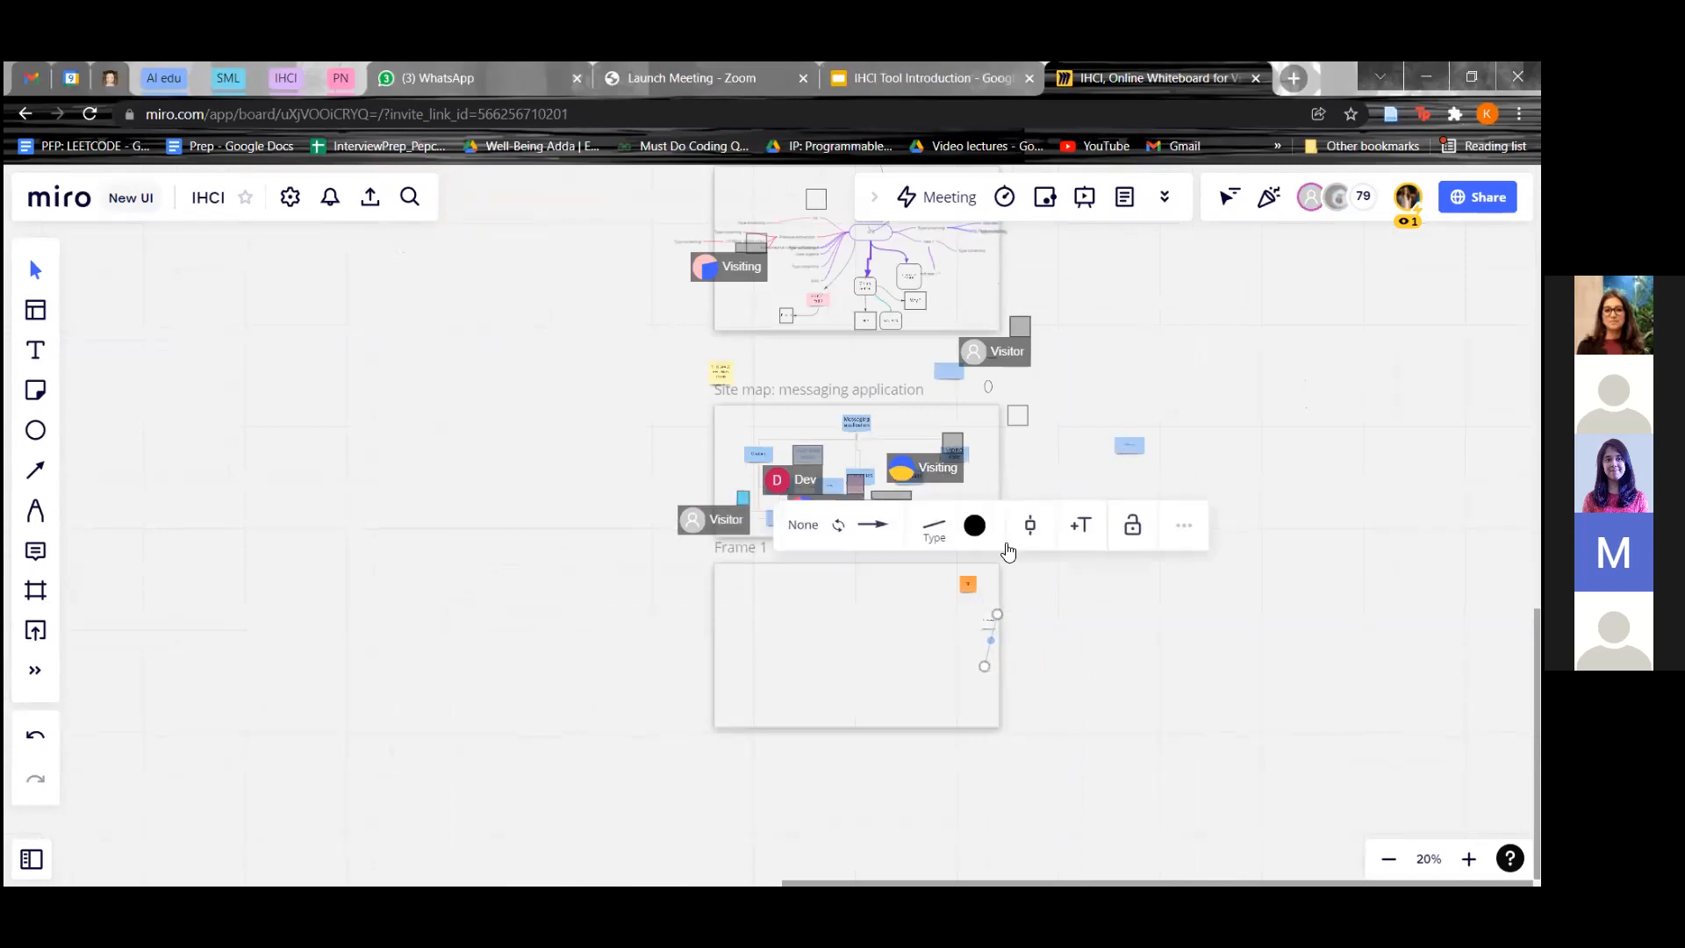
{"action": "scroll", "coordinate": [1080, 413], "scroll_direction": "up", "scroll_amount": 5}
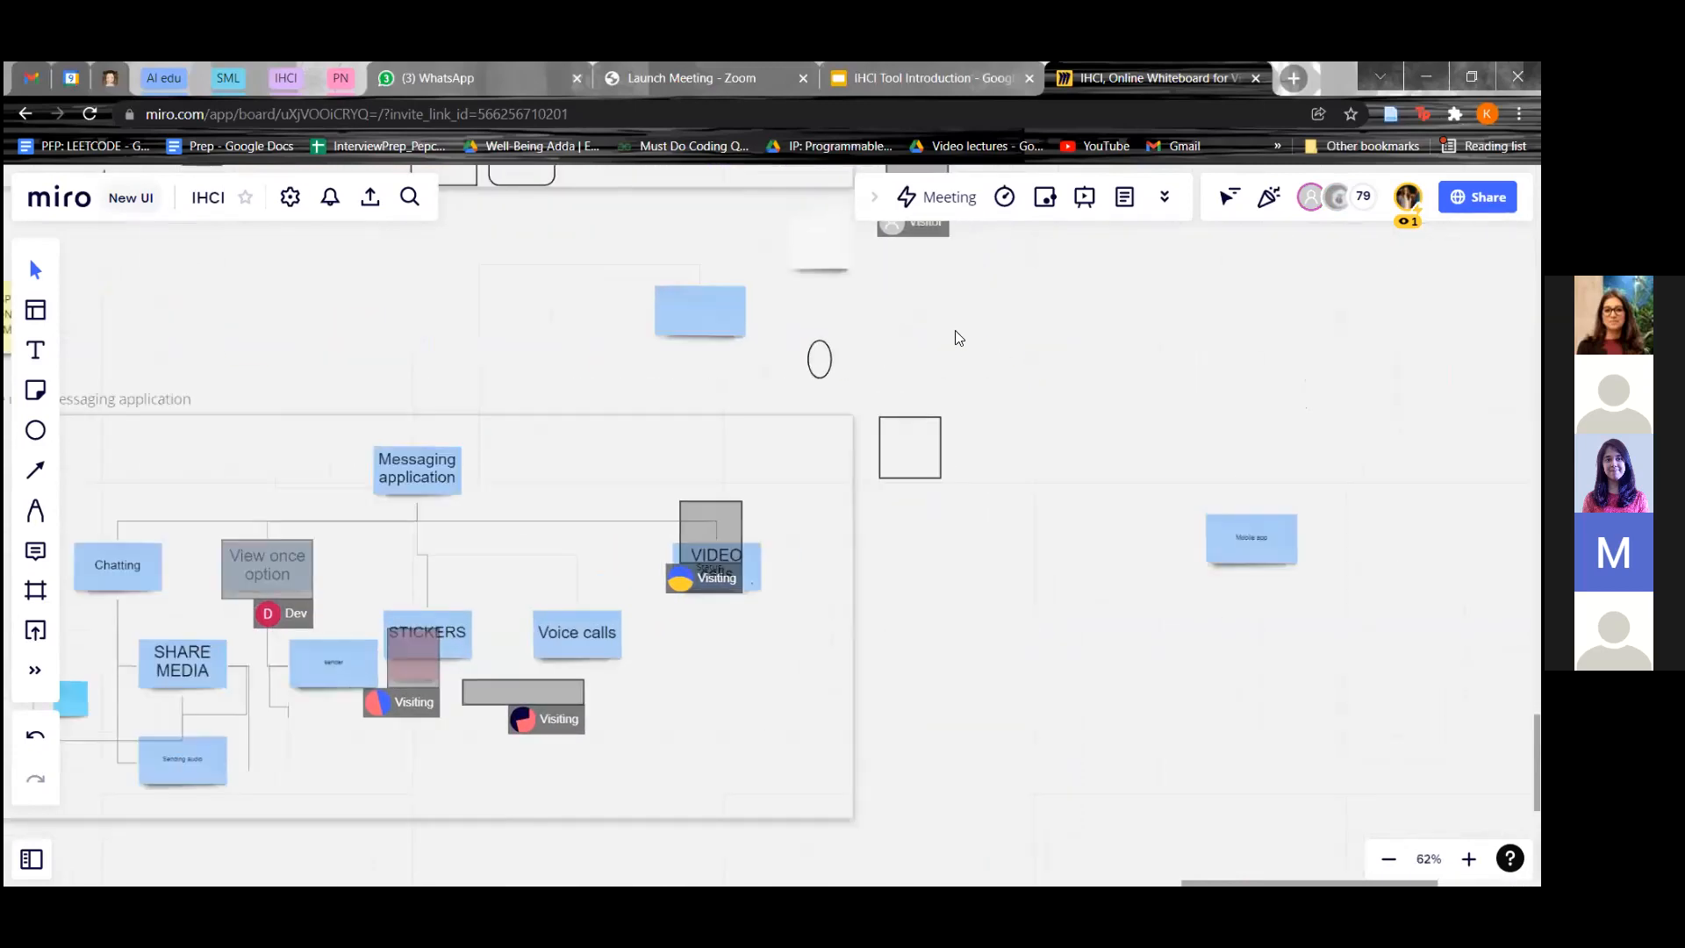
{"action": "scroll", "coordinate": [958, 338], "scroll_direction": "down", "scroll_amount": 5}
{"action": "left_click_drag", "start_coordinate": [1134, 279], "coordinate": [1068, 504]}
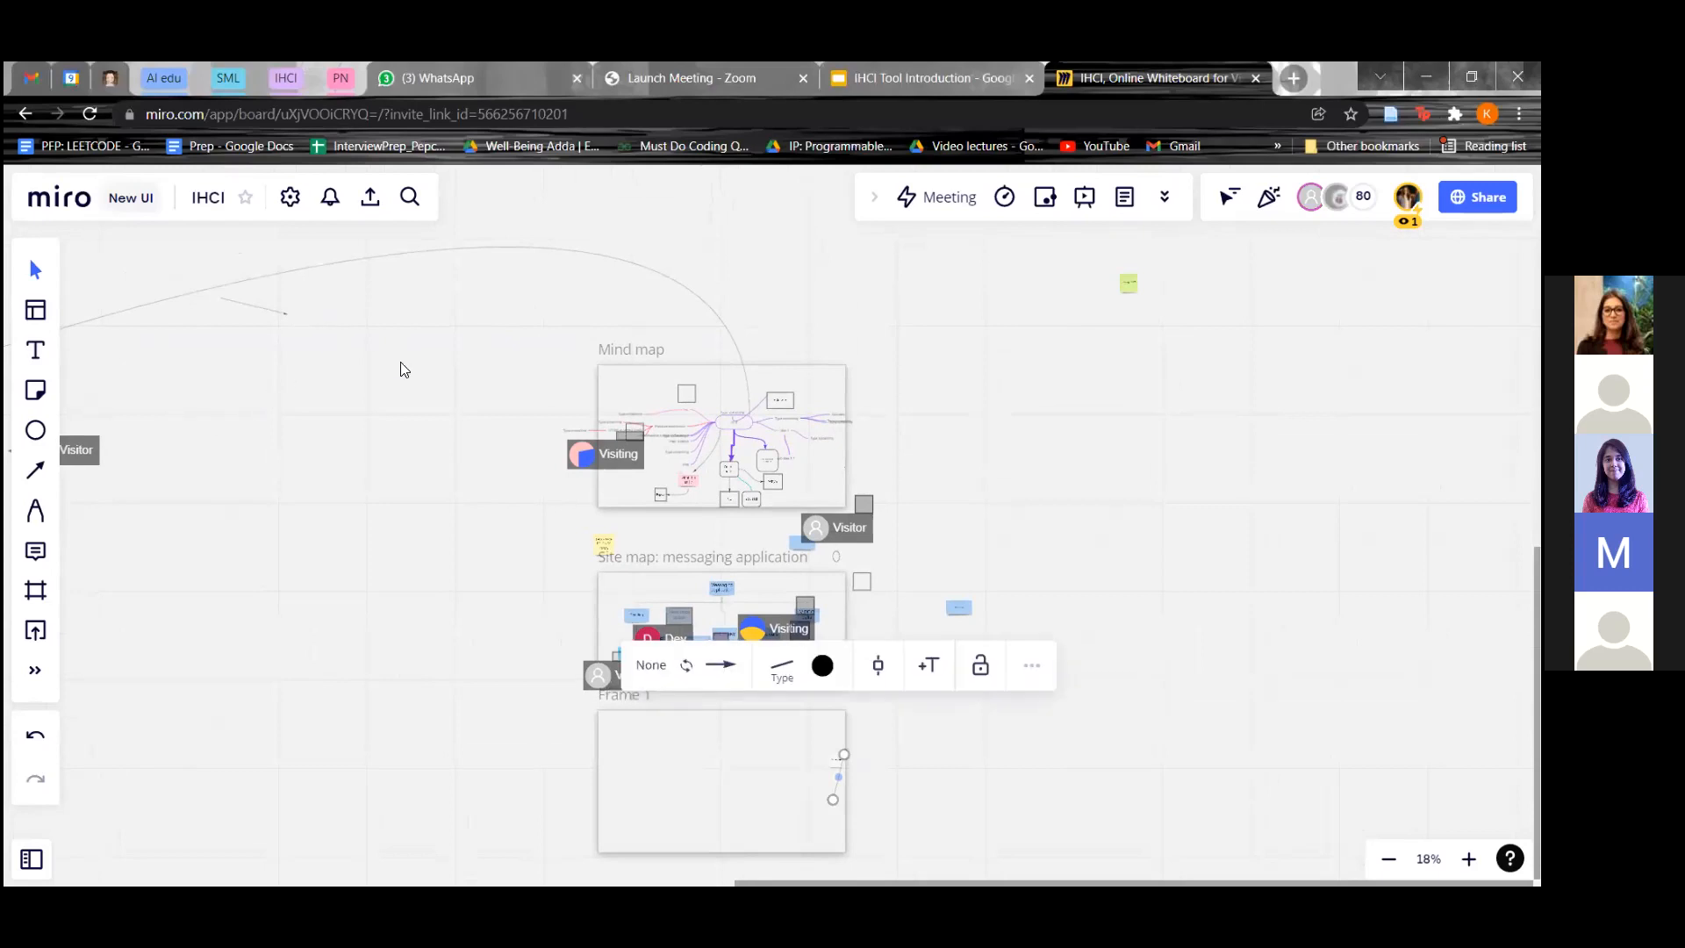
- Survey the whole board from the first brainstorm frame down through the mind map, site map and Frame 1
{"action": "scroll", "coordinate": [427, 406], "scroll_direction": "down", "scroll_amount": 5}
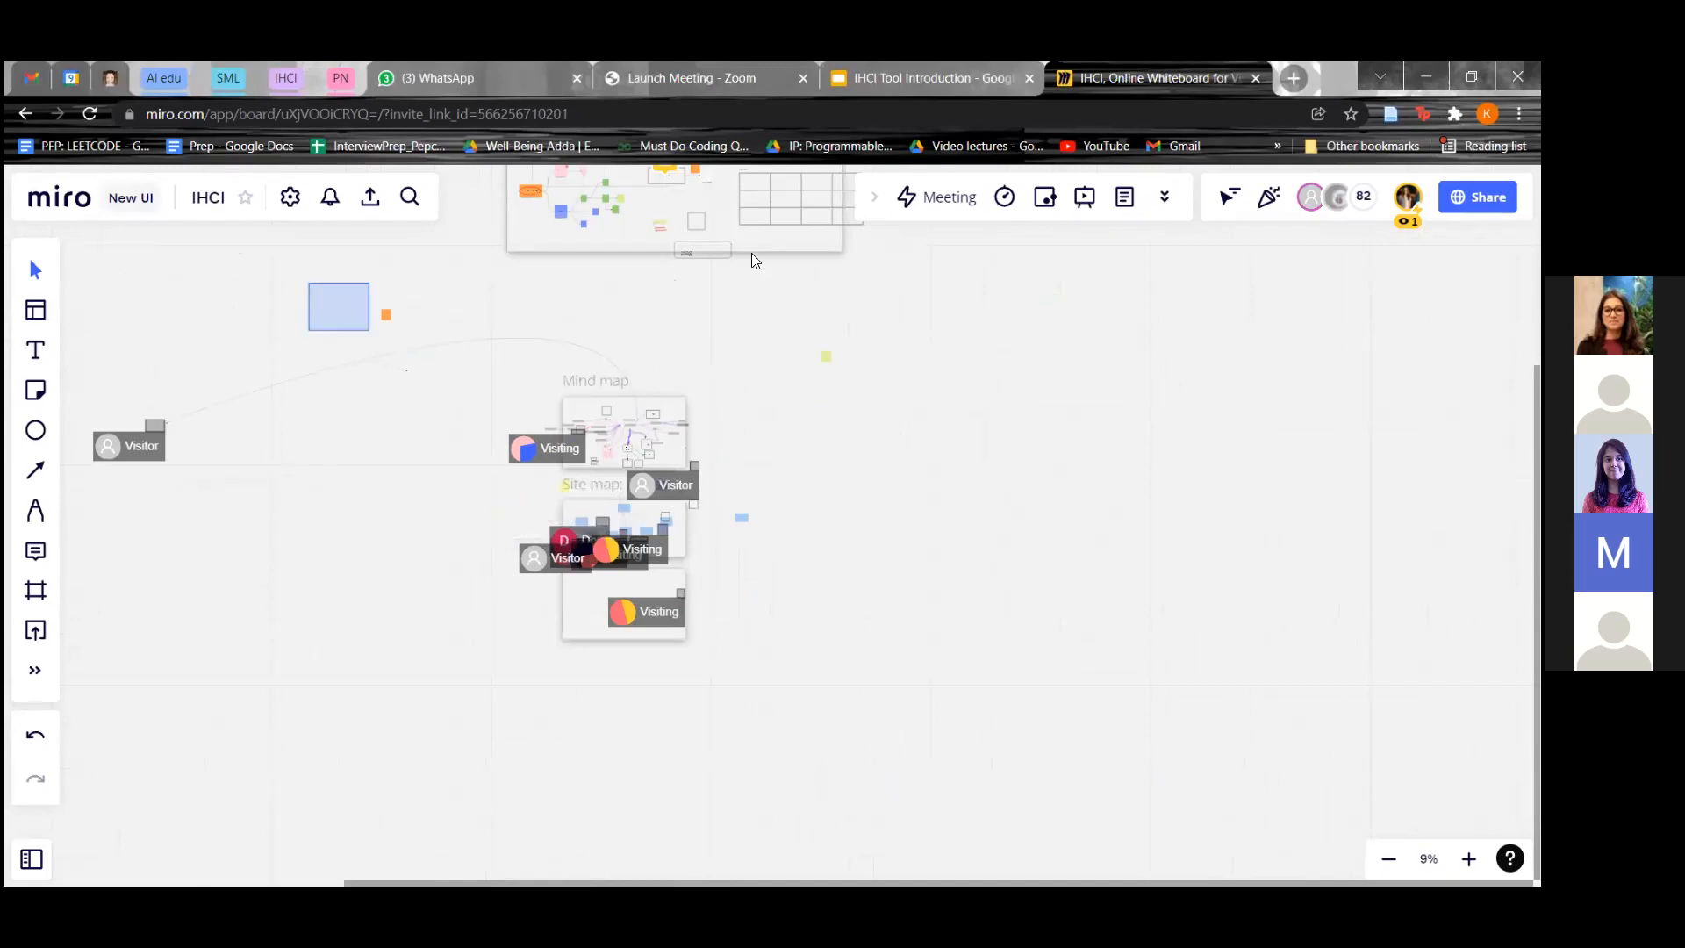
{"action": "scroll", "coordinate": [767, 451], "scroll_direction": "up", "scroll_amount": 3}
{"action": "scroll", "coordinate": [802, 454], "scroll_direction": "down", "scroll_amount": 4}
{"action": "scroll", "coordinate": [886, 558], "scroll_direction": "up", "scroll_amount": 3}
{"action": "scroll", "coordinate": [1244, 515], "scroll_direction": "up", "scroll_amount": 5}
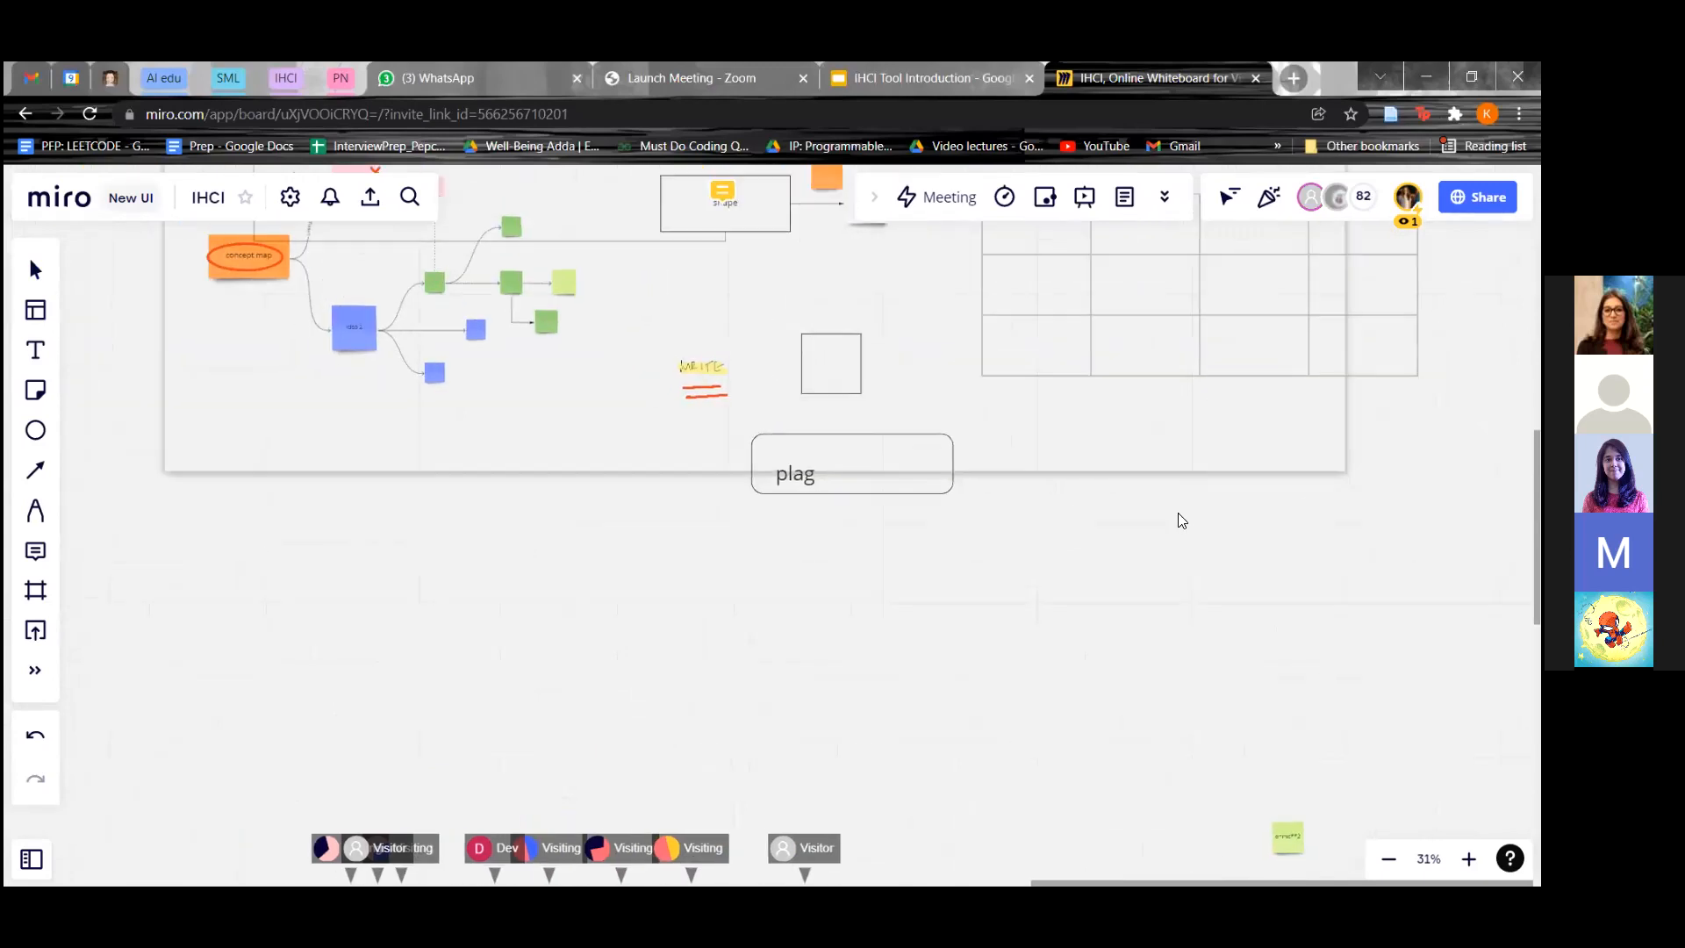
{"action": "scroll", "coordinate": [929, 494], "scroll_direction": "down", "scroll_amount": 3}
{"action": "left_click_drag", "start_coordinate": [1305, 569], "coordinate": [1187, 355]}
{"action": "scroll", "coordinate": [1182, 511], "scroll_direction": "down", "scroll_amount": 3}
{"action": "left_click_drag", "start_coordinate": [985, 598], "coordinate": [858, 252]}
{"action": "left_click_drag", "start_coordinate": [947, 742], "coordinate": [907, 532]}
{"action": "scroll", "coordinate": [911, 745], "scroll_direction": "up", "scroll_amount": 2}
{"action": "scroll", "coordinate": [911, 746], "scroll_direction": "up", "scroll_amount": 1}
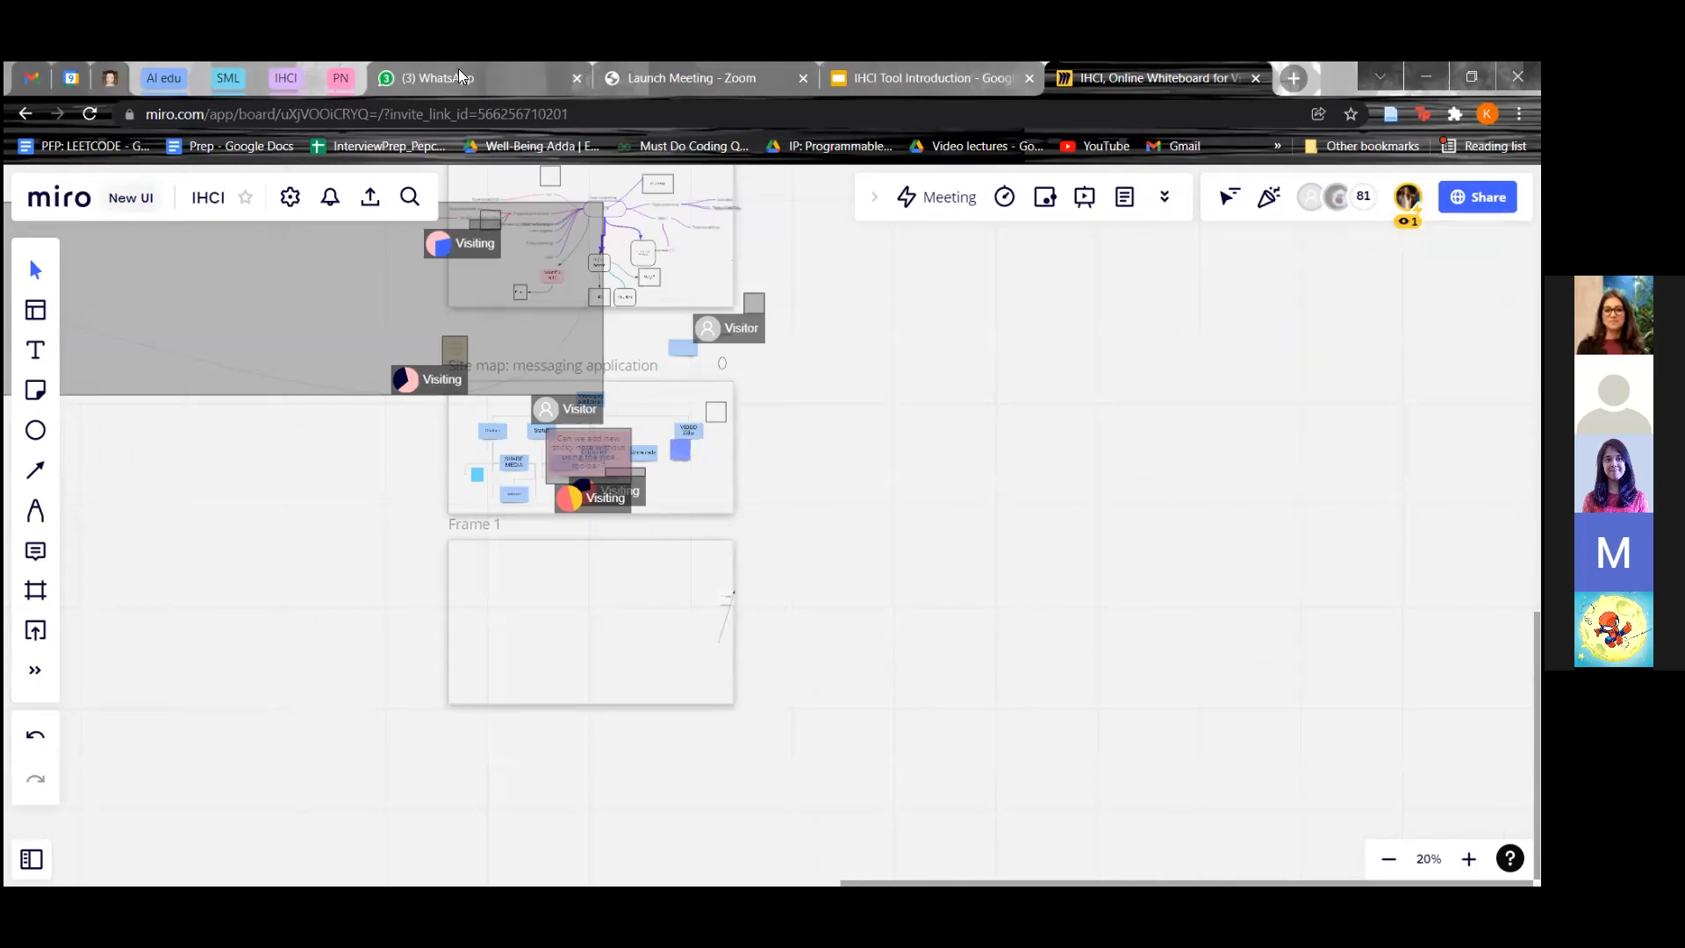
- Close the WhatsApp page and switch to the "IHCI Tool Introduction" presentation in Google Slides
{"action": "left_click", "coordinate": [767, 70]}
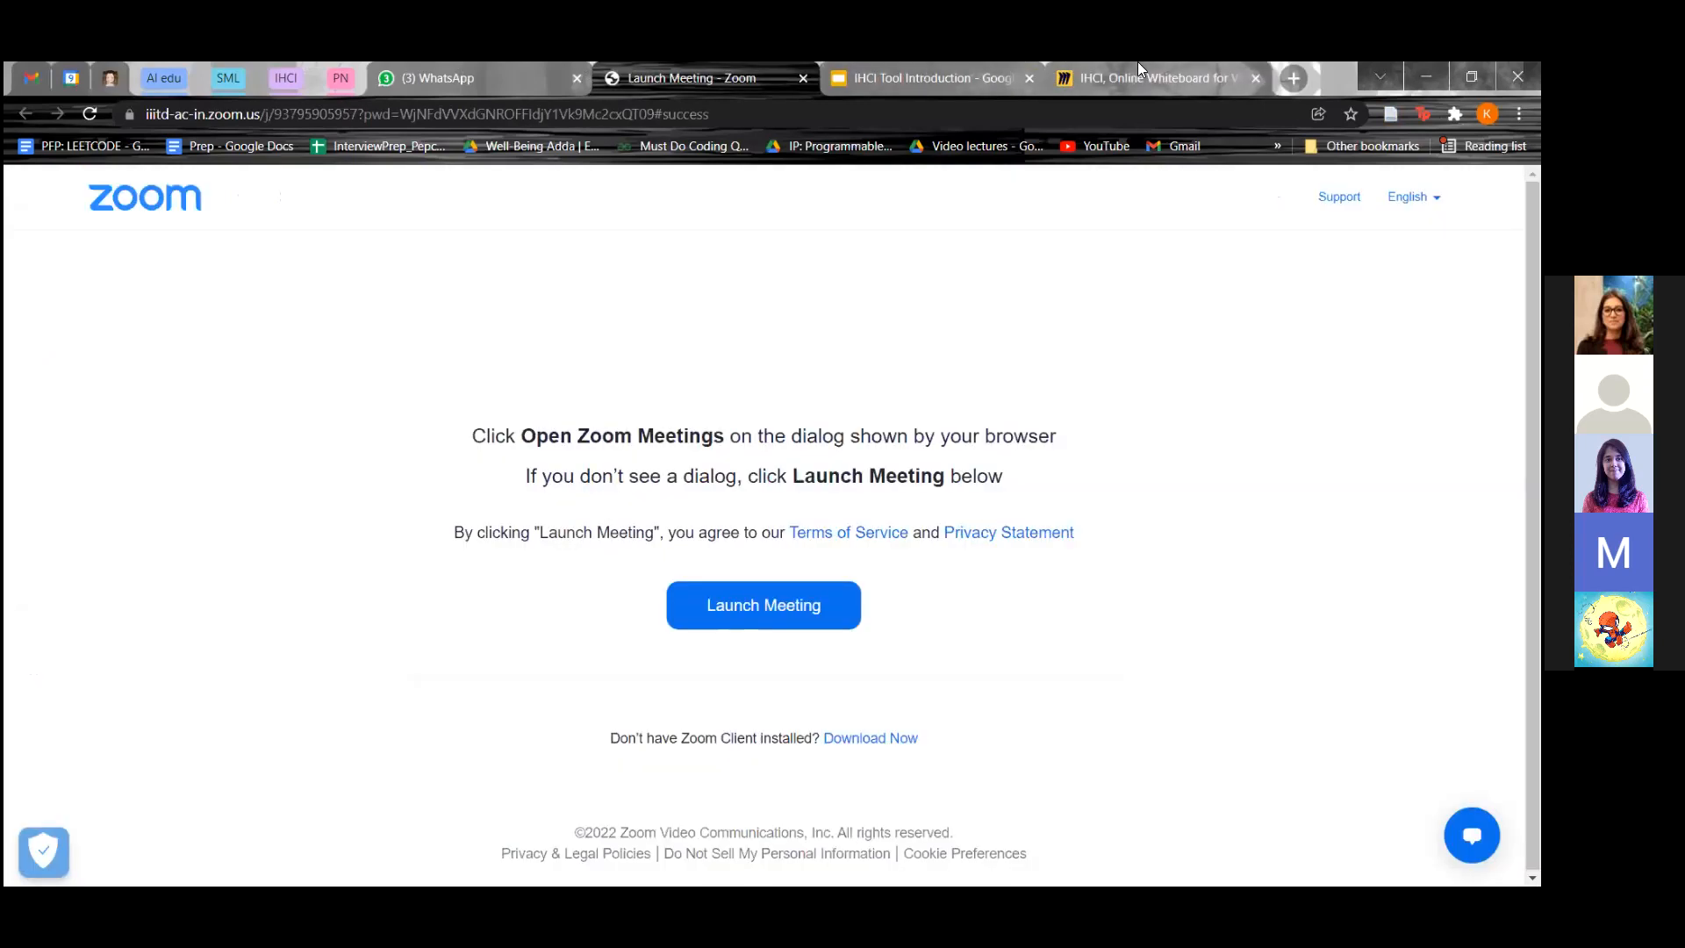
{"action": "left_click", "coordinate": [576, 78]}
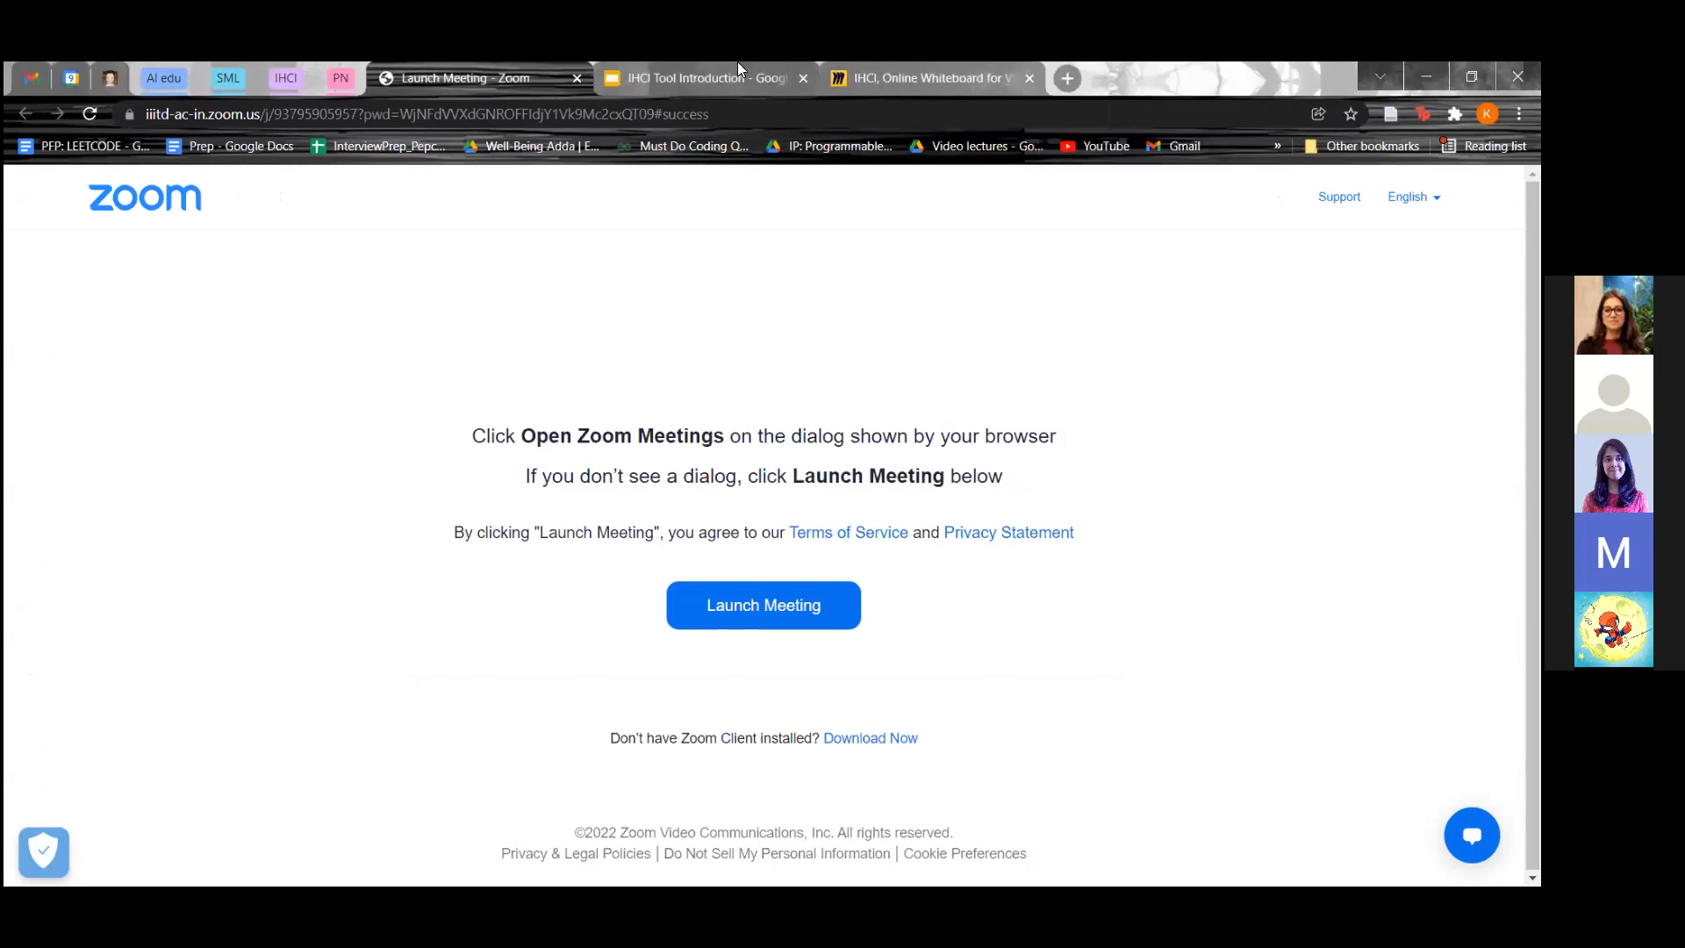
{"action": "left_click", "coordinate": [738, 66]}
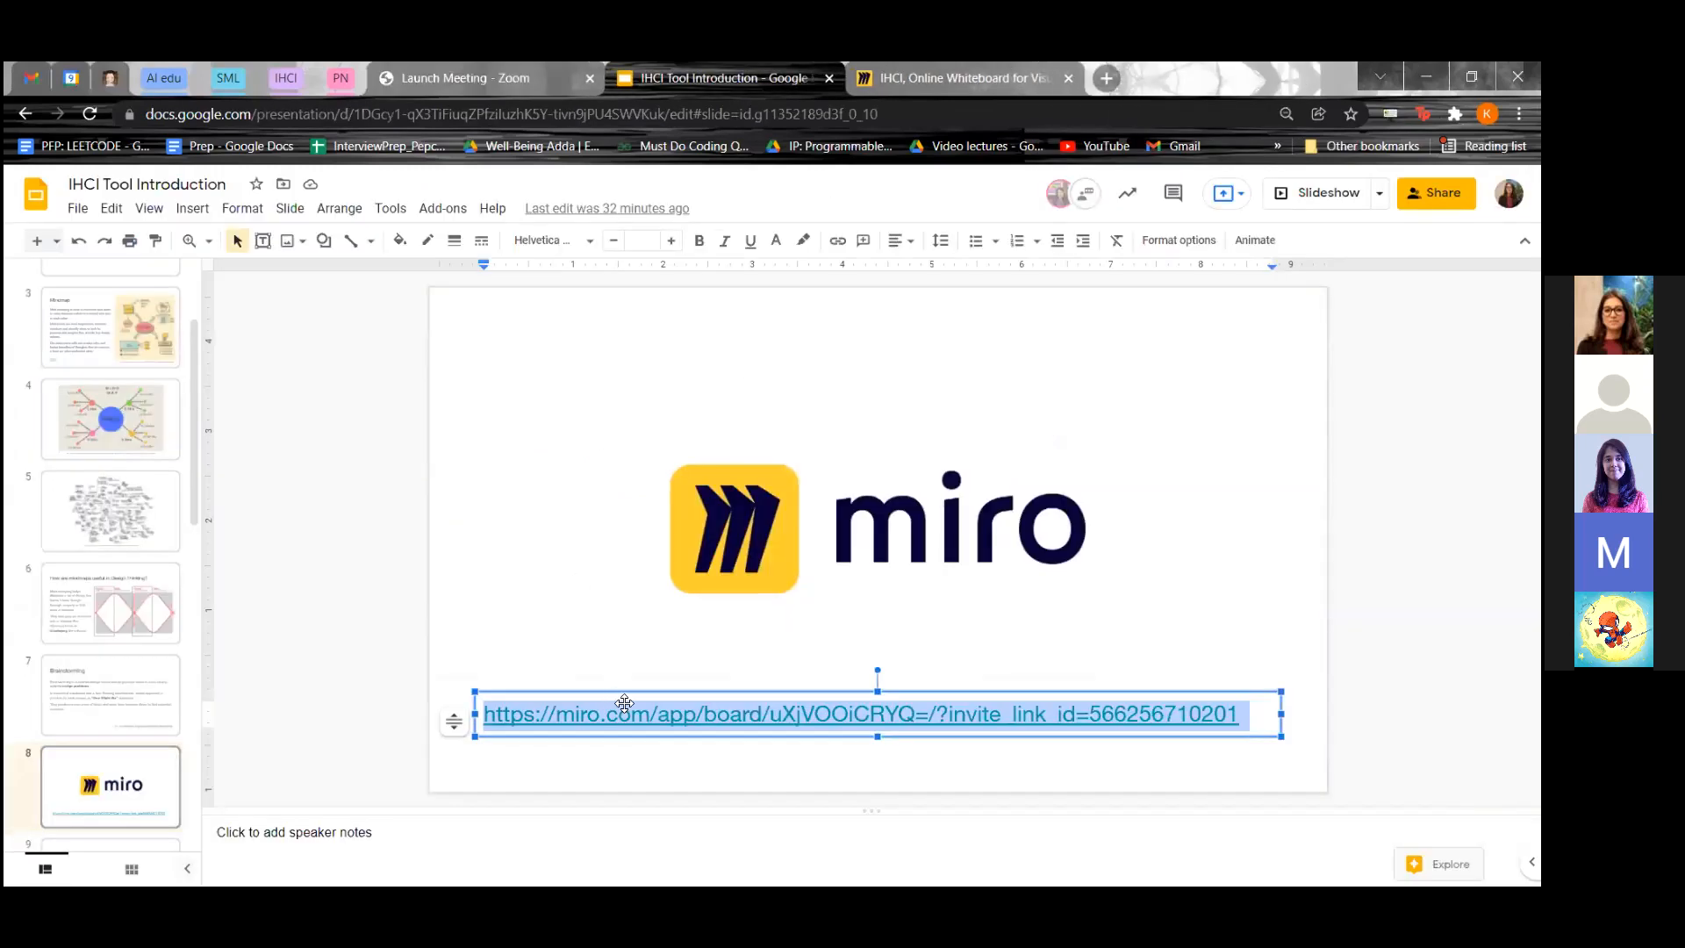
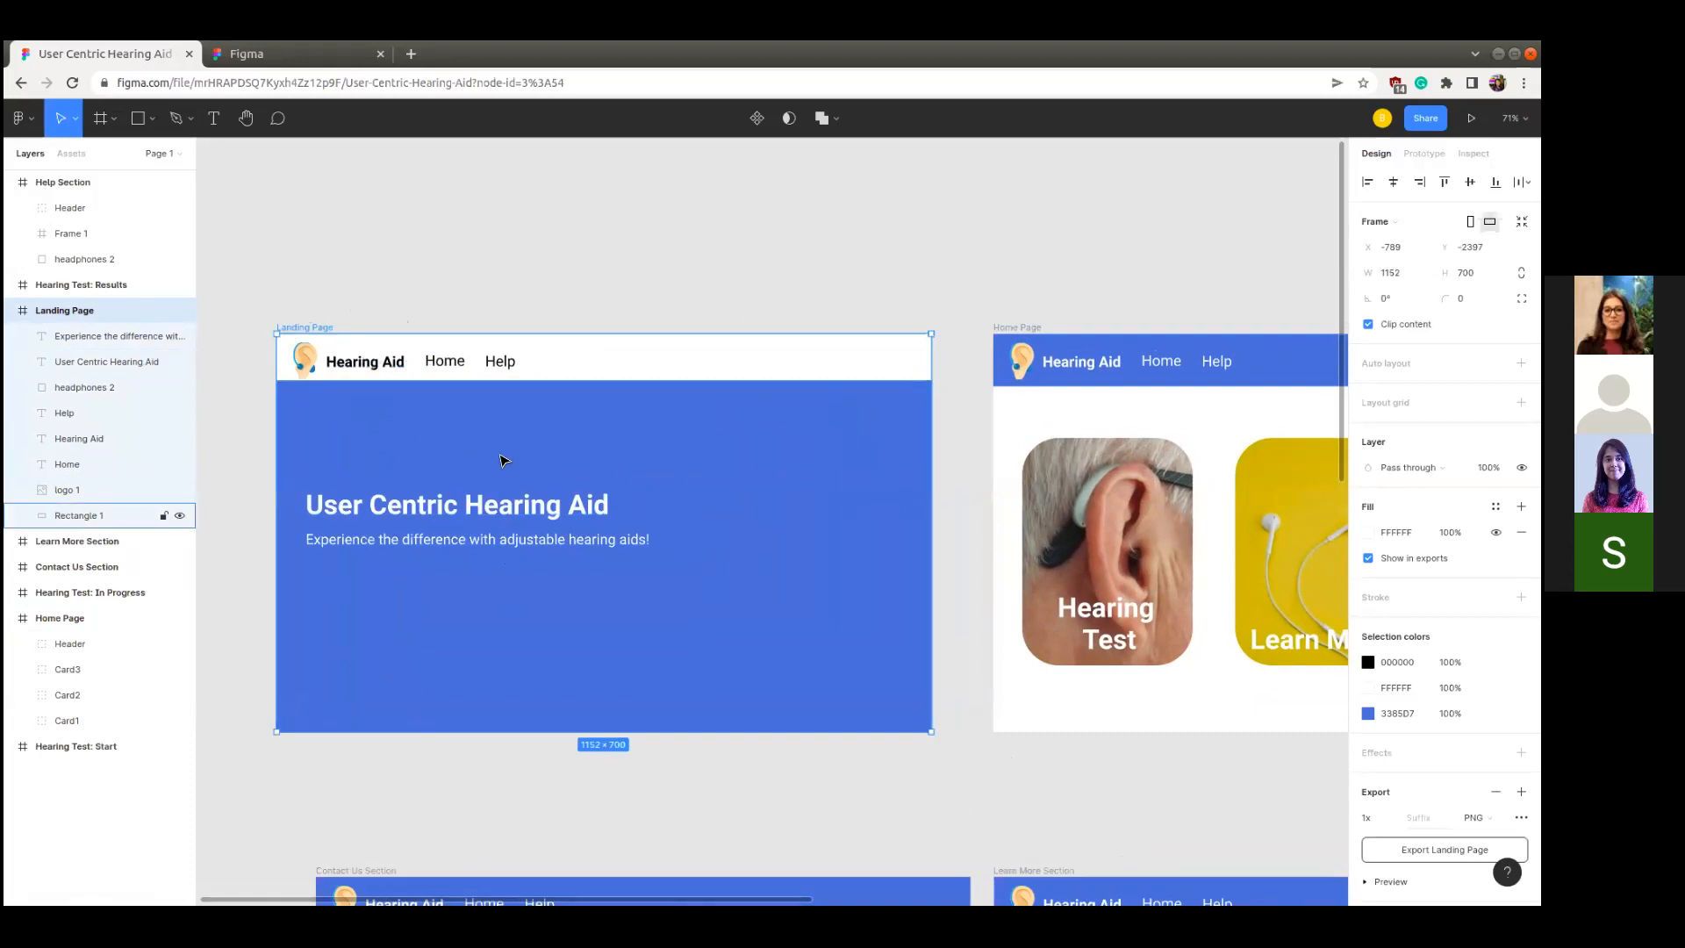
- Inspect the logo, "Hearing Aid", "Home" and "Help" elements in the Landing Page frame's header
{"action": "scroll", "coordinate": [502, 460], "scroll_direction": "up", "scroll_amount": 1}
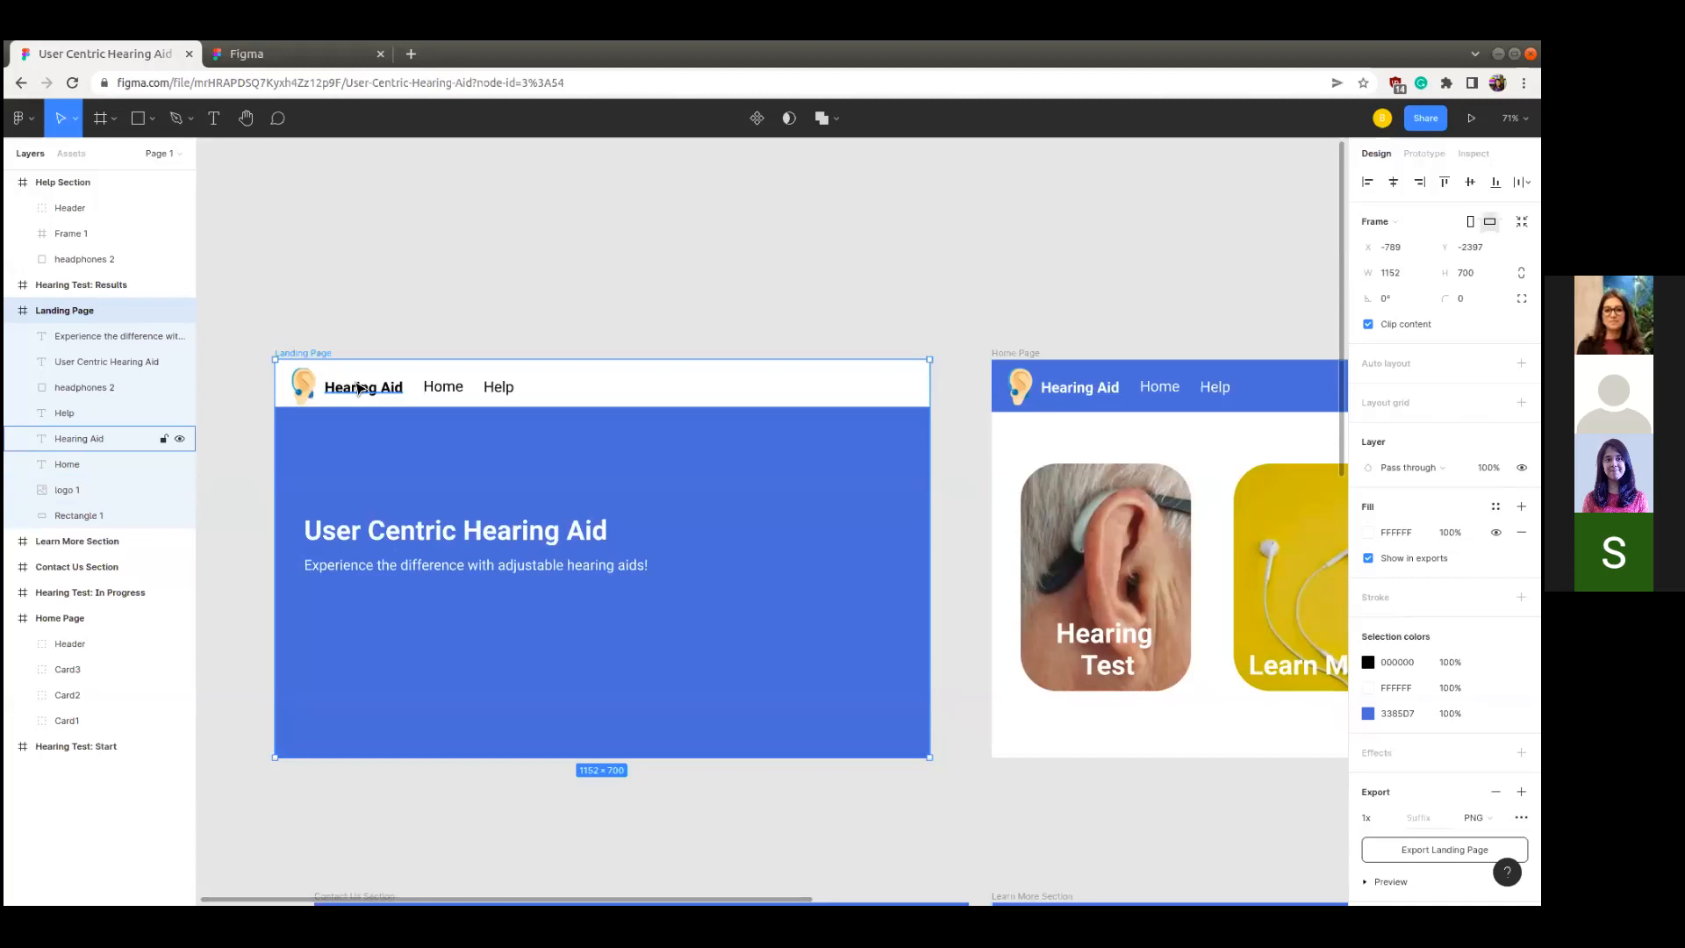
{"action": "left_click", "coordinate": [304, 389]}
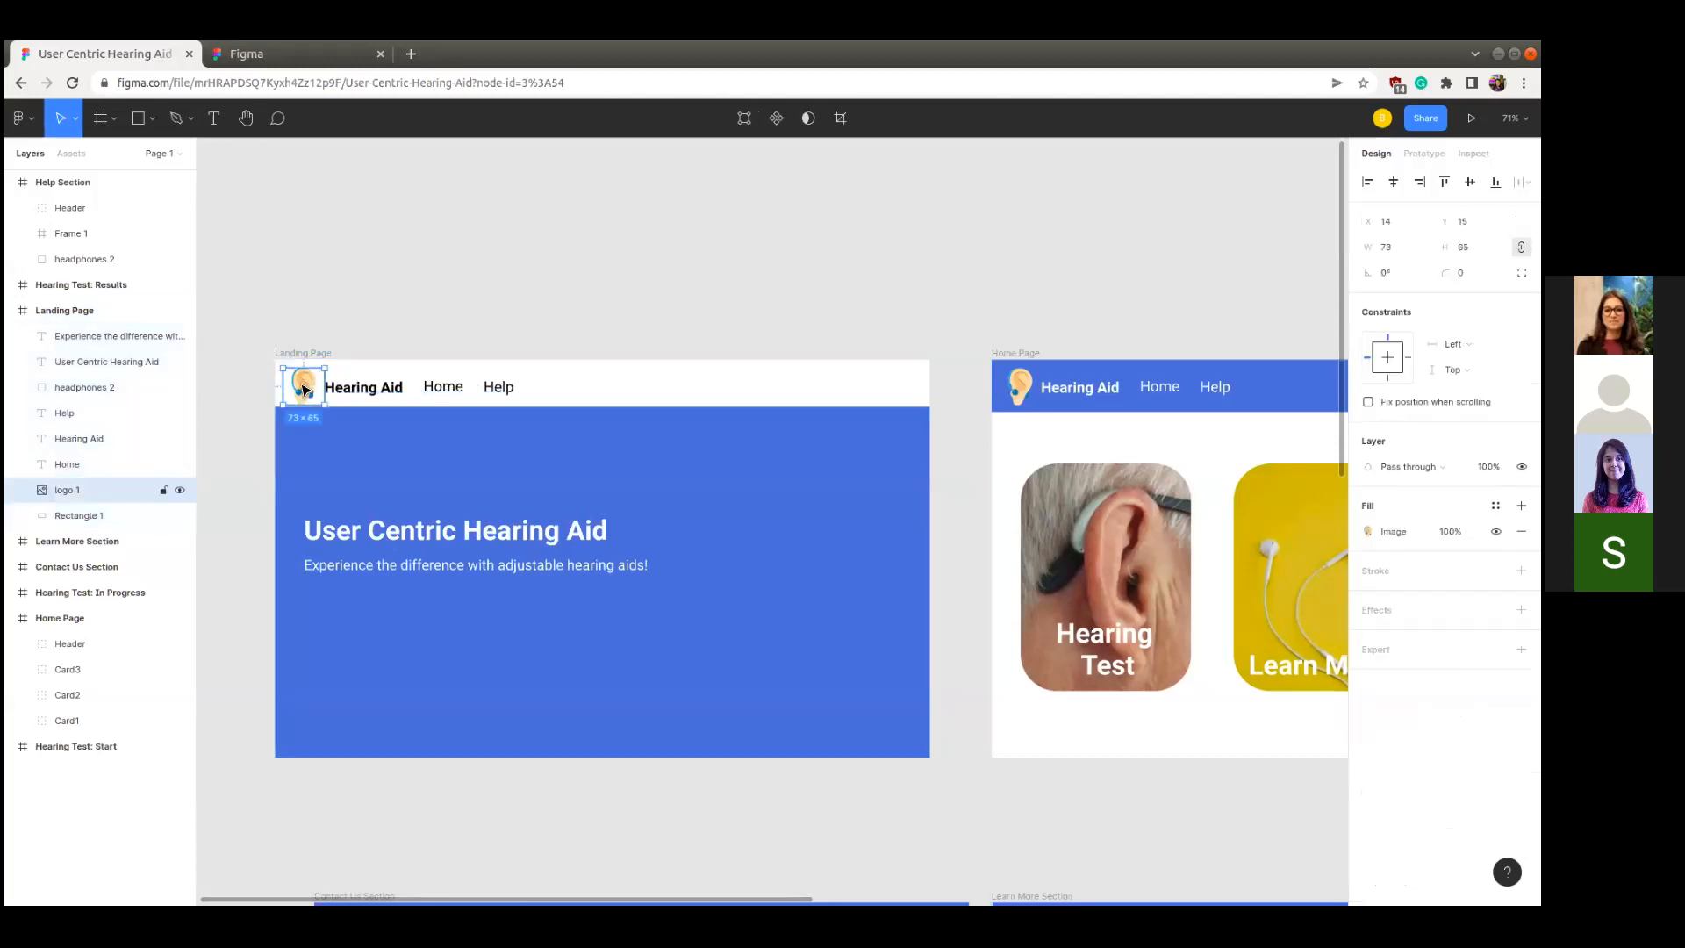
{"action": "left_click", "coordinate": [370, 383]}
{"action": "left_click", "coordinate": [443, 387]}
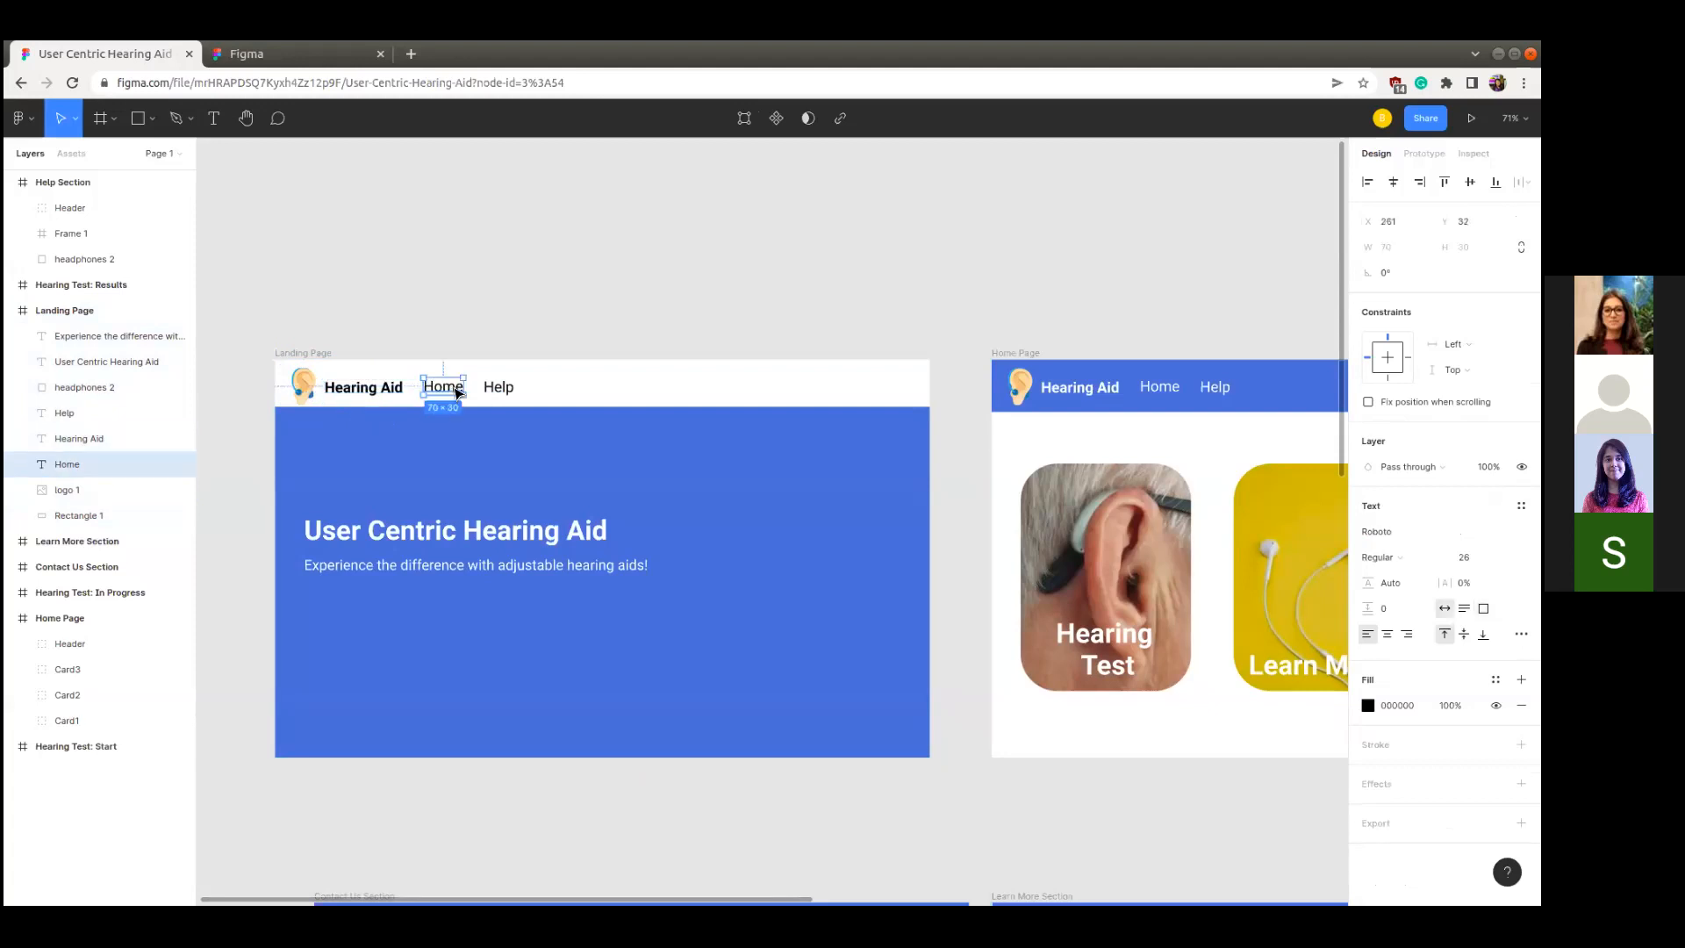
{"action": "left_click", "coordinate": [502, 392]}
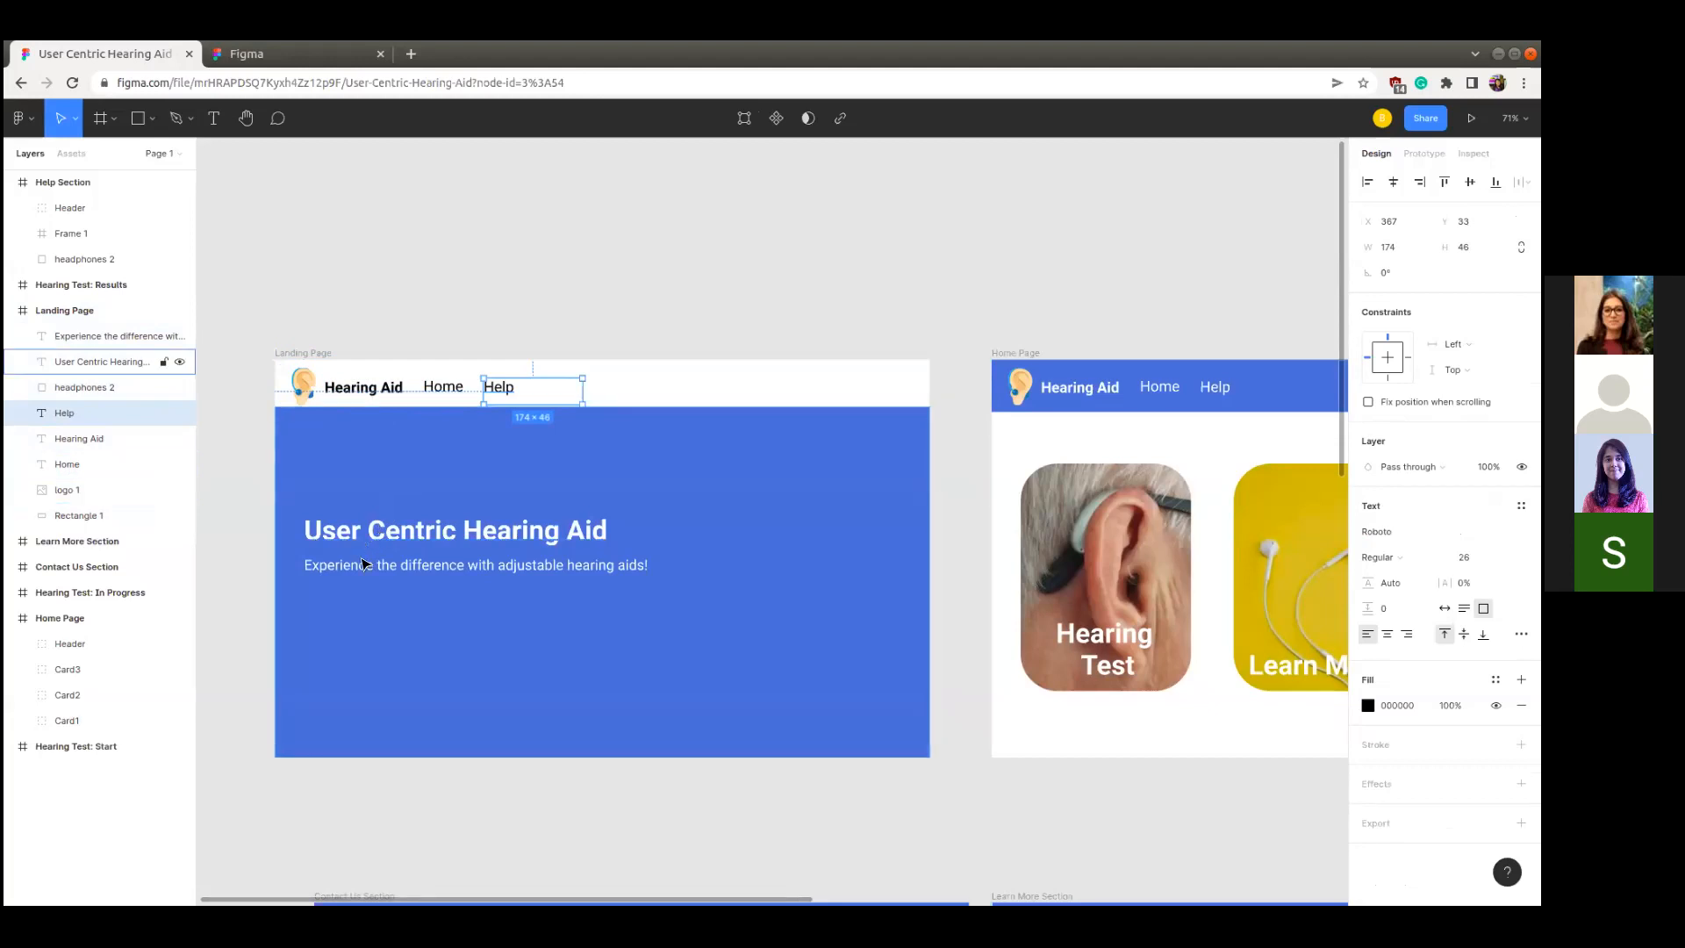
- Inspect the Landing Page's heading, tagline and blue background rectangle, and clear the selection
{"action": "left_click", "coordinate": [380, 537]}
{"action": "left_click", "coordinate": [368, 564]}
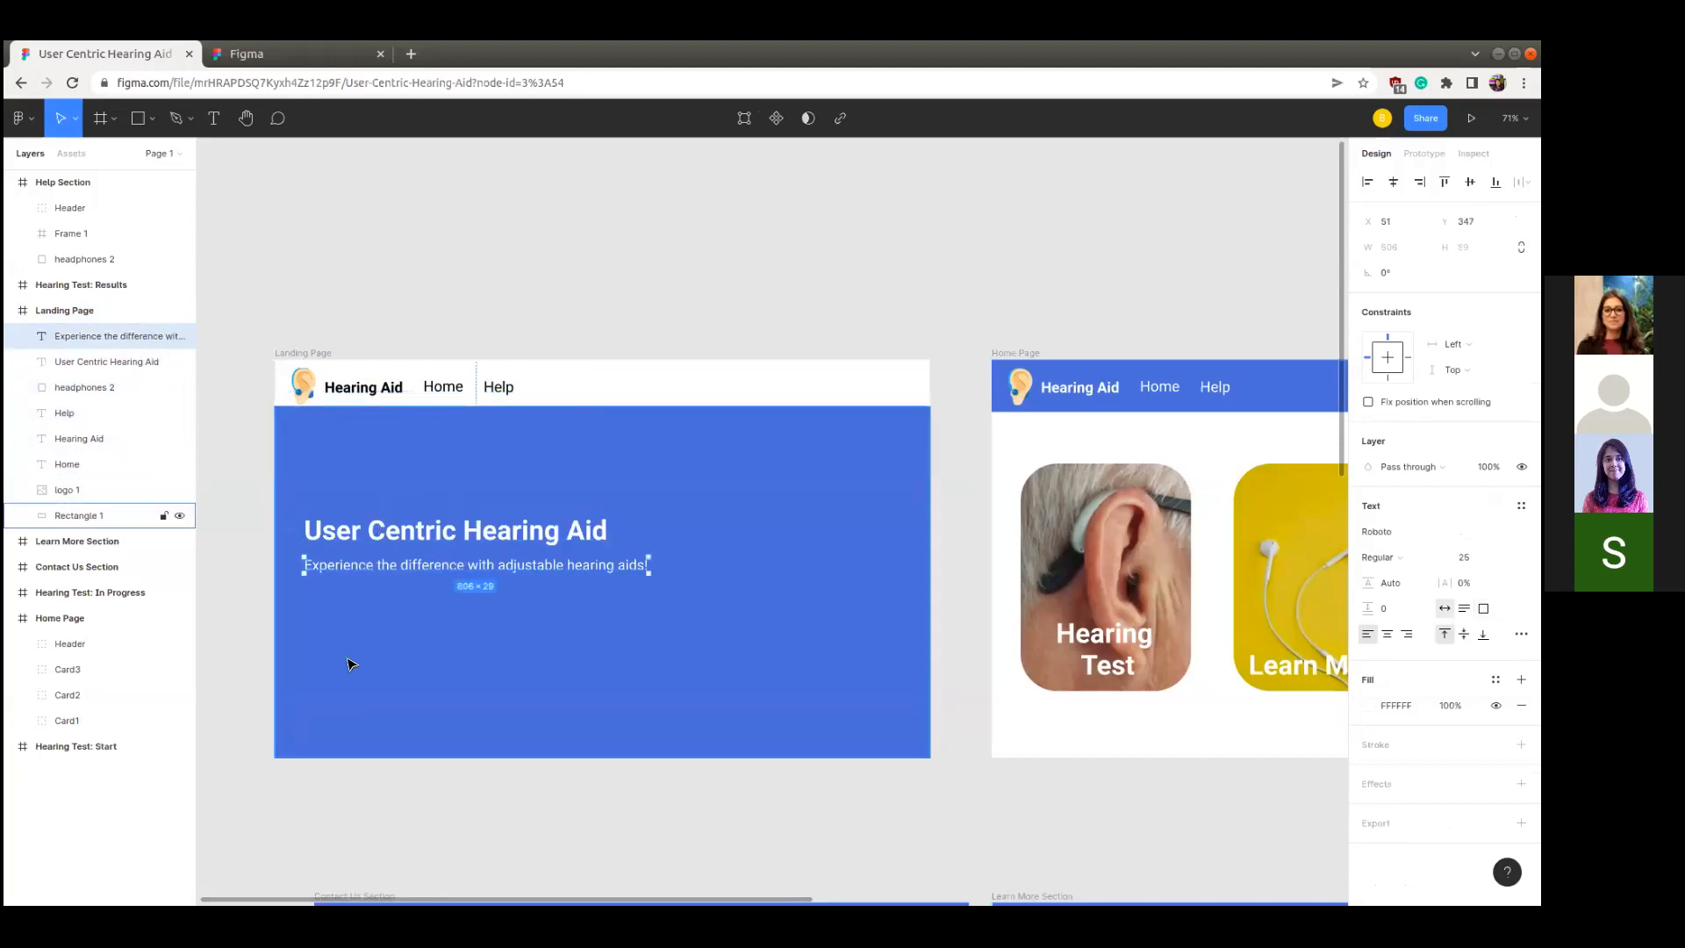
{"action": "left_click", "coordinate": [351, 664]}
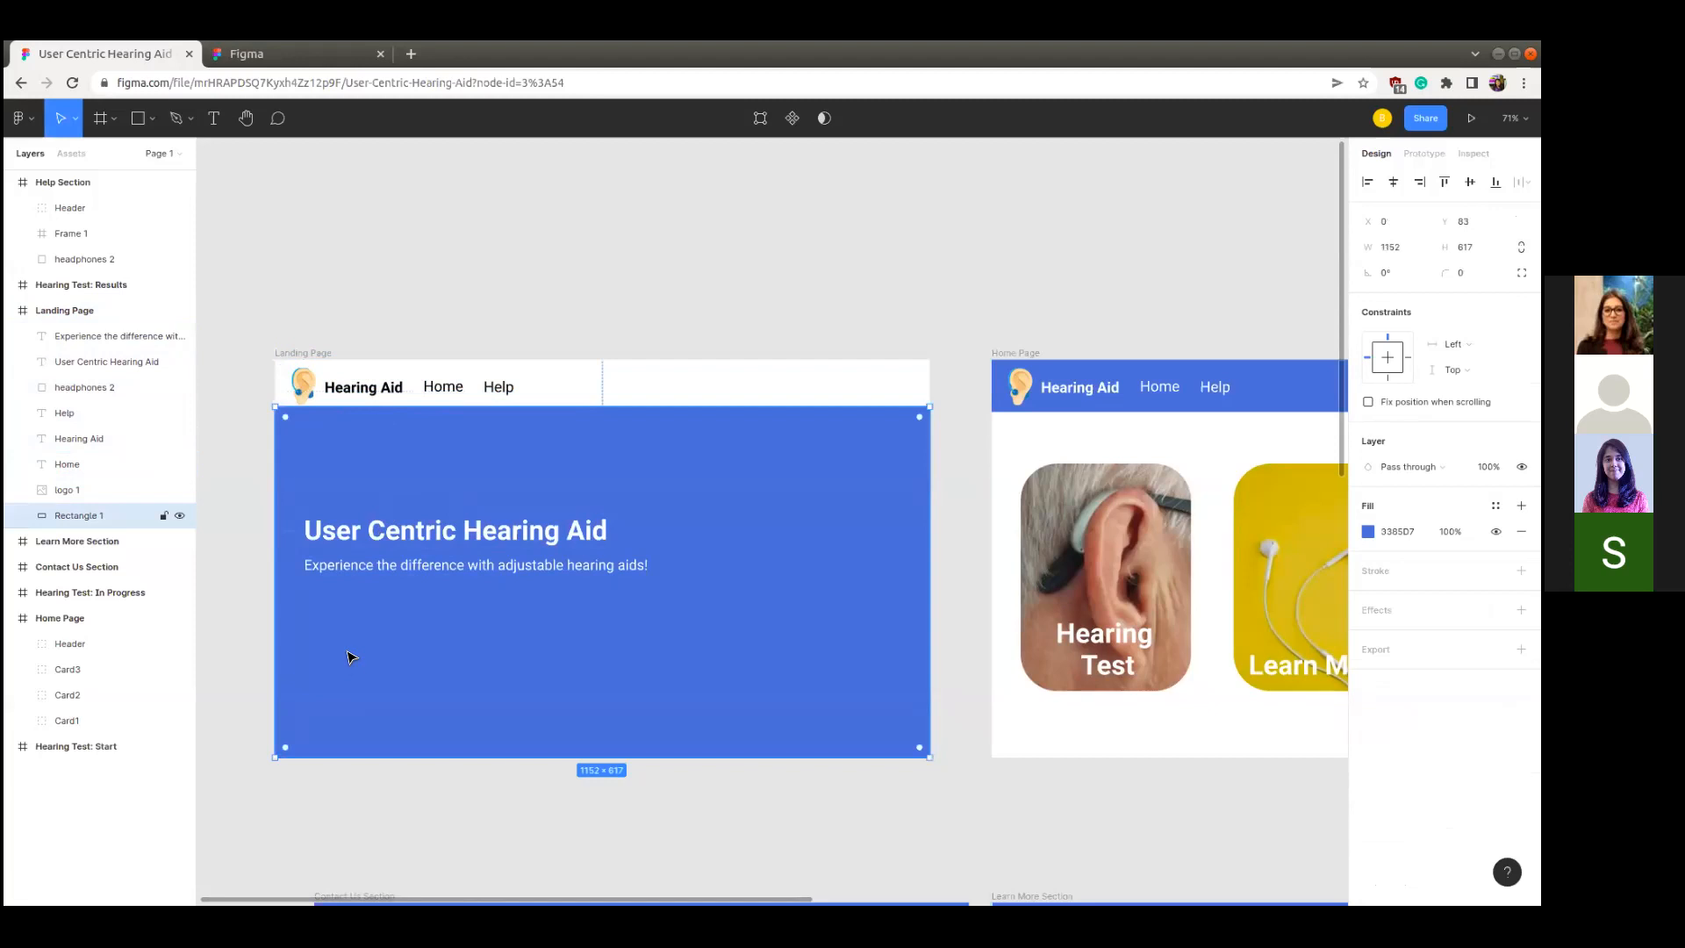
{"action": "left_click", "coordinate": [350, 570]}
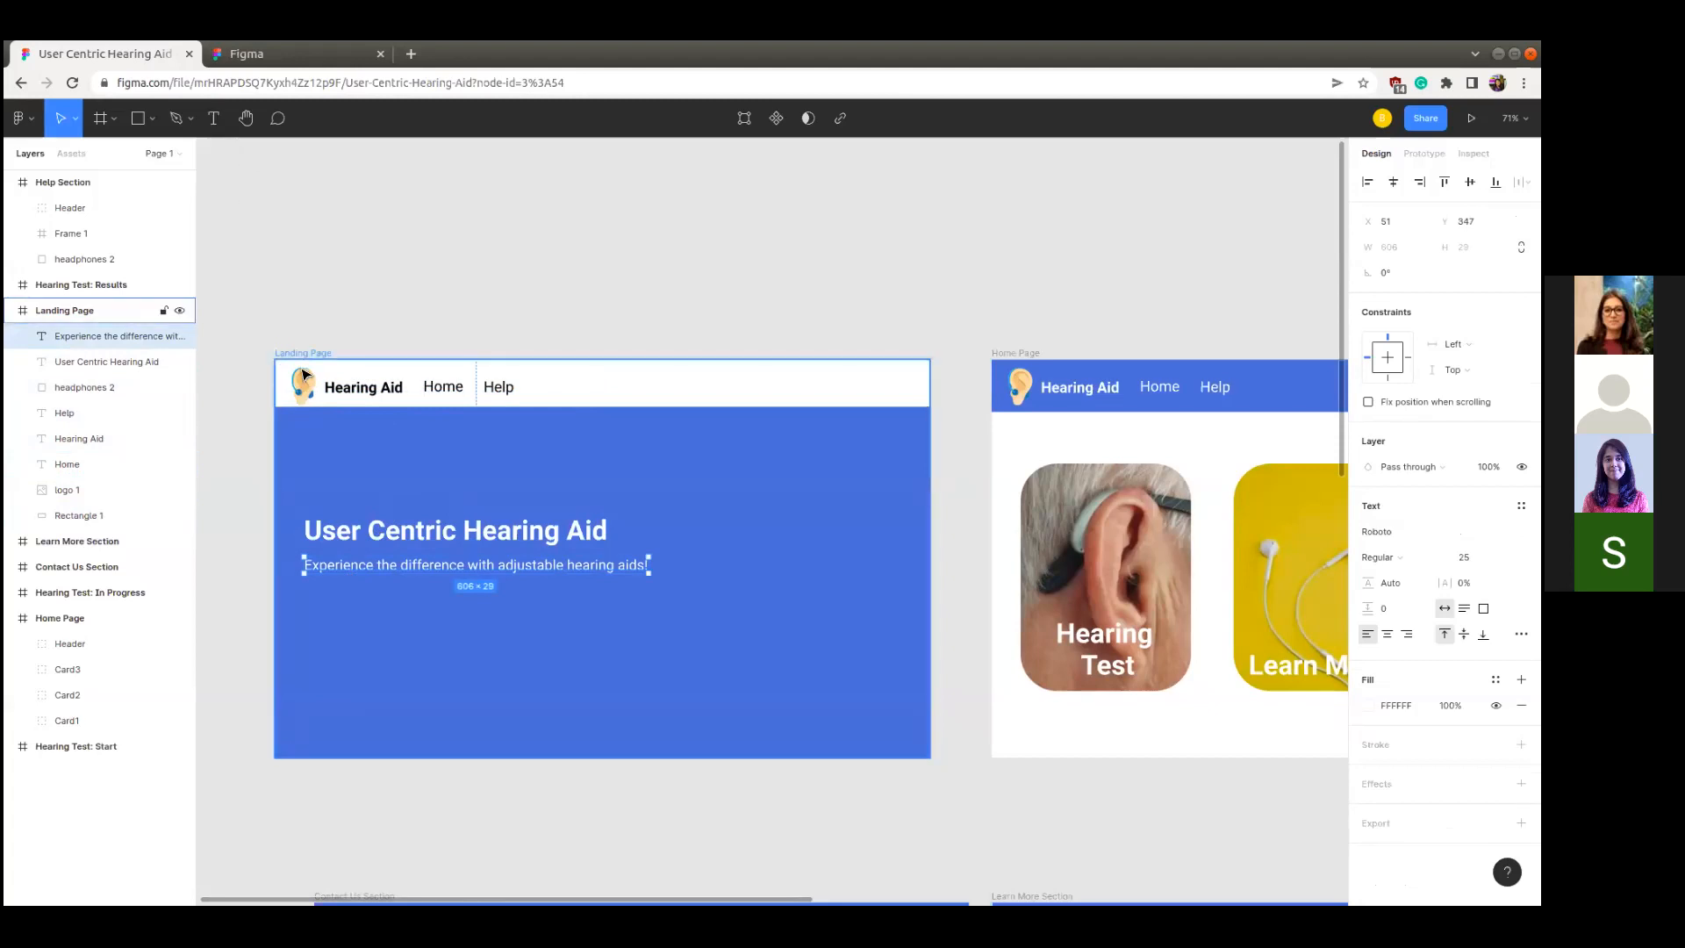
{"action": "left_click", "coordinate": [496, 711]}
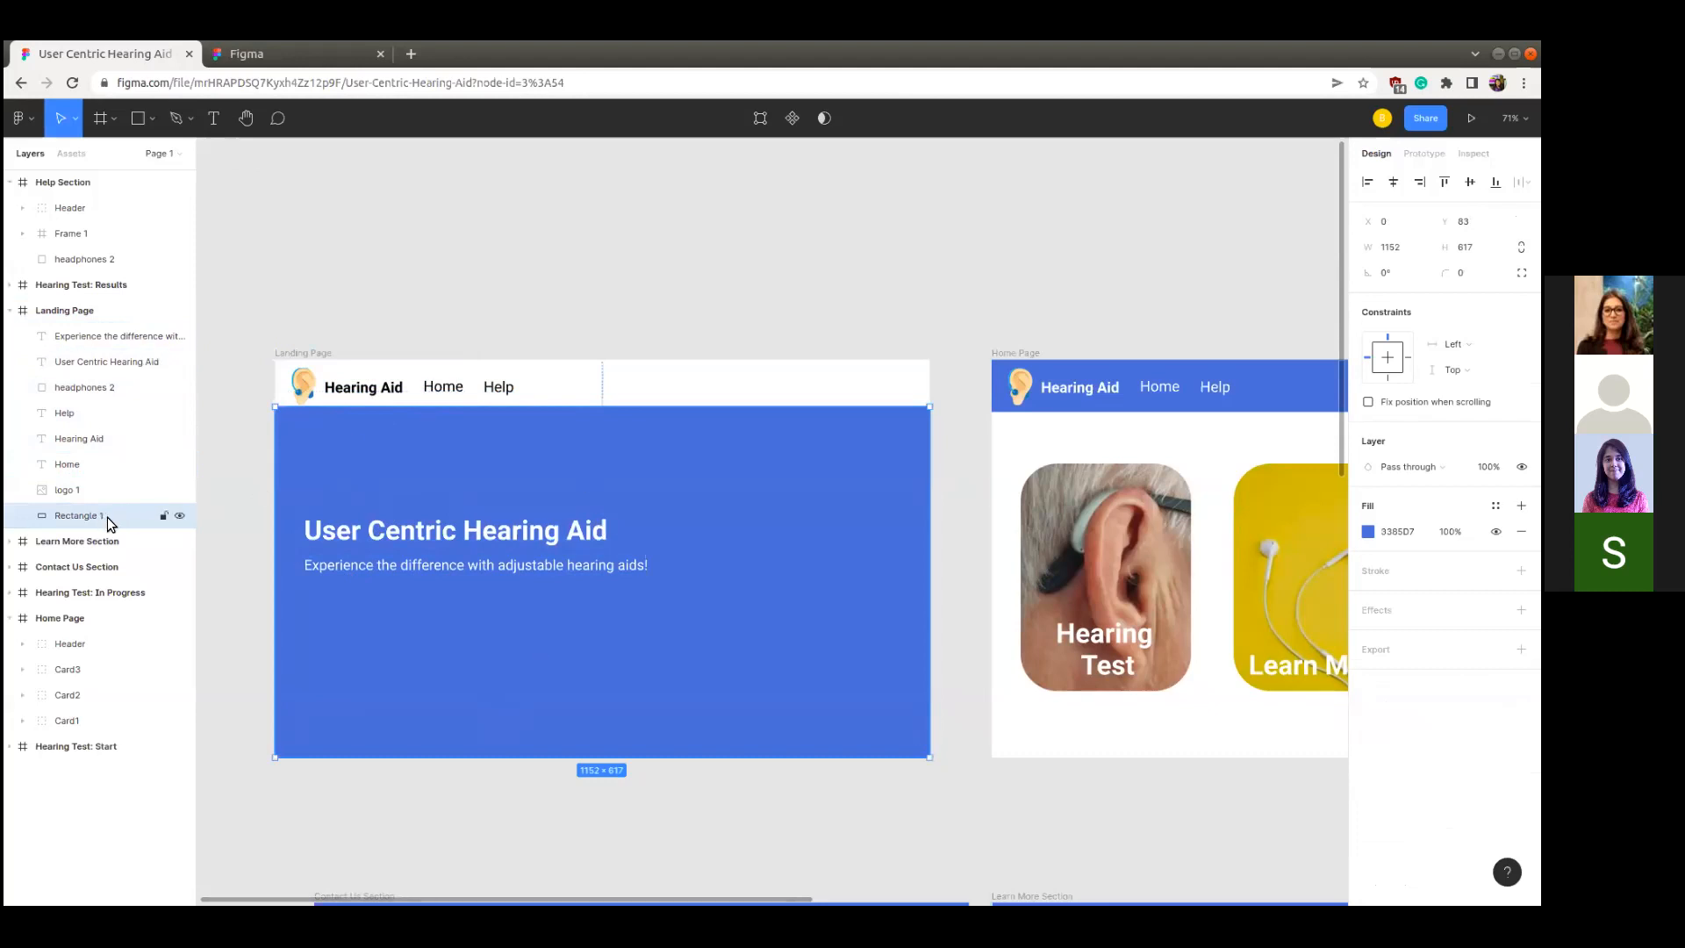
{"action": "left_click", "coordinate": [513, 821]}
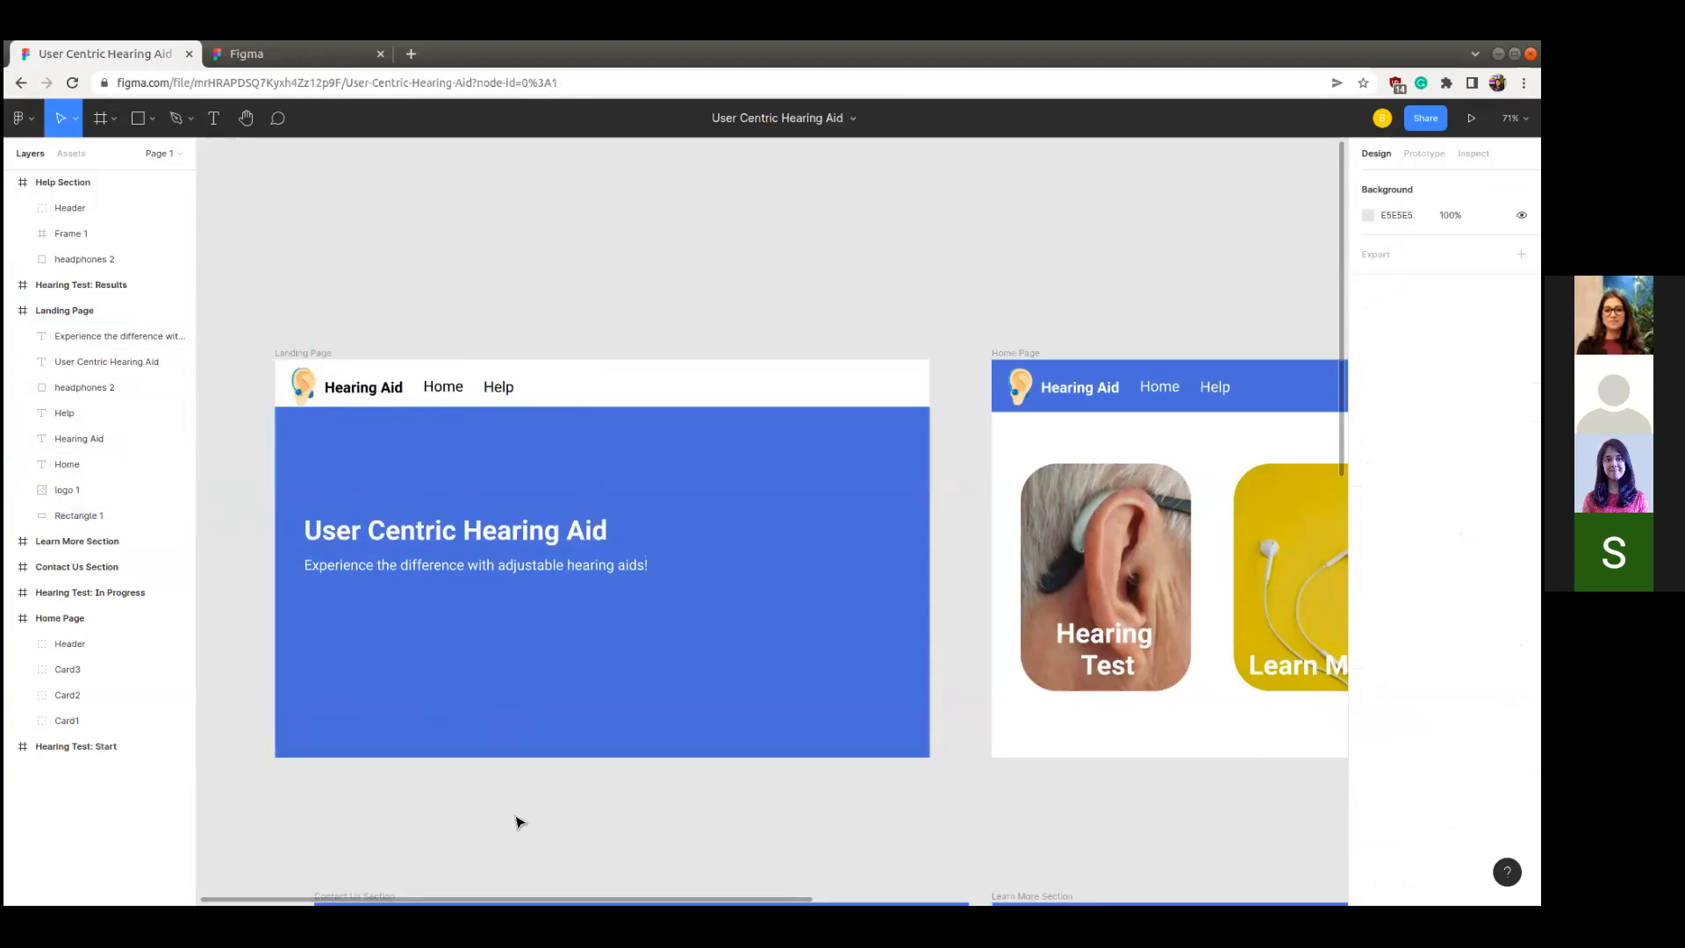
- Inspect the Home Page frame's header and its Hearing Test, Learn More and Contact Us cards
{"action": "scroll", "coordinate": [520, 822], "scroll_direction": "down", "scroll_amount": 3}
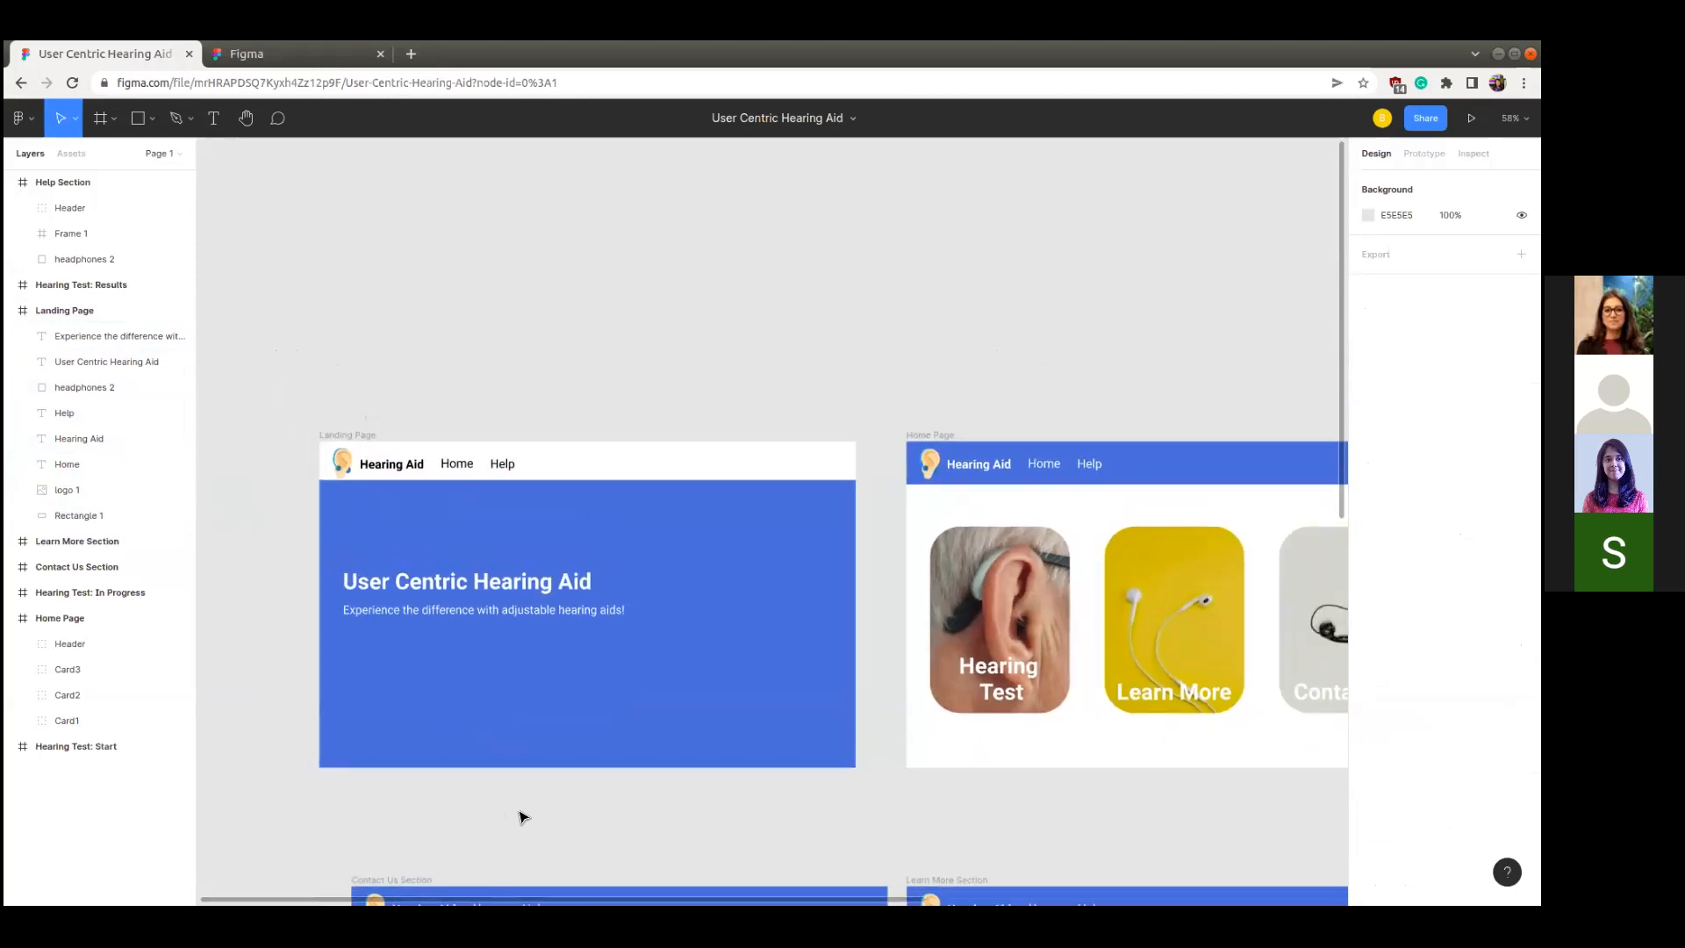
{"action": "scroll", "coordinate": [521, 817], "scroll_direction": "right", "scroll_amount": 5}
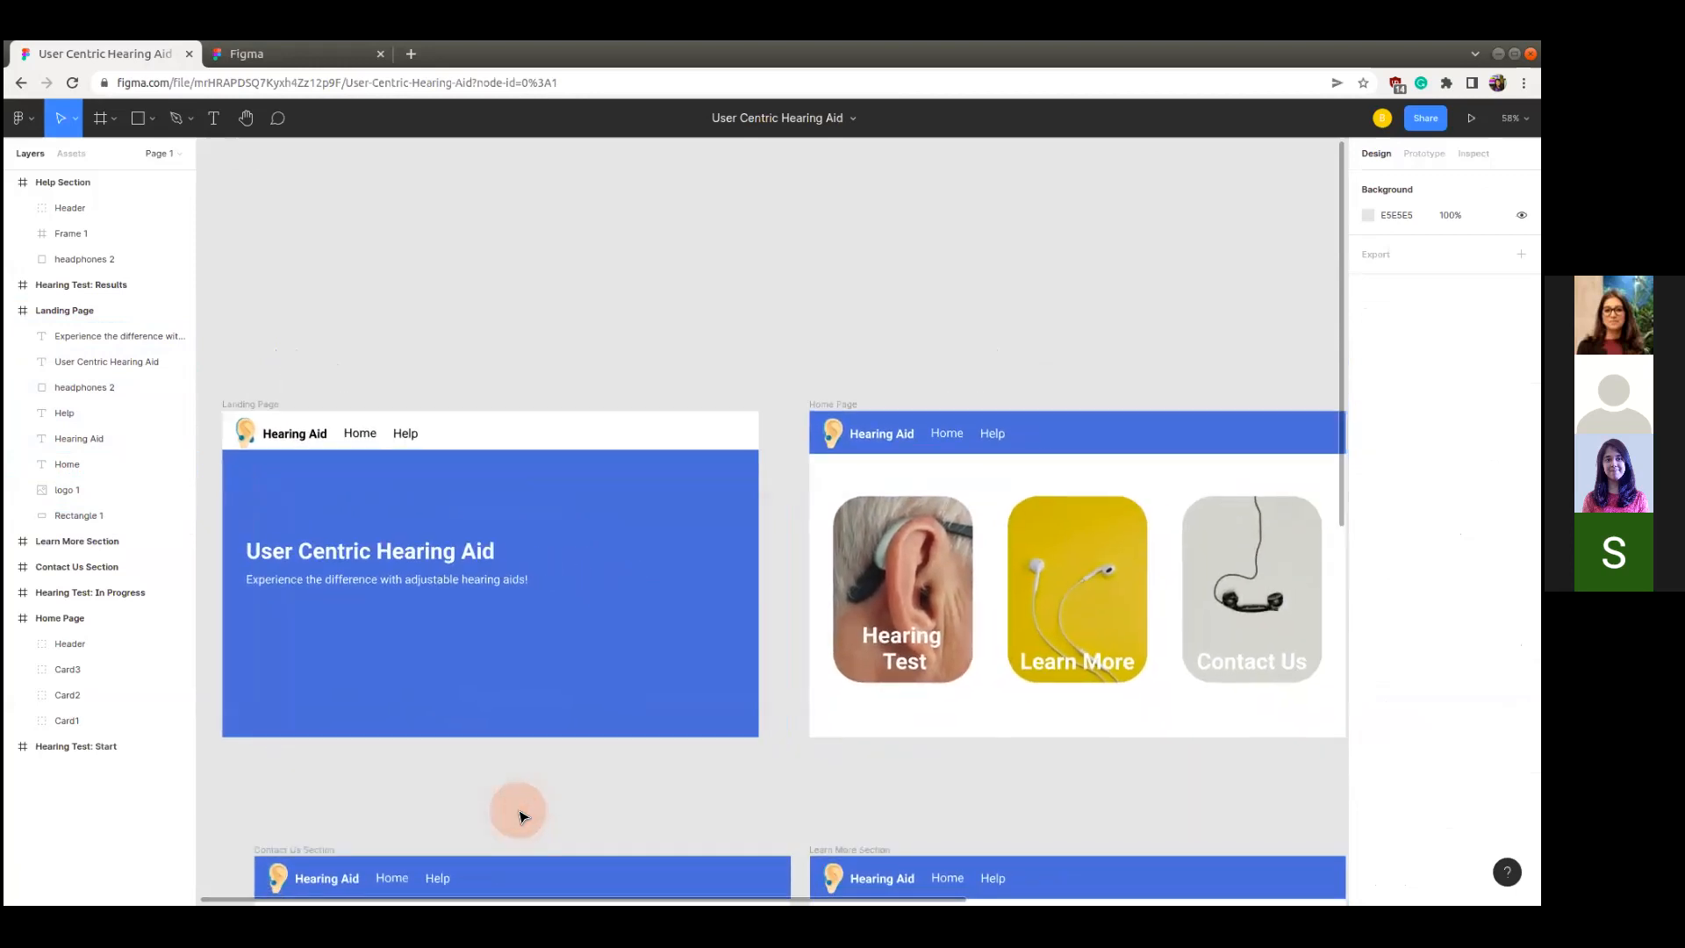
{"action": "scroll", "coordinate": [521, 817], "scroll_direction": "right", "scroll_amount": 4}
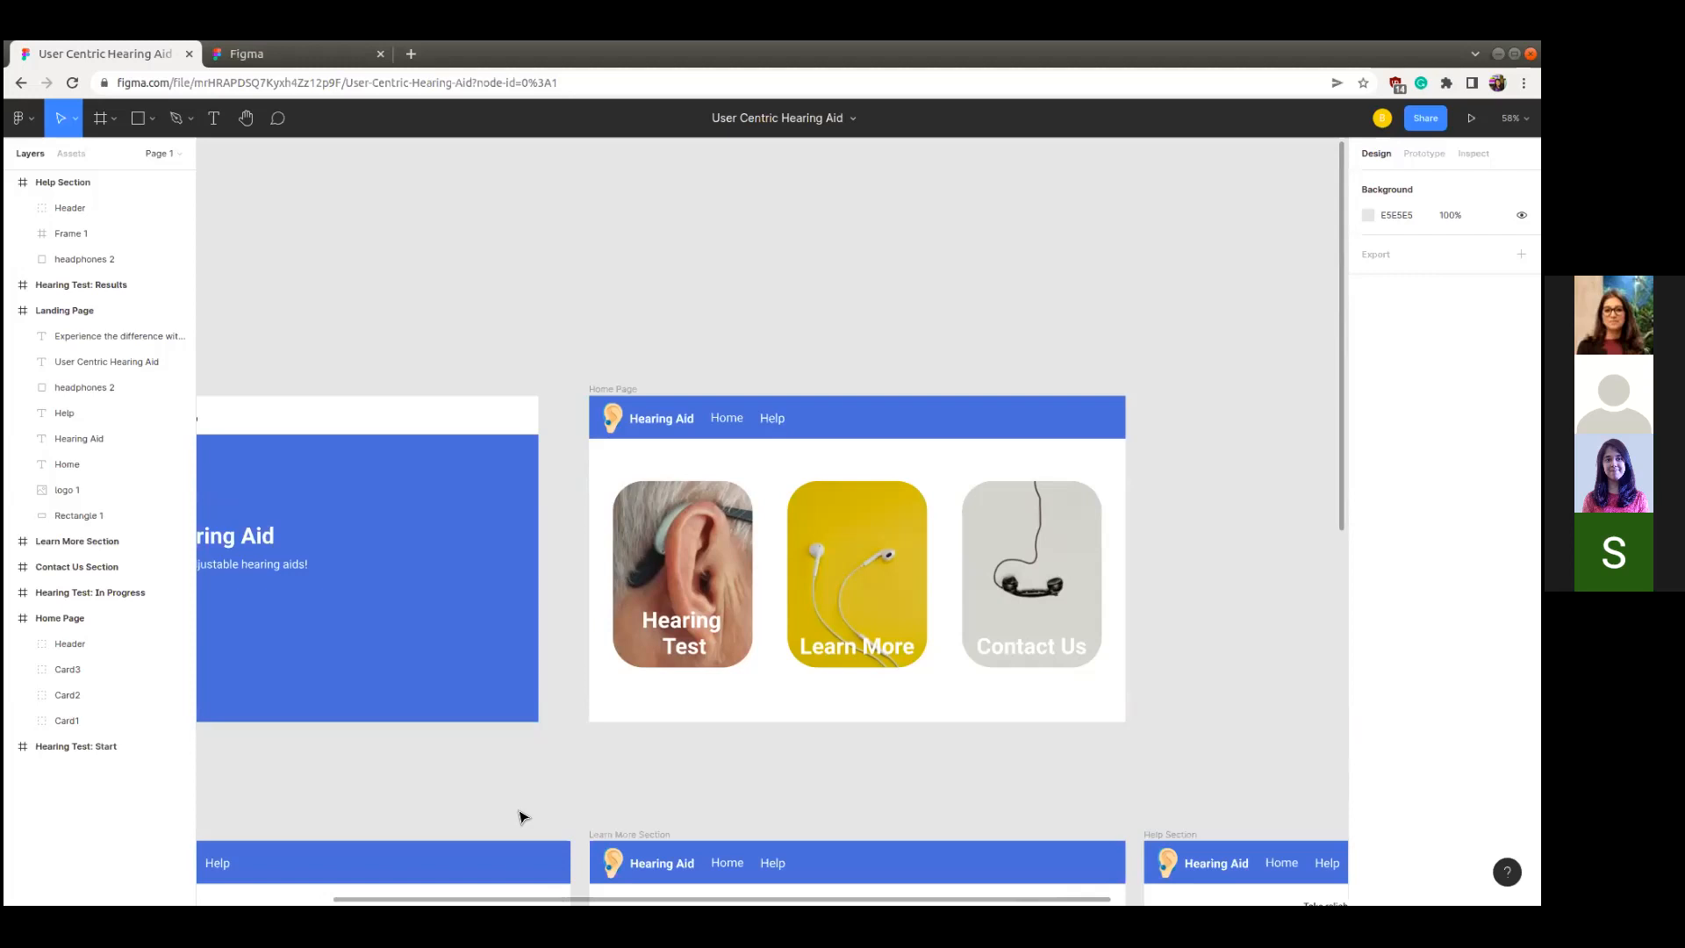
{"action": "scroll", "coordinate": [523, 813], "scroll_direction": "right", "scroll_amount": 4}
{"action": "scroll", "coordinate": [549, 605], "scroll_direction": "up", "scroll_amount": 2}
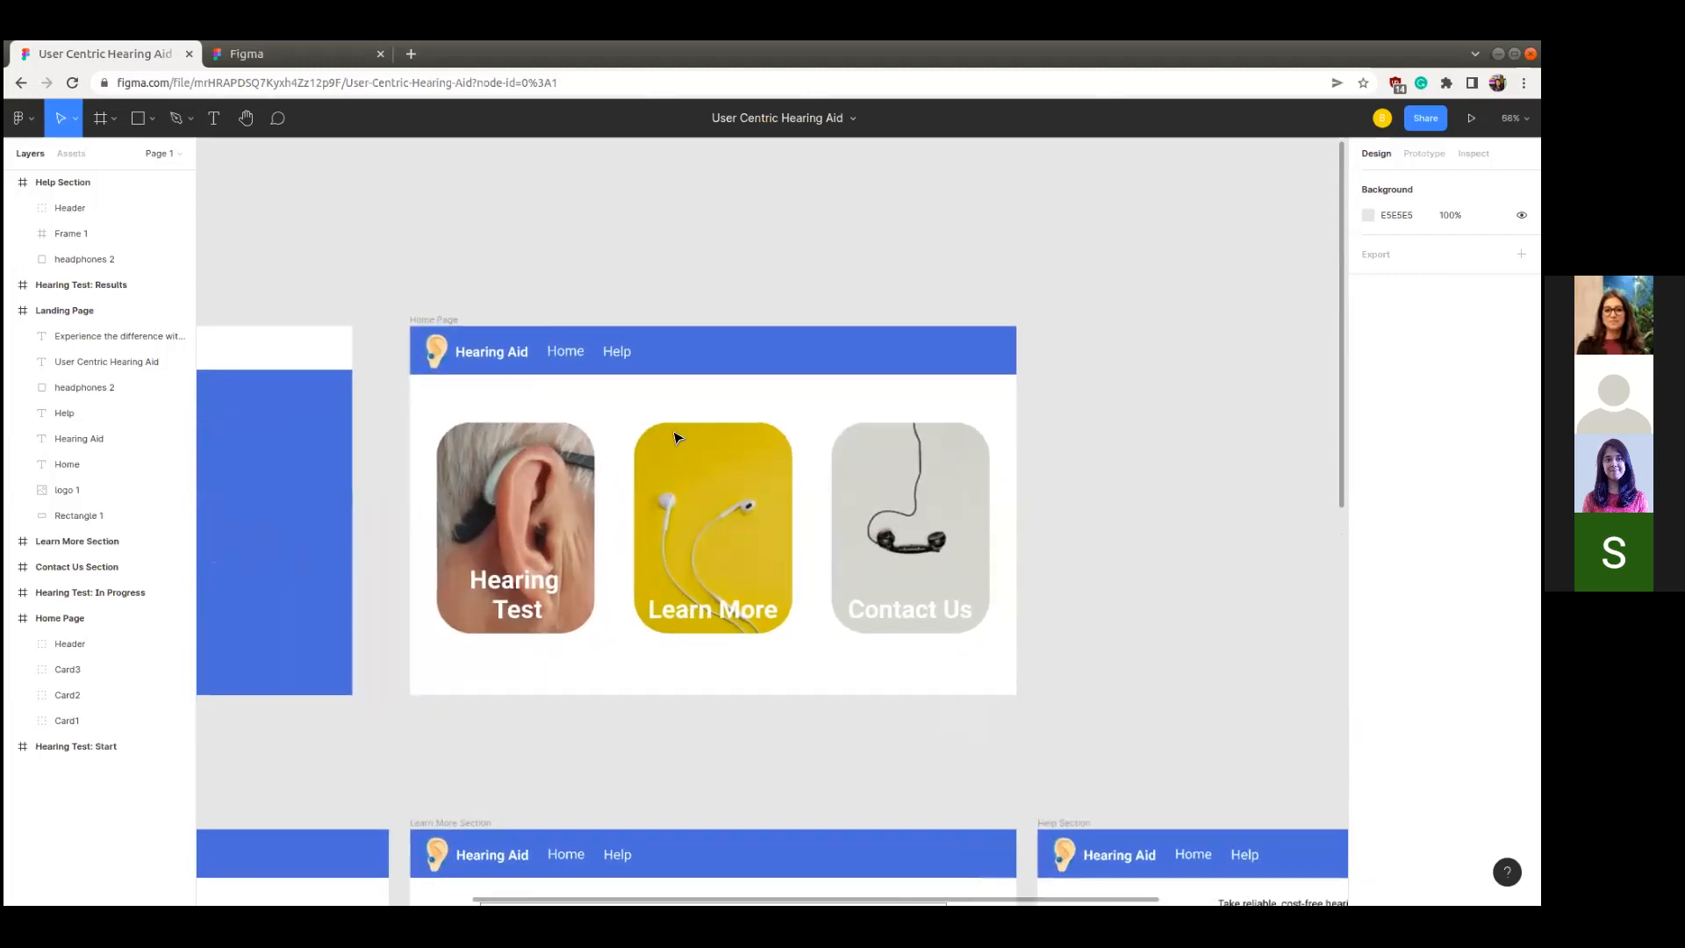
{"action": "scroll", "coordinate": [676, 436], "scroll_direction": "up", "scroll_amount": 2}
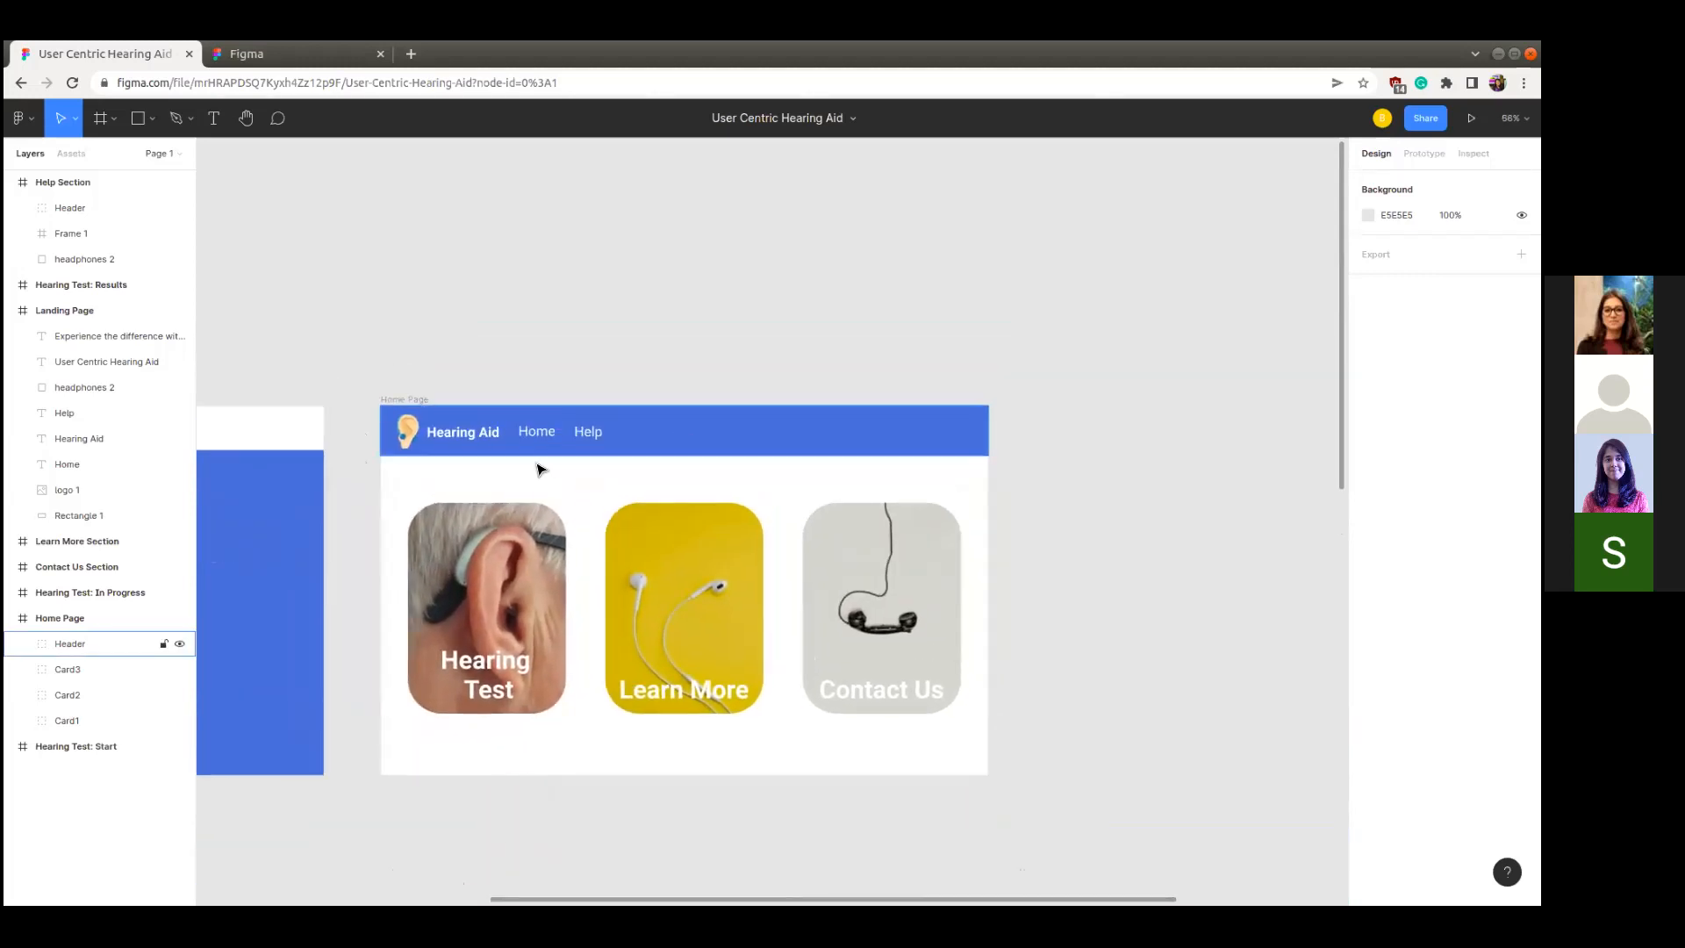
{"action": "left_click", "coordinate": [540, 470]}
{"action": "left_click", "coordinate": [478, 619]}
{"action": "left_click", "coordinate": [713, 618]}
{"action": "left_click", "coordinate": [849, 619]}
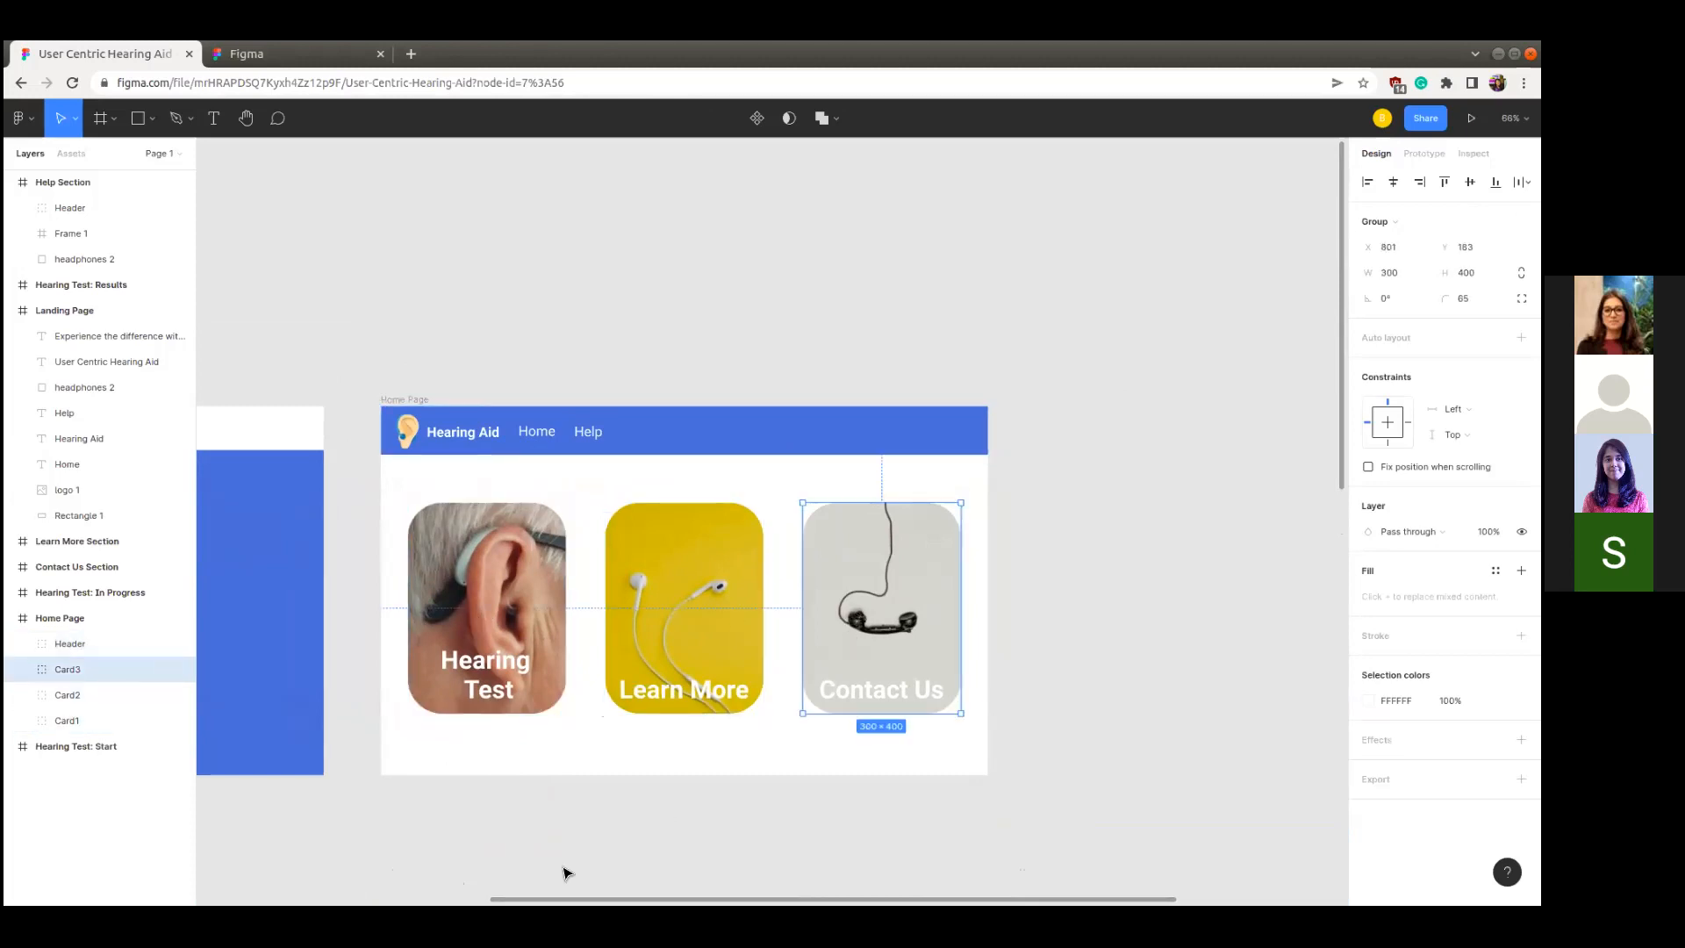
{"action": "scroll", "coordinate": [566, 873], "scroll_direction": "down", "scroll_amount": 2}
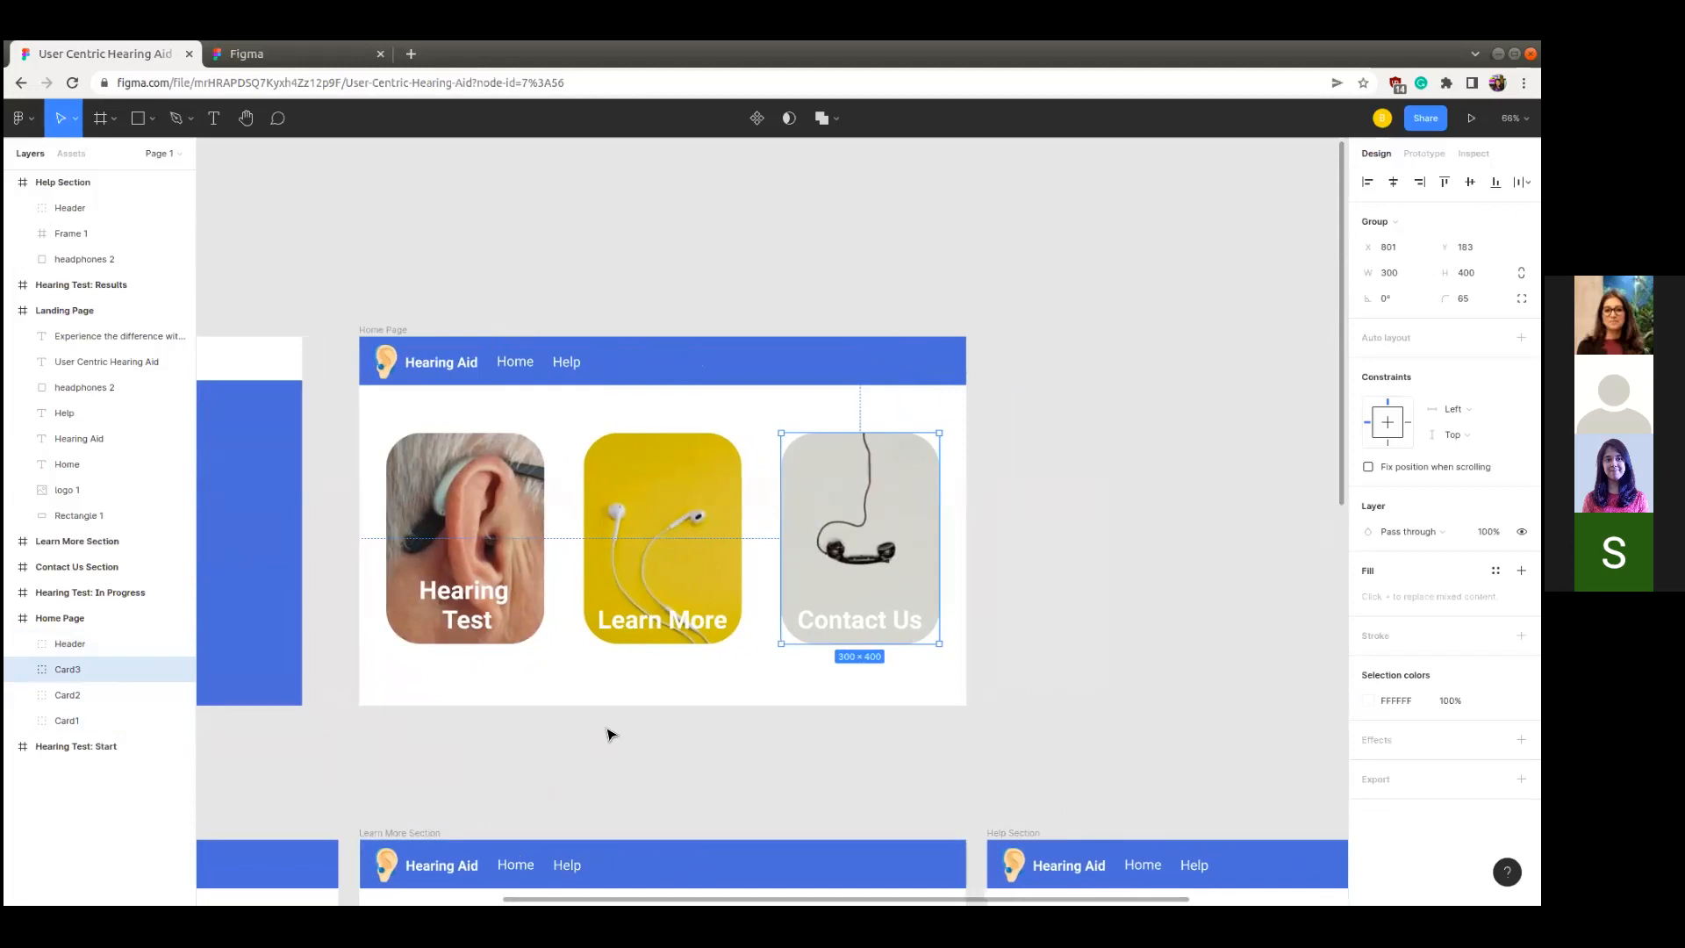
{"action": "scroll", "coordinate": [608, 709], "scroll_direction": "up", "scroll_amount": 2}
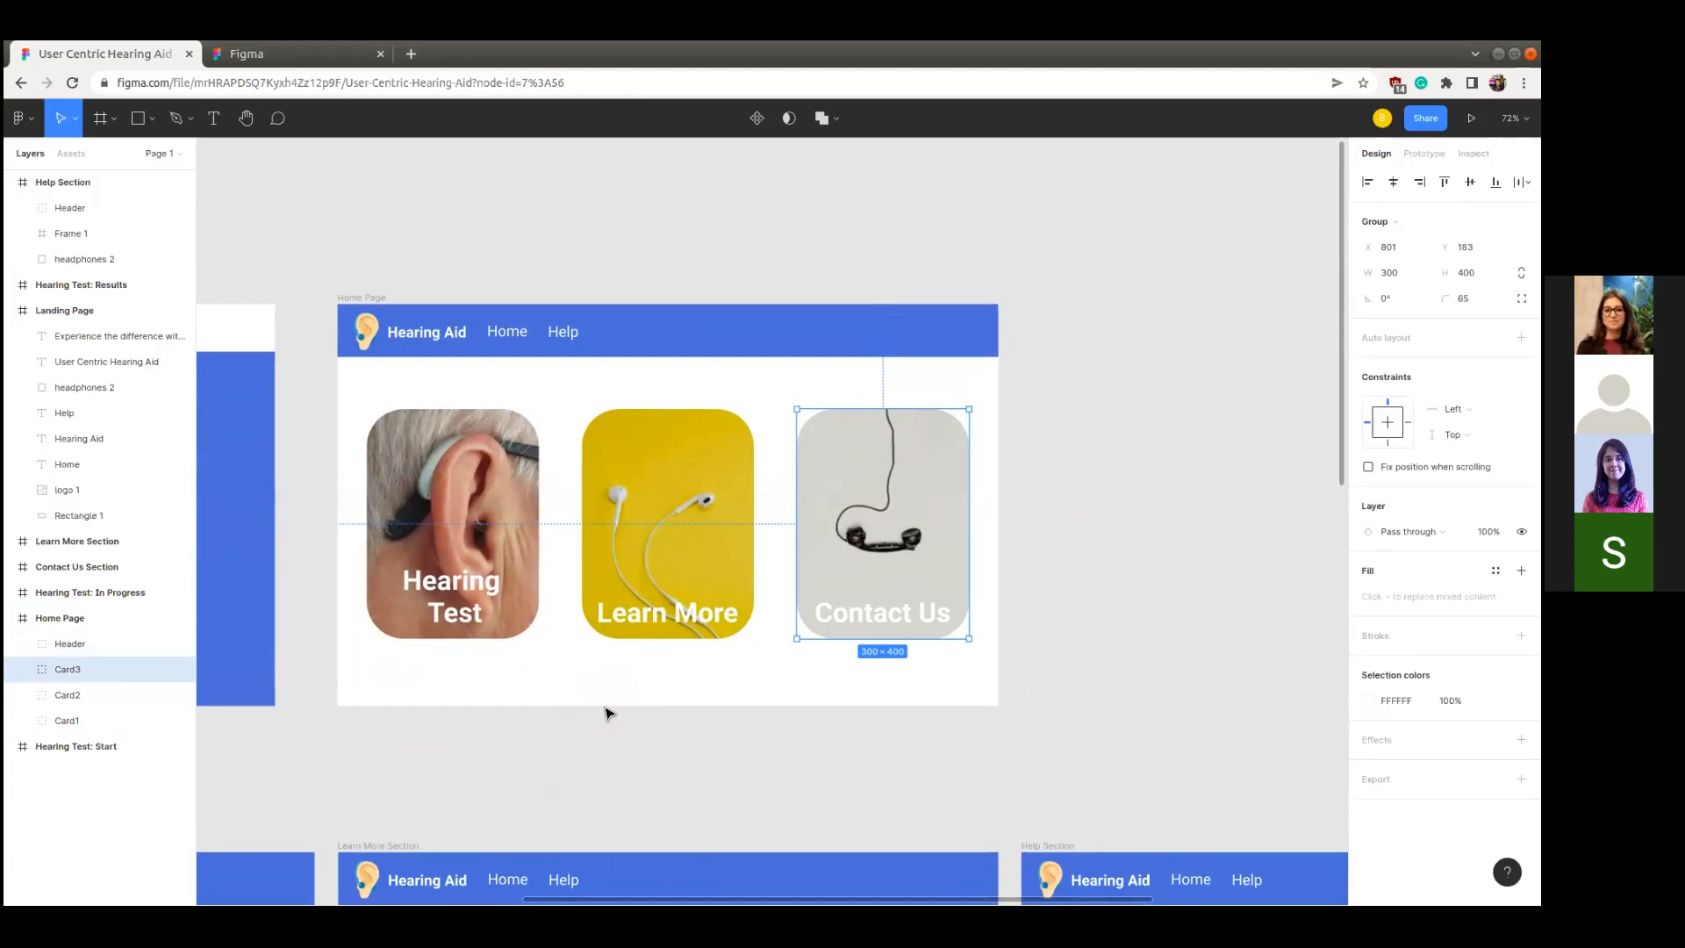
- Examine the contents of the Contact Us, Learn More and Help Section frames in the second row
{"action": "scroll", "coordinate": [608, 713], "scroll_direction": "down", "scroll_amount": 10}
{"action": "scroll", "coordinate": [608, 713], "scroll_direction": "left", "scroll_amount": 12}
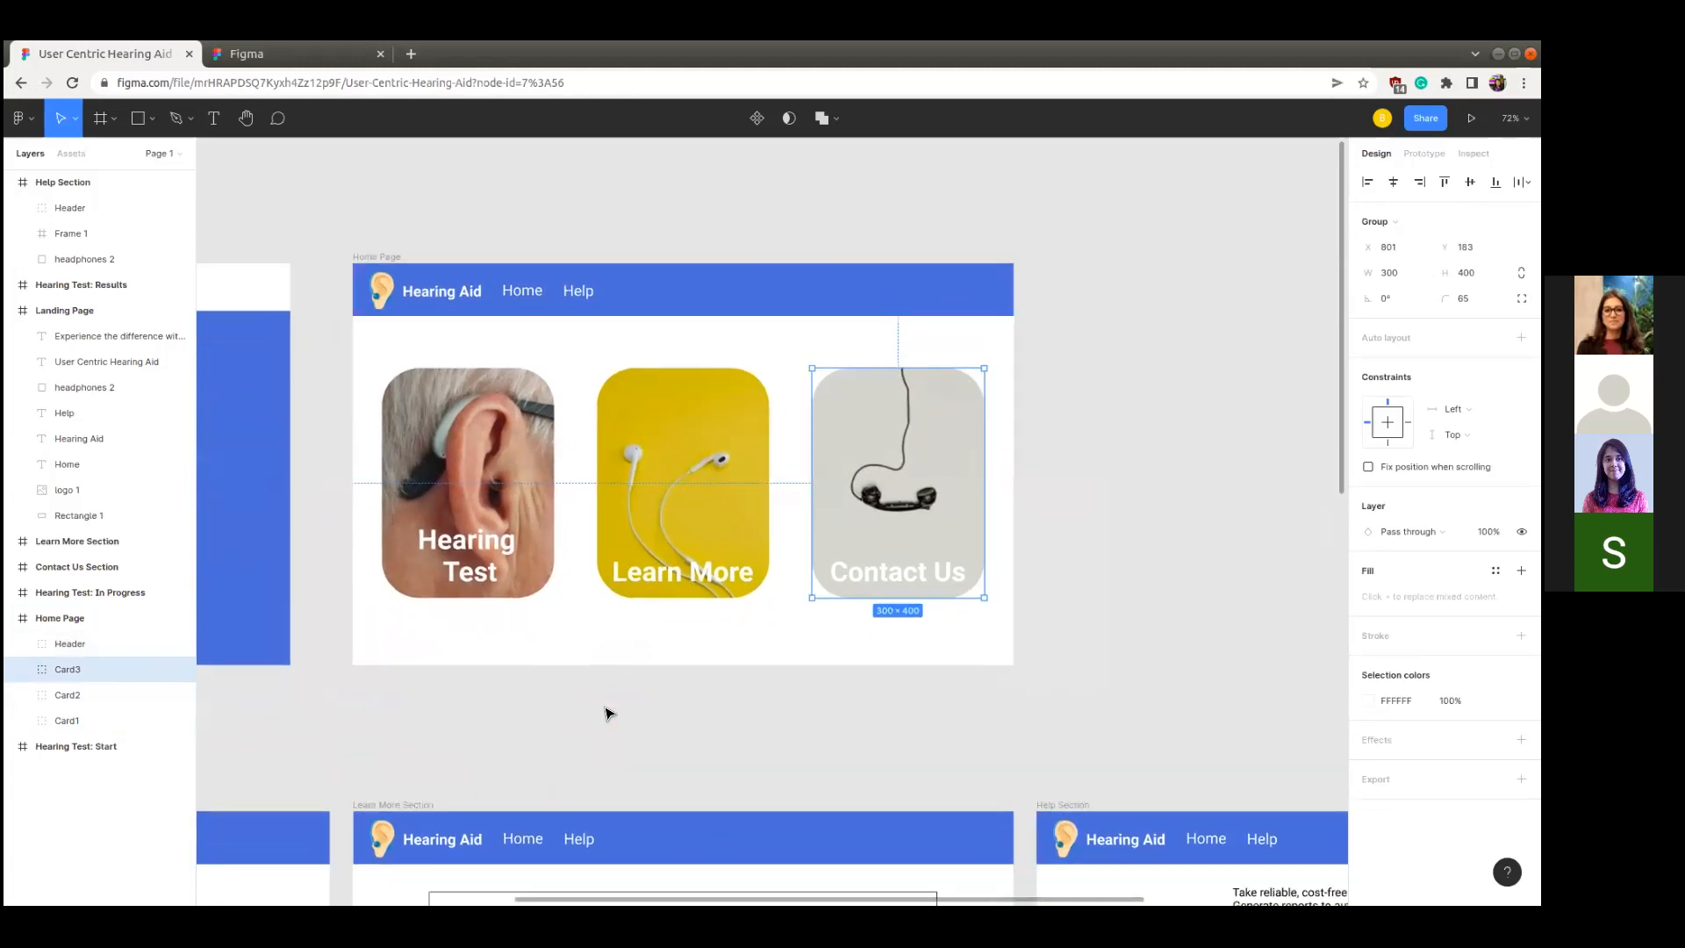
{"action": "scroll", "coordinate": [608, 713], "scroll_direction": "down", "scroll_amount": 5}
{"action": "scroll", "coordinate": [608, 713], "scroll_direction": "left", "scroll_amount": 3}
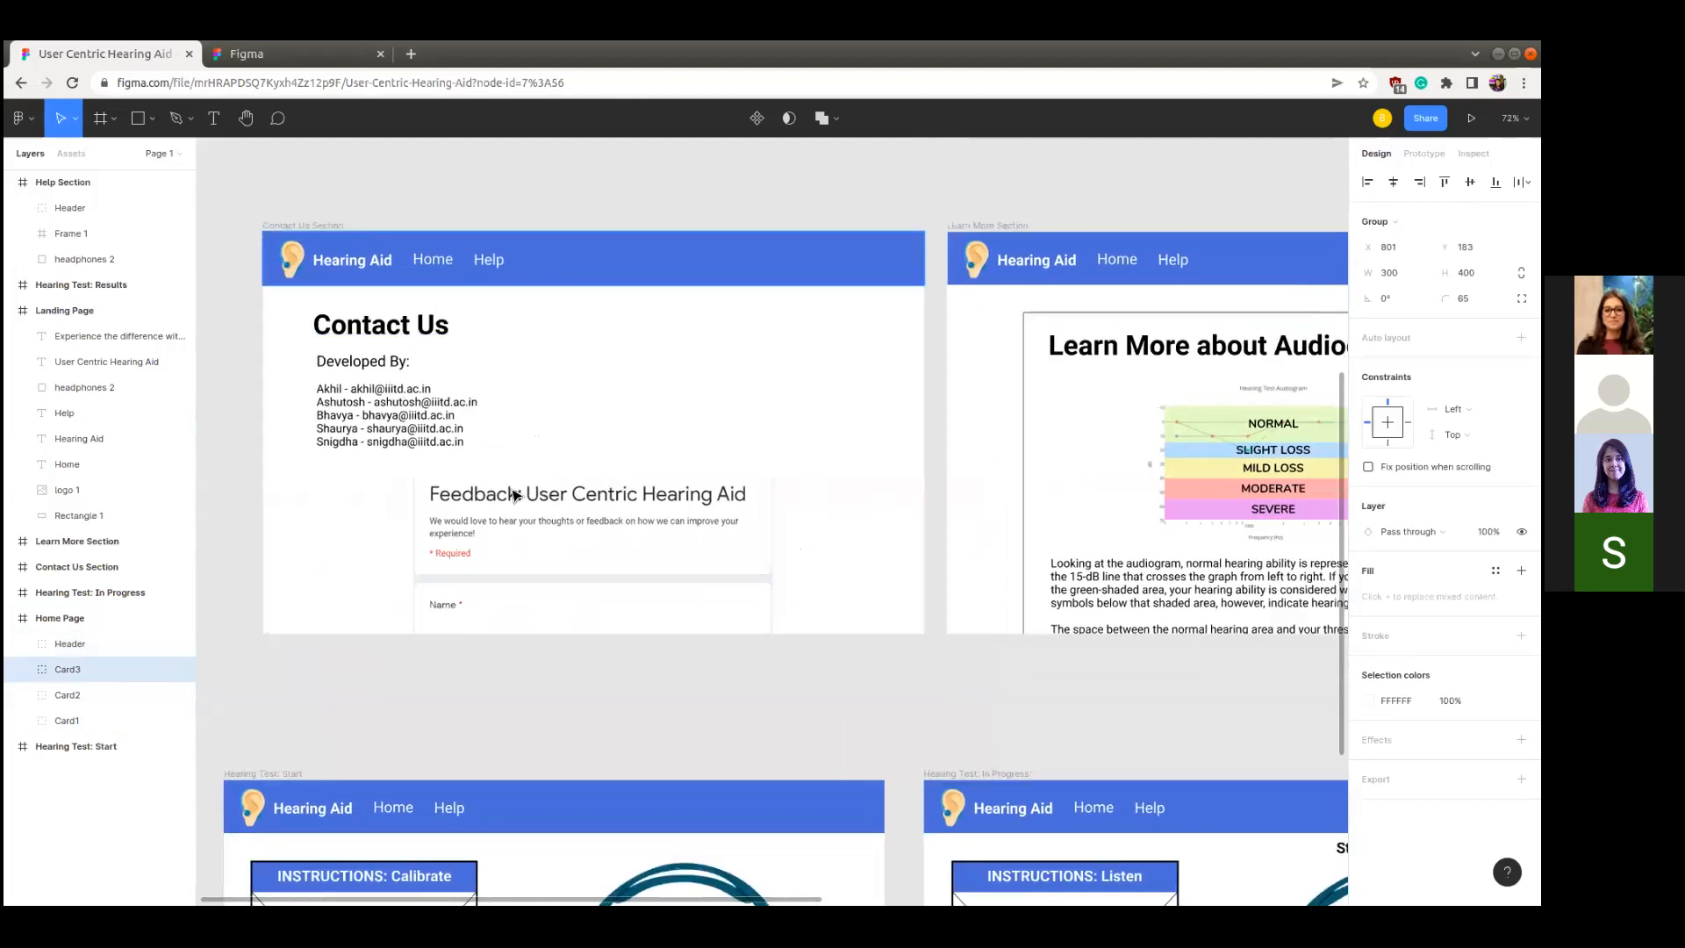
{"action": "scroll", "coordinate": [632, 494], "scroll_direction": "right", "scroll_amount": 4}
{"action": "scroll", "coordinate": [632, 494], "scroll_direction": "down", "scroll_amount": 1}
{"action": "scroll", "coordinate": [632, 494], "scroll_direction": "right", "scroll_amount": 10}
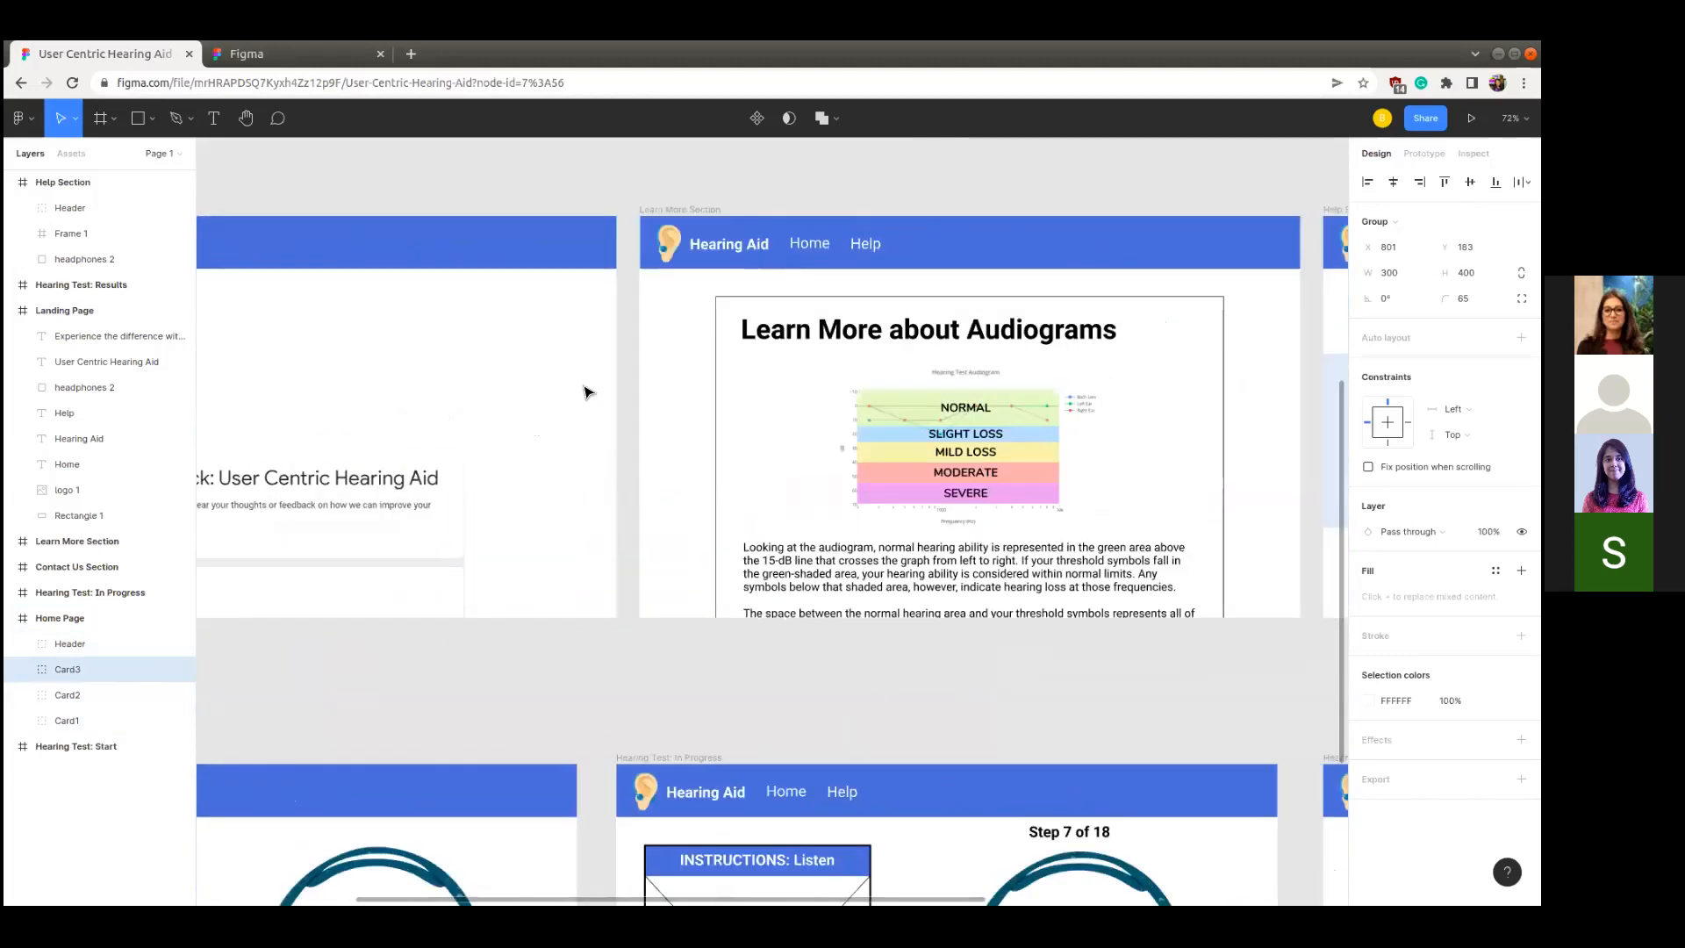
{"action": "scroll", "coordinate": [421, 316], "scroll_direction": "up", "scroll_amount": 1}
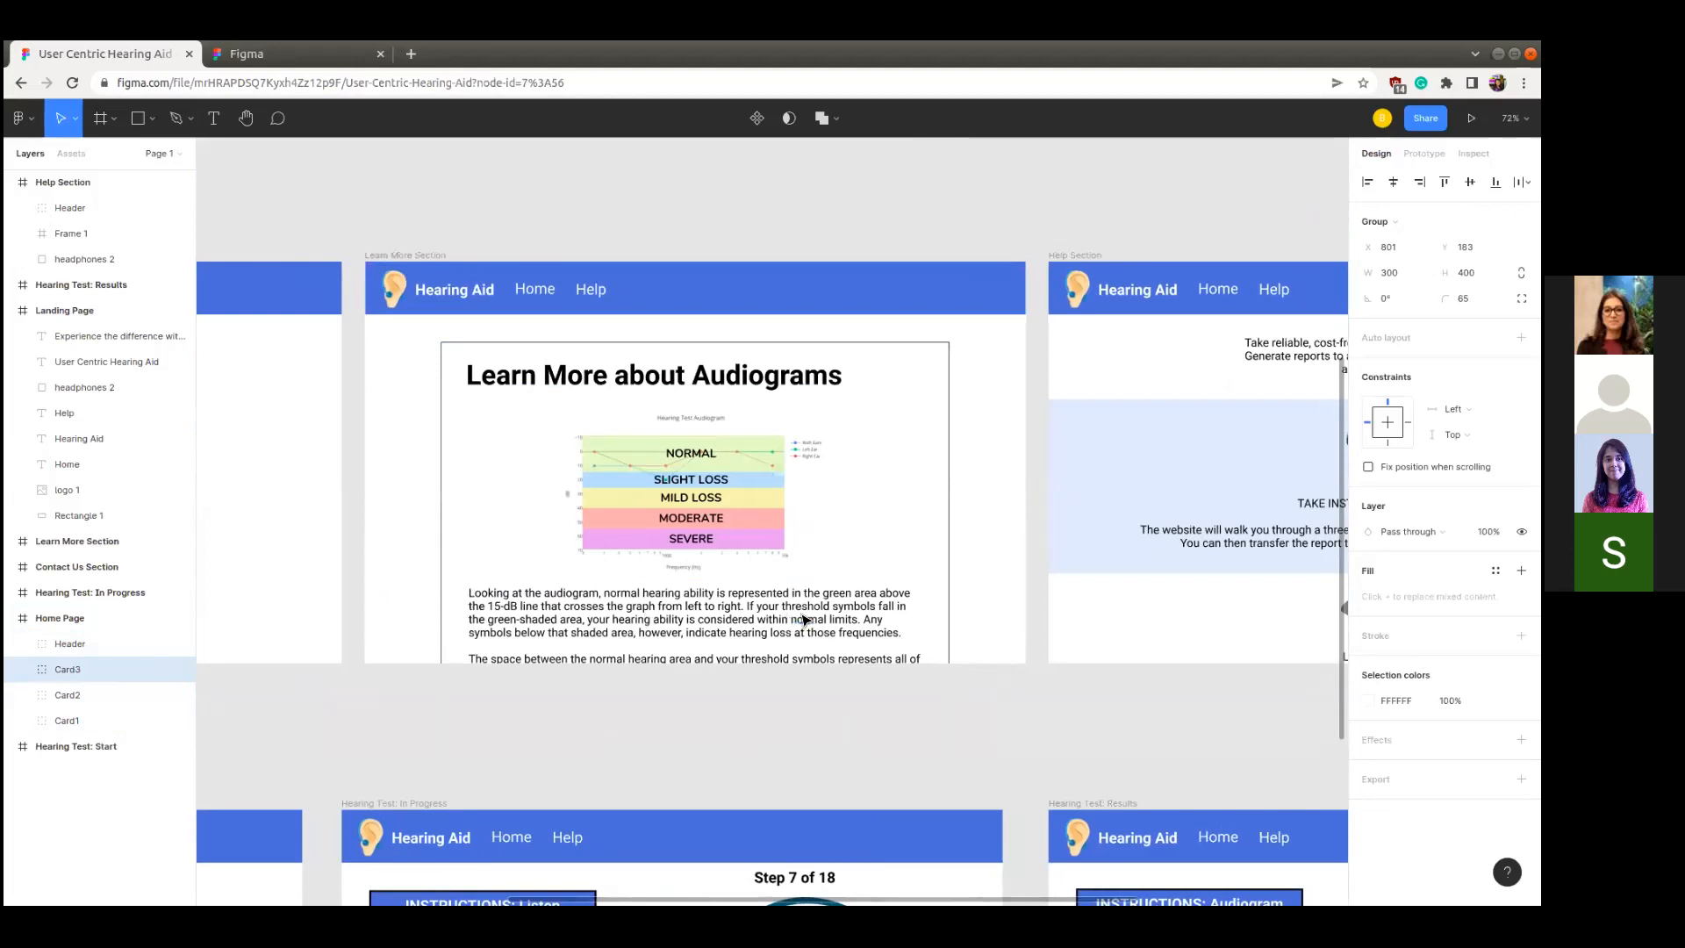
{"action": "scroll", "coordinate": [805, 621], "scroll_direction": "right", "scroll_amount": 4}
{"action": "scroll", "coordinate": [767, 421], "scroll_direction": "right", "scroll_amount": 10}
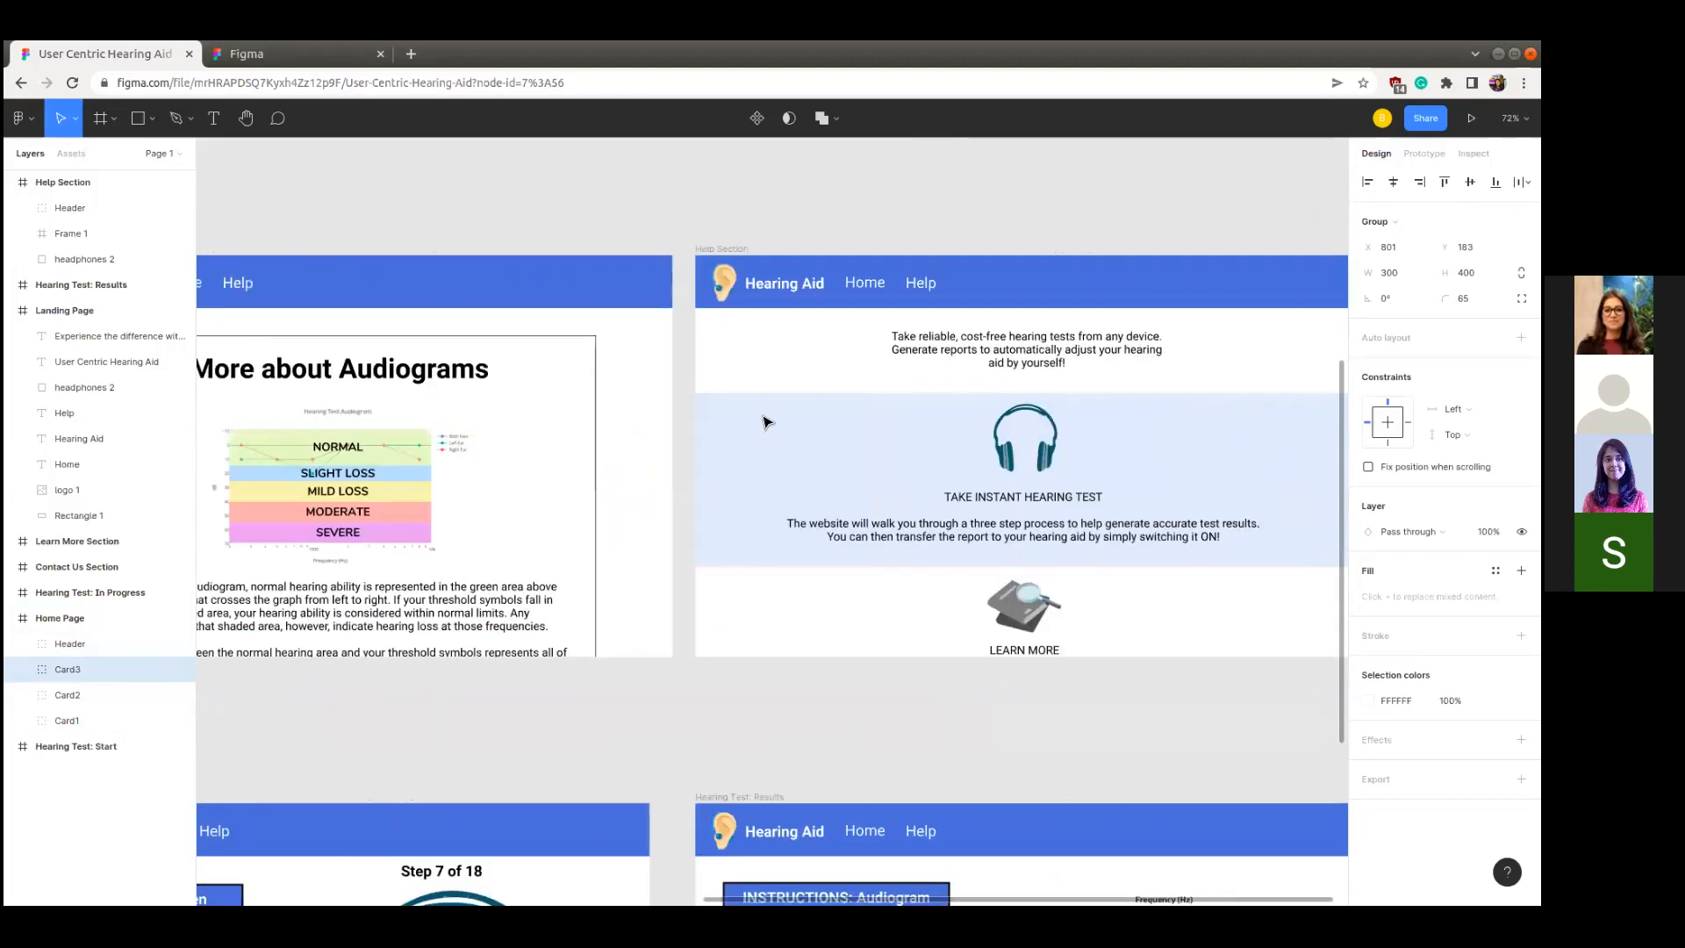
- Examine the three Hearing Test frames: Start, In Progress and Results
{"action": "scroll", "coordinate": [687, 690], "scroll_direction": "left", "scroll_amount": 4}
{"action": "scroll", "coordinate": [687, 691], "scroll_direction": "down", "scroll_amount": 1}
{"action": "scroll", "coordinate": [687, 691], "scroll_direction": "left", "scroll_amount": 15}
{"action": "scroll", "coordinate": [687, 690], "scroll_direction": "down", "scroll_amount": 5}
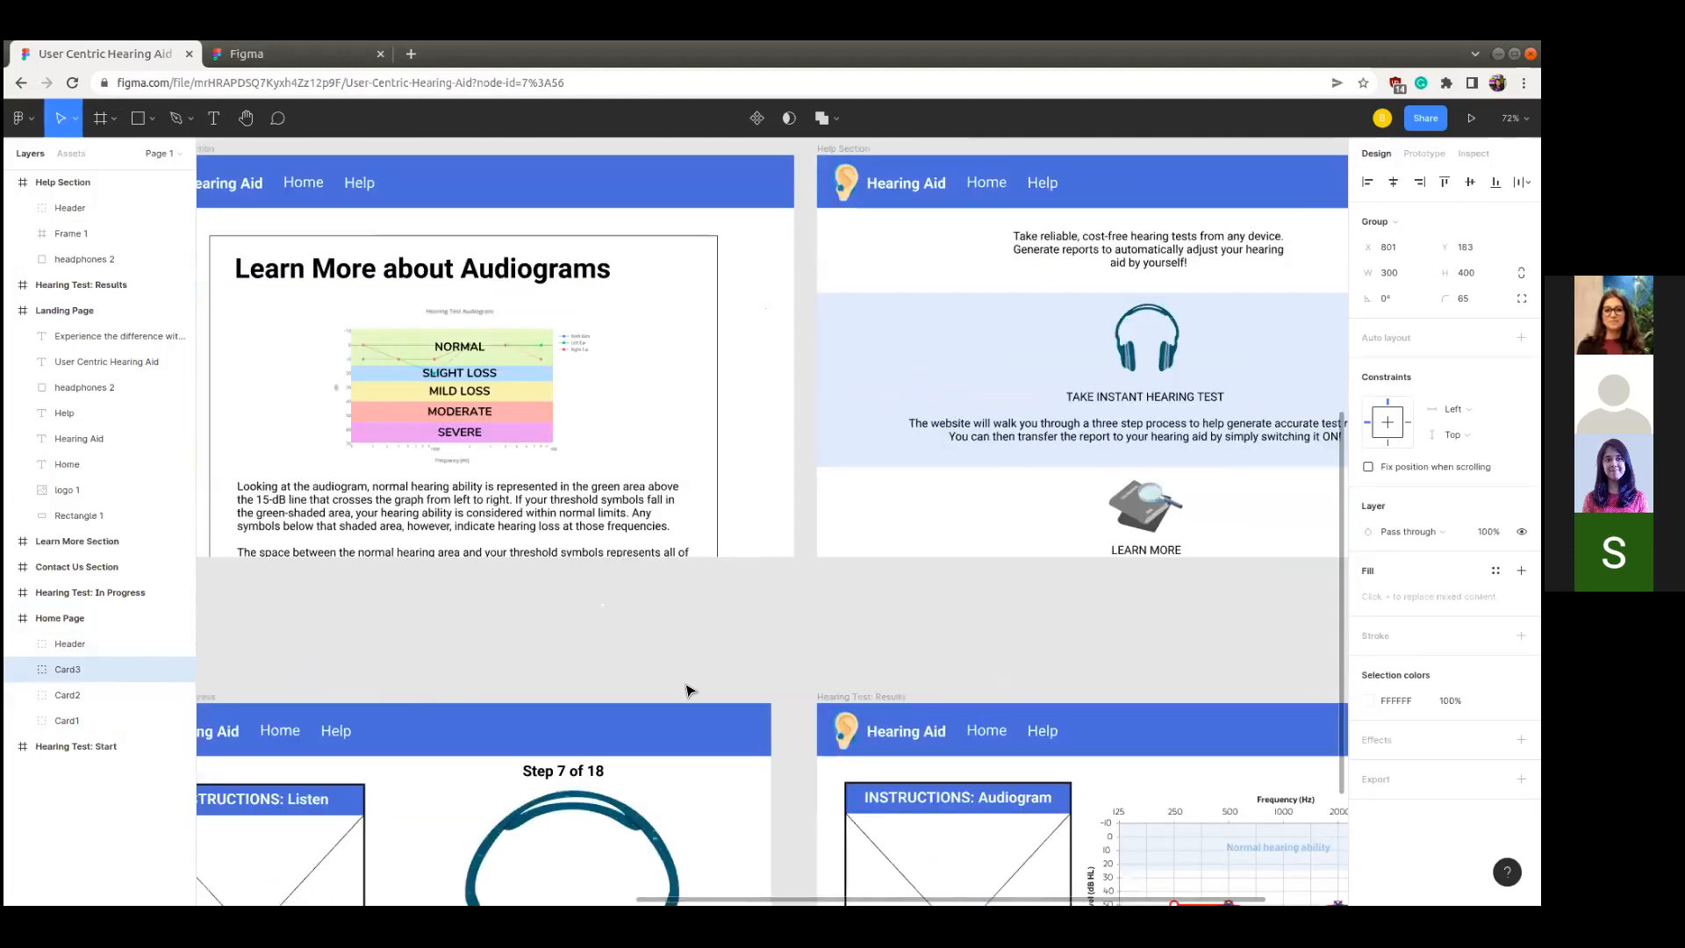
{"action": "scroll", "coordinate": [587, 677], "scroll_direction": "left", "scroll_amount": 2}
{"action": "scroll", "coordinate": [587, 678], "scroll_direction": "down", "scroll_amount": 1}
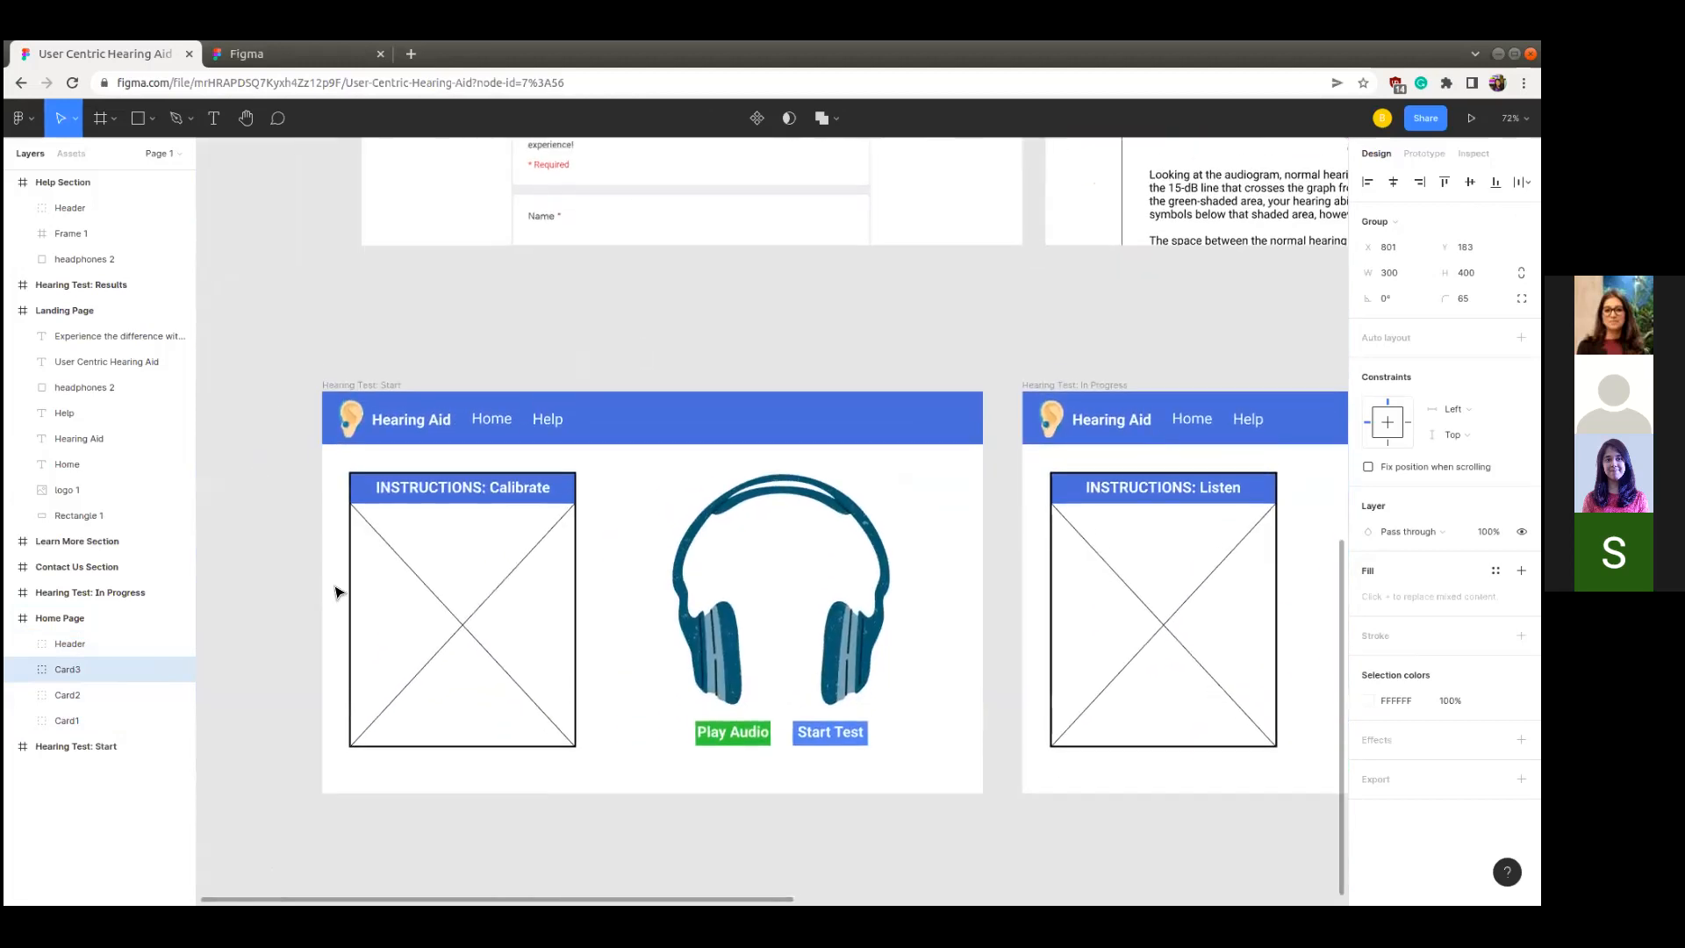
{"action": "scroll", "coordinate": [816, 614], "scroll_direction": "right", "scroll_amount": 6}
{"action": "scroll", "coordinate": [813, 617], "scroll_direction": "right", "scroll_amount": 15}
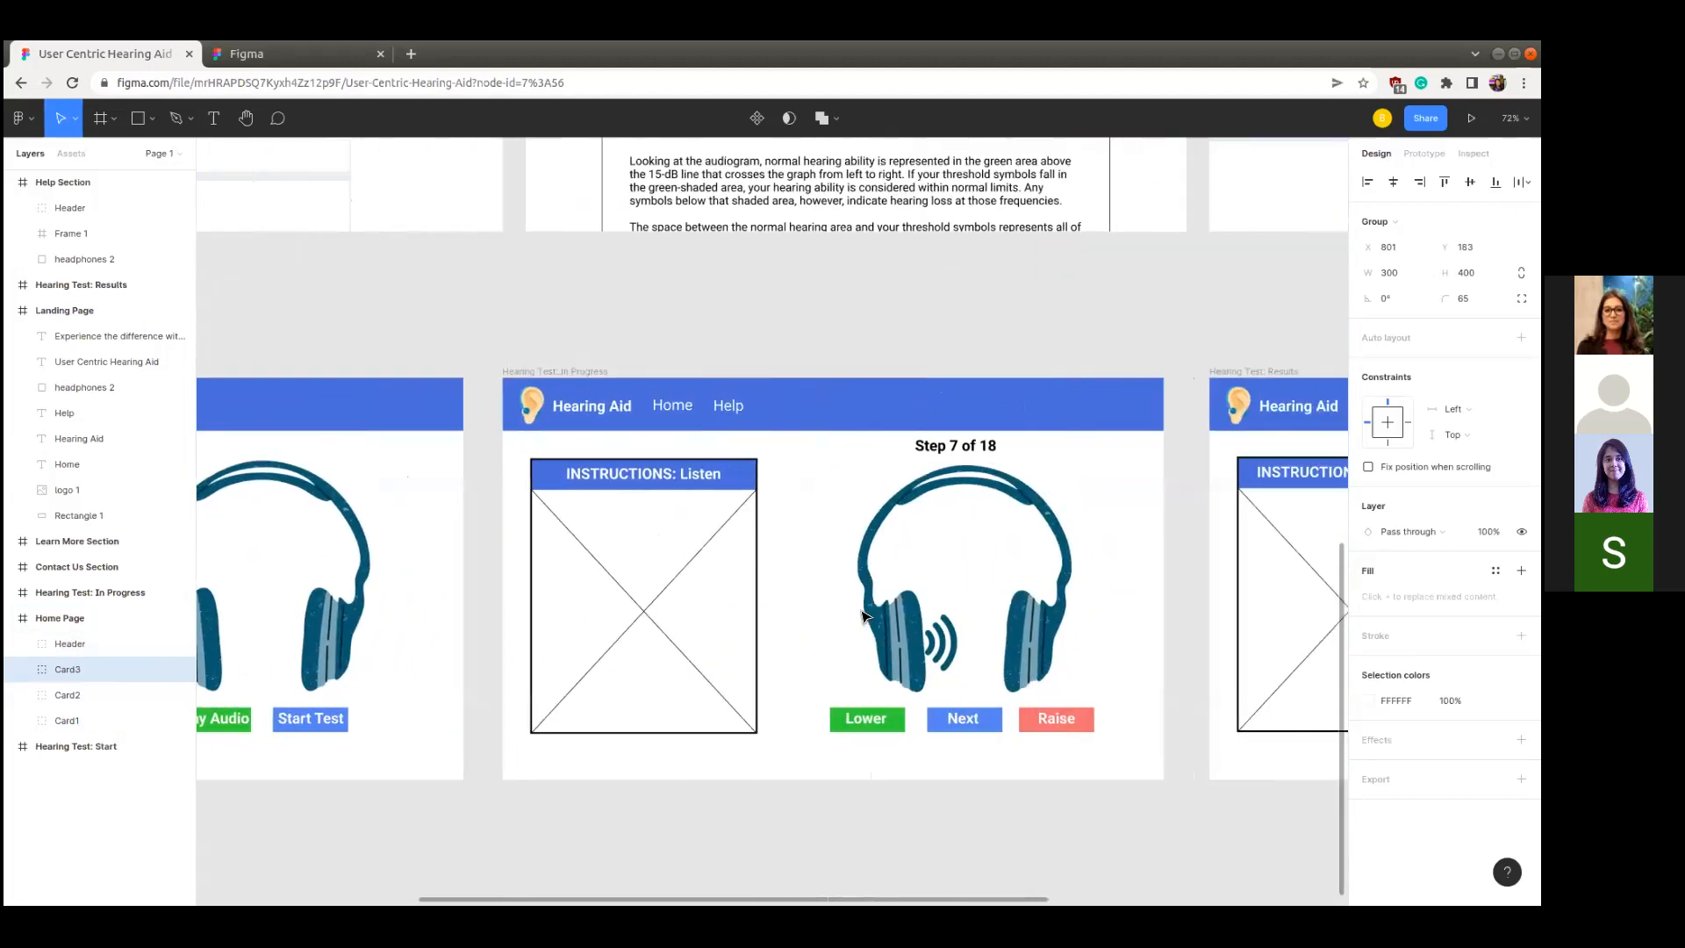
{"action": "scroll", "coordinate": [1024, 615], "scroll_direction": "down", "scroll_amount": 1}
{"action": "scroll", "coordinate": [1030, 617], "scroll_direction": "right", "scroll_amount": 3}
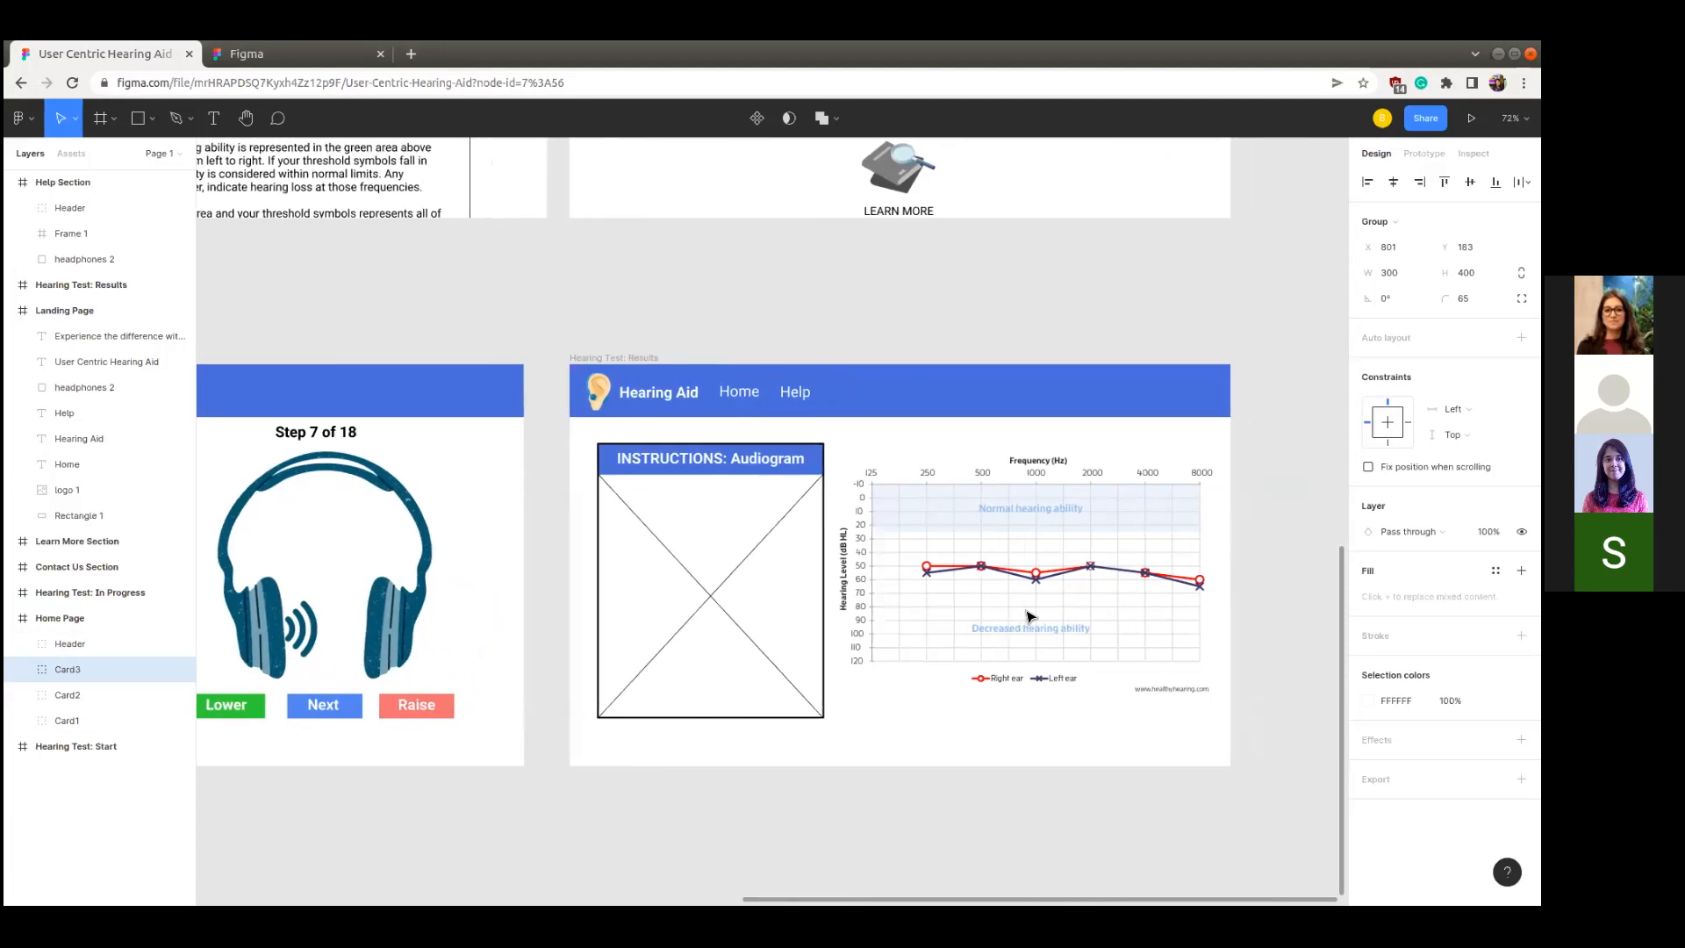
{"action": "scroll", "coordinate": [1031, 617], "scroll_direction": "left", "scroll_amount": 3}
{"action": "scroll", "coordinate": [1030, 617], "scroll_direction": "right", "scroll_amount": 3}
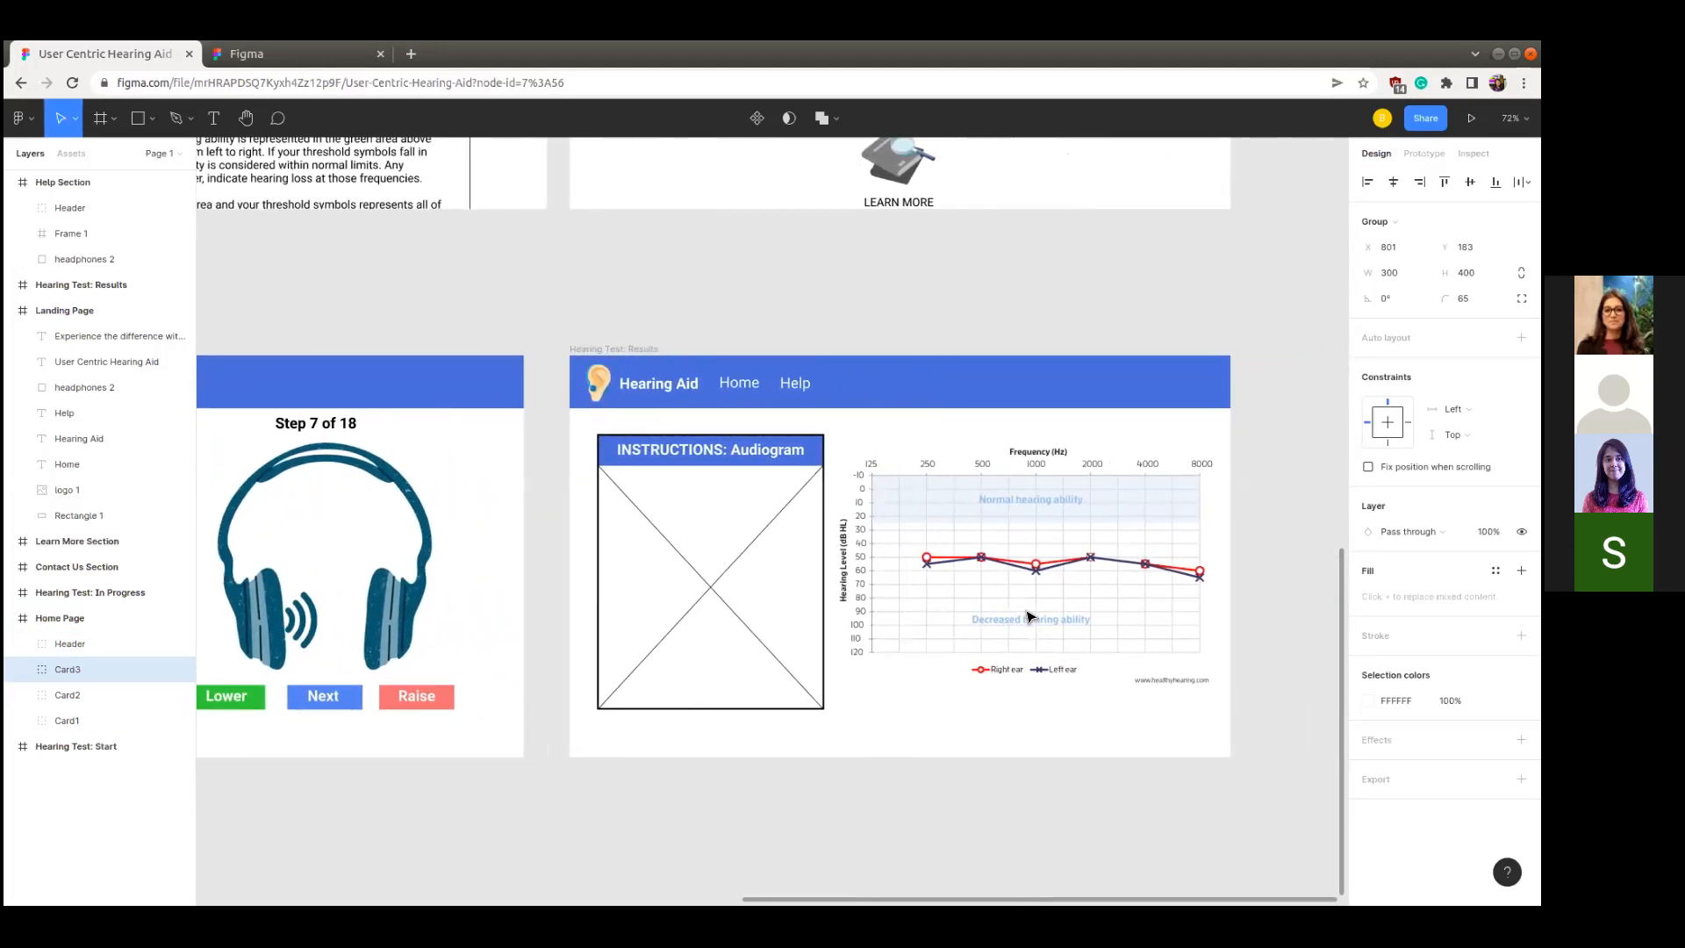
- Bring all the prototype's frames into view together and clear the selection
{"action": "scroll", "coordinate": [1030, 617], "scroll_direction": "down", "scroll_amount": 5}
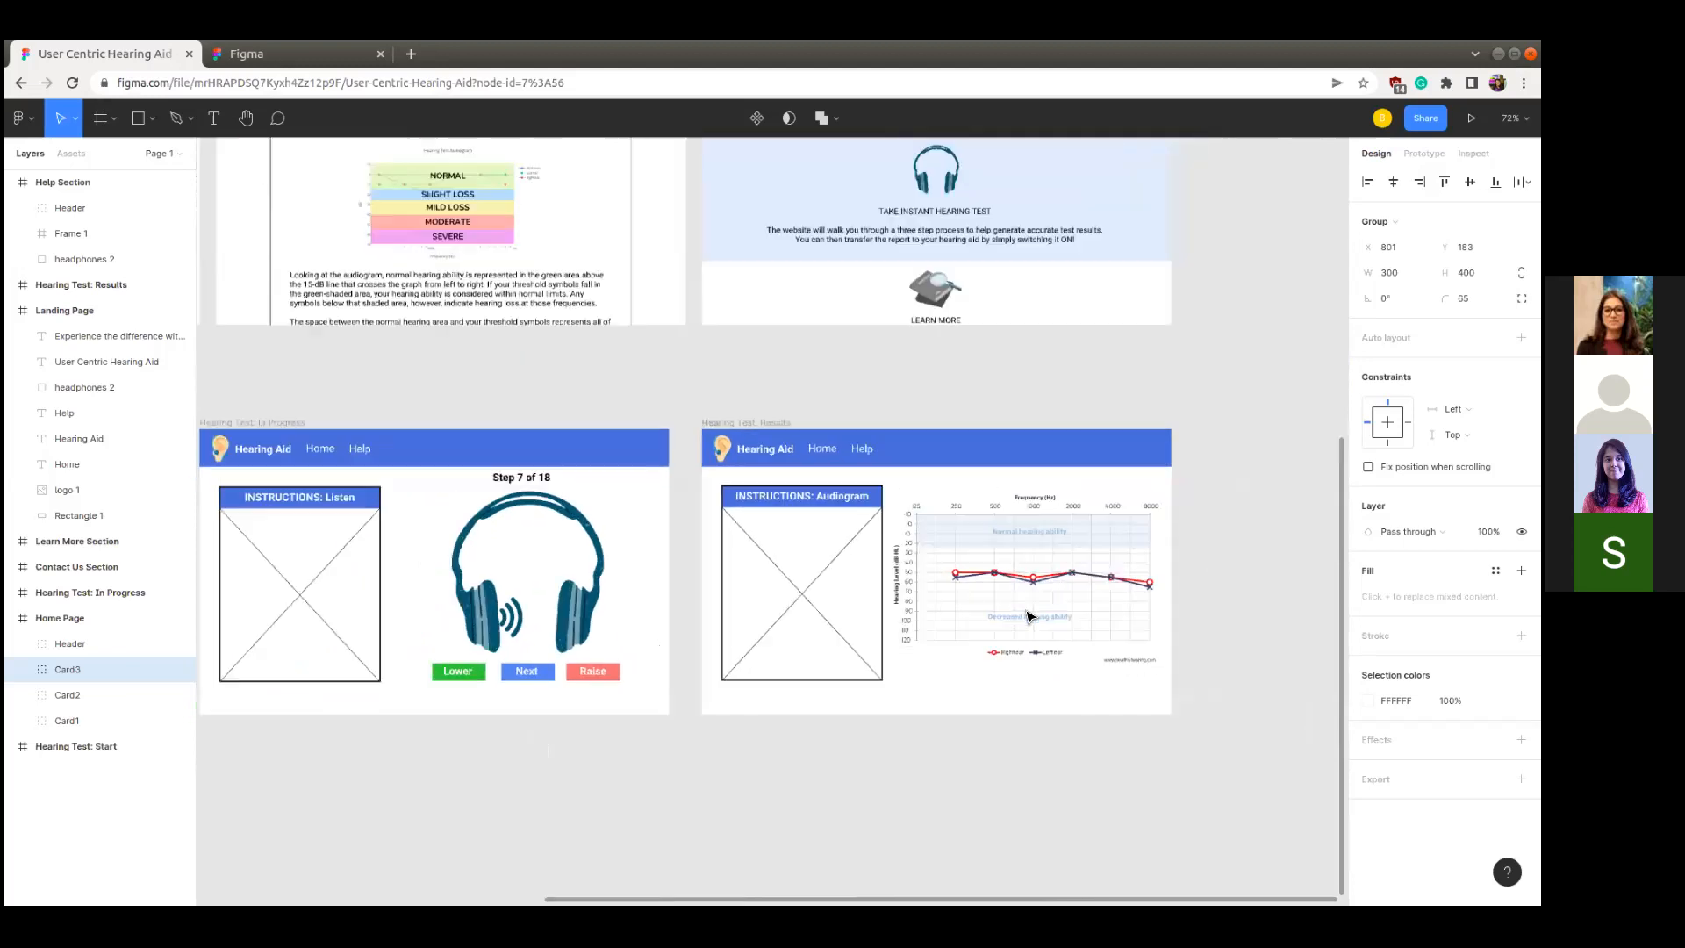
{"action": "scroll", "coordinate": [1030, 617], "scroll_direction": "down", "scroll_amount": 3}
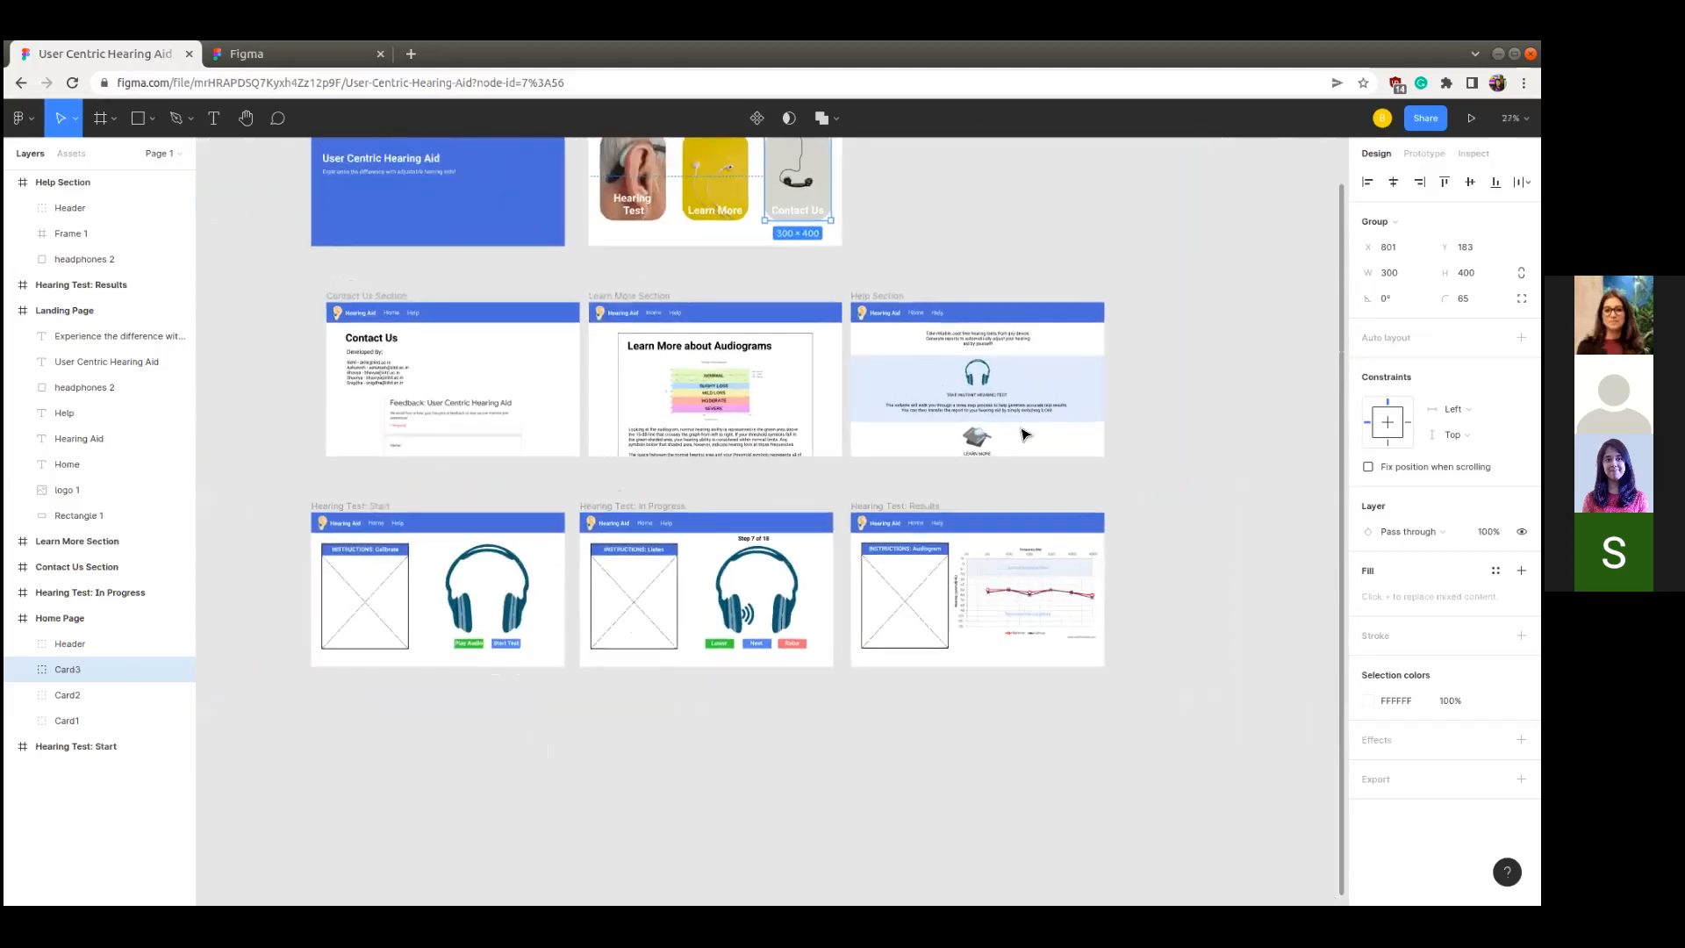
{"action": "scroll", "coordinate": [1024, 413], "scroll_direction": "up", "scroll_amount": 3}
{"action": "left_click", "coordinate": [1025, 416]}
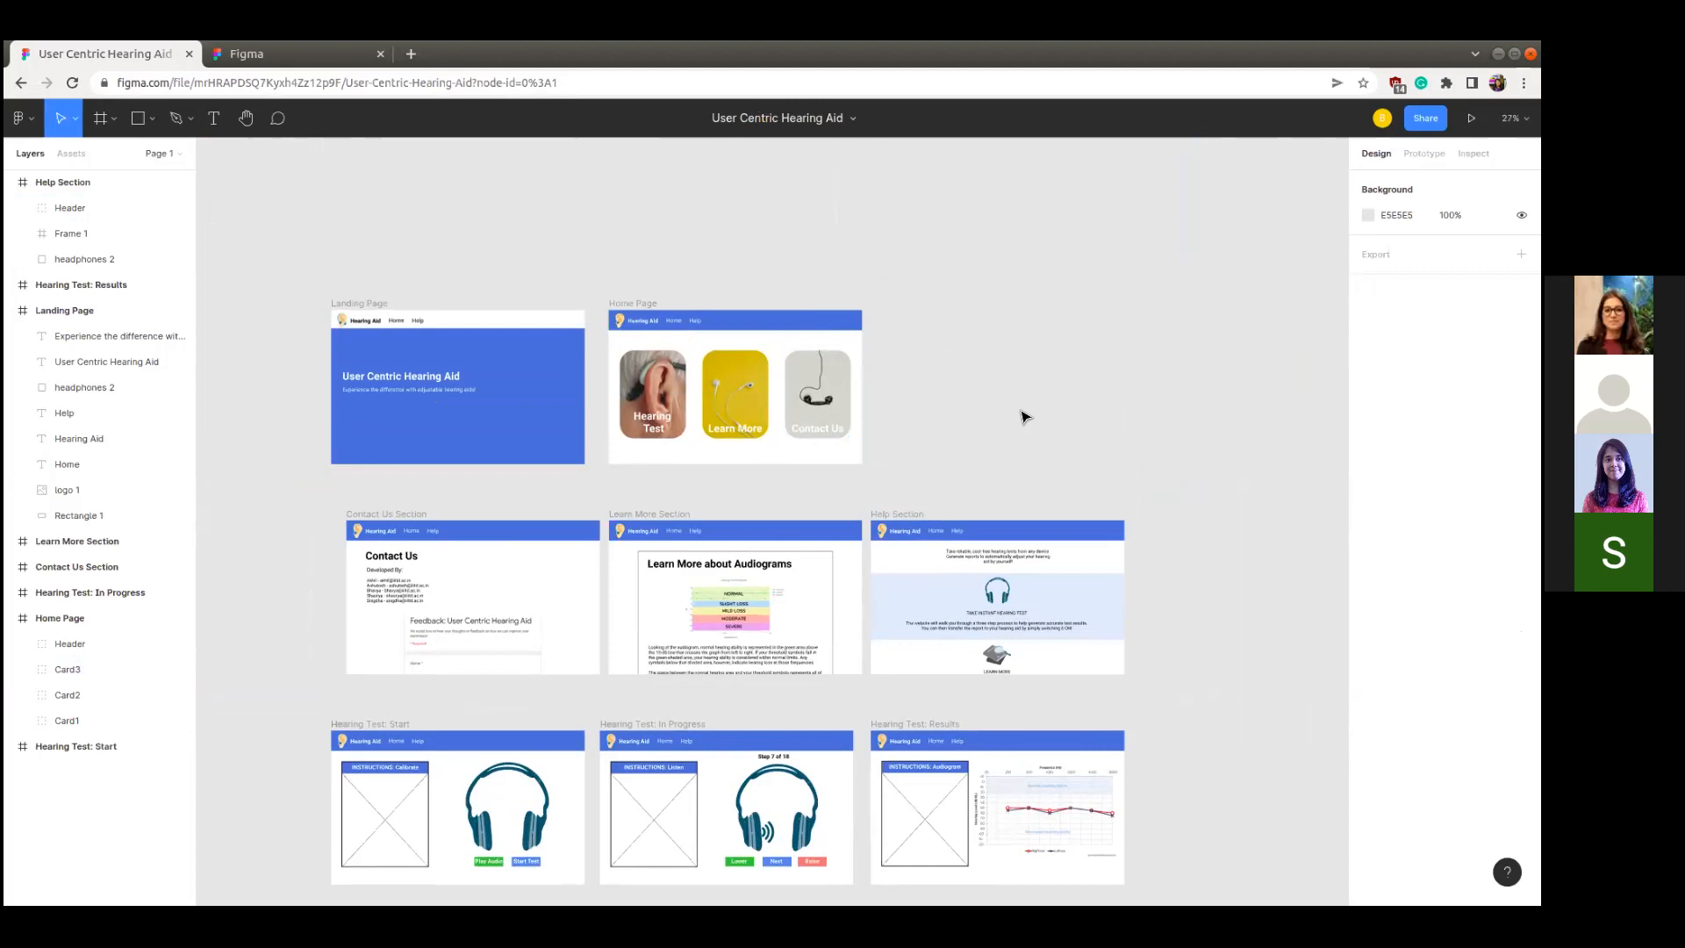
{"action": "scroll", "coordinate": [1036, 338], "scroll_direction": "right", "scroll_amount": 1}
{"action": "scroll", "coordinate": [1036, 338], "scroll_direction": "down", "scroll_amount": 1}
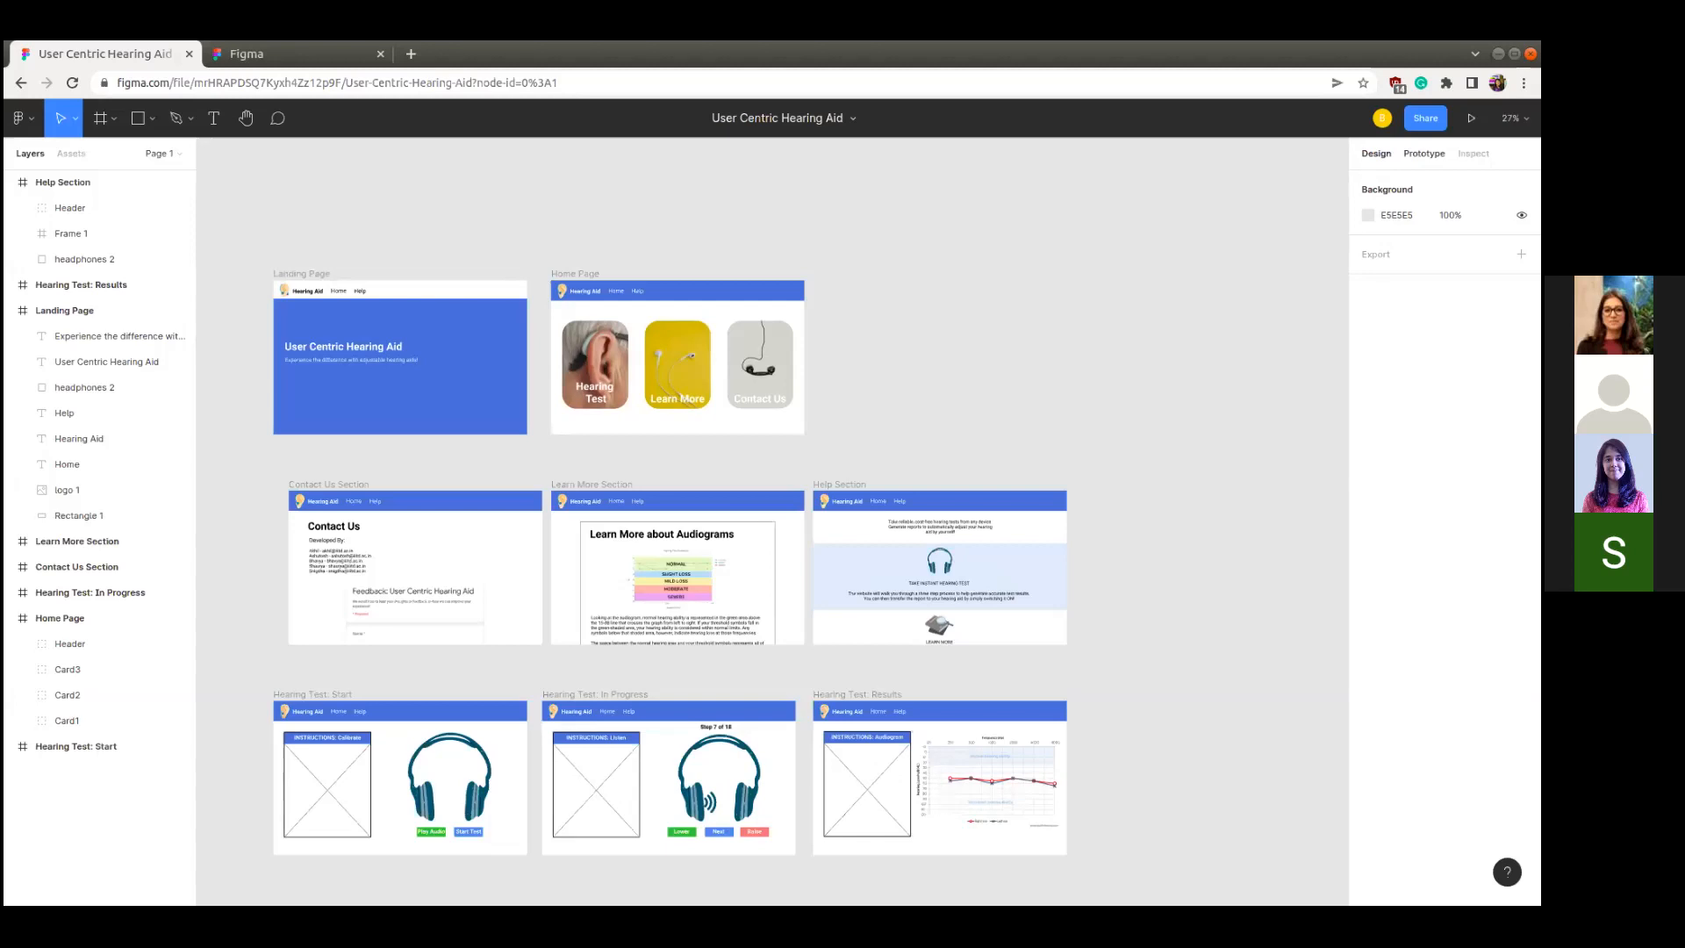
- Display the prototype connections between the frames, check the prototype's presentation page and return to the design file
{"action": "left_click", "coordinate": [1424, 154]}
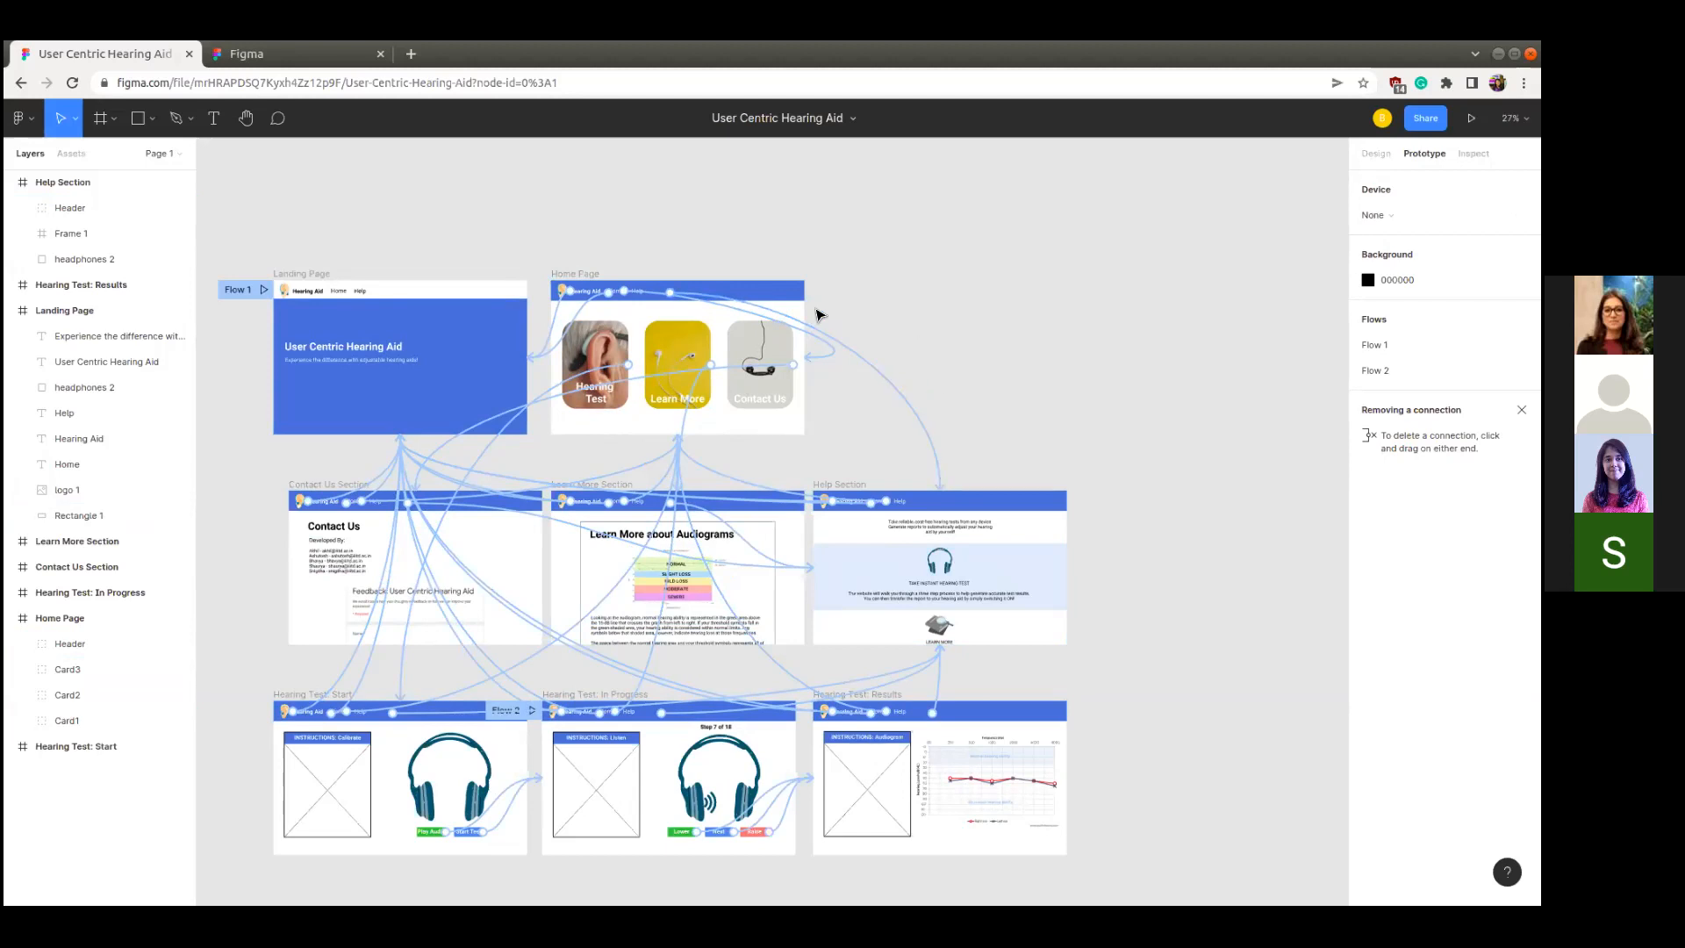
{"action": "scroll", "coordinate": [320, 188], "scroll_direction": "up", "scroll_amount": 1}
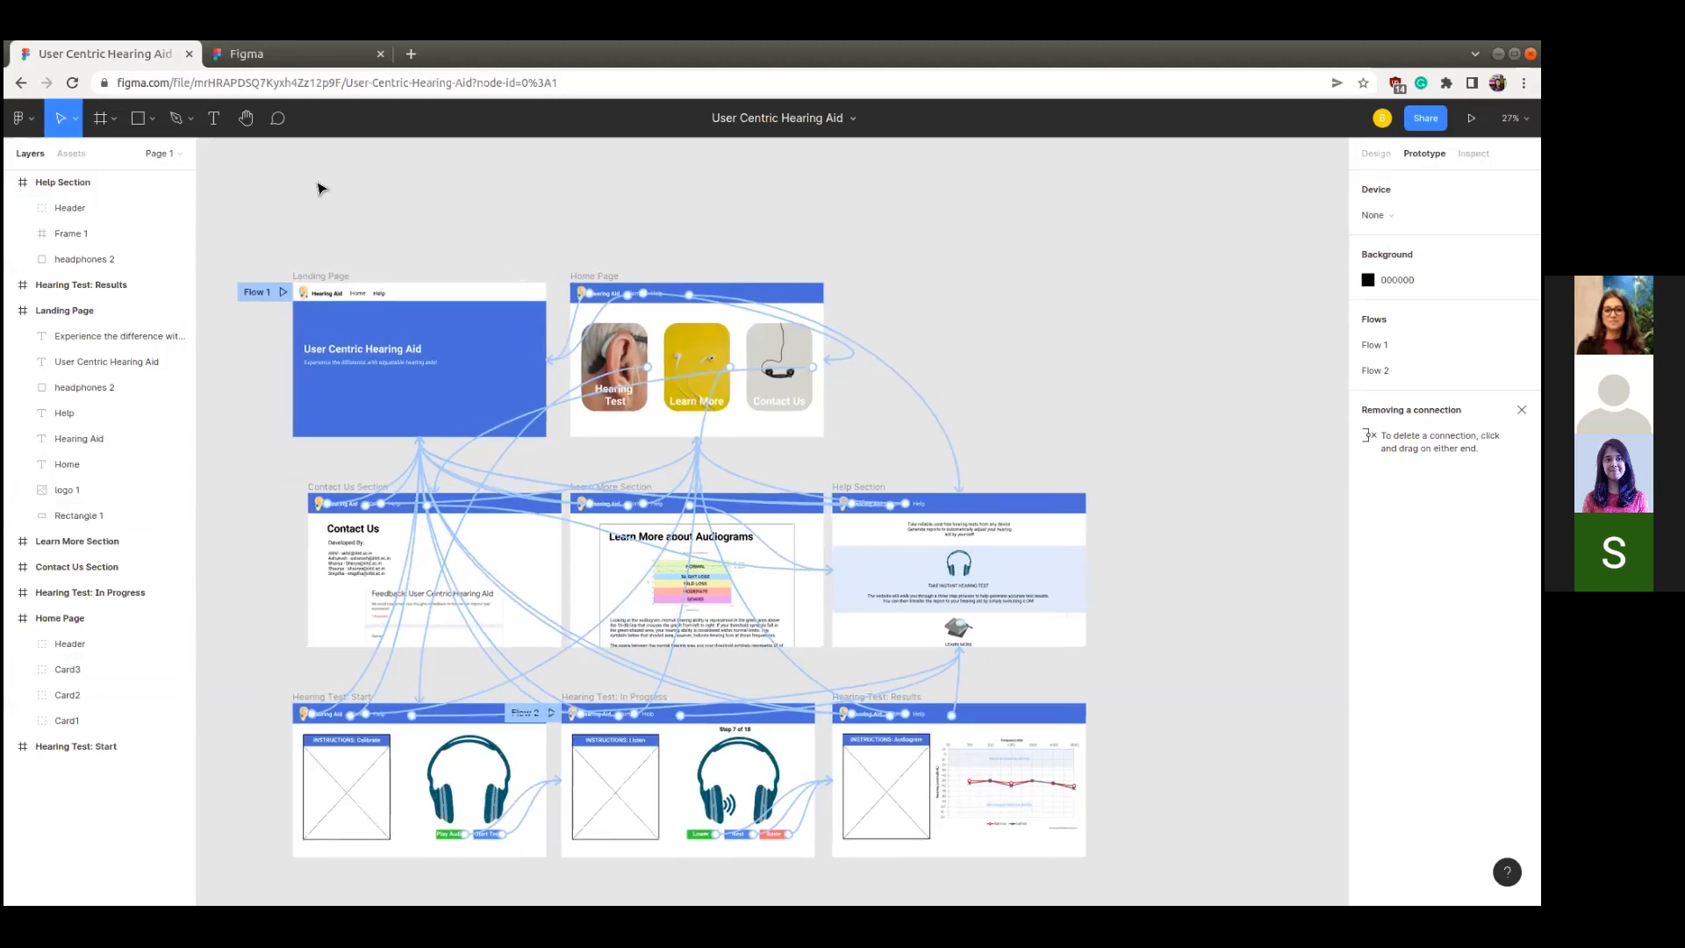
{"action": "left_click", "coordinate": [262, 53]}
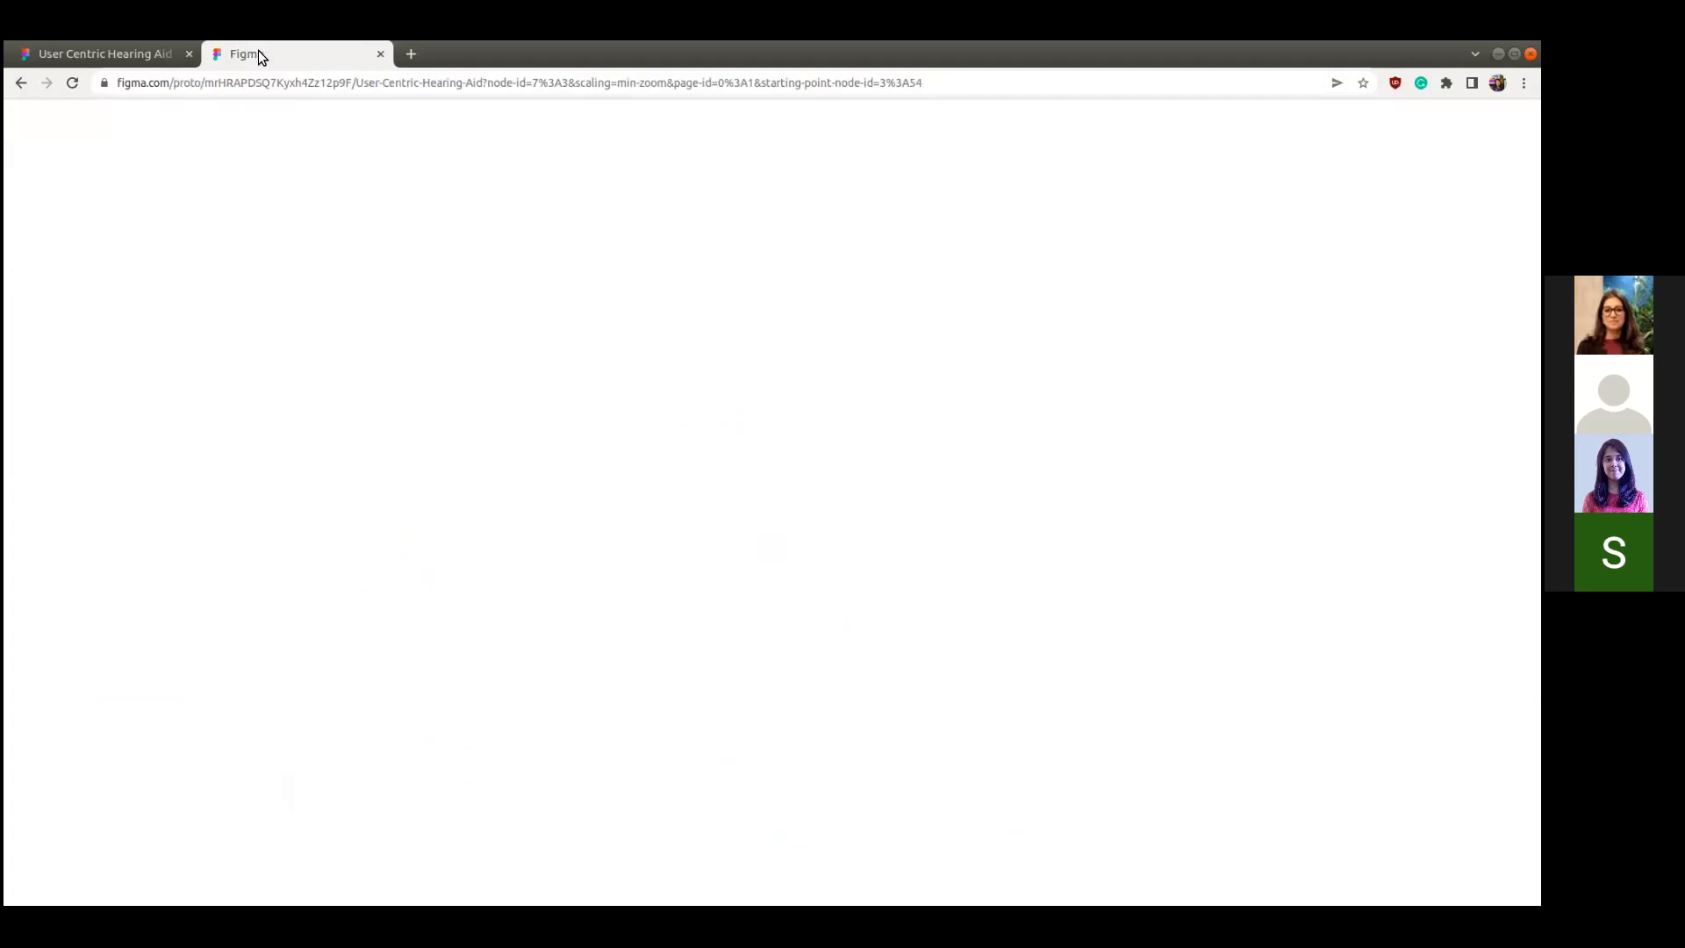
{"action": "left_click", "coordinate": [90, 53]}
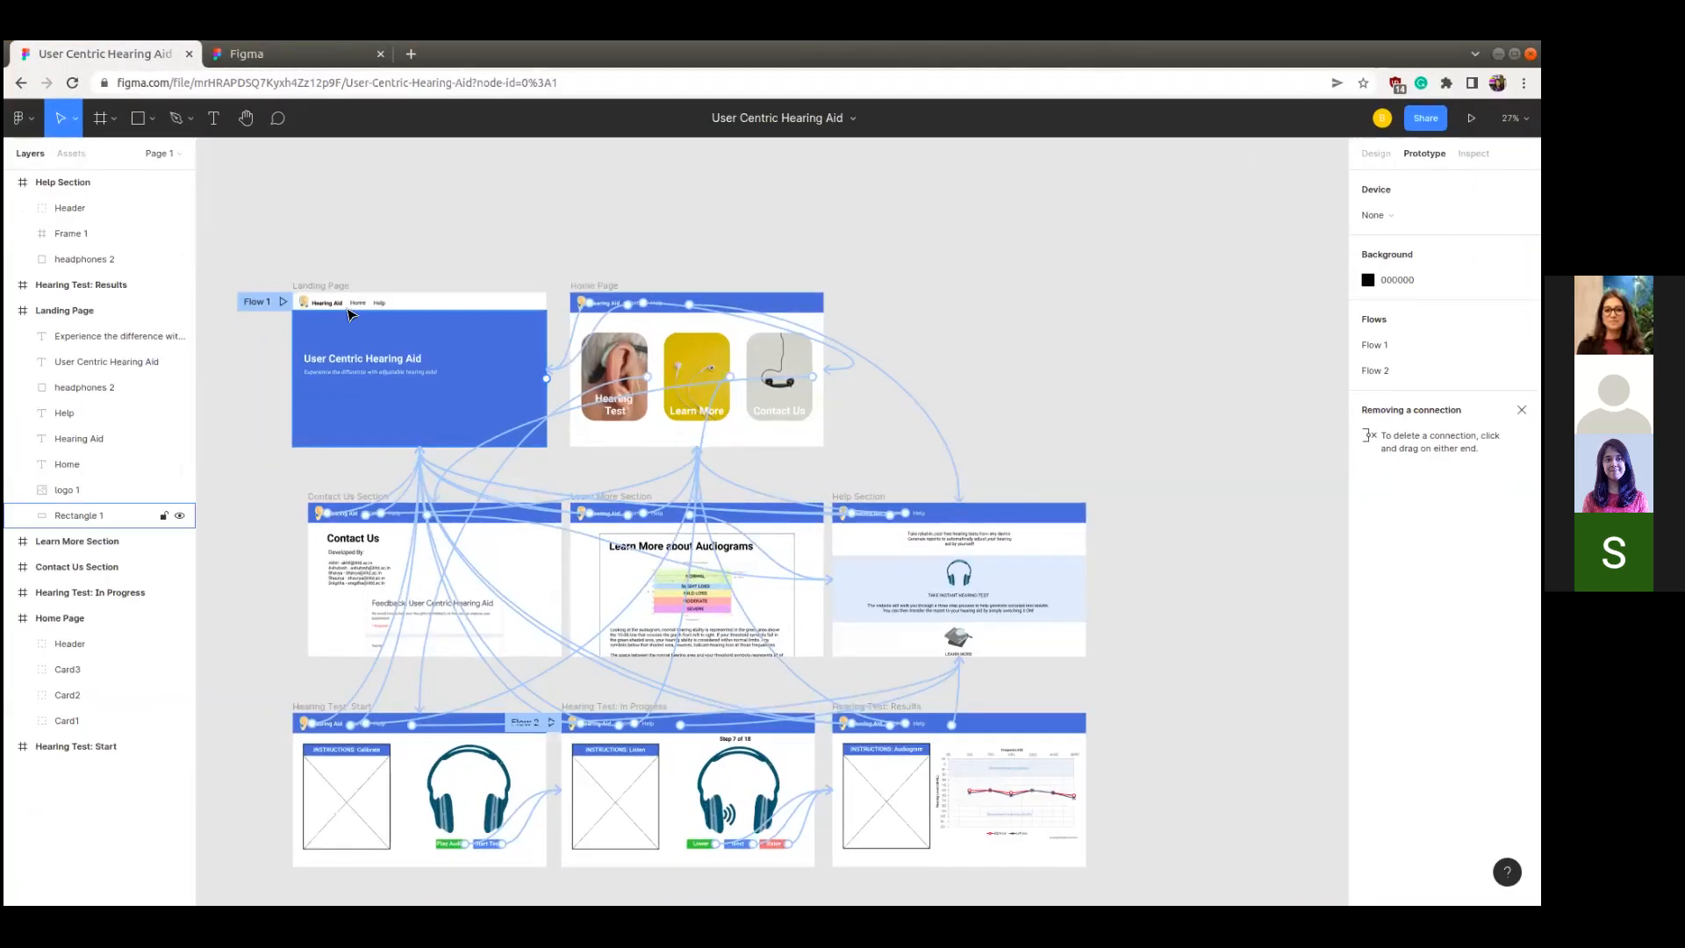
- Connect the "Home" text in the Landing Page header to the Home Page frame with an on-click Navigate to interaction
{"action": "scroll", "coordinate": [349, 326], "scroll_direction": "up", "scroll_amount": 5}
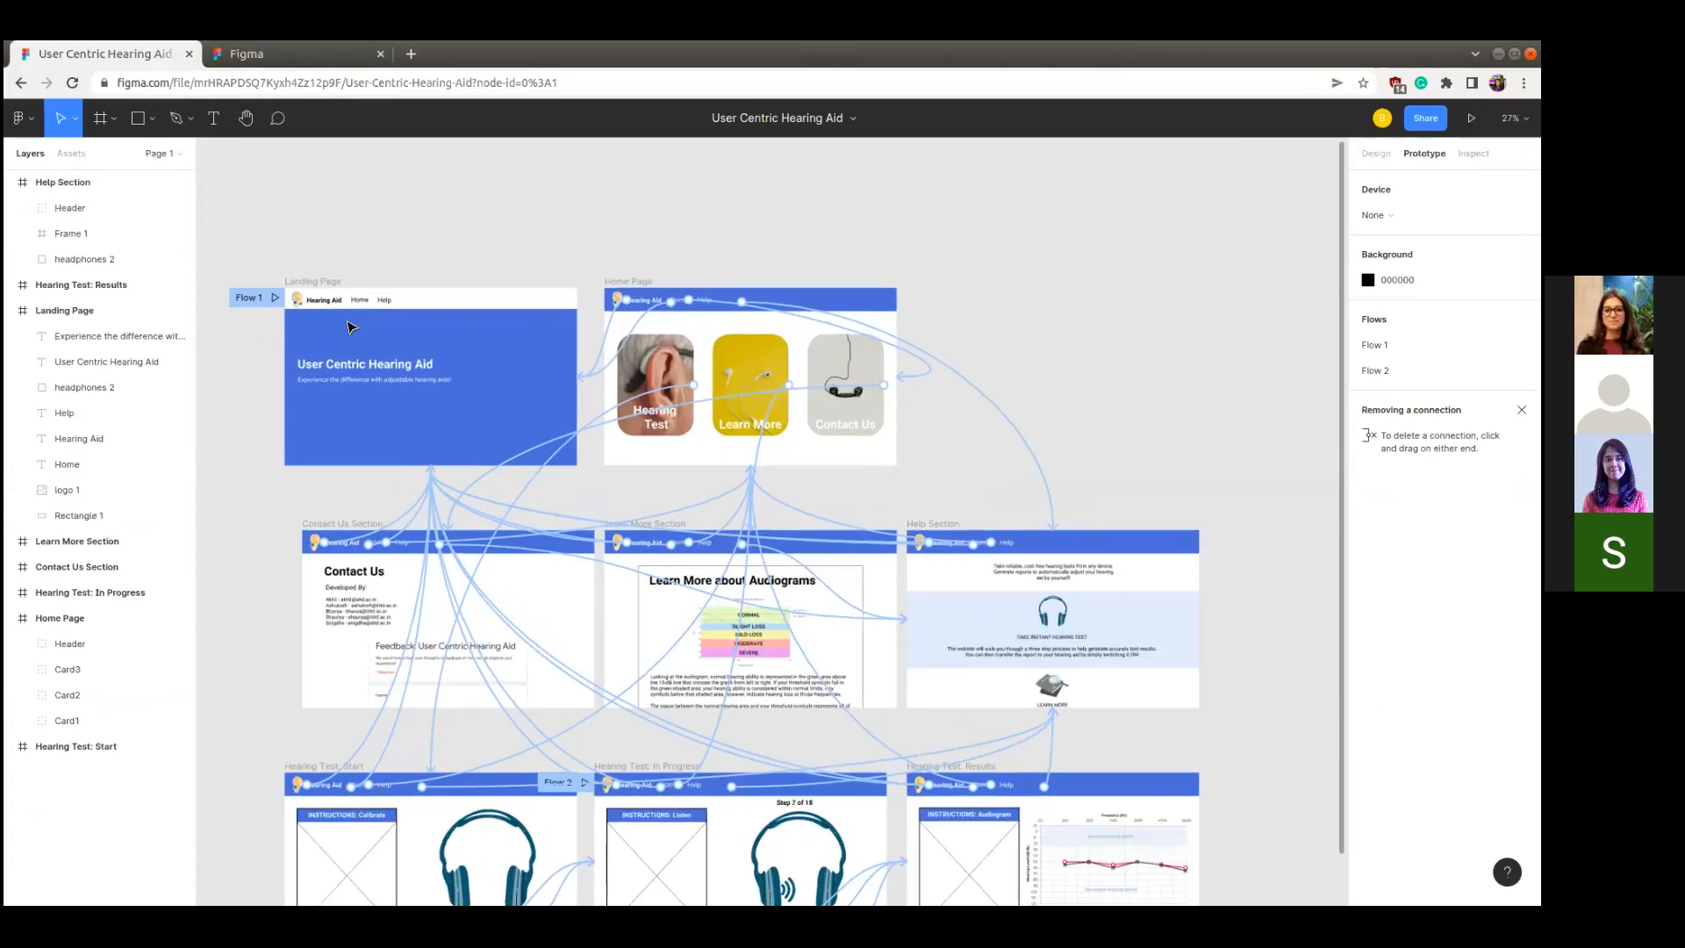
{"action": "scroll", "coordinate": [352, 327], "scroll_direction": "up", "scroll_amount": 1}
{"action": "scroll", "coordinate": [309, 268], "scroll_direction": "left", "scroll_amount": 1}
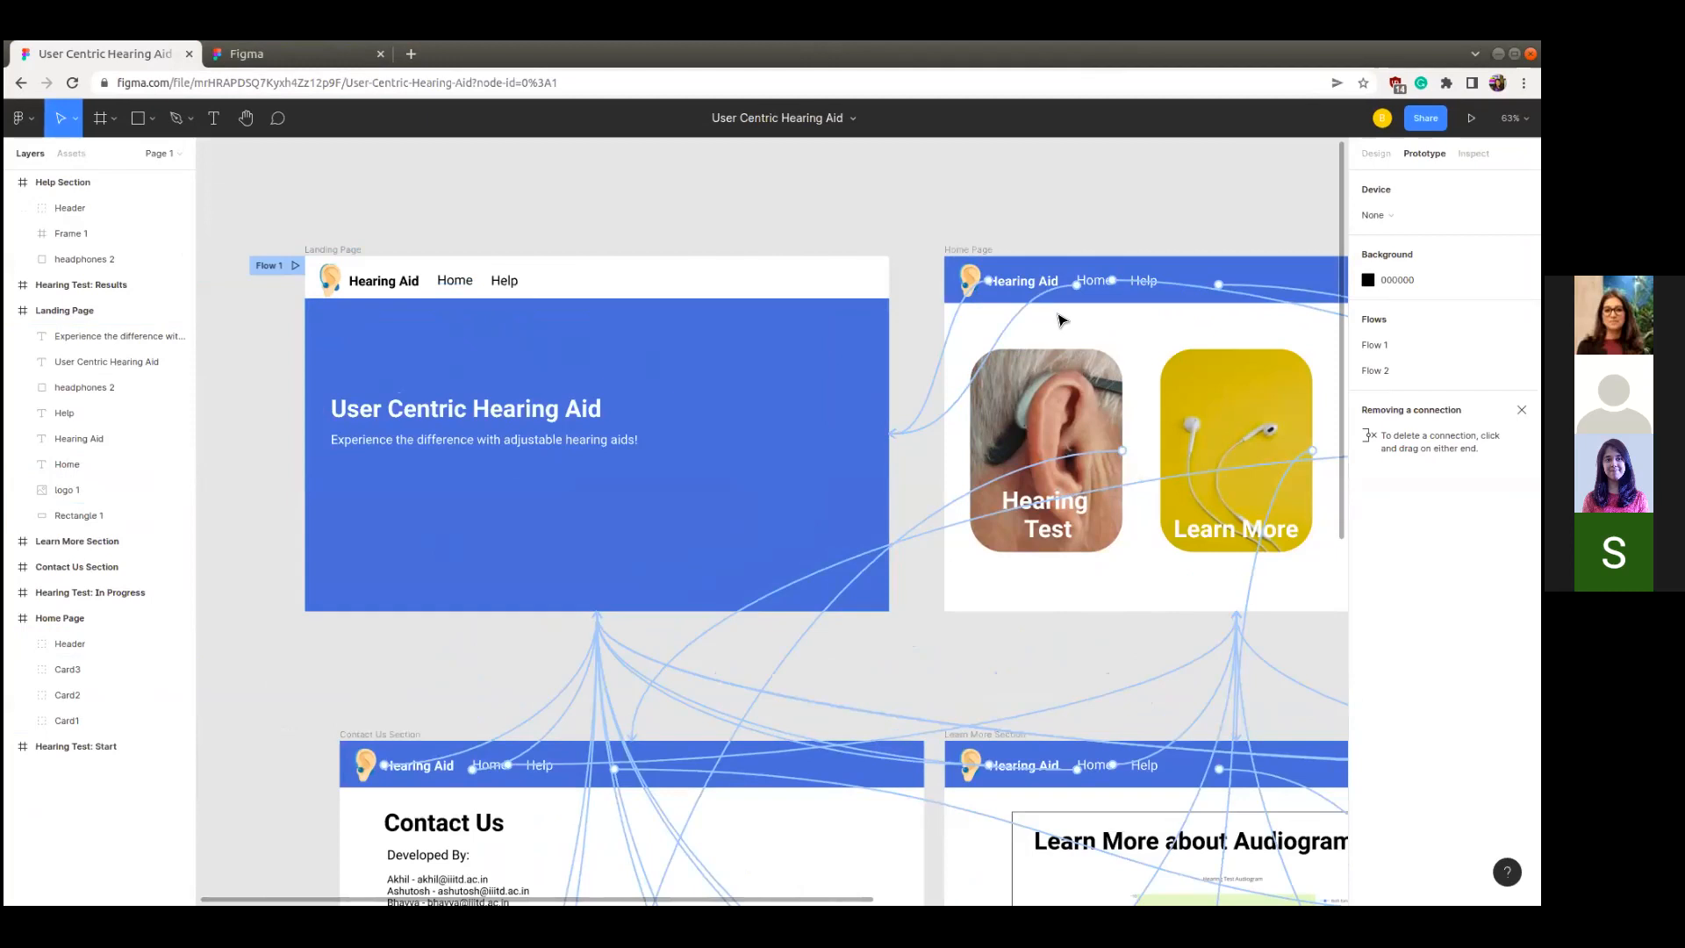
{"action": "scroll", "coordinate": [531, 315], "scroll_direction": "right", "scroll_amount": 2}
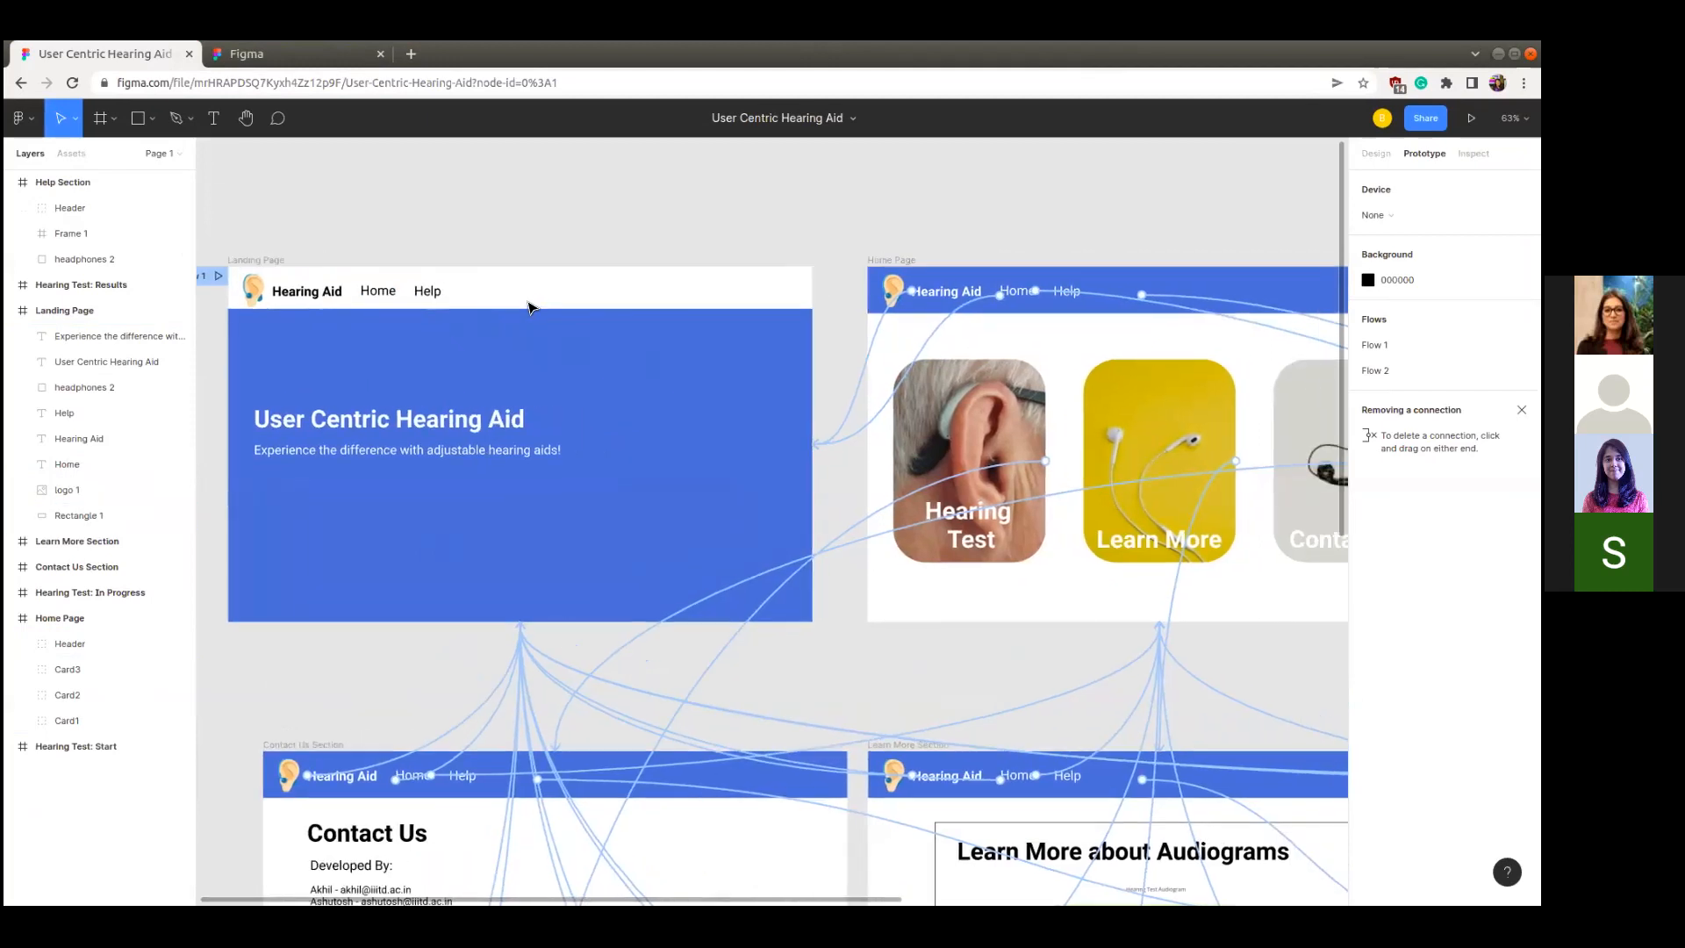
{"action": "scroll", "coordinate": [527, 324], "scroll_direction": "up", "scroll_amount": 2}
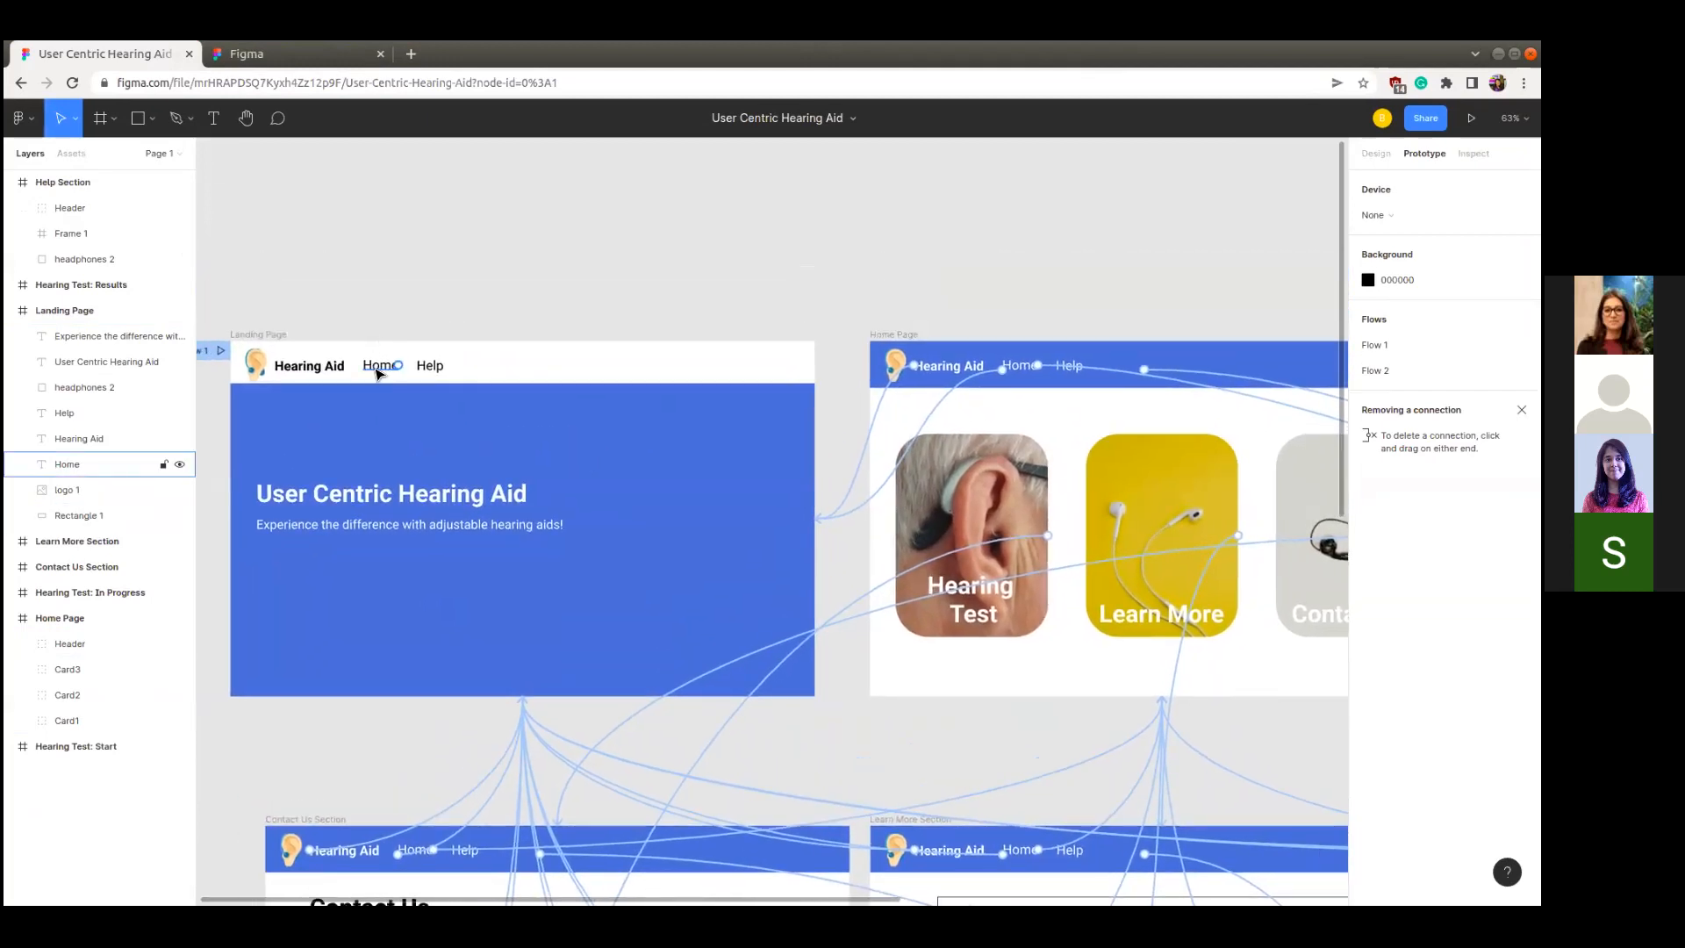
{"action": "left_click", "coordinate": [378, 369]}
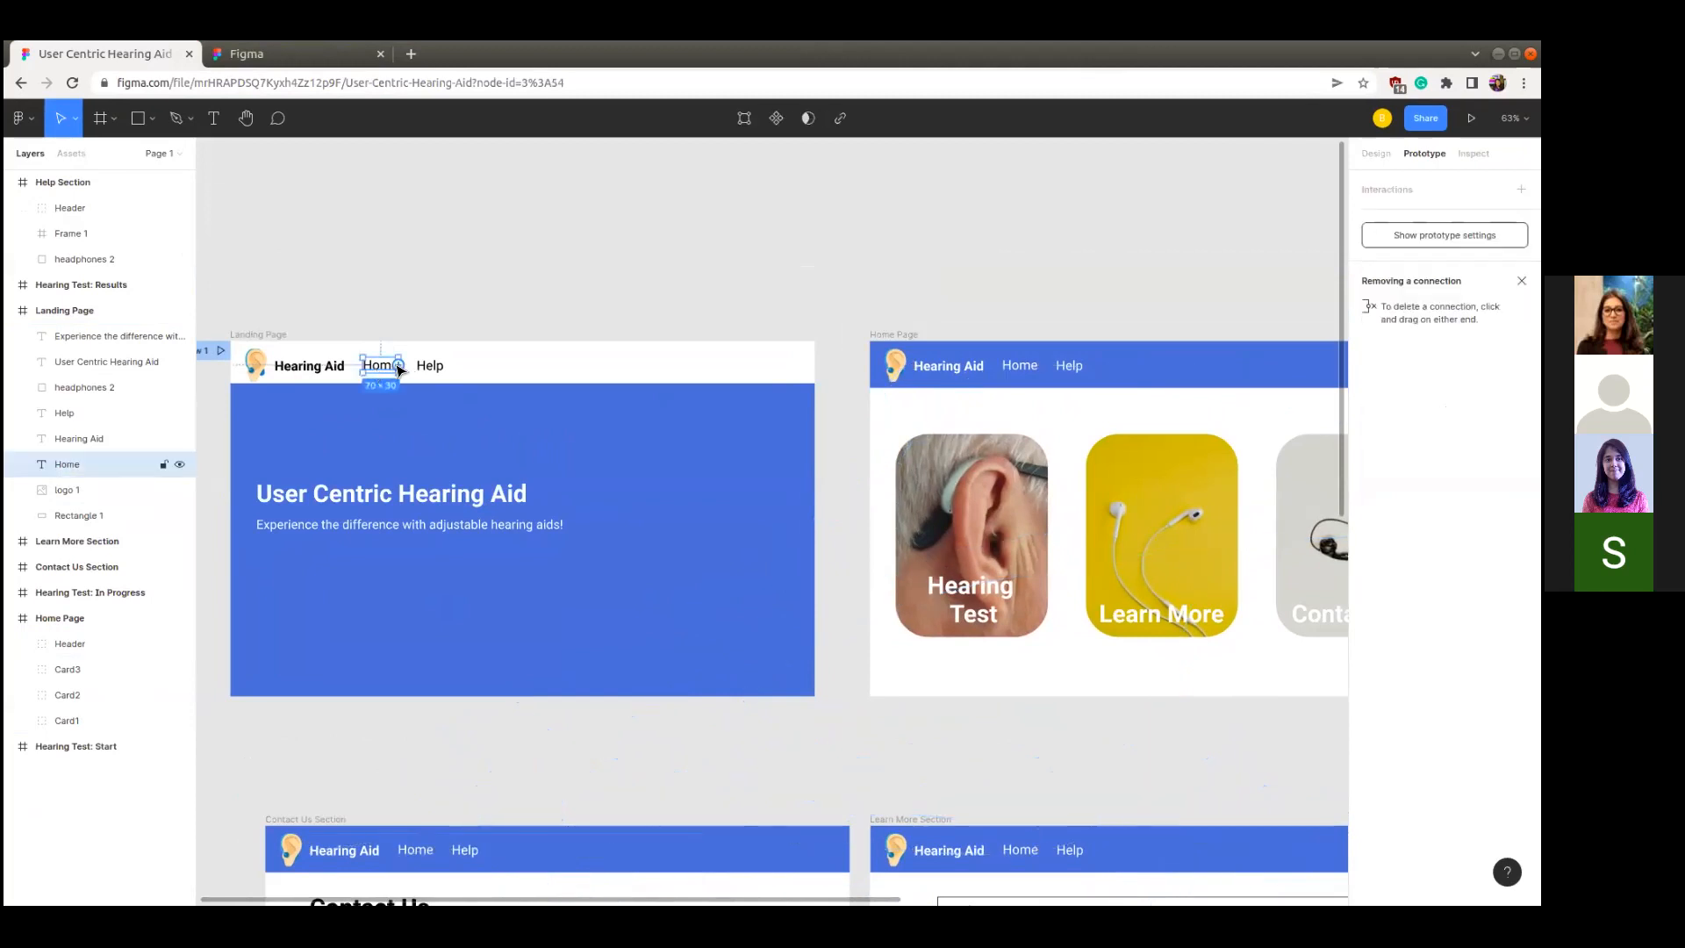
{"action": "scroll", "coordinate": [399, 369], "scroll_direction": "up", "scroll_amount": 5}
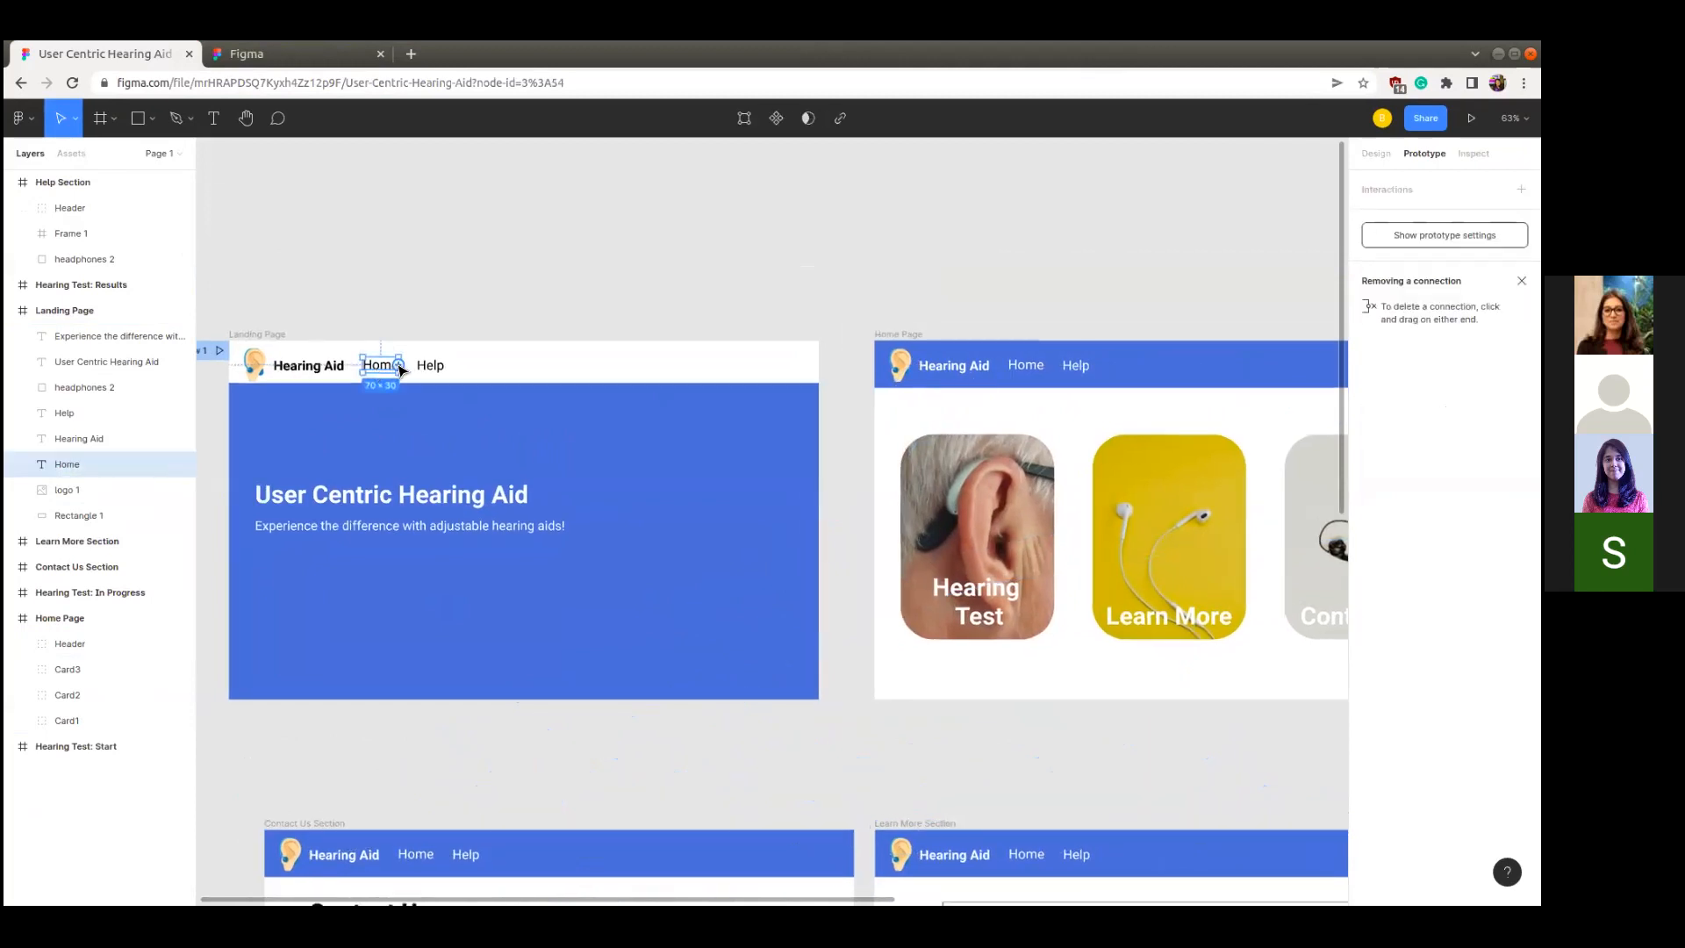
{"action": "left_click_drag", "start_coordinate": [402, 365], "coordinate": [1250, 644]}
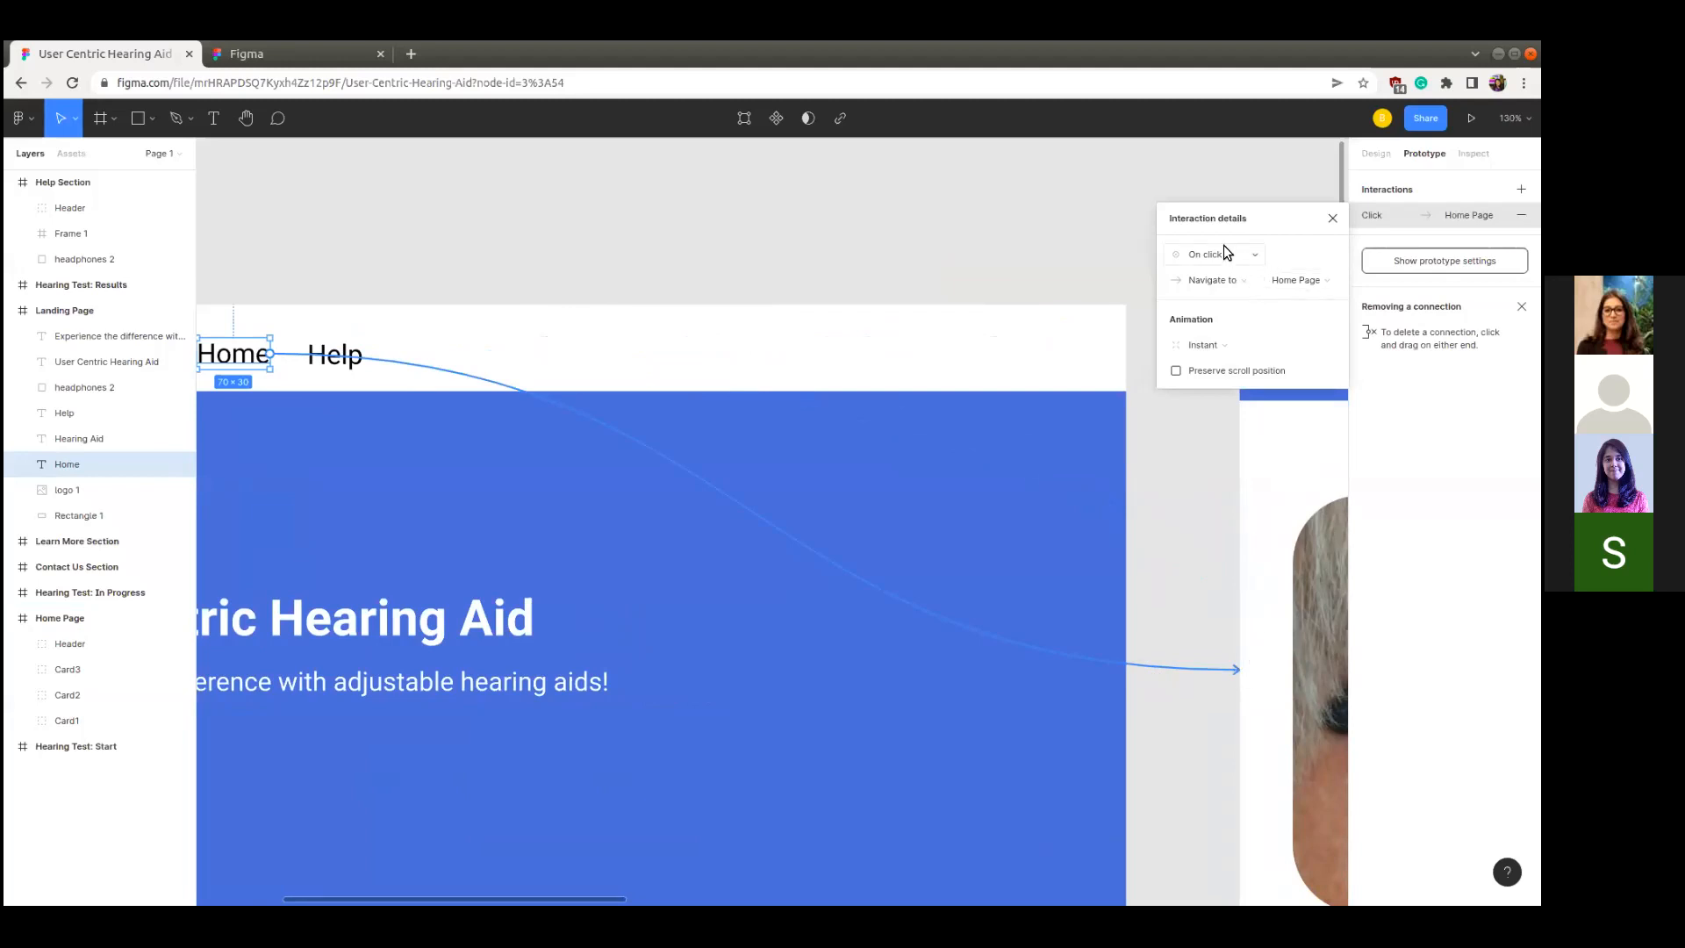
- Examine the trigger, action and animation options of the "Home" text's interaction, then close its details
{"action": "left_click_drag", "start_coordinate": [1274, 223], "coordinate": [850, 536]}
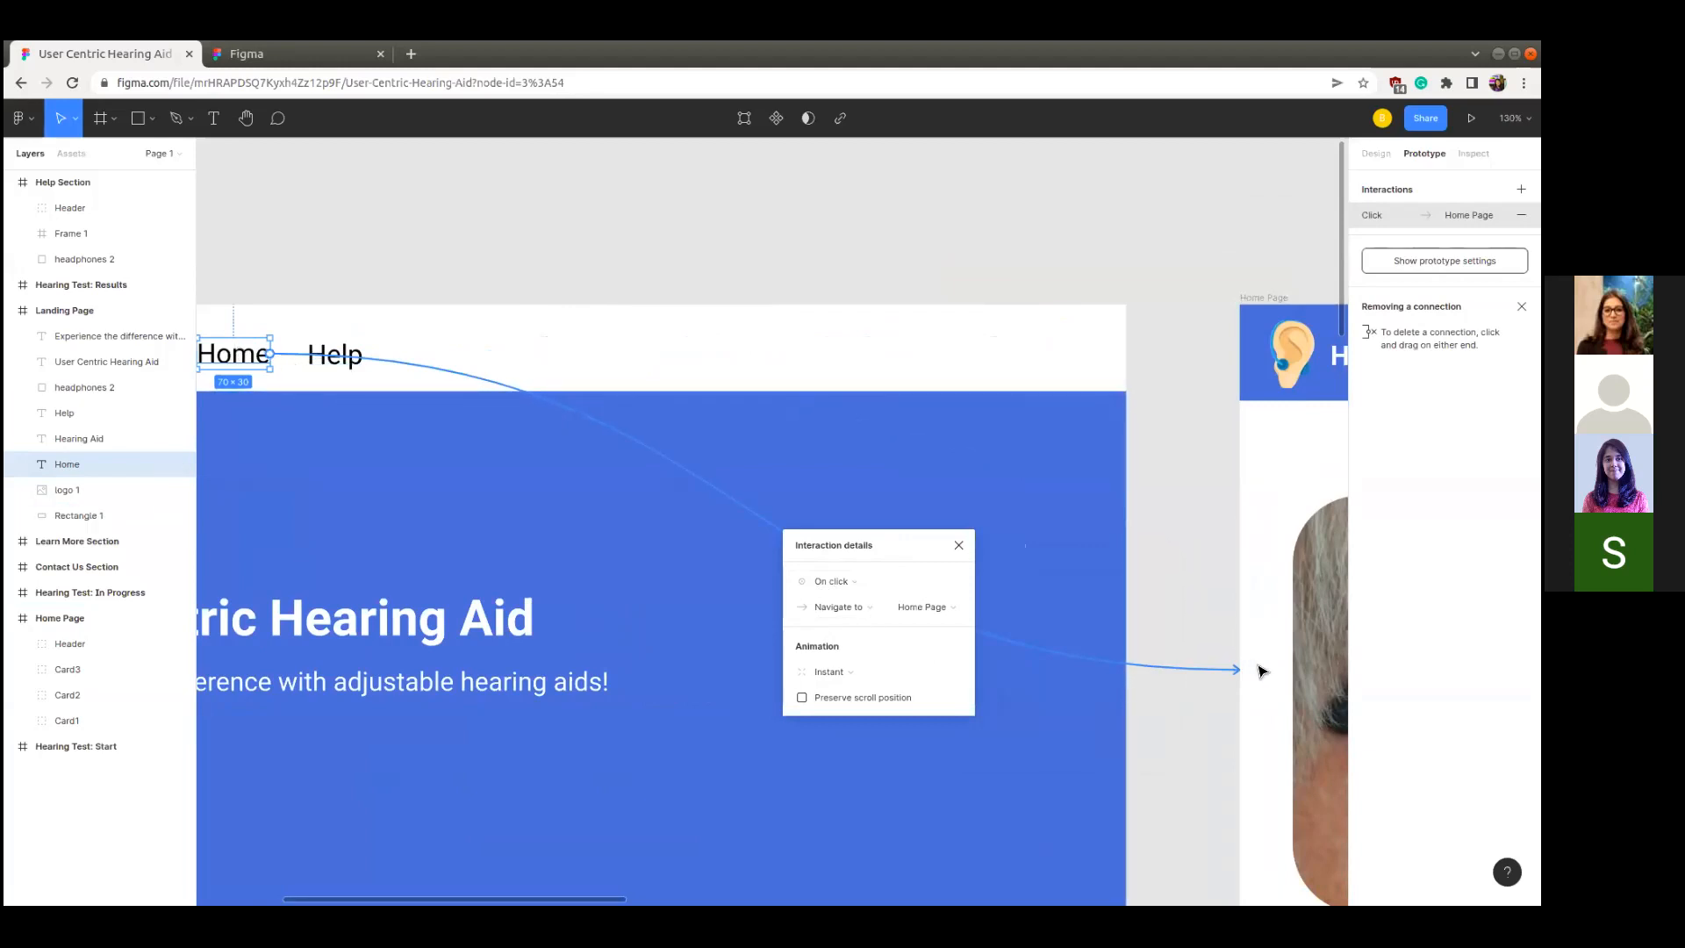
{"action": "left_click", "coordinate": [843, 583]}
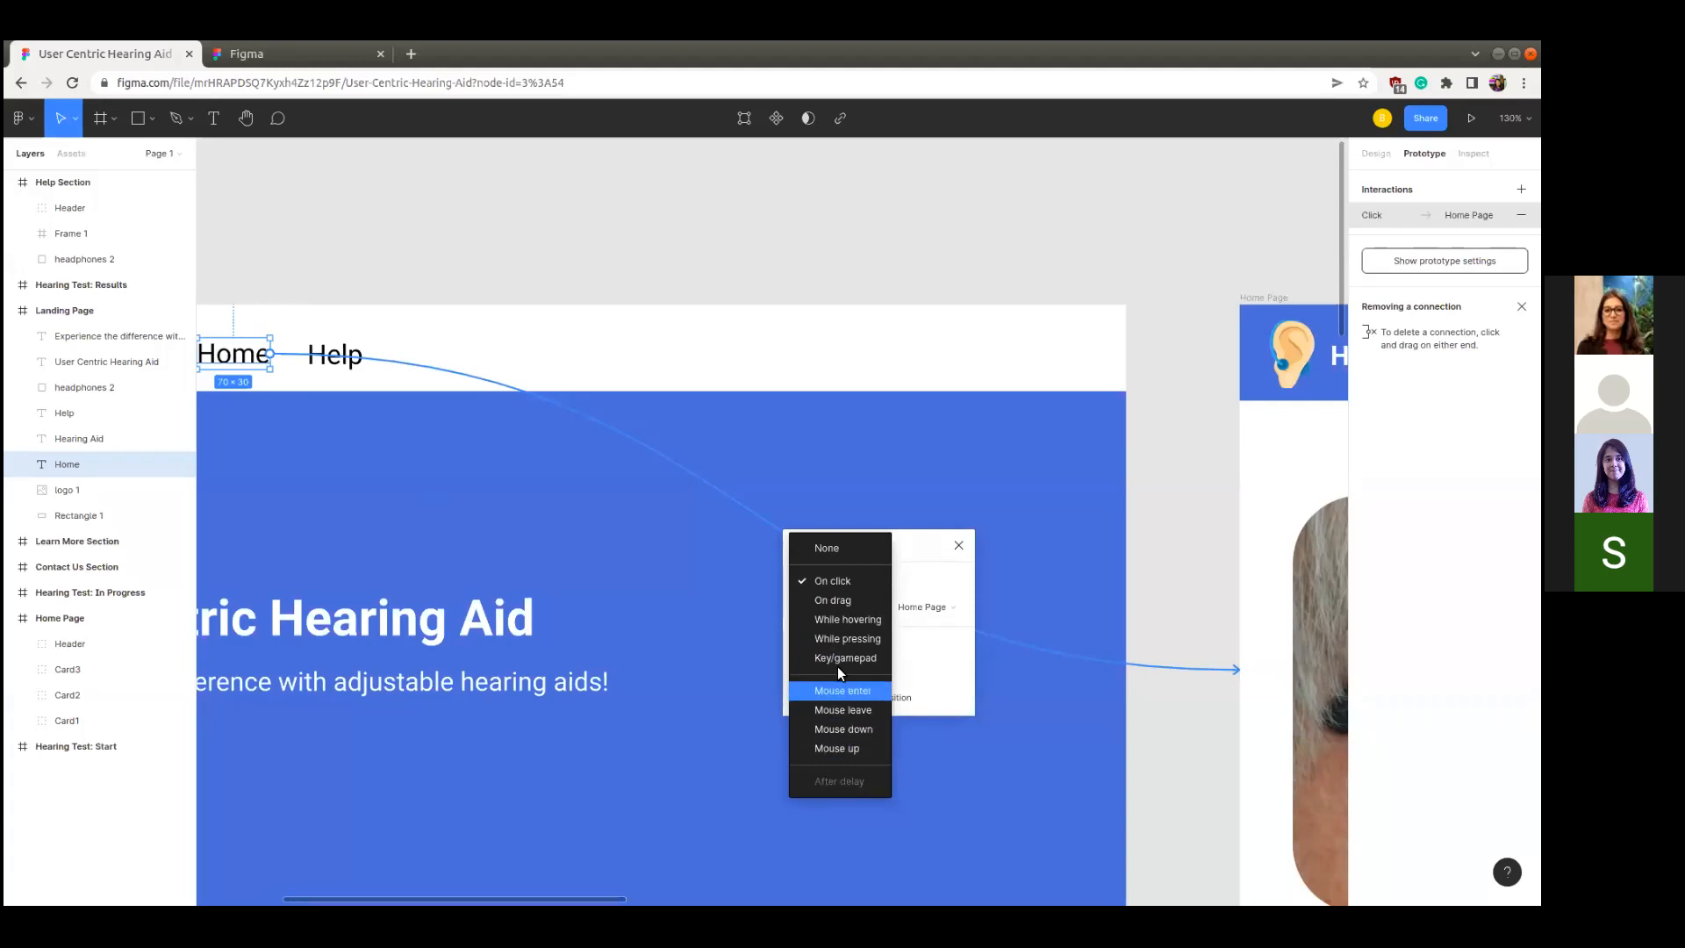
{"action": "left_click", "coordinate": [911, 551]}
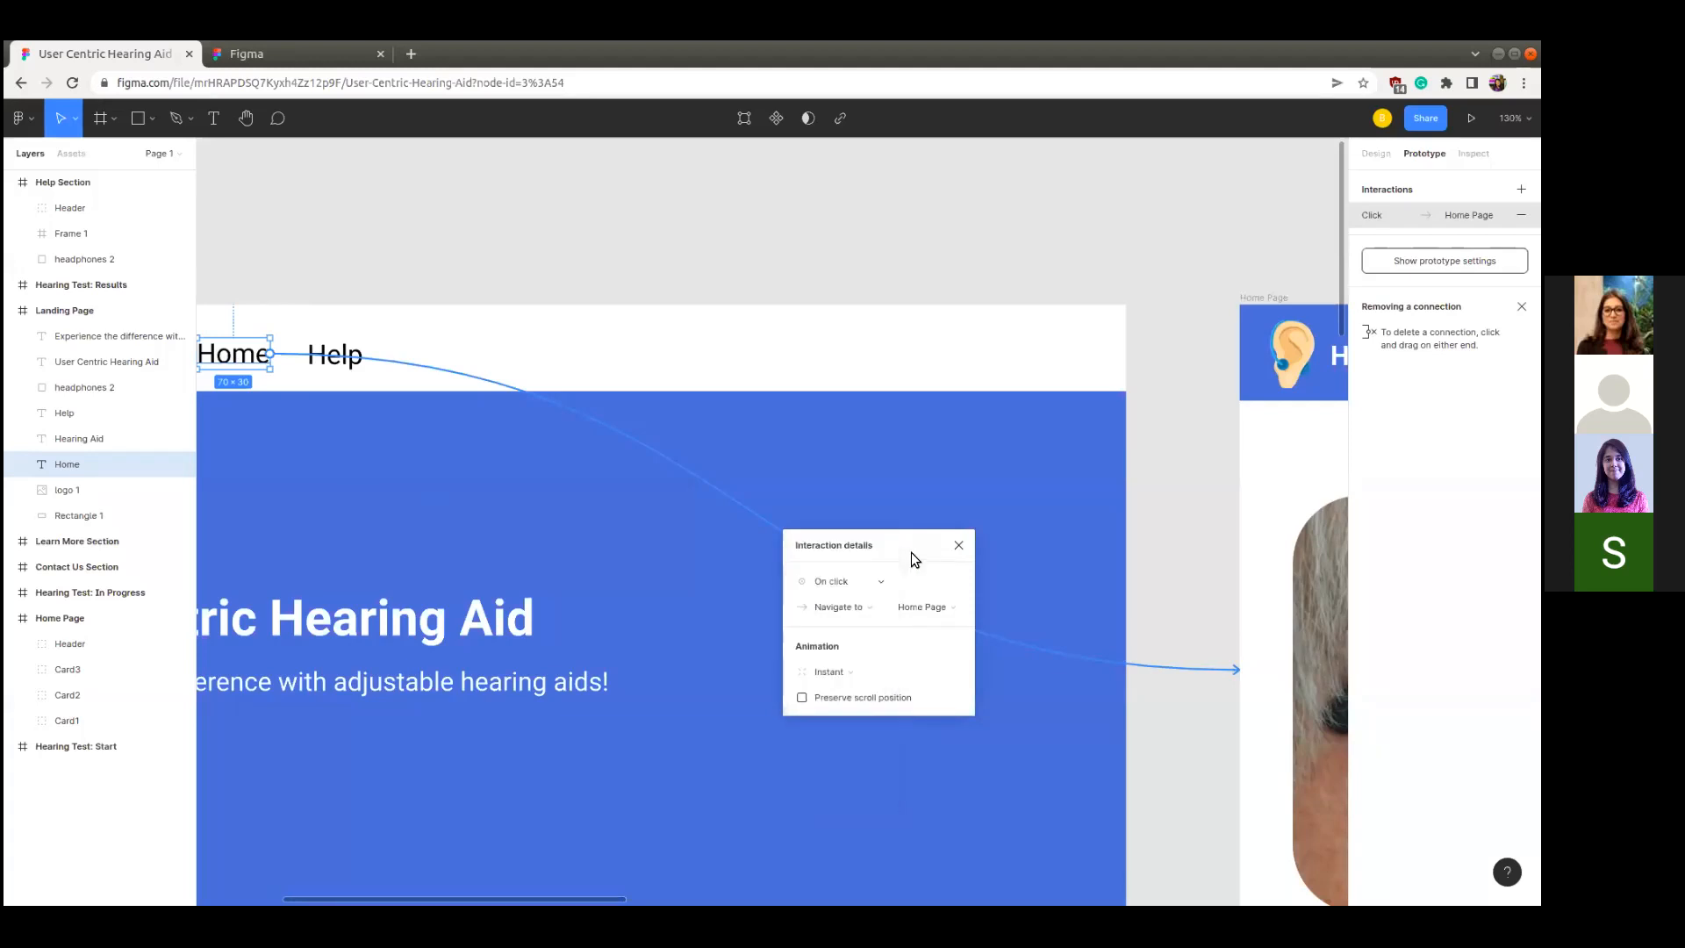
{"action": "left_click", "coordinate": [858, 607]}
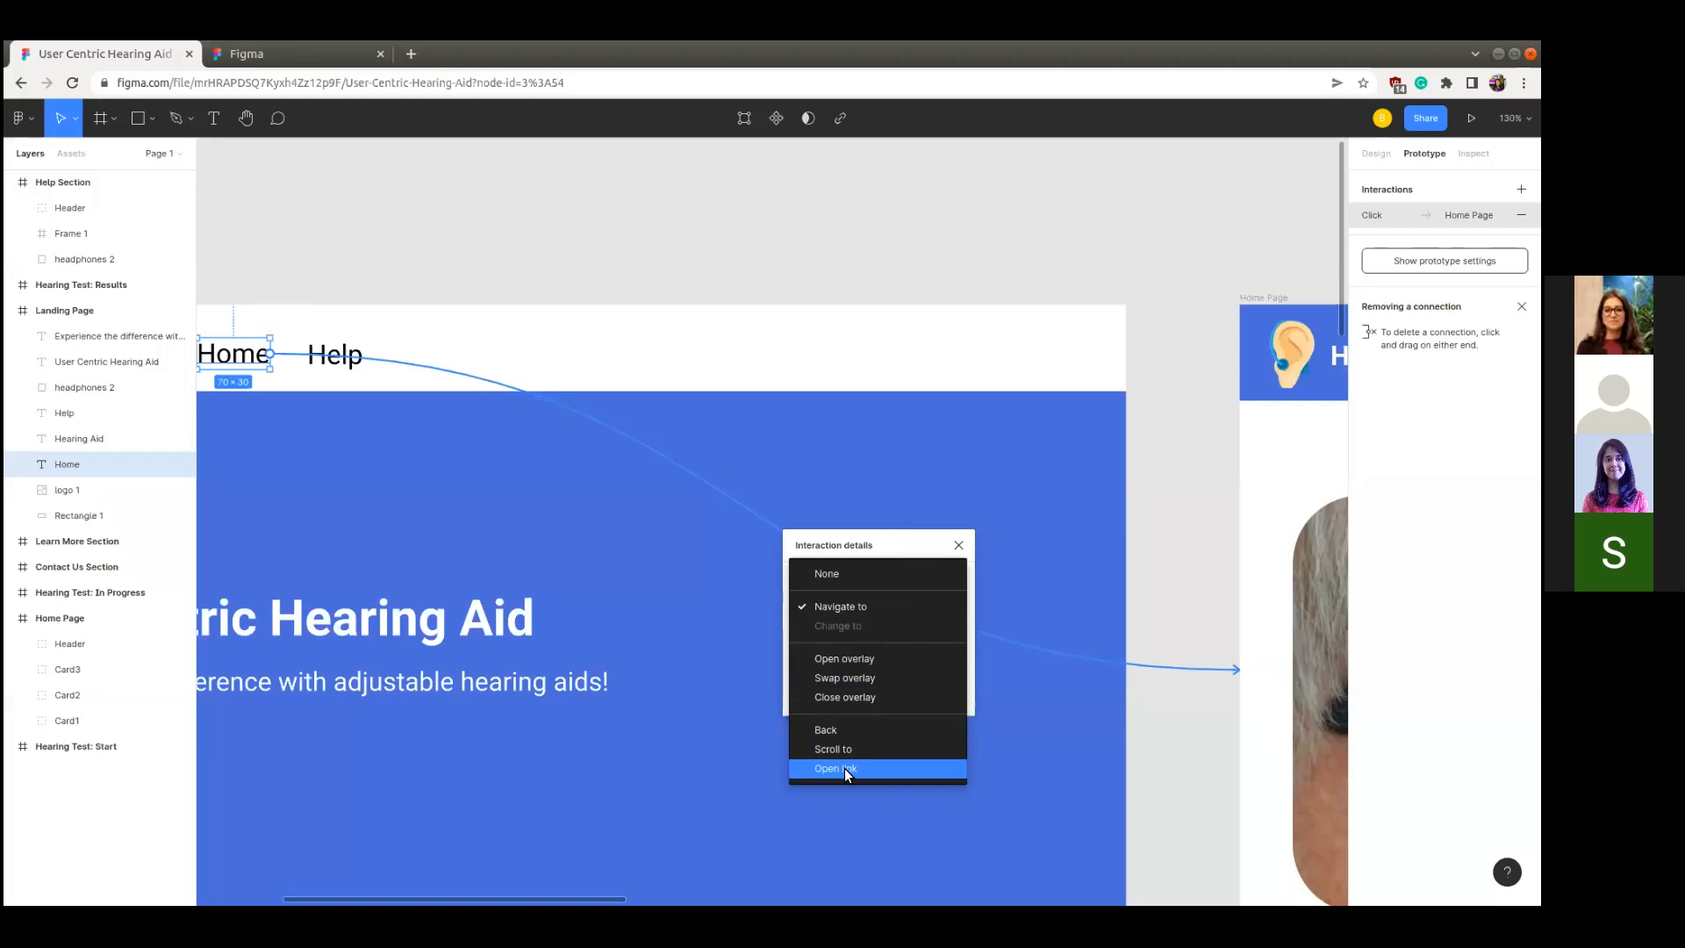
{"action": "left_click", "coordinate": [855, 549]}
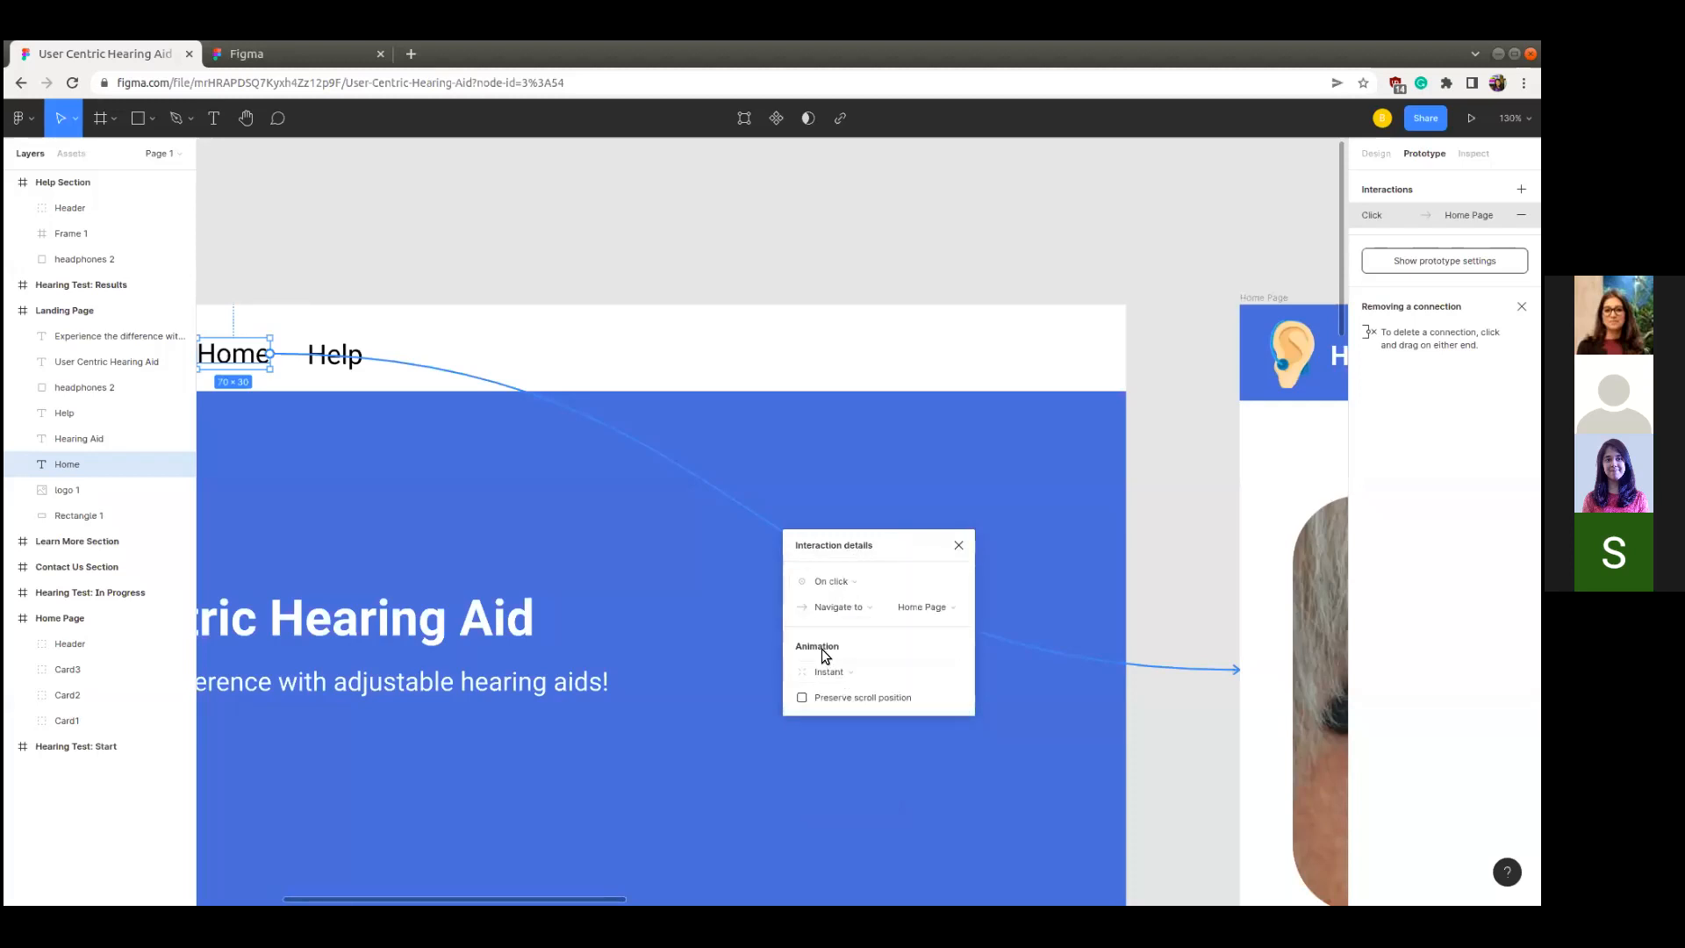
{"action": "left_click", "coordinate": [825, 673]}
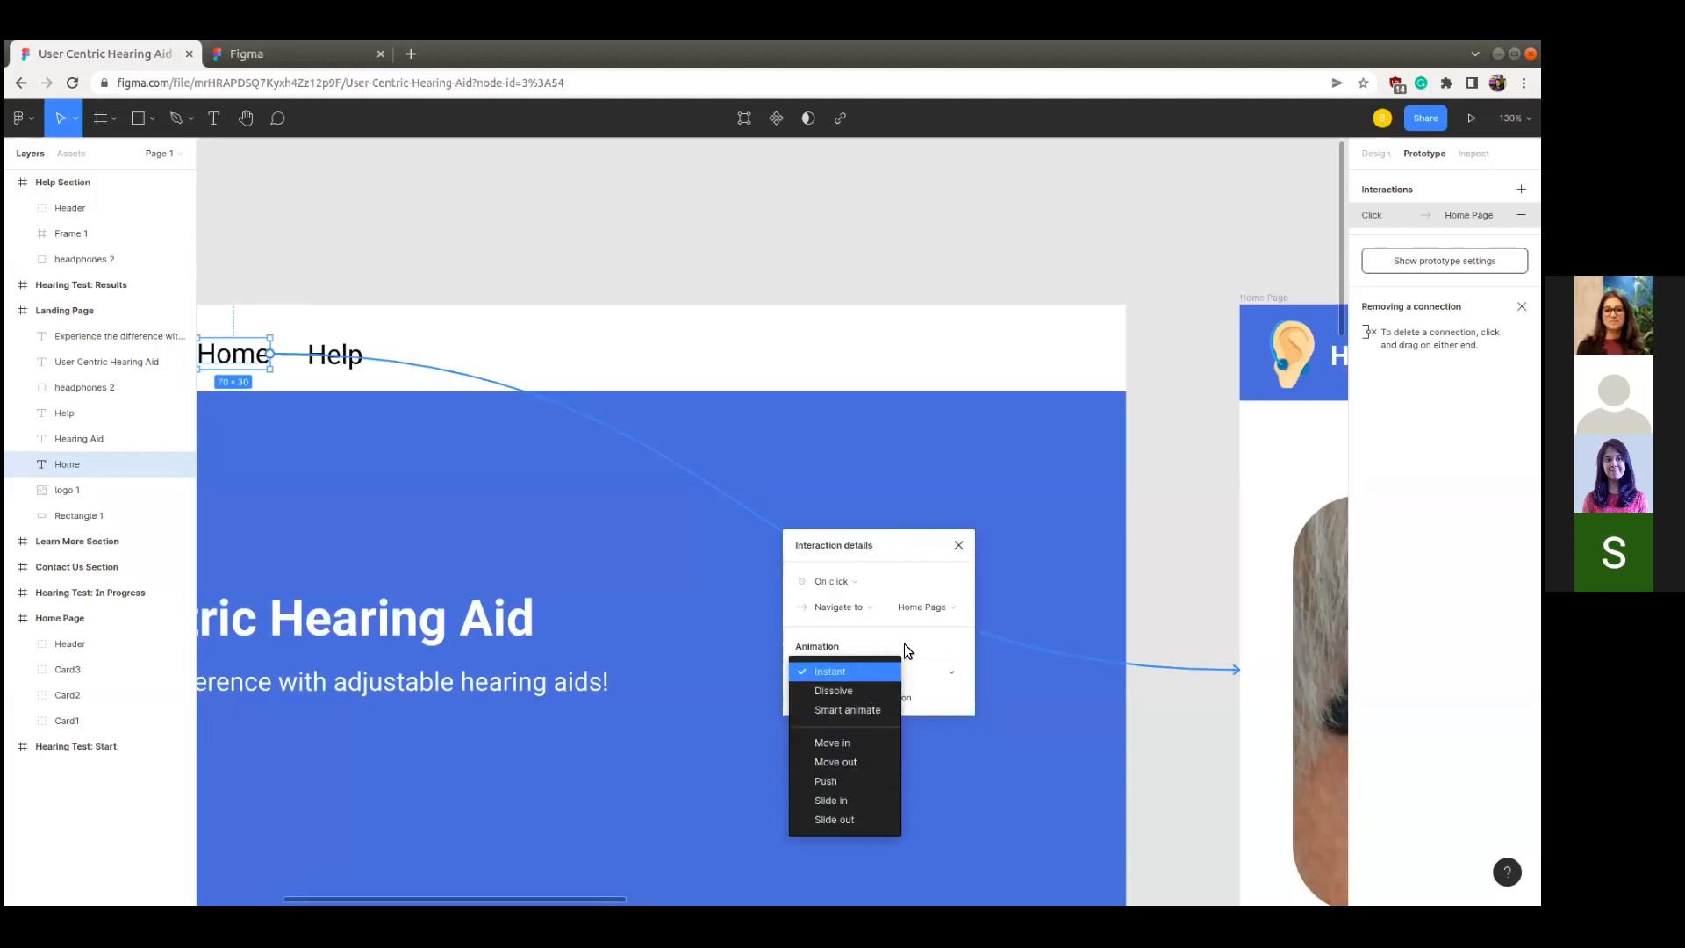
{"action": "left_click", "coordinate": [904, 644]}
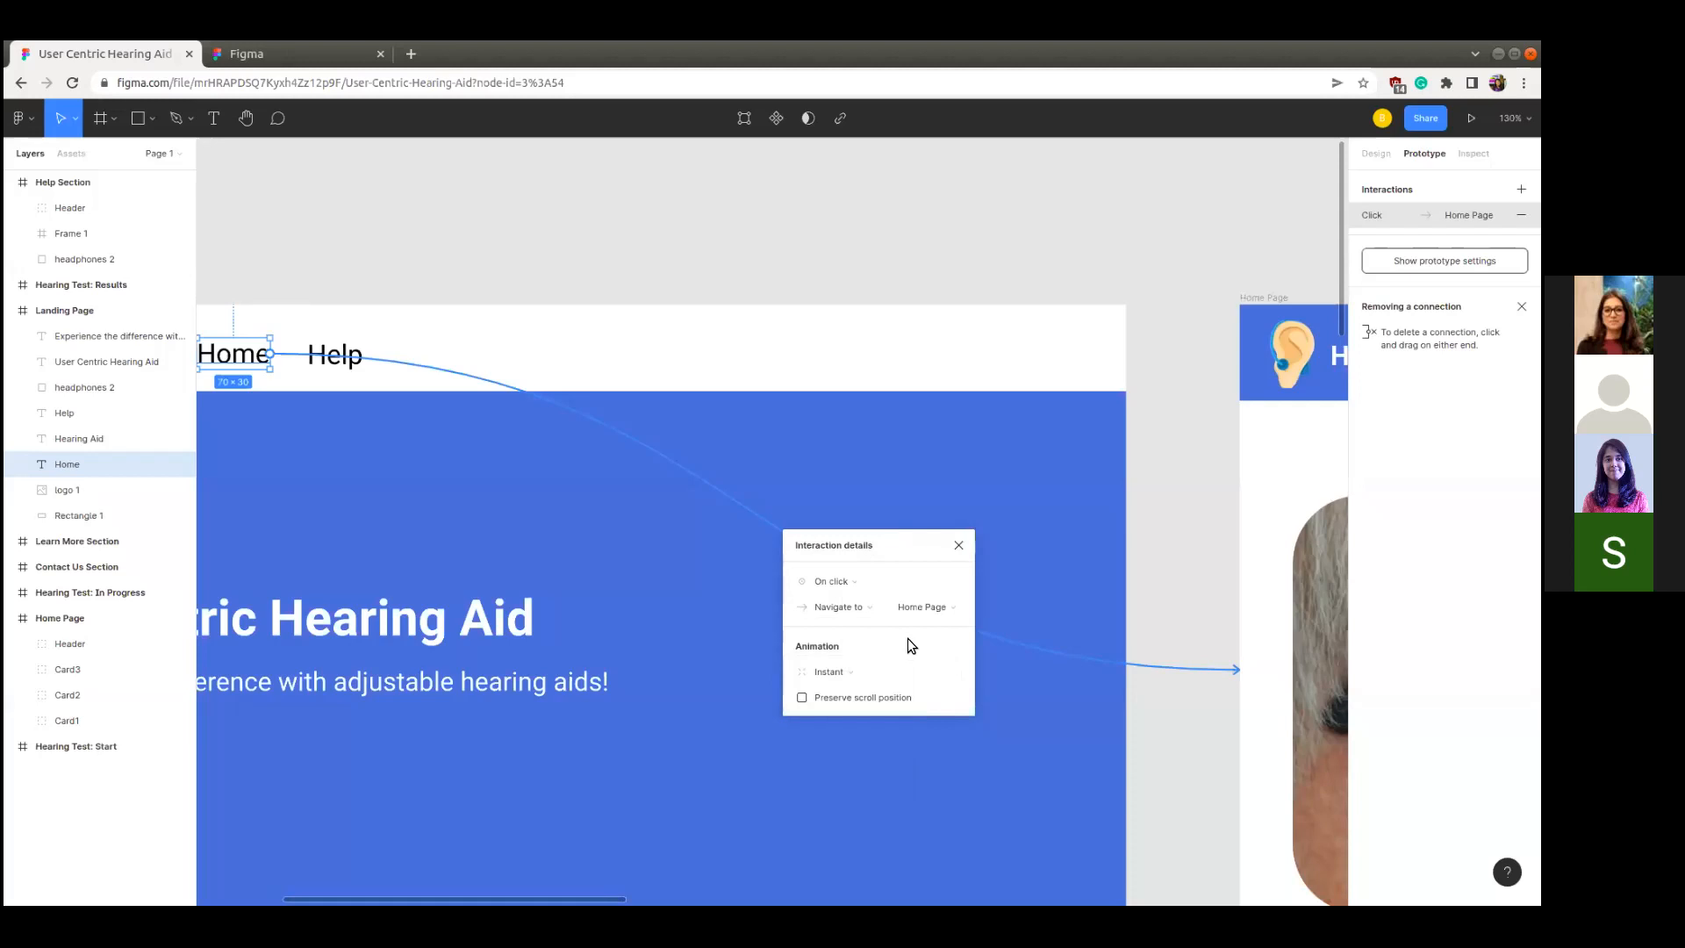
{"action": "left_click", "coordinate": [959, 546]}
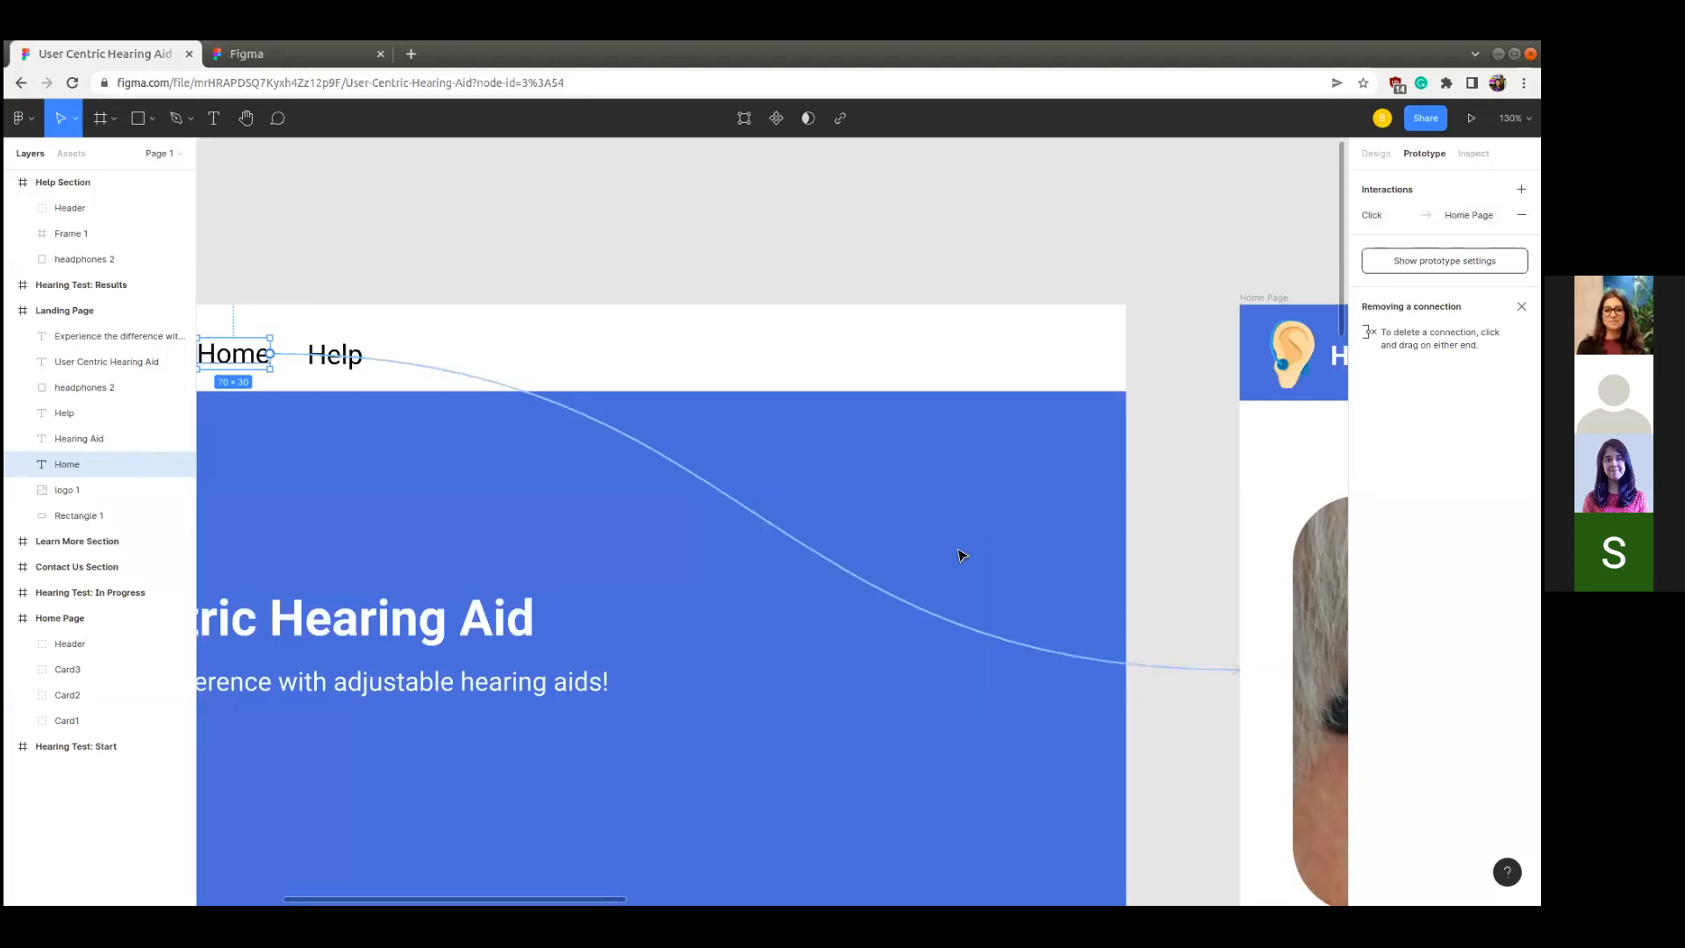
- Select the "Help" text in the Landing Page header and bring the Help Section frame into view
{"action": "left_click", "coordinate": [715, 188]}
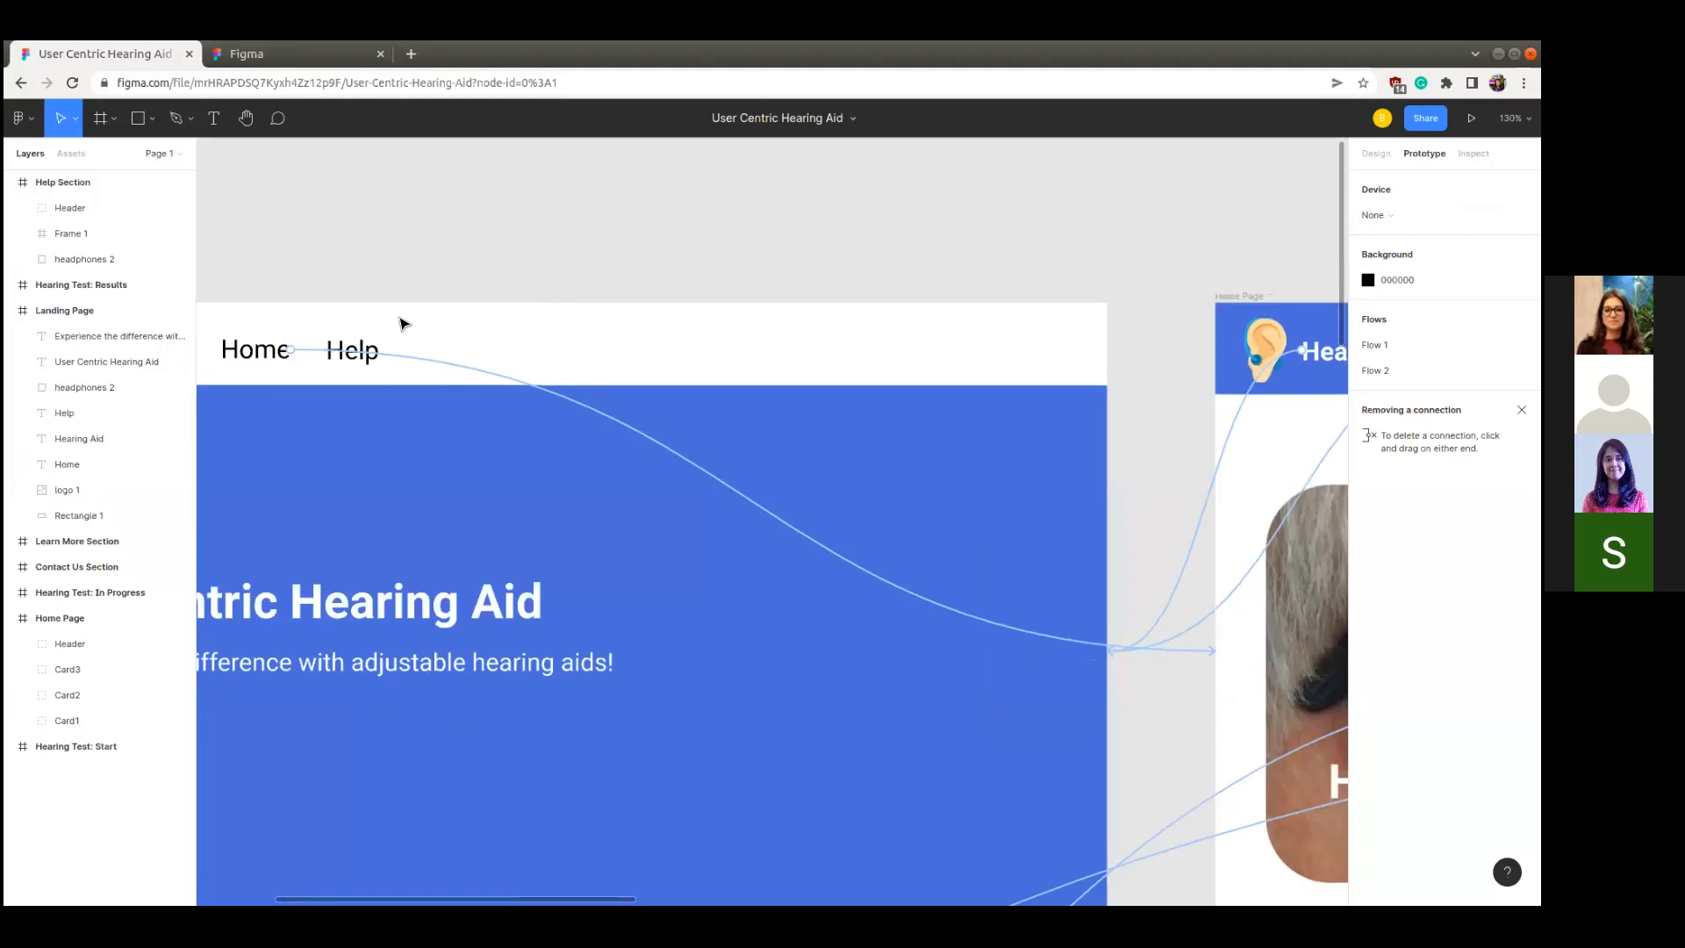
{"action": "scroll", "coordinate": [403, 324], "scroll_direction": "down", "scroll_amount": 3}
{"action": "scroll", "coordinate": [860, 481], "scroll_direction": "down", "scroll_amount": 1}
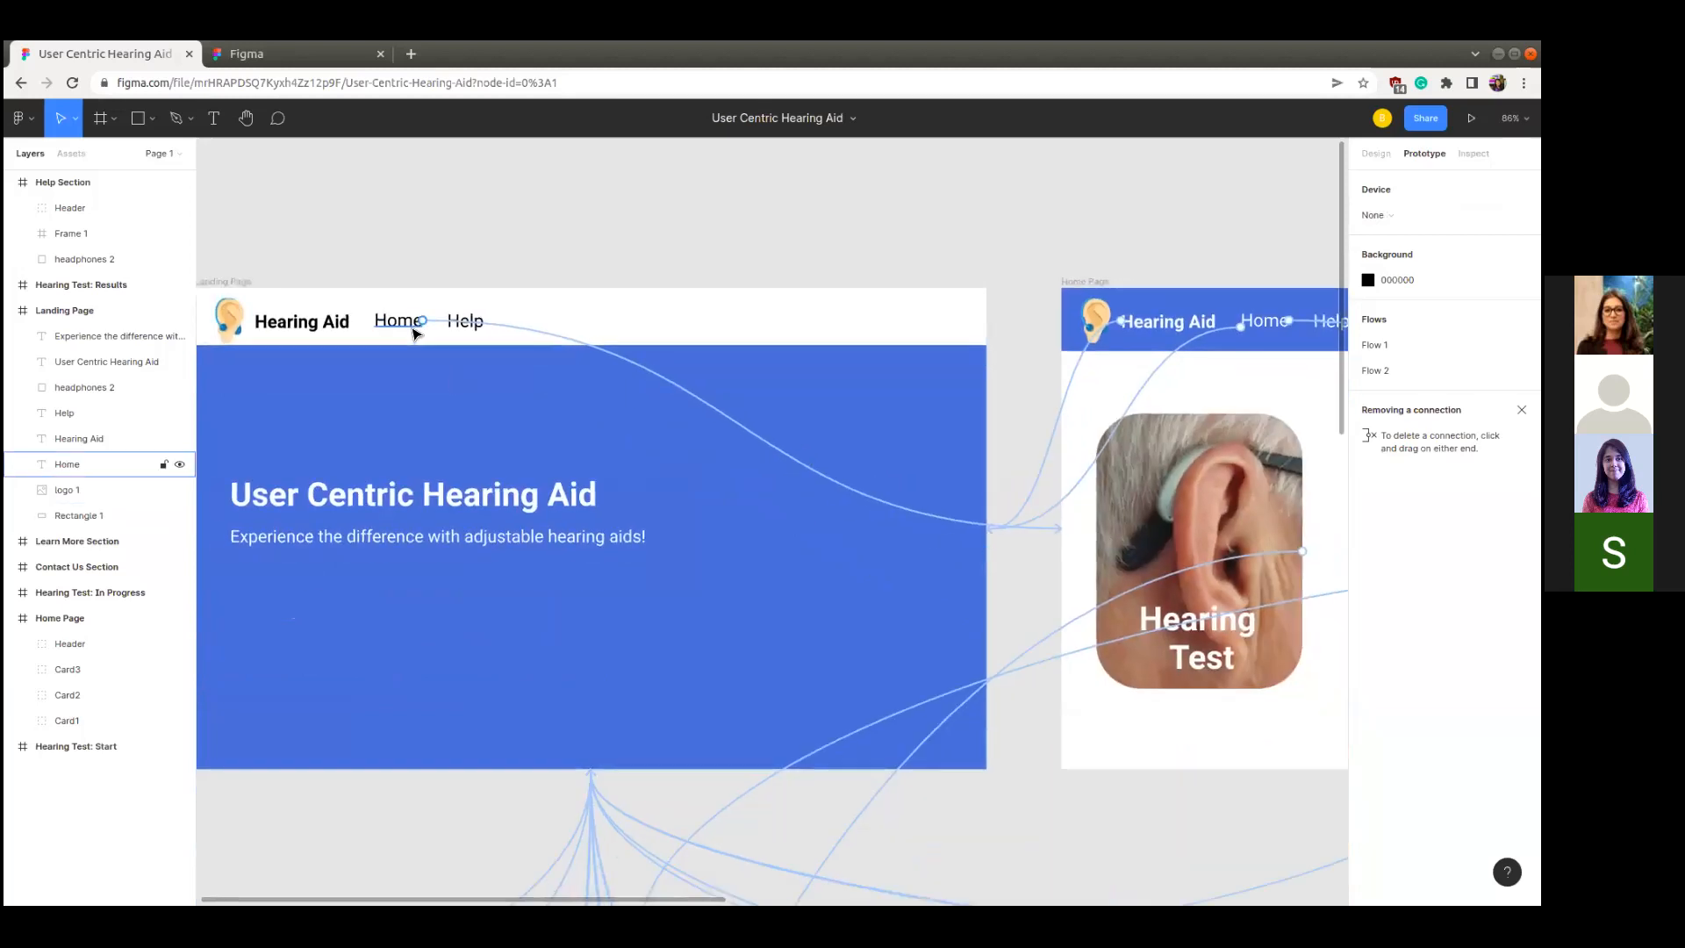
{"action": "left_click", "coordinate": [464, 315]}
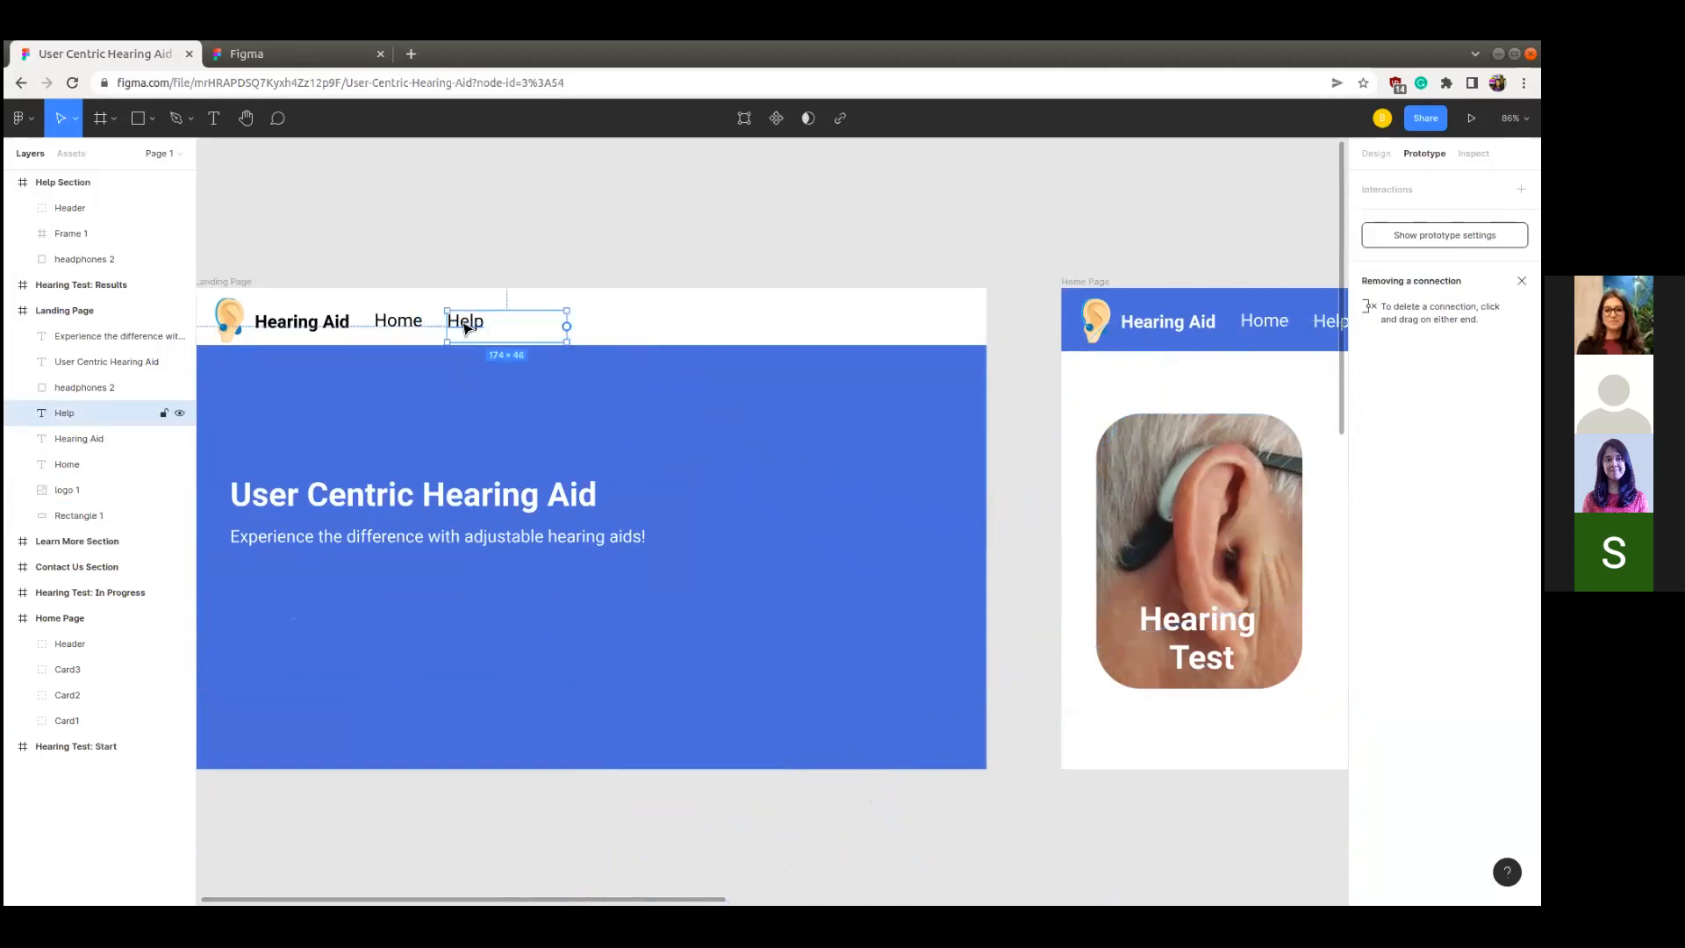
{"action": "scroll", "coordinate": [465, 326], "scroll_direction": "down", "scroll_amount": 2}
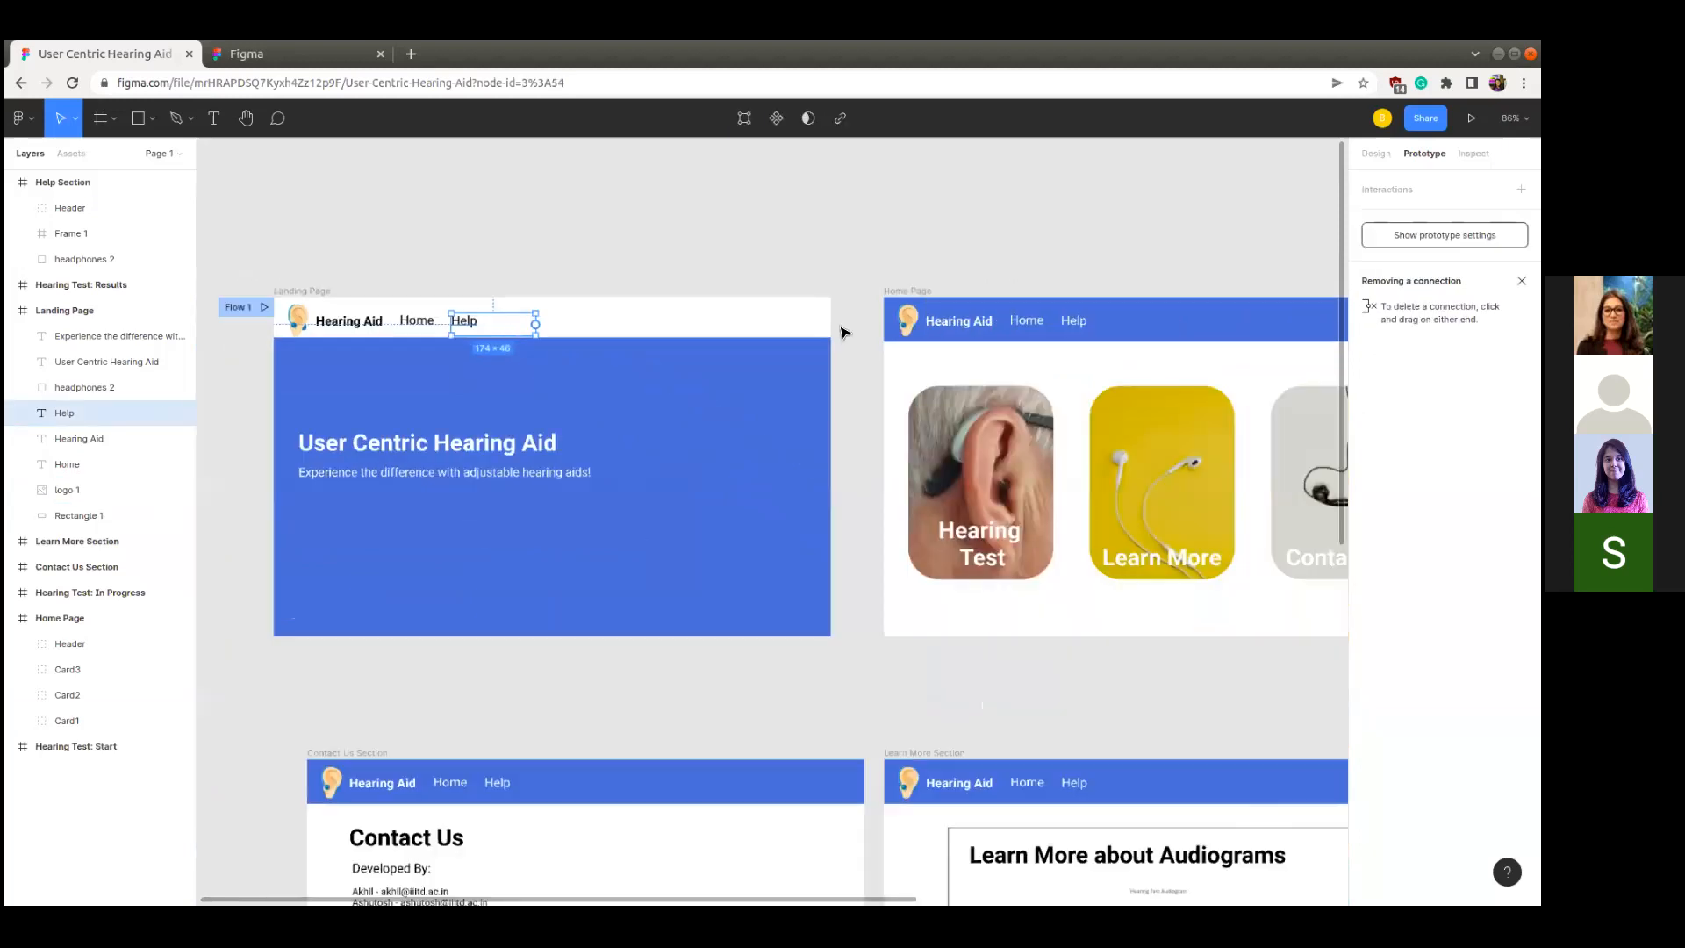
{"action": "scroll", "coordinate": [1105, 509], "scroll_direction": "down", "scroll_amount": 1}
{"action": "scroll", "coordinate": [1290, 606], "scroll_direction": "down", "scroll_amount": 1}
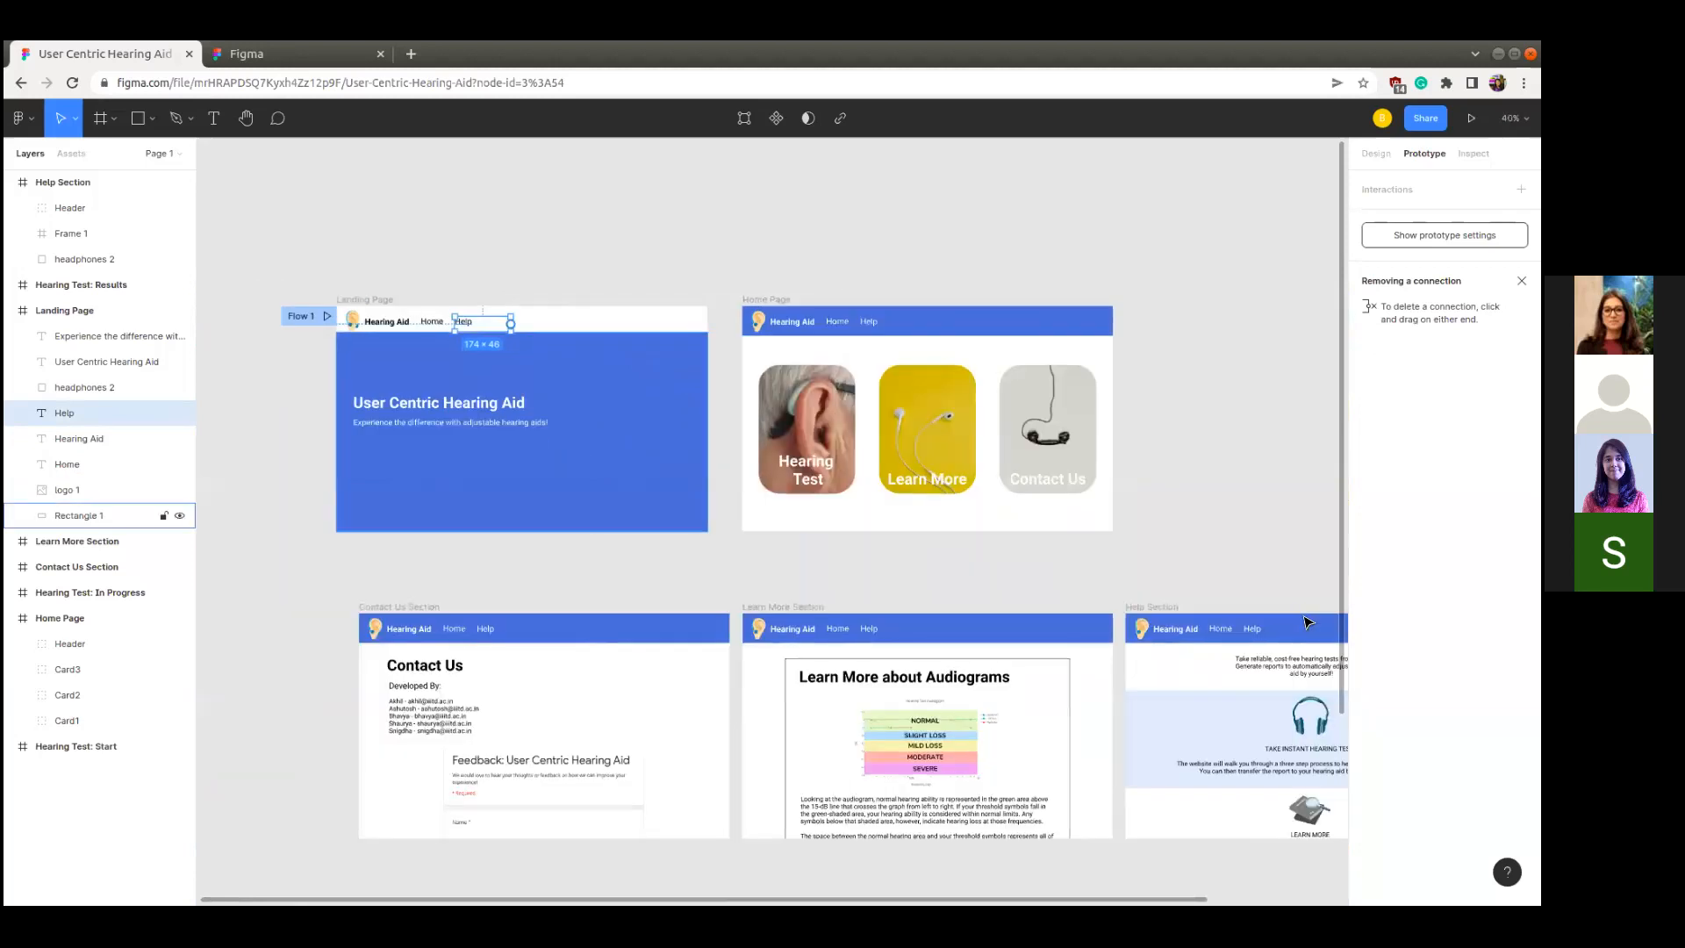
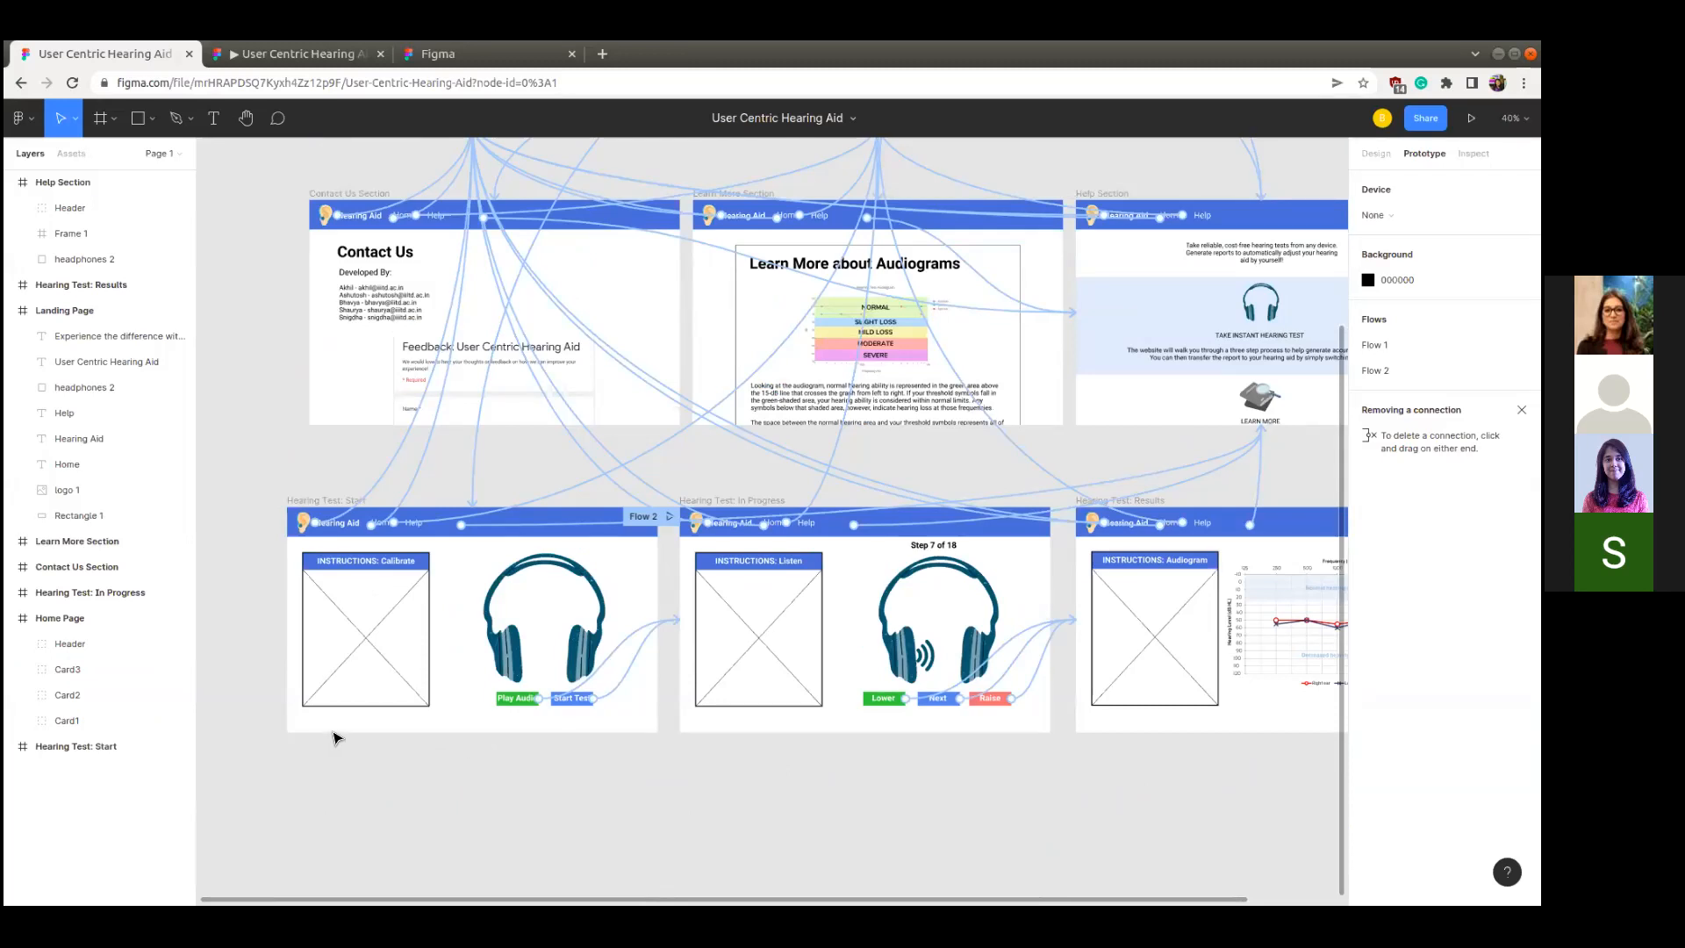
- Start the Frame tool and review its Phone, Tablet, Desktop, Presentation and Watch size presets
{"action": "scroll", "coordinate": [454, 582], "scroll_direction": "up", "scroll_amount": 6}
{"action": "scroll", "coordinate": [454, 582], "scroll_direction": "left", "scroll_amount": 2}
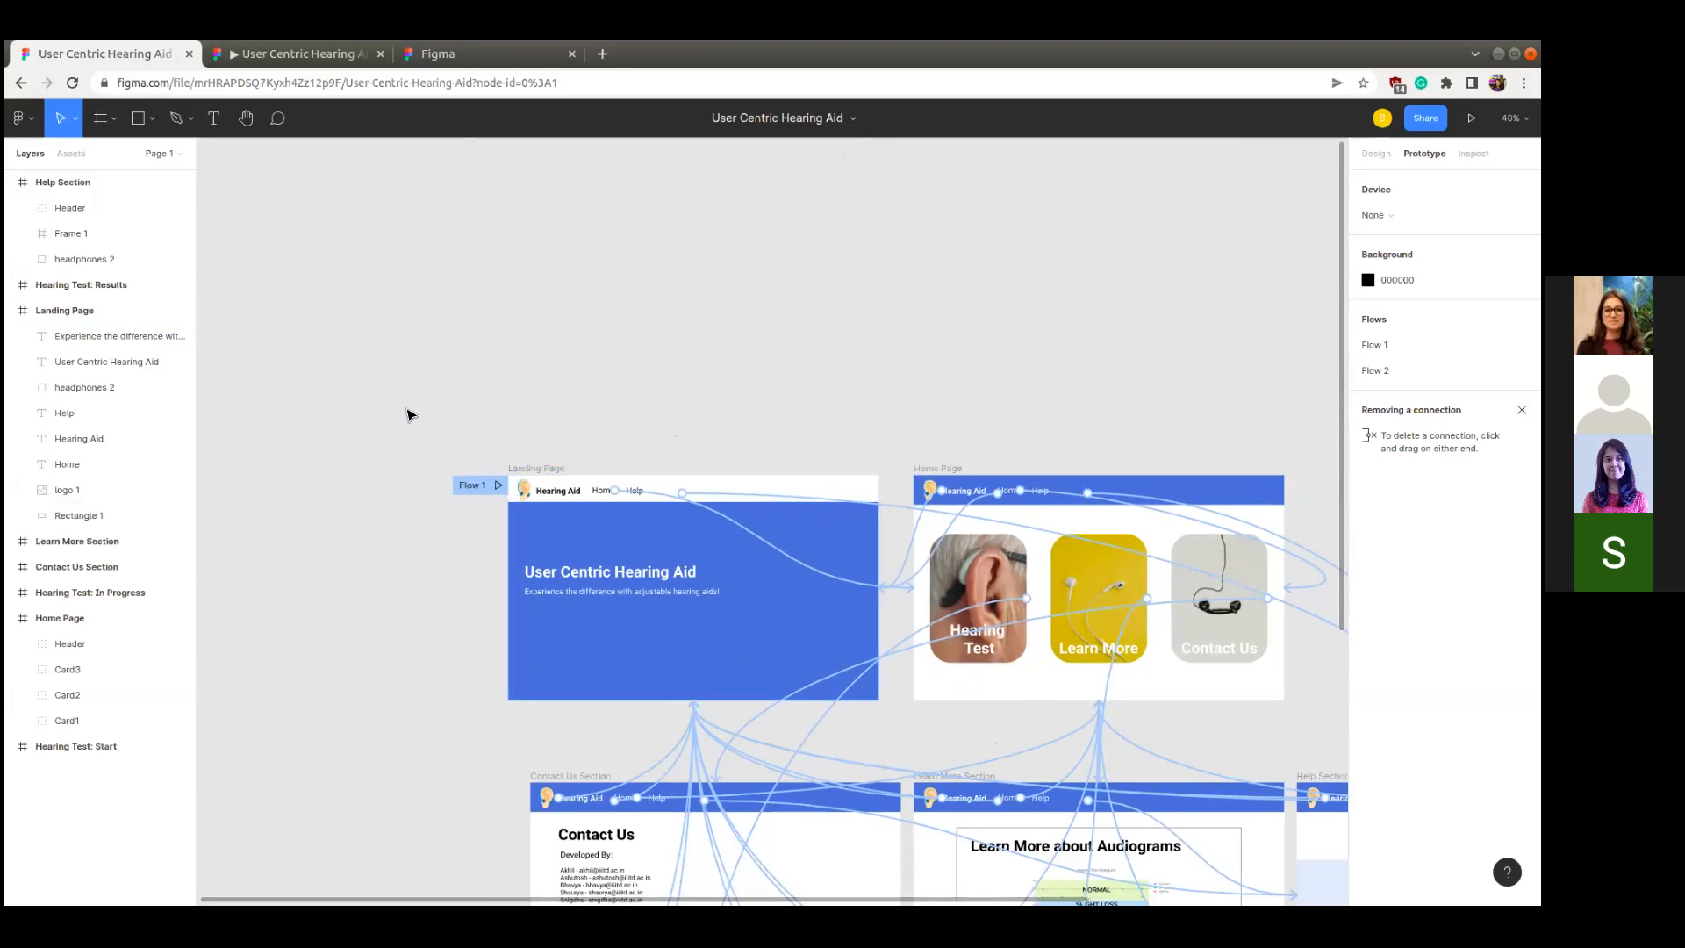
{"action": "left_click", "coordinate": [113, 120]}
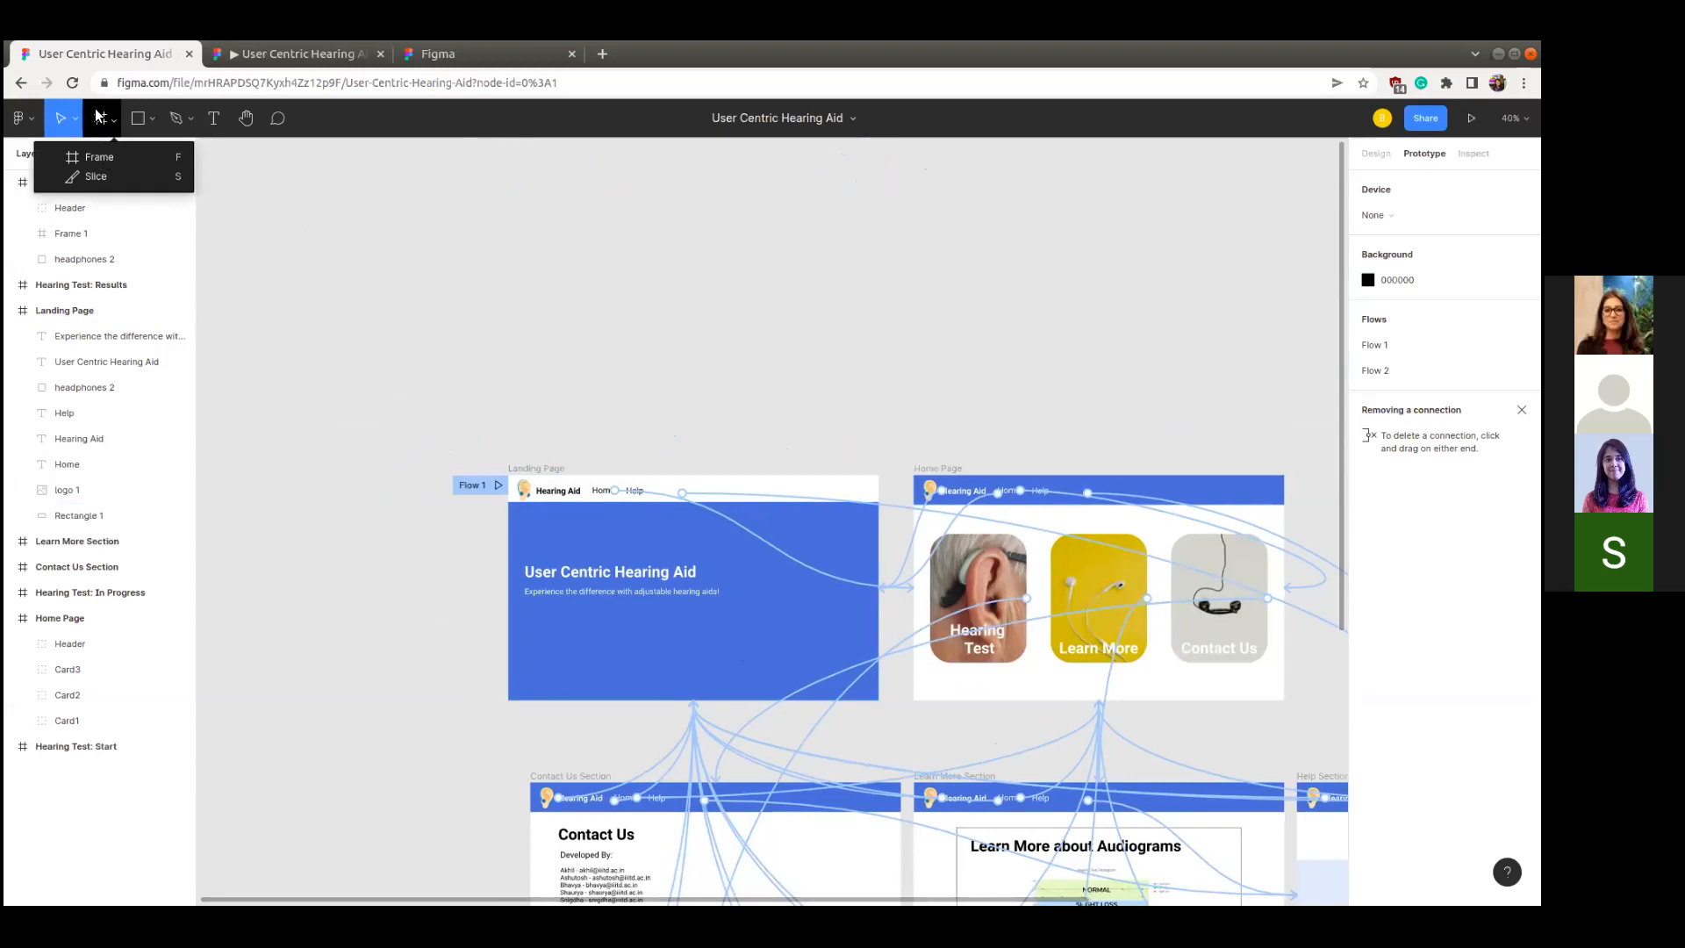
{"action": "left_click", "coordinate": [99, 157]}
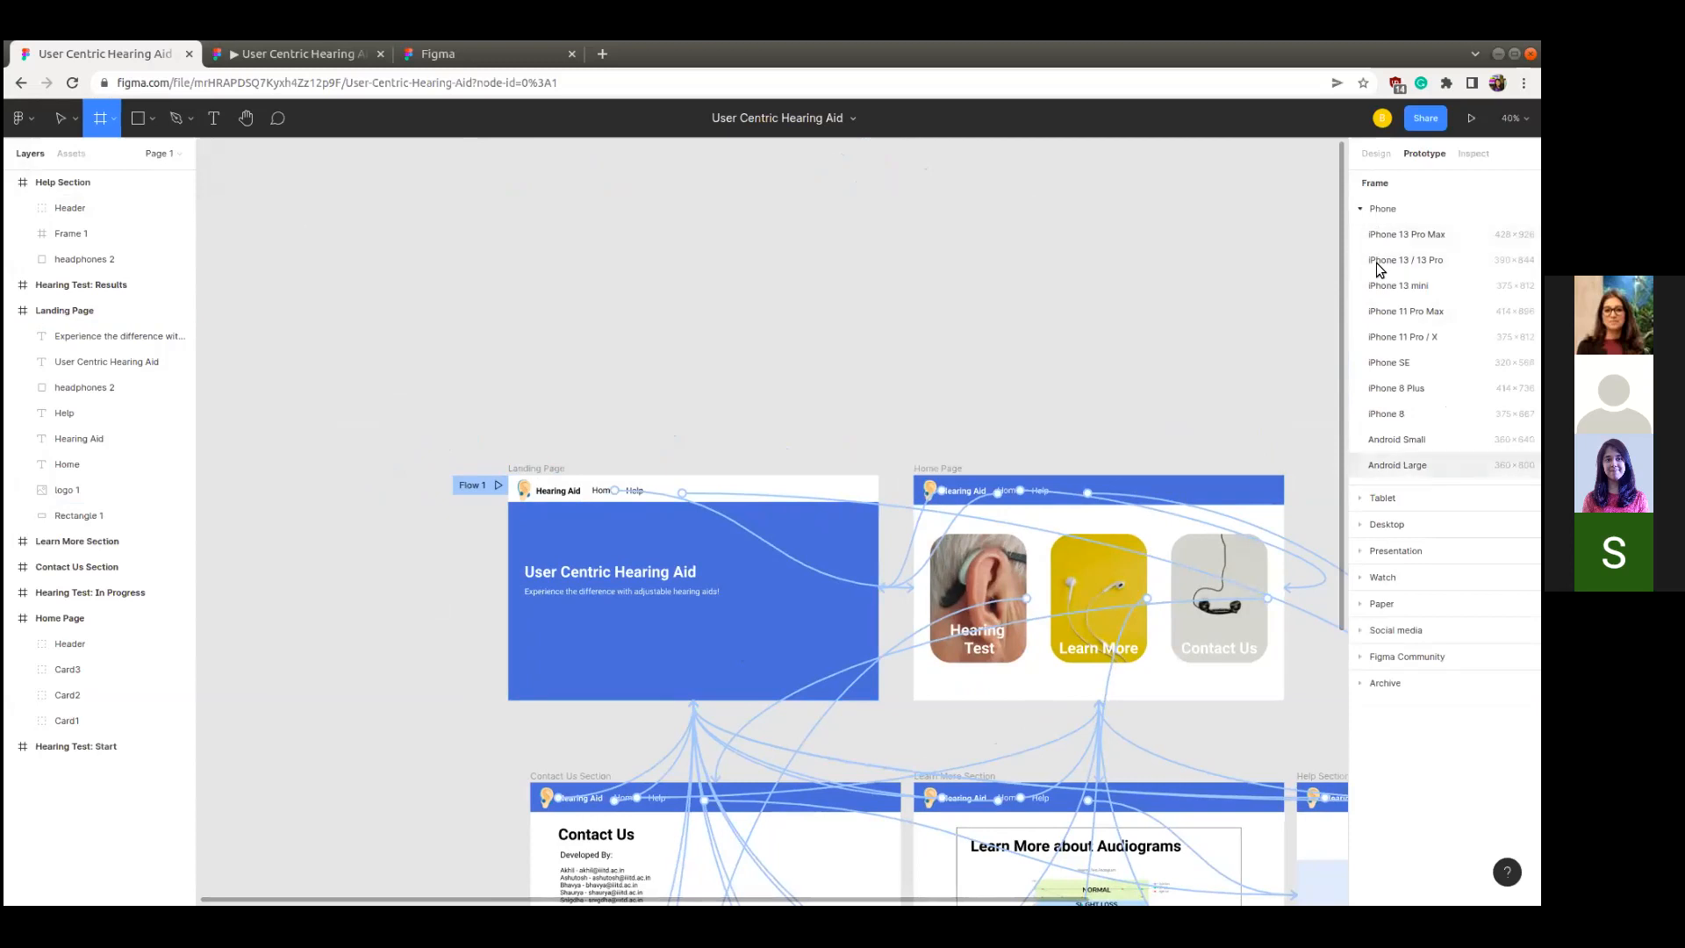
{"action": "left_click", "coordinate": [1361, 209]}
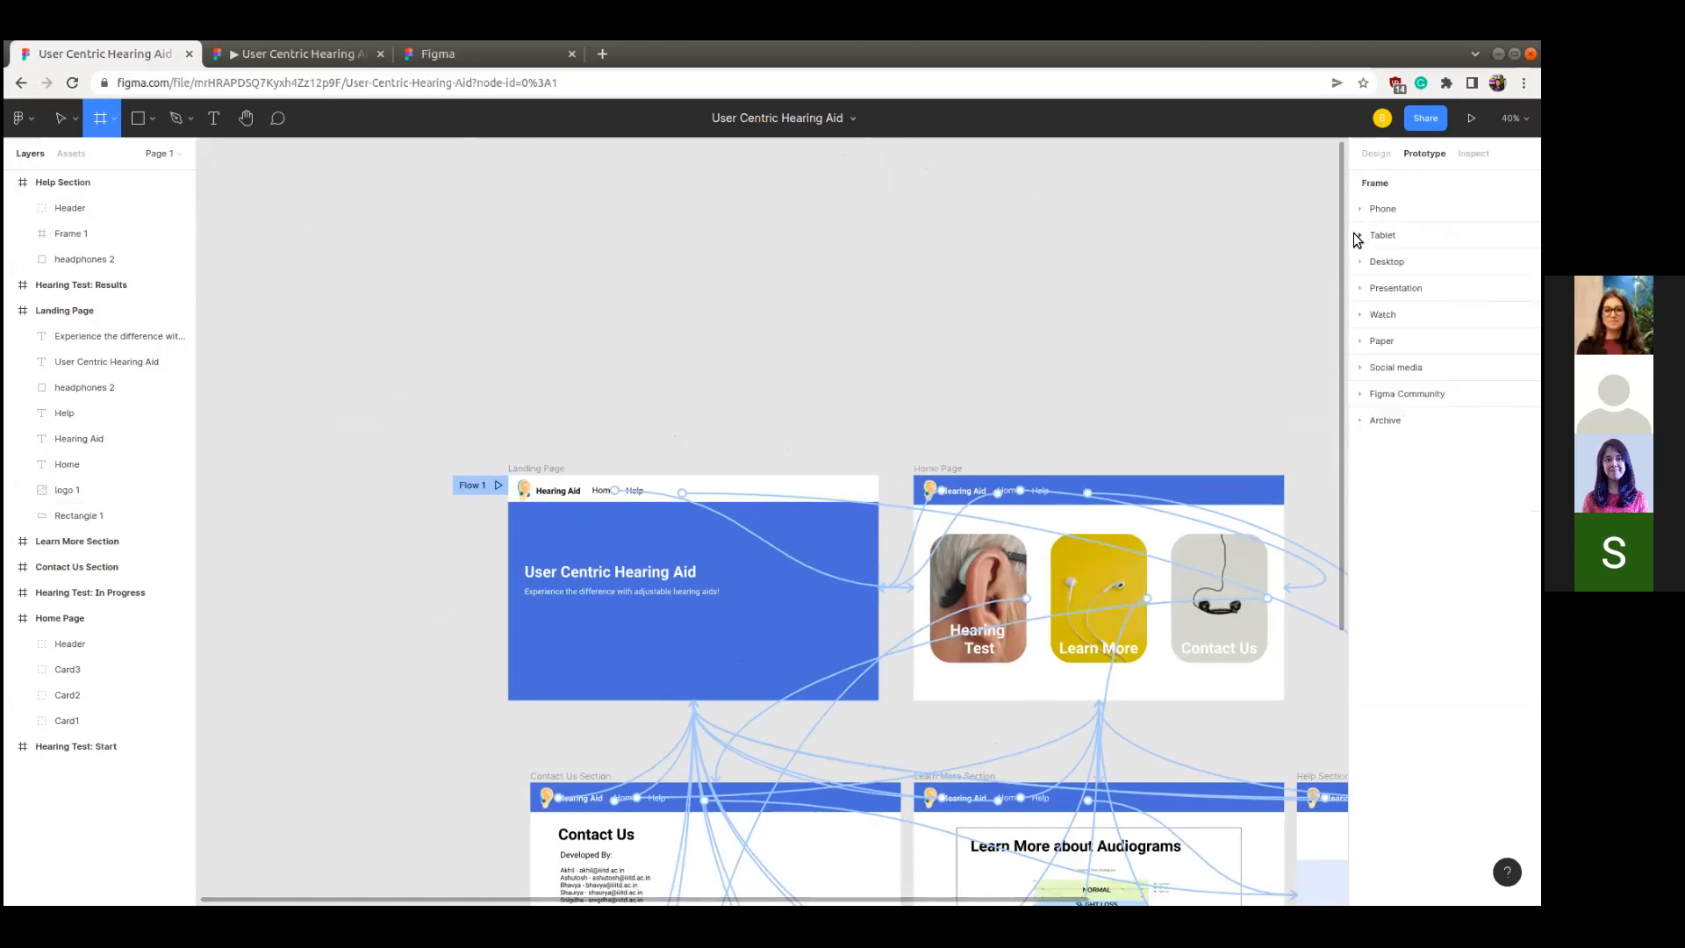
{"action": "left_click", "coordinate": [1362, 237]}
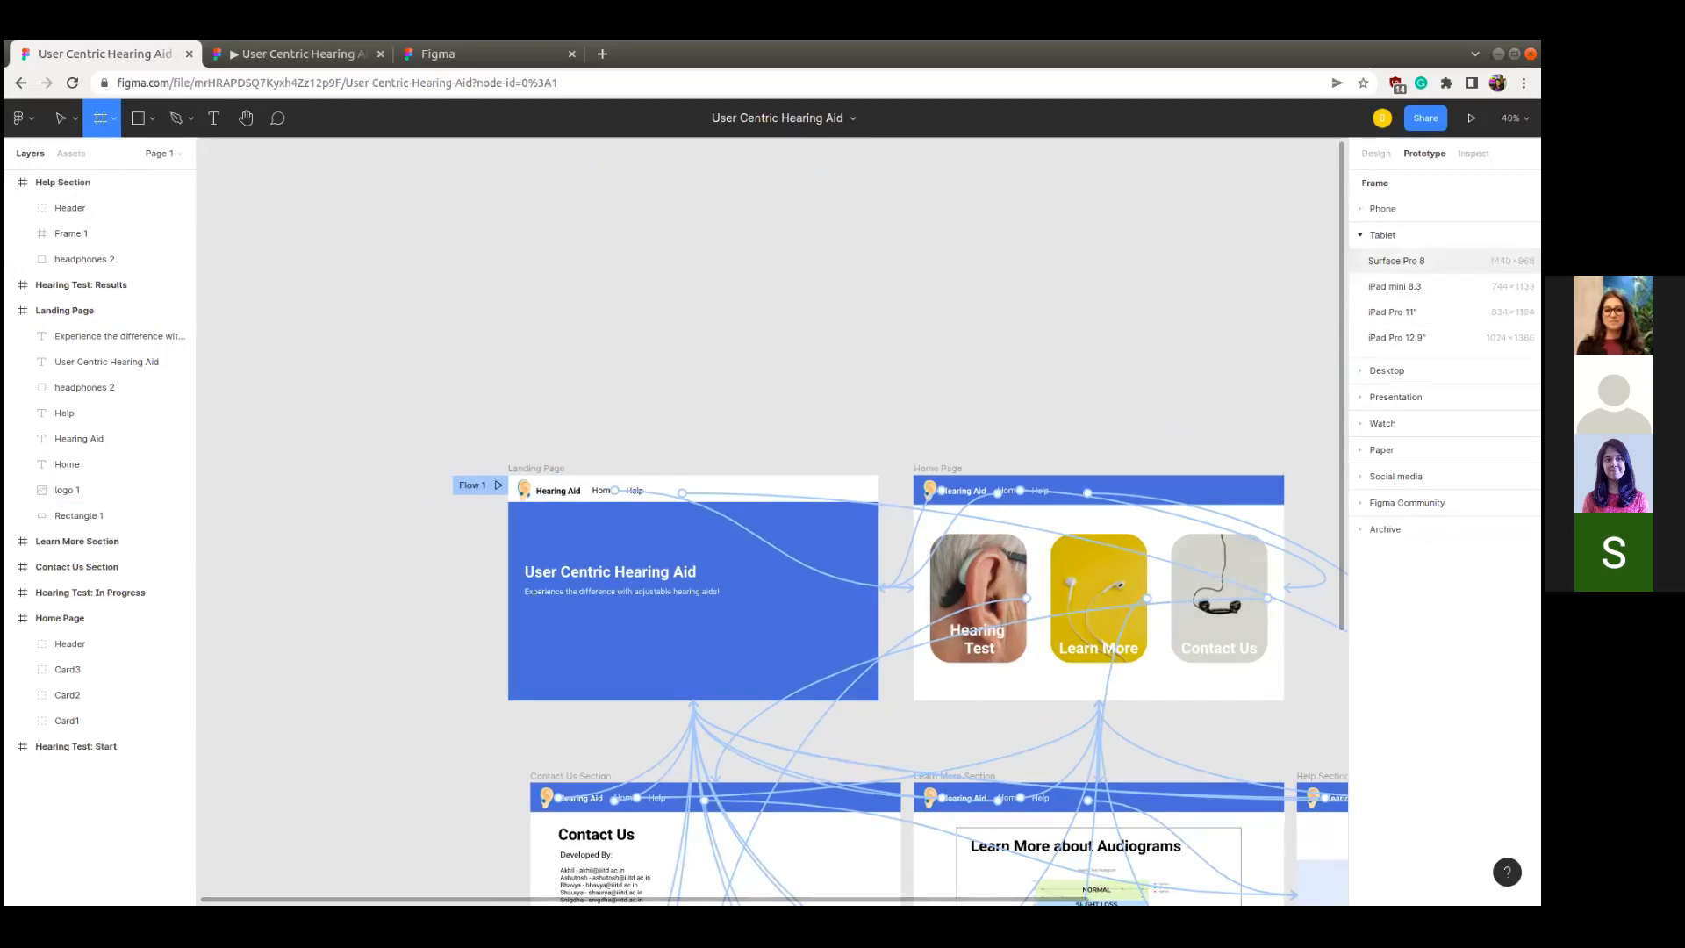
{"action": "left_click", "coordinate": [1373, 235]}
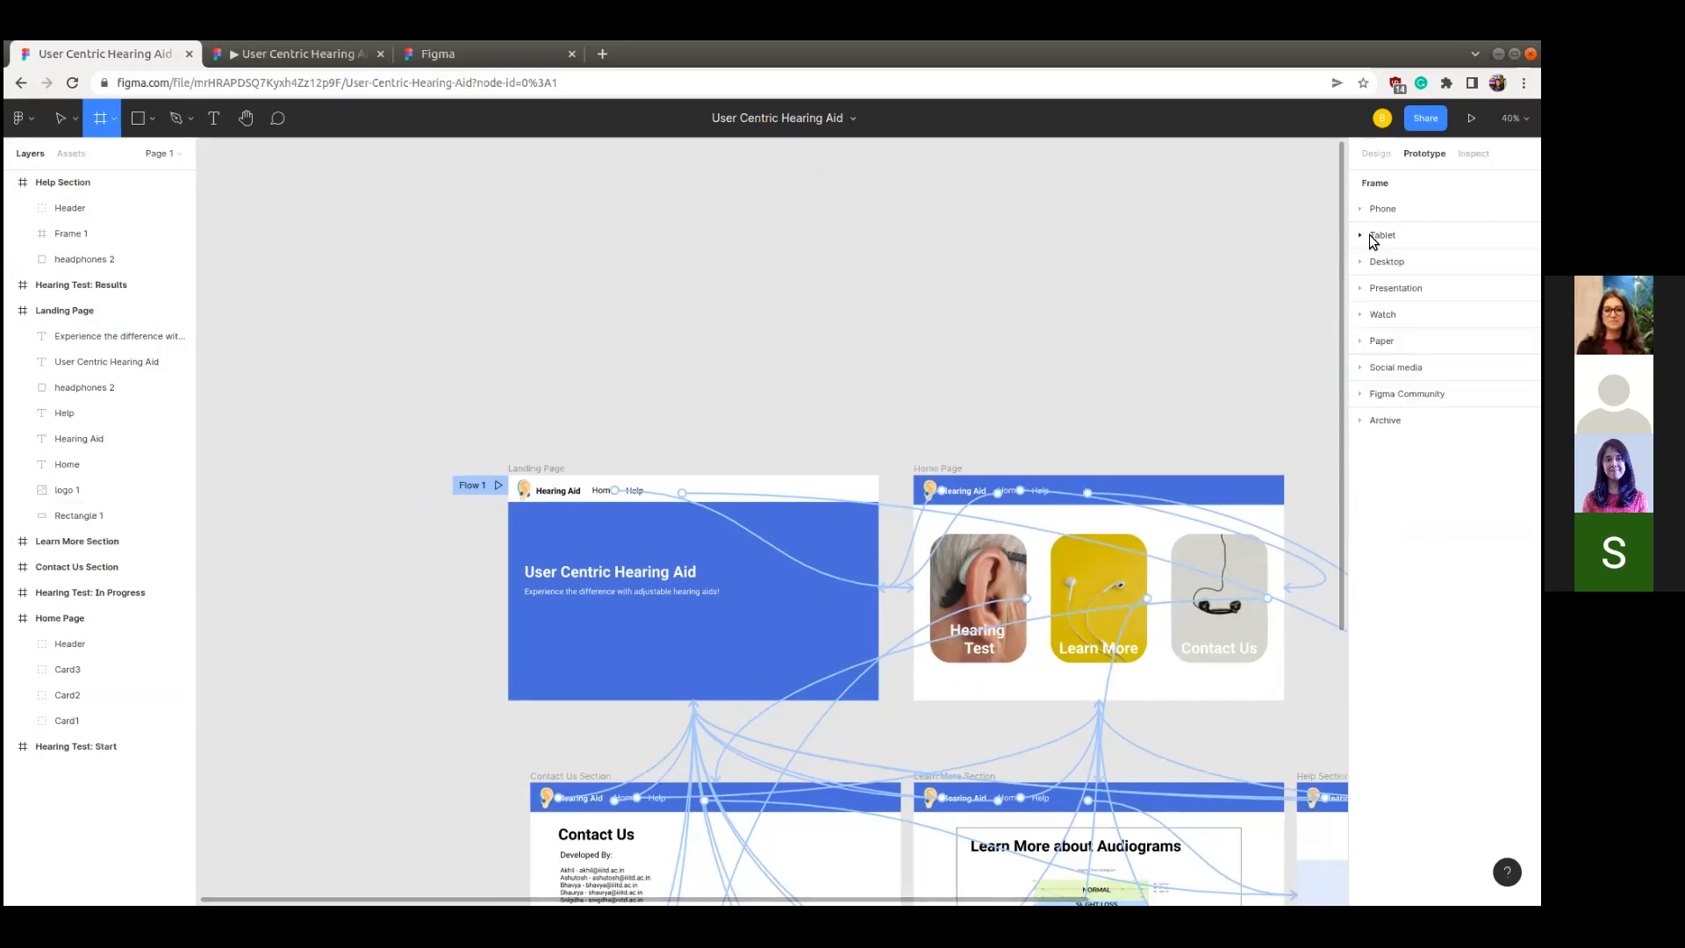
{"action": "left_click", "coordinate": [1377, 264]}
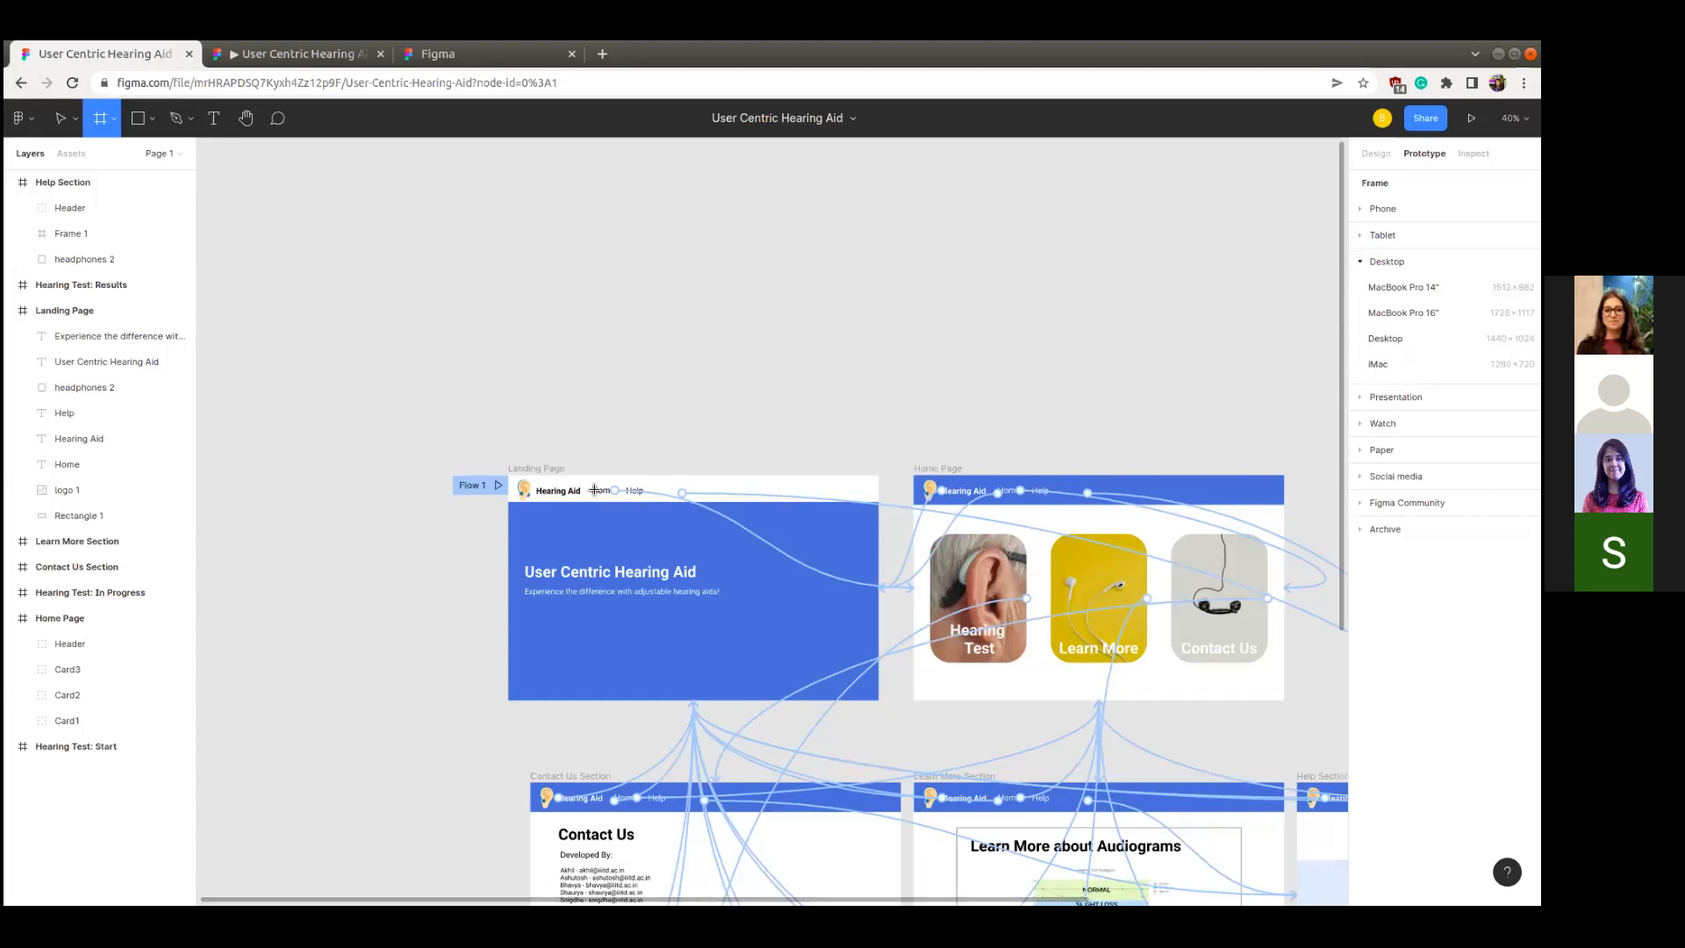
{"action": "left_click", "coordinate": [1395, 397]}
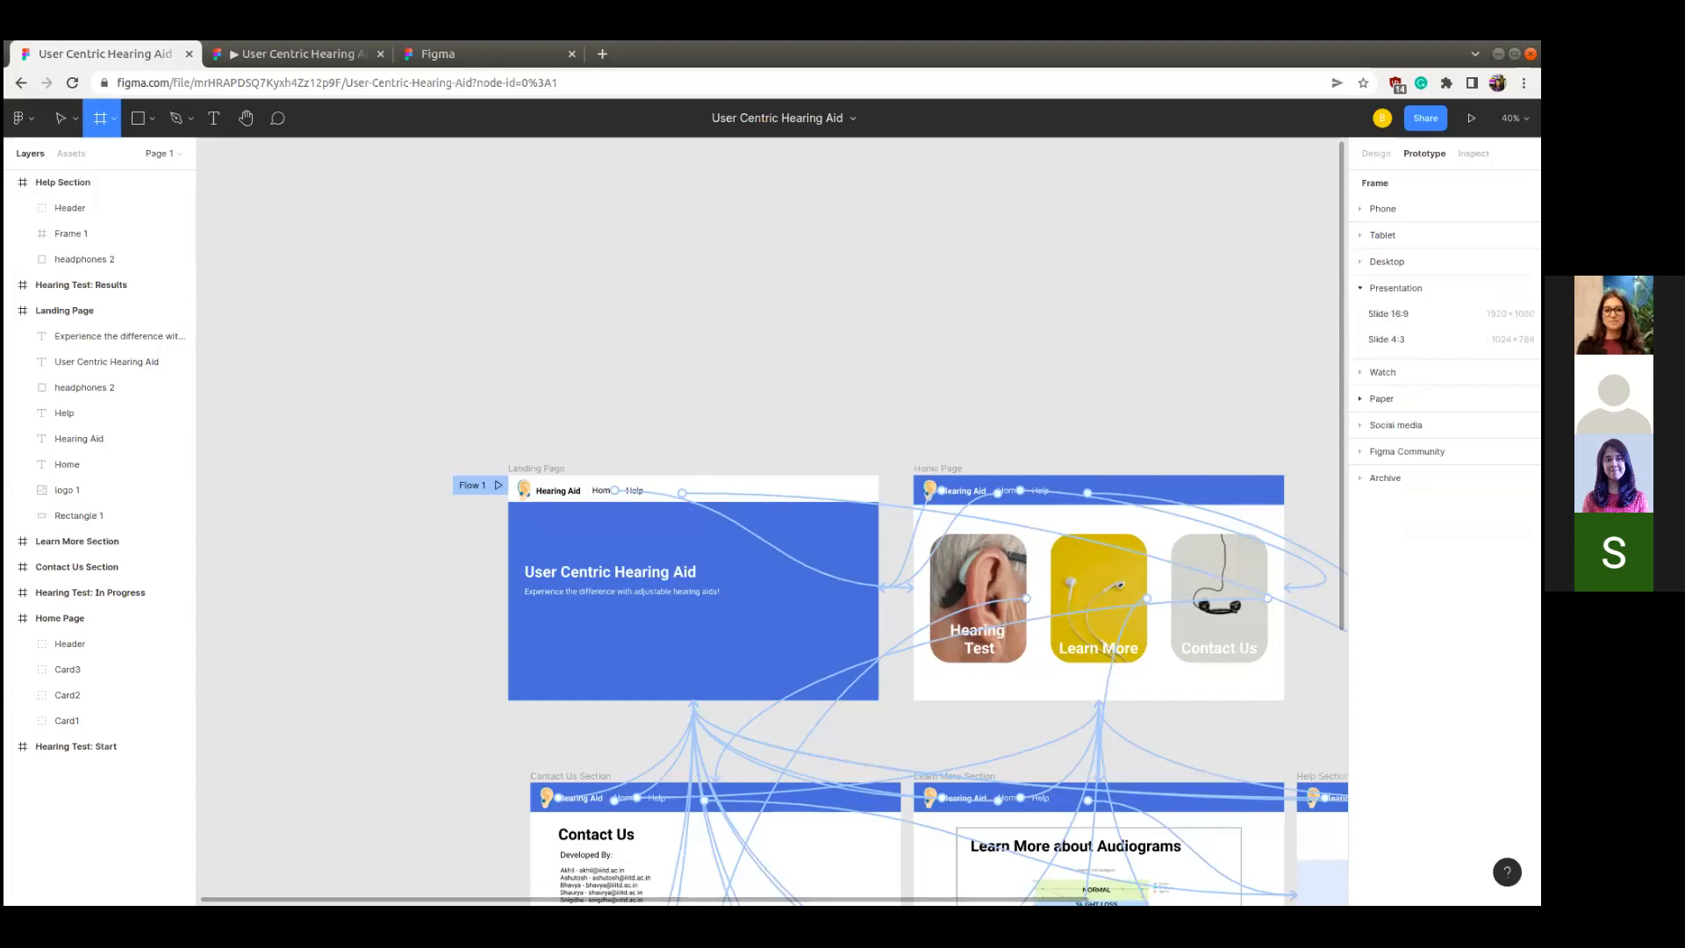
{"action": "left_click", "coordinate": [1380, 373]}
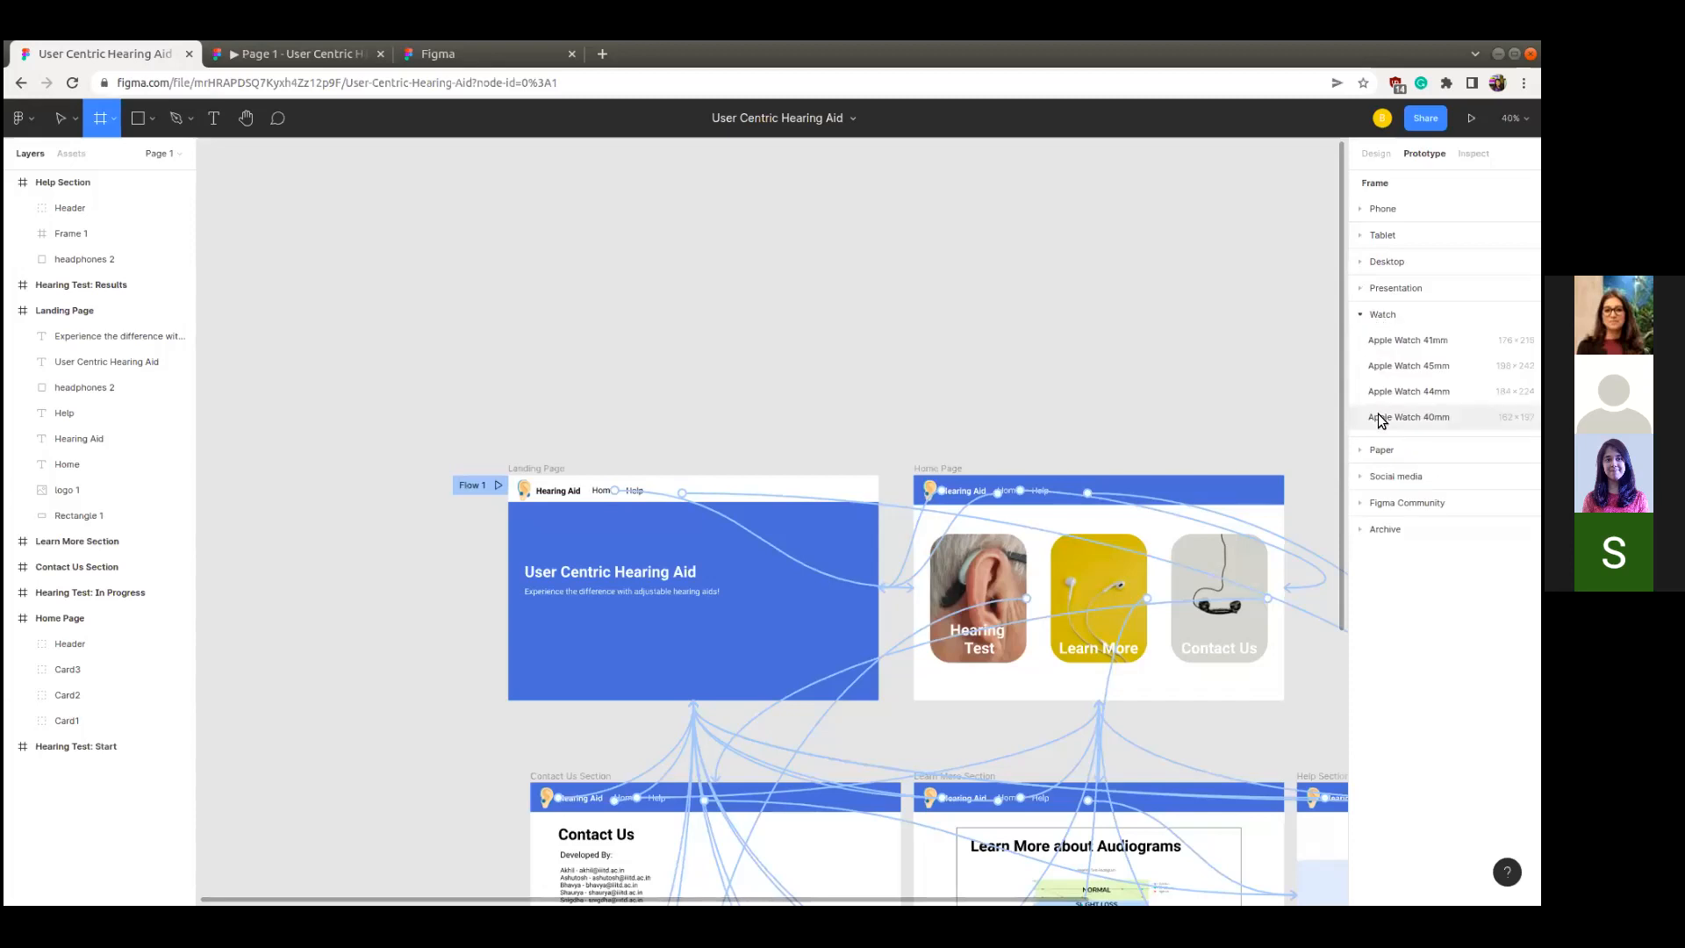
- Check the prototype's presentation page, then review the design file's Paper, Social media, Figma Community and Archive frame presets
{"action": "left_click", "coordinate": [290, 48]}
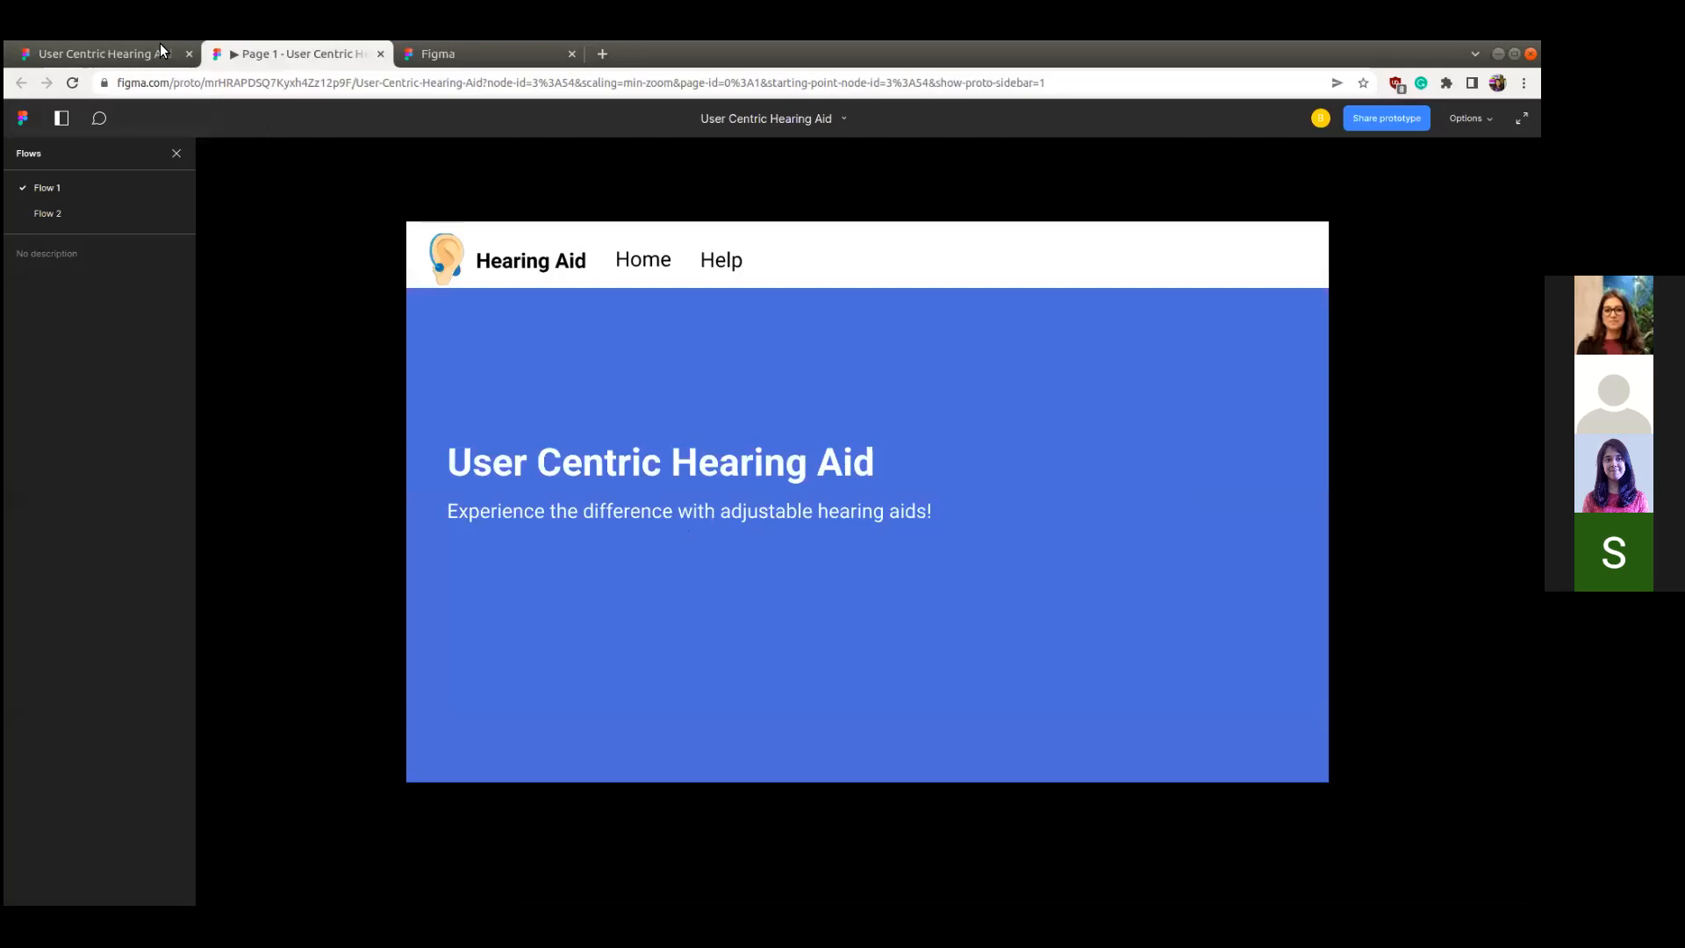
{"action": "left_click", "coordinate": [160, 46]}
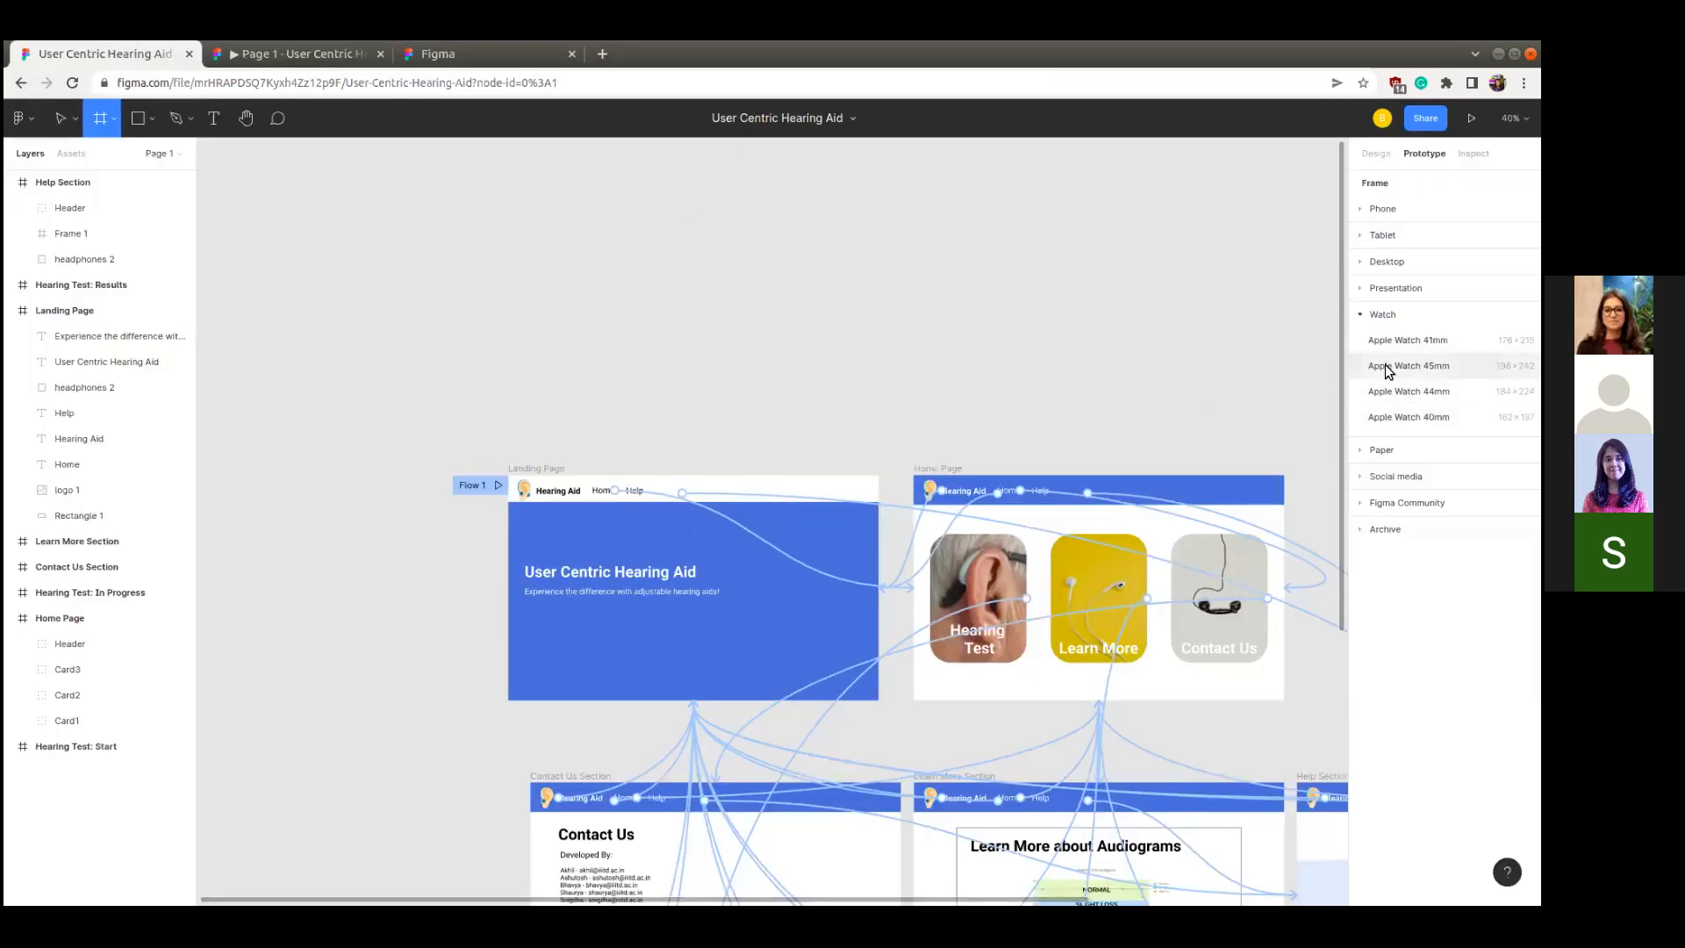
{"action": "left_click", "coordinate": [1383, 449]}
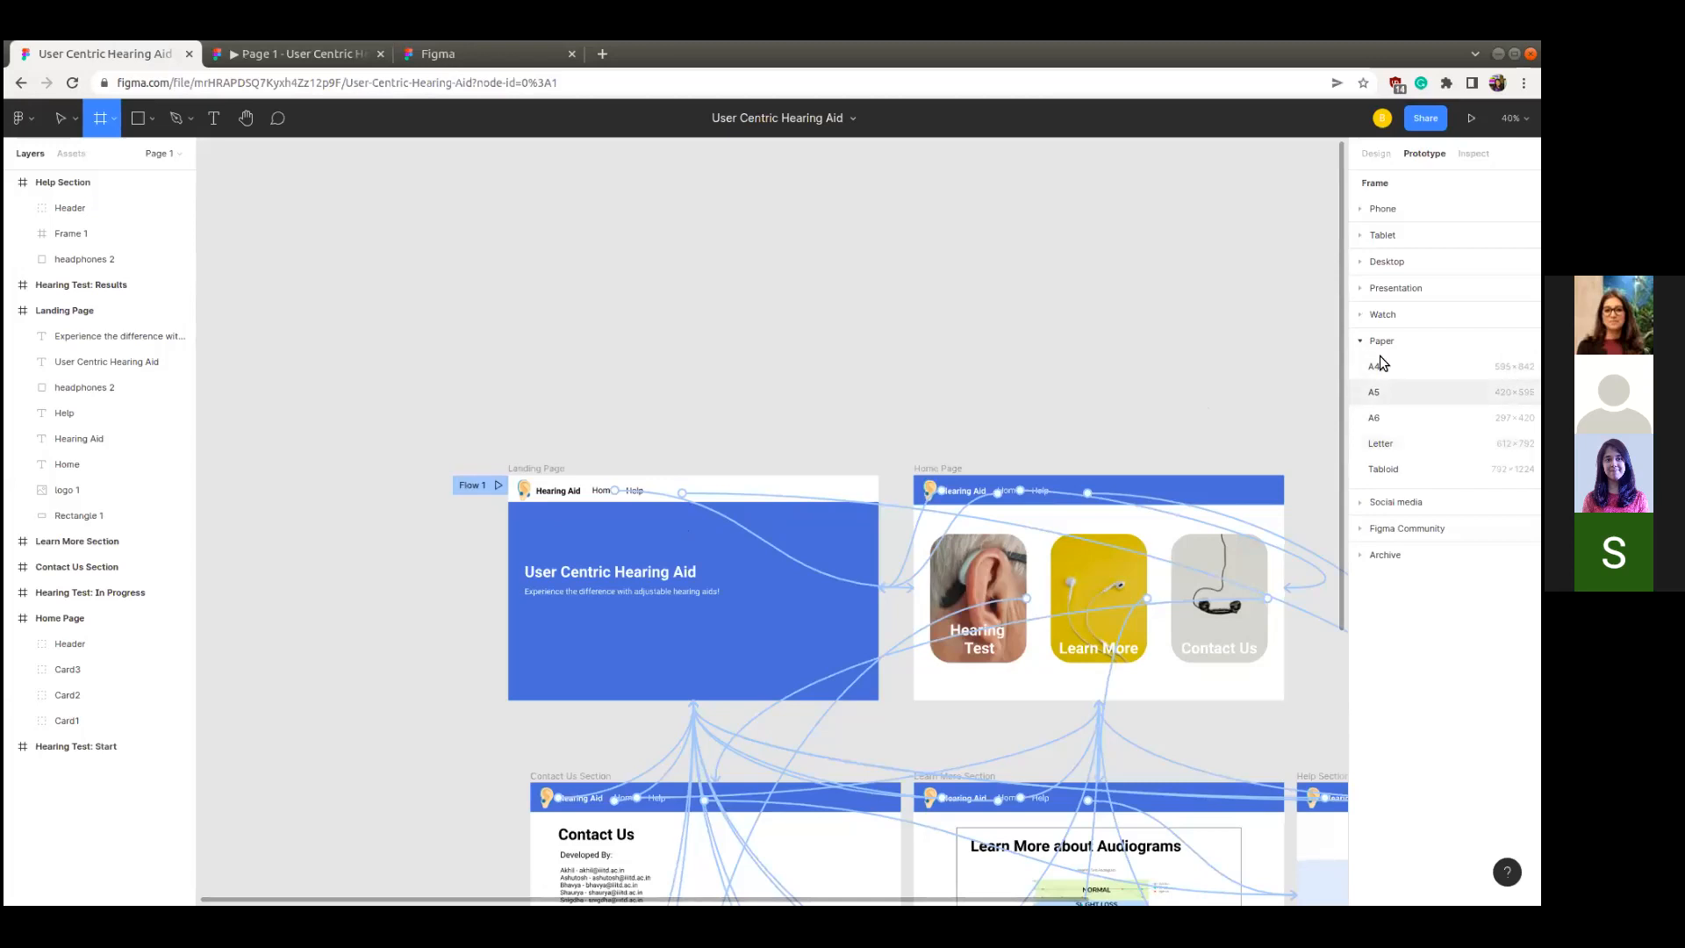
{"action": "left_click", "coordinate": [1383, 502]}
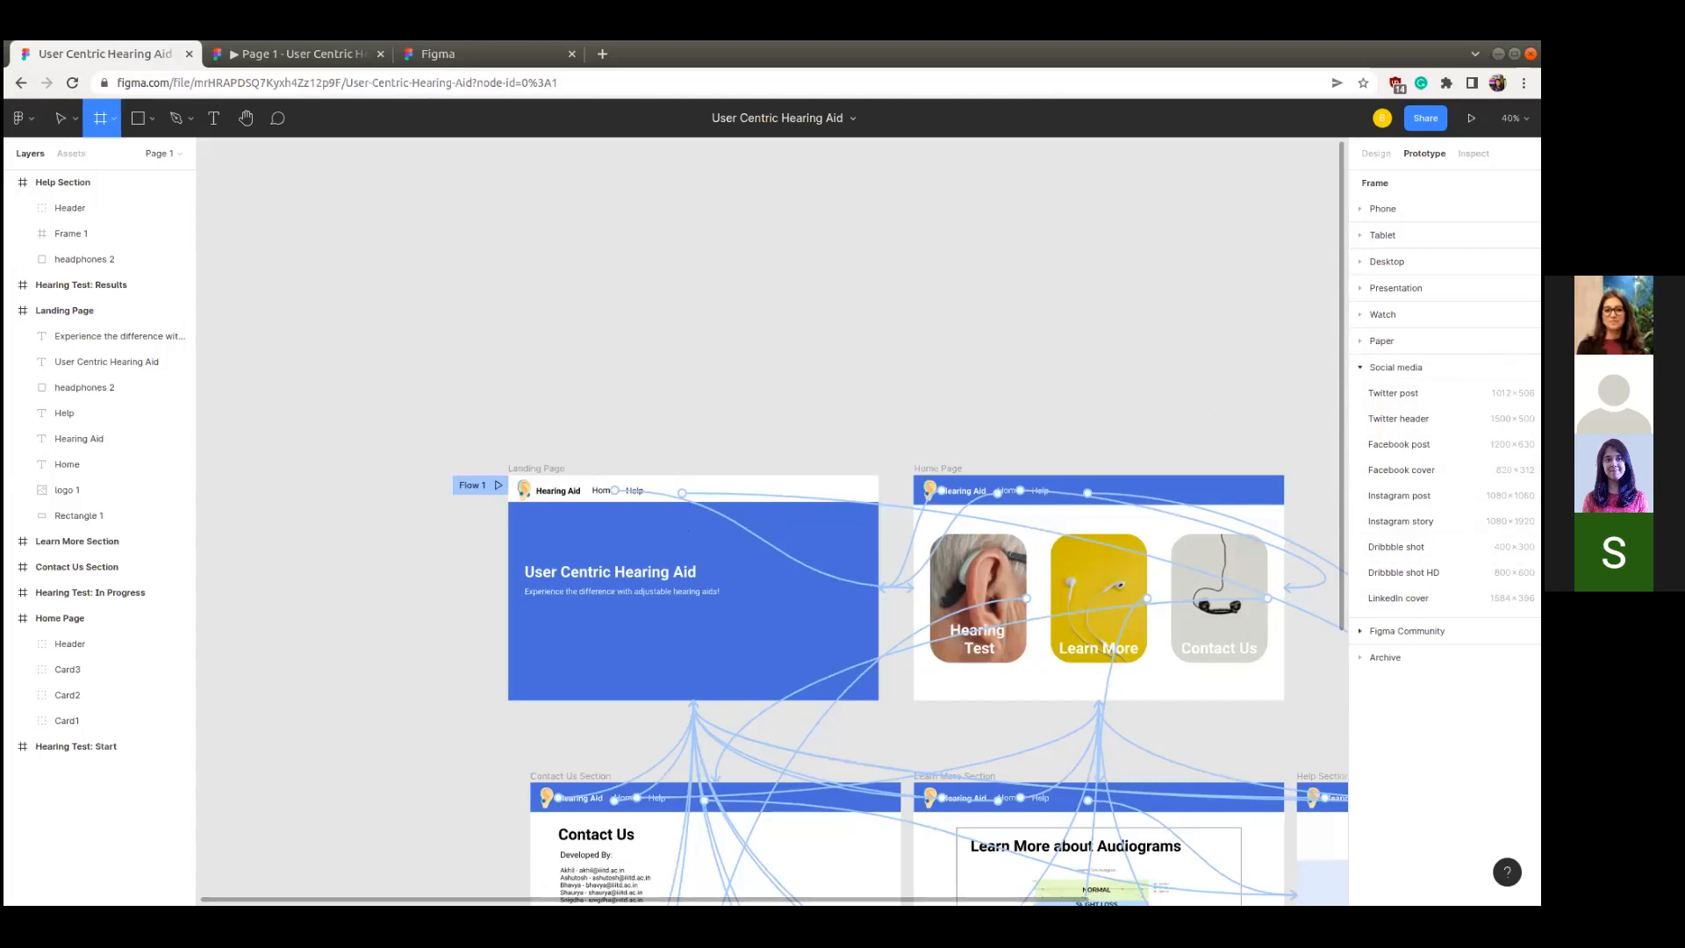
{"action": "left_click", "coordinate": [1407, 631]}
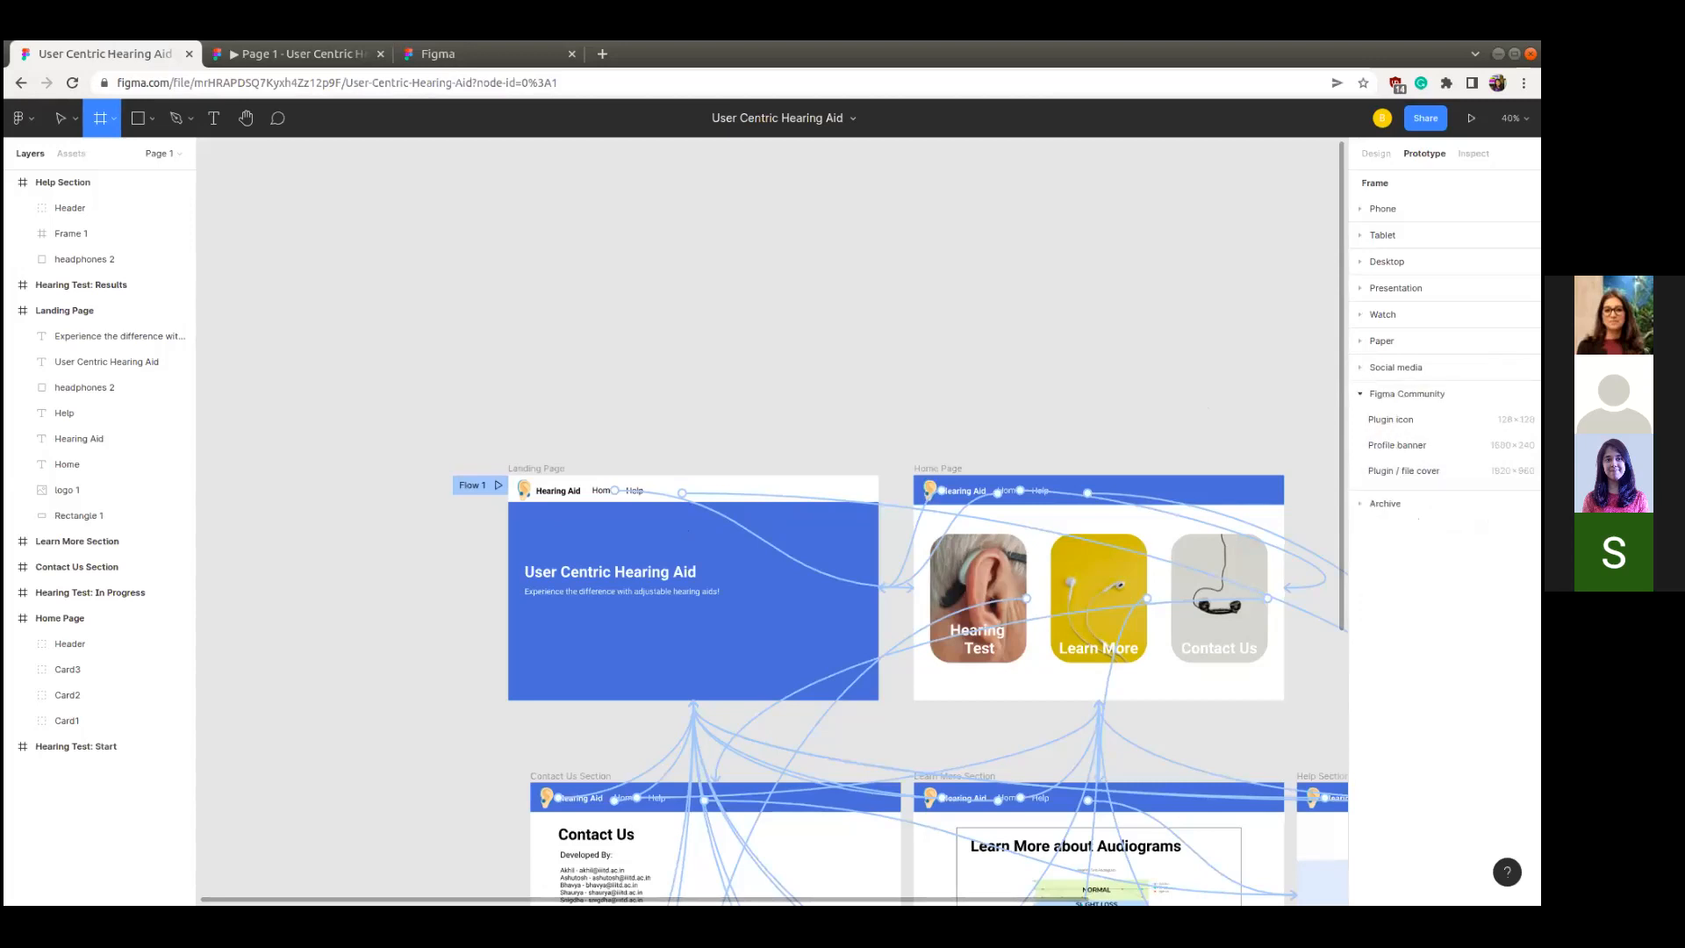
{"action": "left_click", "coordinate": [1383, 503]}
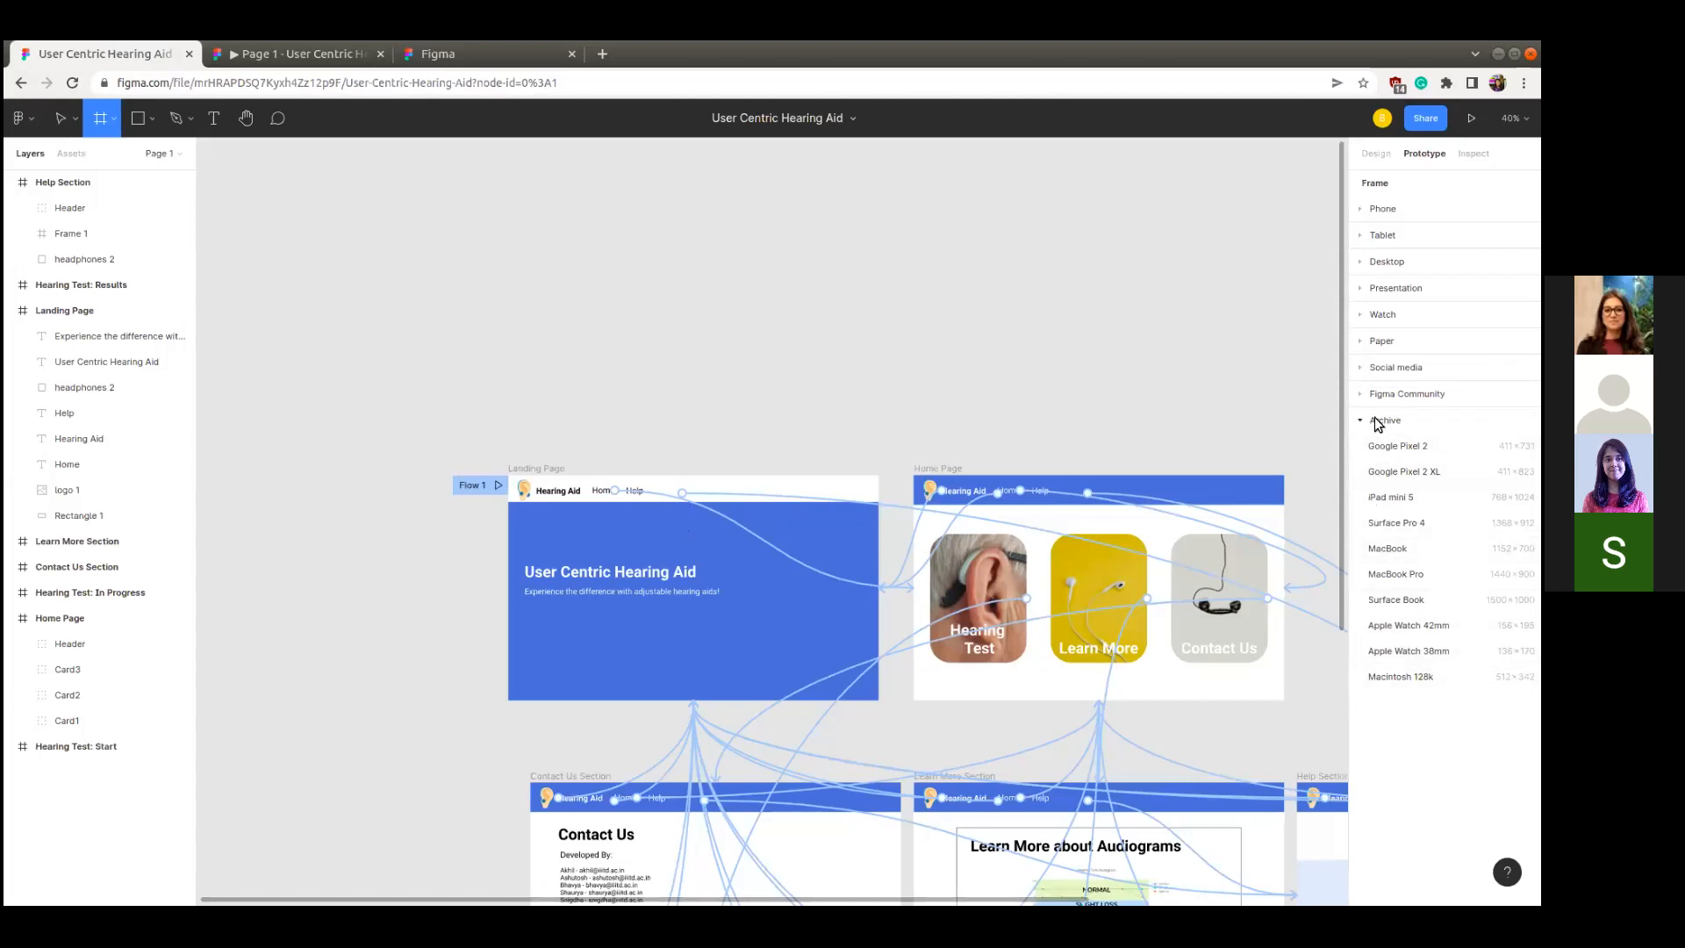
- Add a frame from the iPhone 8 phone preset and place it to the left of the Landing Page frame
{"action": "left_click", "coordinate": [1375, 212]}
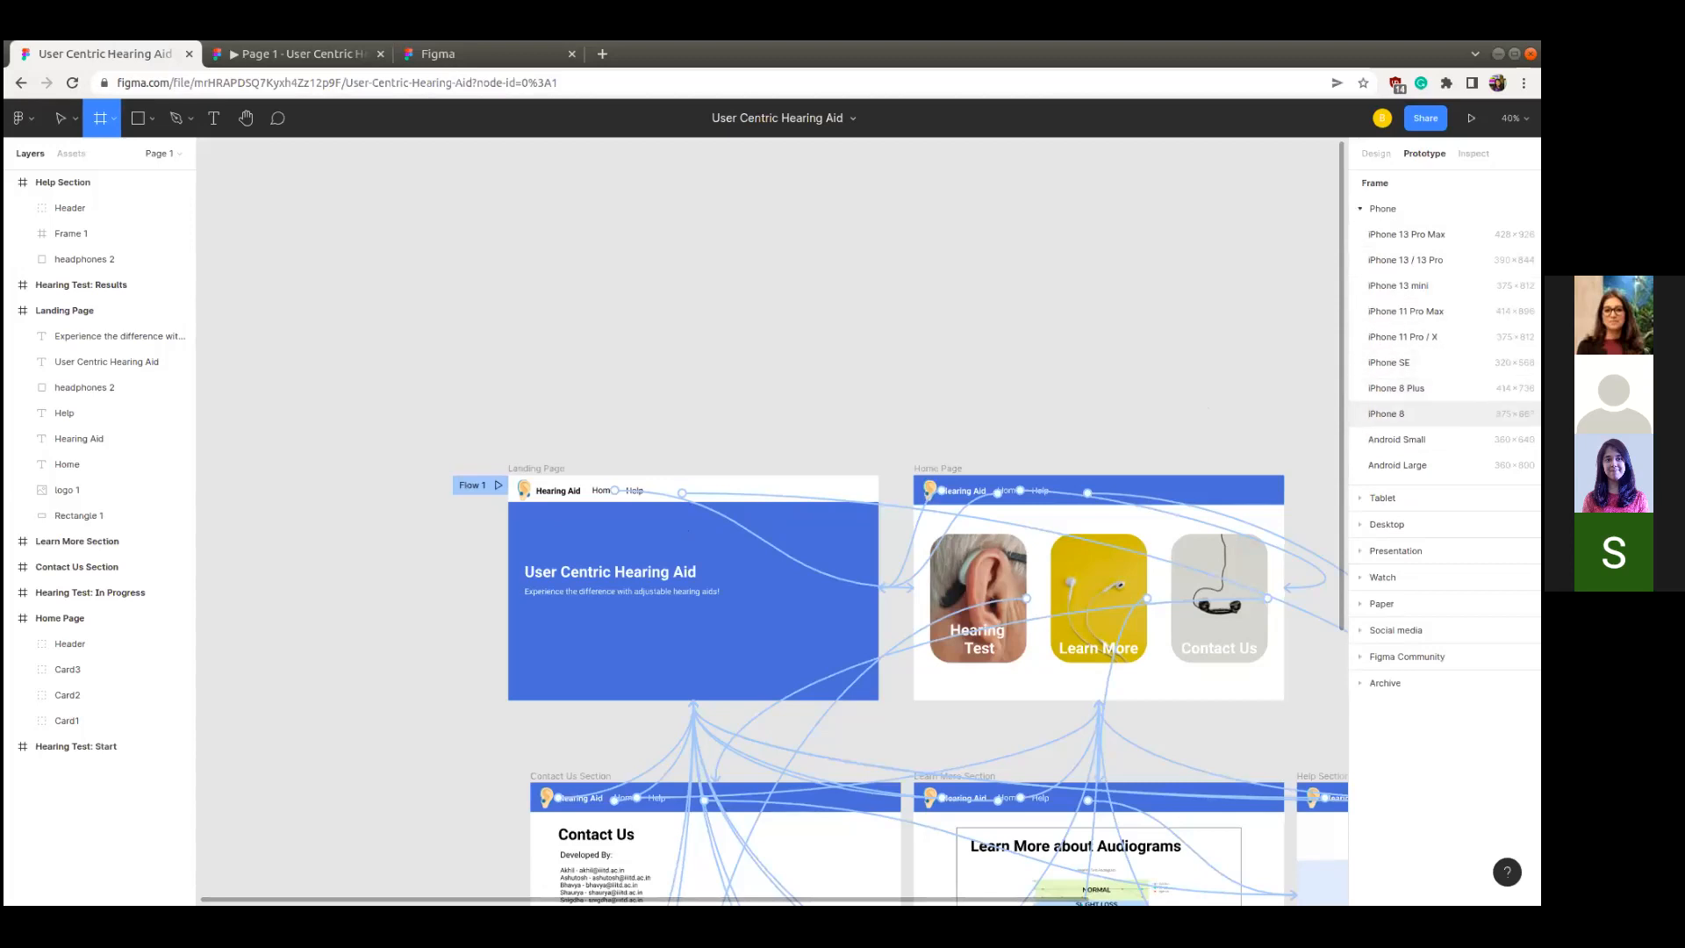
{"action": "left_click", "coordinate": [1395, 413]}
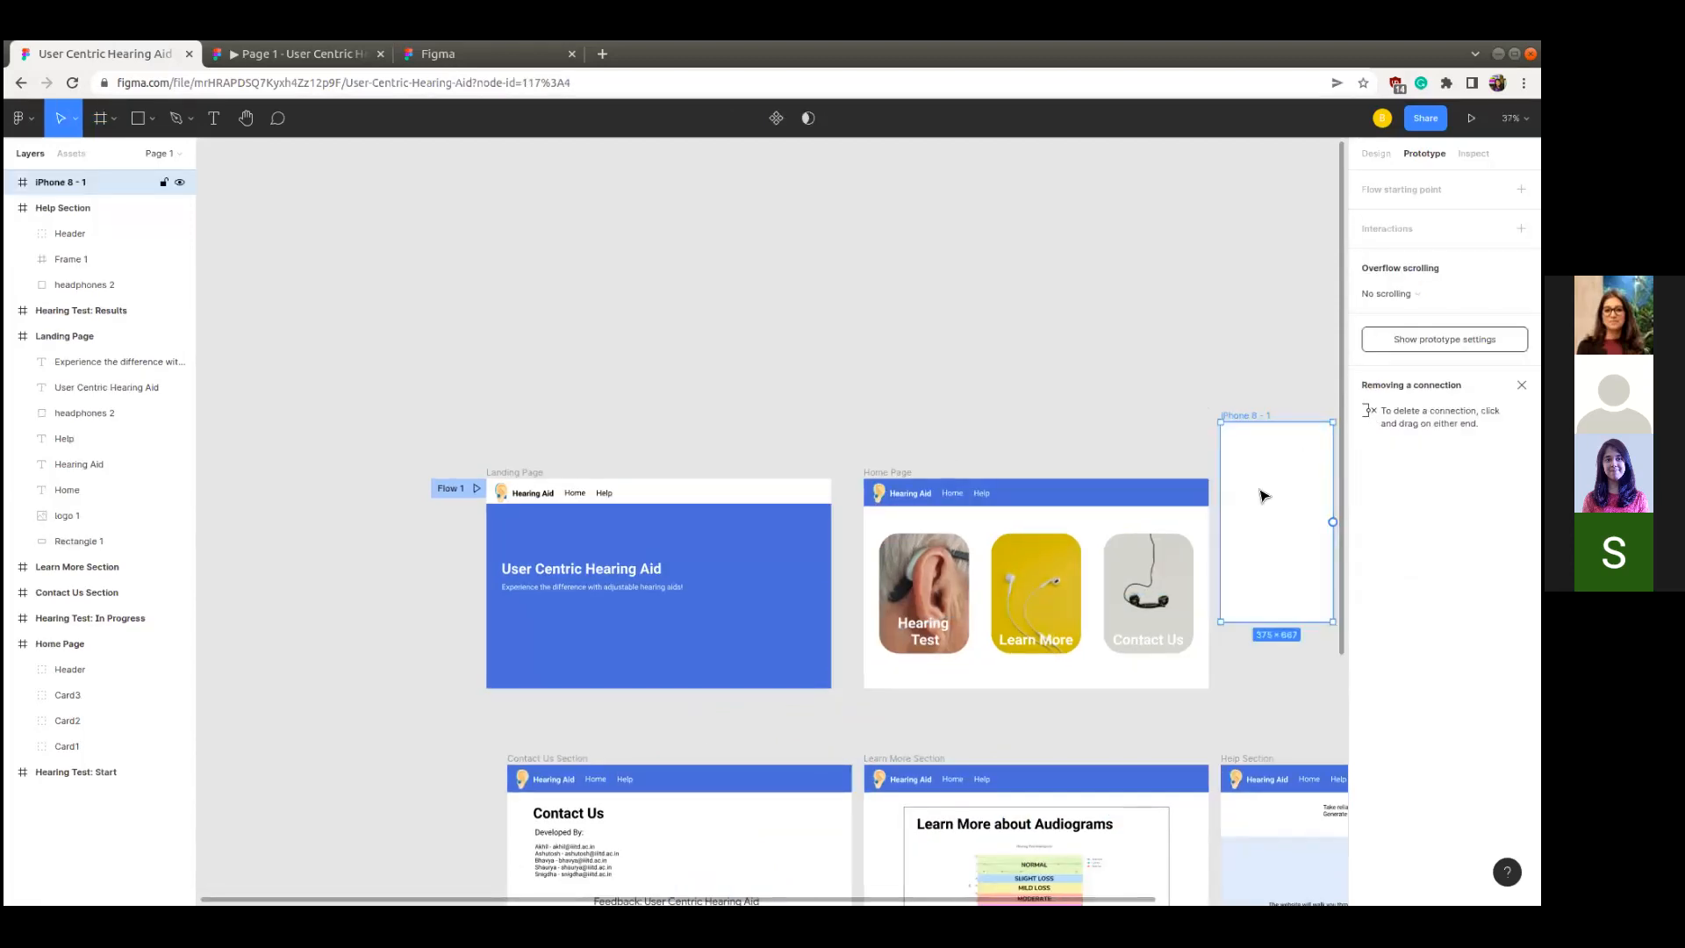
{"action": "left_click_drag", "start_coordinate": [1044, 422], "coordinate": [305, 553]}
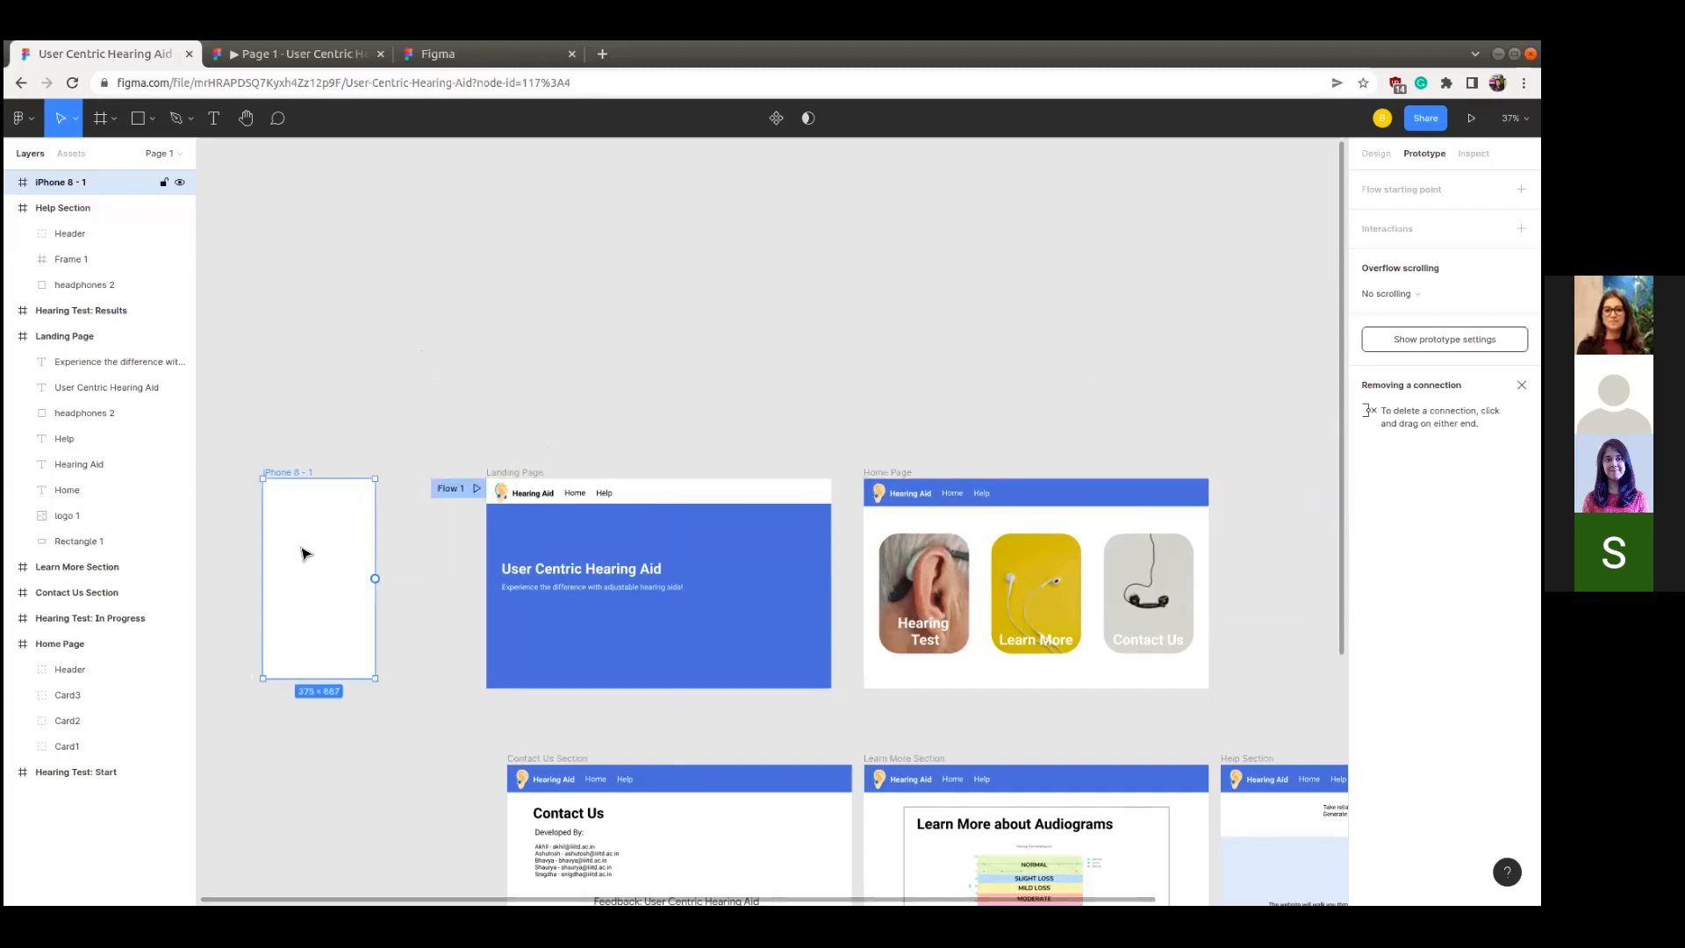
{"action": "scroll", "coordinate": [305, 553], "scroll_direction": "up", "scroll_amount": 5}
{"action": "left_click_drag", "start_coordinate": [304, 555], "coordinate": [391, 553]}
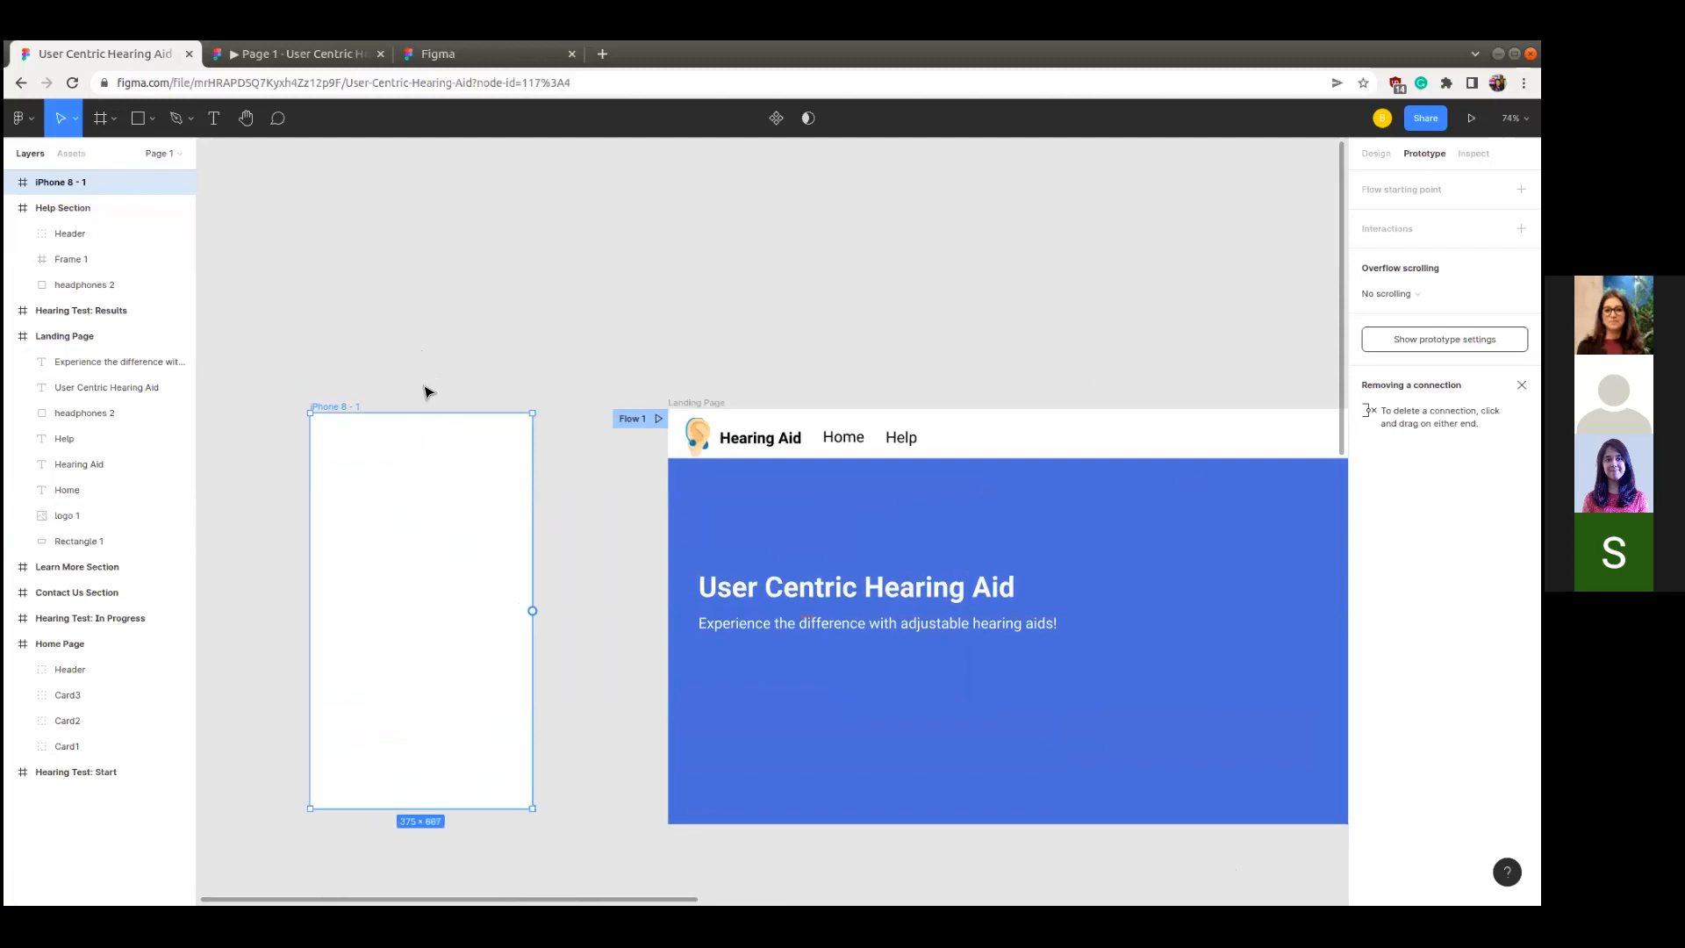
- Inspect the Landing Page header's "Hearing Aid", "Home" and "Help" texts one after another
{"action": "left_click", "coordinate": [502, 371]}
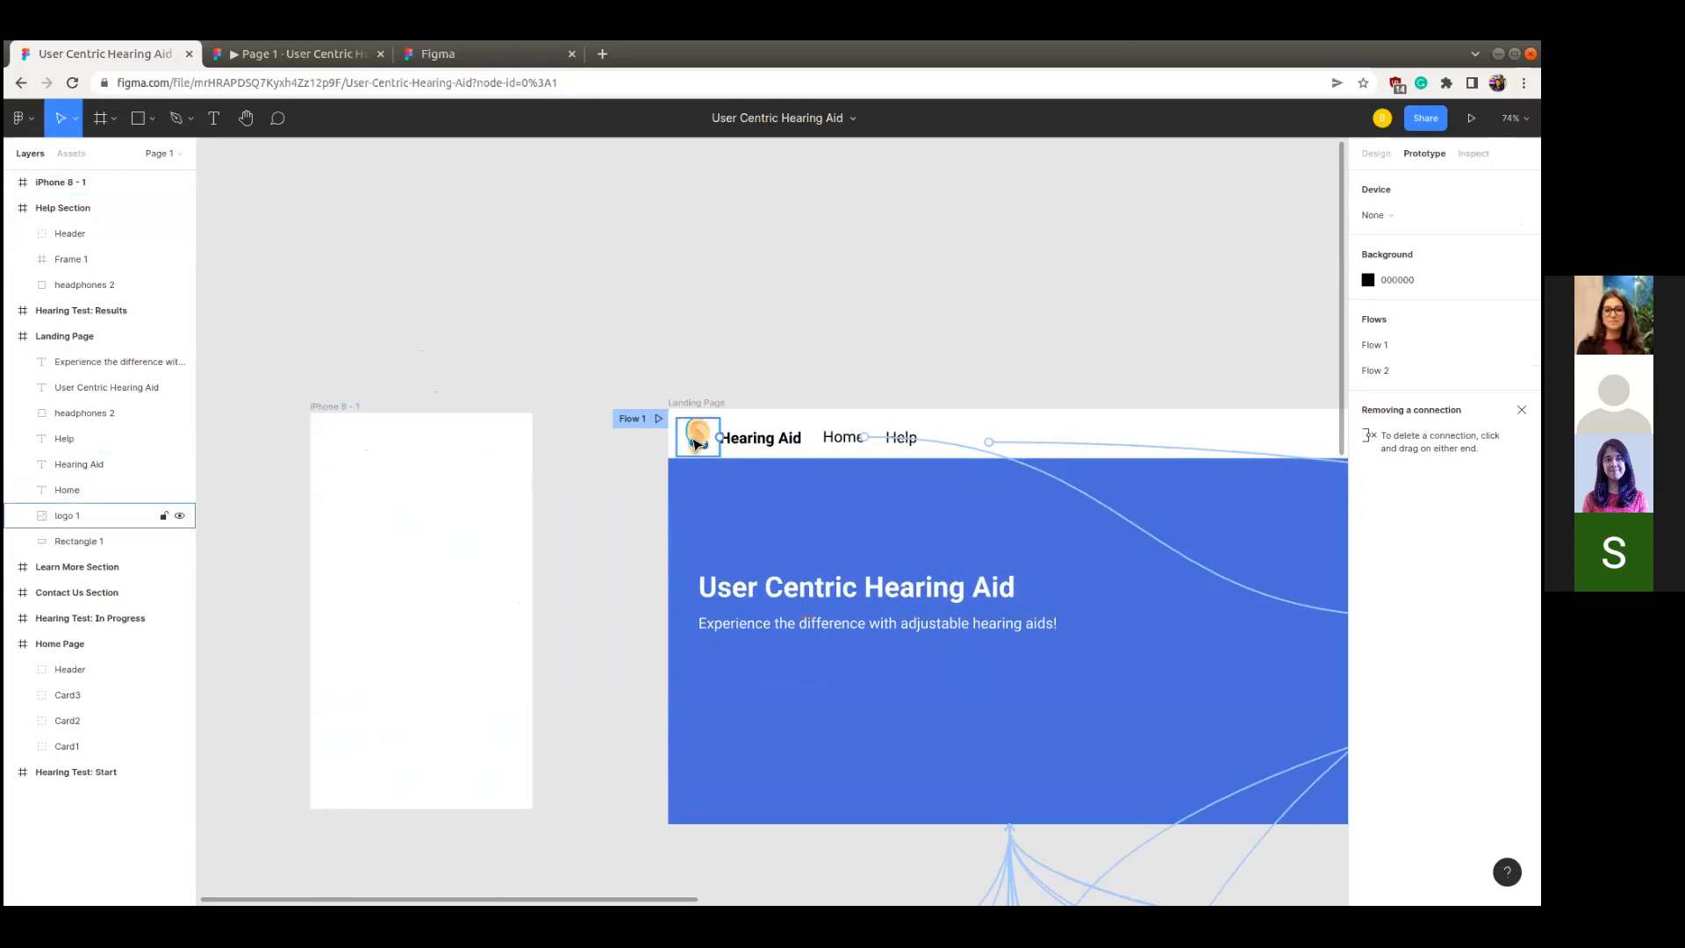
{"action": "left_click", "coordinate": [785, 443]}
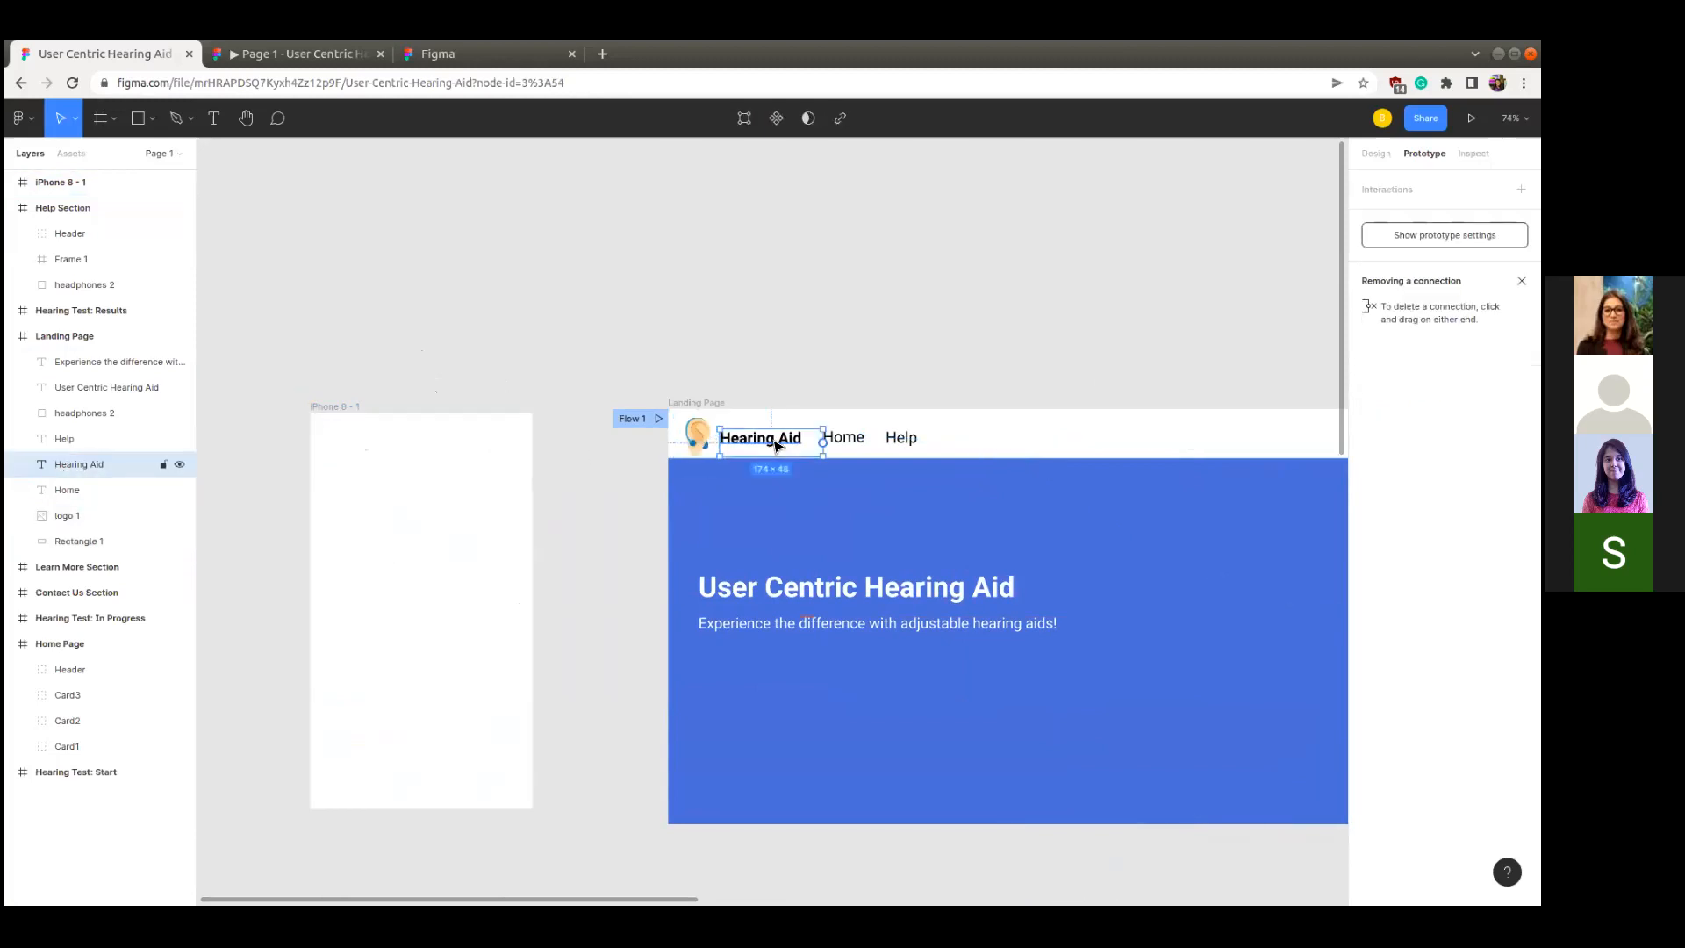
{"action": "left_click", "coordinate": [855, 440]}
{"action": "left_click", "coordinate": [908, 446]}
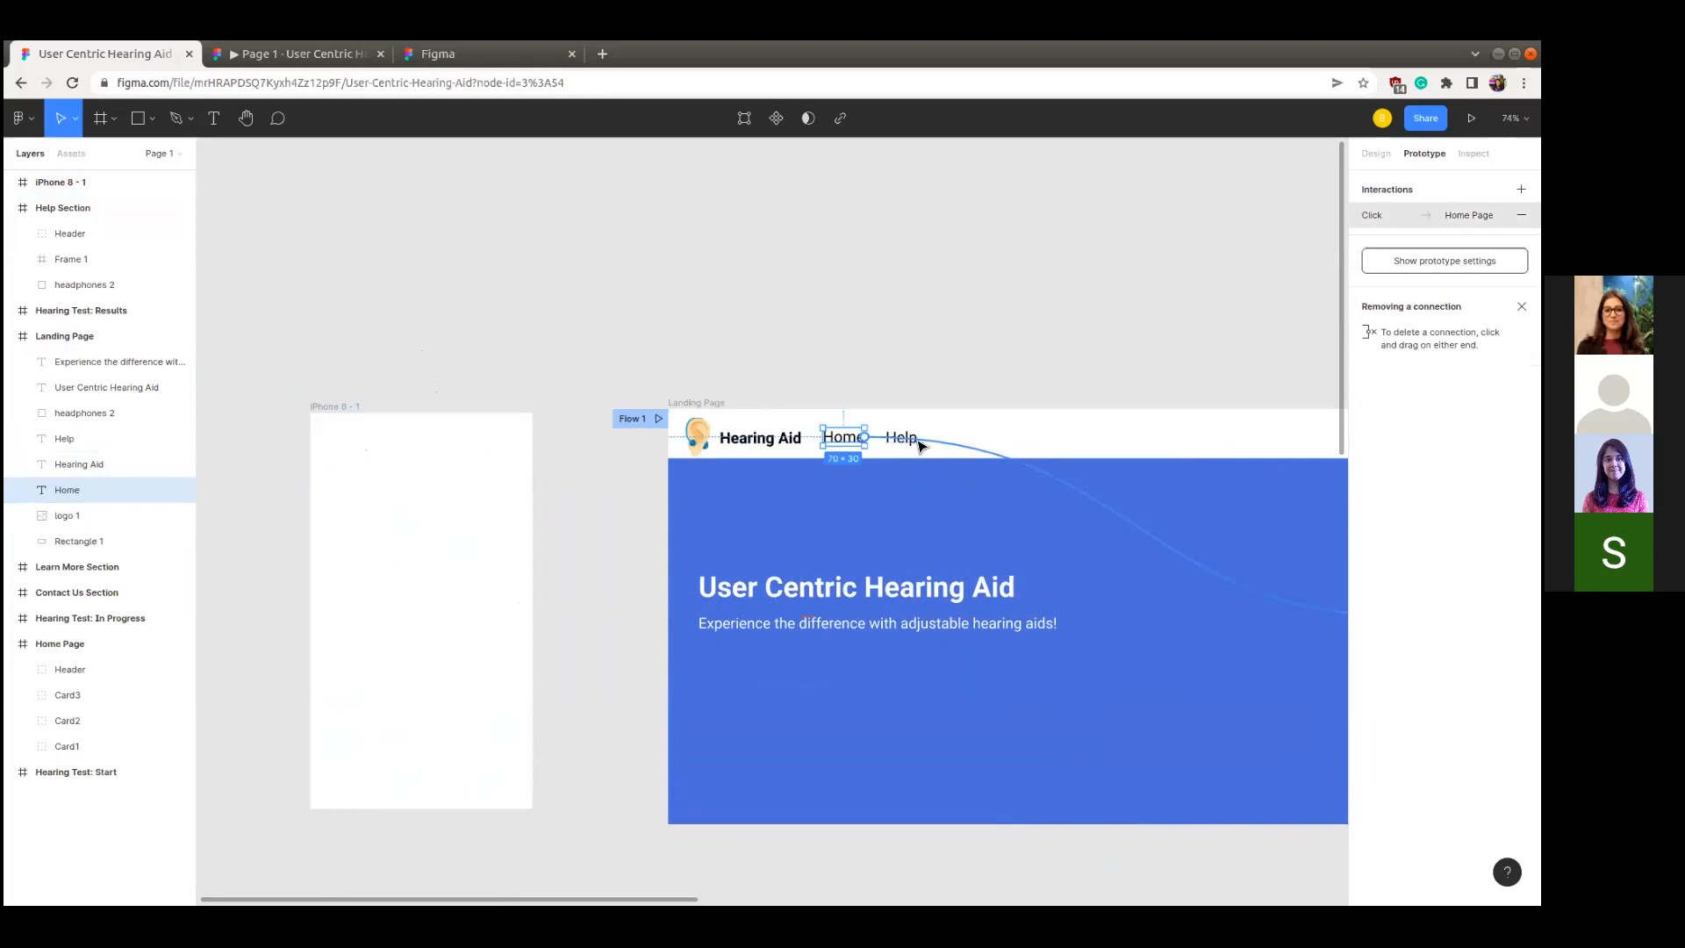
- Copy the ear logo from the Landing Page header into the upper-left corner of the iPhone 8 frame
{"action": "left_click", "coordinate": [698, 436]}
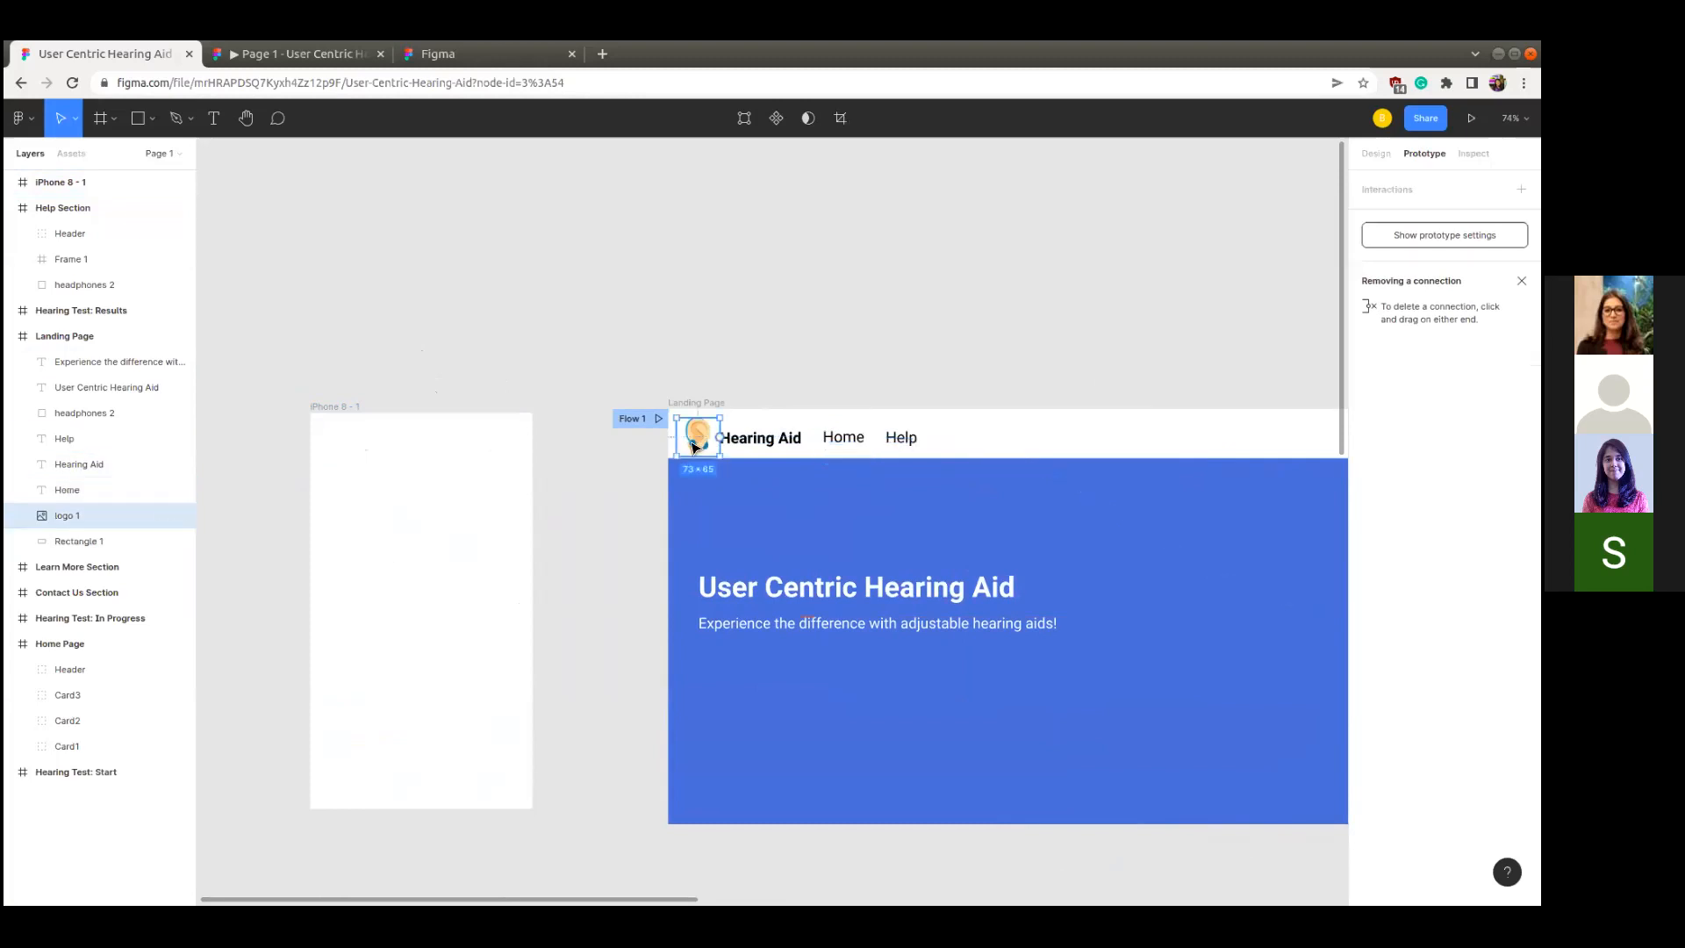
{"action": "key", "text": "ctrl+v"}
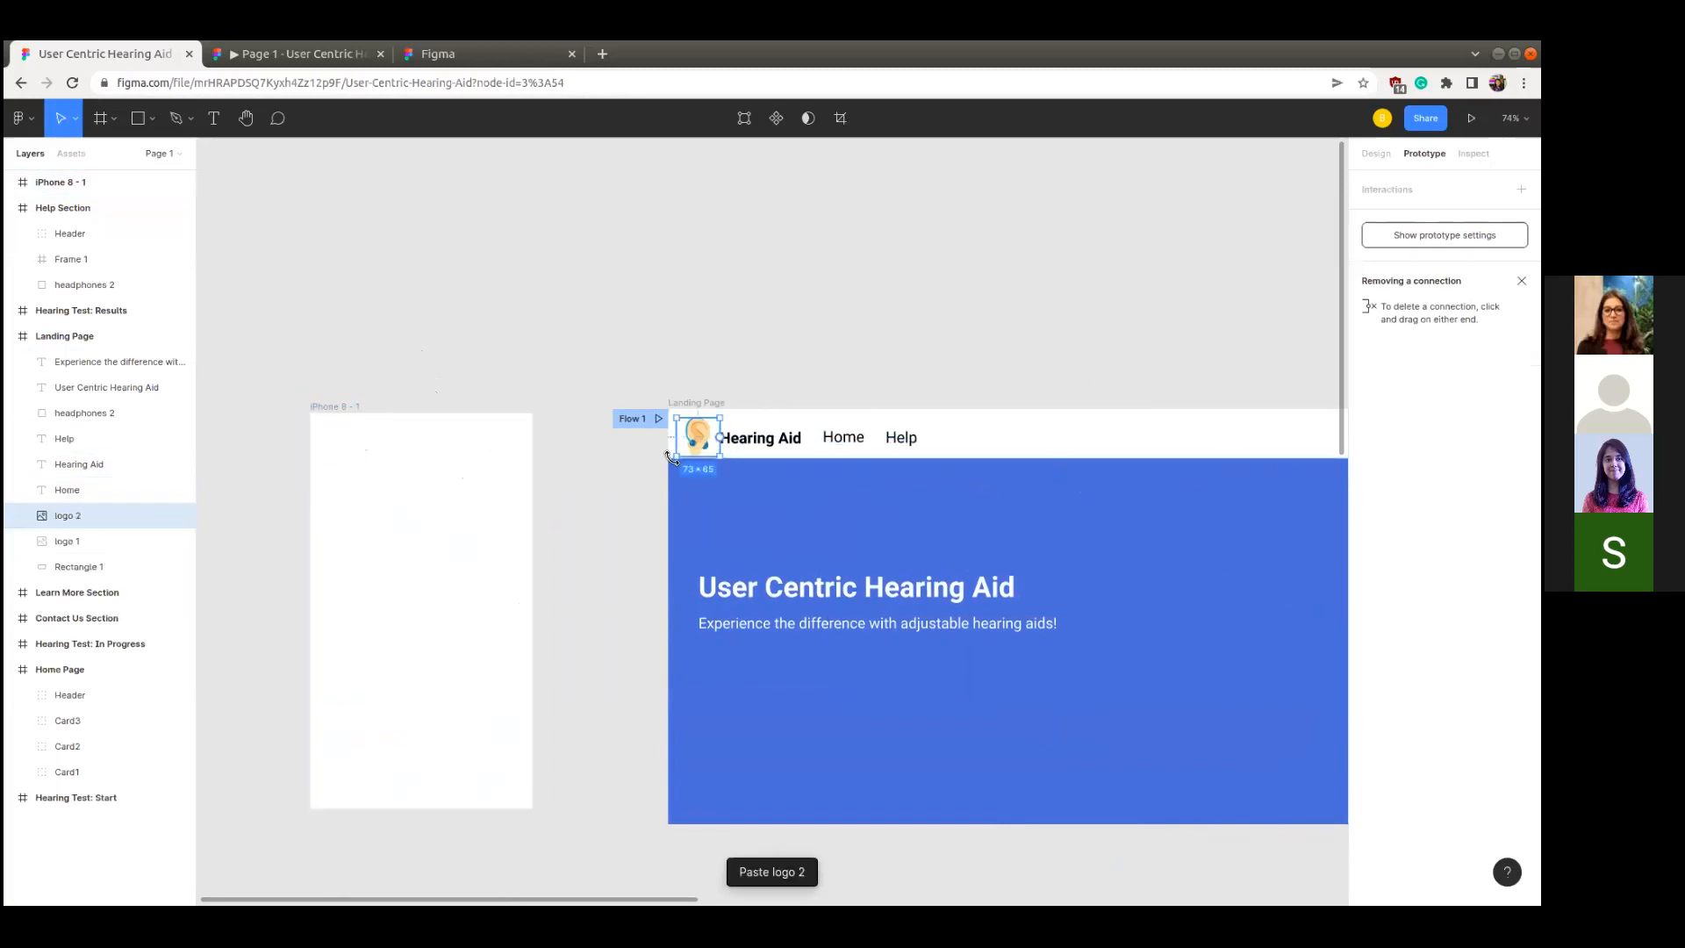
{"action": "left_click_drag", "start_coordinate": [700, 446], "coordinate": [336, 454]}
{"action": "left_click", "coordinate": [506, 489]}
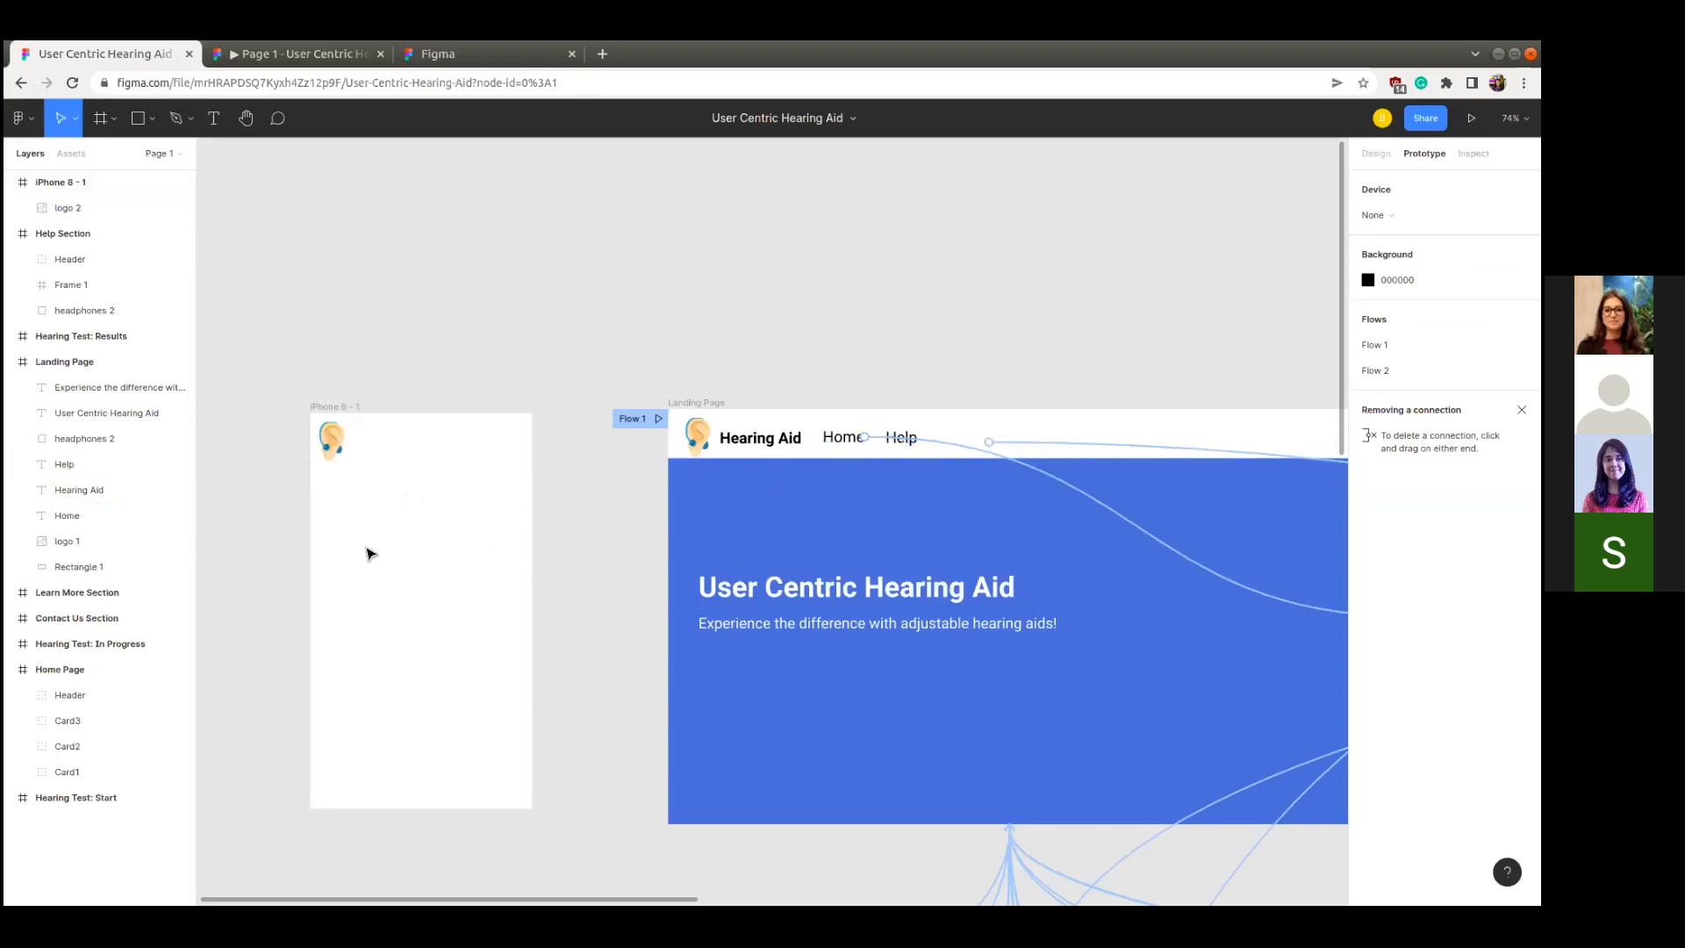
- Add a "Home" text, about 134 × 46, beside the logo in the iPhone 8 frame
{"action": "left_click", "coordinate": [1371, 155]}
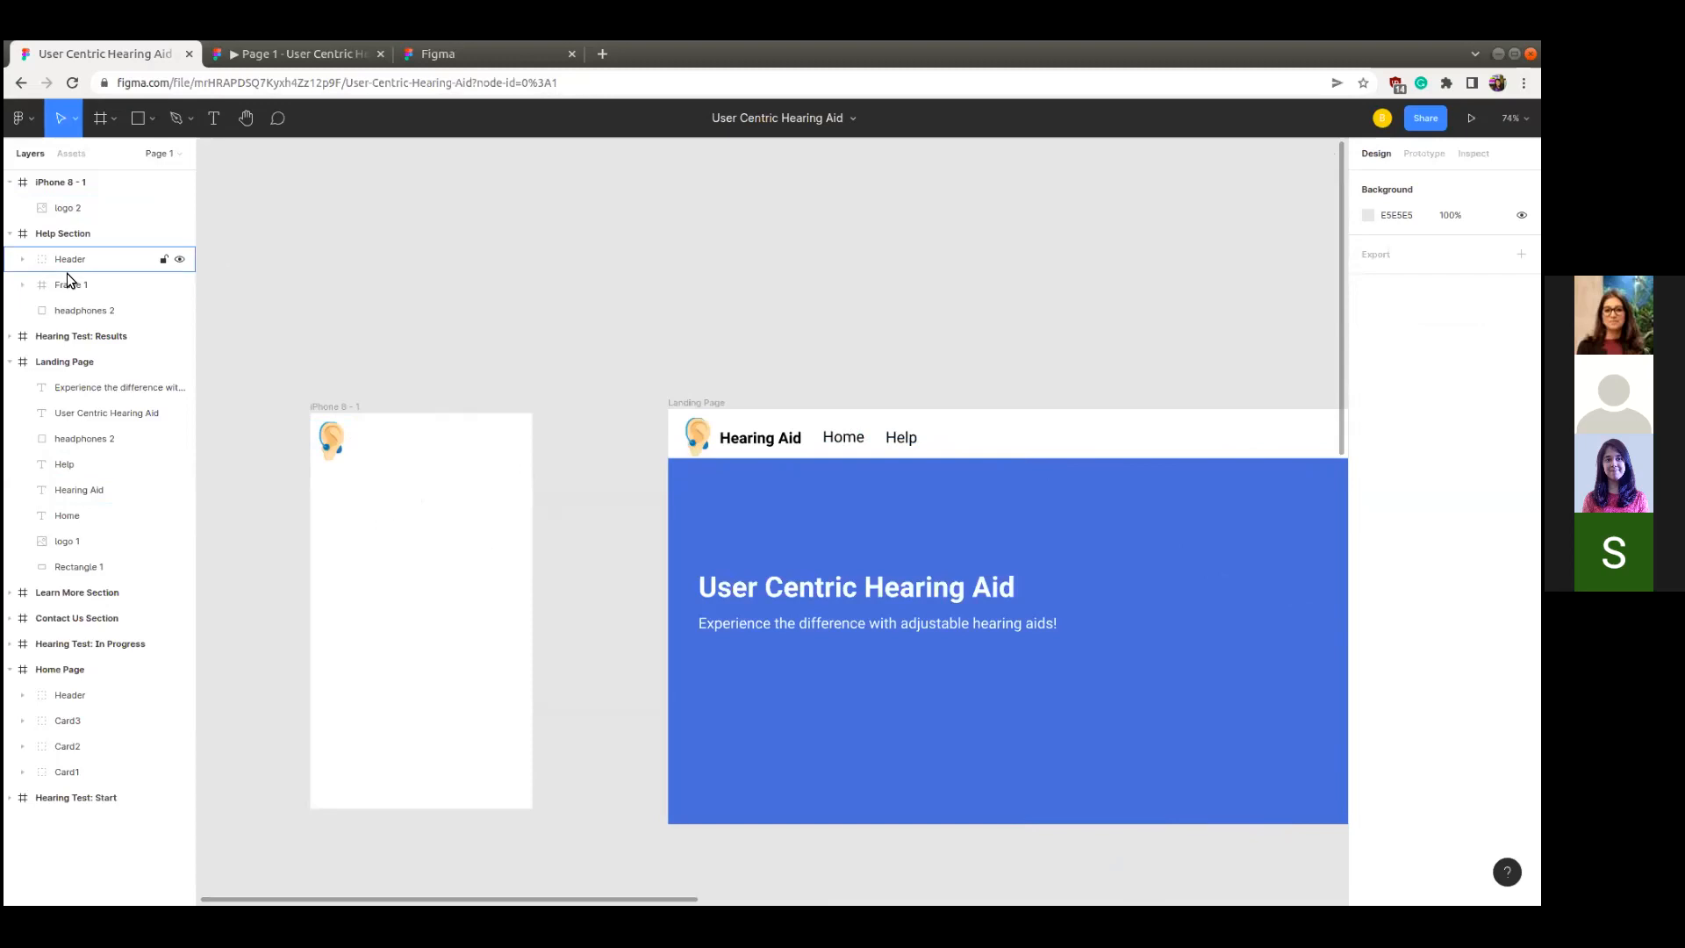
{"action": "left_click", "coordinate": [216, 115]}
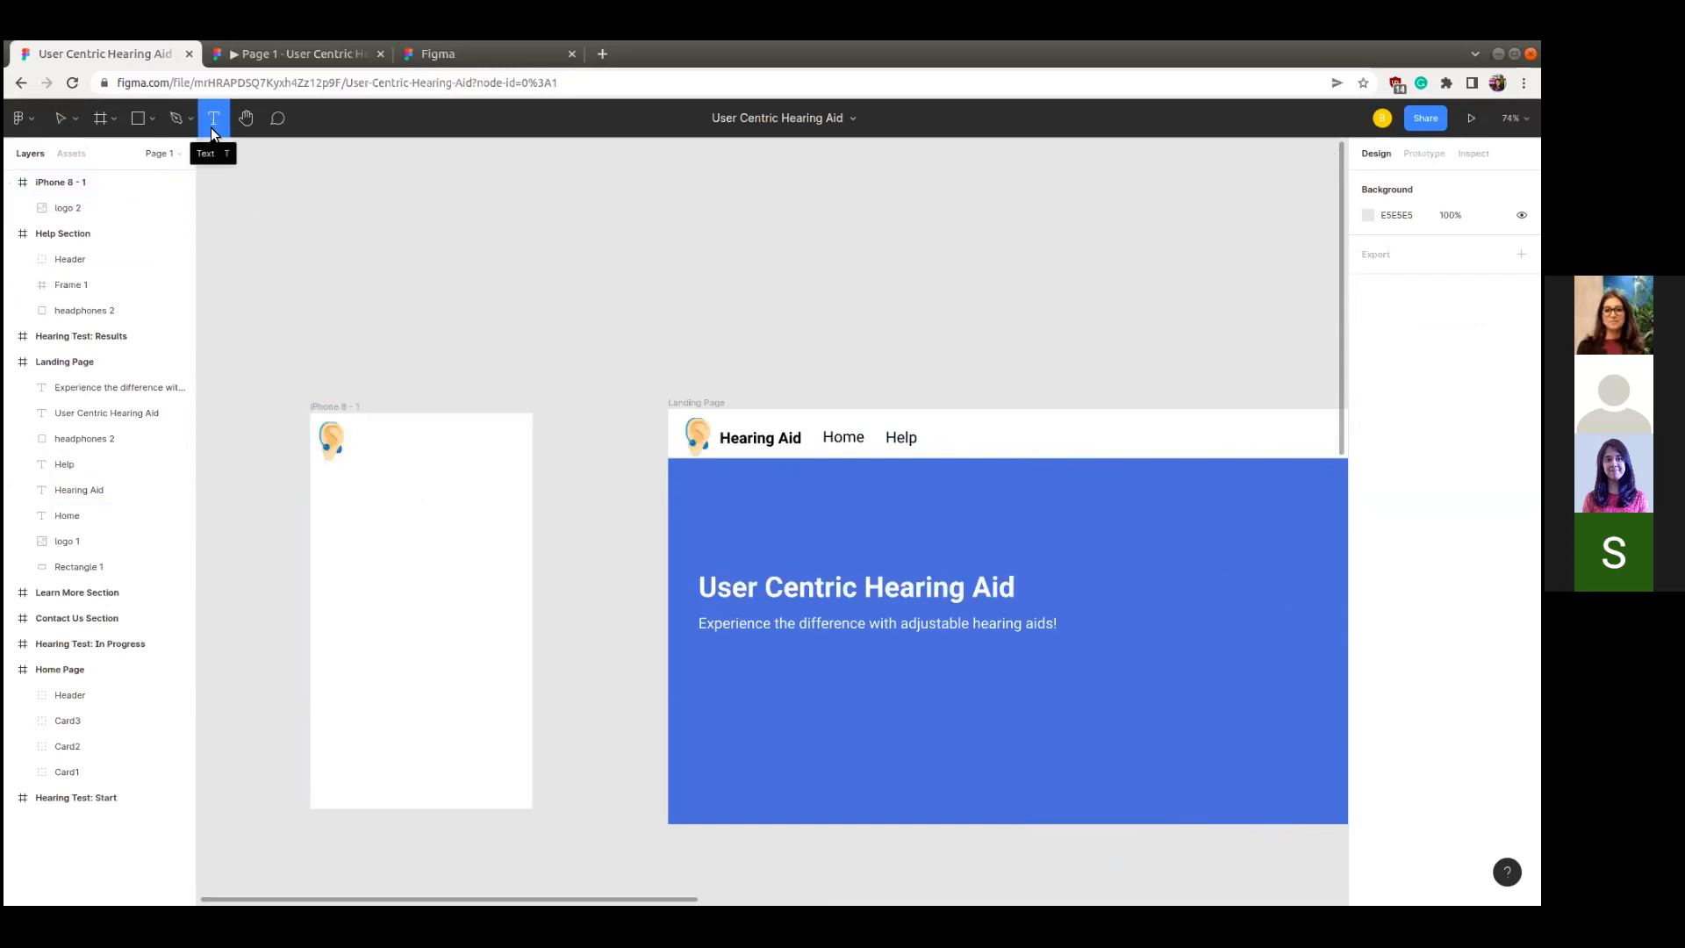
{"action": "left_click_drag", "start_coordinate": [362, 428], "coordinate": [443, 455]}
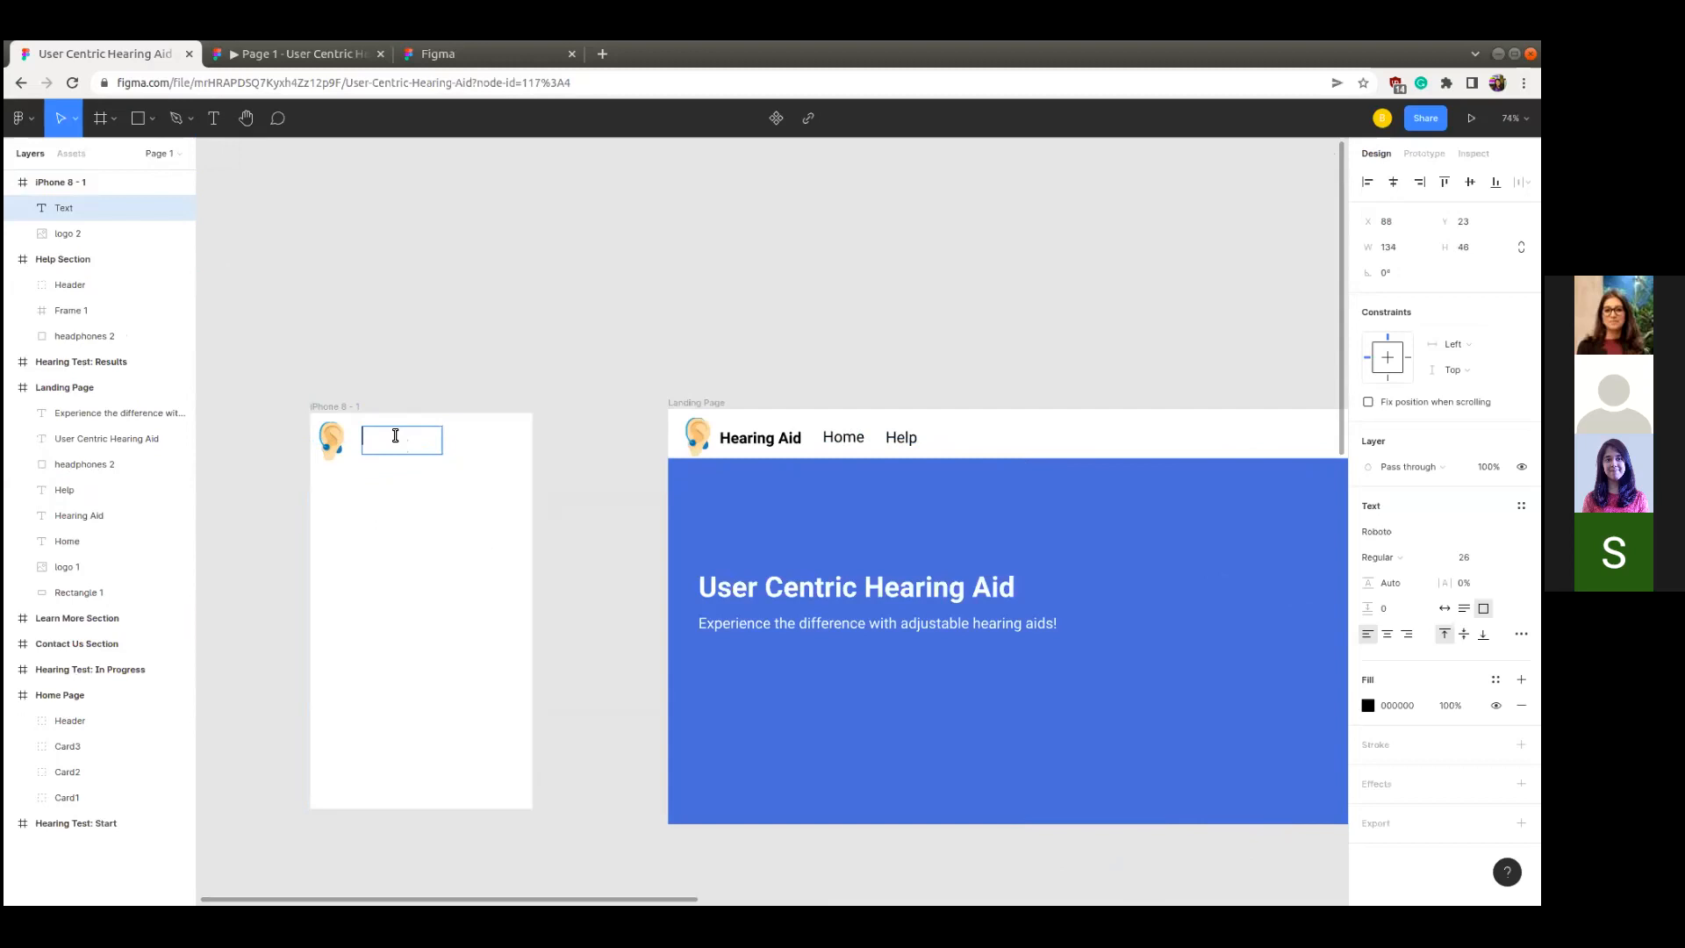
{"action": "type", "text": "Home"}
{"action": "key", "text": "Escape"}
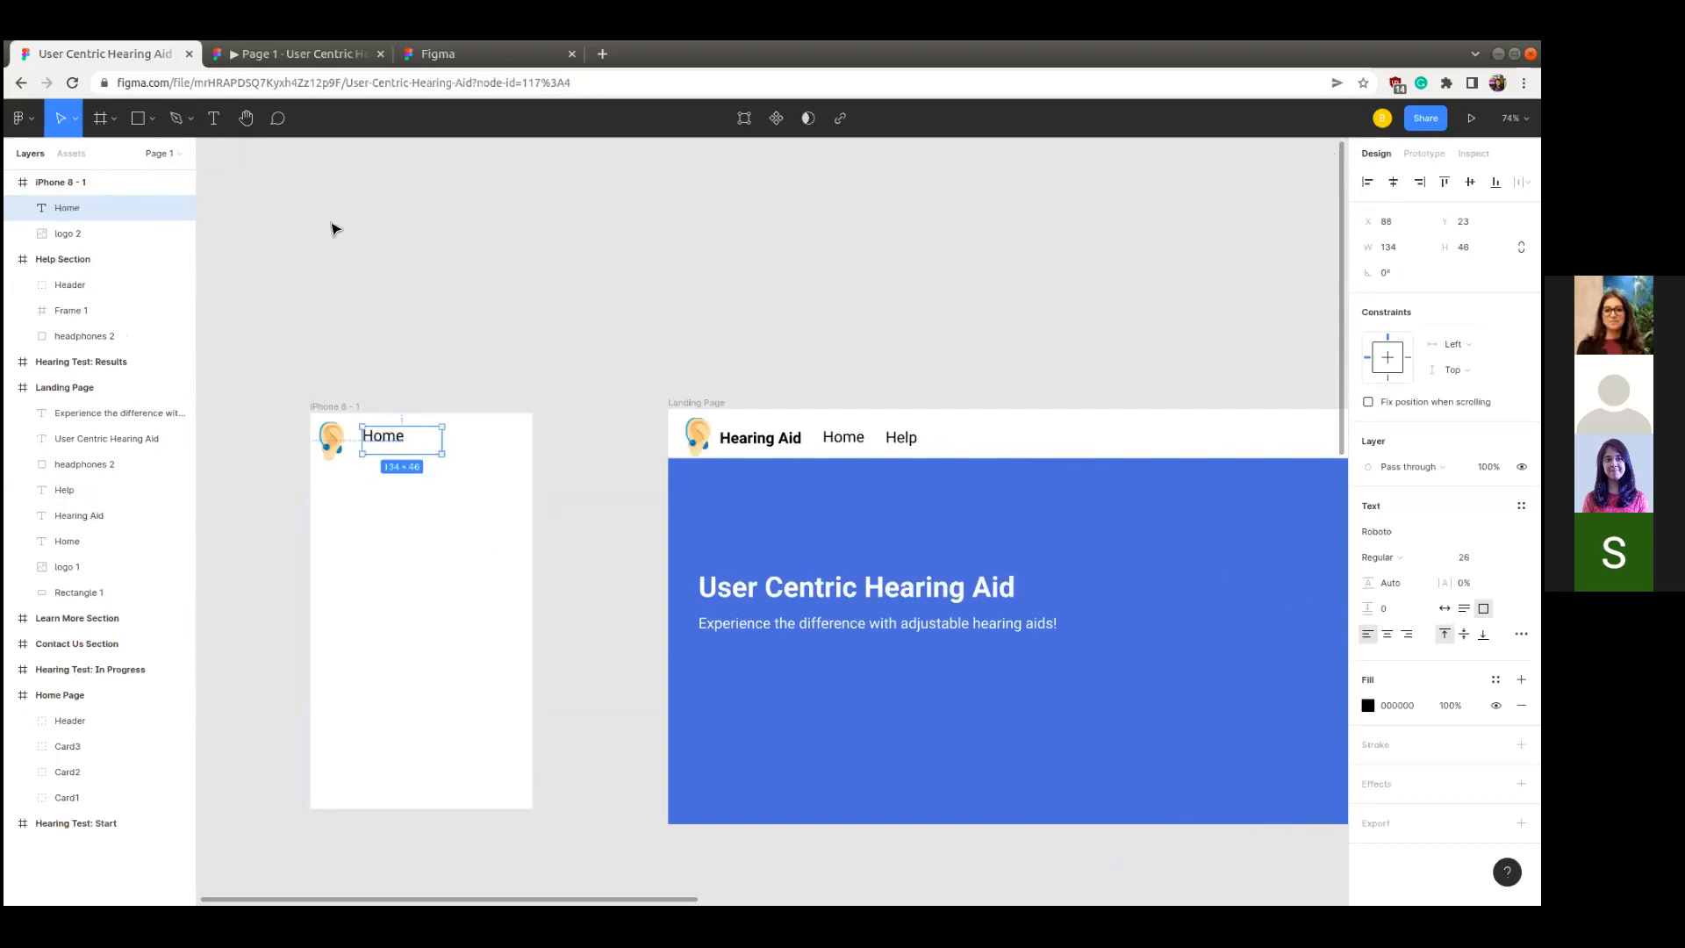
- Add a "Help" text, about 106 × 49, to the right of "Home" in the iPhone 8 frame
{"action": "left_click", "coordinate": [214, 118]}
{"action": "left_click_drag", "start_coordinate": [453, 425], "coordinate": [517, 455]}
{"action": "type", "text": "Help"}
{"action": "key", "text": "Escape"}
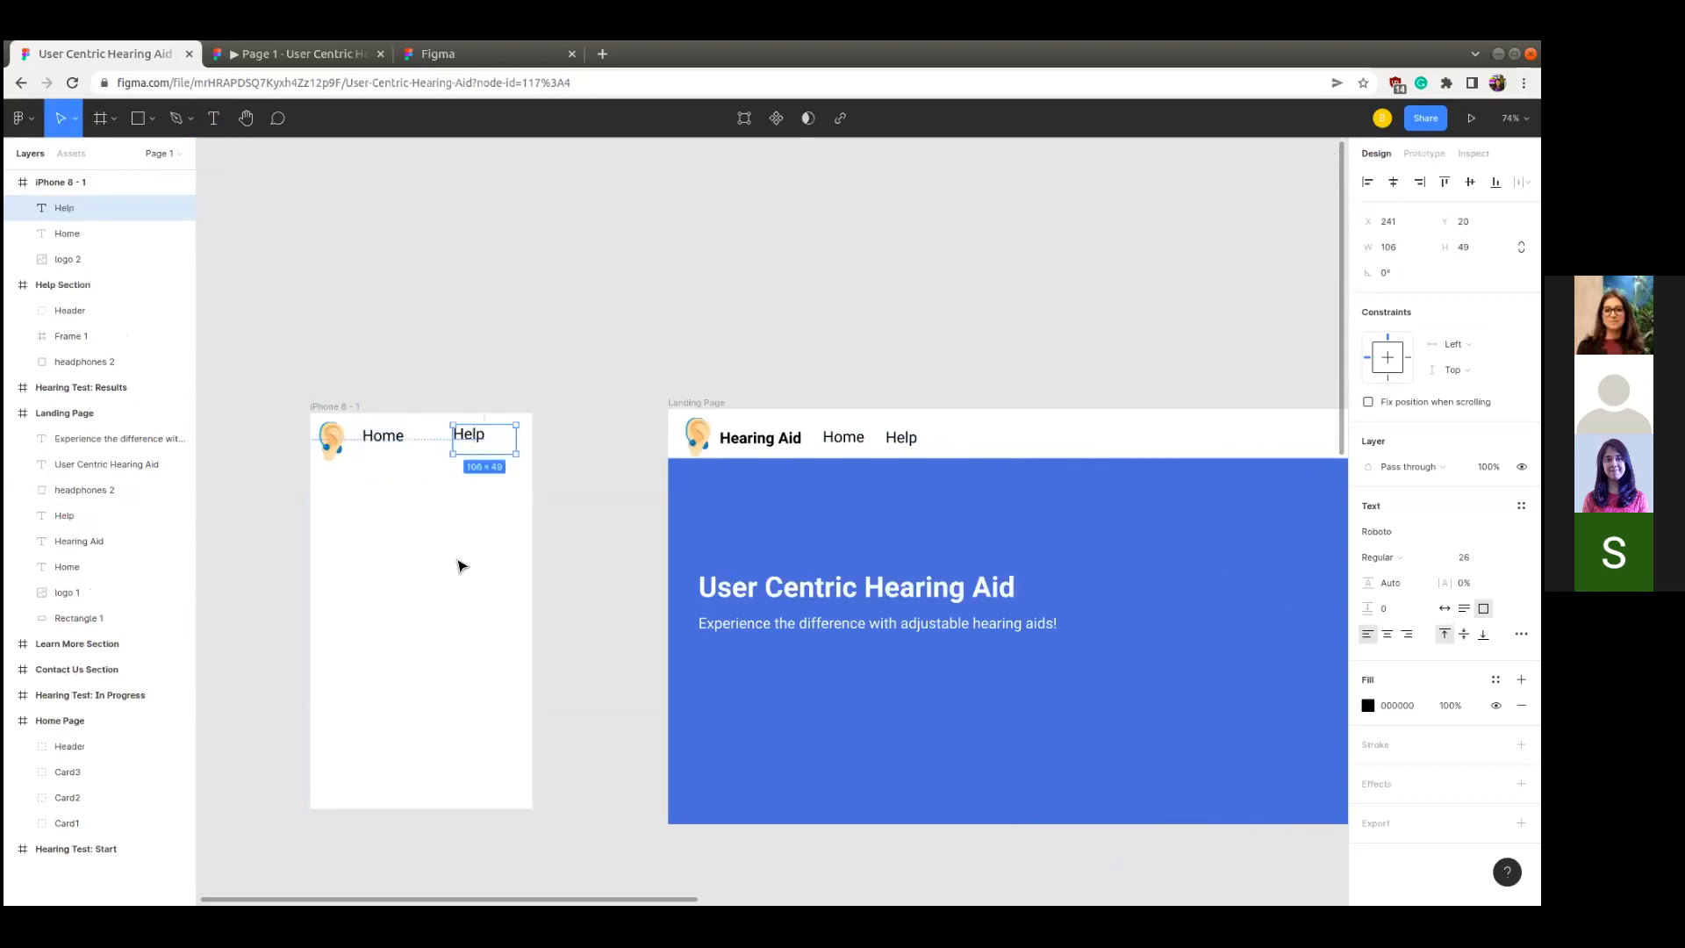
- Reposition the "Home" and "Help" texts so they sit close together, level with the logo
{"action": "left_click", "coordinate": [388, 442]}
{"action": "left_click_drag", "start_coordinate": [387, 442], "coordinate": [452, 446]}
{"action": "left_click", "coordinate": [444, 670]}
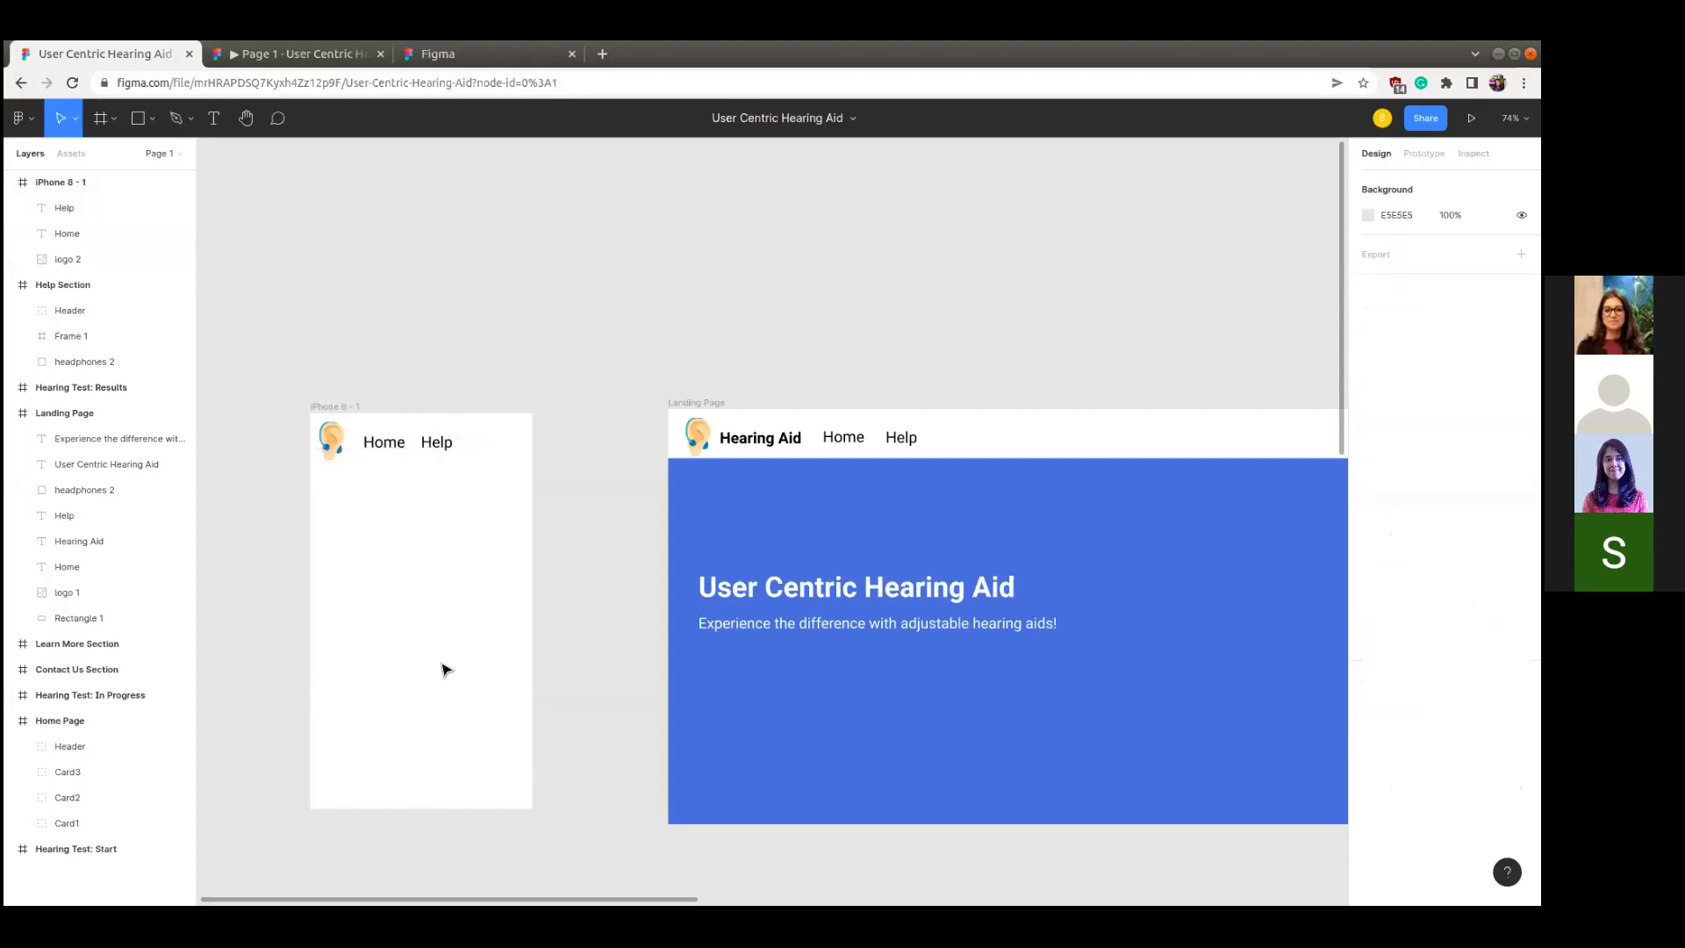
- Draw a 375 × 584 rectangle that fills the iPhone 8 frame below its header
{"action": "scroll", "coordinate": [444, 670], "scroll_direction": "down", "scroll_amount": 2}
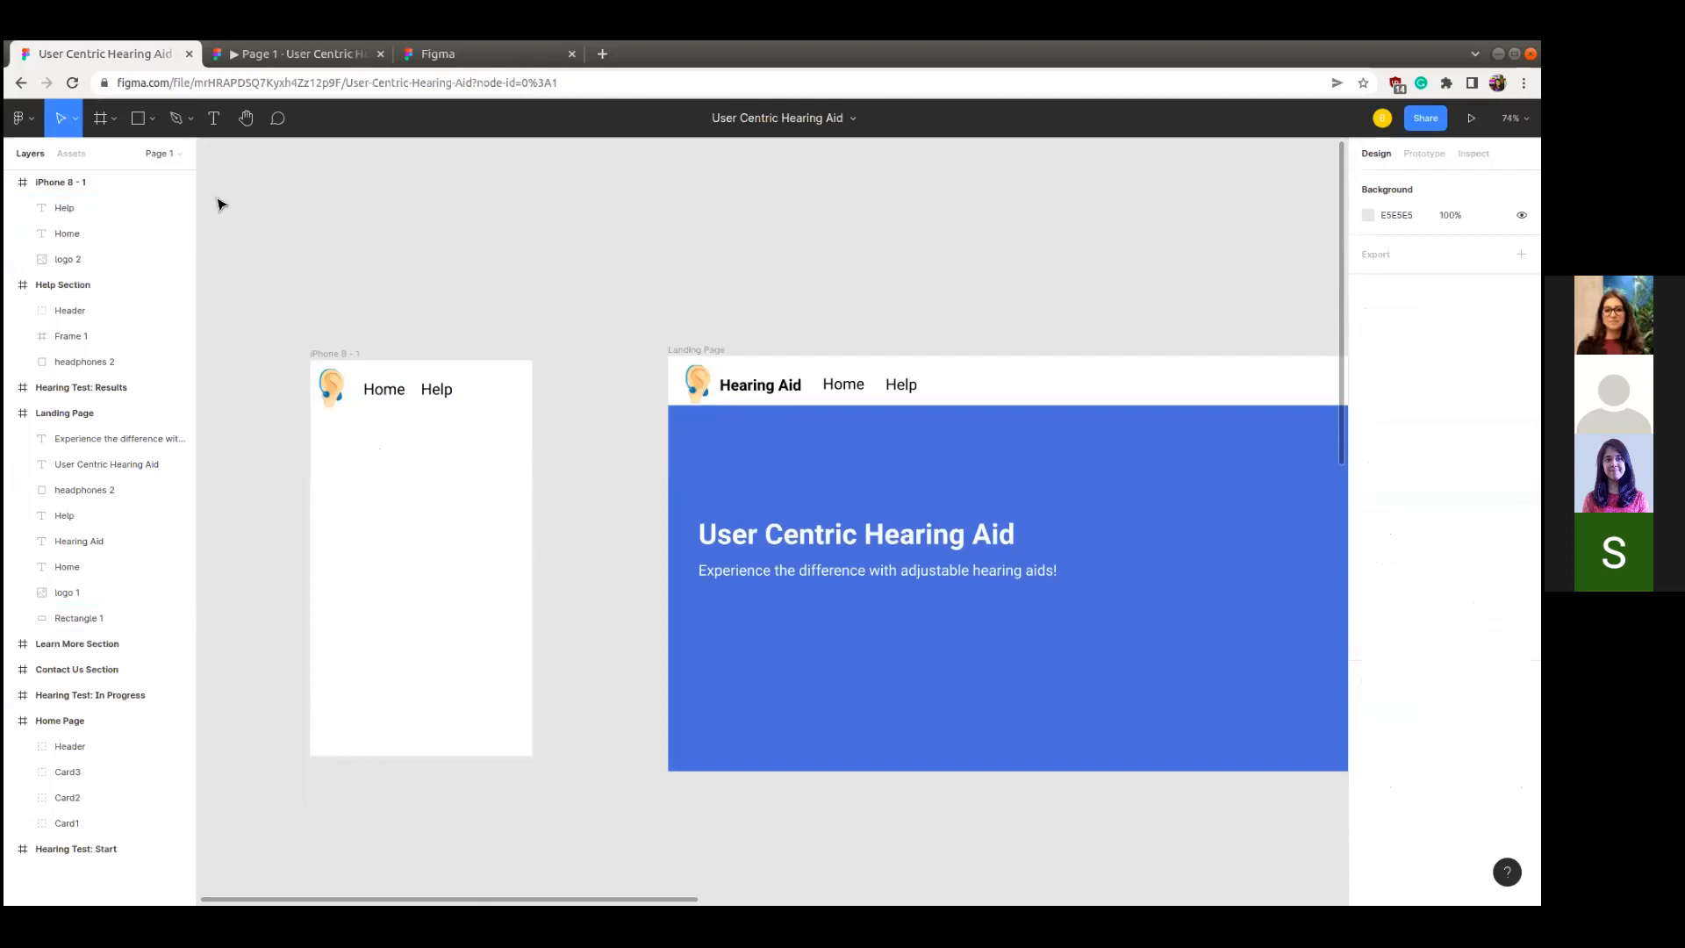
{"action": "left_click", "coordinate": [150, 118]}
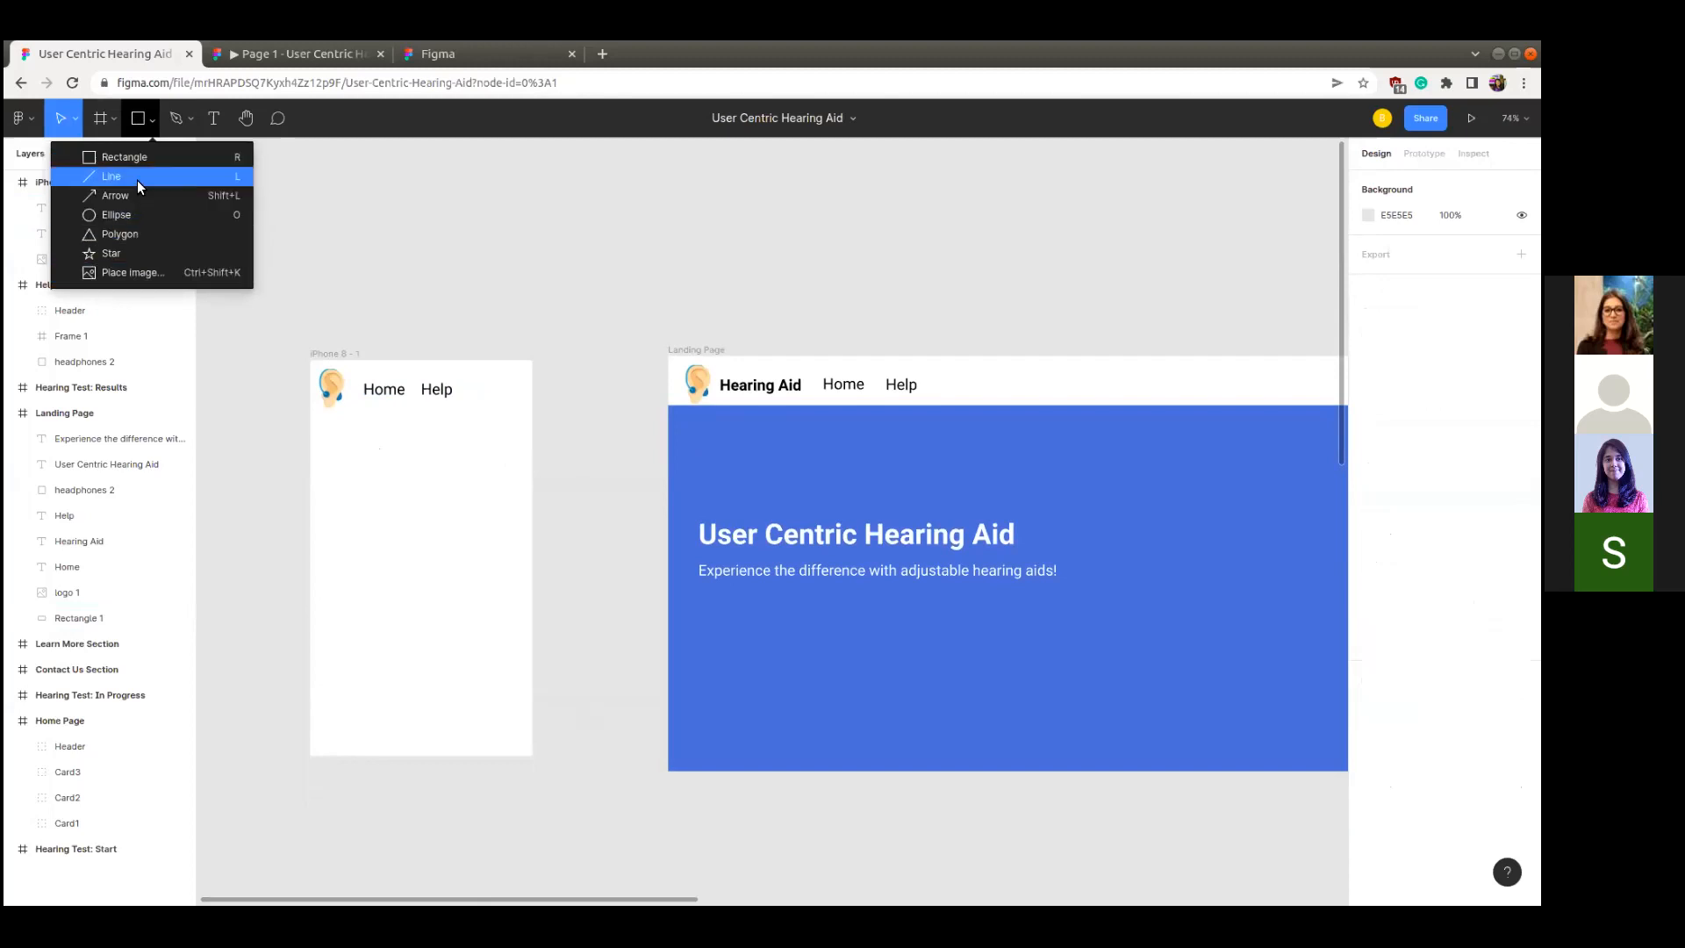
{"action": "left_click", "coordinate": [138, 164]}
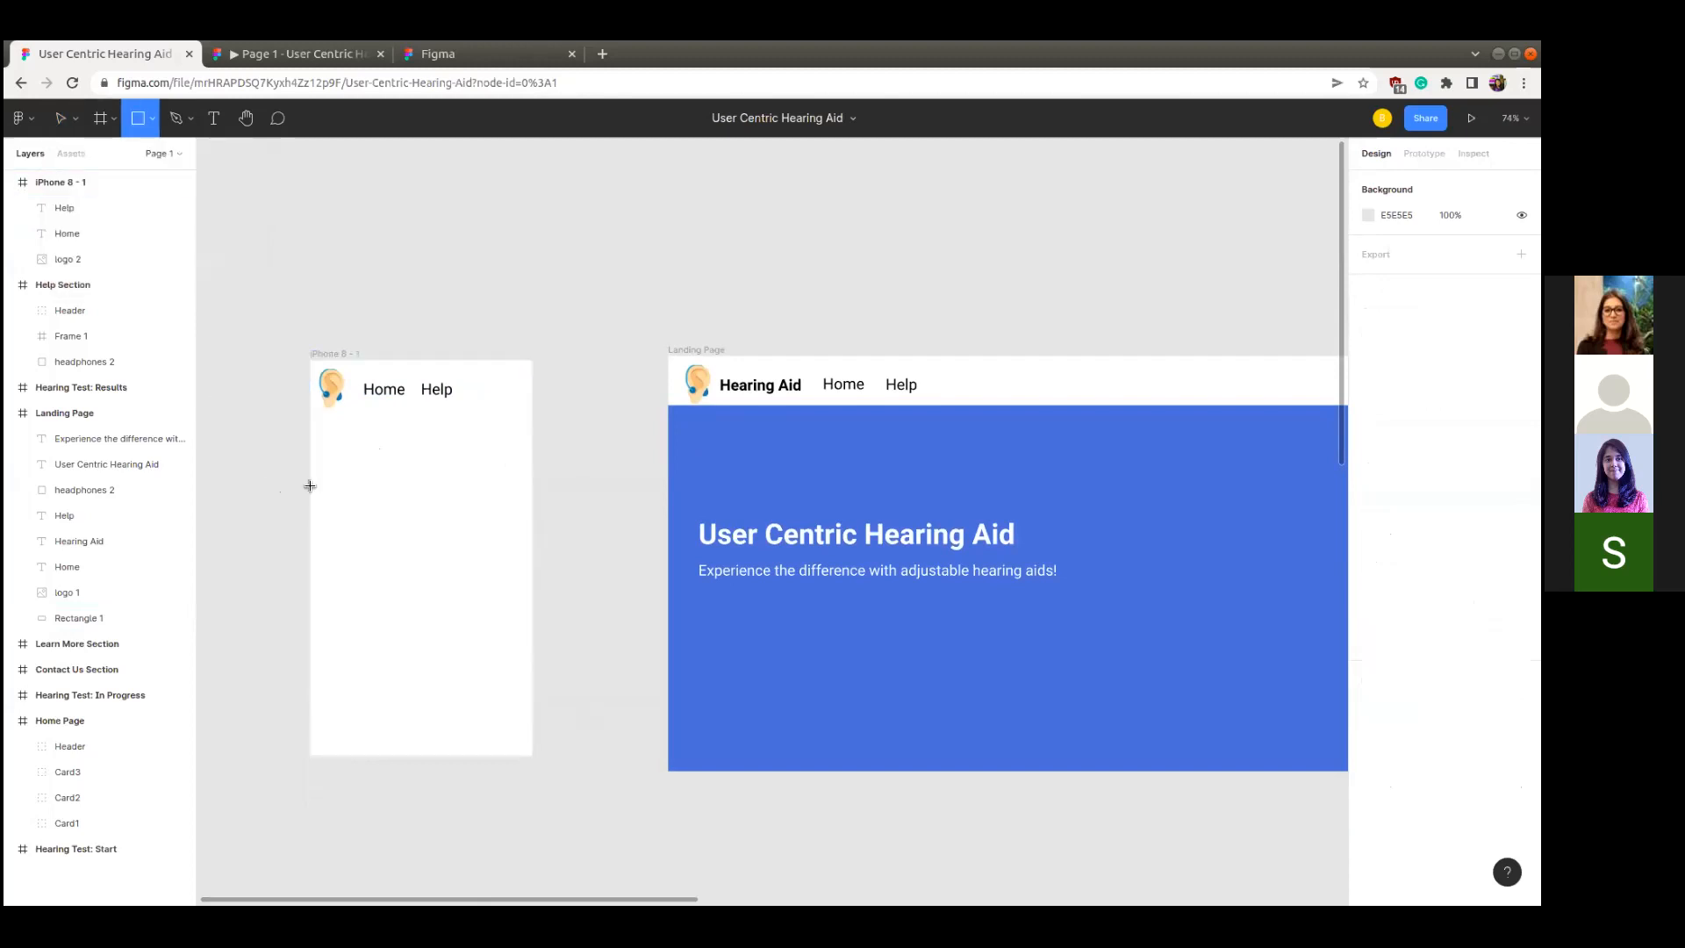
{"action": "left_click_drag", "start_coordinate": [311, 430], "coordinate": [533, 750]}
{"action": "left_click_drag", "start_coordinate": [440, 621], "coordinate": [438, 614]}
{"action": "left_click_drag", "start_coordinate": [465, 743], "coordinate": [466, 755]}
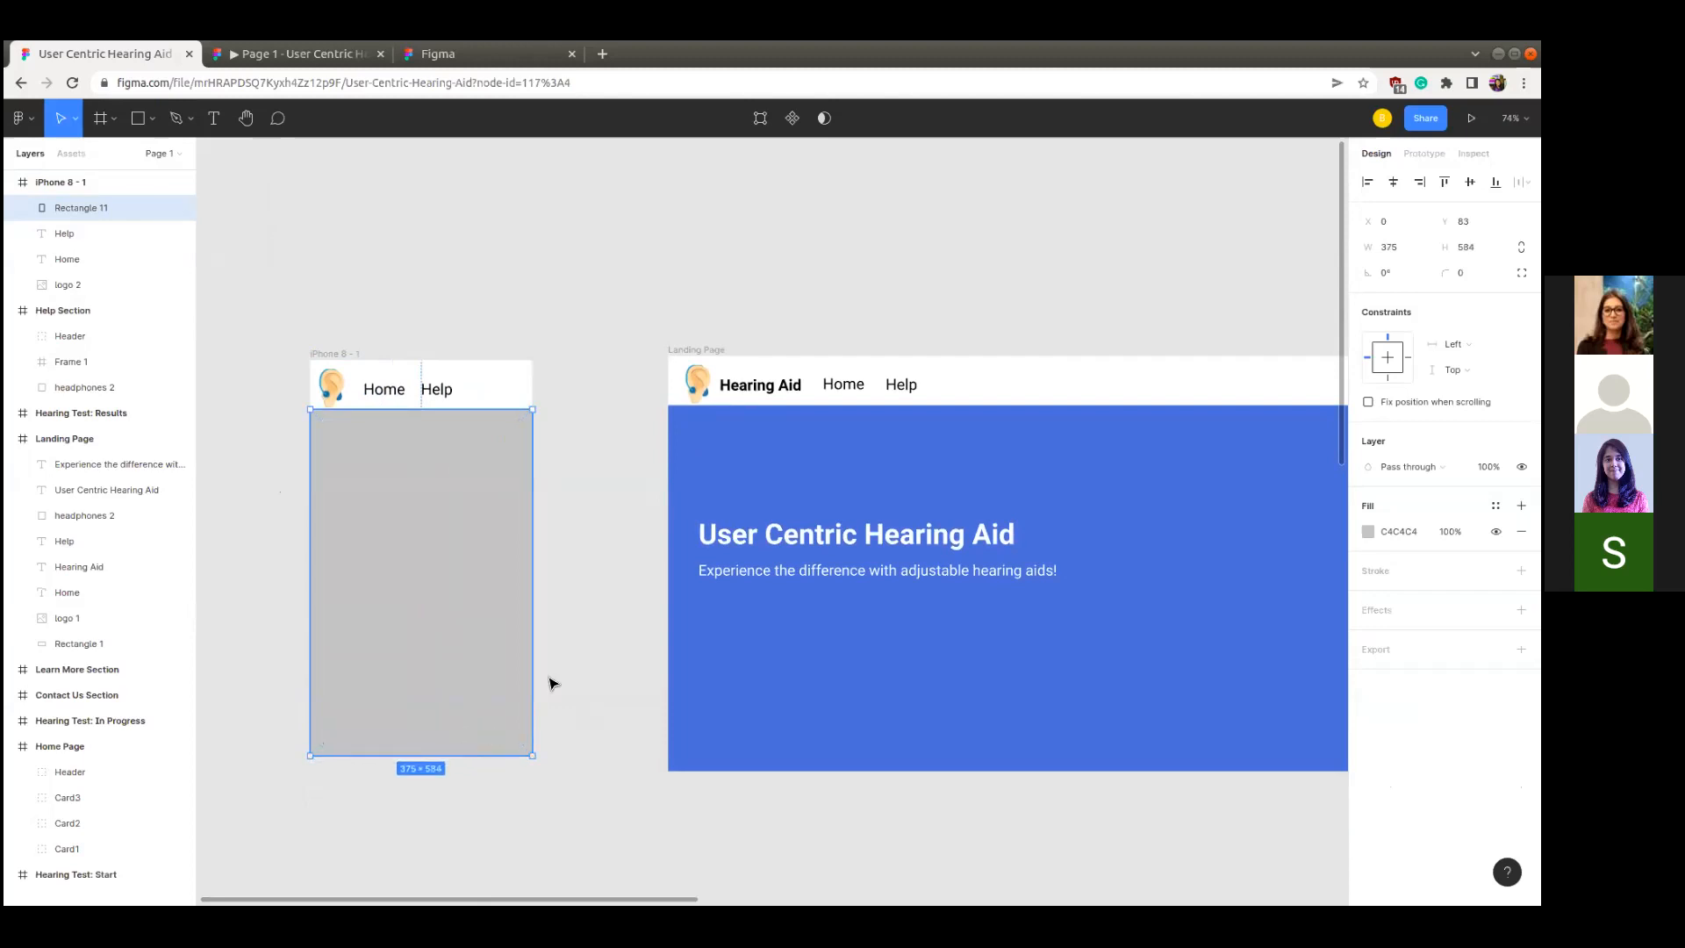
{"action": "left_click", "coordinate": [573, 630]}
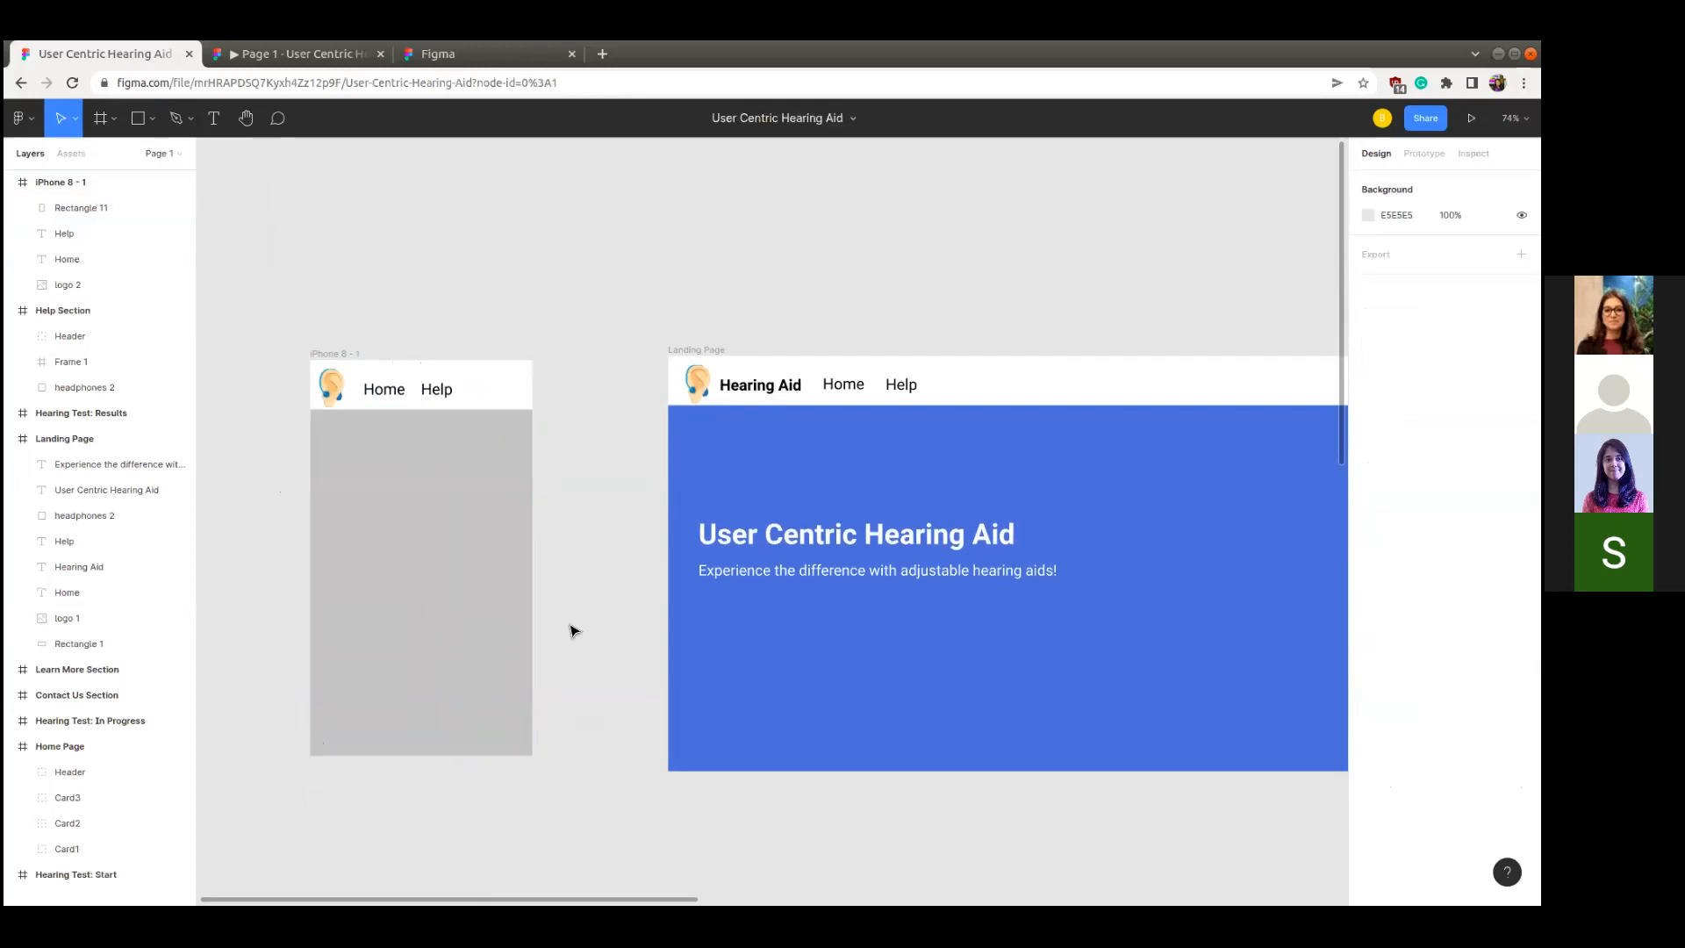
- Apply the fill colour of the Landing Page's large blue rectangle to the grey rectangle in the iPhone 8 frame
{"action": "left_click", "coordinate": [422, 587]}
{"action": "left_click", "coordinate": [746, 690]}
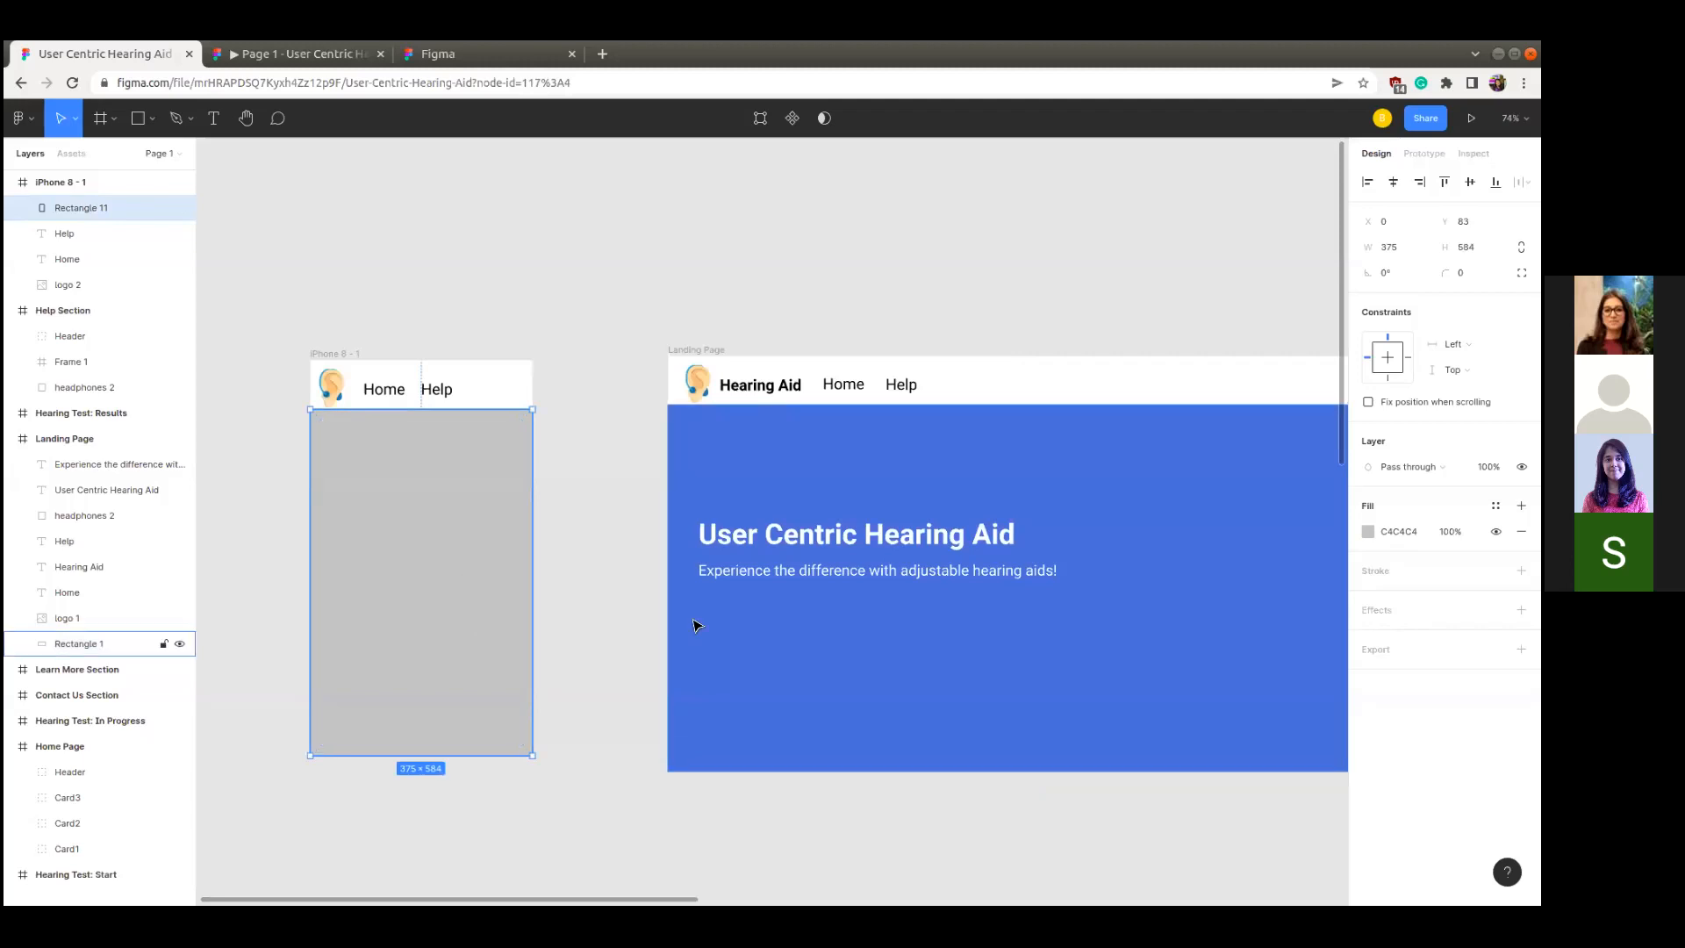
{"action": "left_click", "coordinate": [863, 702]}
{"action": "scroll", "coordinate": [863, 763], "scroll_direction": "right", "scroll_amount": 5}
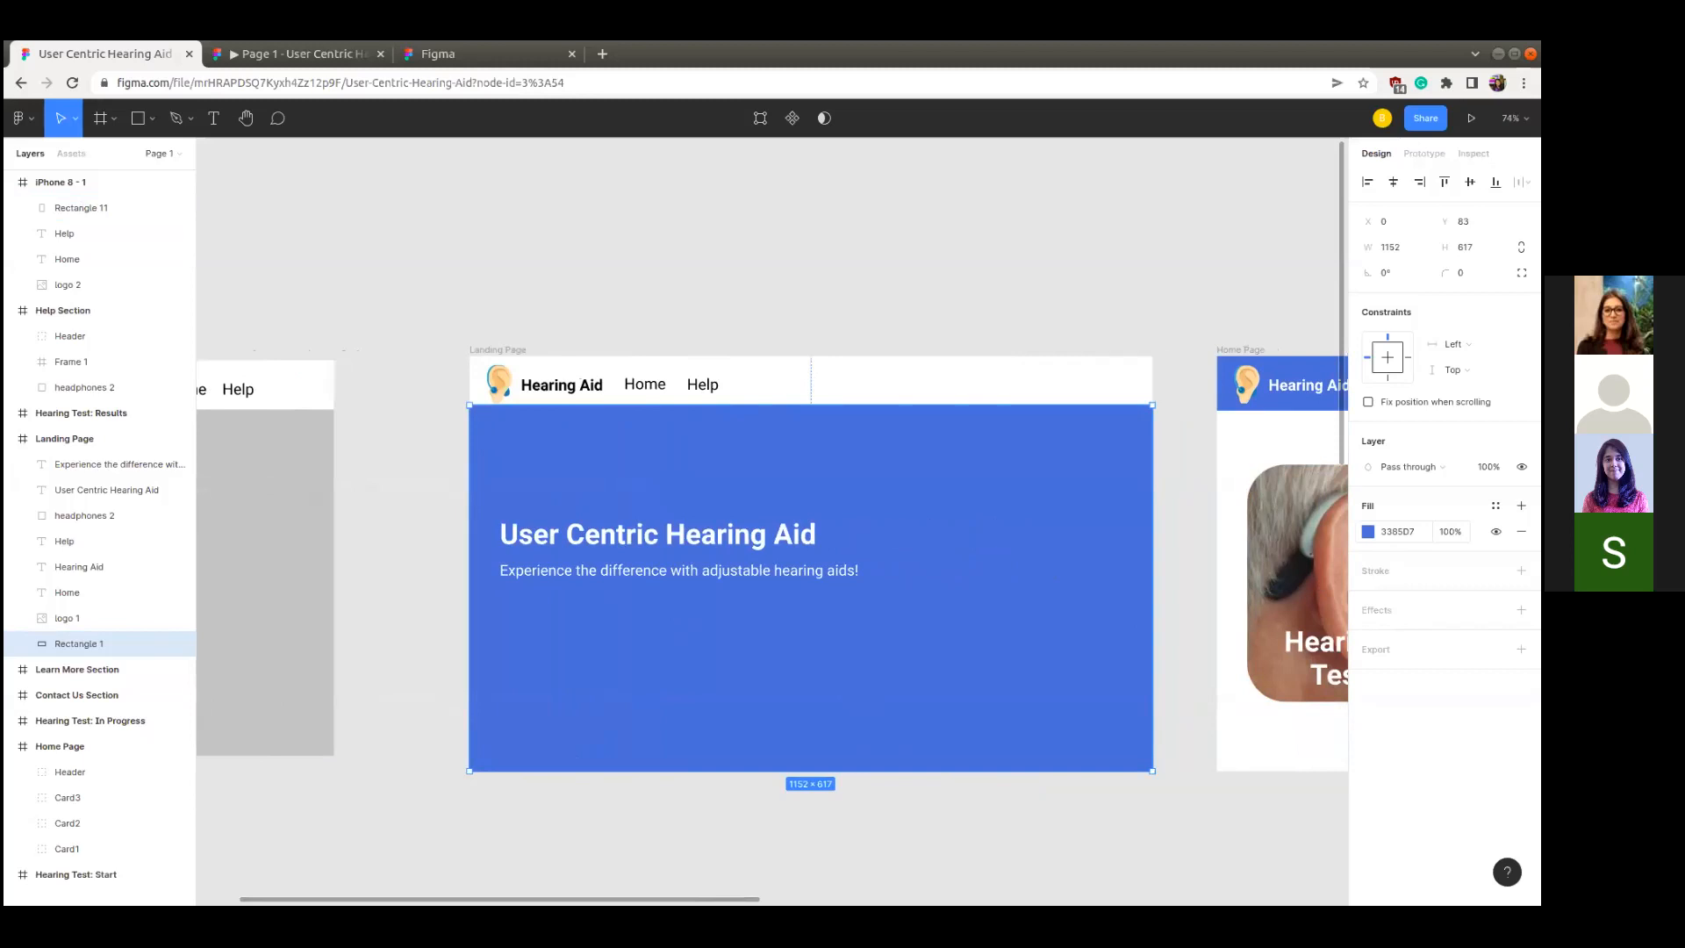
{"action": "left_click", "coordinate": [1398, 531]}
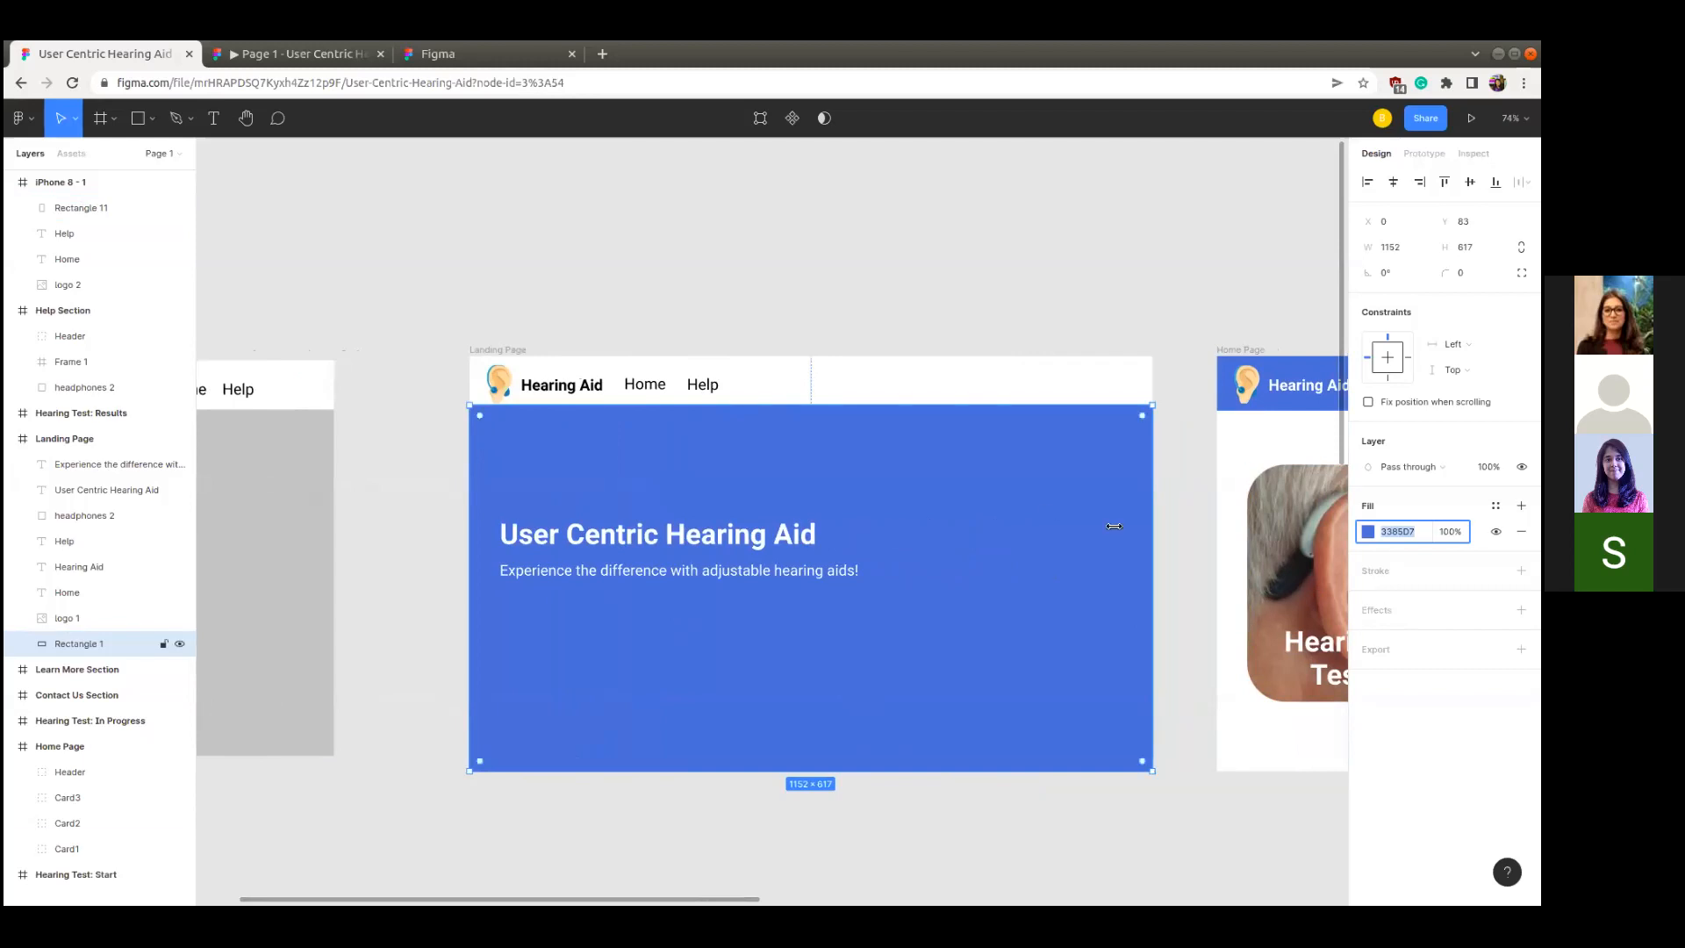
{"action": "scroll", "coordinate": [1045, 511], "scroll_direction": "left", "scroll_amount": 5}
{"action": "left_click", "coordinate": [512, 506]}
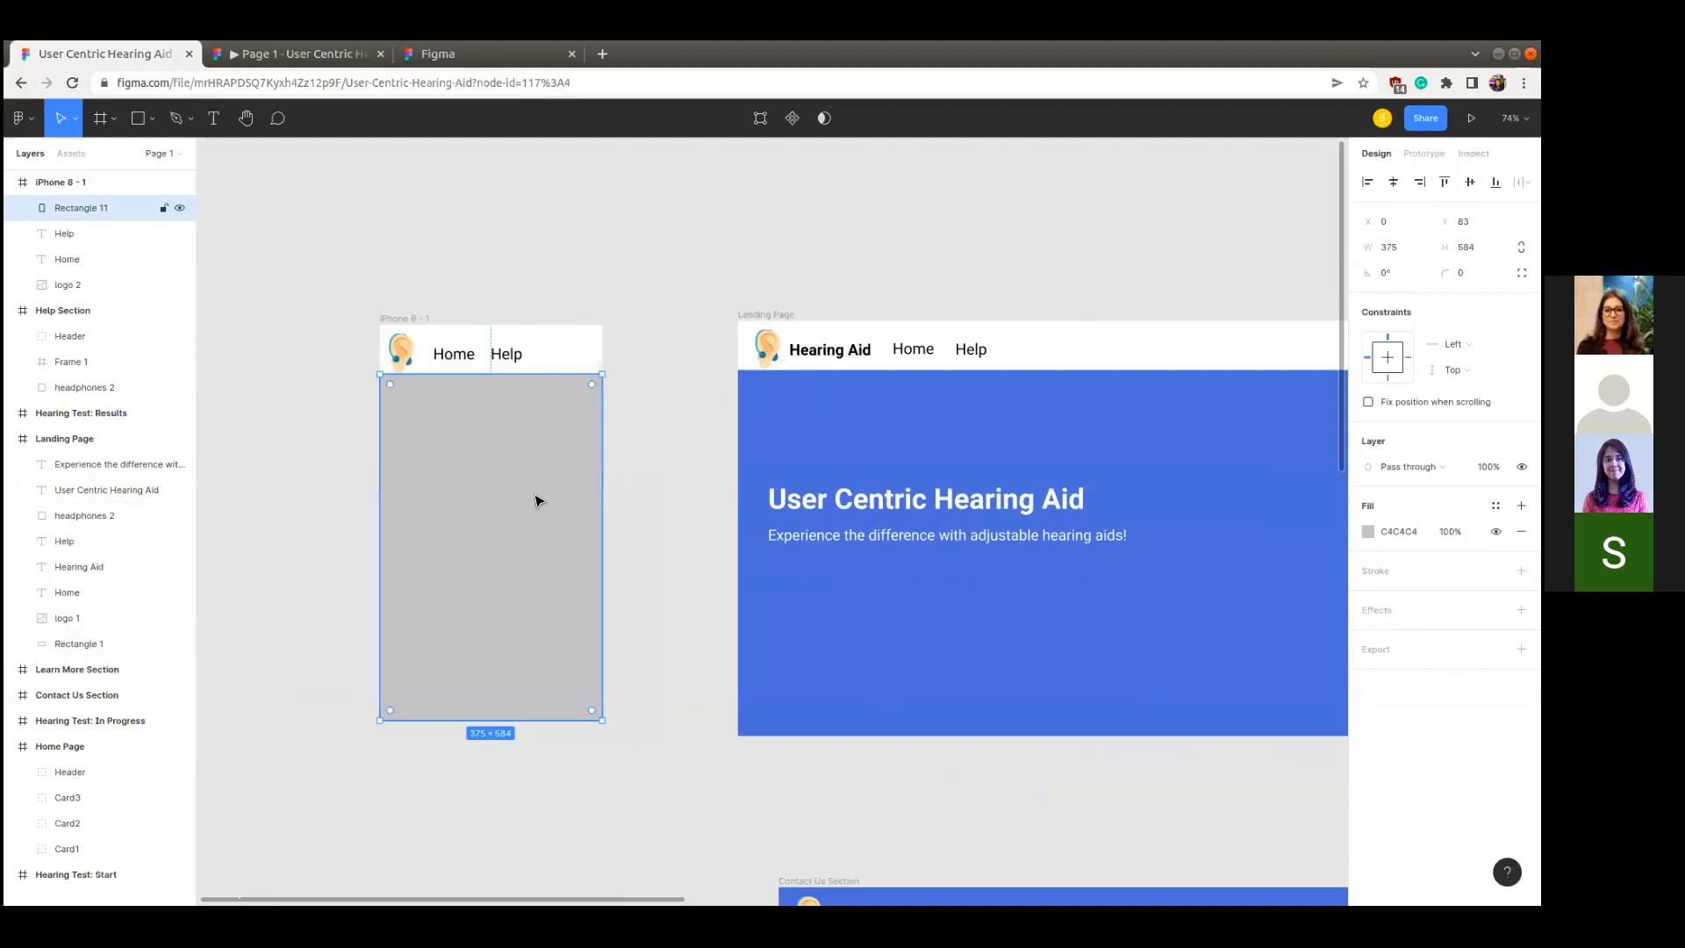
{"action": "left_click", "coordinate": [1398, 531]}
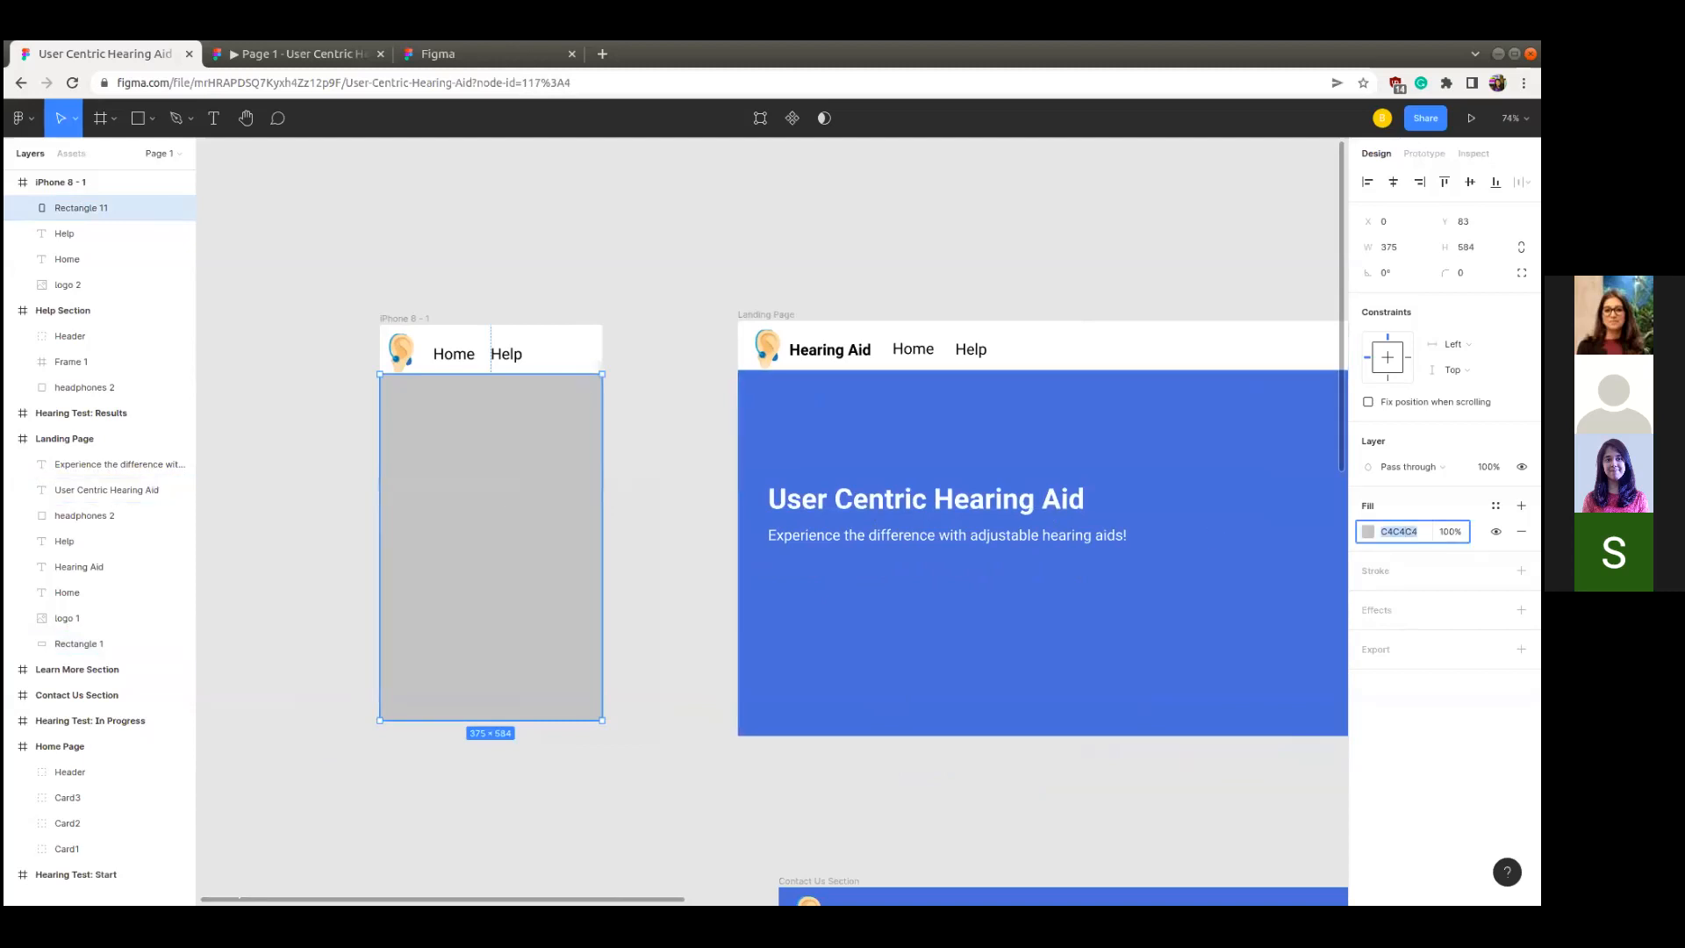
{"action": "key", "text": "ctrl+v"}
{"action": "left_click", "coordinate": [617, 523]}
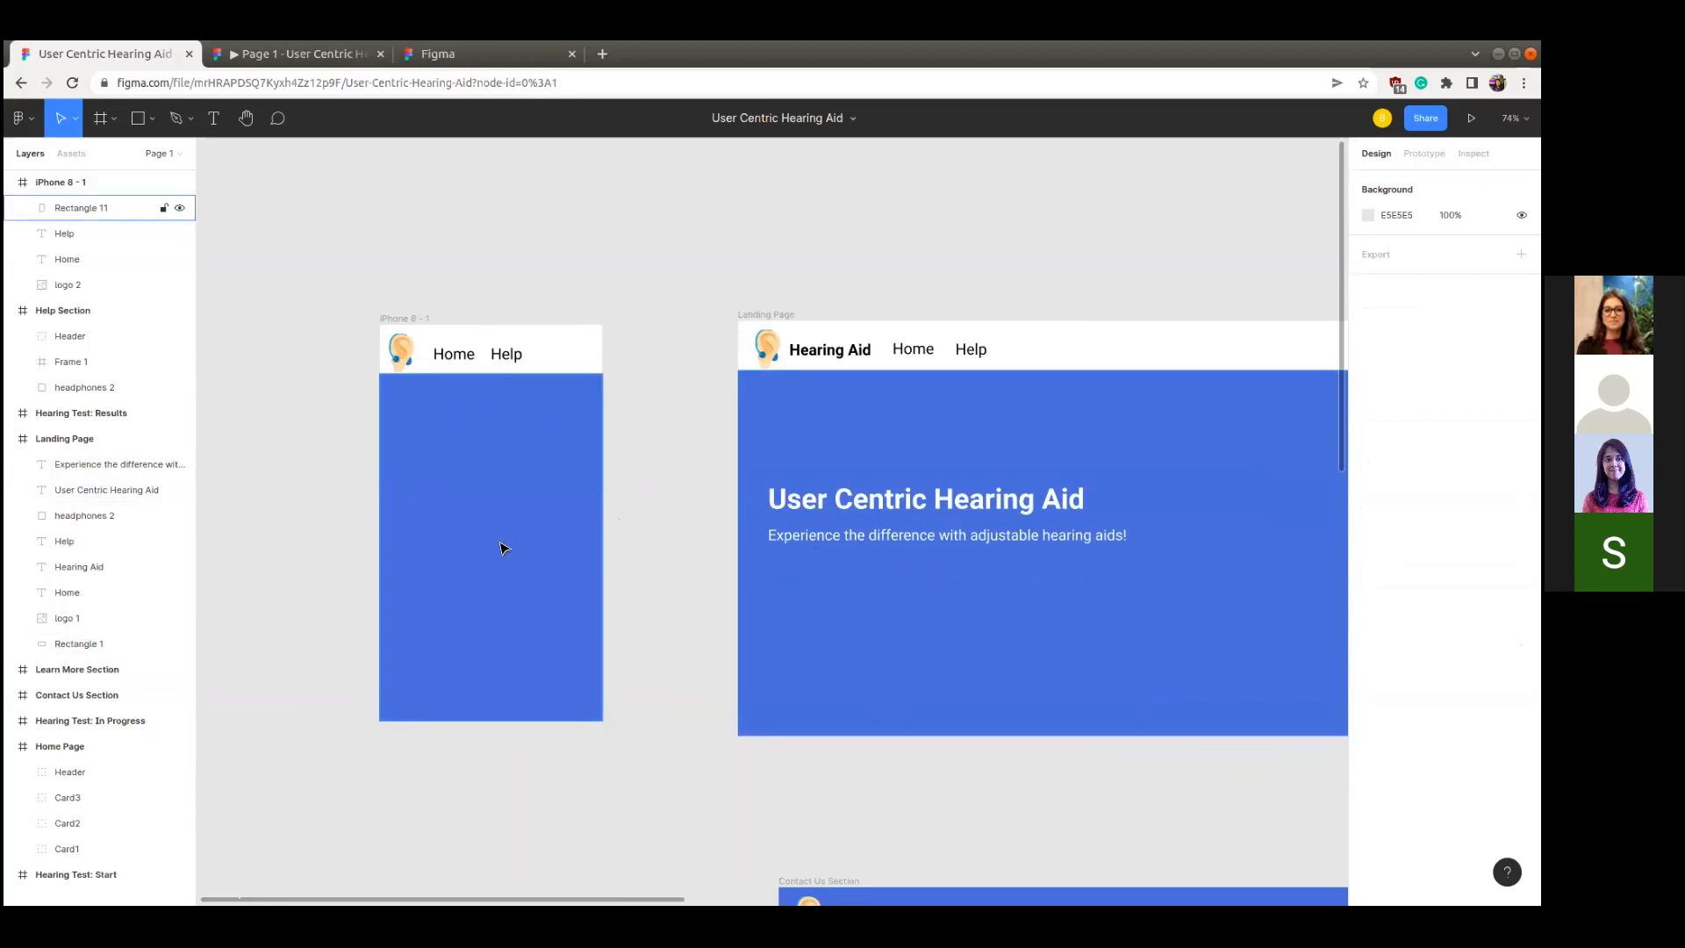
- Add the text "User Centric Hearing Aid" in a box about 288 × 129 on the phone frame's blue rectangle
{"action": "scroll", "coordinate": [502, 548], "scroll_direction": "right", "scroll_amount": 3}
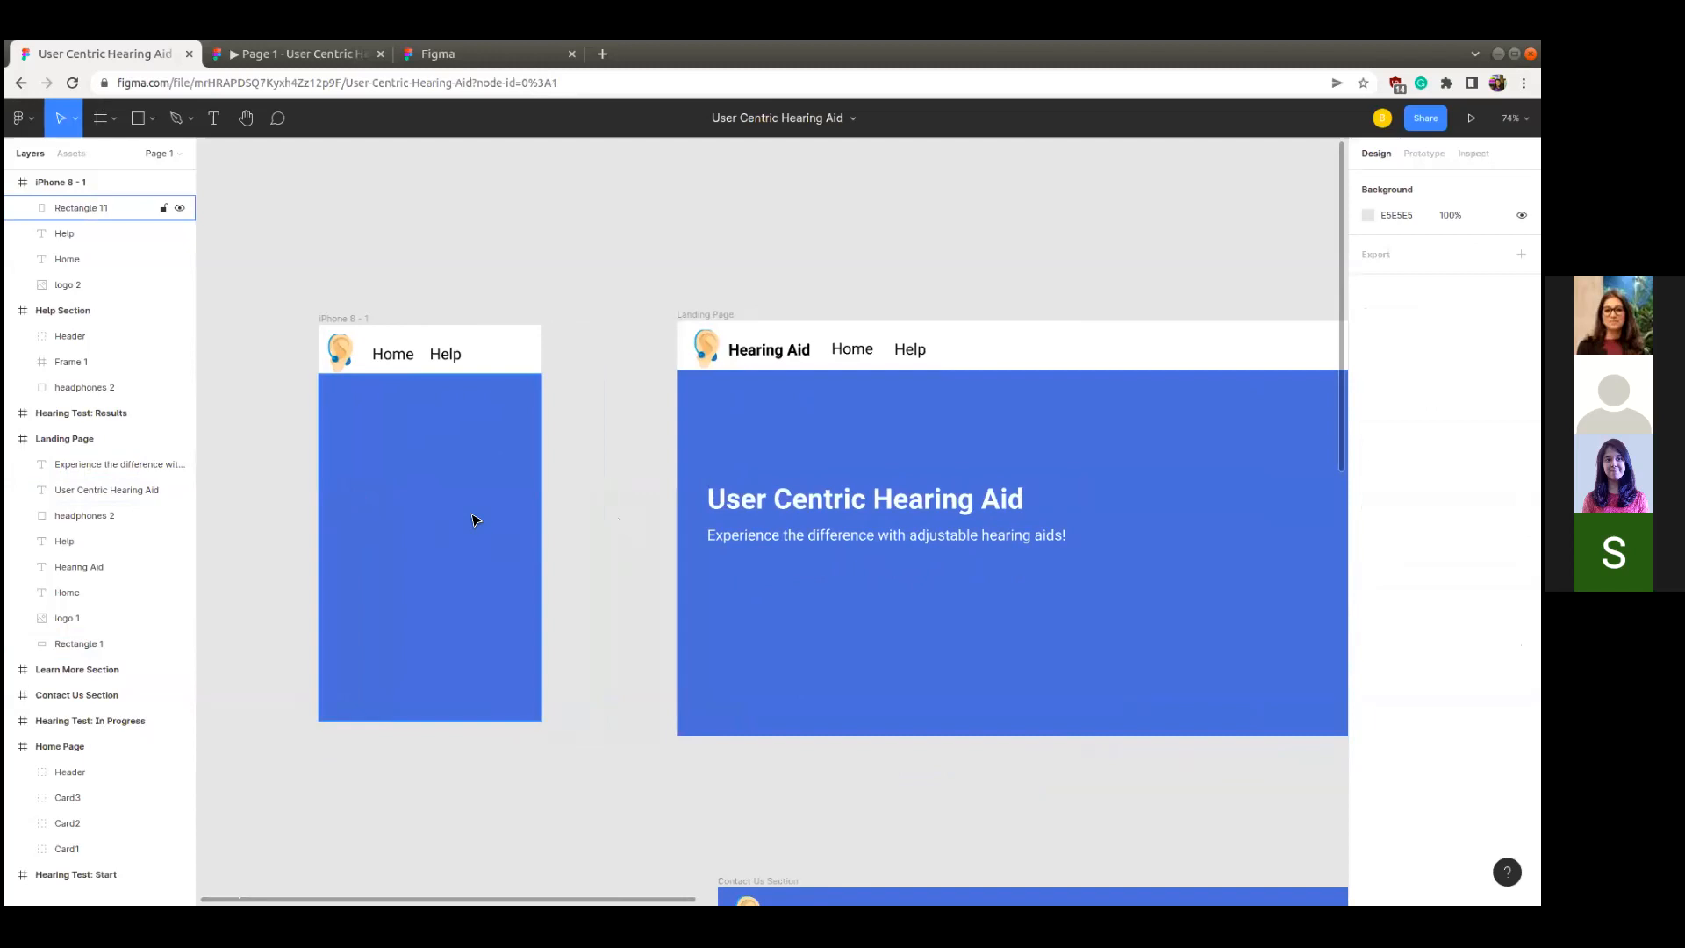
{"action": "left_click", "coordinate": [213, 117]}
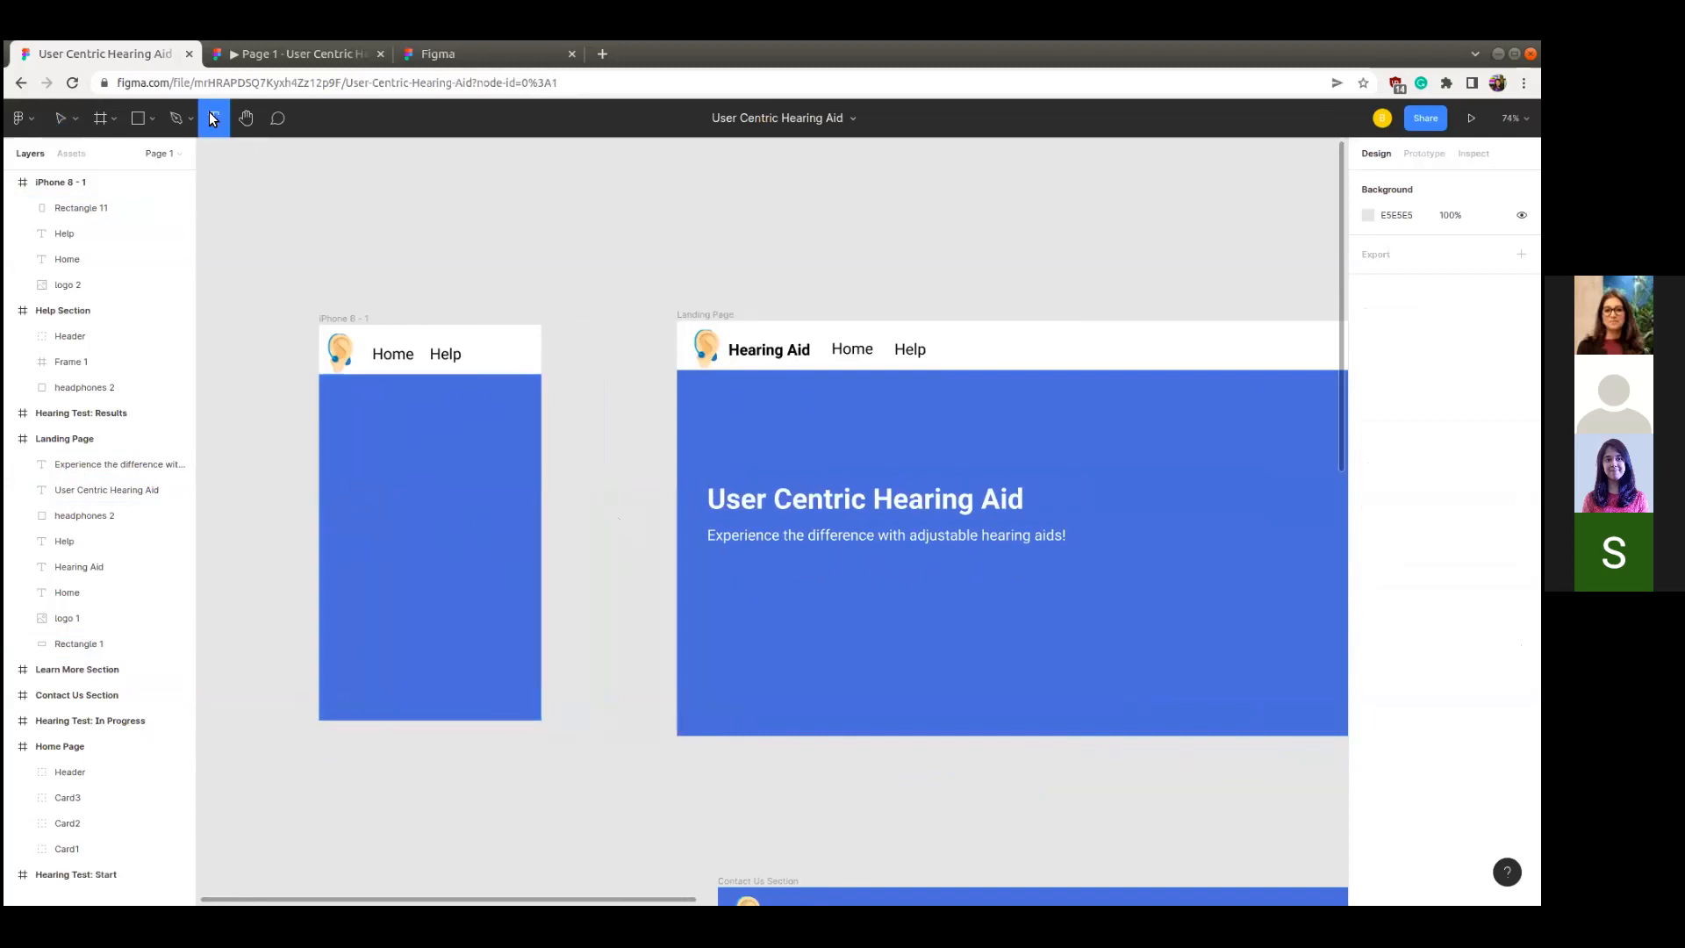
{"action": "left_click_drag", "start_coordinate": [337, 478], "coordinate": [508, 556]}
{"action": "type", "text": "Us"}
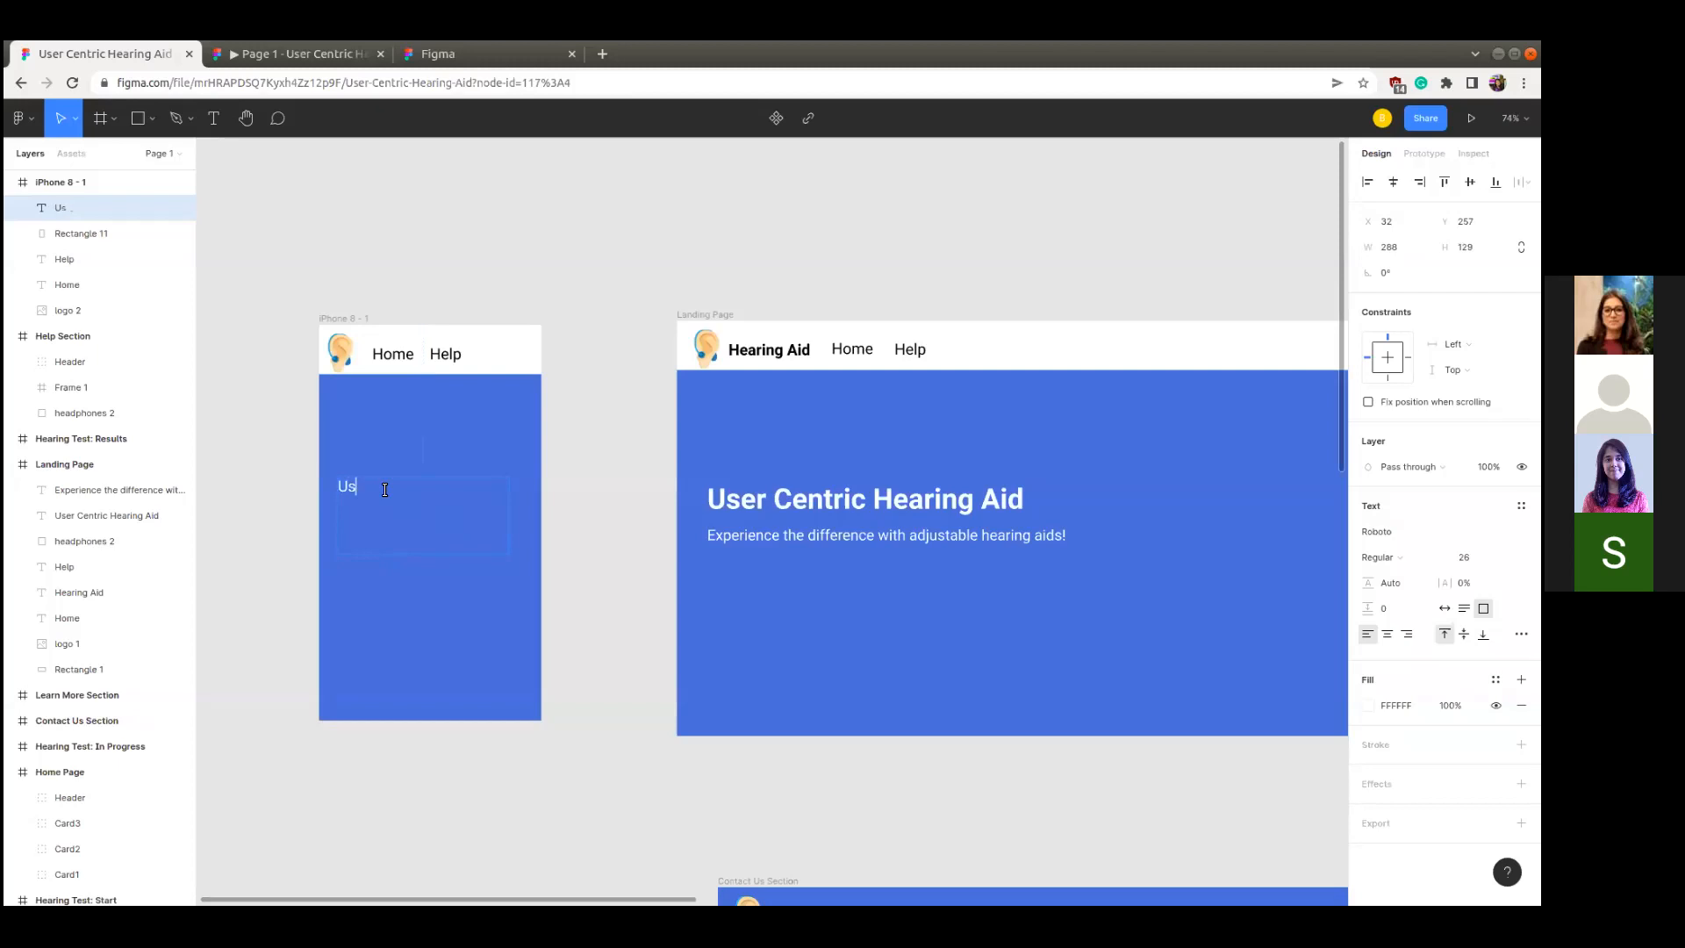
{"action": "type", "text": "er Centric Hearing Aid"}
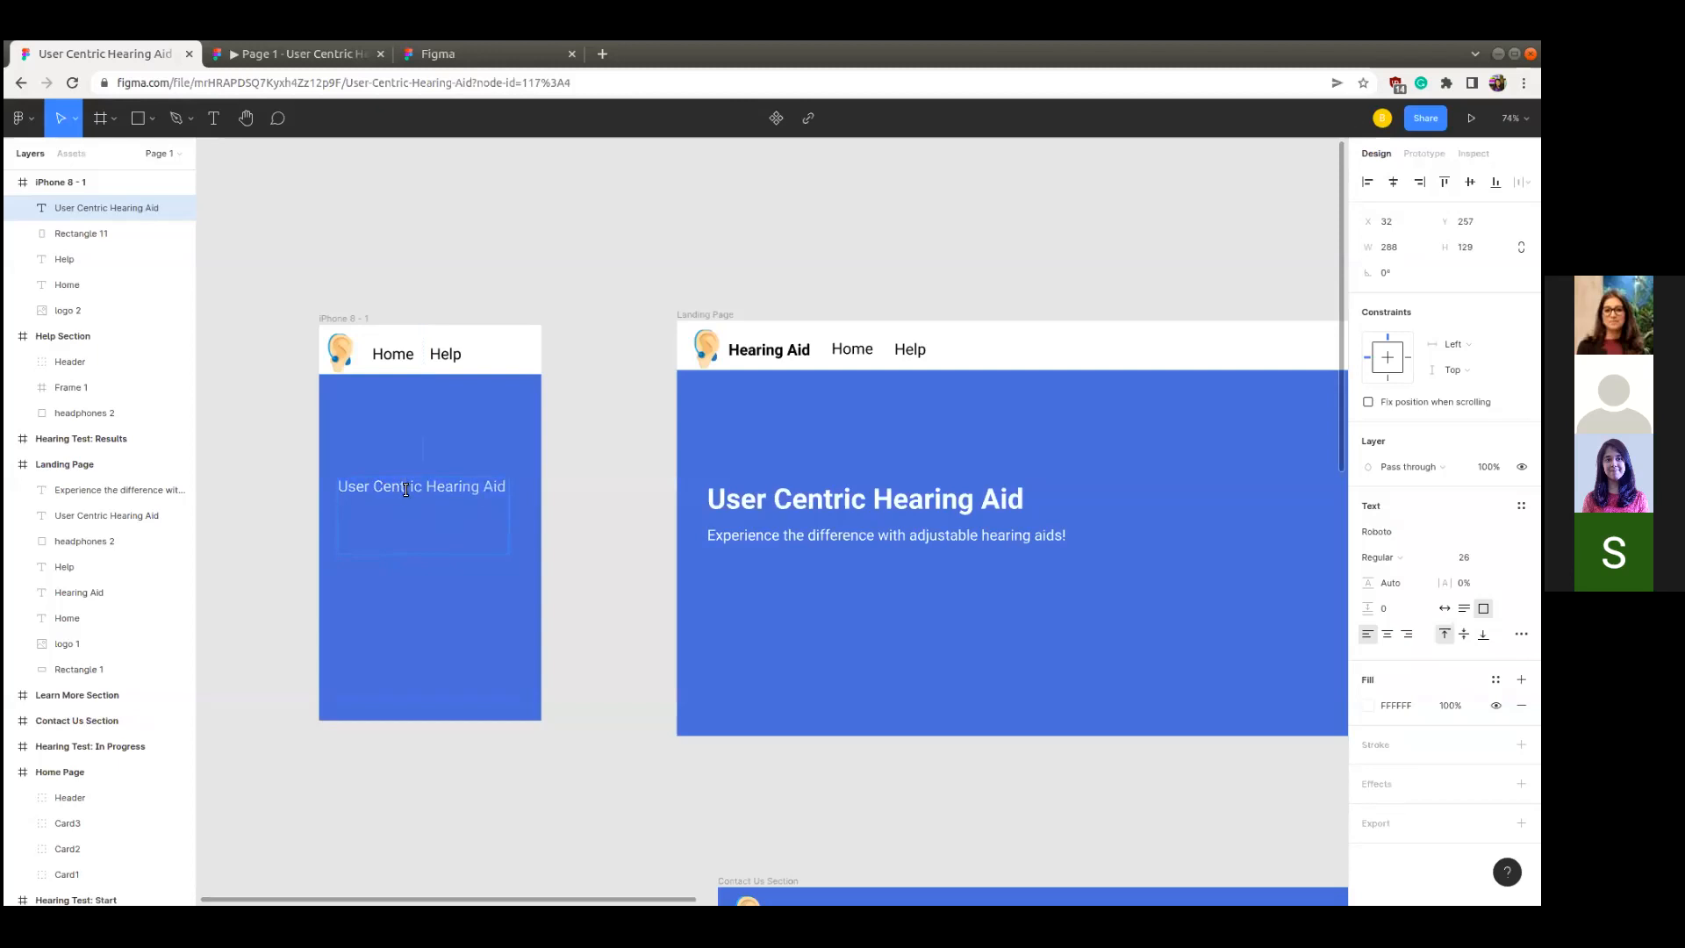
- Make the phone frame's "User Centric Hearing Aid" heading bold at size 50 and move it up to about Y 204
{"action": "key", "text": "ctrl+b"}
{"action": "triple_click", "coordinate": [405, 490]}
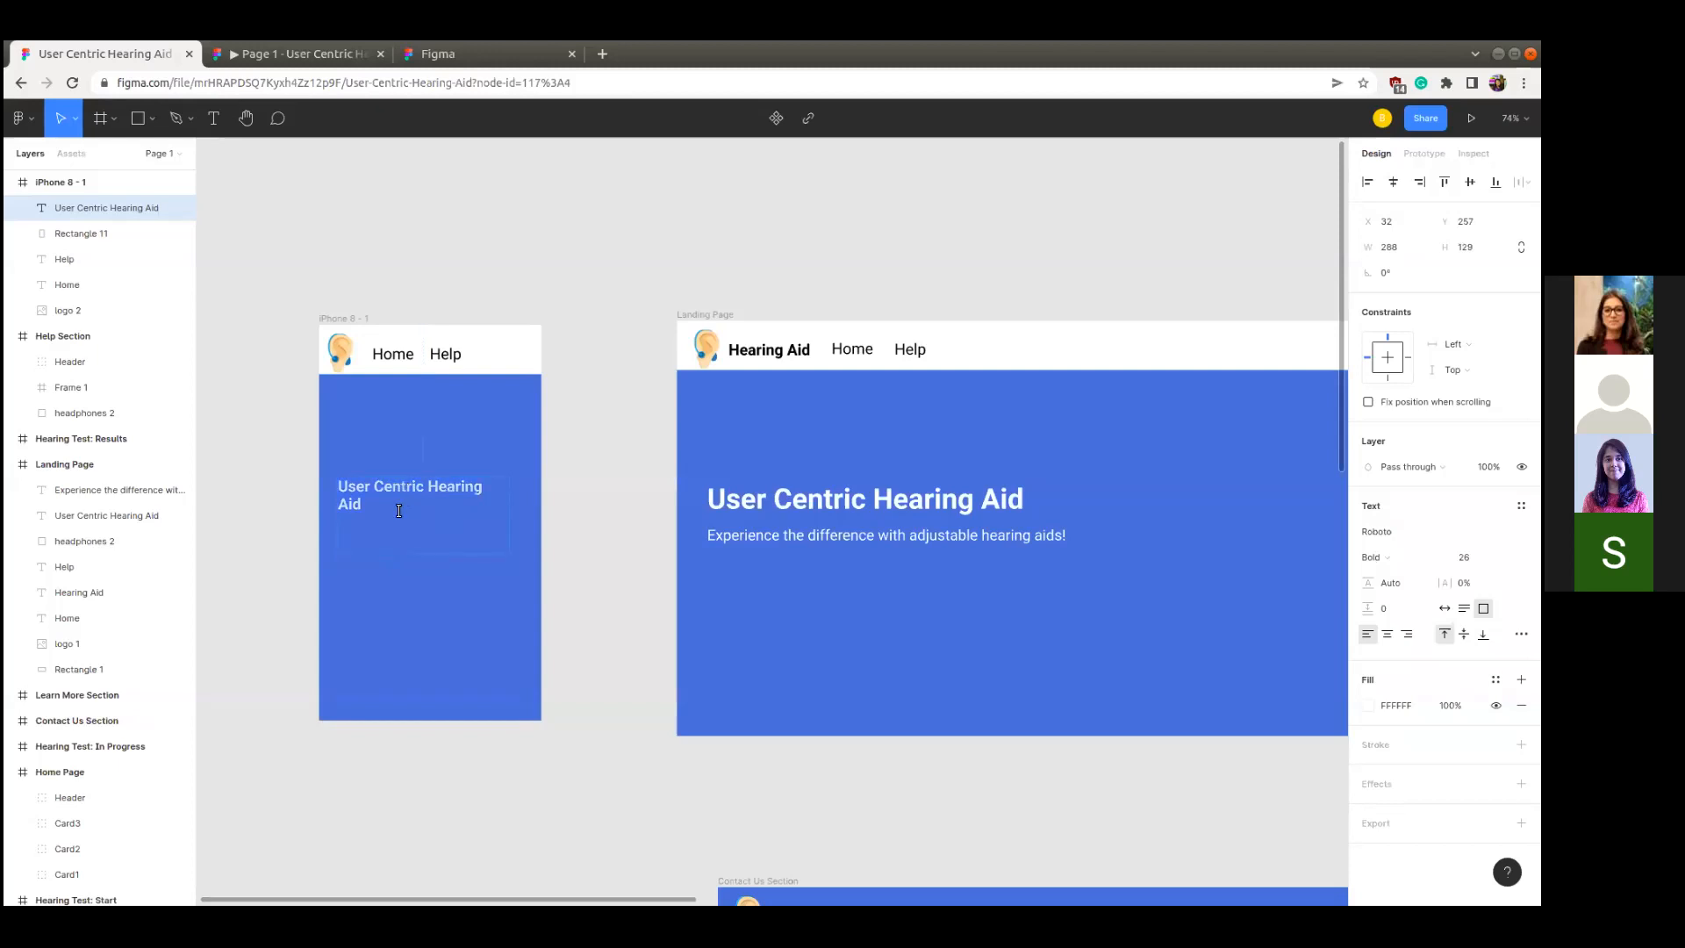
{"action": "left_click", "coordinate": [1465, 558]}
{"action": "type", "text": "50"}
{"action": "key", "text": "Return"}
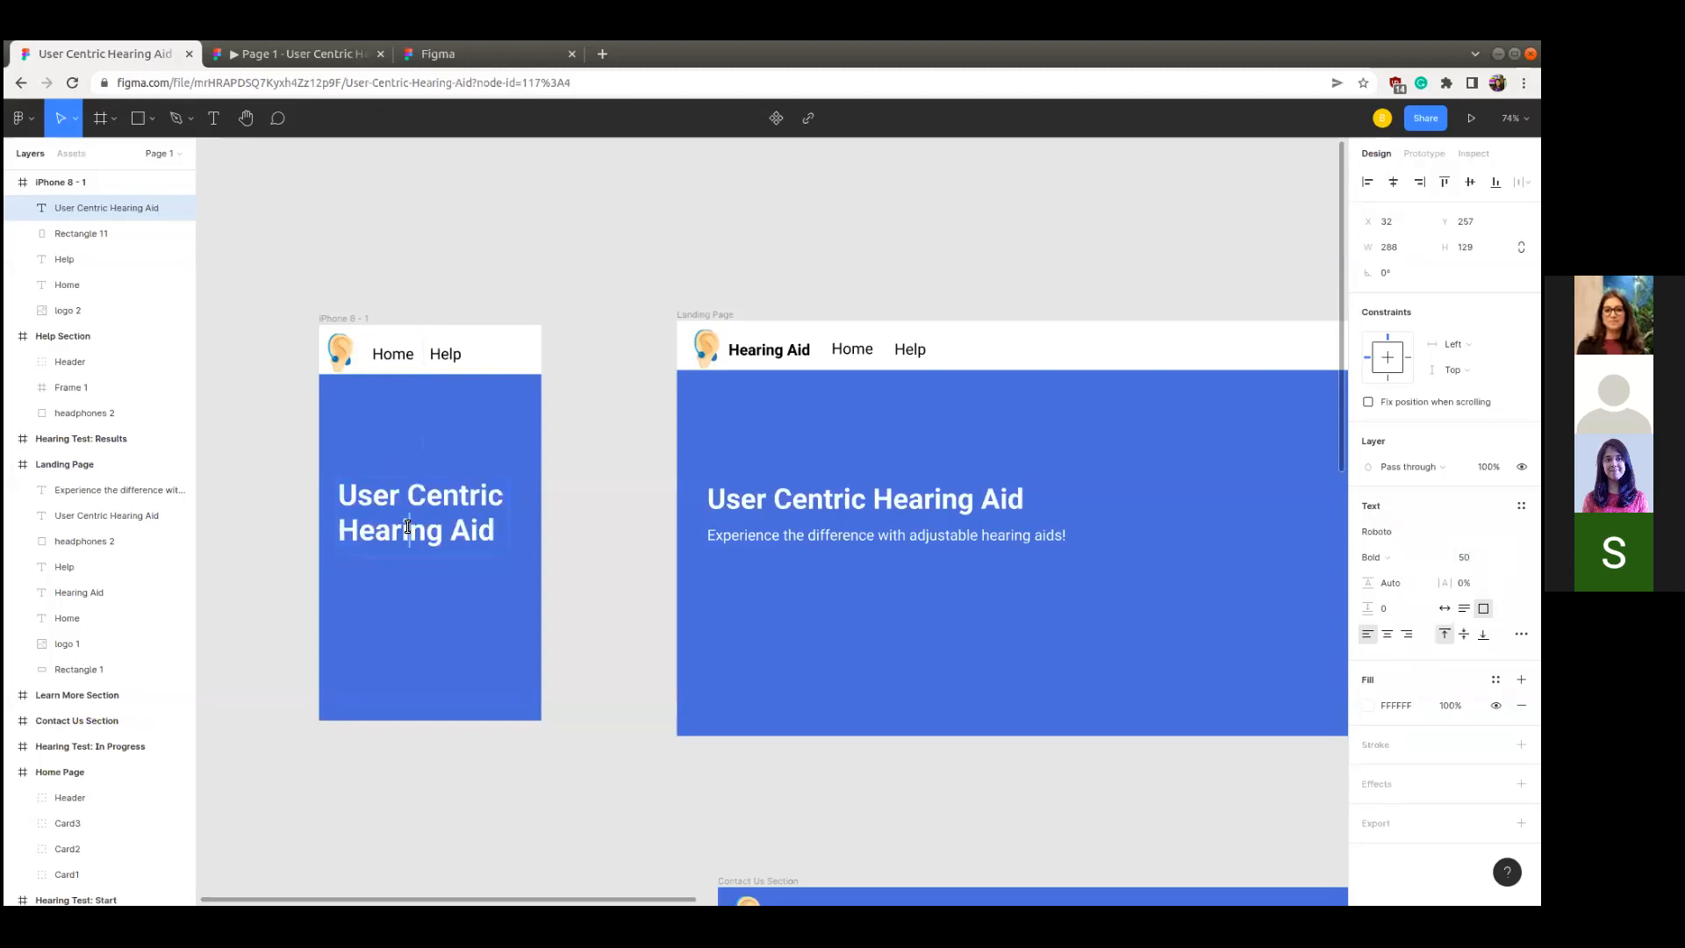
{"action": "left_click_drag", "start_coordinate": [407, 530], "coordinate": [402, 495]}
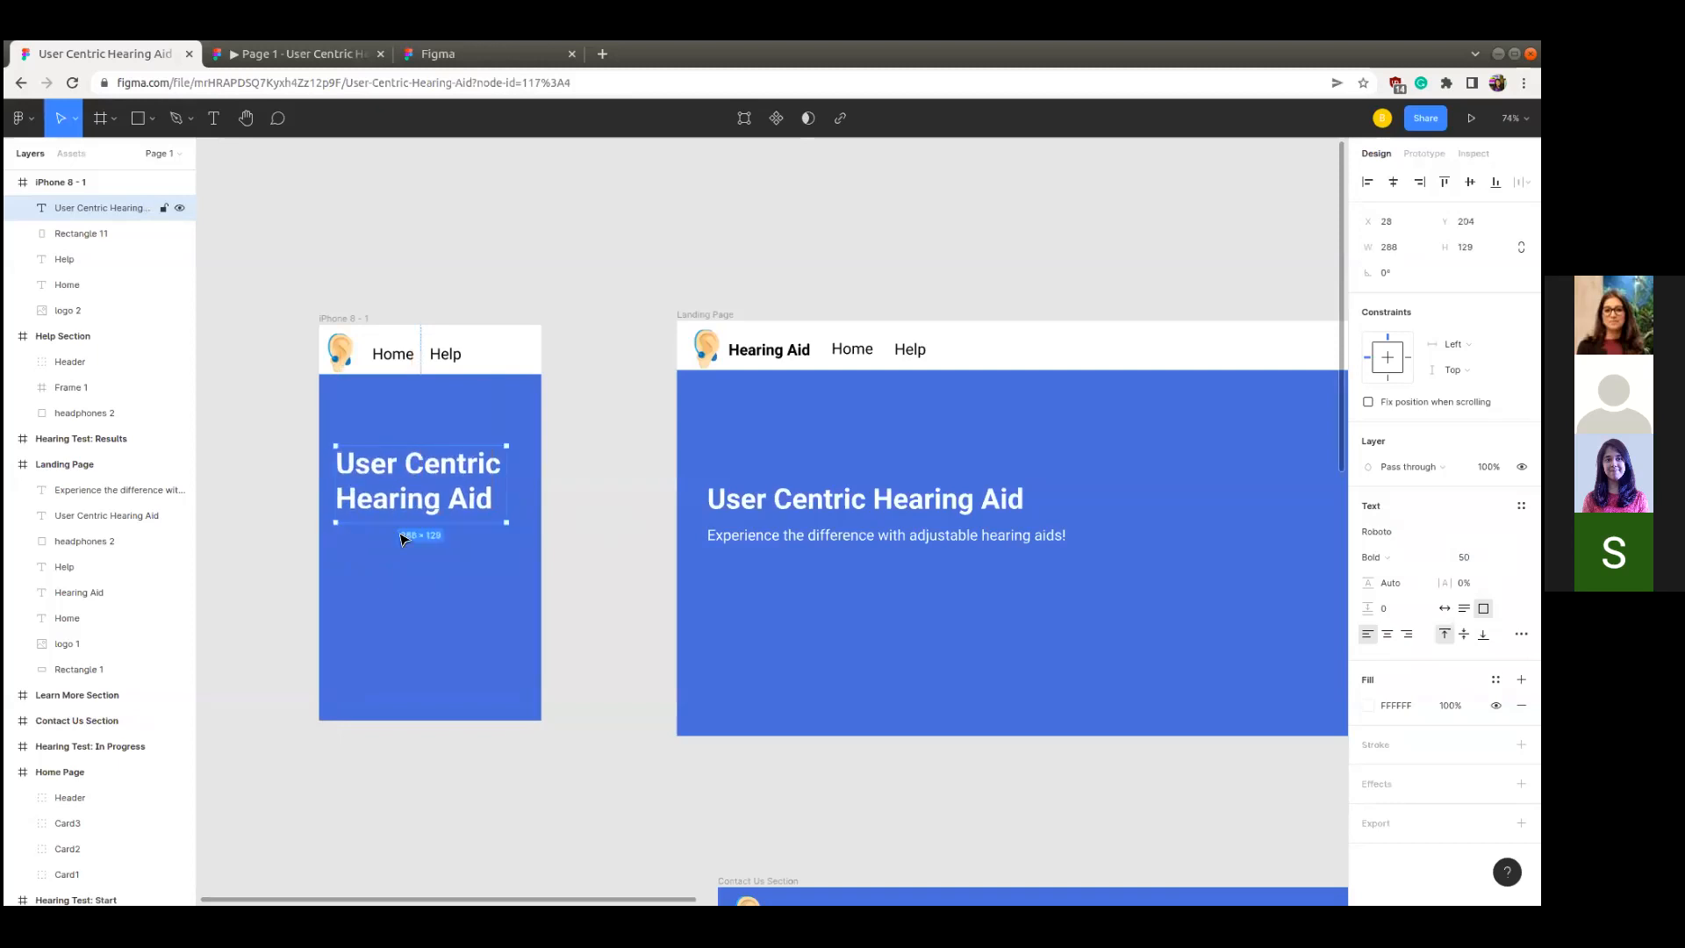
{"action": "left_click", "coordinate": [421, 614]}
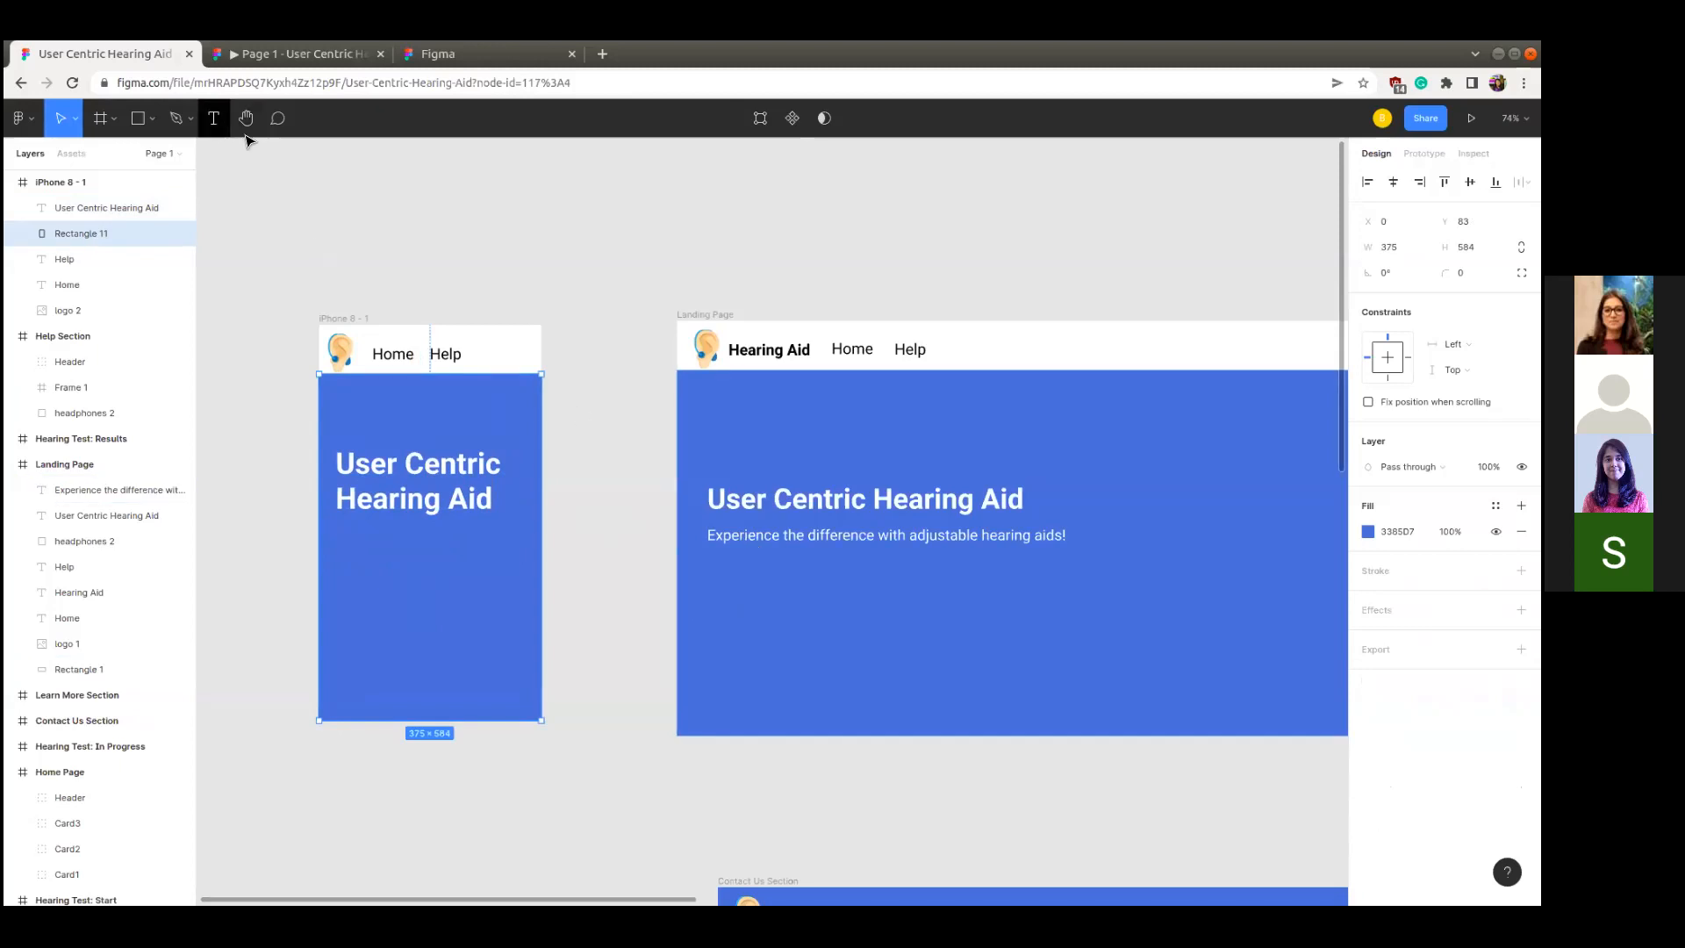
- Add the non-bold, size 28 text "Experience the difference with adjustable hearing aids!" below the phone heading, aligned with its left edge
{"action": "left_click", "coordinate": [213, 117]}
{"action": "left_click_drag", "start_coordinate": [341, 547], "coordinate": [506, 617]}
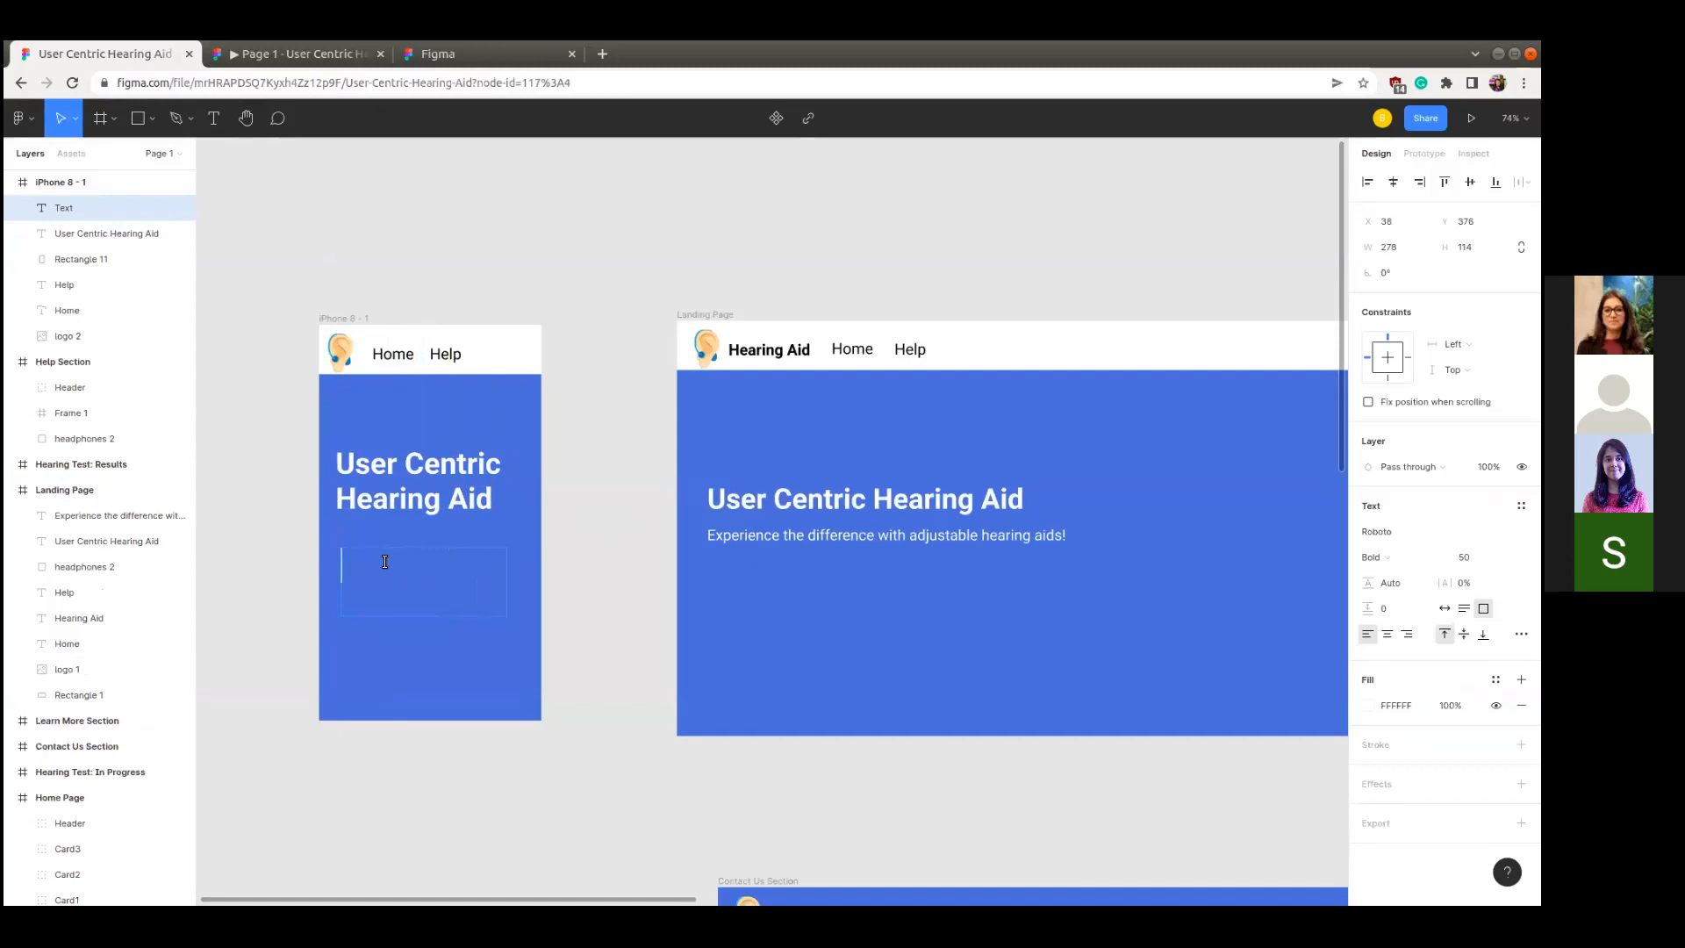
{"action": "key", "text": "ctrl+b"}
{"action": "left_click", "coordinate": [1462, 557]}
{"action": "type", "text": "28"}
{"action": "key", "text": "Return"}
{"action": "type", "text": "Experience the difference with adjustable hearing aids!"}
{"action": "key", "text": "Escape"}
{"action": "left_click_drag", "start_coordinate": [448, 593], "coordinate": [439, 574]}
{"action": "left_click", "coordinate": [590, 682]}
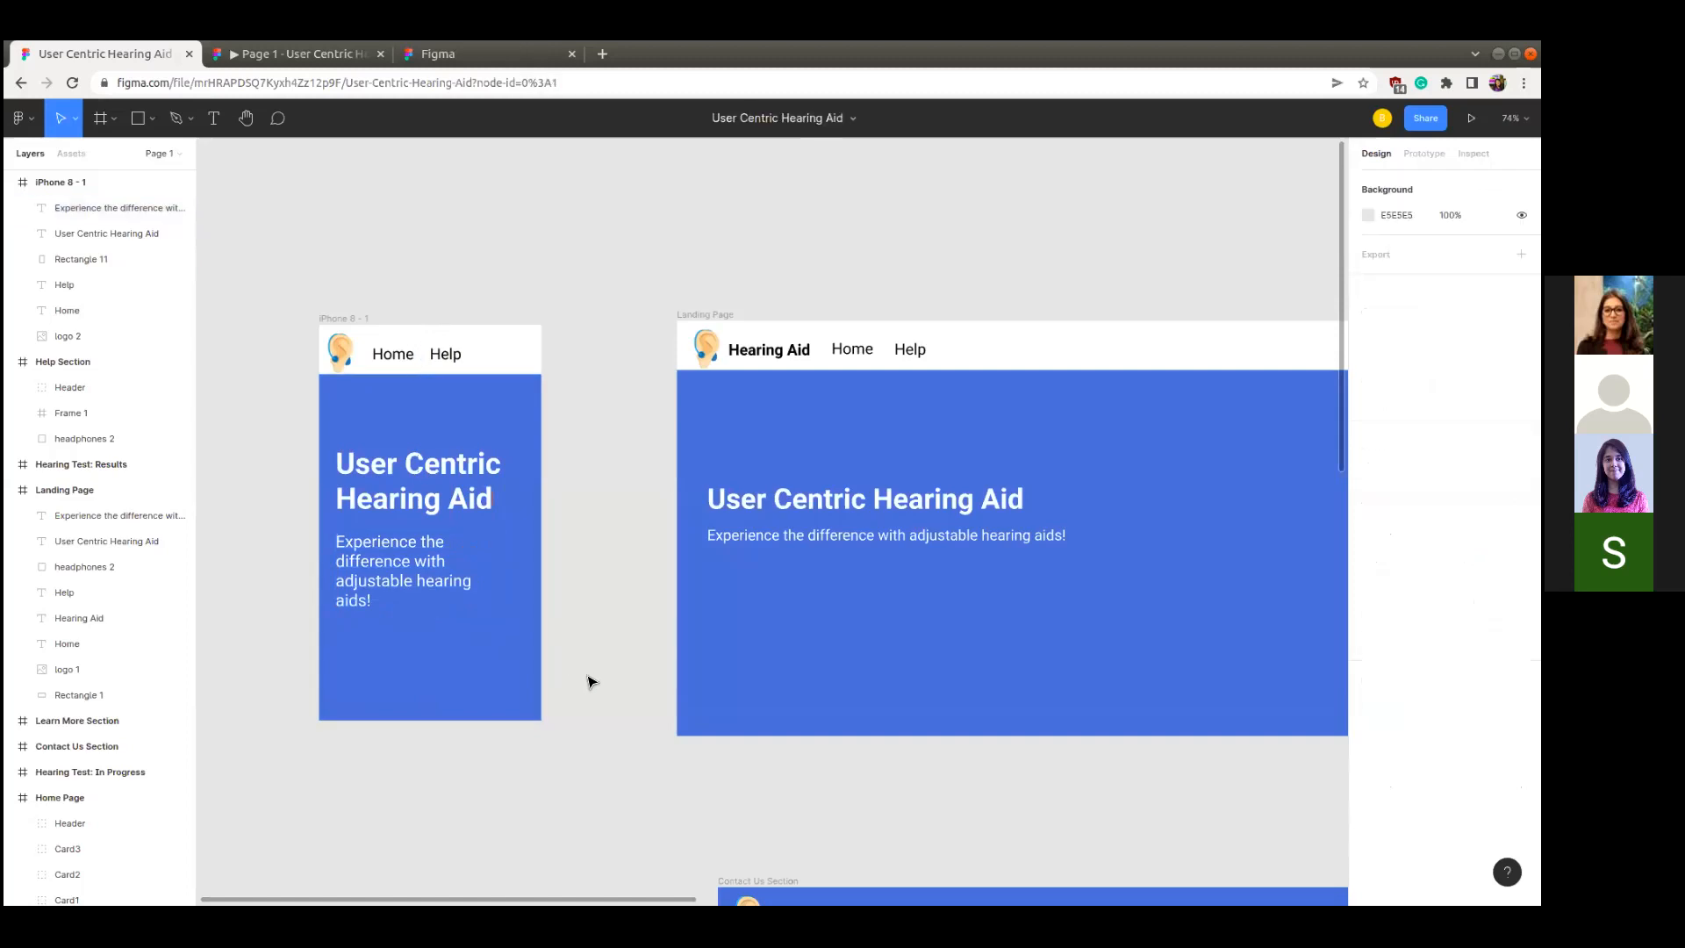
- Select the "Home" text in the iPhone 8 frame's header
{"action": "scroll", "coordinate": [589, 682], "scroll_direction": "down", "scroll_amount": 3}
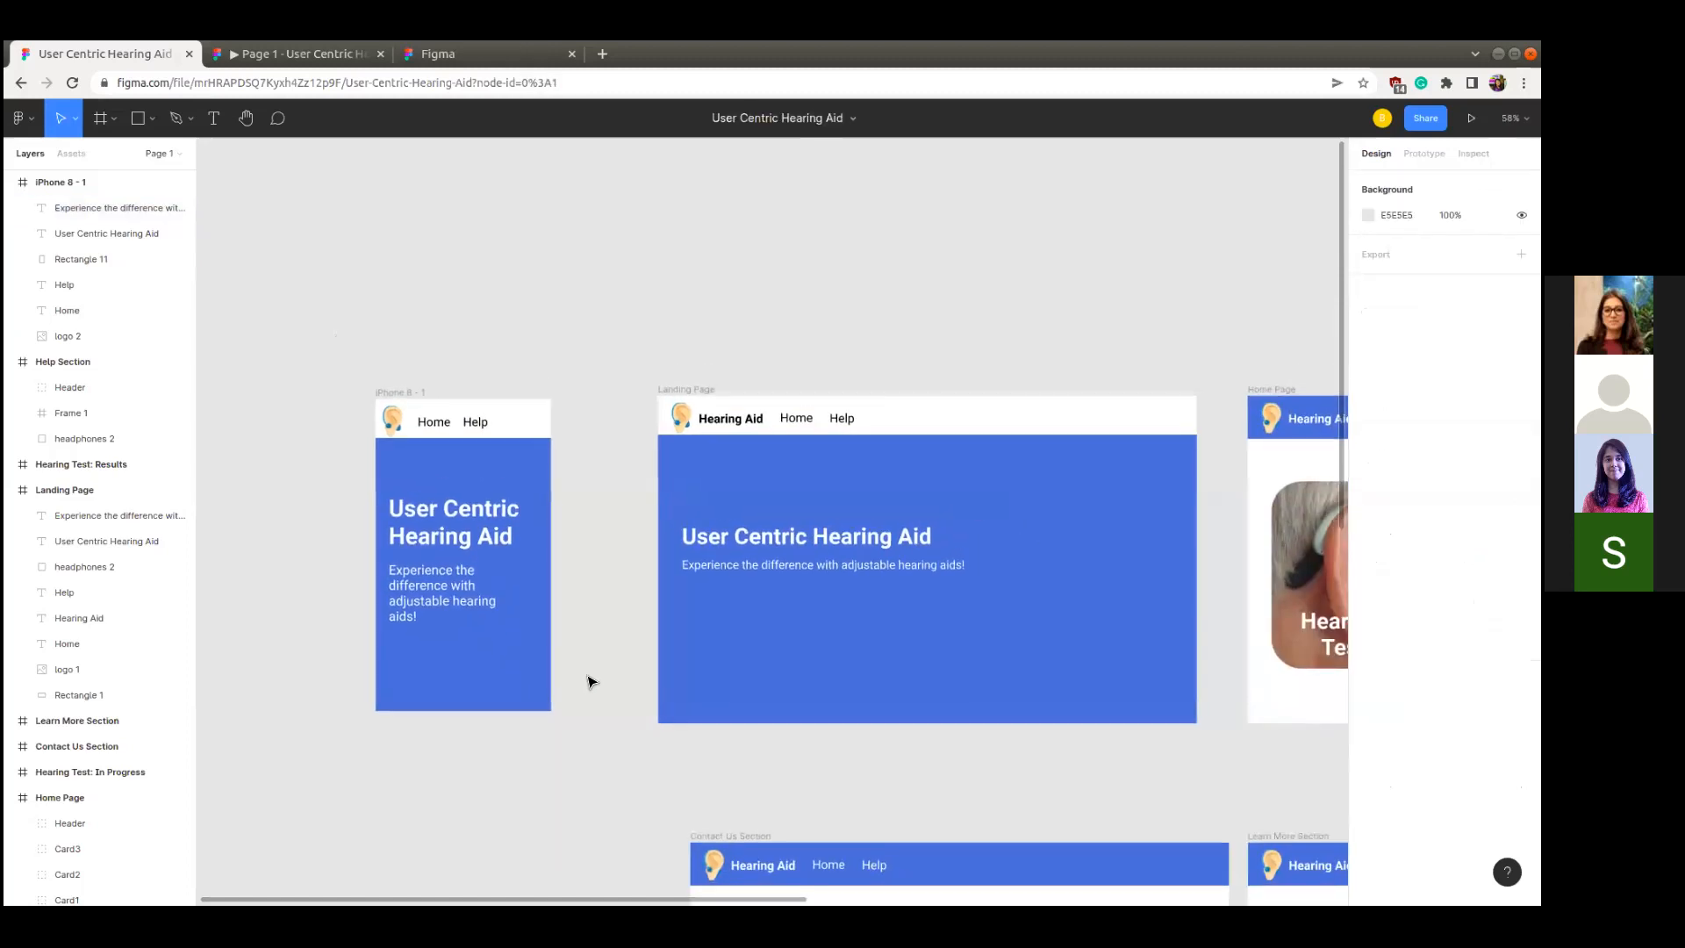
{"action": "left_click", "coordinate": [590, 682]}
{"action": "left_click", "coordinate": [431, 422]}
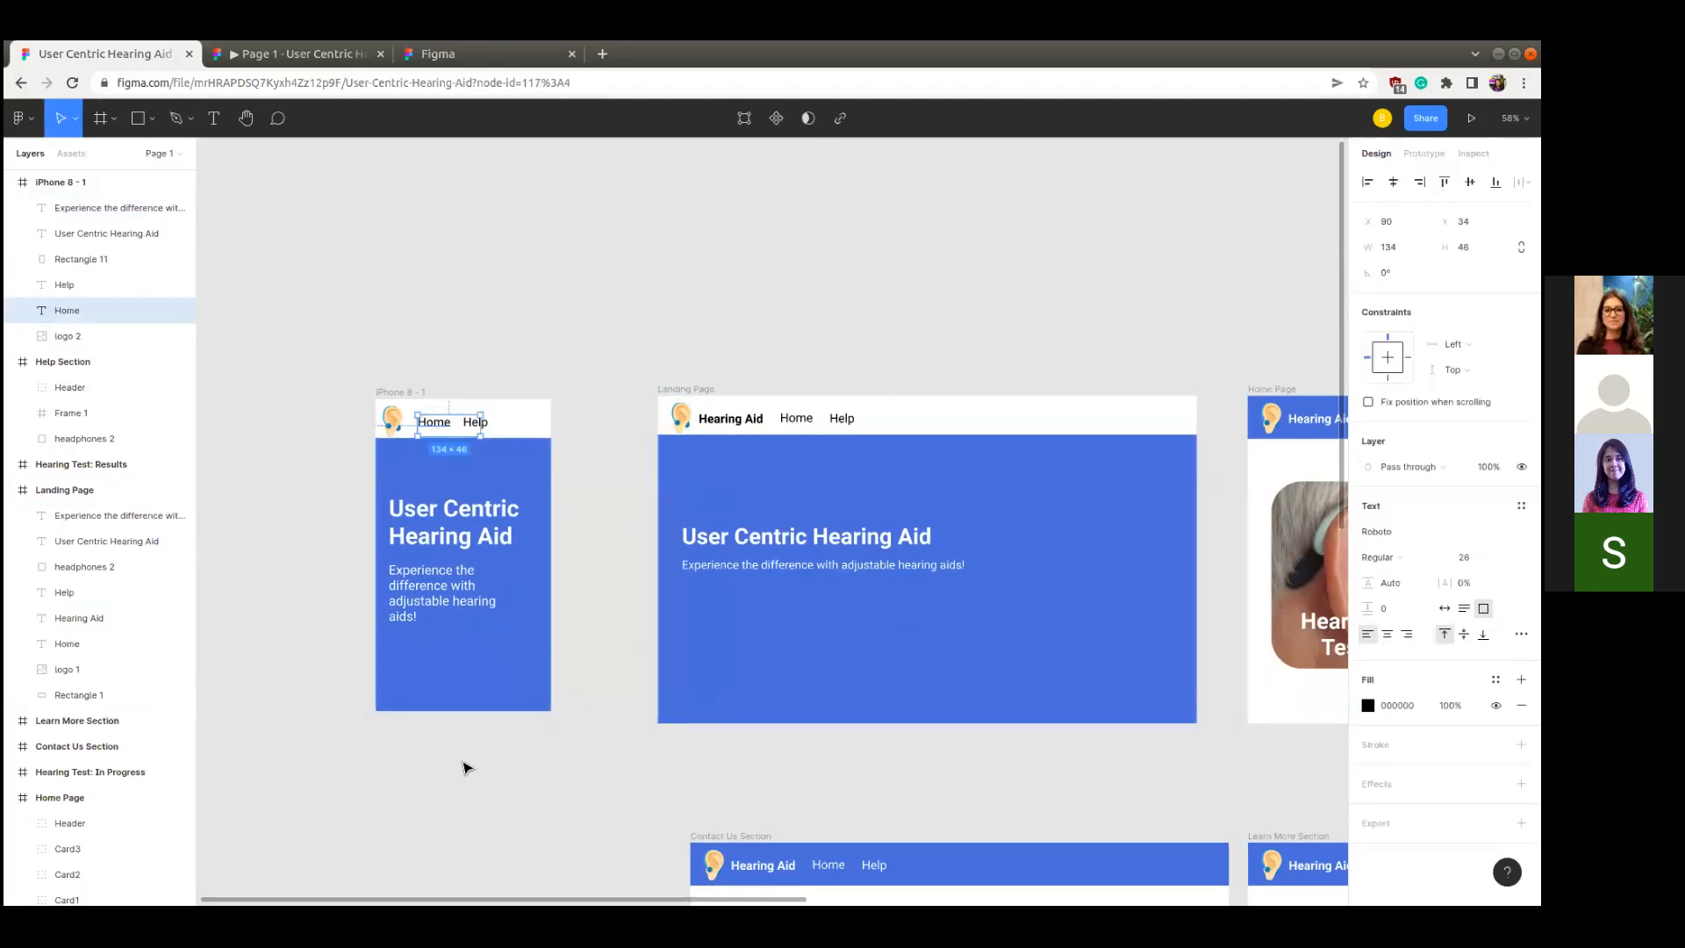
- Switch to the prototype preview and walk through the Hearing Test flow from the landing page to the audiogram page
{"action": "left_click", "coordinate": [538, 749]}
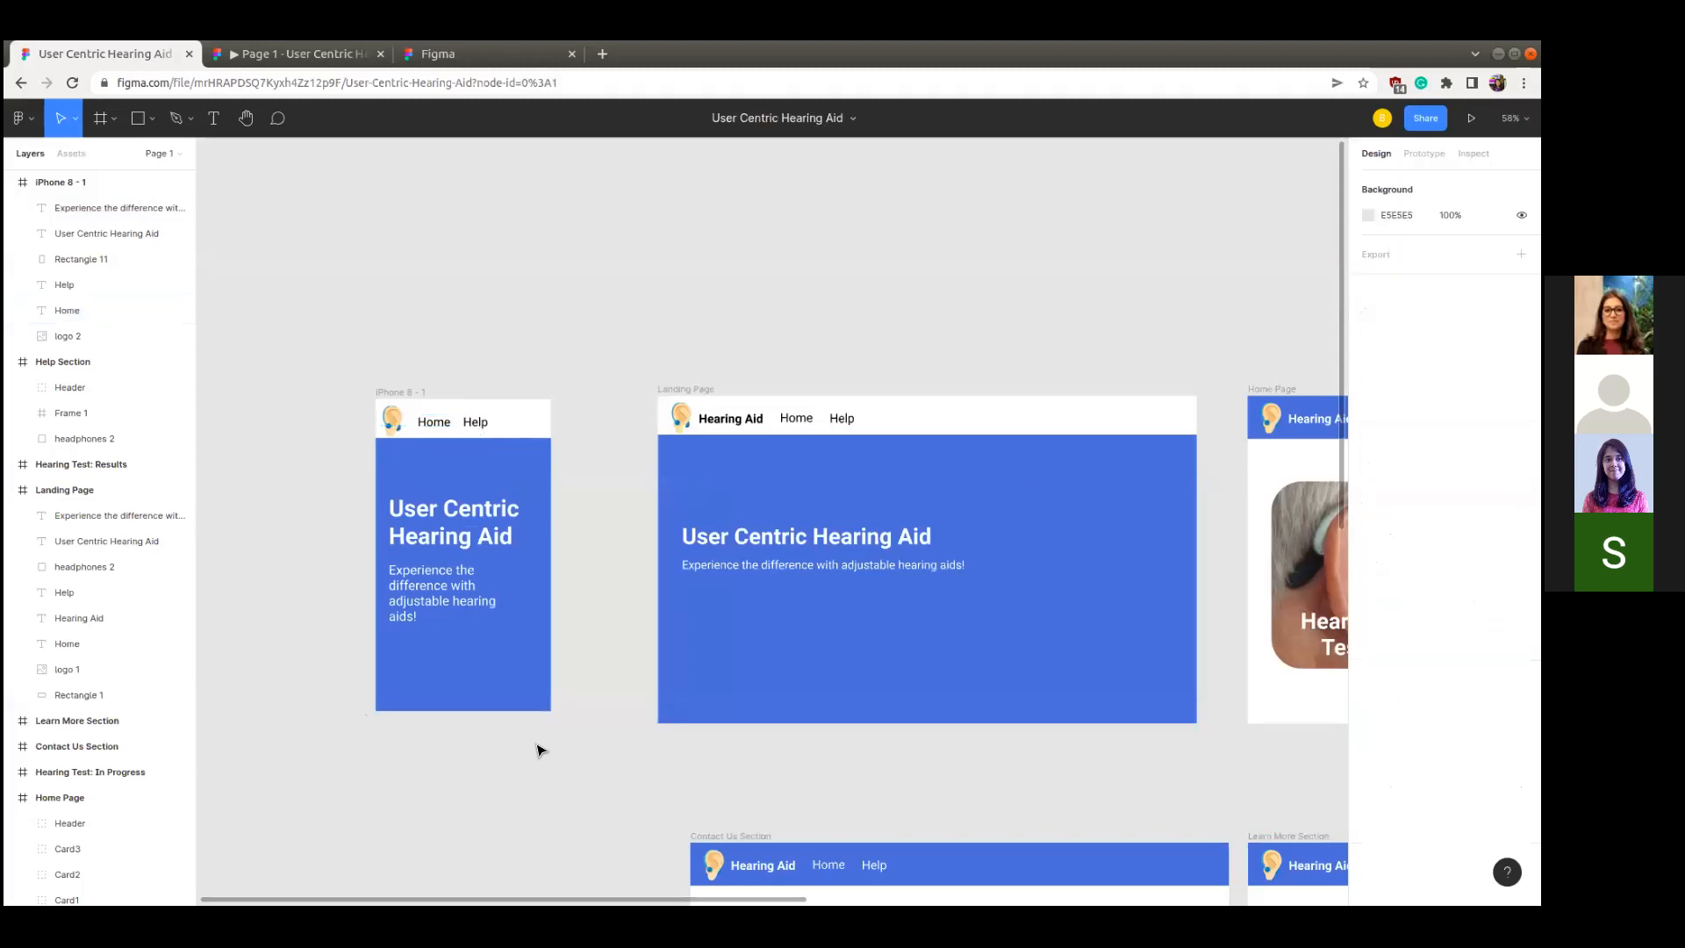
{"action": "left_click", "coordinate": [335, 55]}
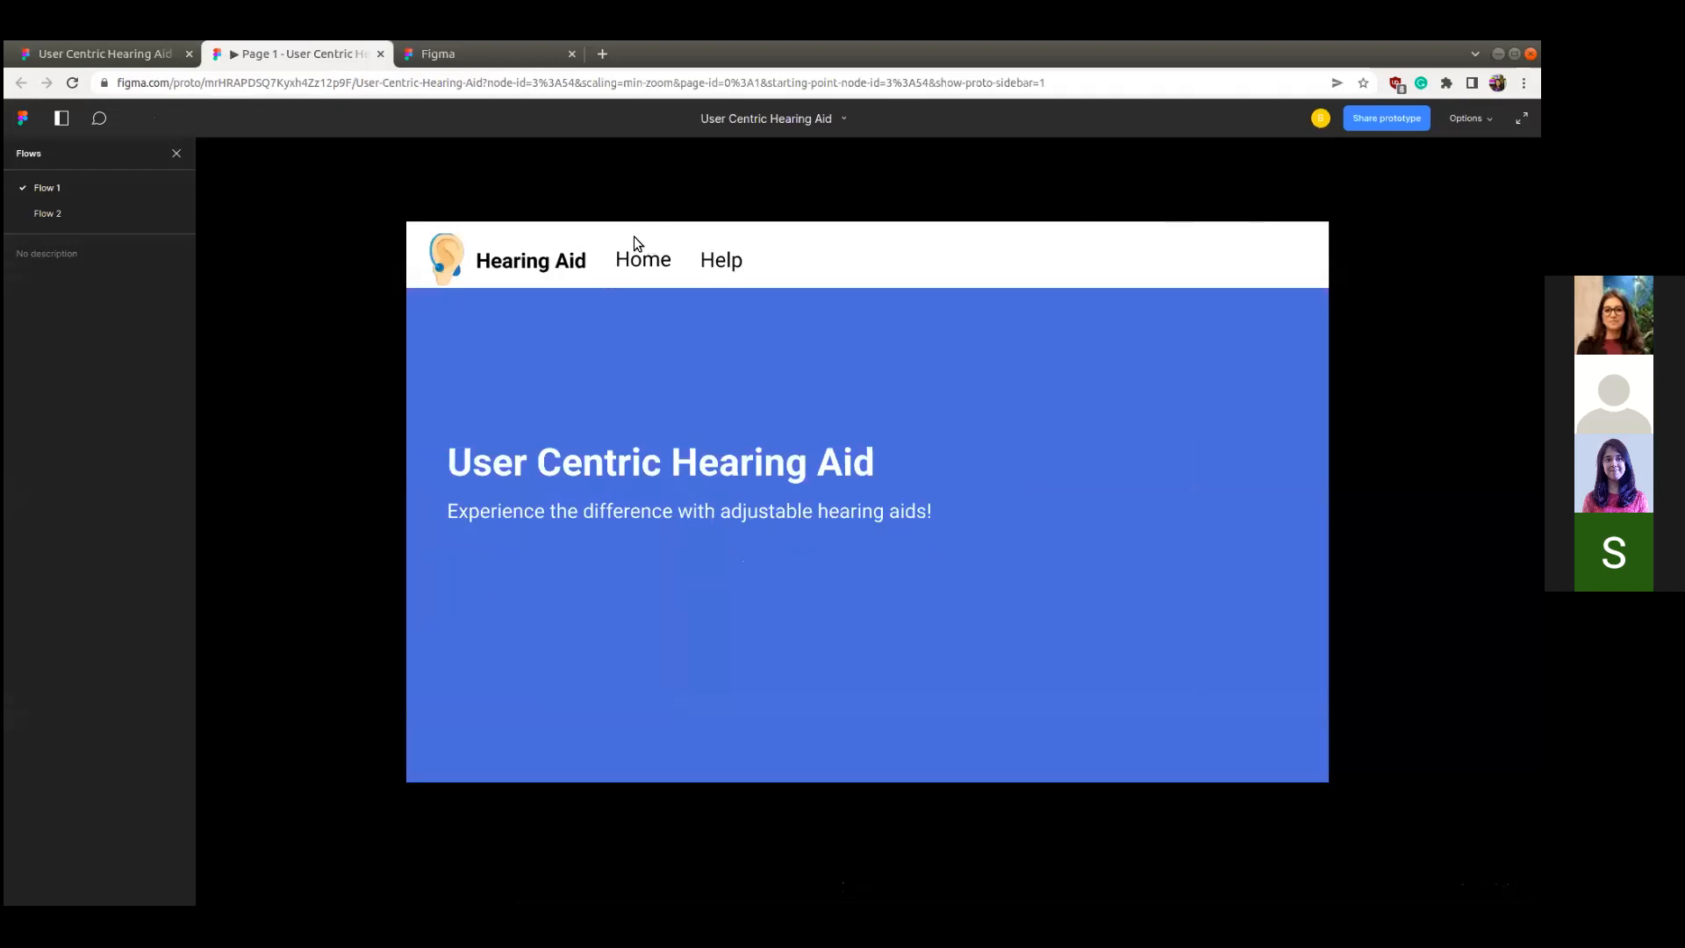
{"action": "left_click", "coordinate": [802, 450]}
{"action": "left_click", "coordinate": [652, 265]}
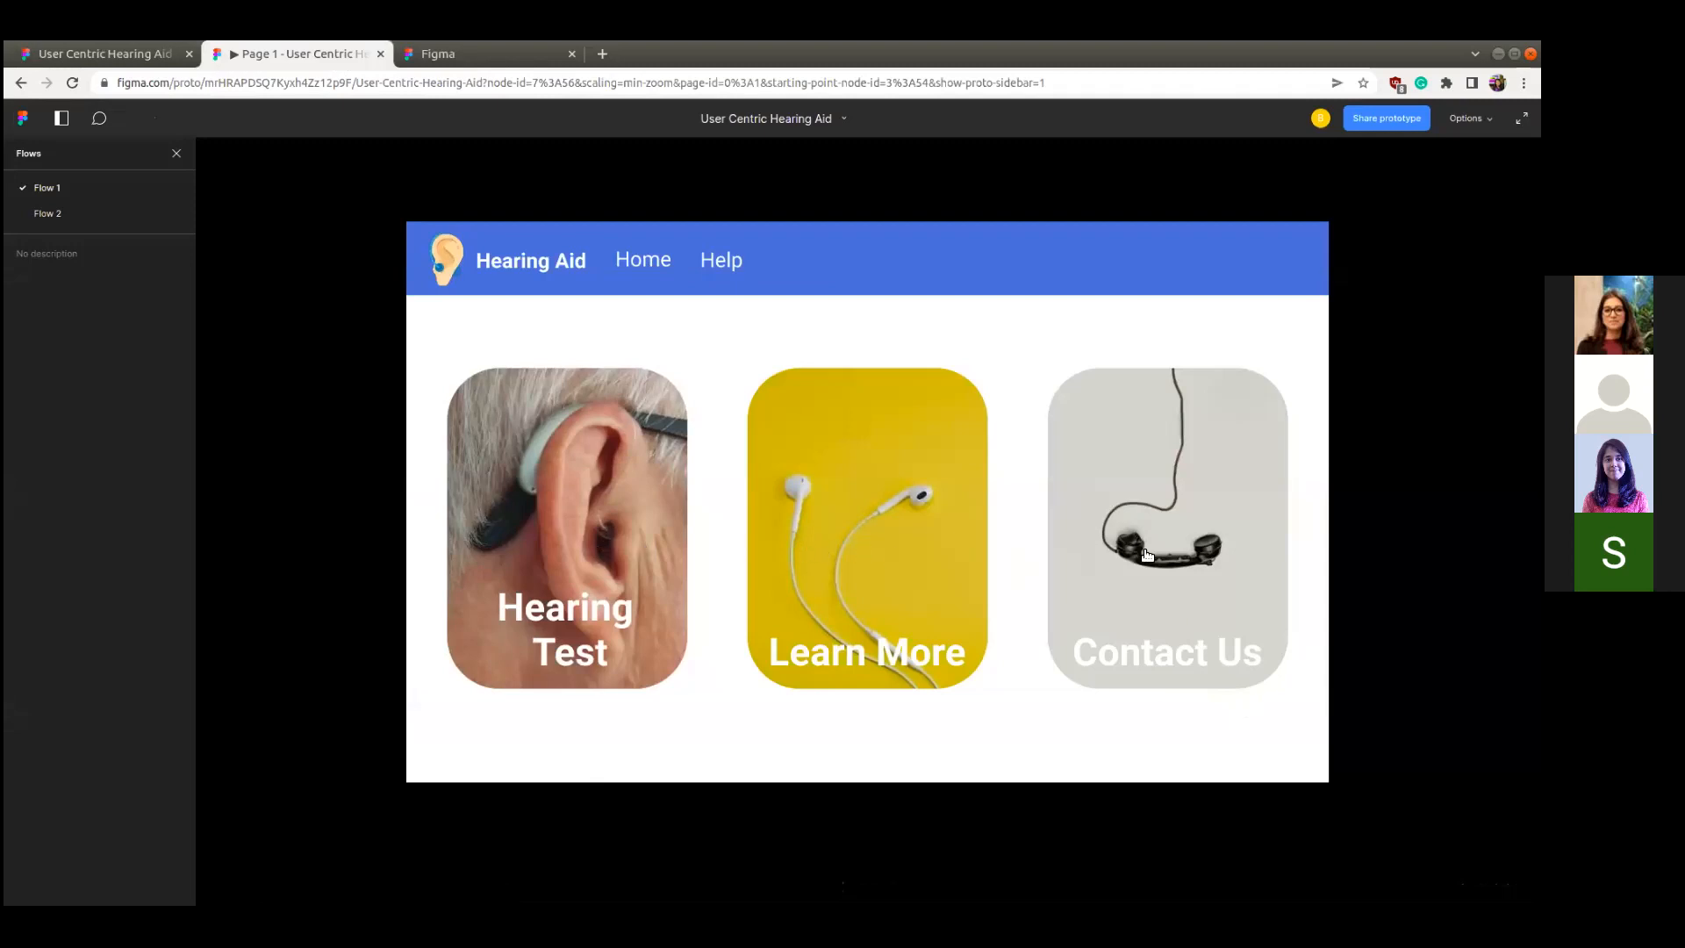
{"action": "left_click", "coordinate": [553, 523]}
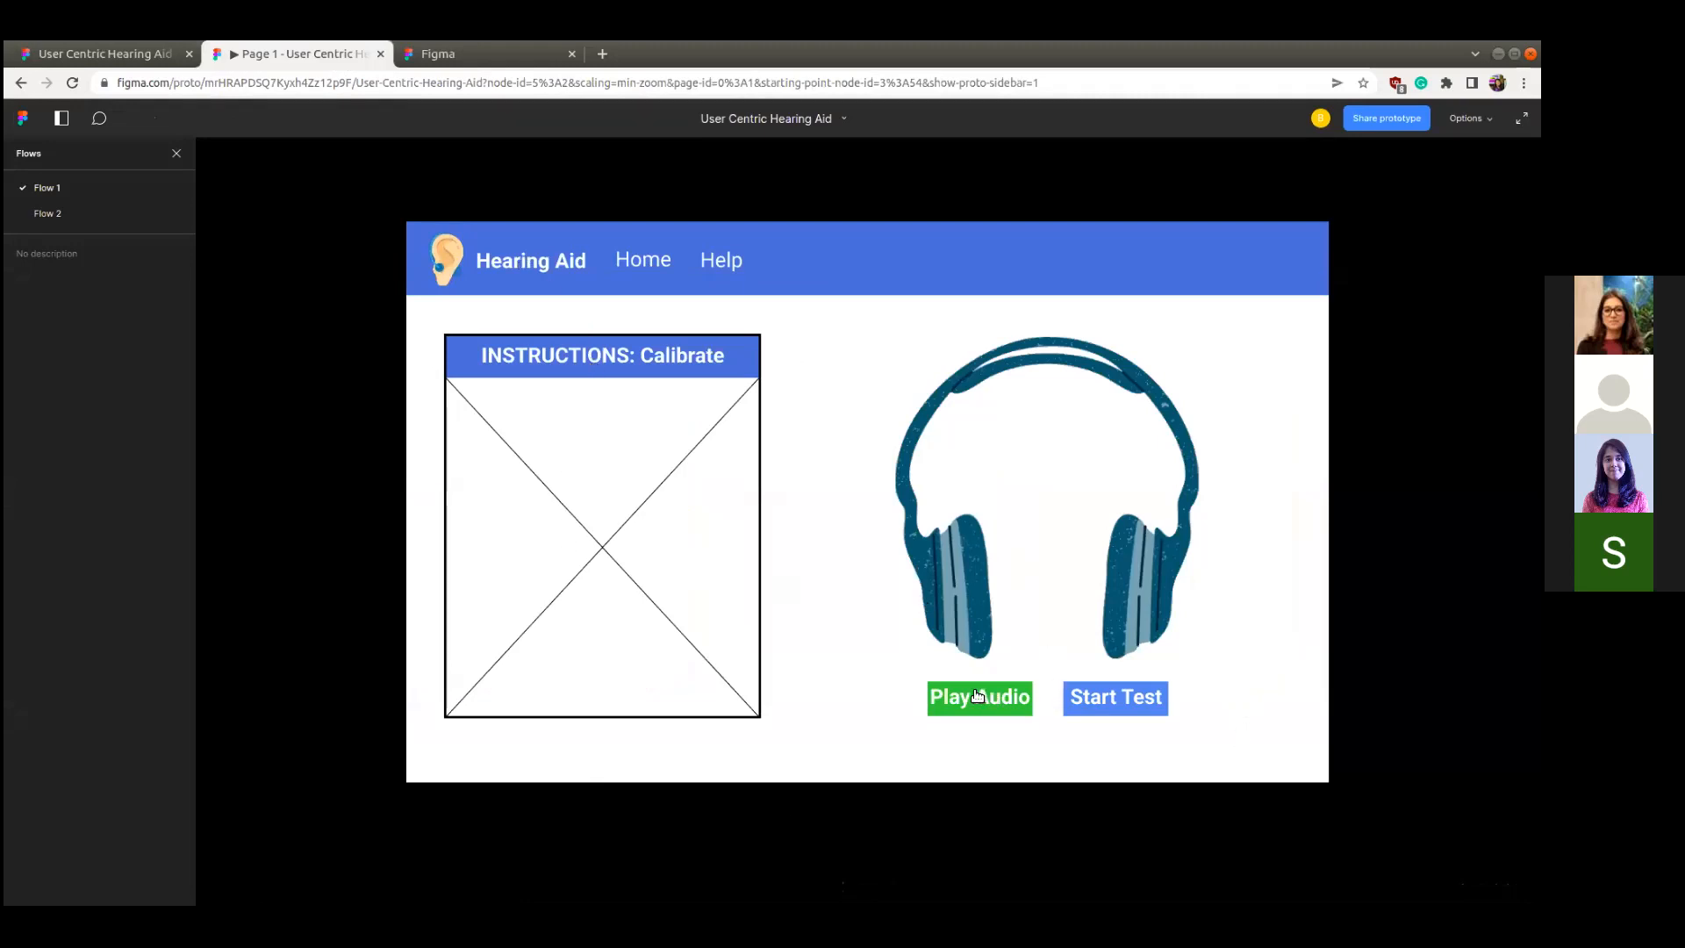
{"action": "left_click", "coordinate": [1088, 699]}
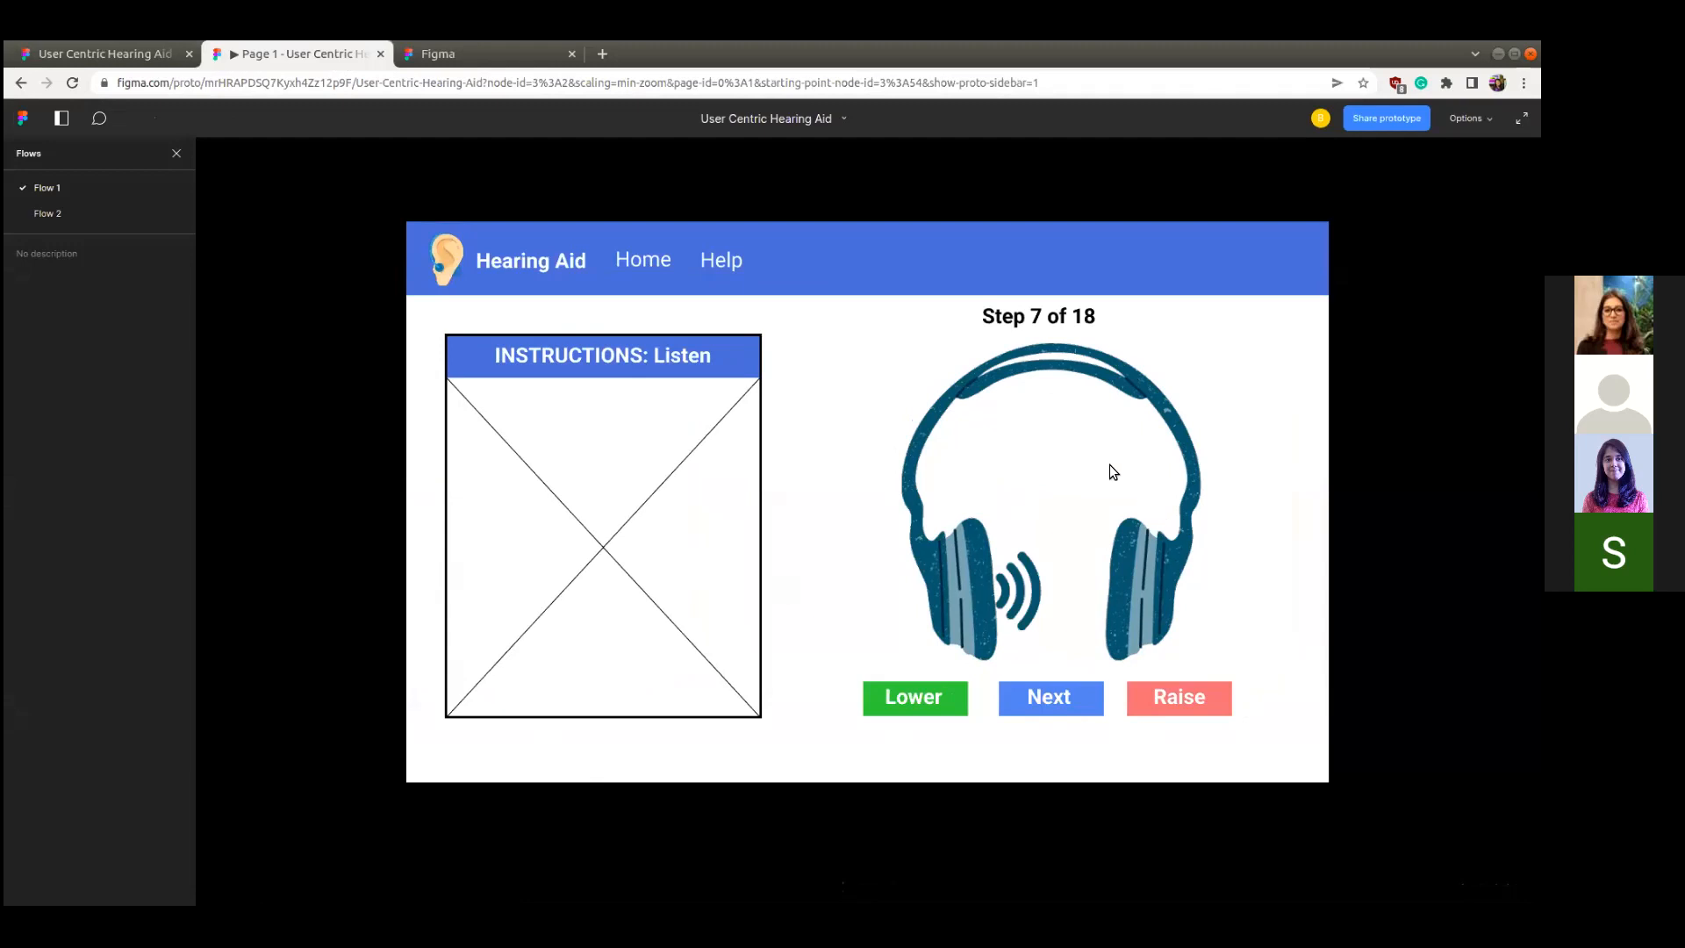
{"action": "left_click", "coordinate": [1068, 696]}
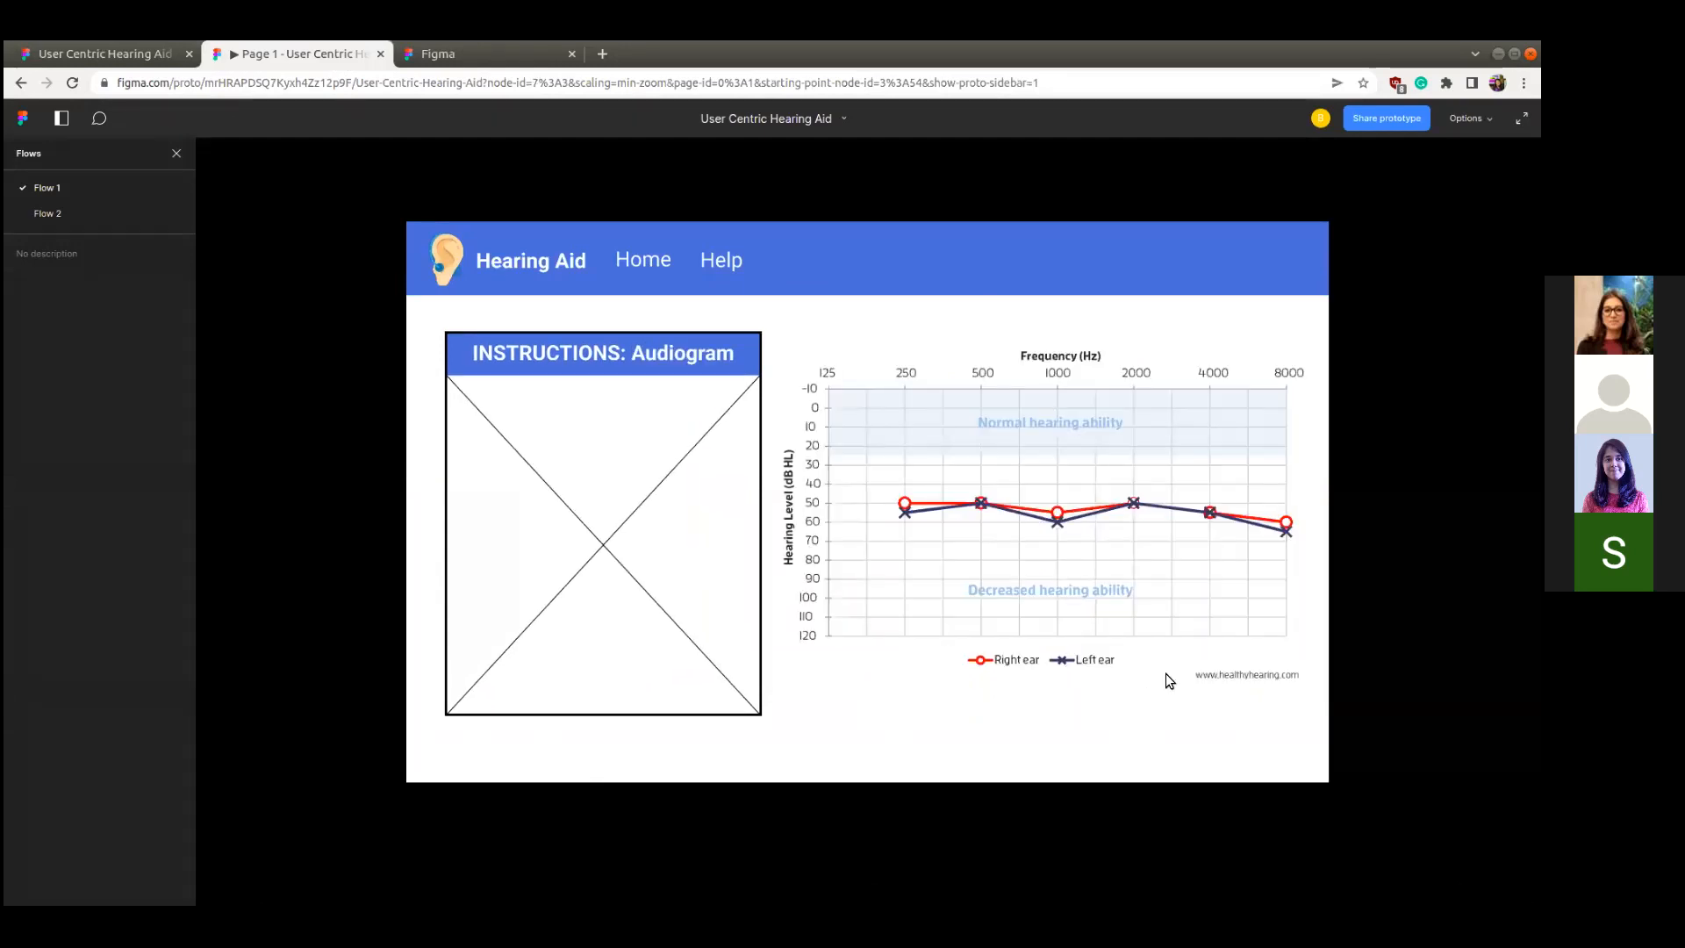
- Look through the prototype's Help page from top to bottom and open the Learn More page from Home
{"action": "left_click", "coordinate": [723, 261]}
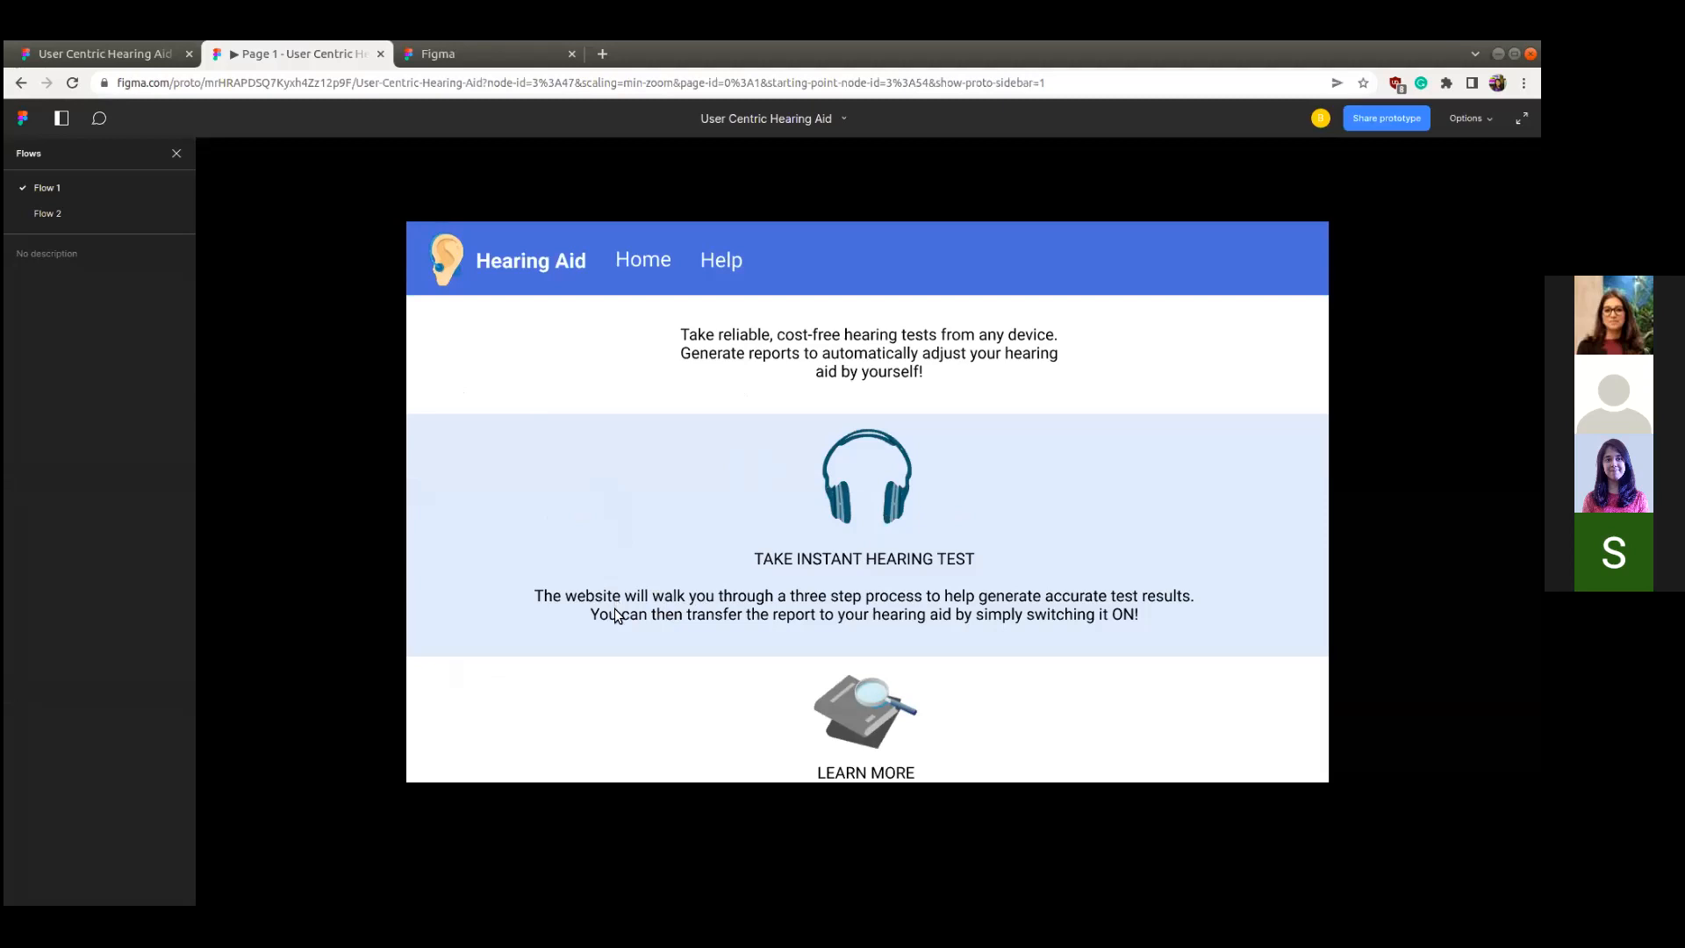
{"action": "scroll", "coordinate": [582, 609], "scroll_direction": "down", "scroll_amount": 3}
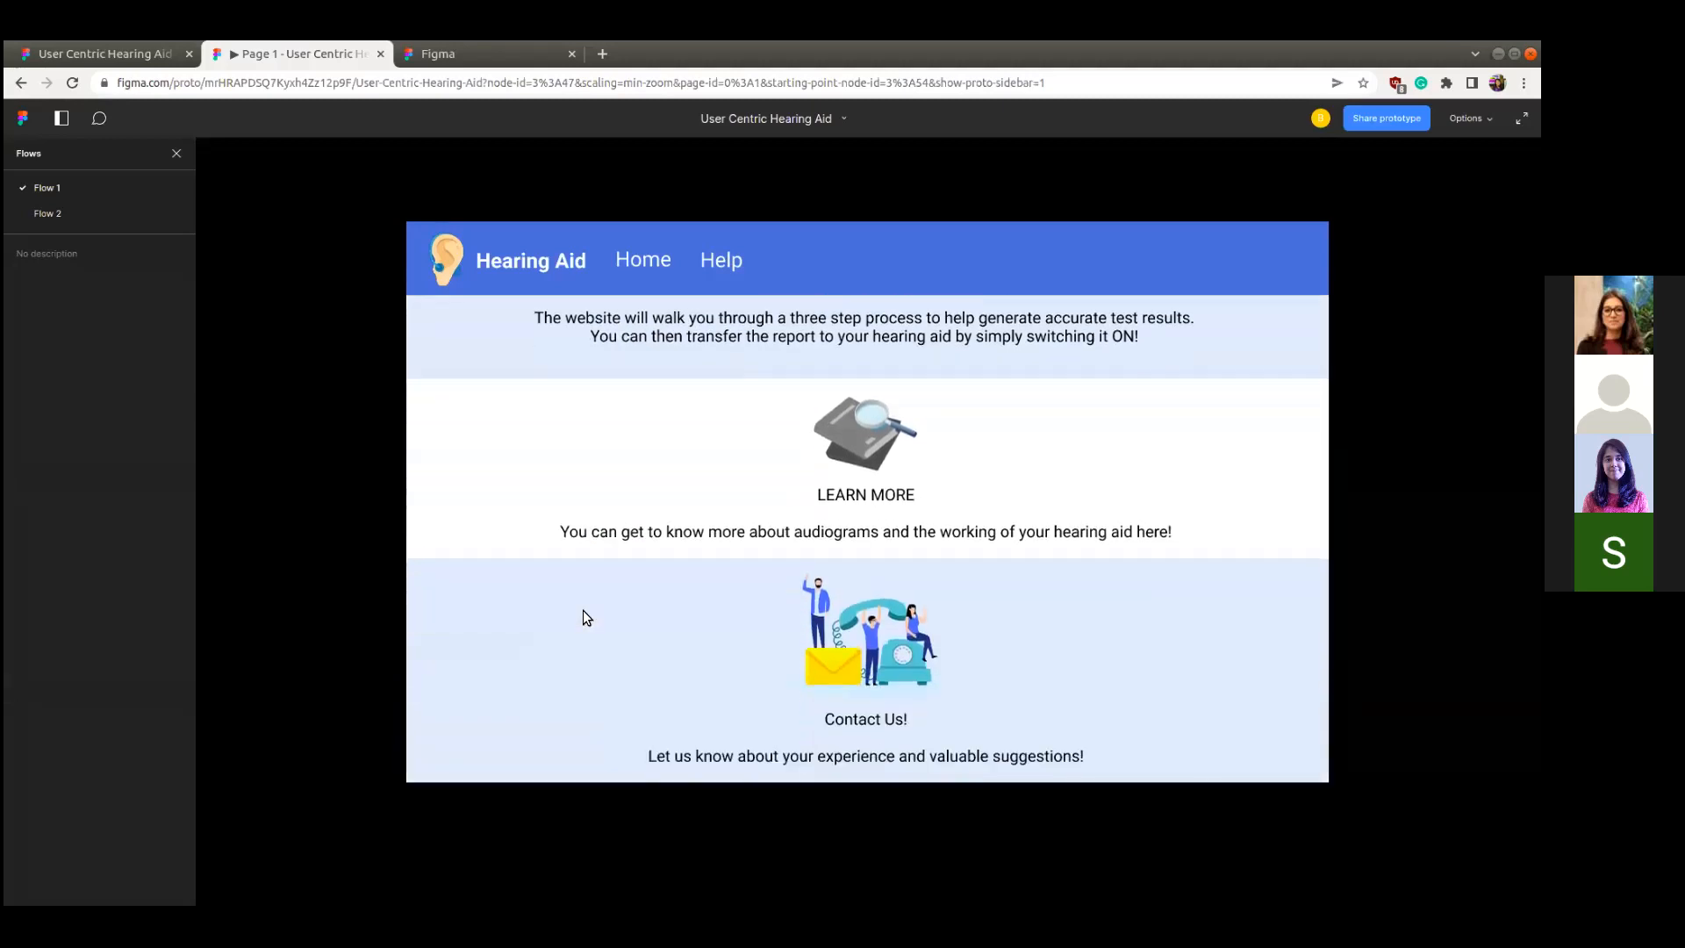
{"action": "scroll", "coordinate": [582, 609], "scroll_direction": "up", "scroll_amount": 3}
{"action": "scroll", "coordinate": [583, 609], "scroll_direction": "down", "scroll_amount": 3}
{"action": "scroll", "coordinate": [583, 609], "scroll_direction": "up", "scroll_amount": 1}
{"action": "scroll", "coordinate": [583, 610], "scroll_direction": "up", "scroll_amount": 2}
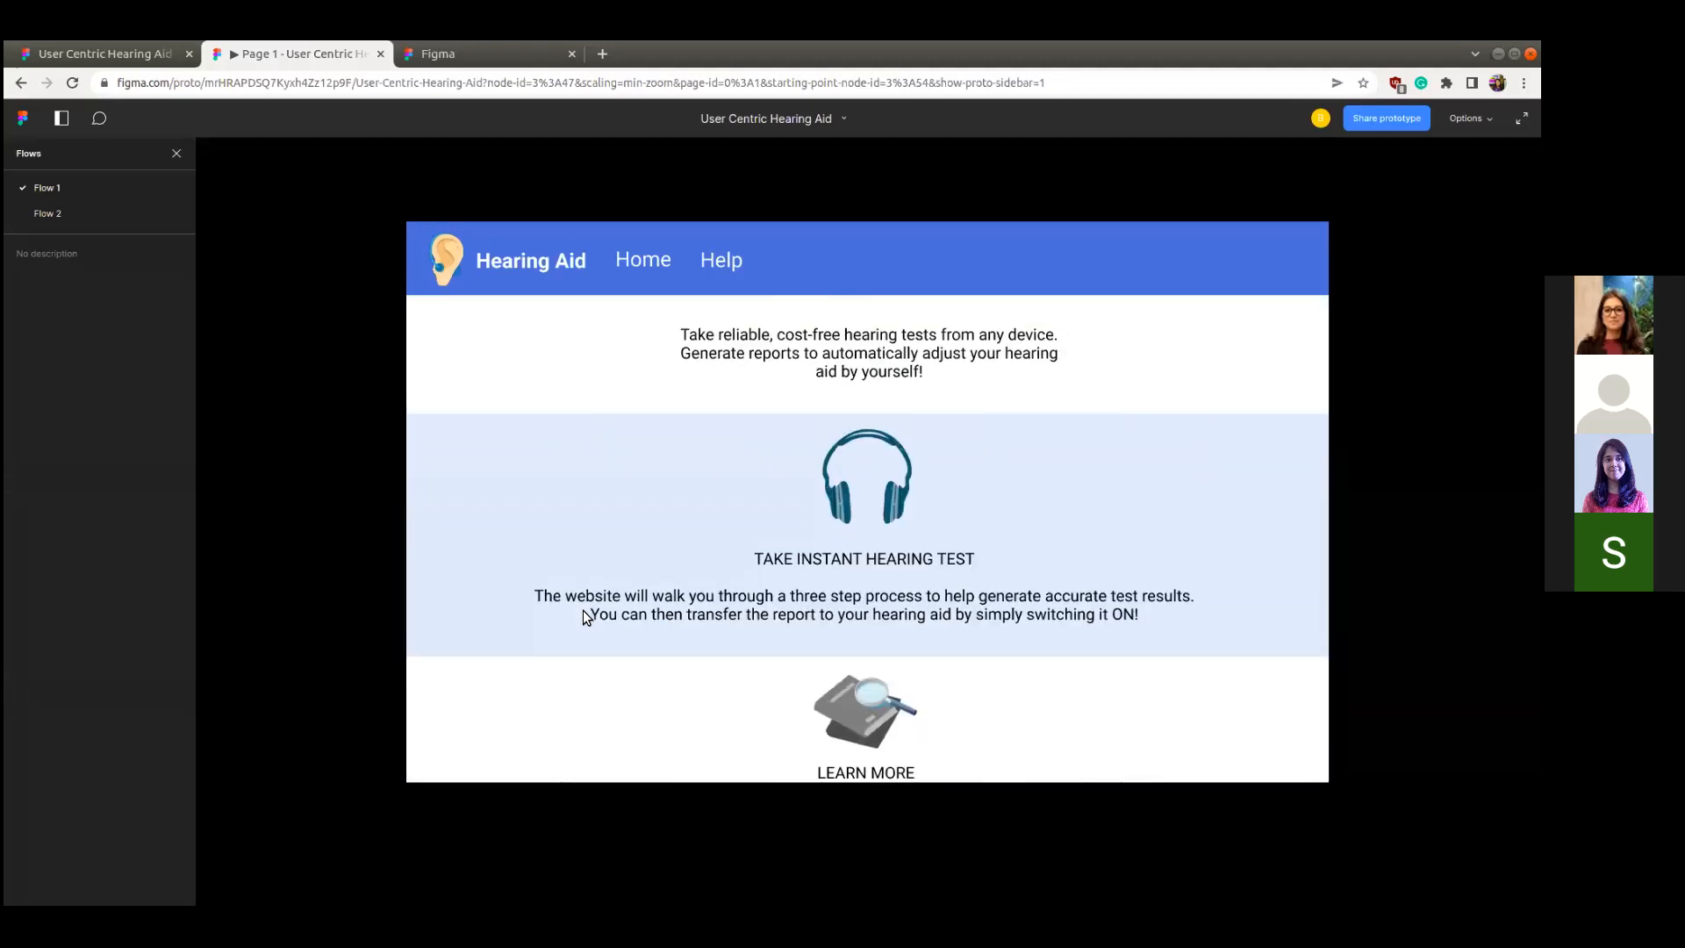
{"action": "scroll", "coordinate": [583, 614], "scroll_direction": "down", "scroll_amount": 3}
{"action": "scroll", "coordinate": [583, 614], "scroll_direction": "up", "scroll_amount": 3}
{"action": "left_click", "coordinate": [660, 263]}
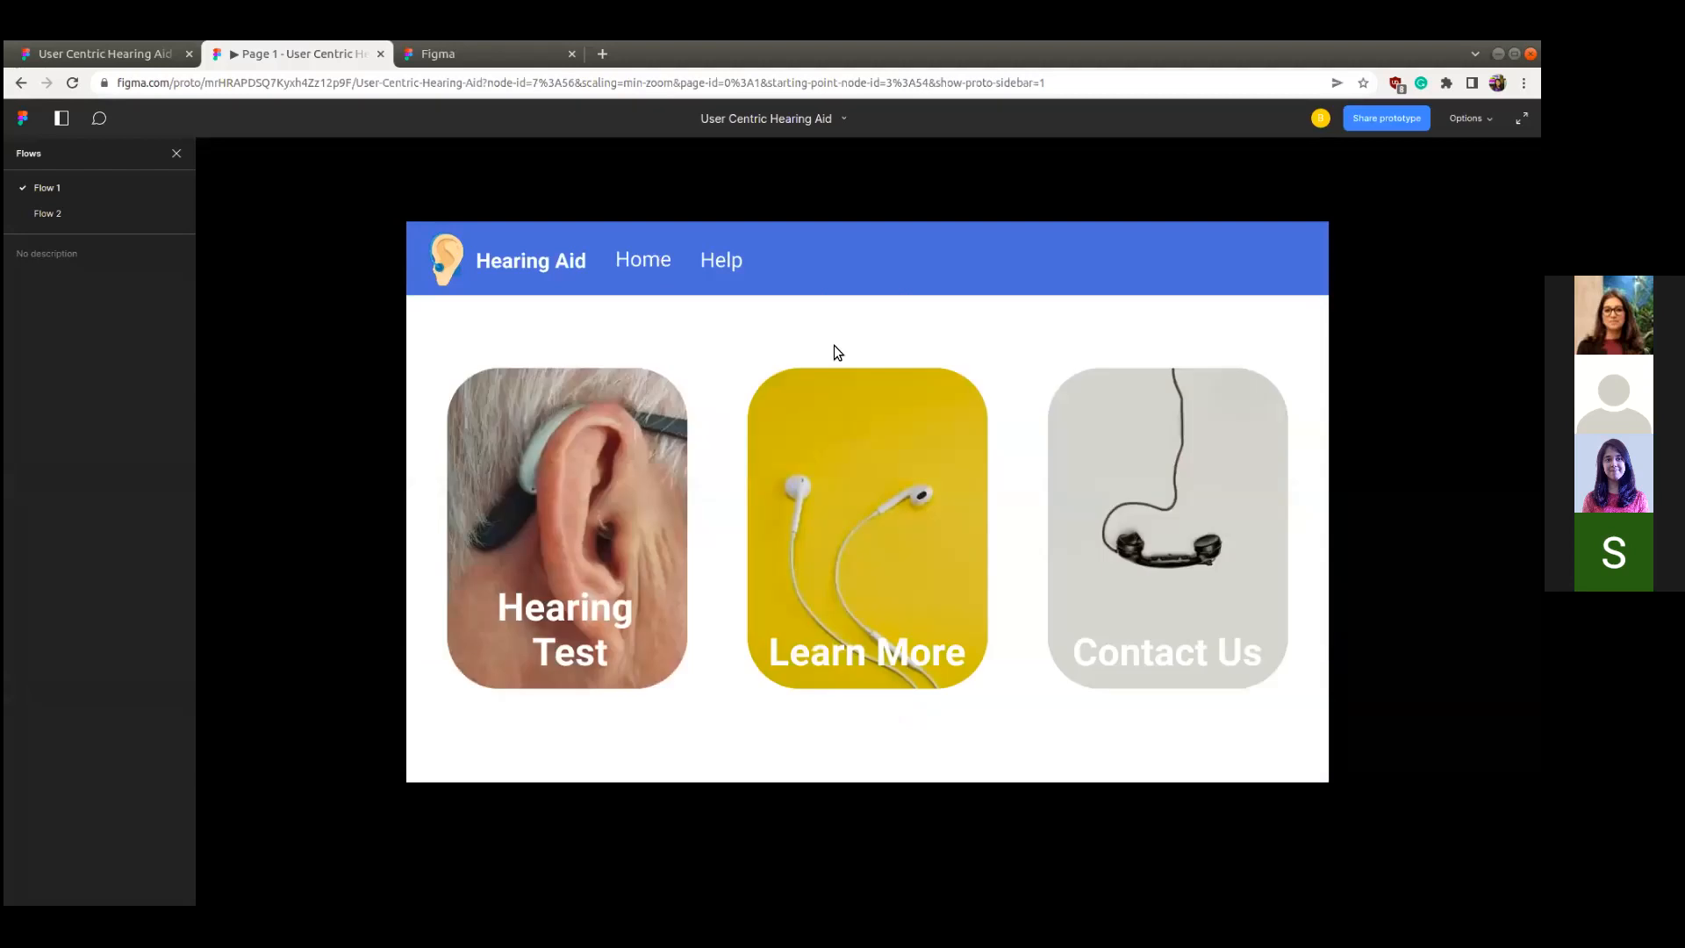
{"action": "left_click", "coordinate": [920, 451]}
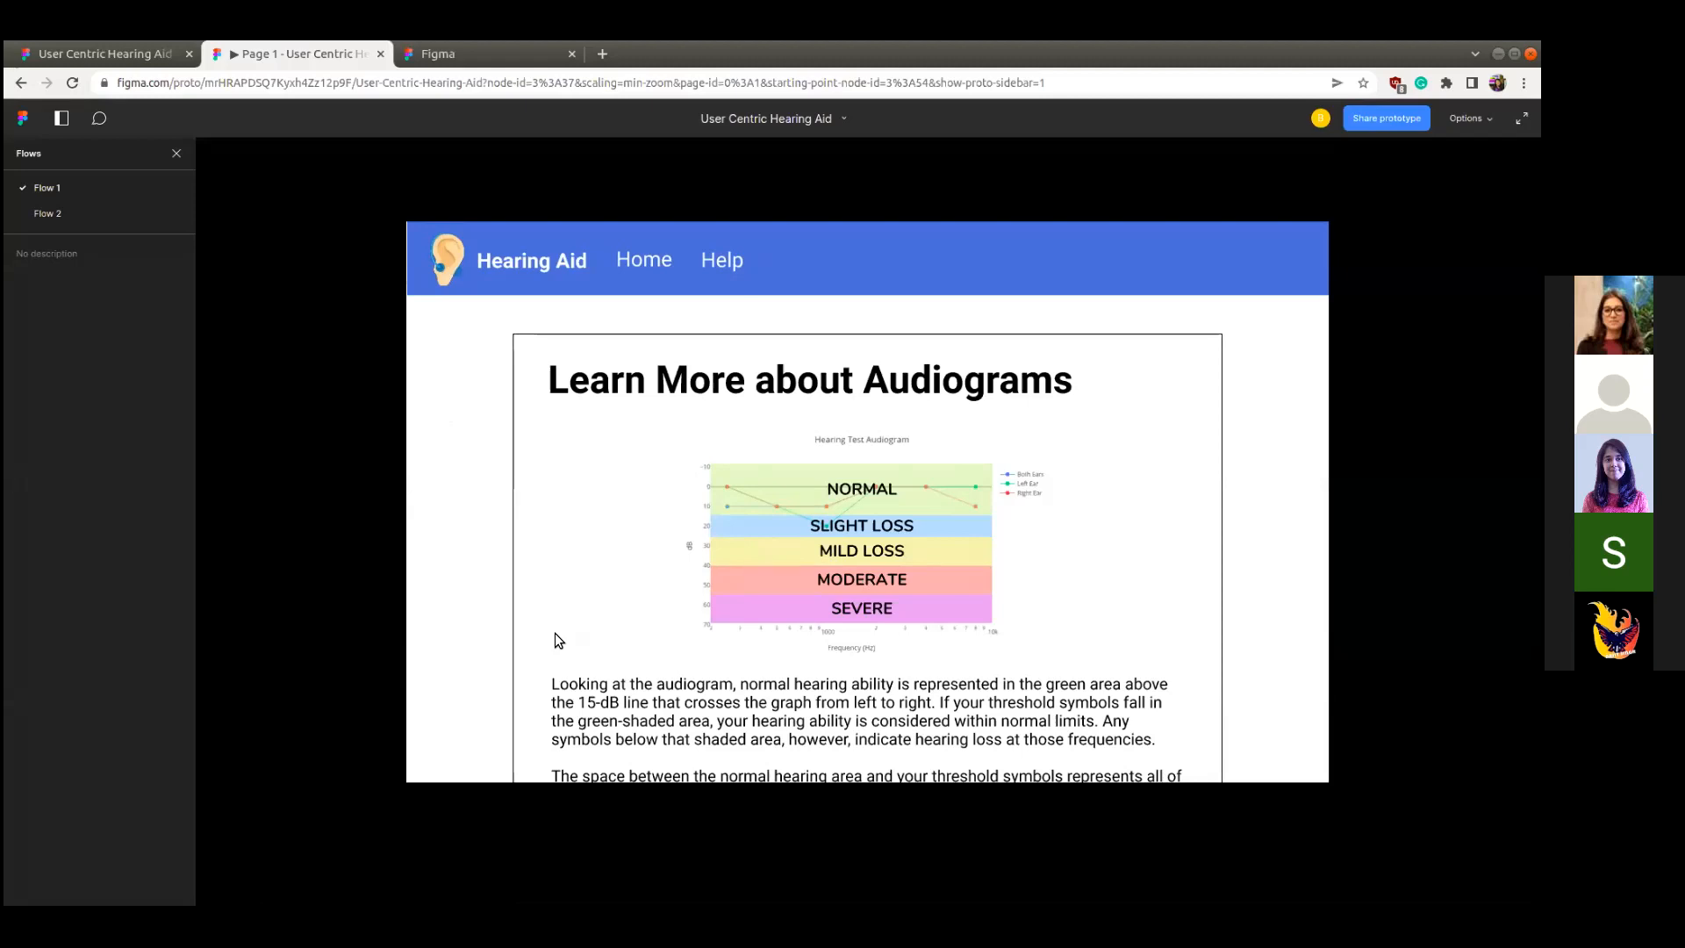
- Return to the design file and place a 320 × 568 iPhone SE frame to the left of the iPhone 8 frame
{"action": "left_click", "coordinate": [60, 44]}
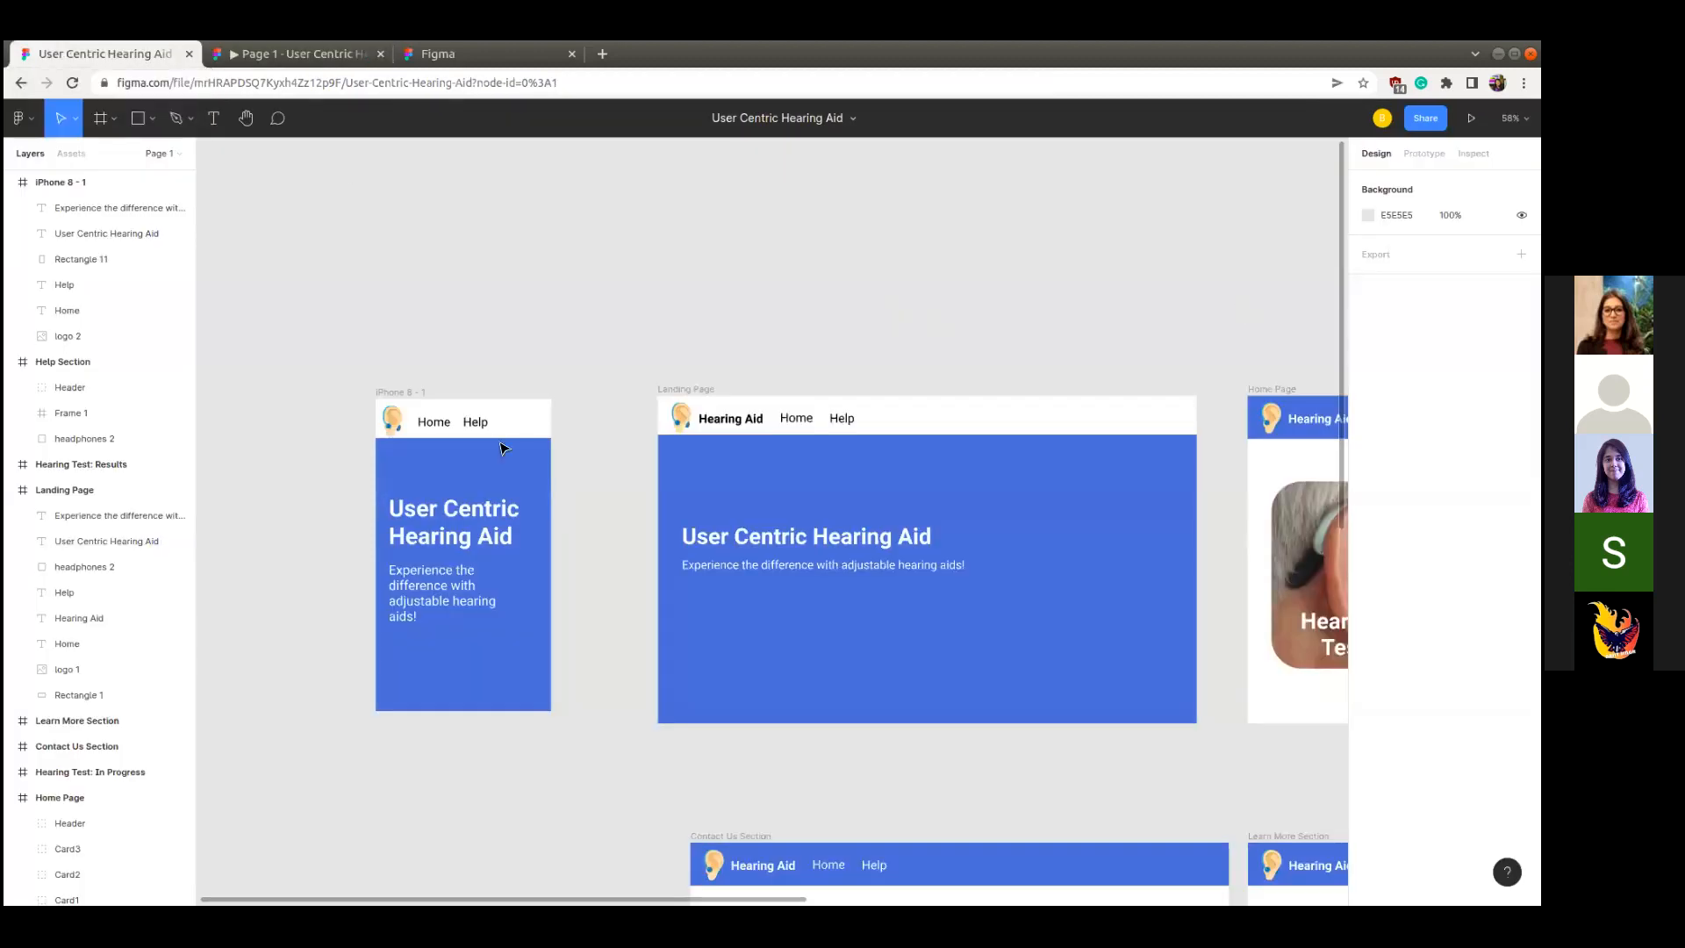
{"action": "left_click", "coordinate": [103, 123]}
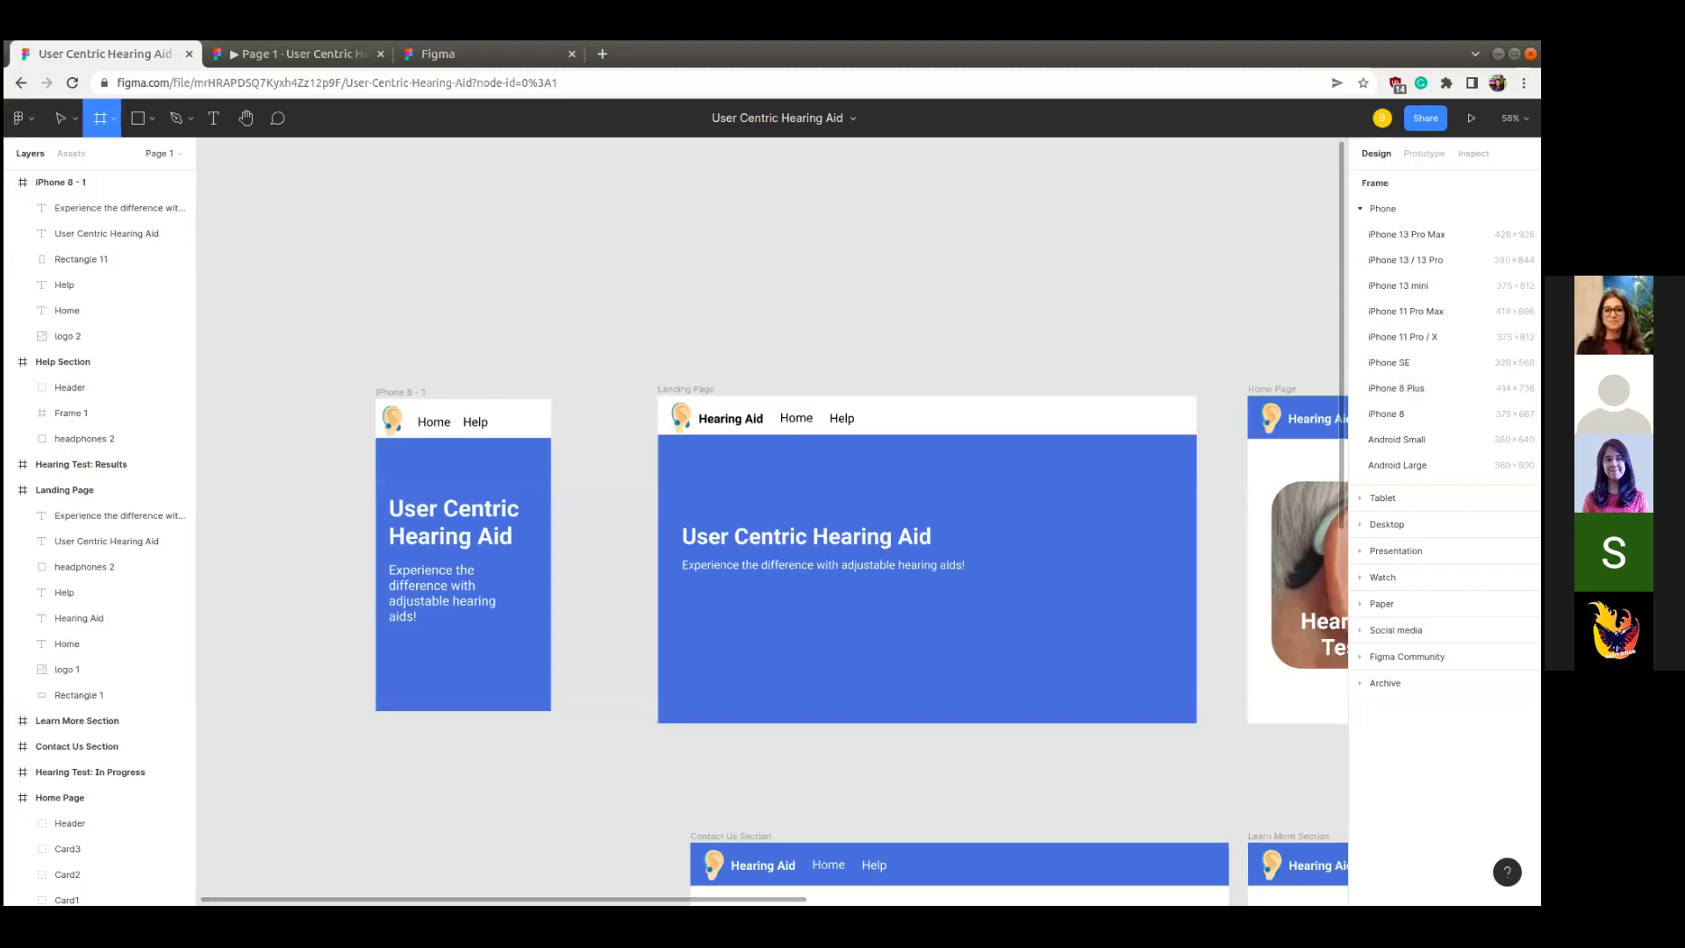
{"action": "key", "text": "alt+Tab"}
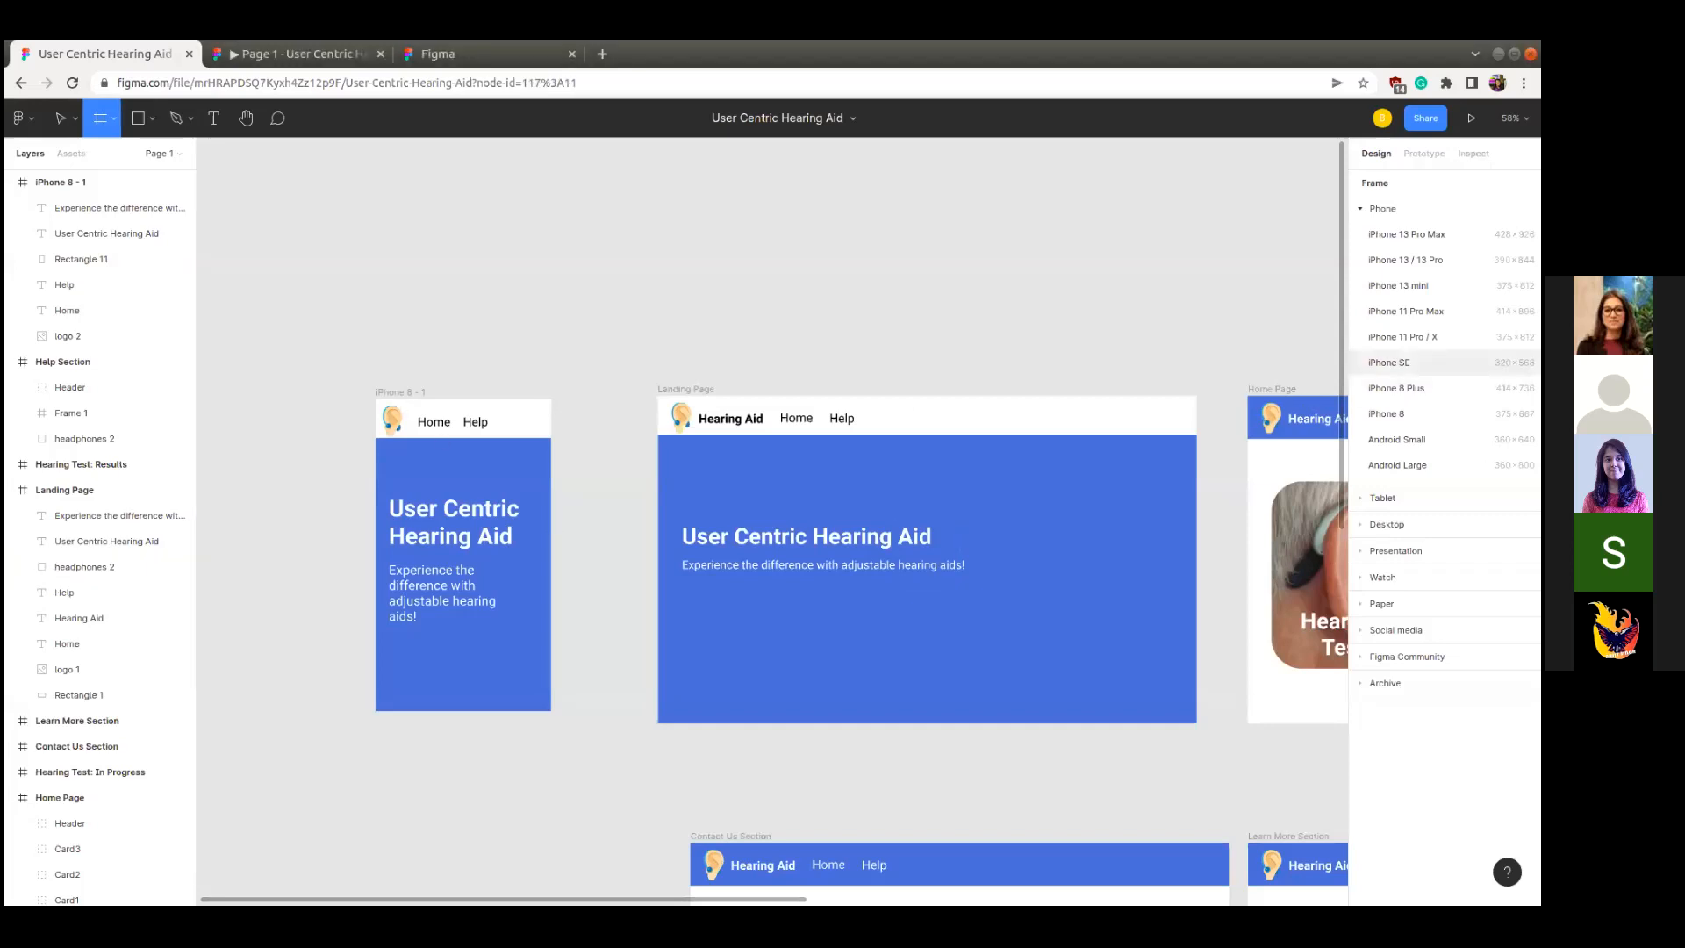
{"action": "left_click", "coordinate": [1389, 363]}
{"action": "left_click_drag", "start_coordinate": [1267, 542], "coordinate": [239, 565]}
{"action": "scroll", "coordinate": [365, 883], "scroll_direction": "left", "scroll_amount": 3}
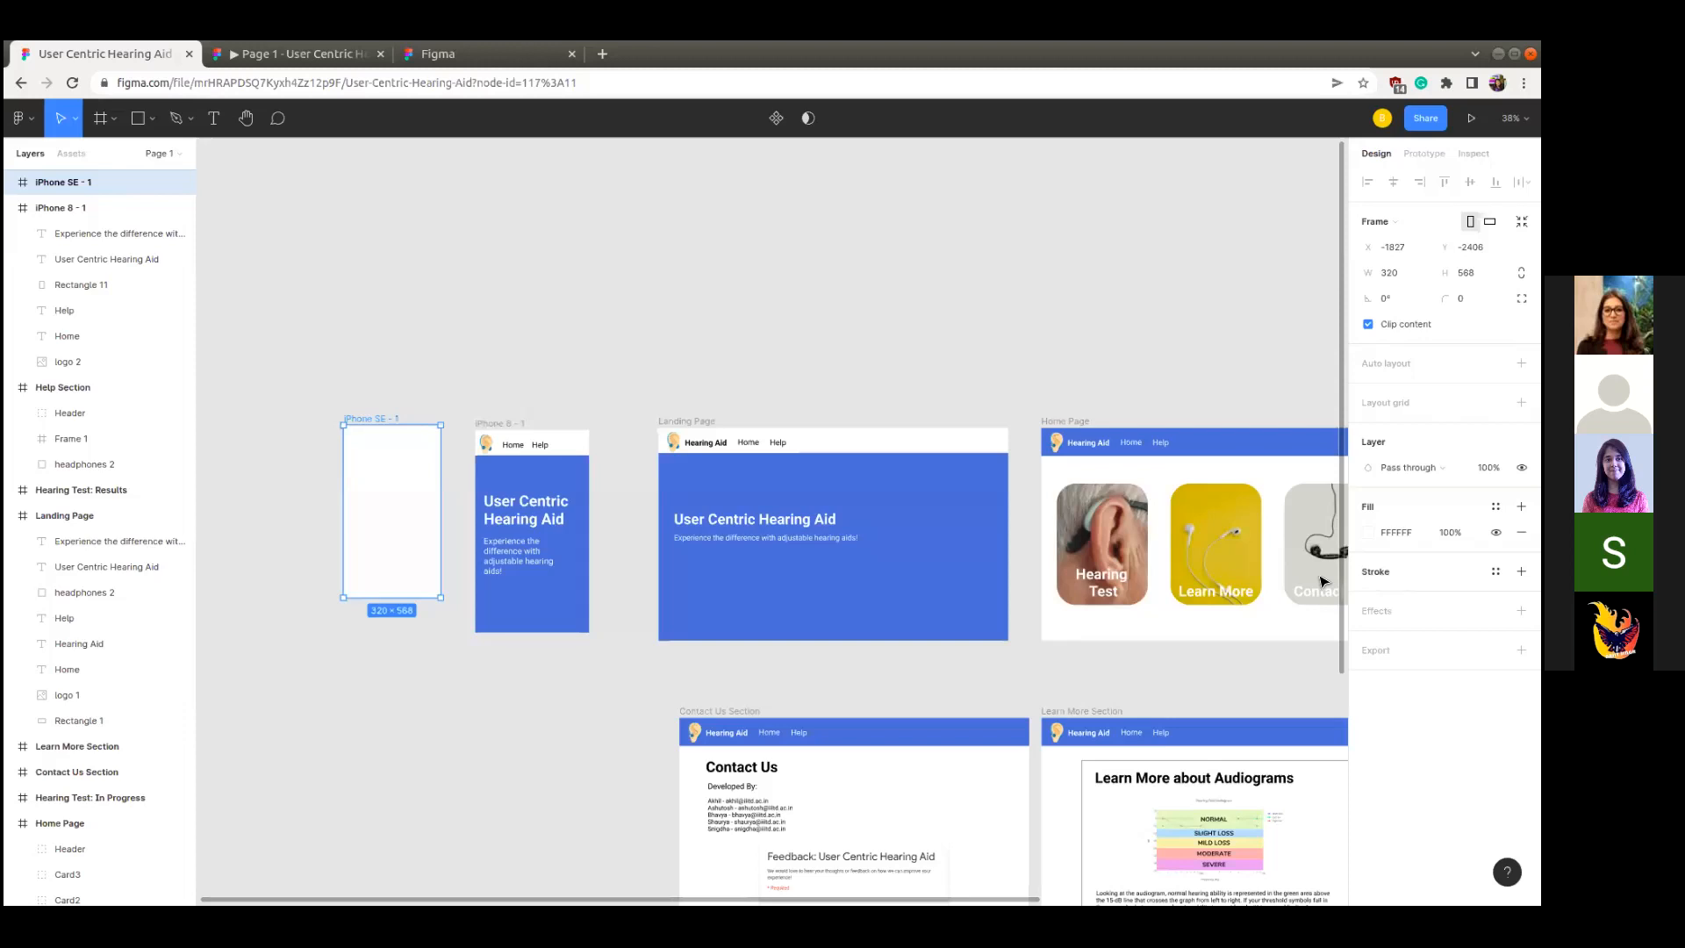
{"action": "left_click", "coordinate": [390, 716]}
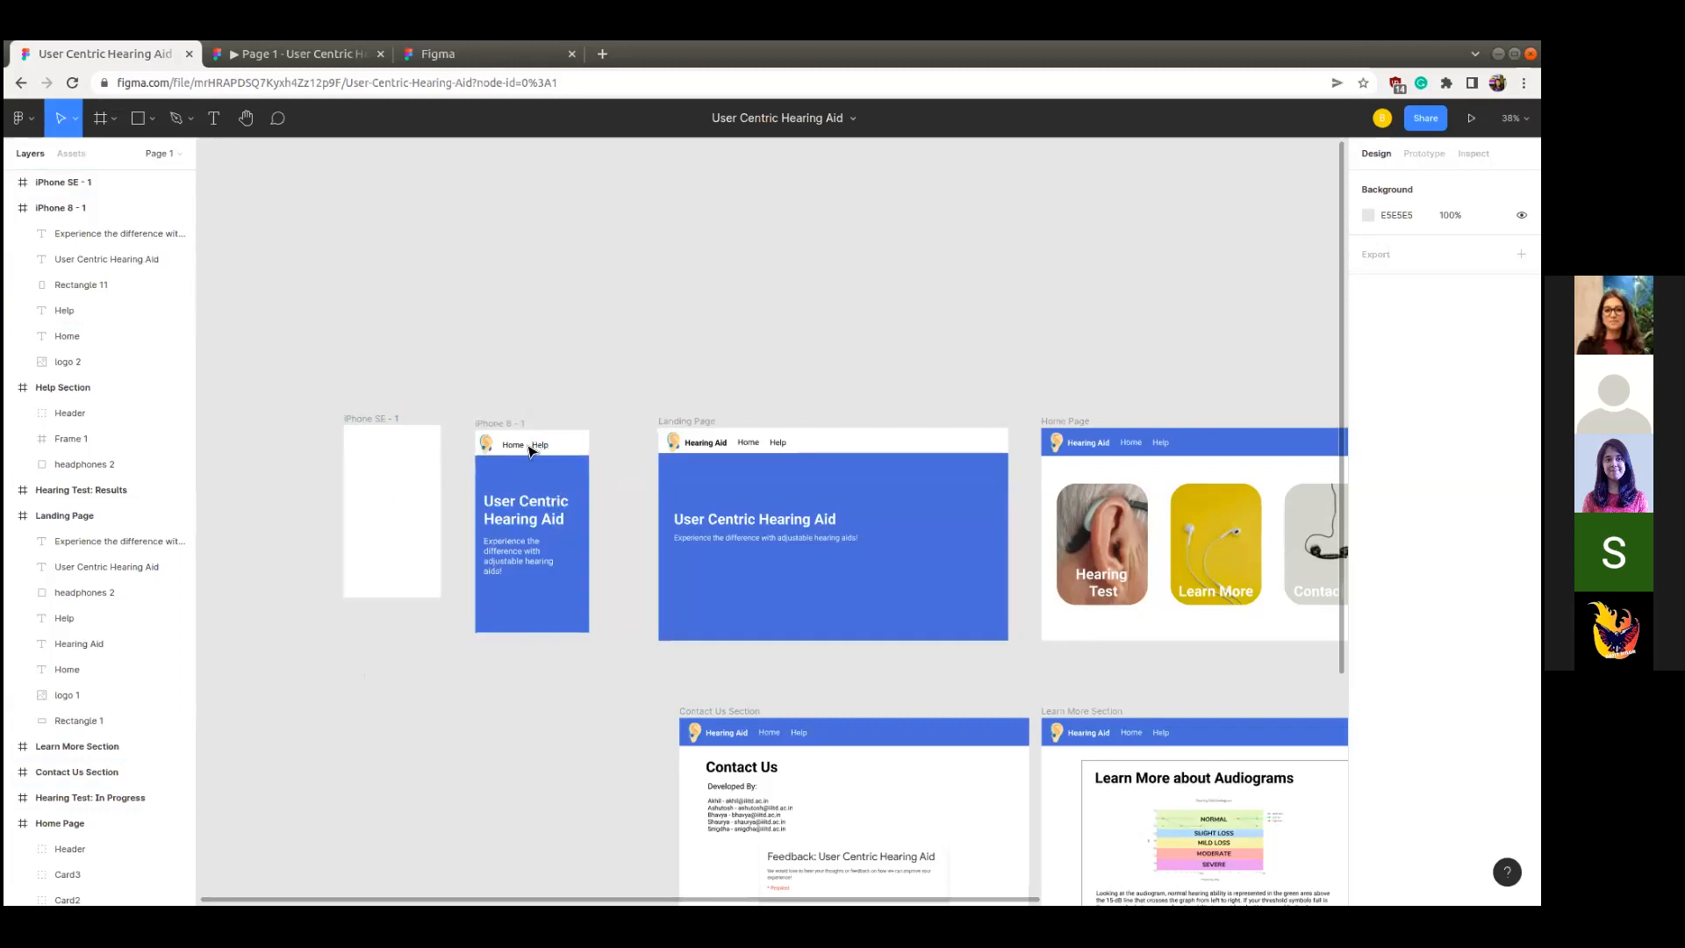
- Select the Header group of the Contact Us Section frame
{"action": "scroll", "coordinate": [529, 451], "scroll_direction": "up", "scroll_amount": 10}
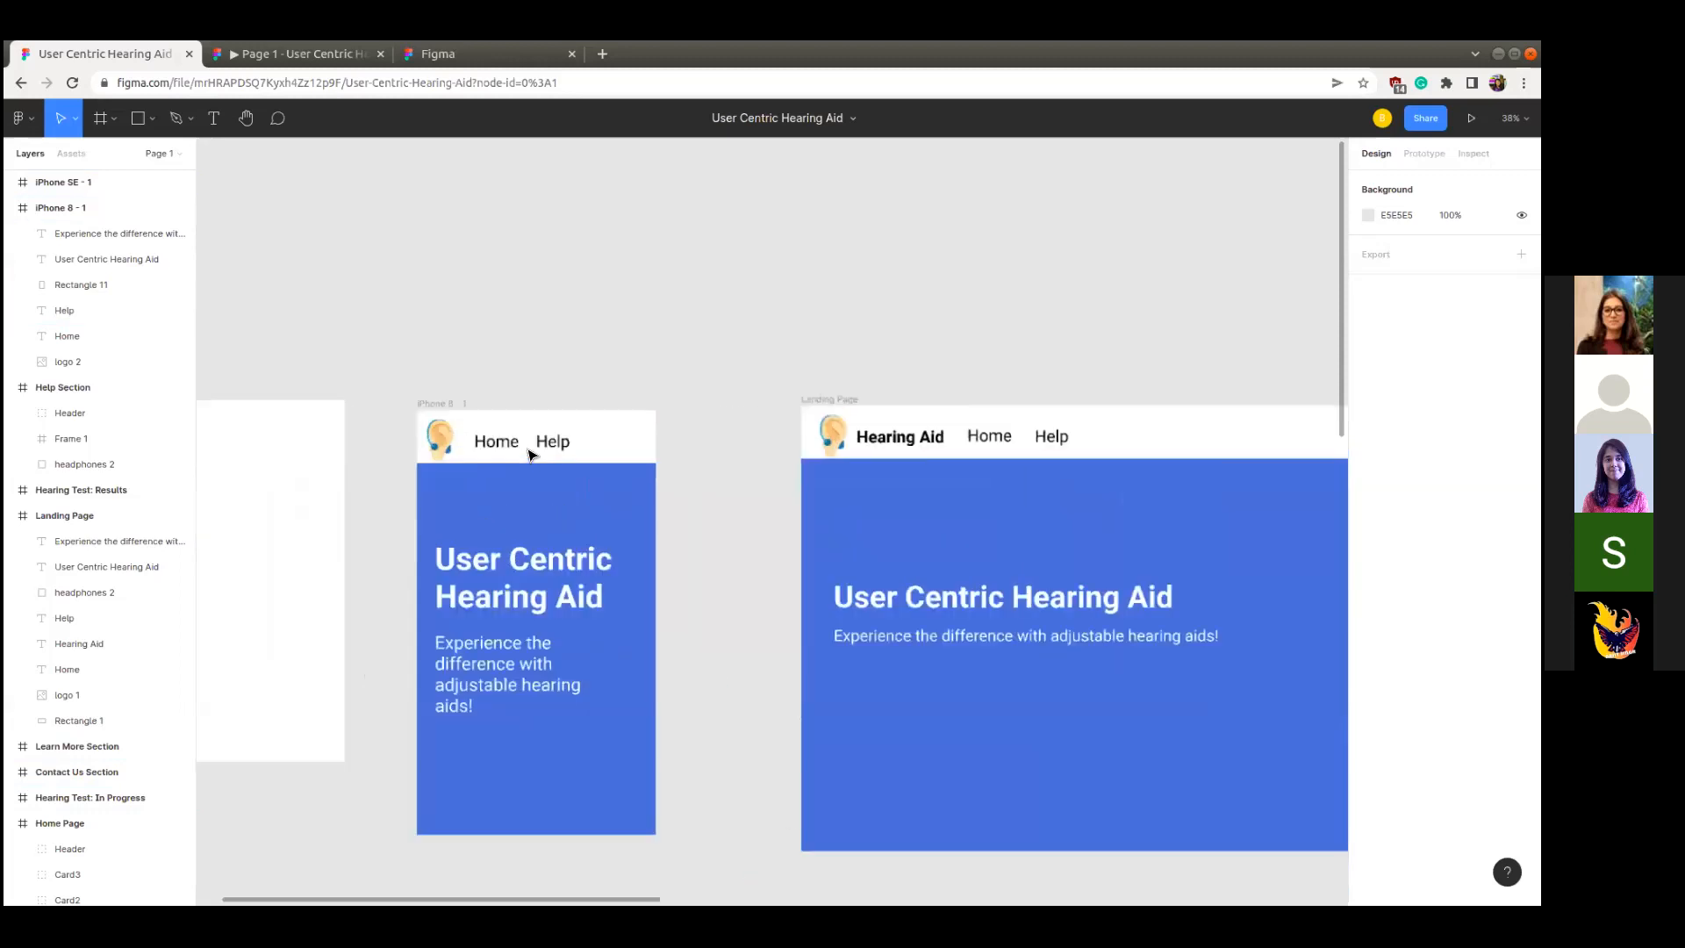
{"action": "scroll", "coordinate": [530, 454], "scroll_direction": "left", "scroll_amount": 1}
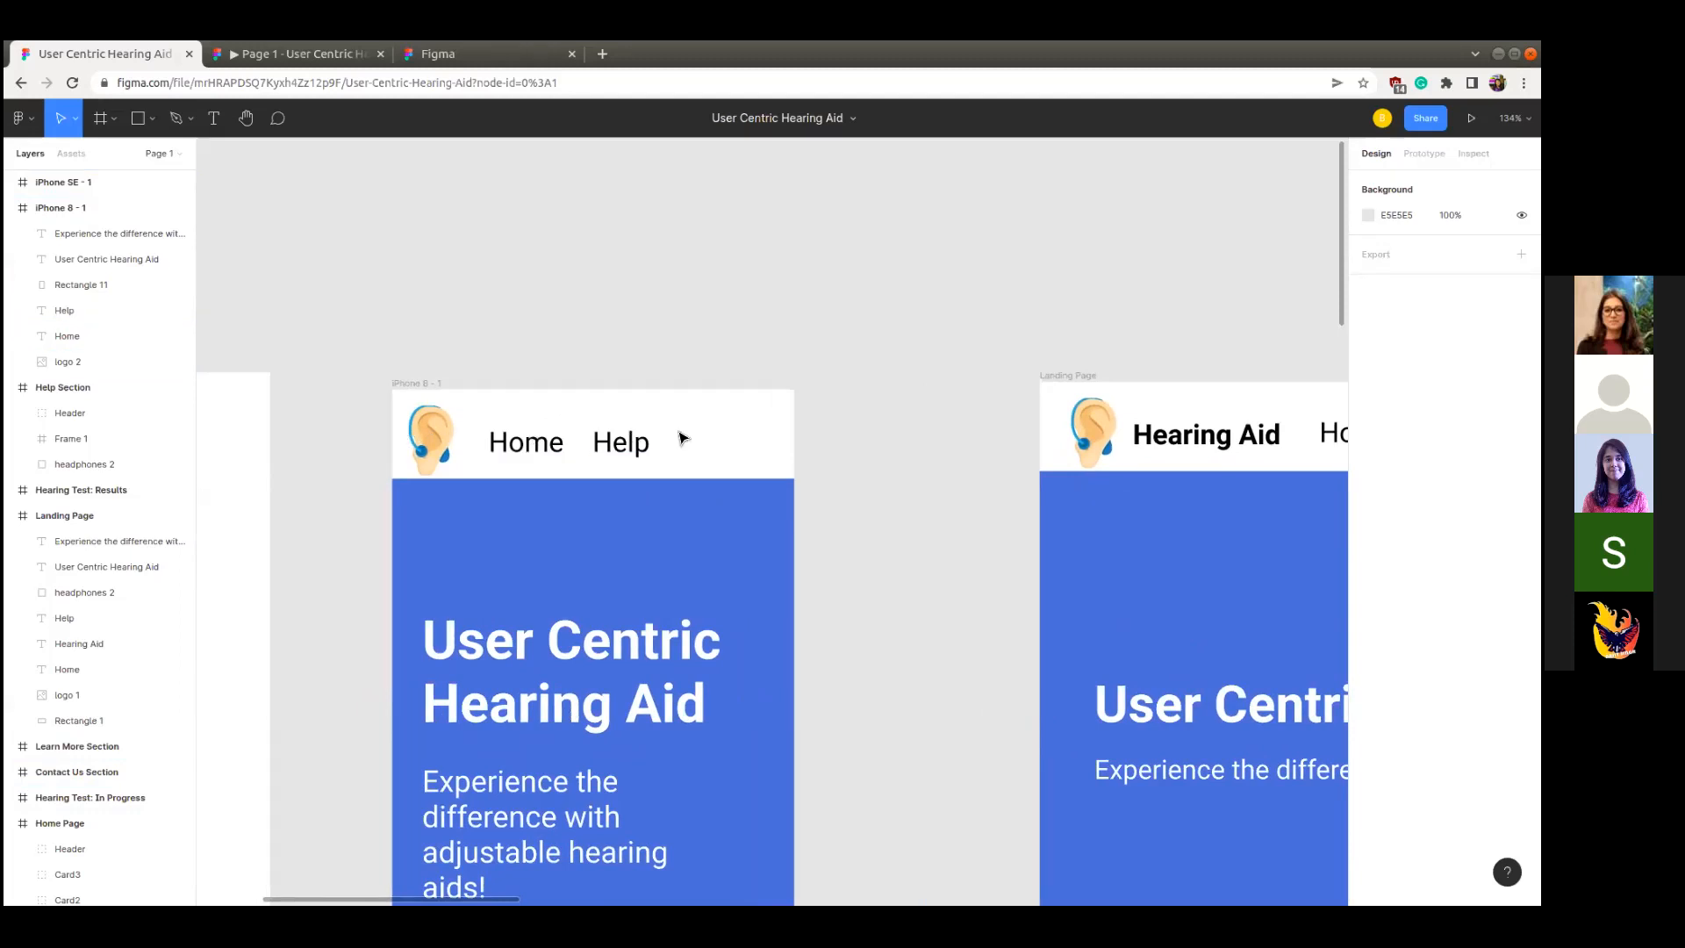
{"action": "scroll", "coordinate": [702, 441], "scroll_direction": "down", "scroll_amount": 10}
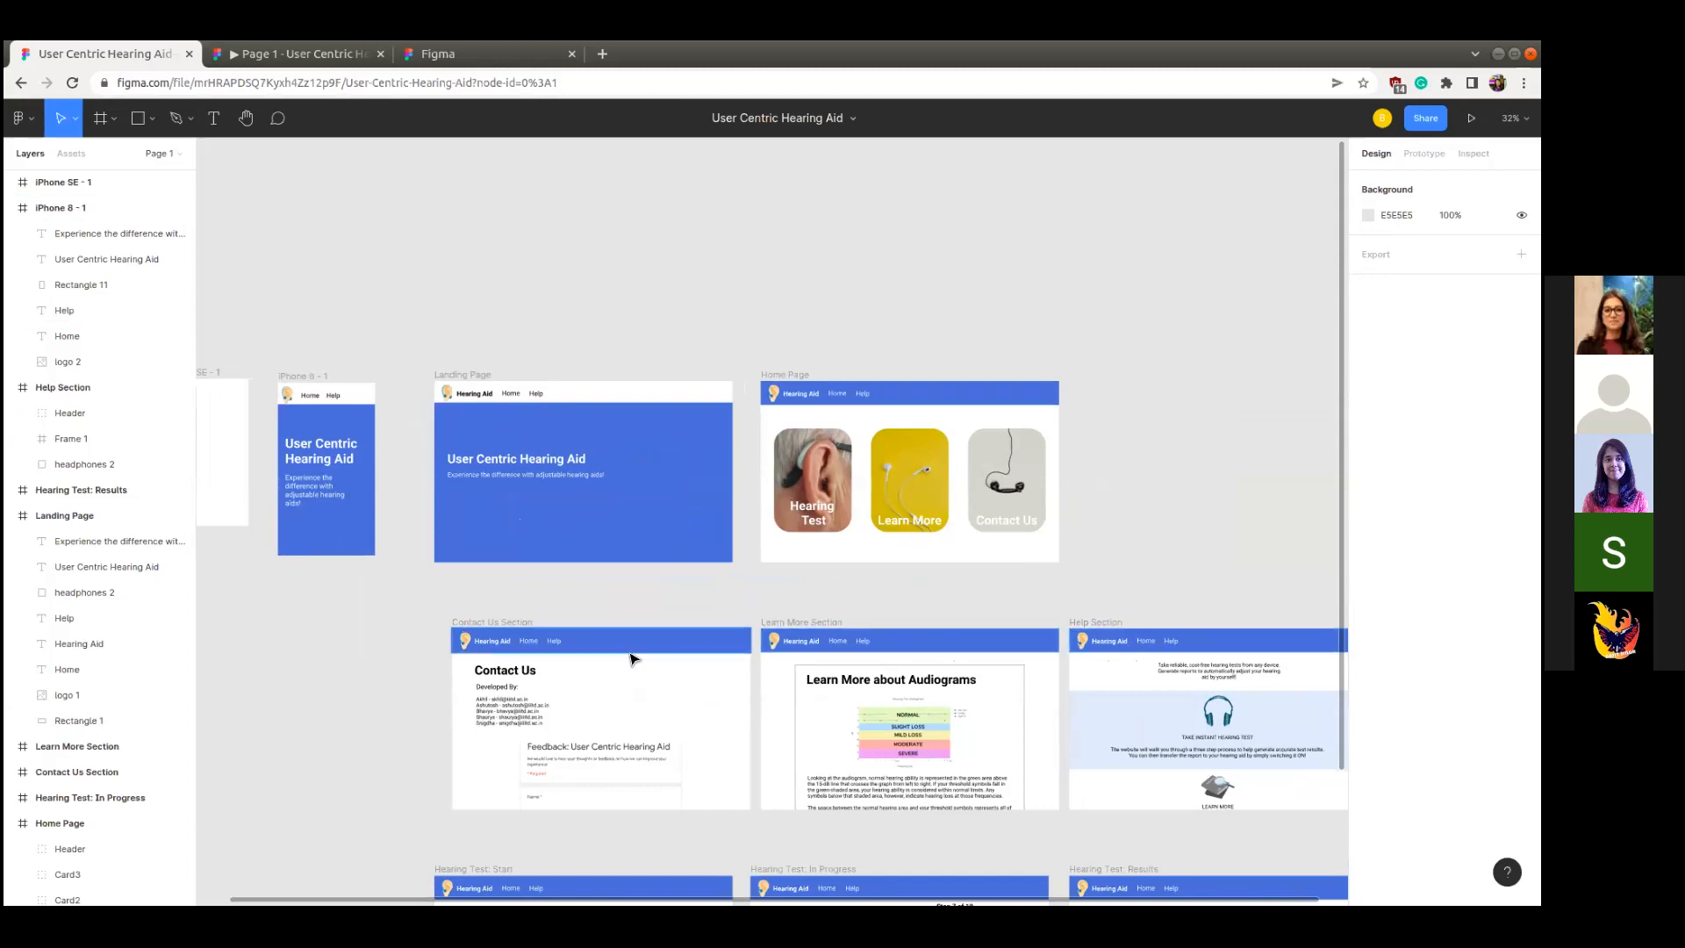
{"action": "scroll", "coordinate": [630, 658], "scroll_direction": "up", "scroll_amount": 2}
{"action": "scroll", "coordinate": [631, 658], "scroll_direction": "up", "scroll_amount": 5}
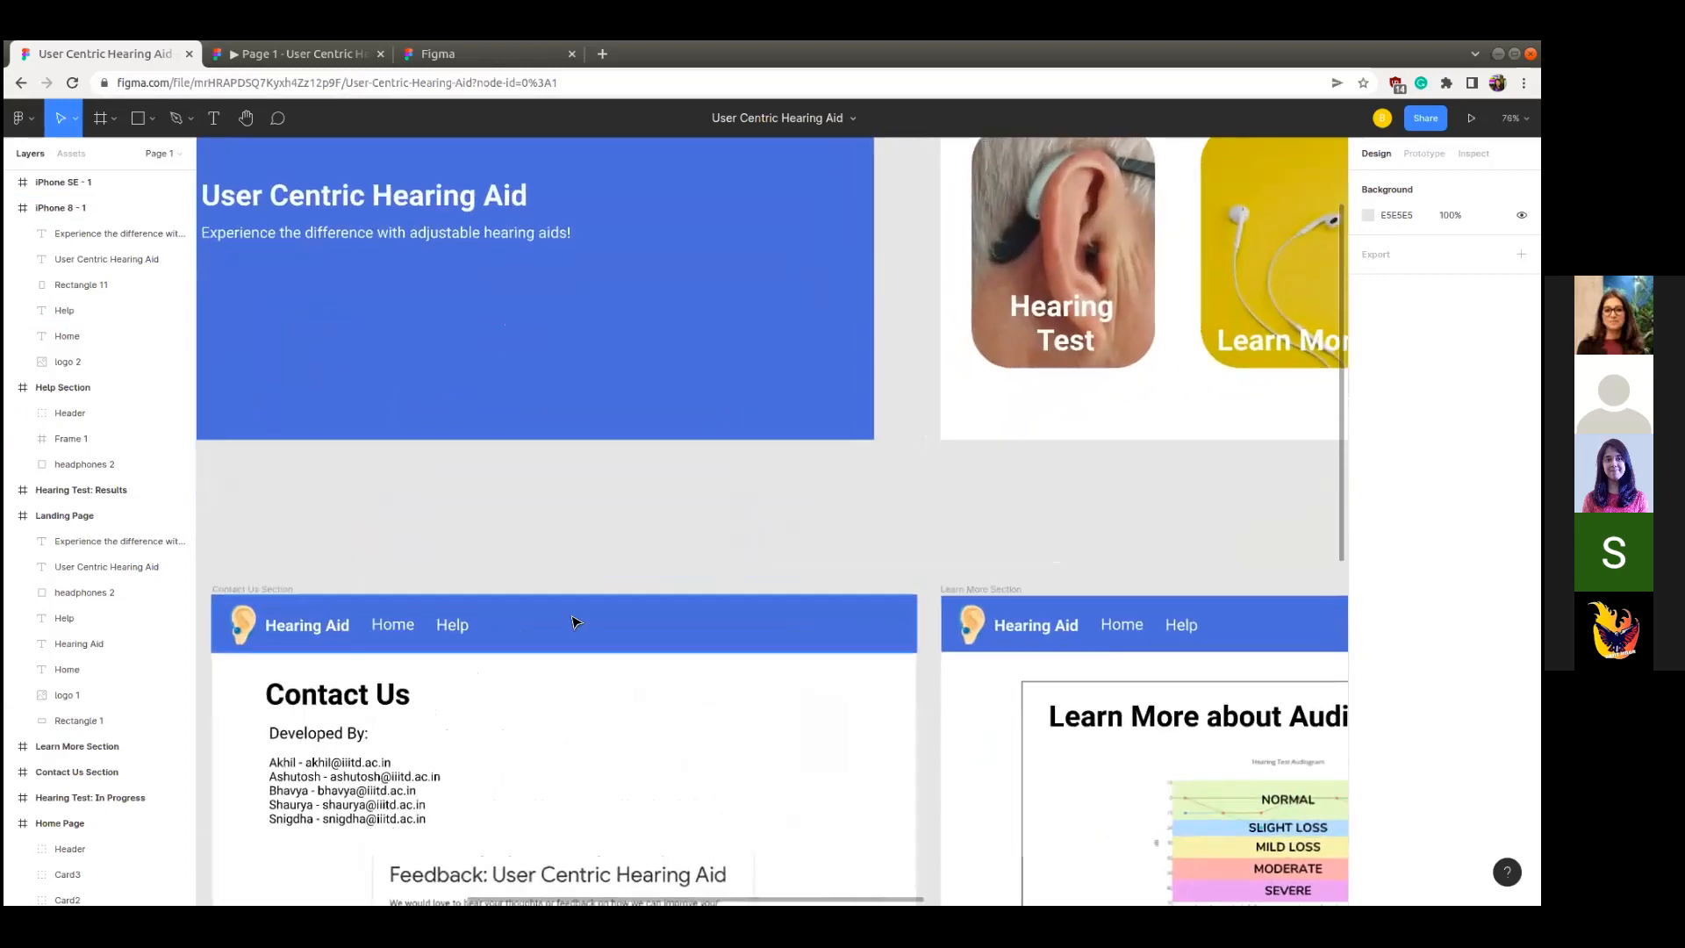
{"action": "scroll", "coordinate": [572, 622], "scroll_direction": "left", "scroll_amount": 3}
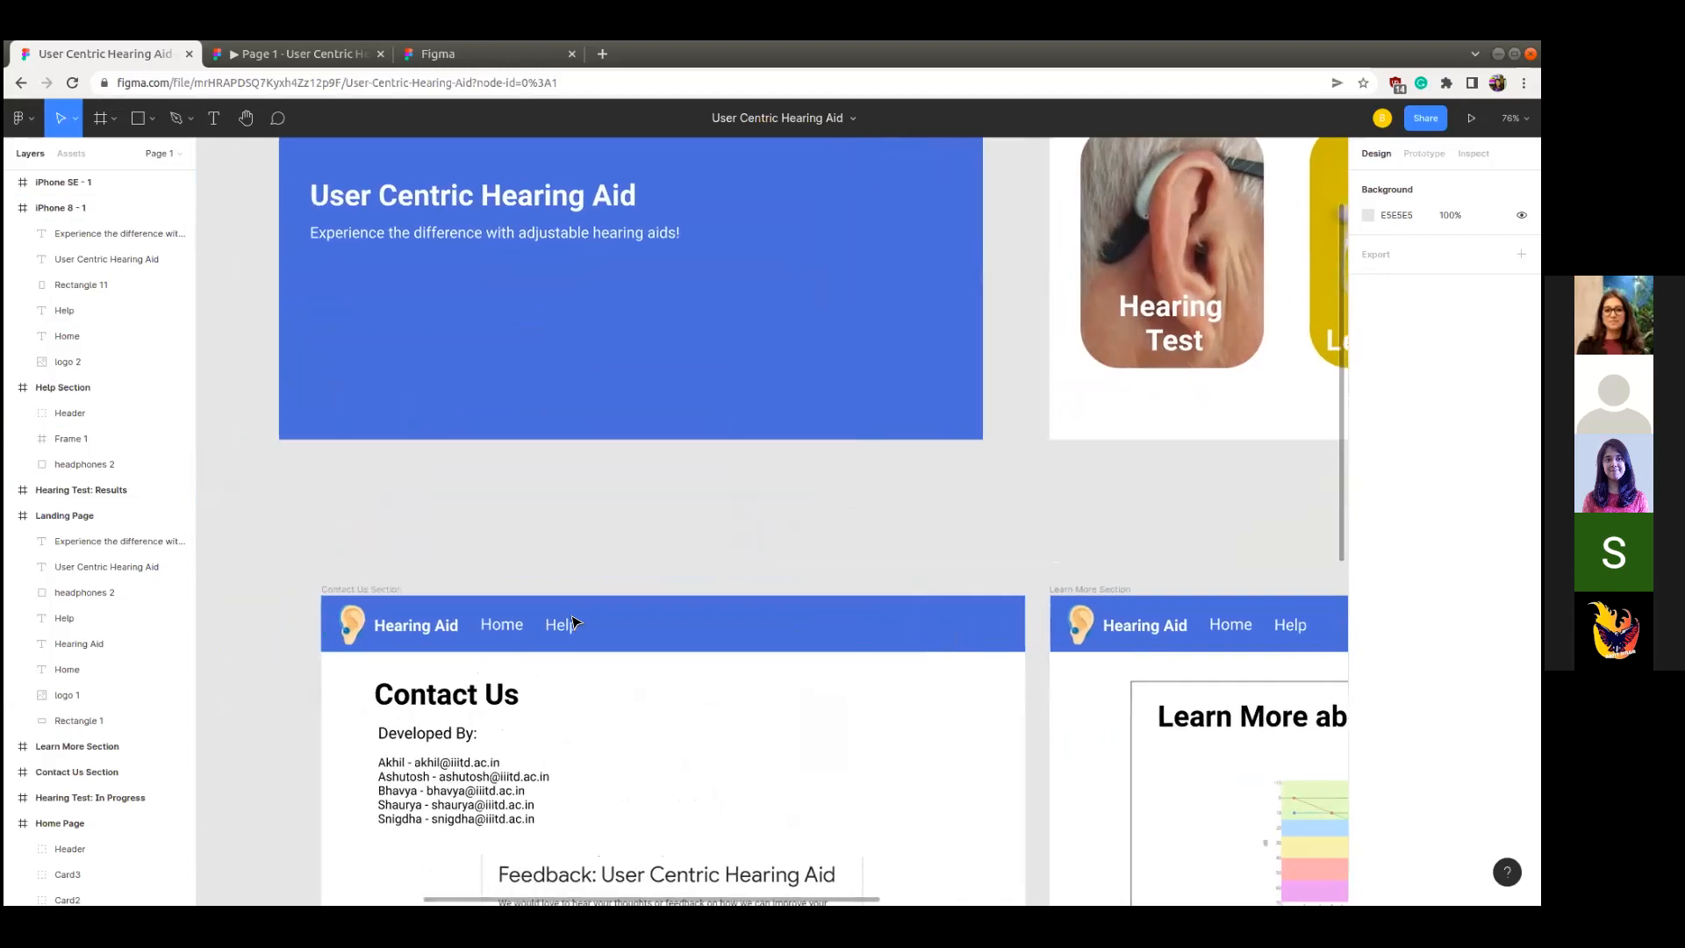
{"action": "left_click", "coordinate": [641, 632]}
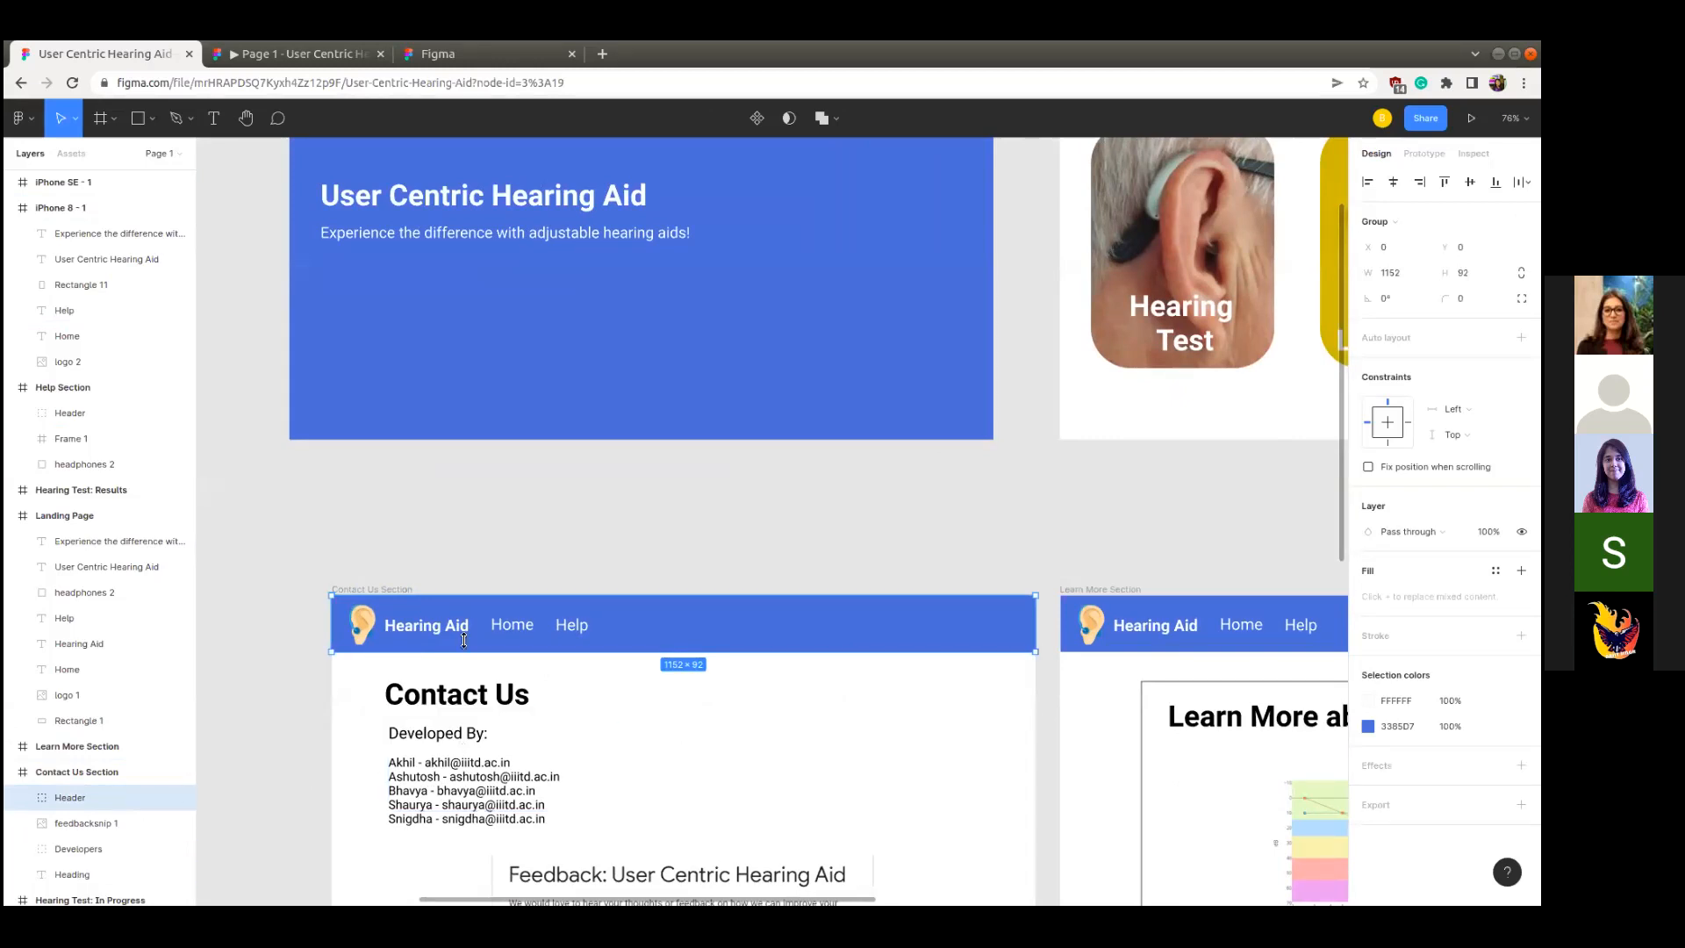
- Select the Contact Us Section frame and collapse the layers of it, Landing Page, Help Section, iPhone 8 and Home Page
{"action": "scroll", "coordinate": [172, 655], "scroll_direction": "down", "scroll_amount": 3}
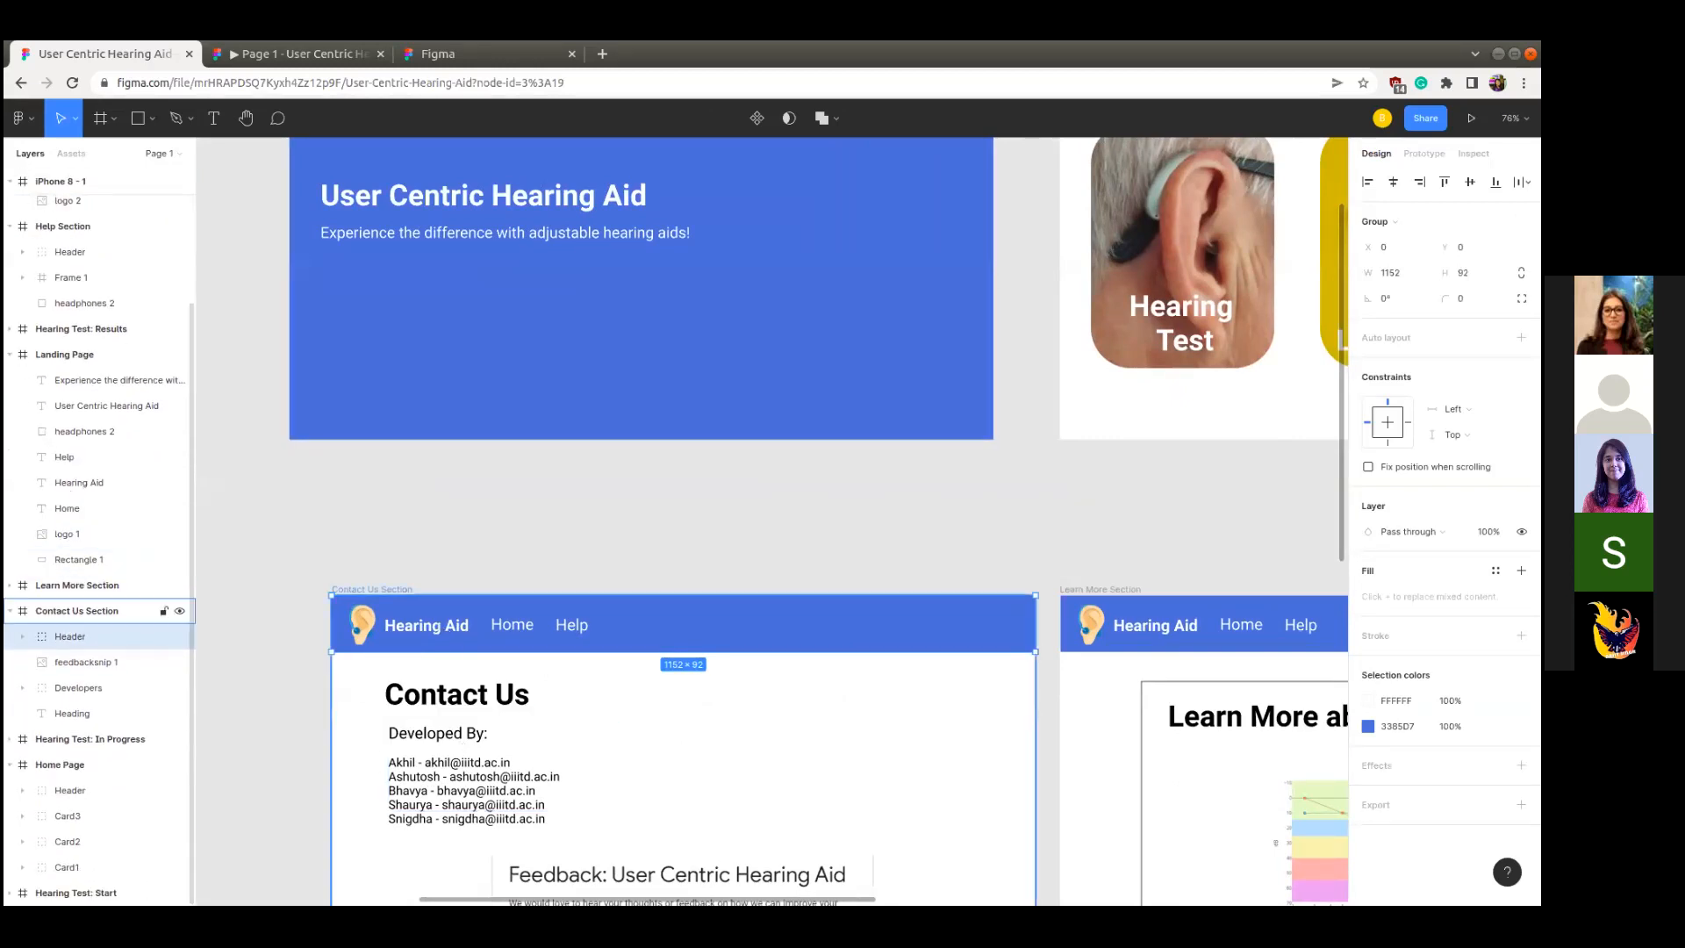
{"action": "left_click", "coordinate": [73, 612]}
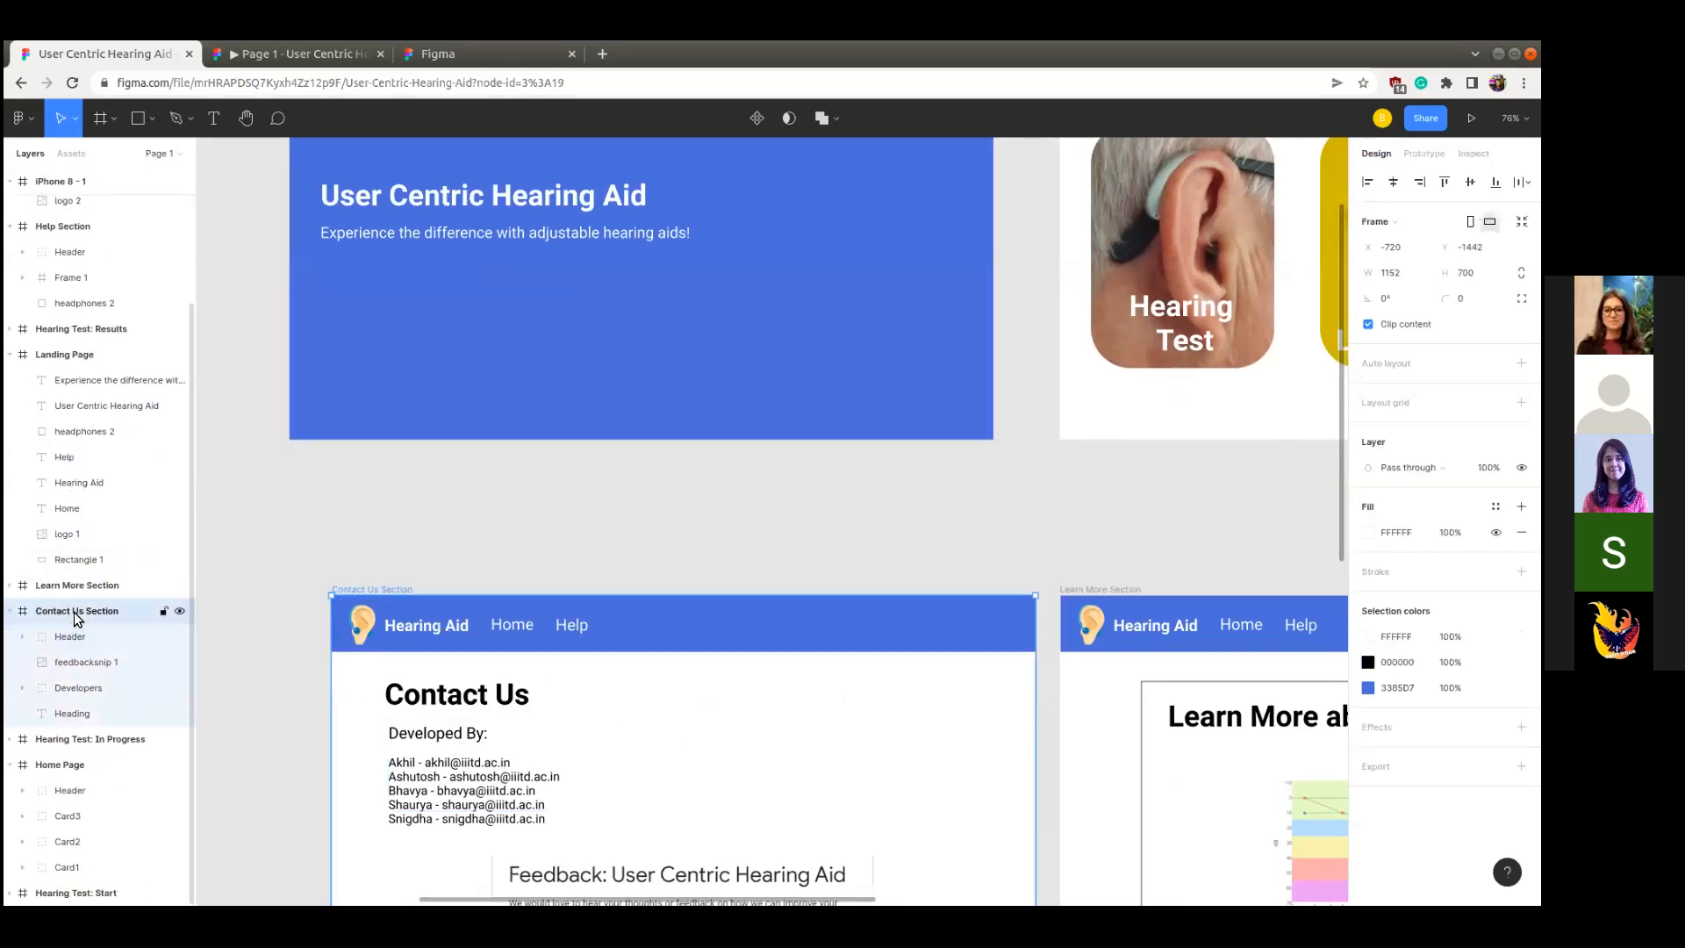
{"action": "left_click", "coordinate": [12, 611]}
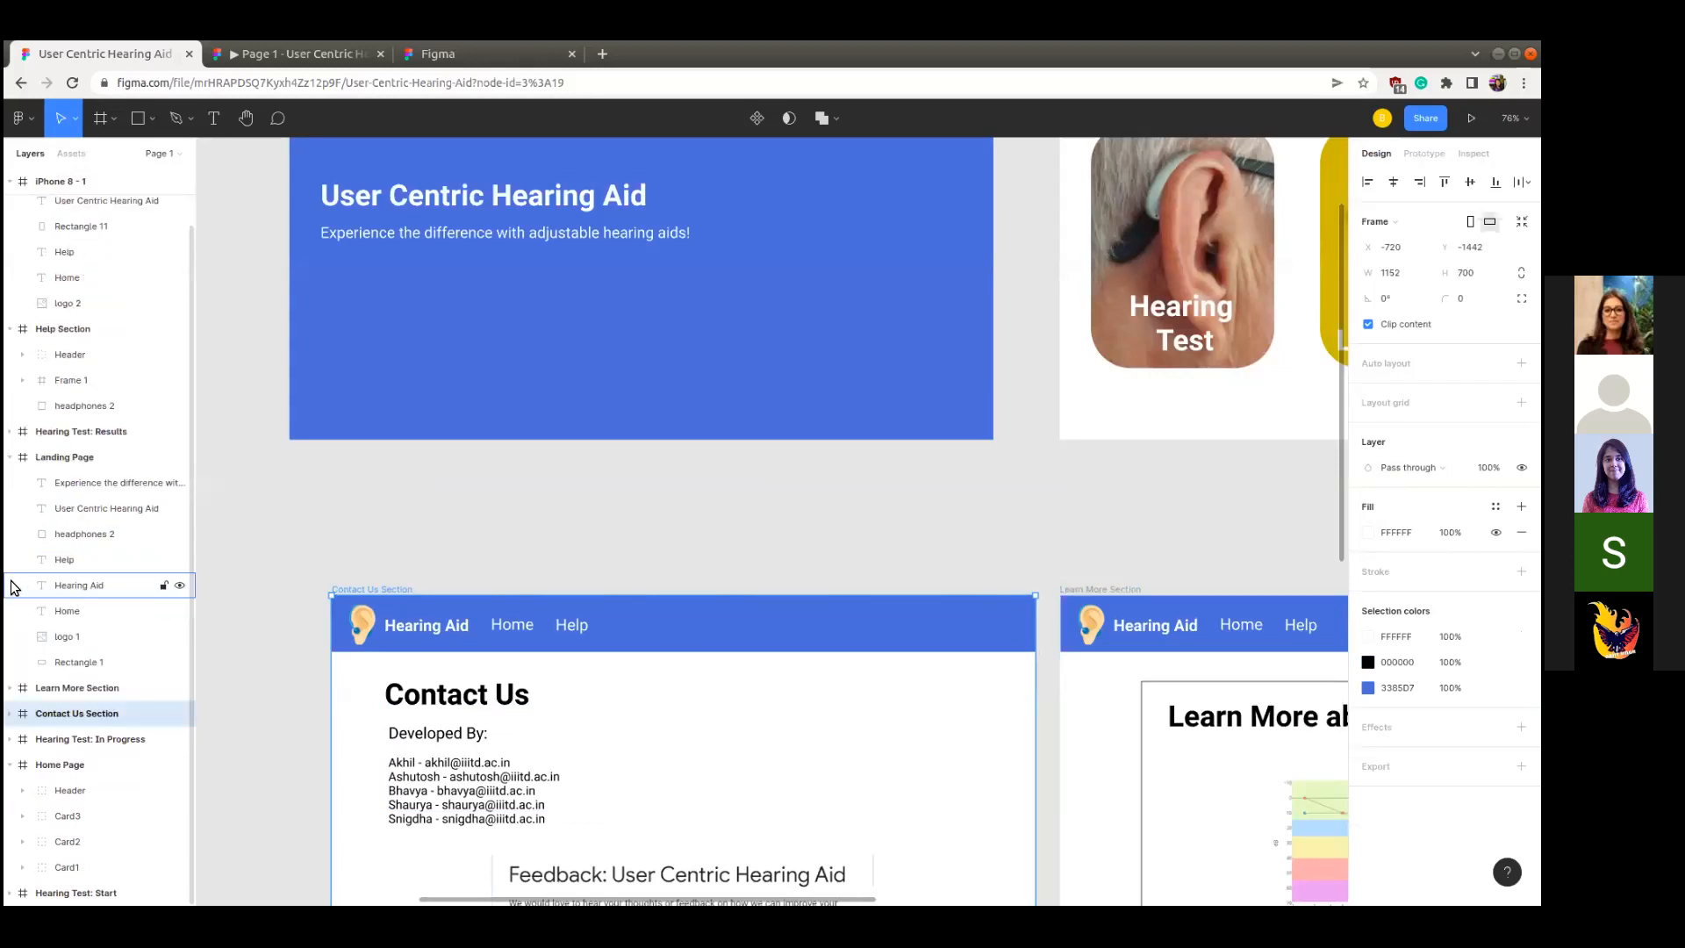
{"action": "left_click", "coordinate": [10, 458]}
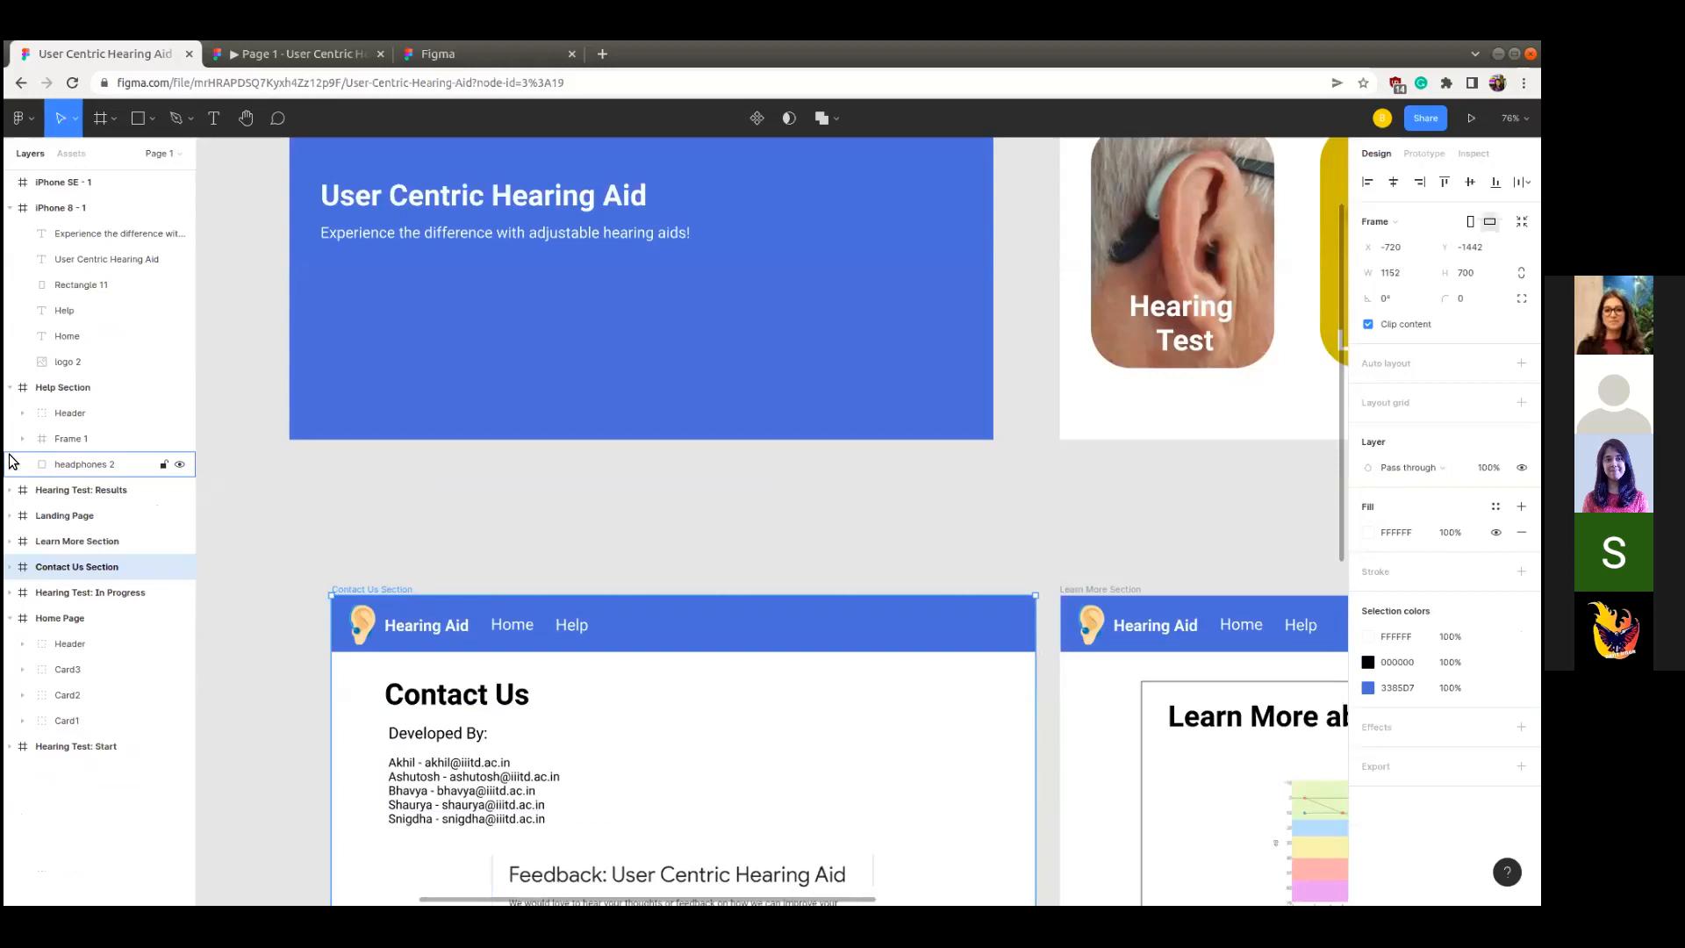
{"action": "left_click", "coordinate": [12, 387]}
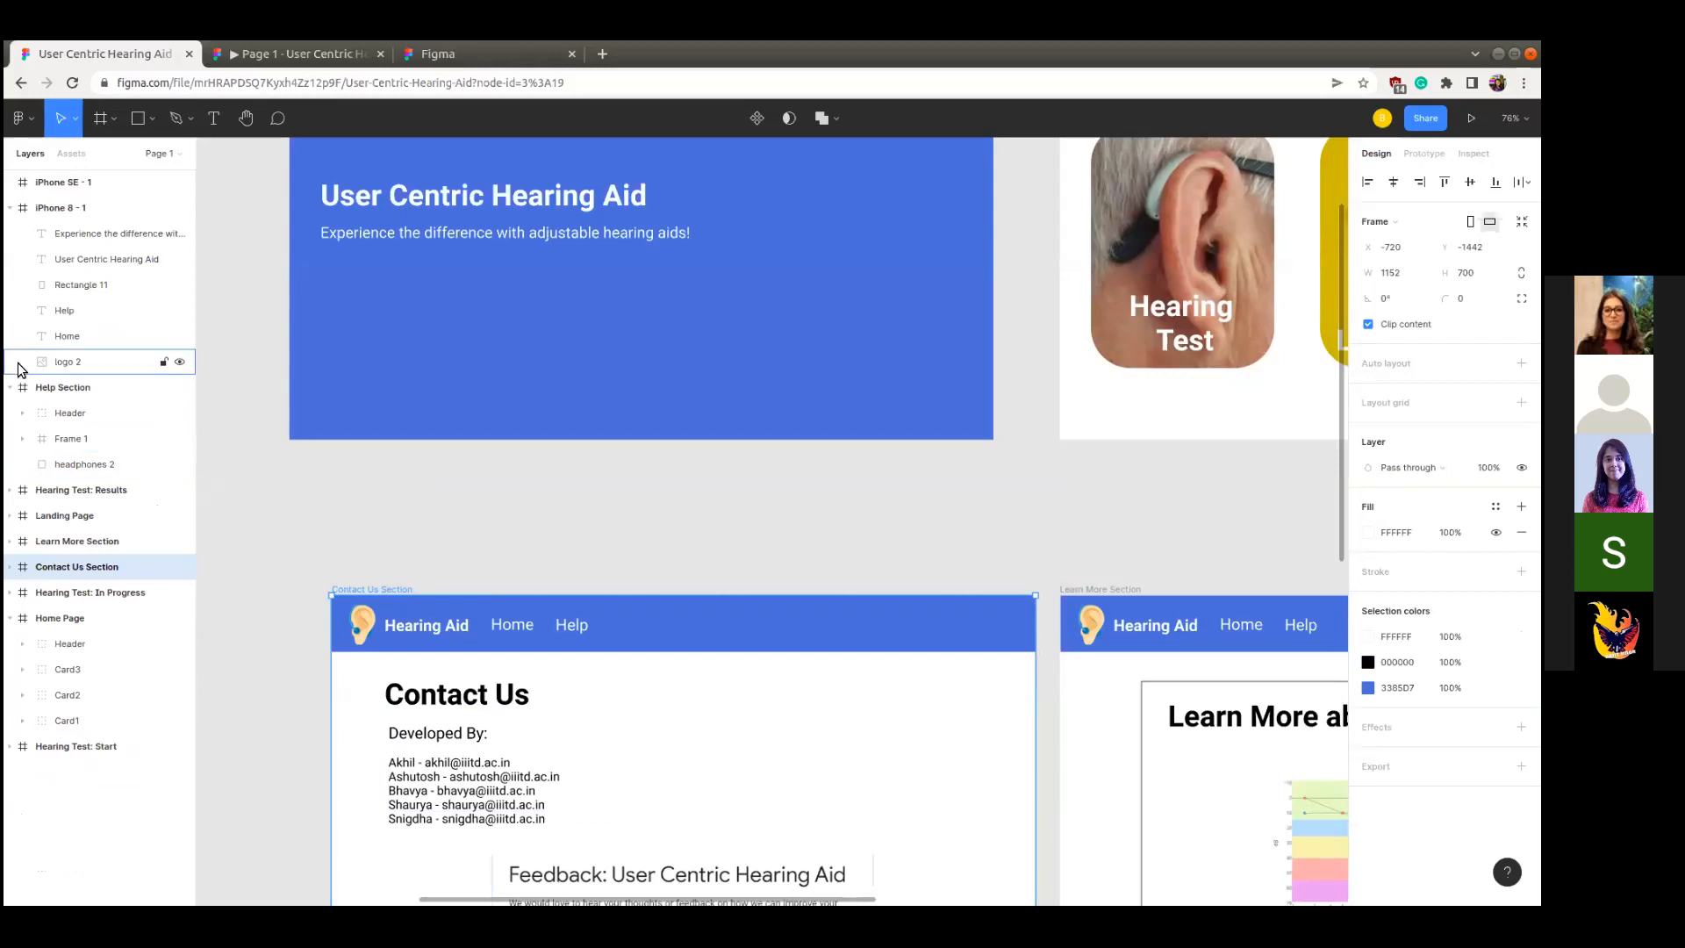
{"action": "left_click", "coordinate": [10, 209]}
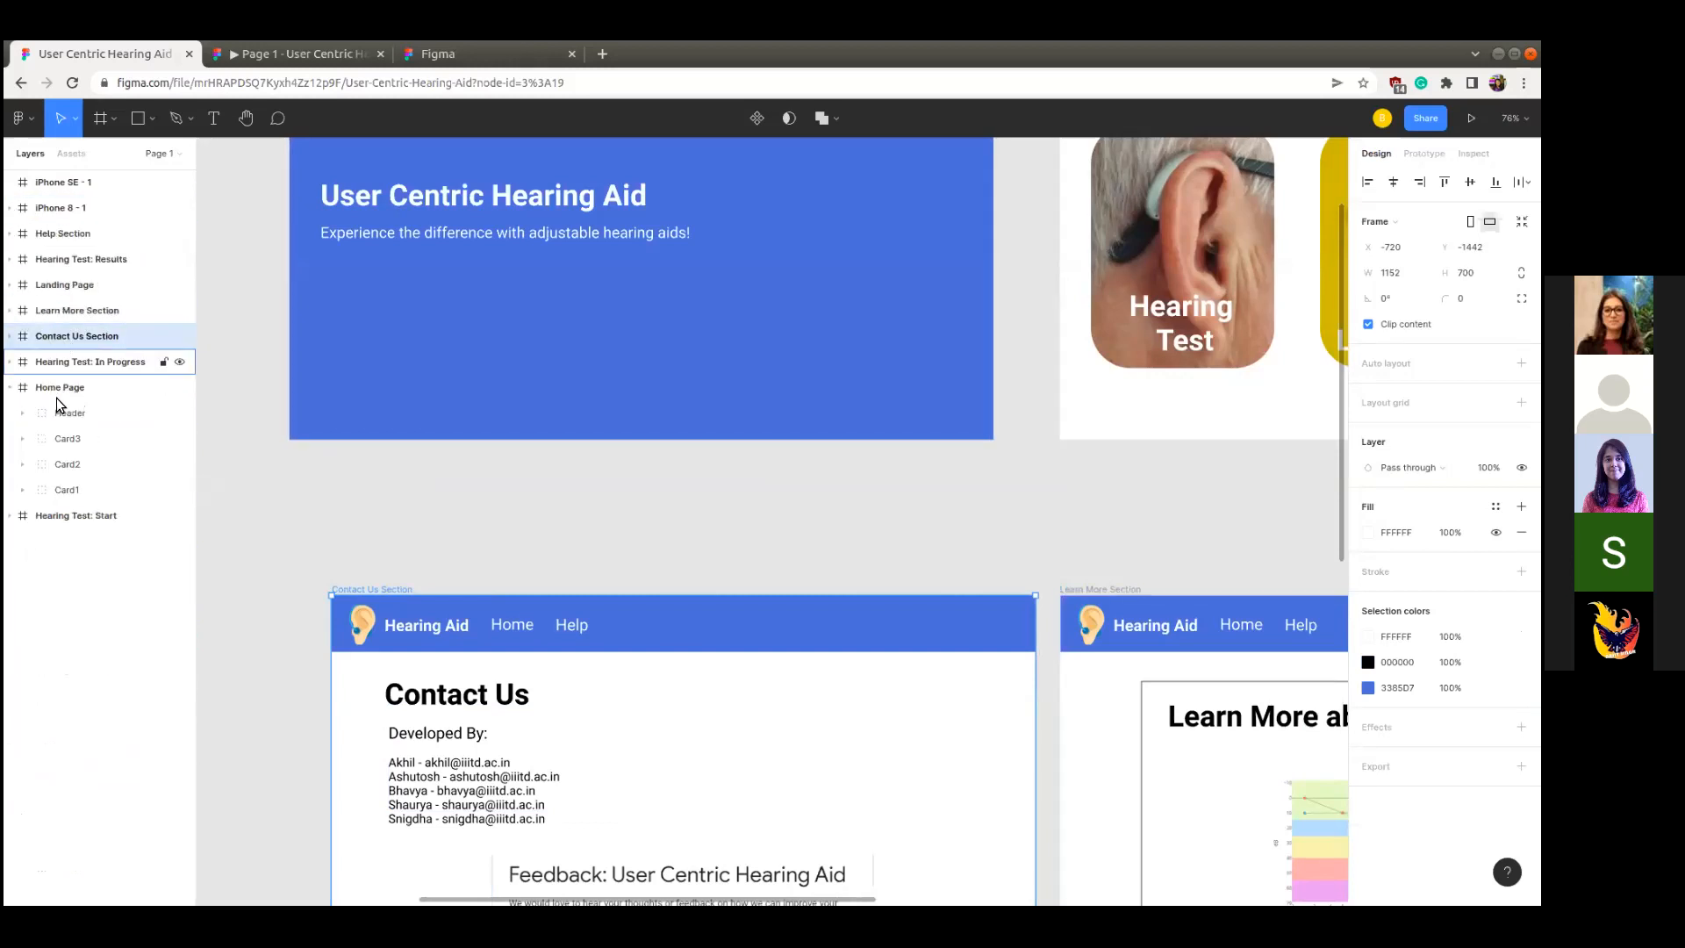
{"action": "left_click", "coordinate": [11, 388]}
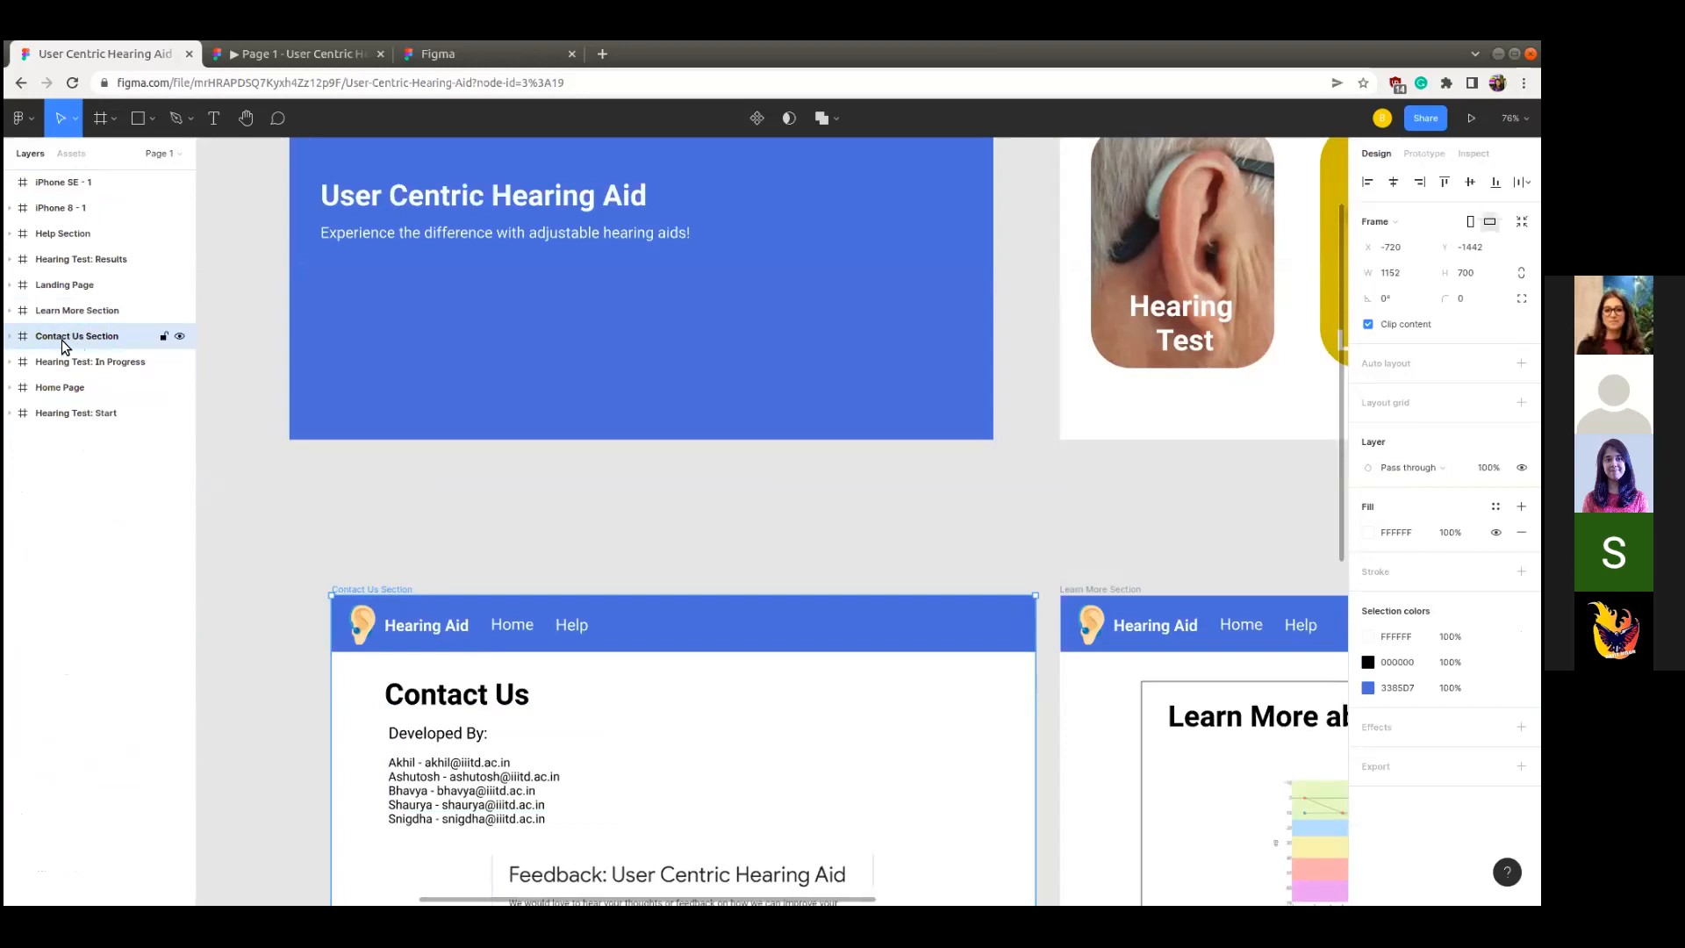
- Expand the Contact Us Section frame's layers and its Header group to examine the elements grouped inside
{"action": "left_click", "coordinate": [13, 337]}
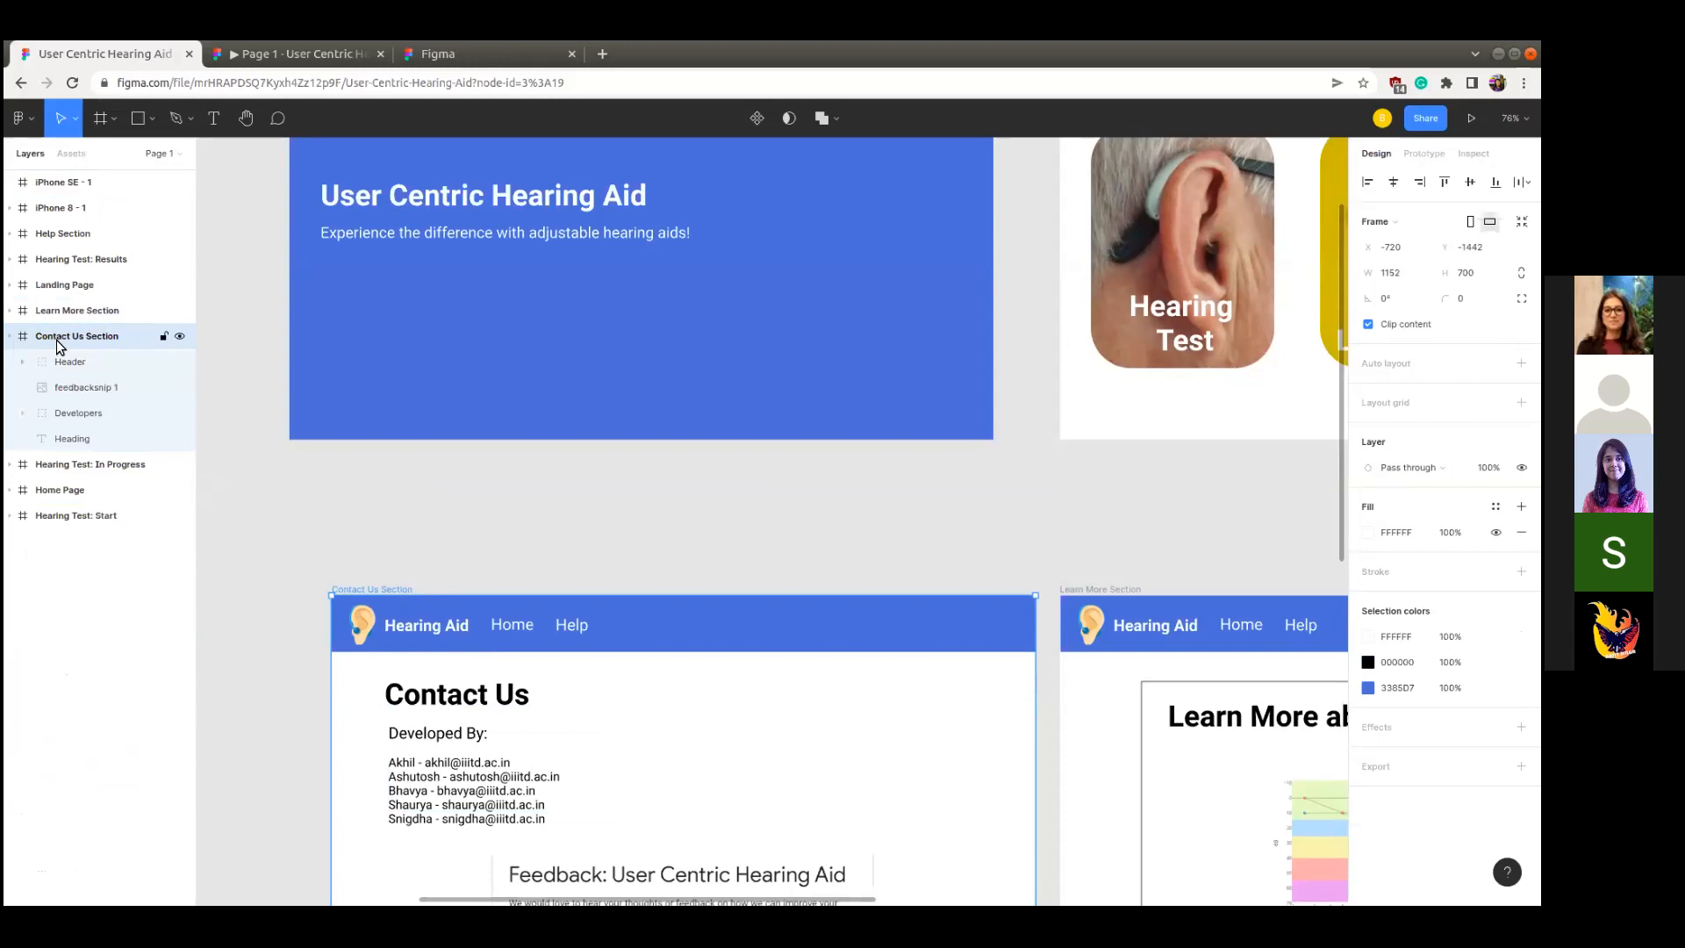
{"action": "double_click", "coordinate": [68, 340]}
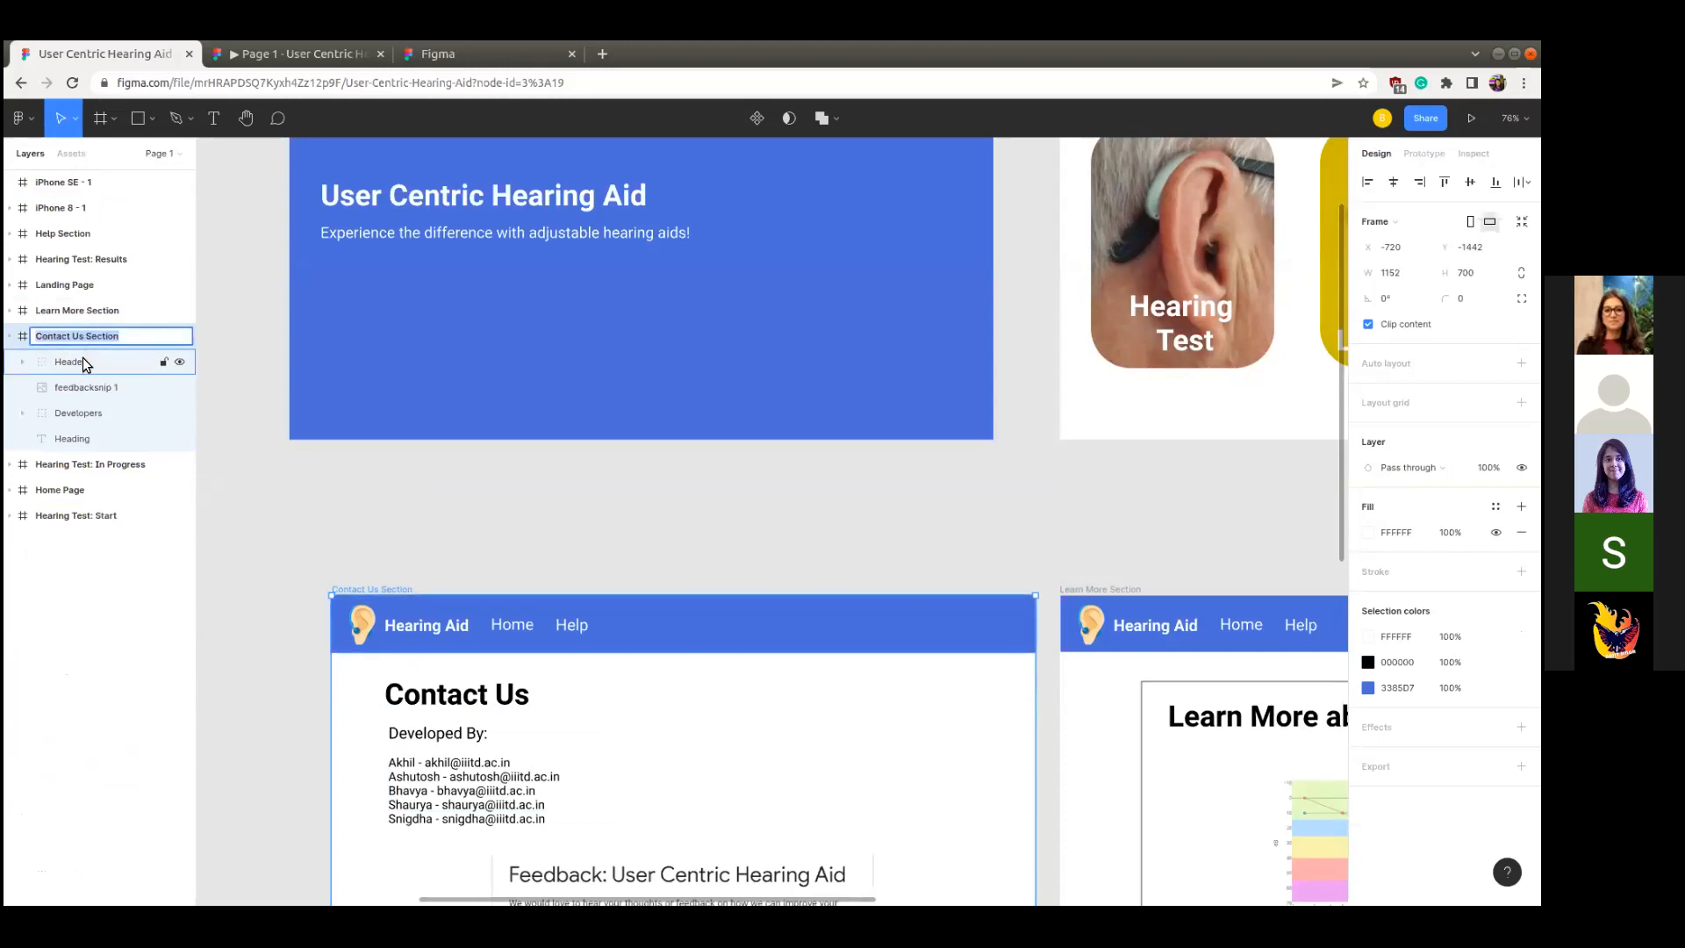
{"action": "left_click", "coordinate": [248, 490]}
{"action": "scroll", "coordinate": [250, 489], "scroll_direction": "down", "scroll_amount": 5}
{"action": "scroll", "coordinate": [254, 490], "scroll_direction": "right", "scroll_amount": 2}
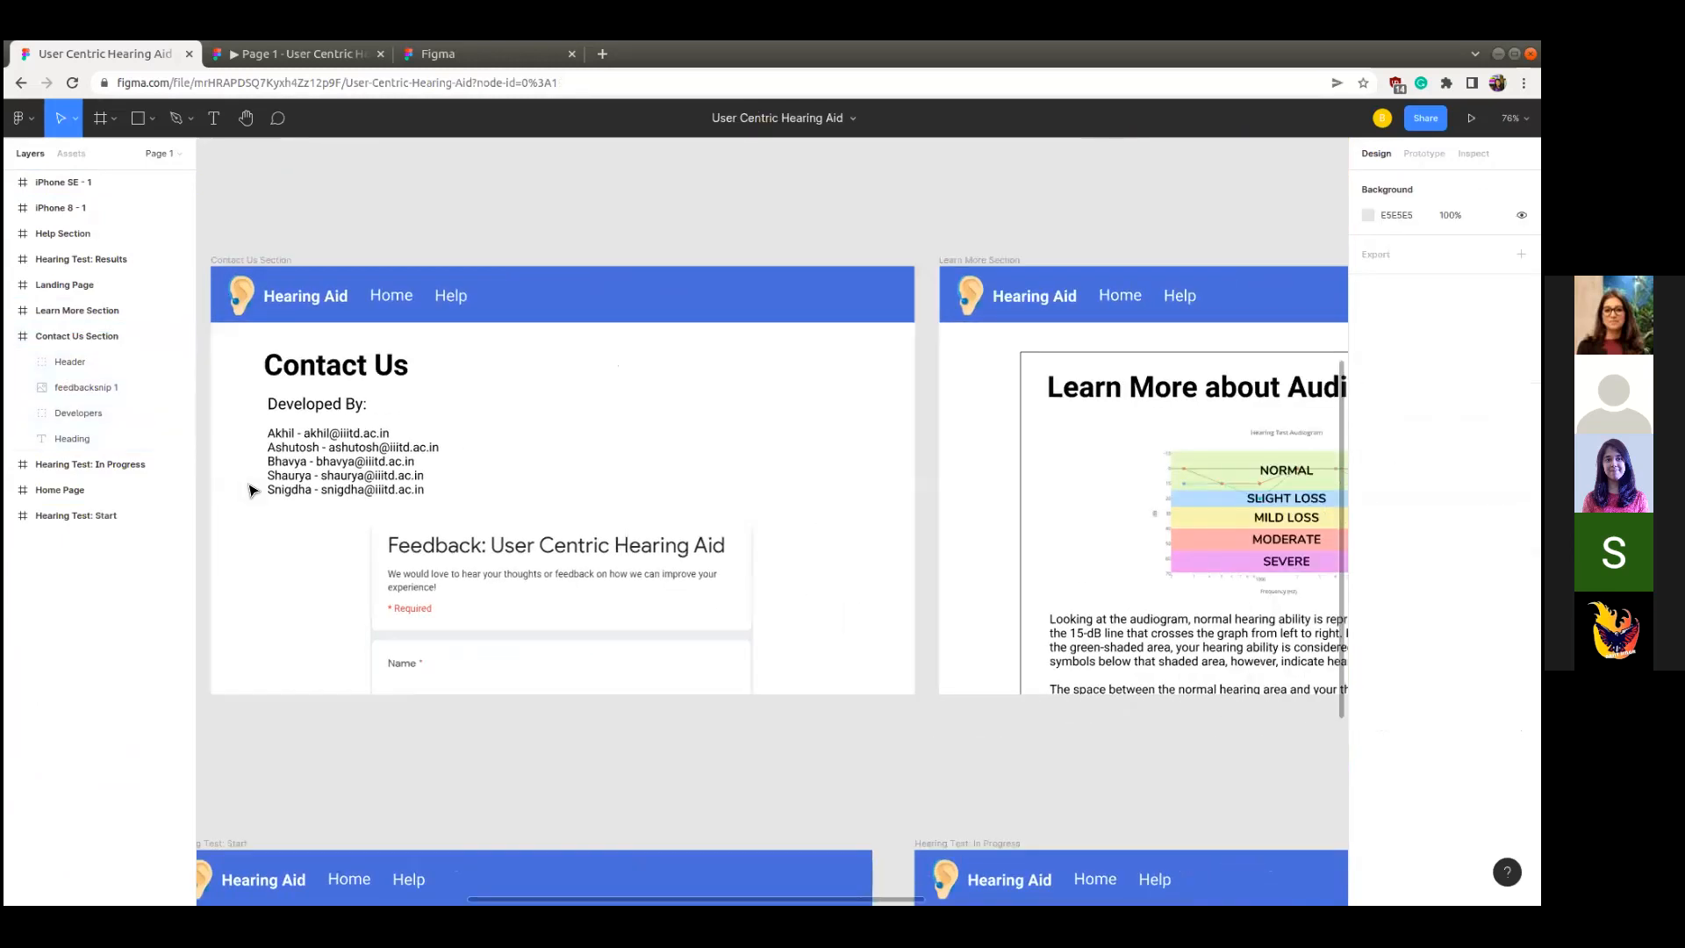
{"action": "scroll", "coordinate": [249, 490], "scroll_direction": "left", "scroll_amount": 1}
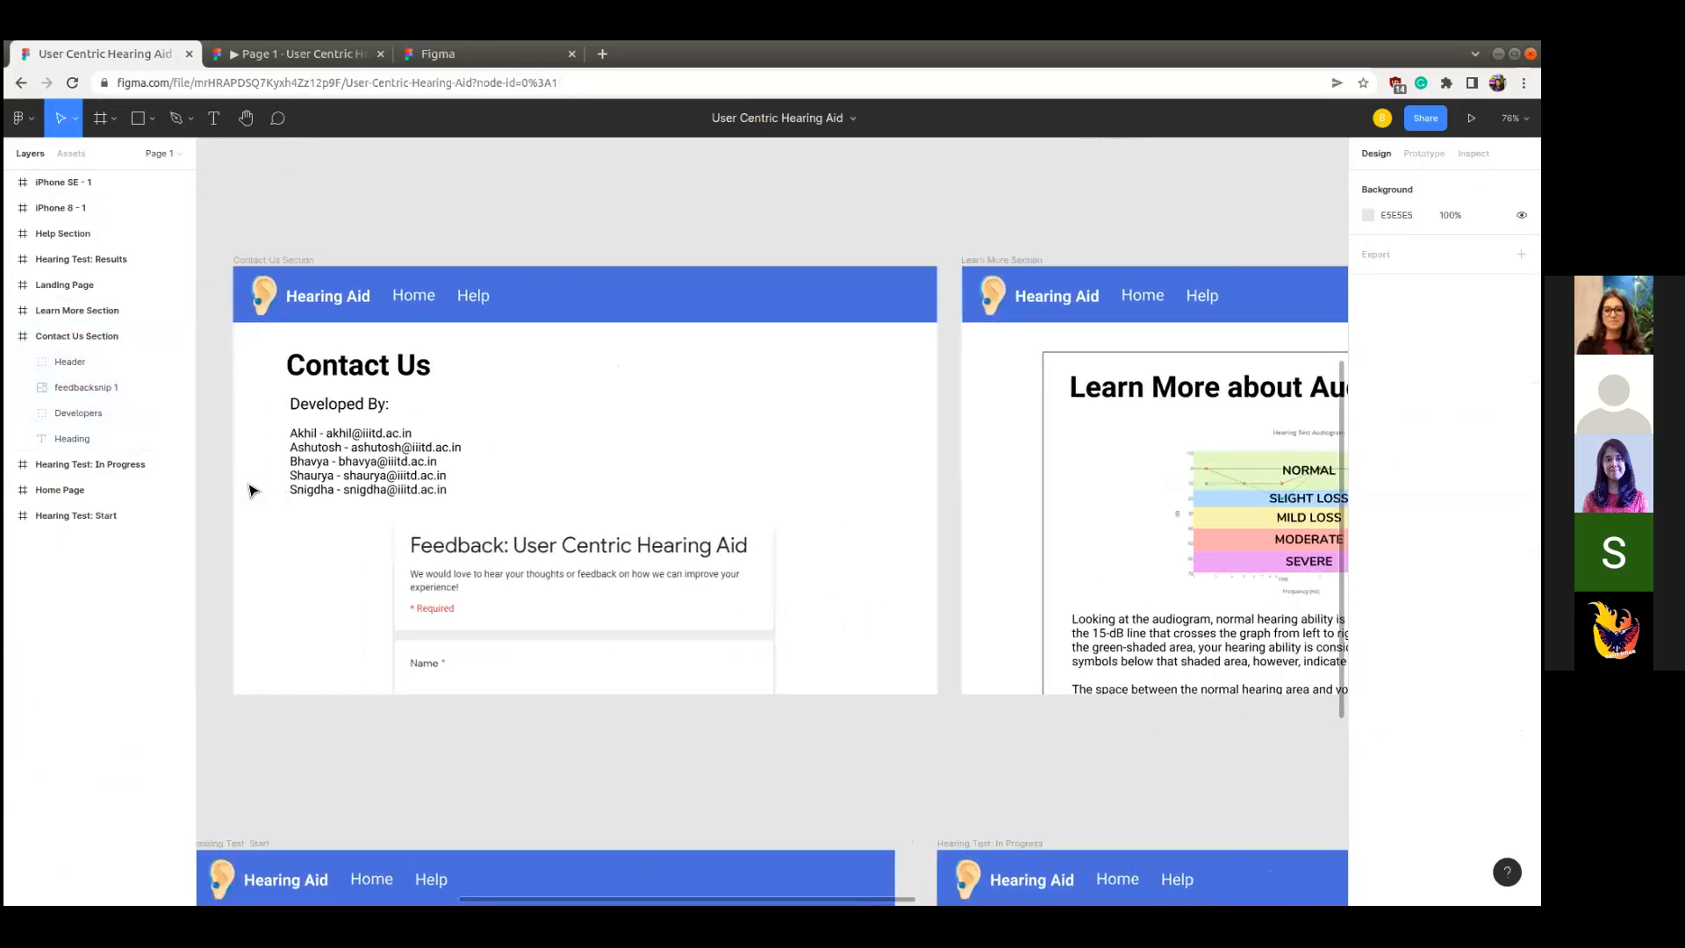
{"action": "left_click", "coordinate": [508, 305]}
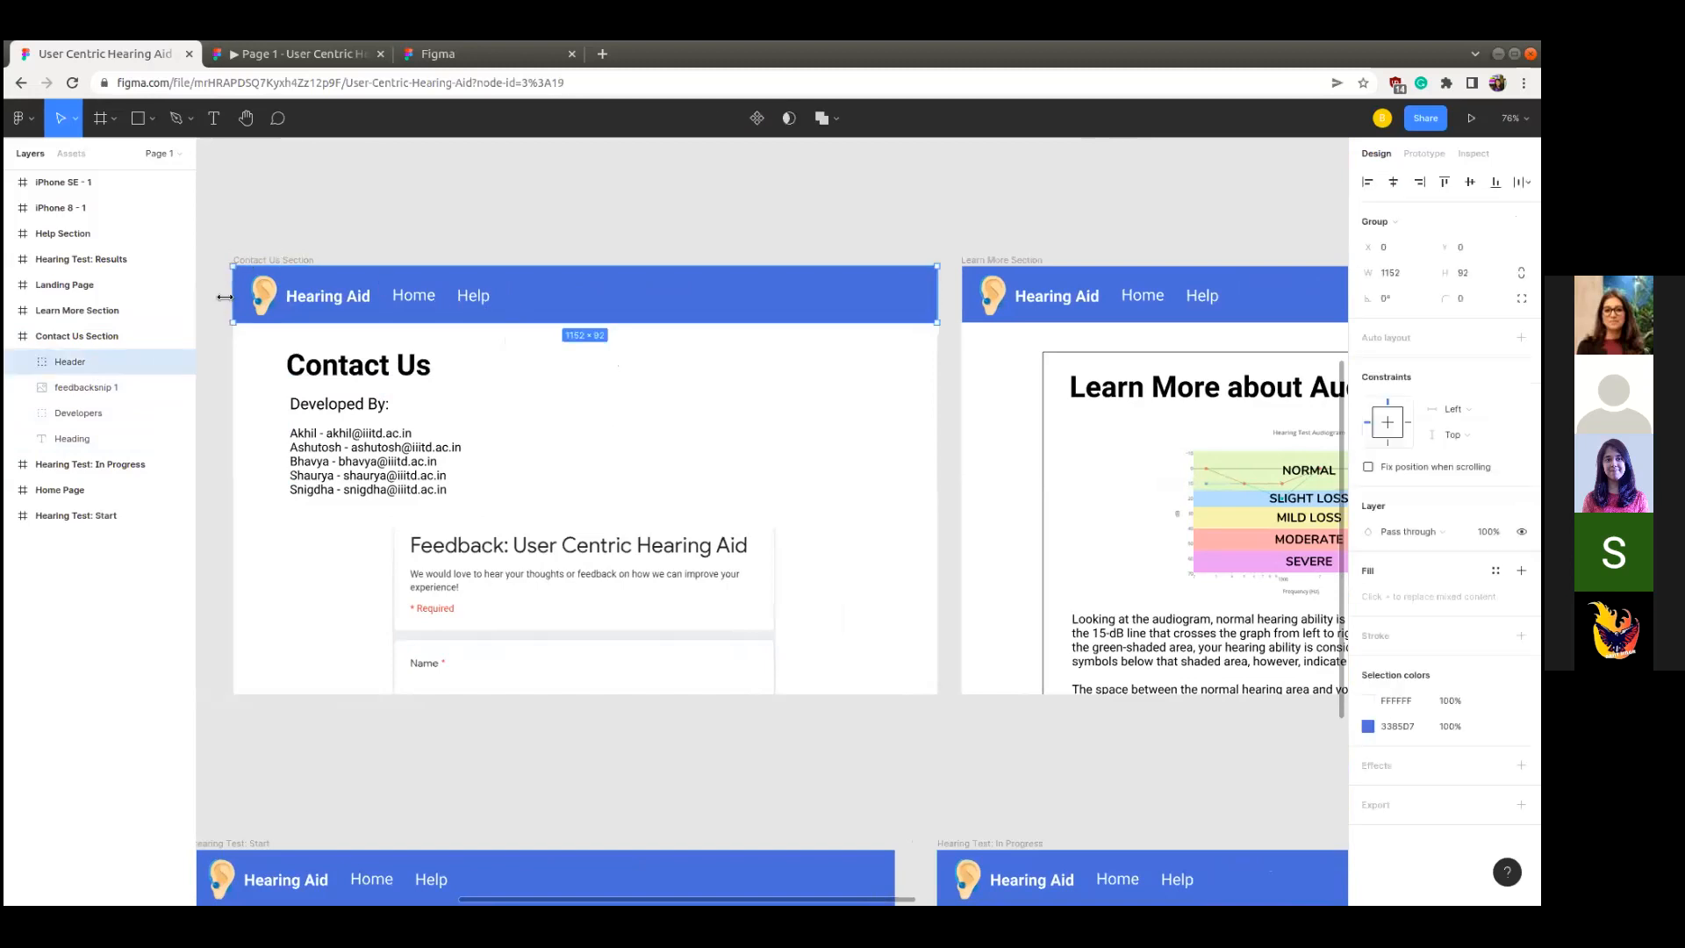
{"action": "left_click", "coordinate": [22, 360]}
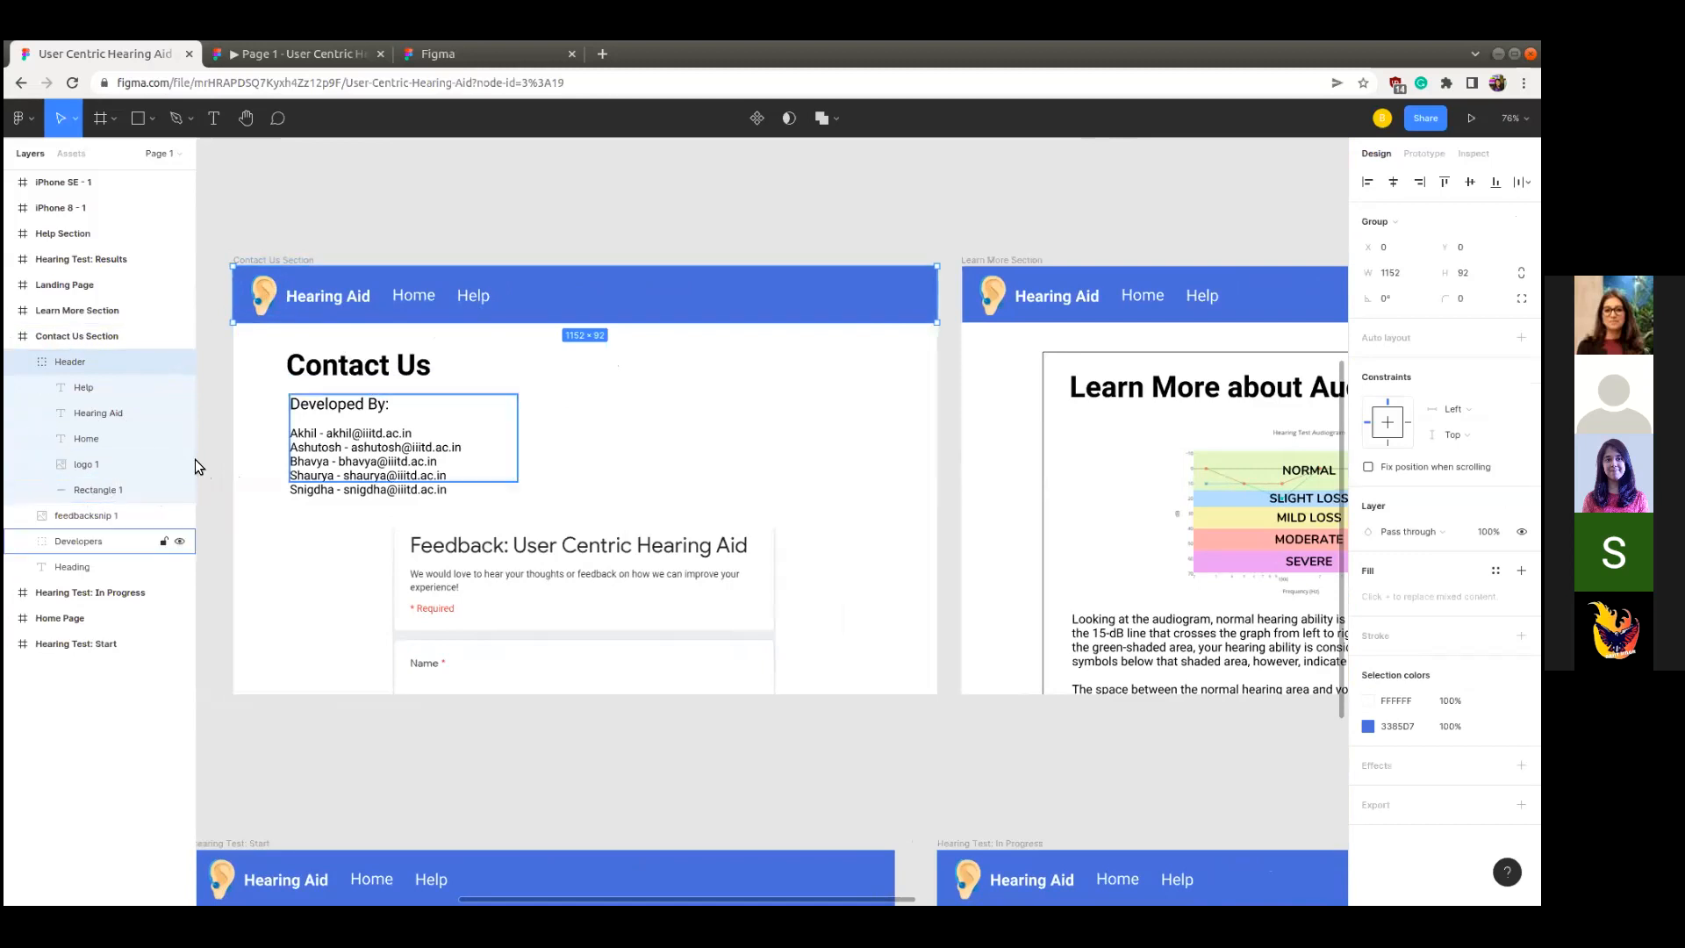
- Ungroup the Header group of the Contact Us Section frame and clear the selection
{"action": "scroll", "coordinate": [564, 504], "scroll_direction": "down", "scroll_amount": 2}
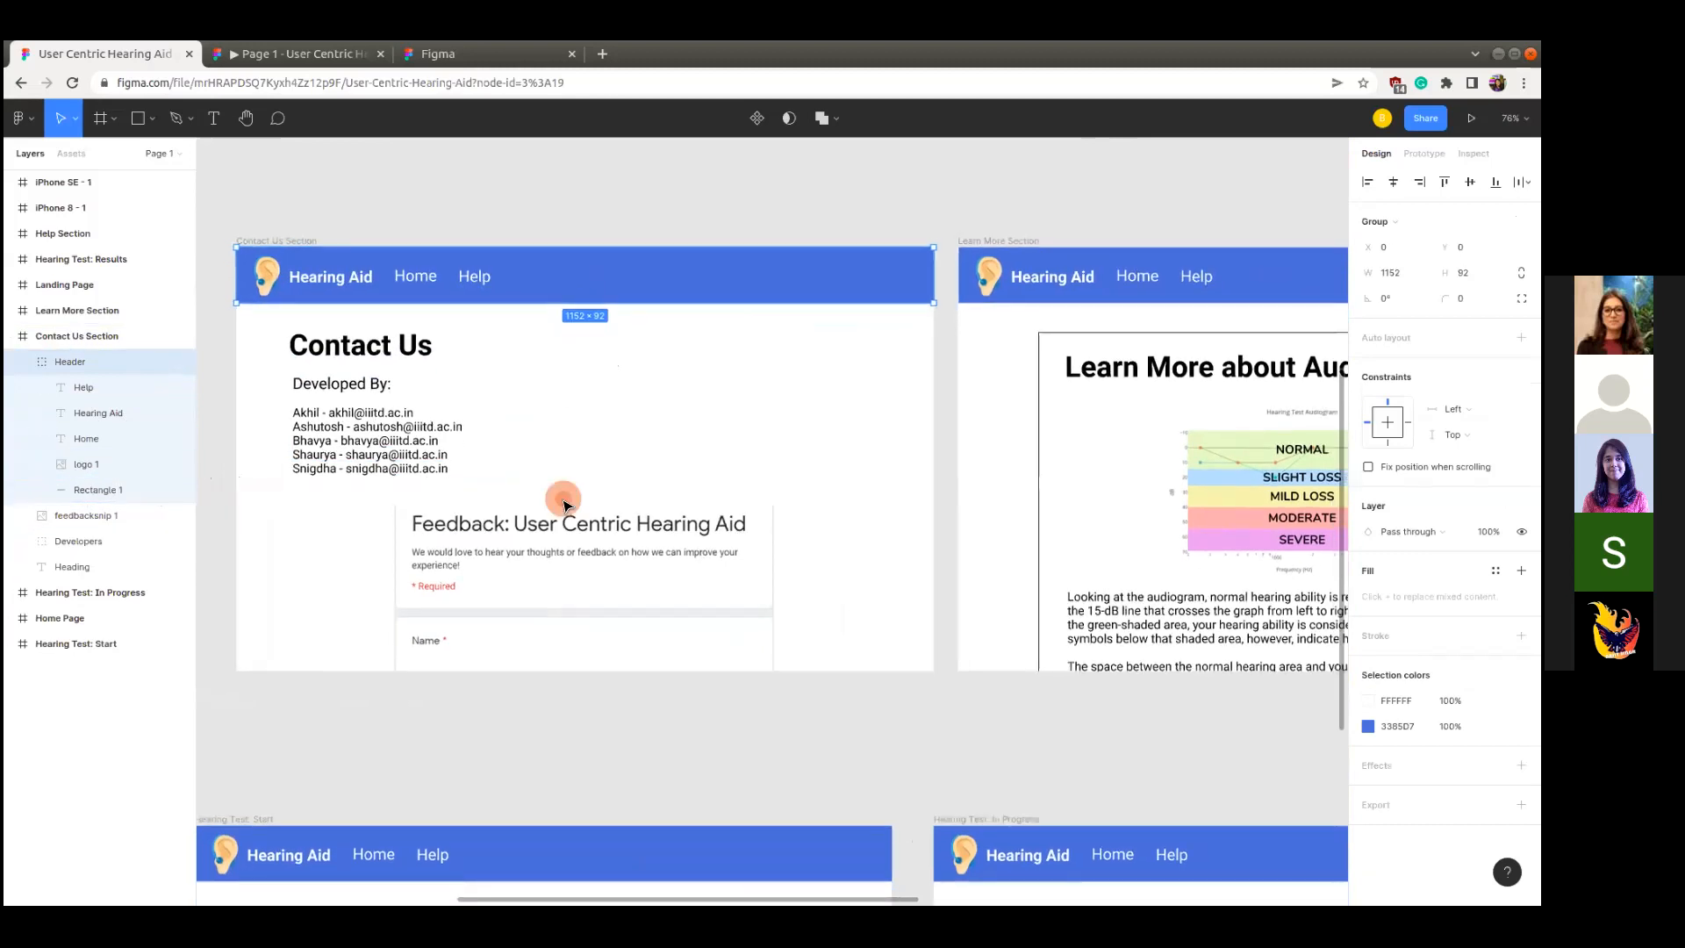
{"action": "scroll", "coordinate": [564, 504], "scroll_direction": "up", "scroll_amount": 1}
{"action": "right_click", "coordinate": [562, 295]}
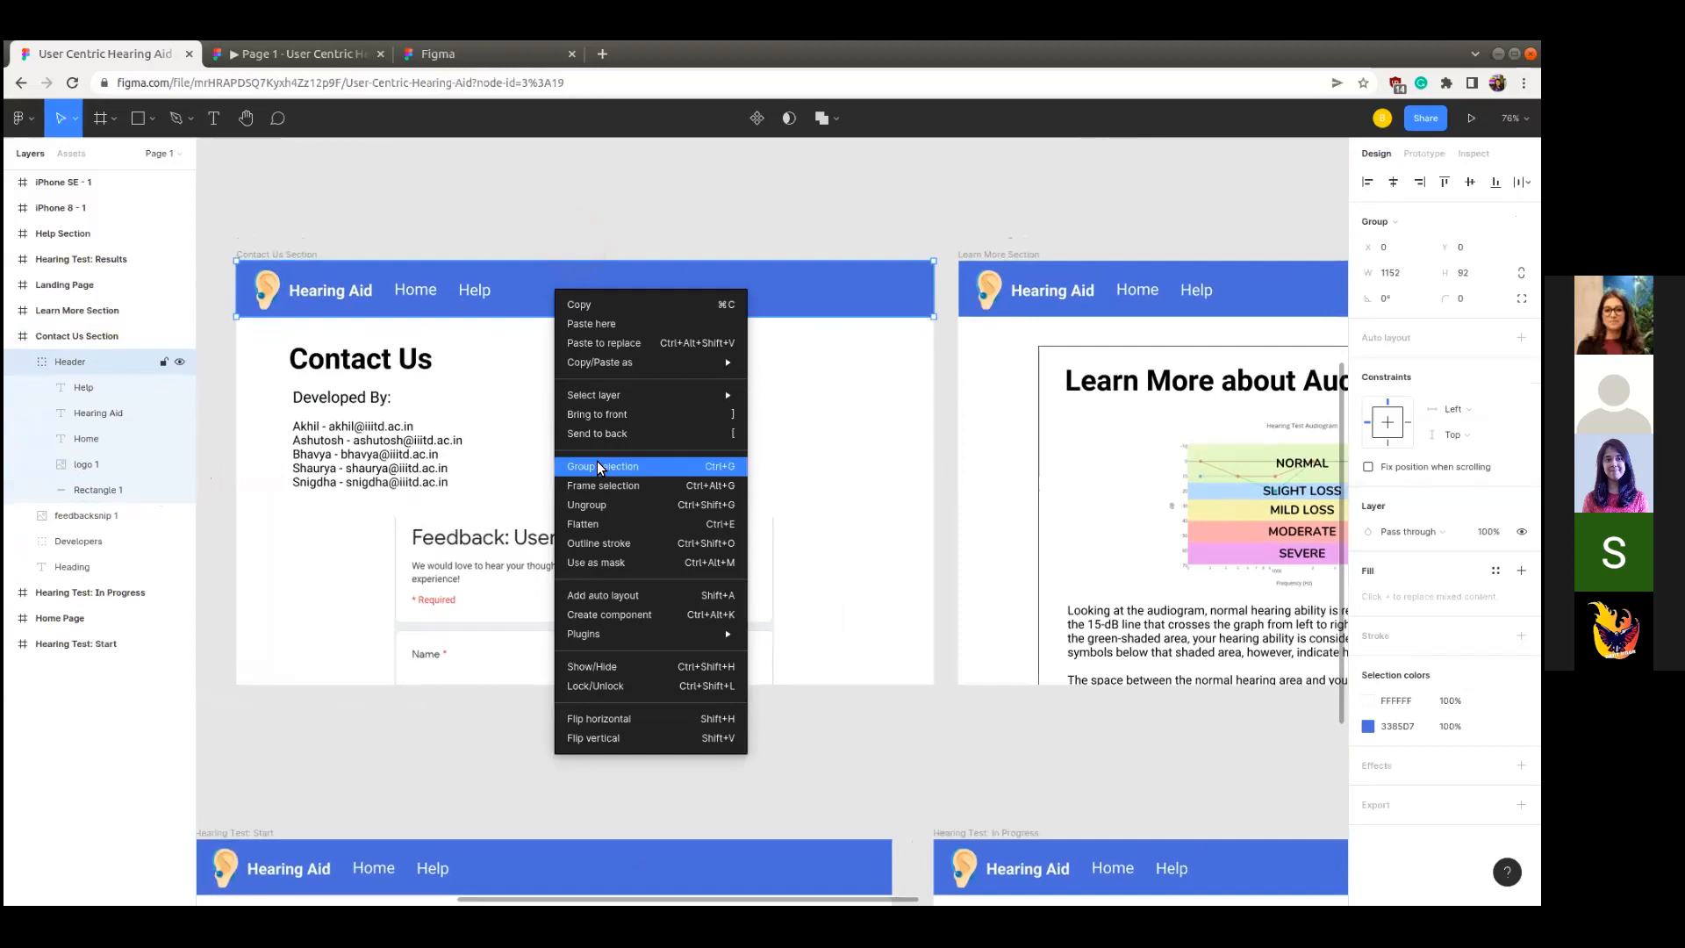
{"action": "left_click", "coordinate": [611, 505]}
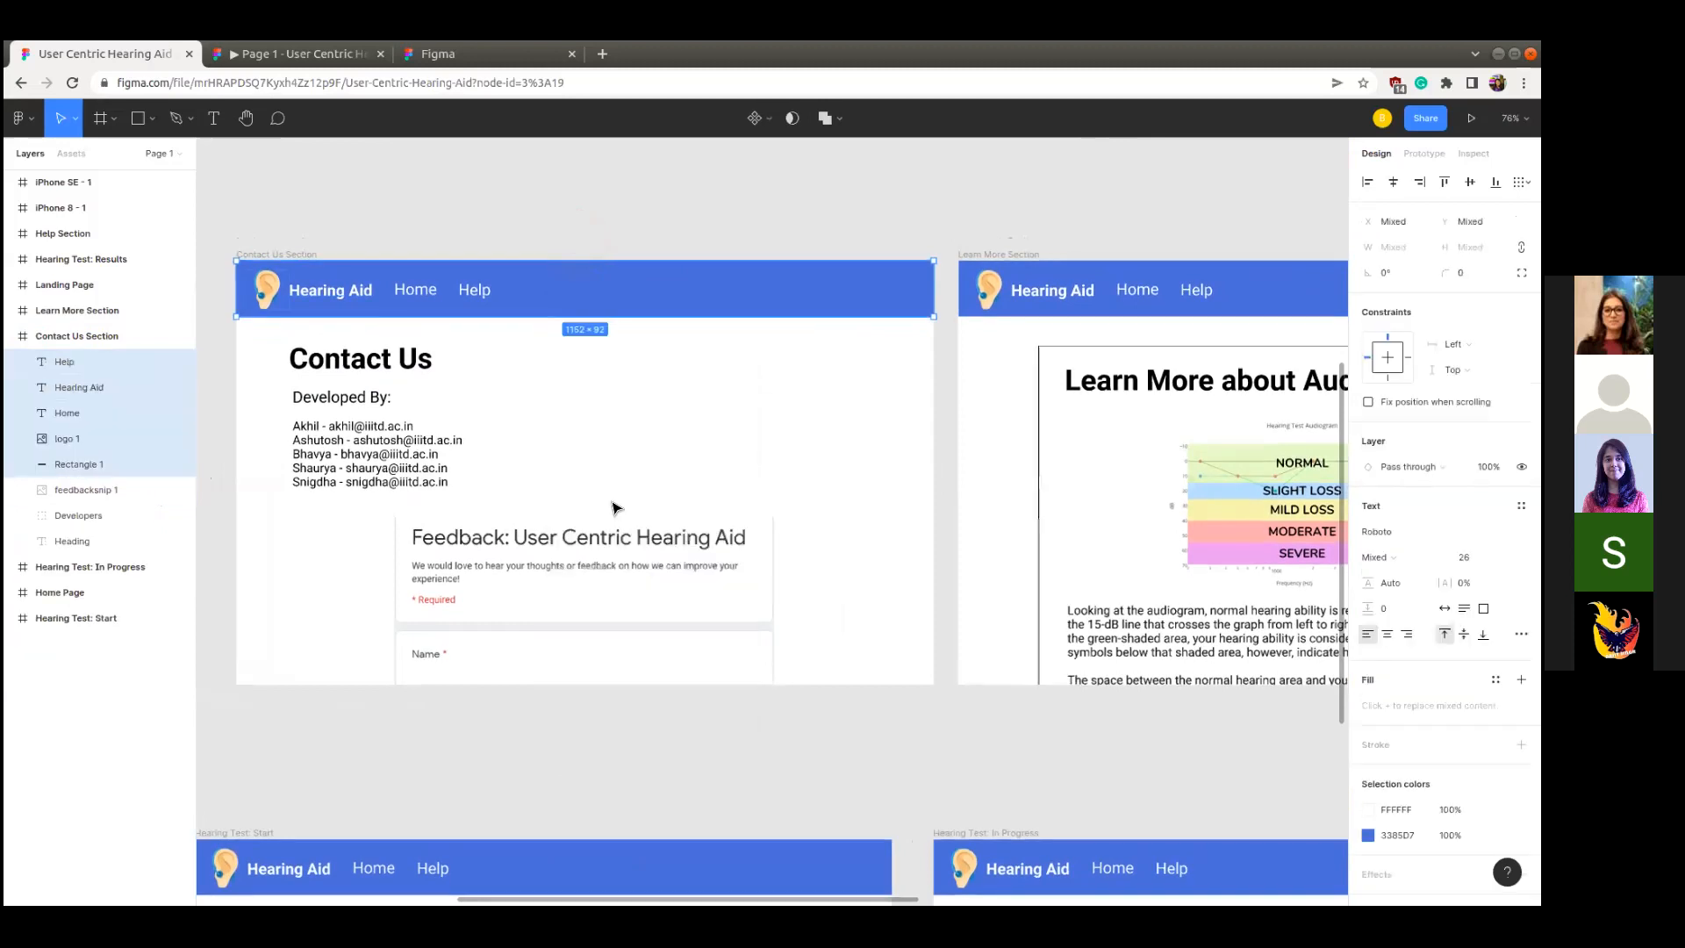
{"action": "left_click", "coordinate": [501, 195]}
{"action": "scroll", "coordinate": [500, 195], "scroll_direction": "up", "scroll_amount": 3}
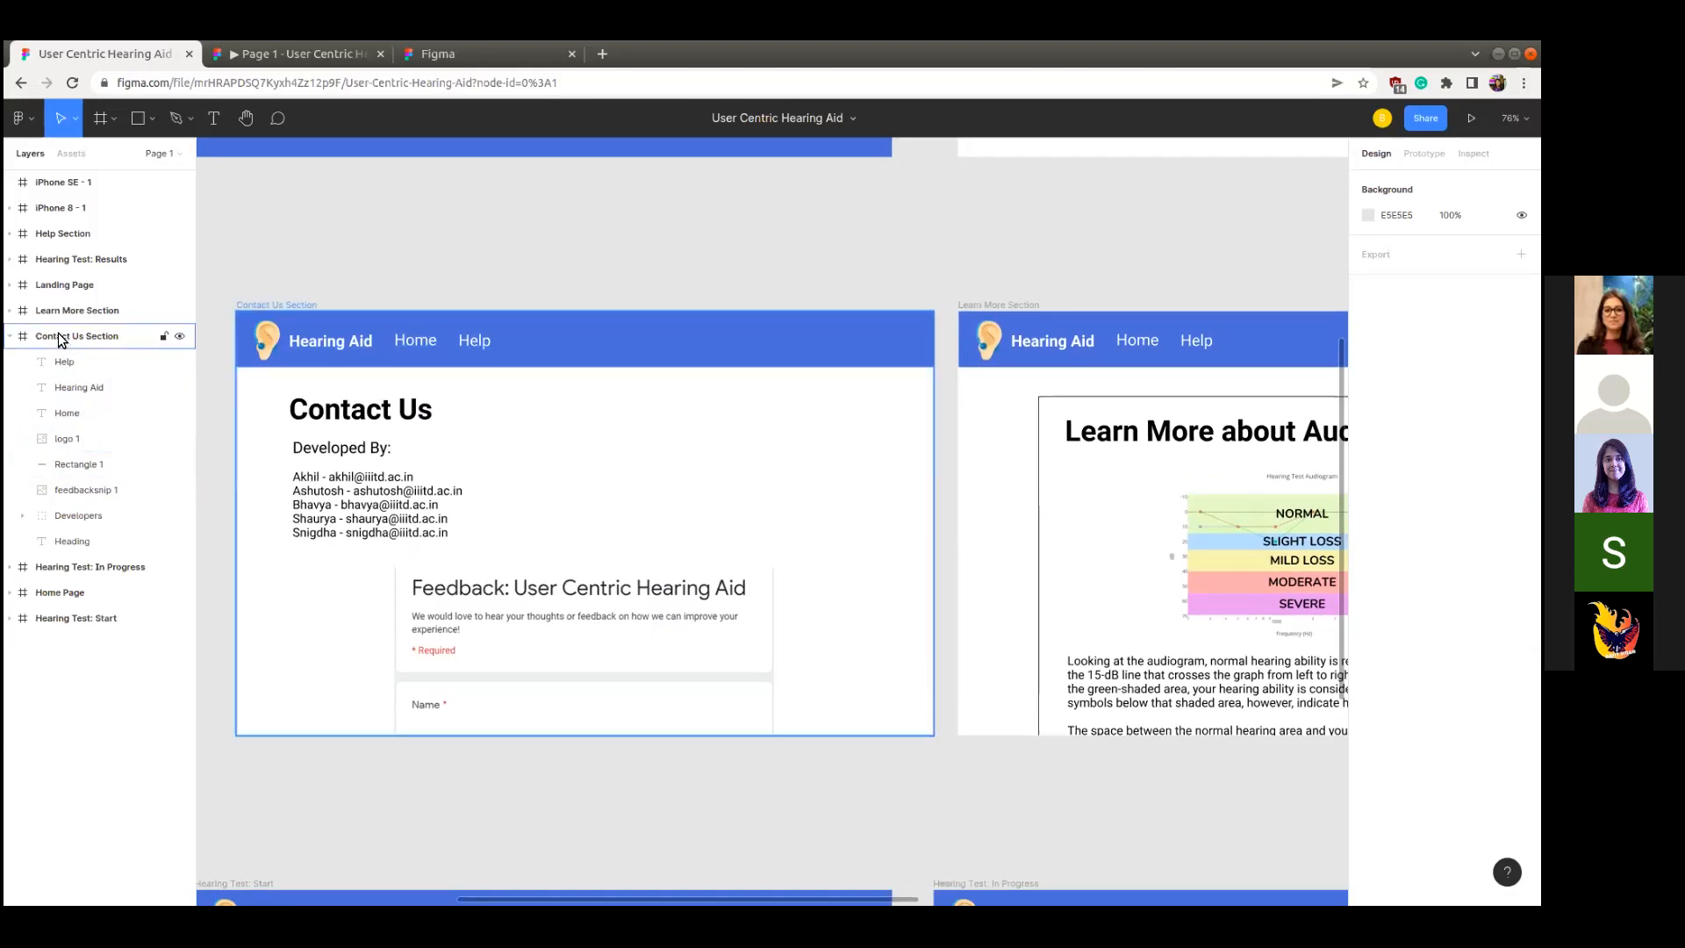
- Group the blue header rectangle, Help, Home and Hearing Aid texts and the logo of the Contact Us Section frame
{"action": "left_click", "coordinate": [588, 338]}
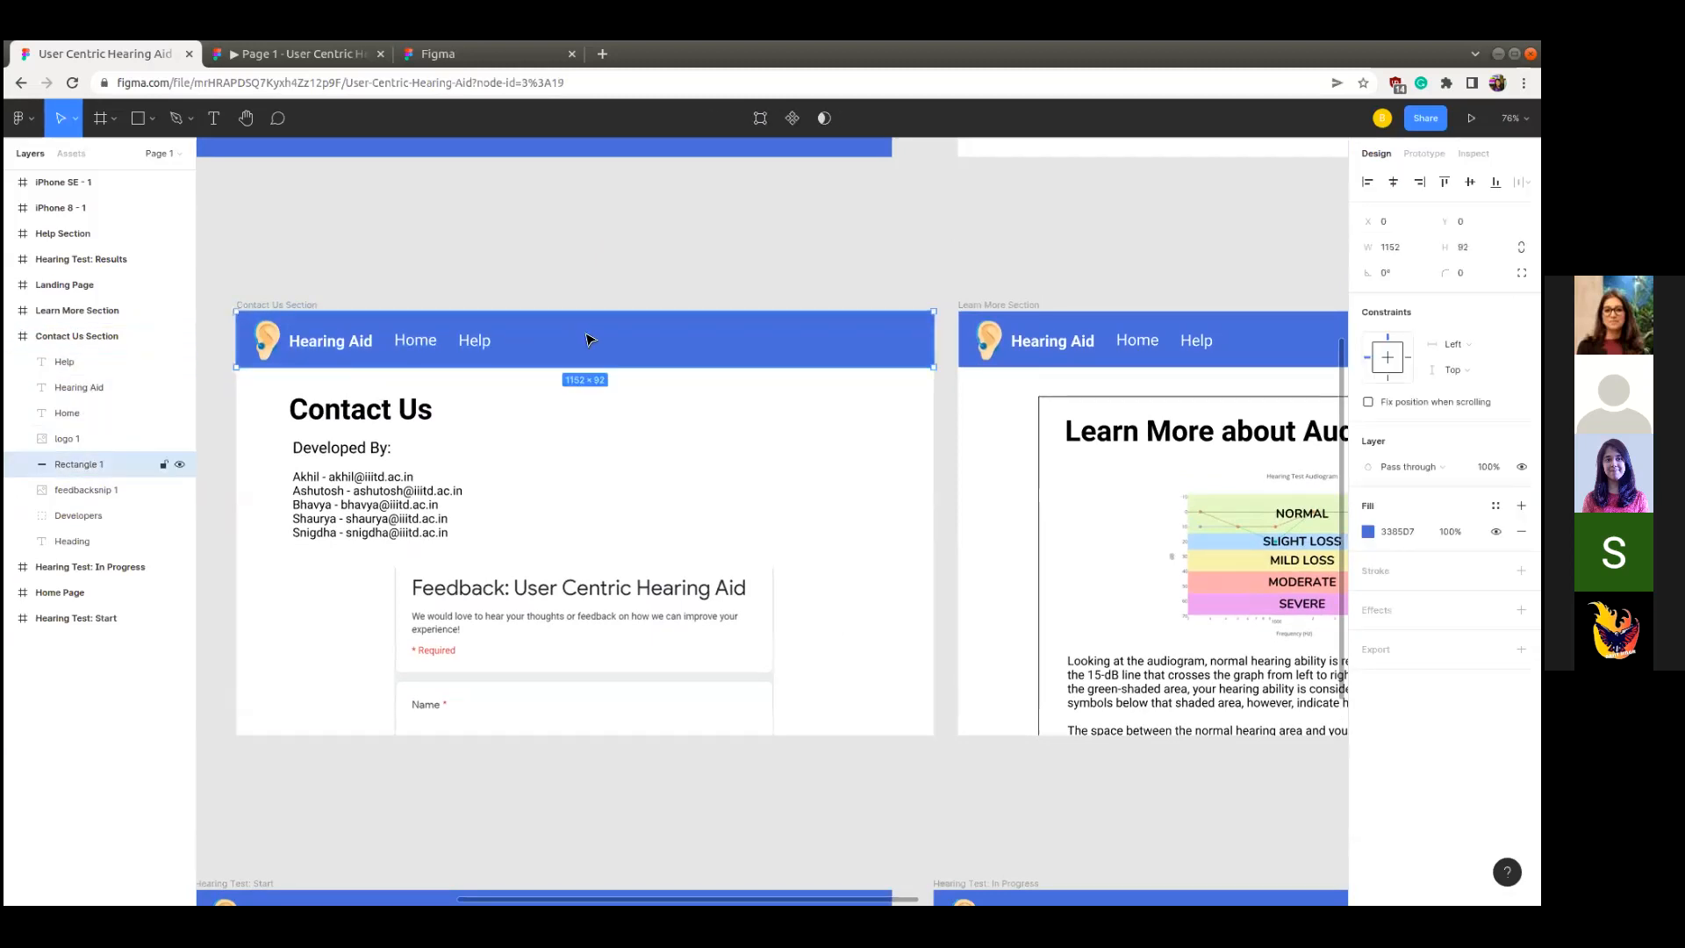
{"action": "left_click", "coordinate": [472, 346], "text": "shift"}
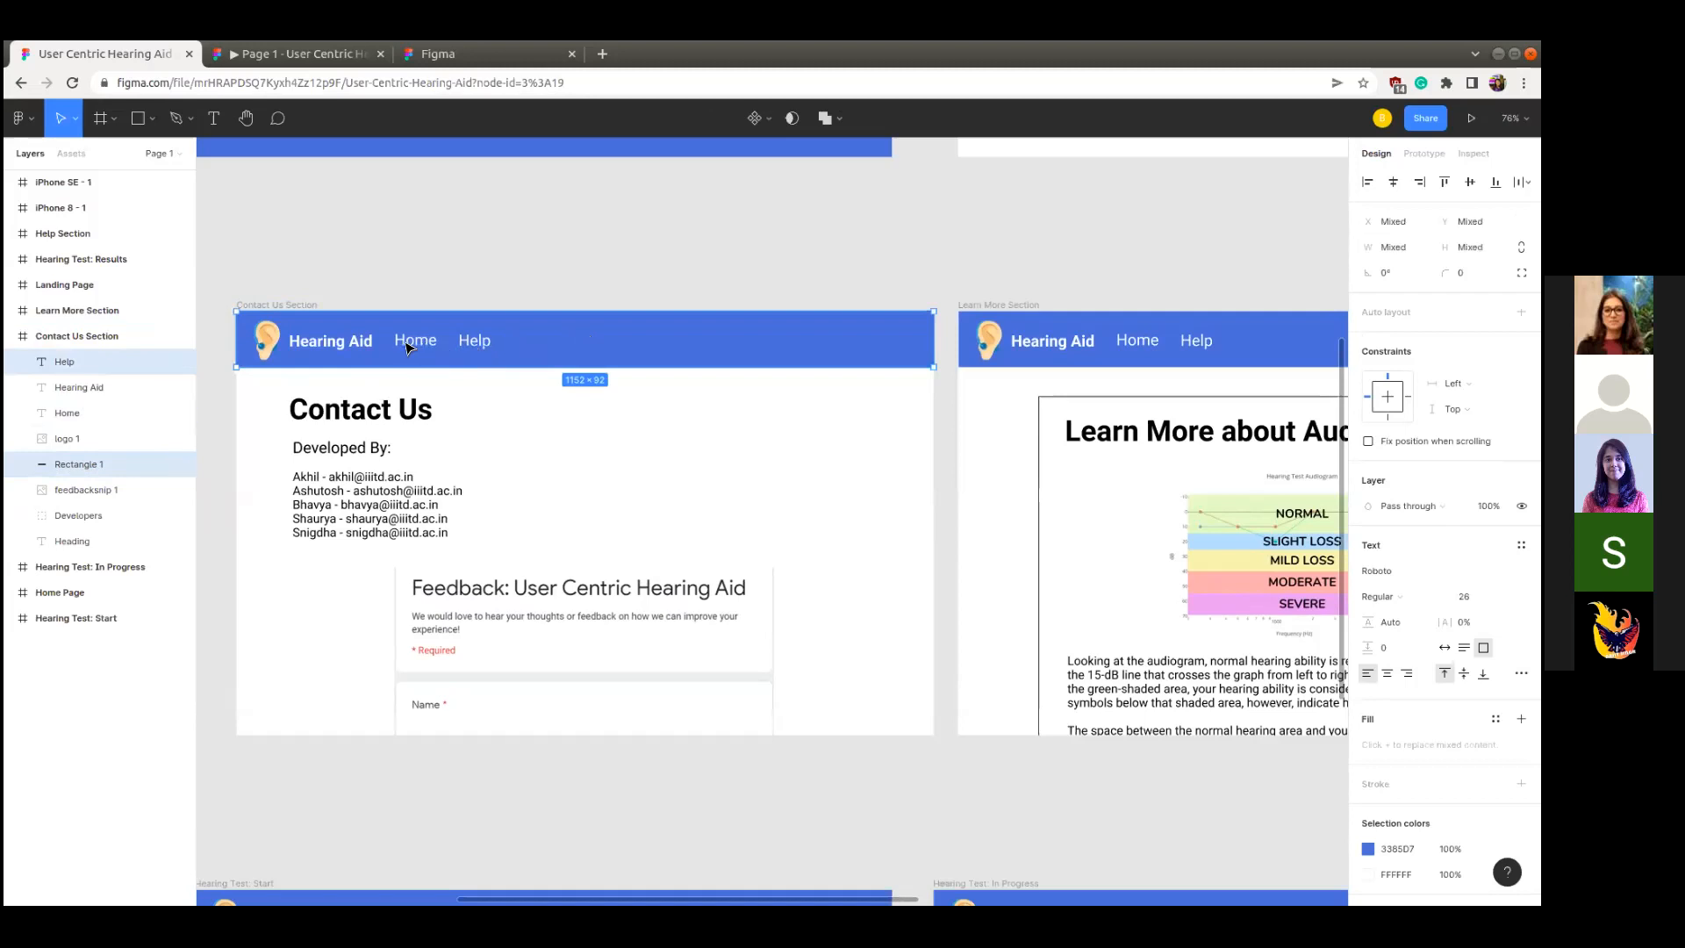
{"action": "left_click", "coordinate": [418, 344], "text": "shift"}
{"action": "left_click", "coordinate": [332, 341], "text": "shift"}
{"action": "left_click", "coordinate": [267, 338], "text": "shift"}
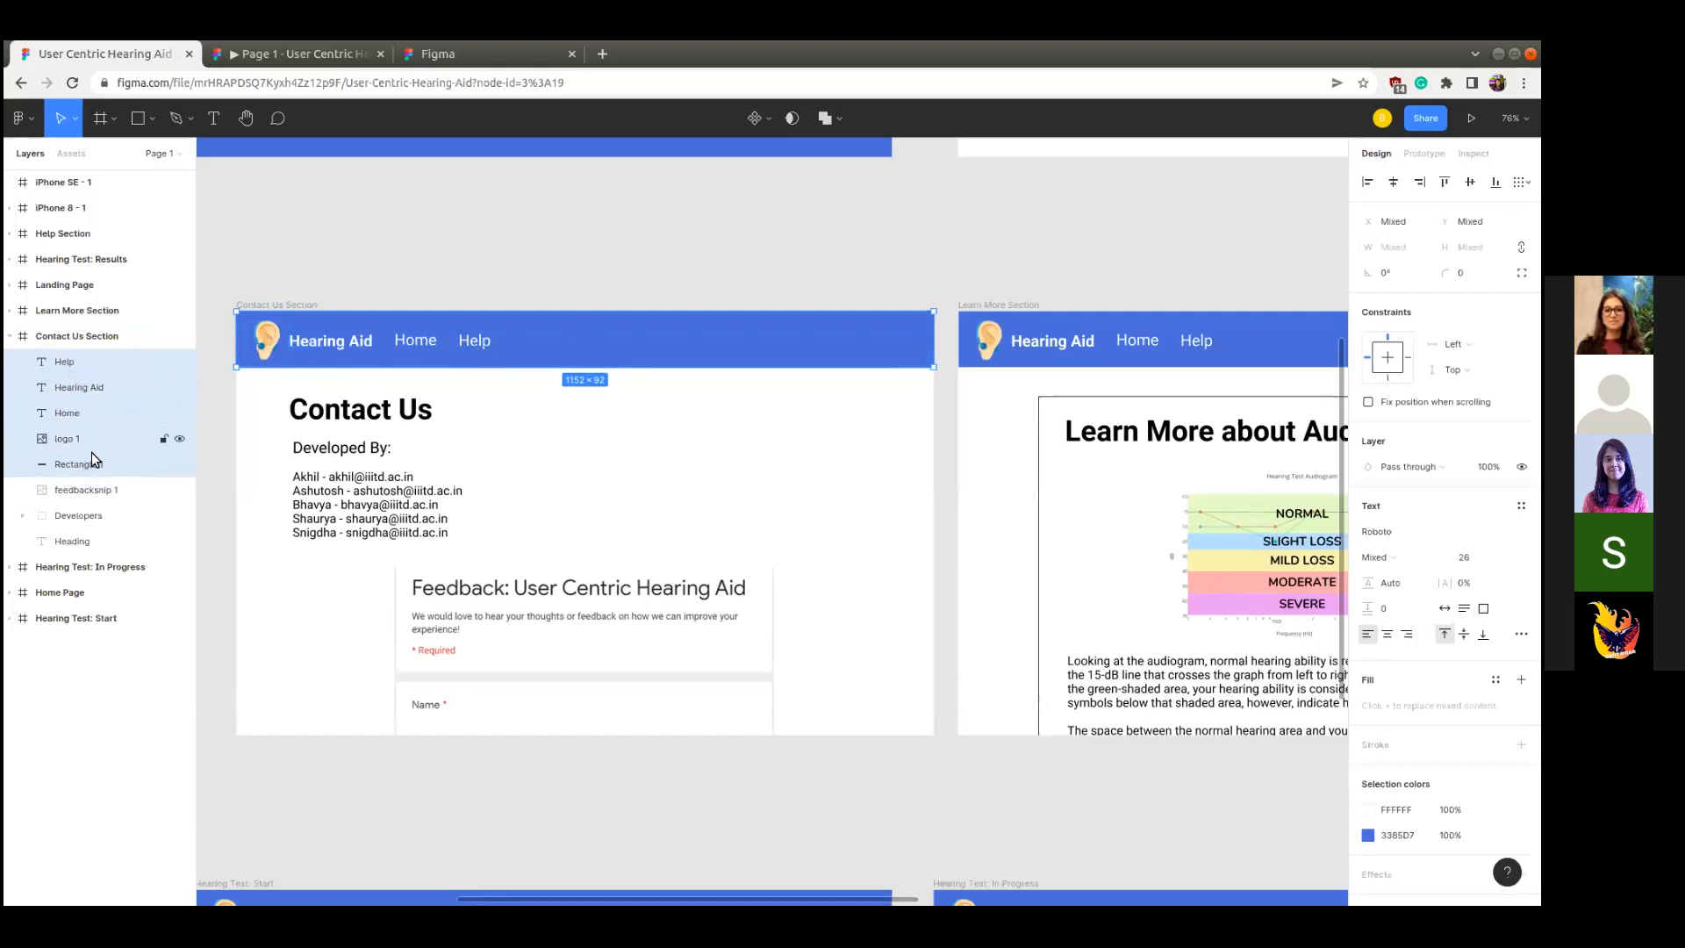
{"action": "right_click", "coordinate": [718, 338]}
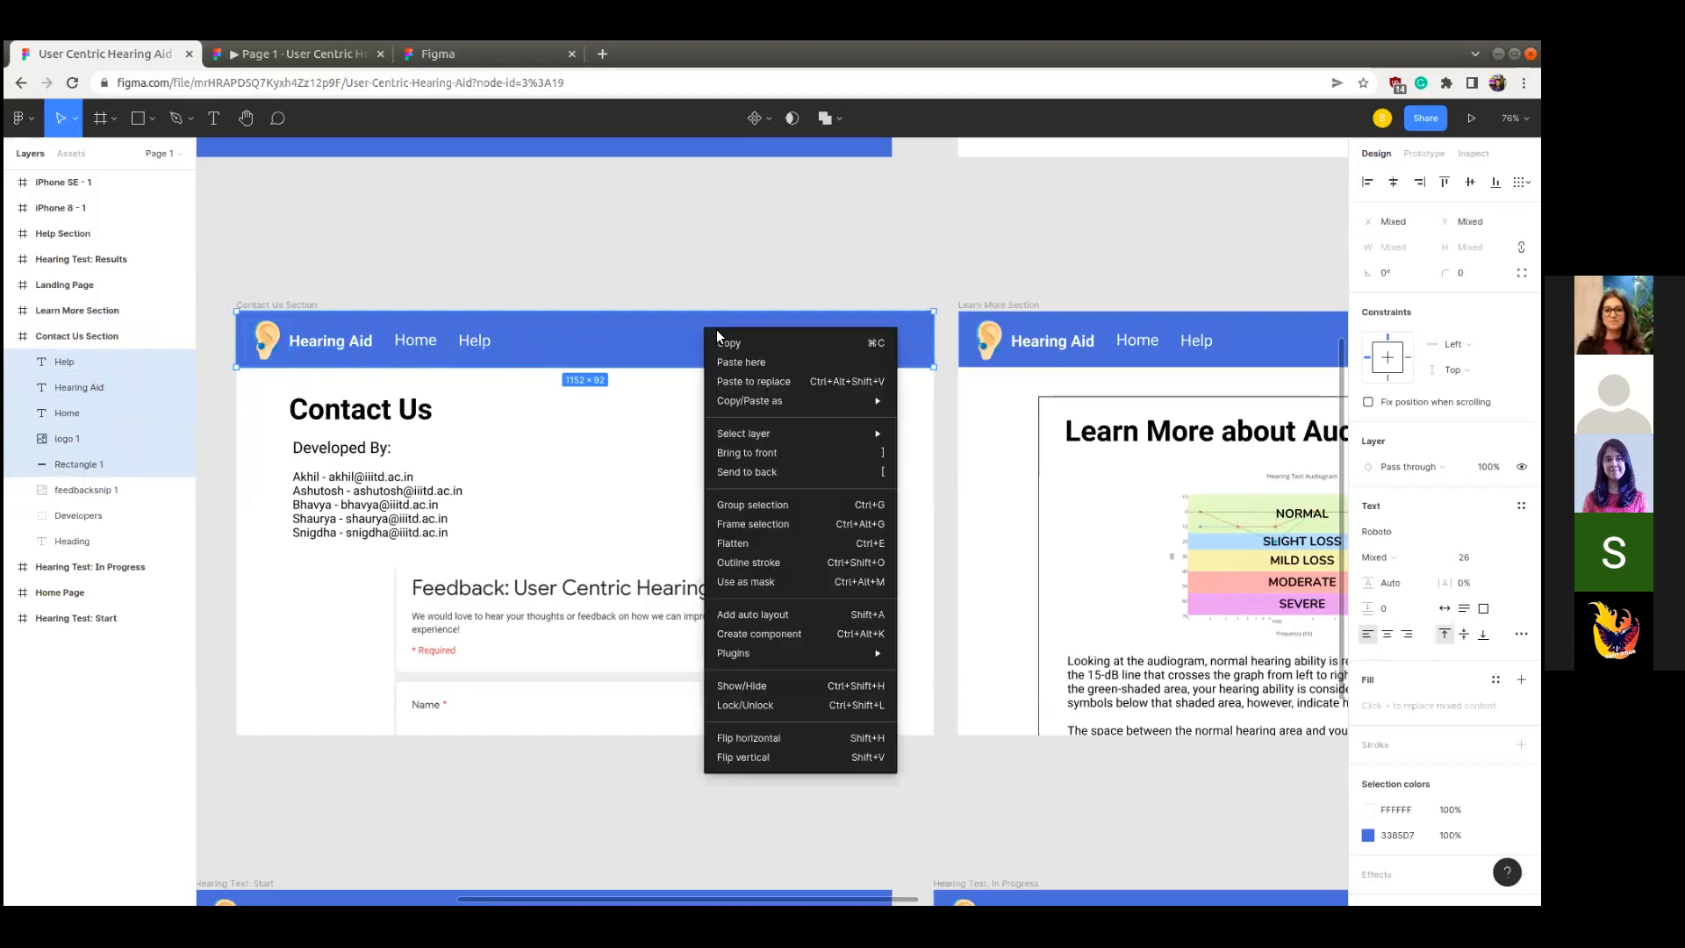
{"action": "left_click", "coordinate": [763, 504]}
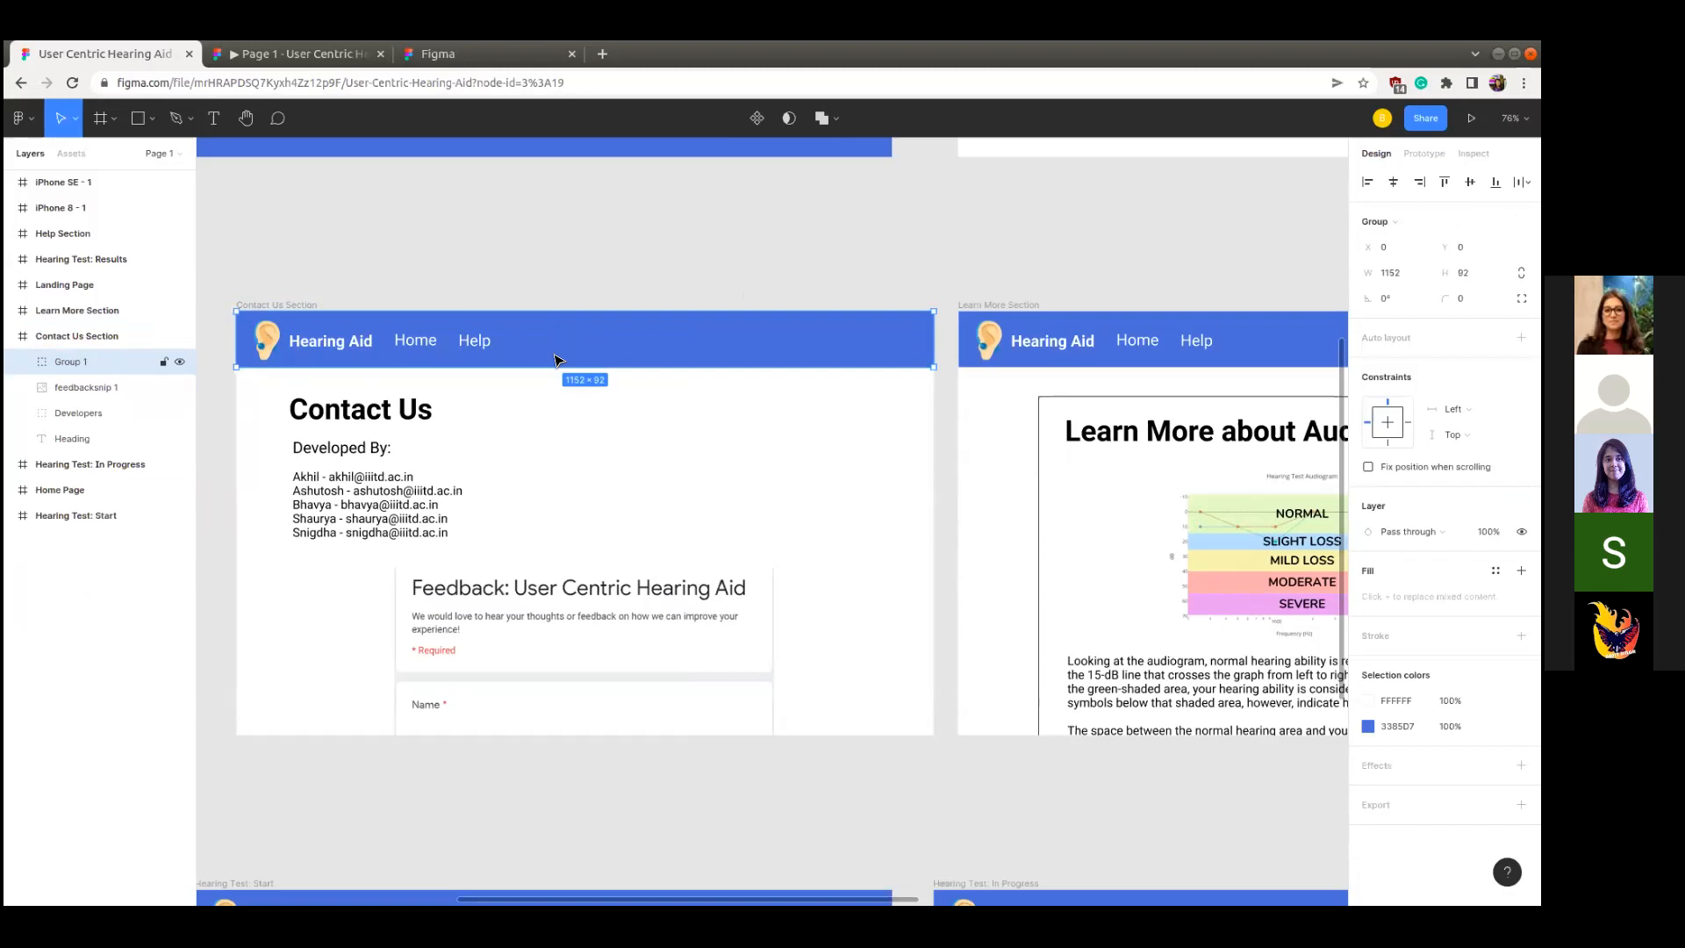
- Paste a copy of the header group and place it on the empty canvas to the upper left of the Contact Us Section frame
{"action": "key", "text": "ctrl+v"}
{"action": "left_click_drag", "start_coordinate": [578, 362], "coordinate": [572, 249]}
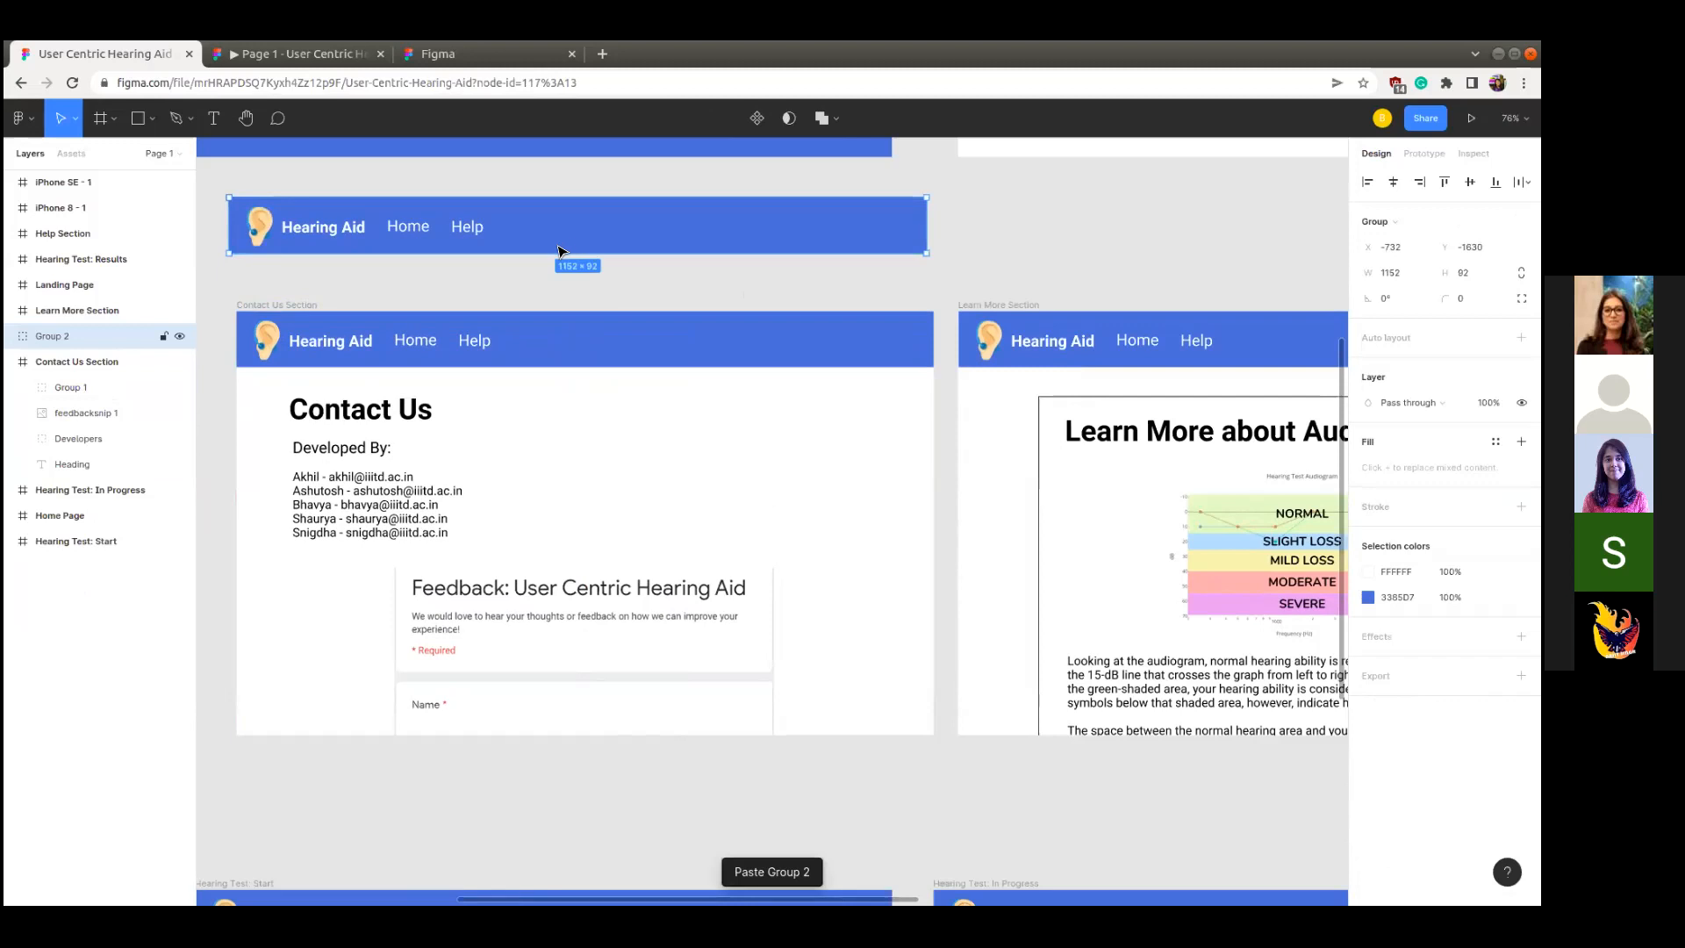
{"action": "scroll", "coordinate": [559, 252], "scroll_direction": "left", "scroll_amount": 5}
{"action": "scroll", "coordinate": [560, 252], "scroll_direction": "up", "scroll_amount": 2}
{"action": "left_click_drag", "start_coordinate": [854, 334], "coordinate": [548, 335]}
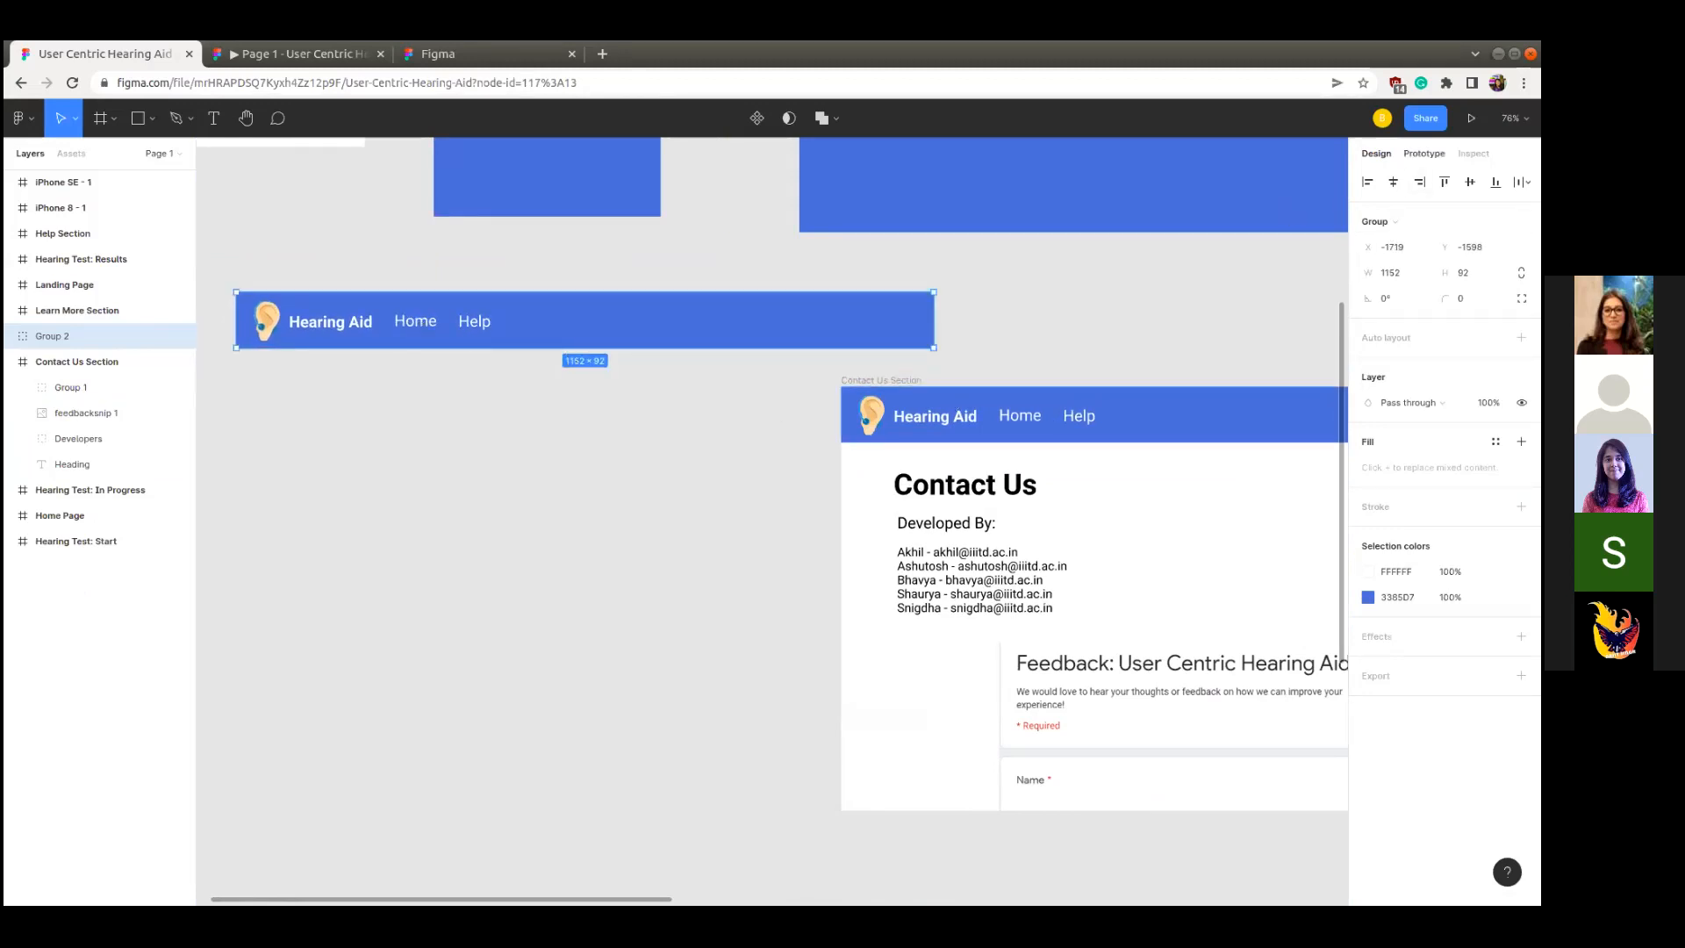
- Show the prototype connections and compare those of the copied header with those of the Contact Us Section header
{"action": "left_click", "coordinate": [1423, 153]}
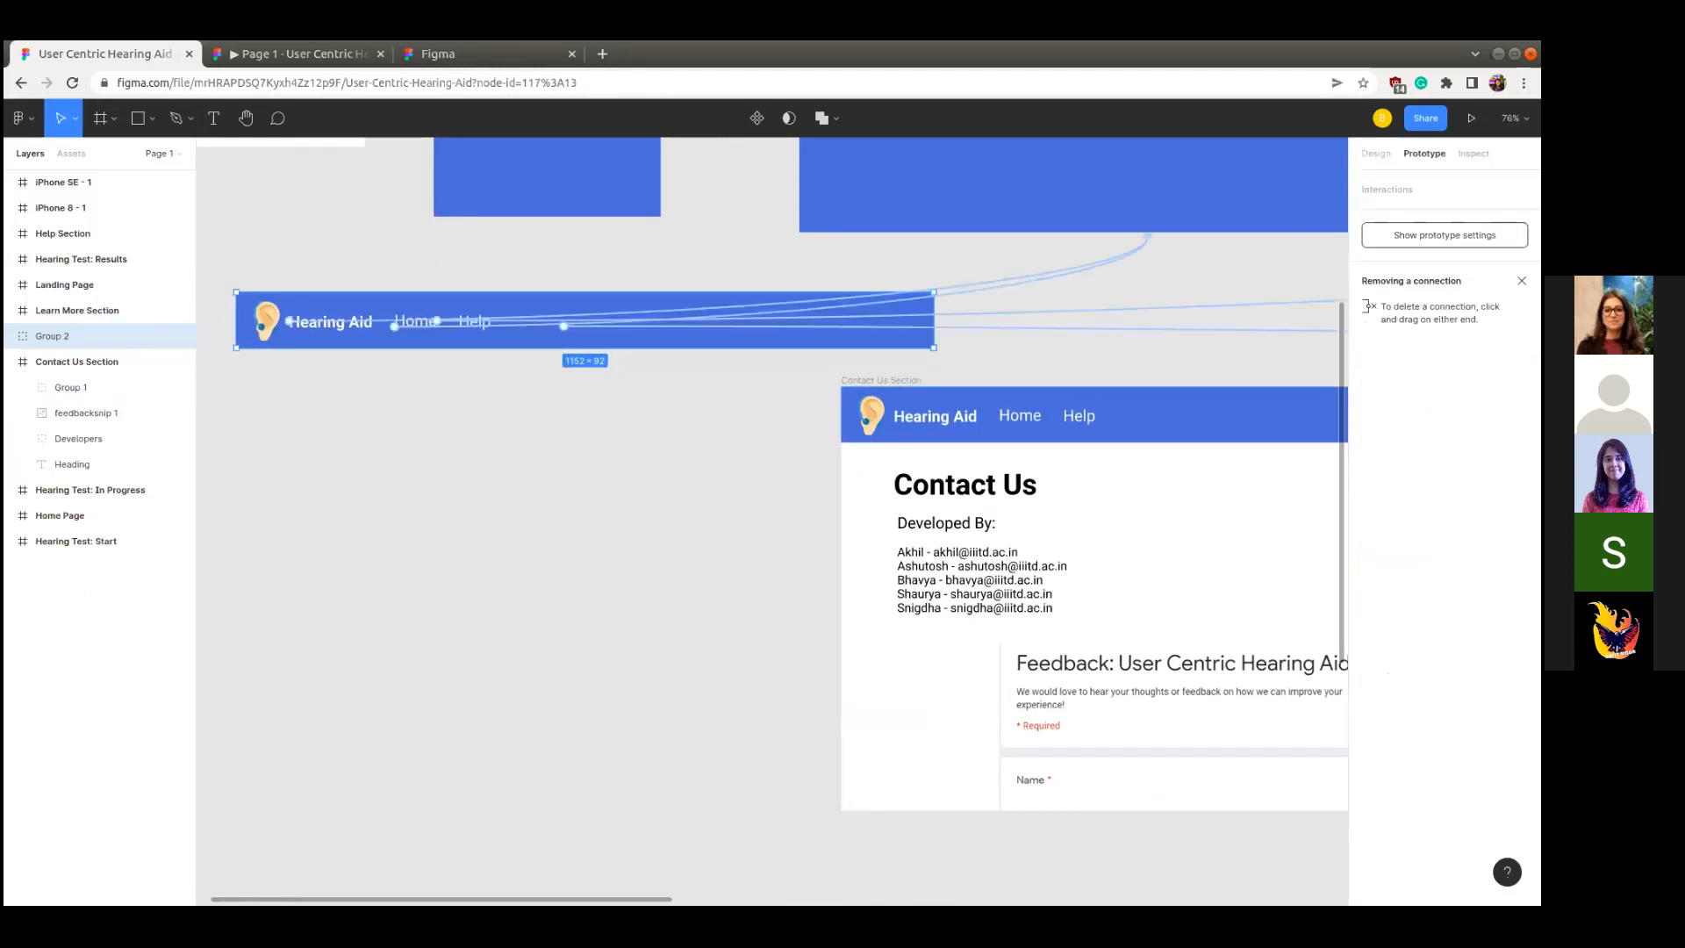
{"action": "left_click", "coordinate": [1021, 418]}
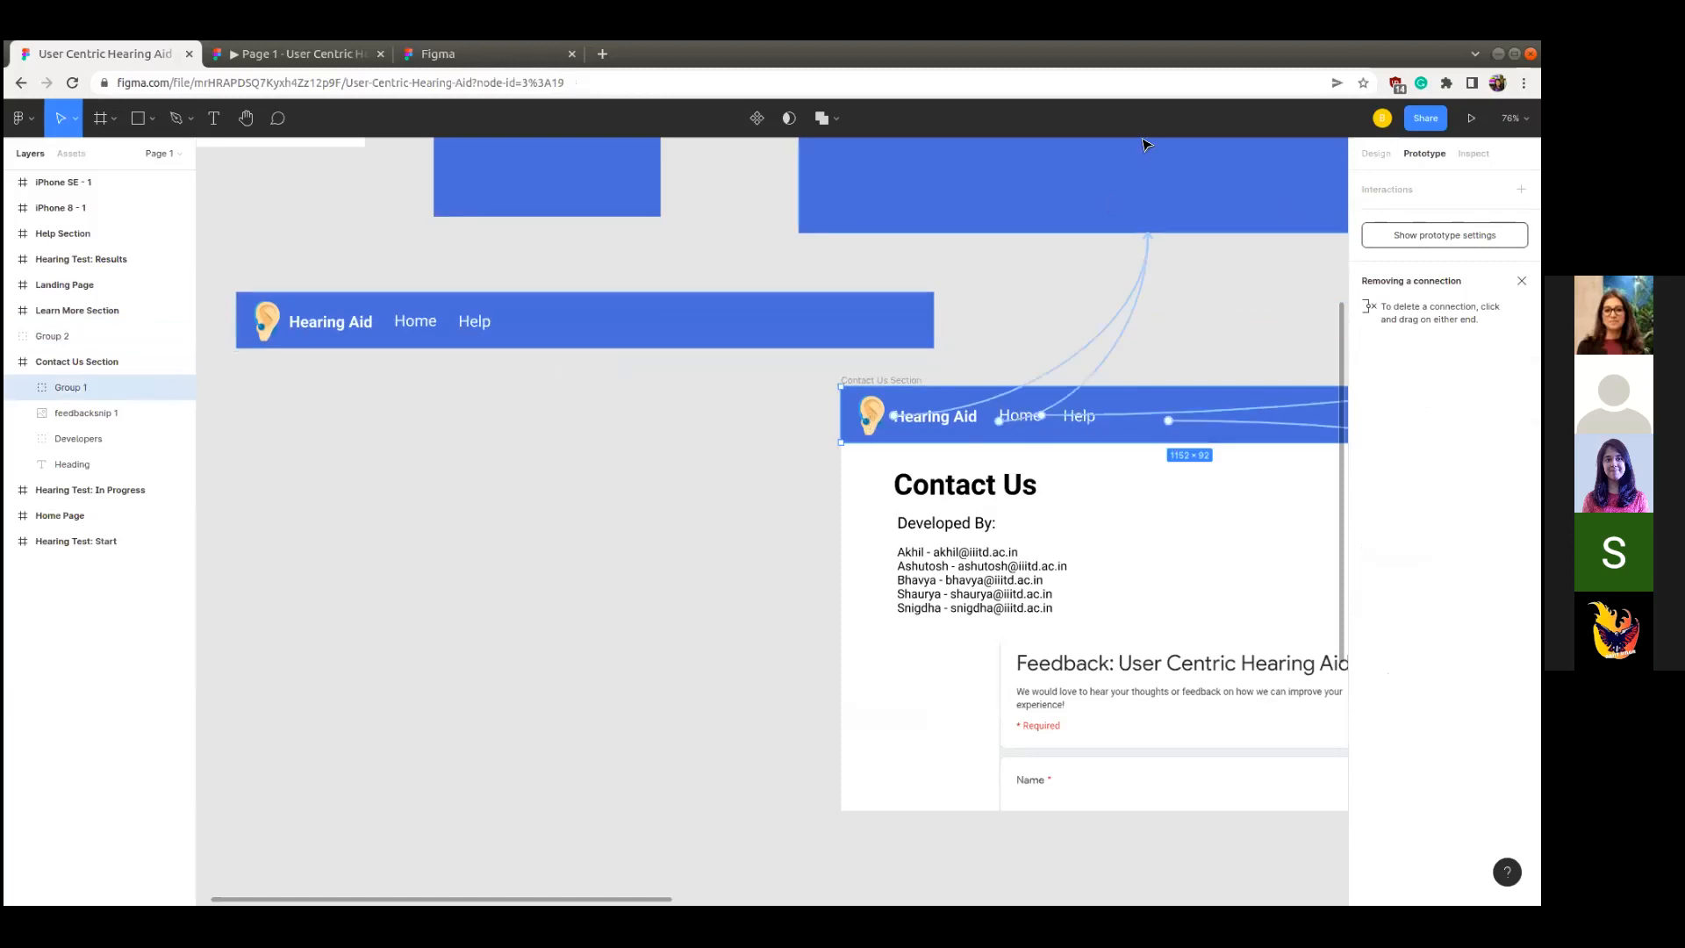
{"action": "left_click", "coordinate": [646, 330]}
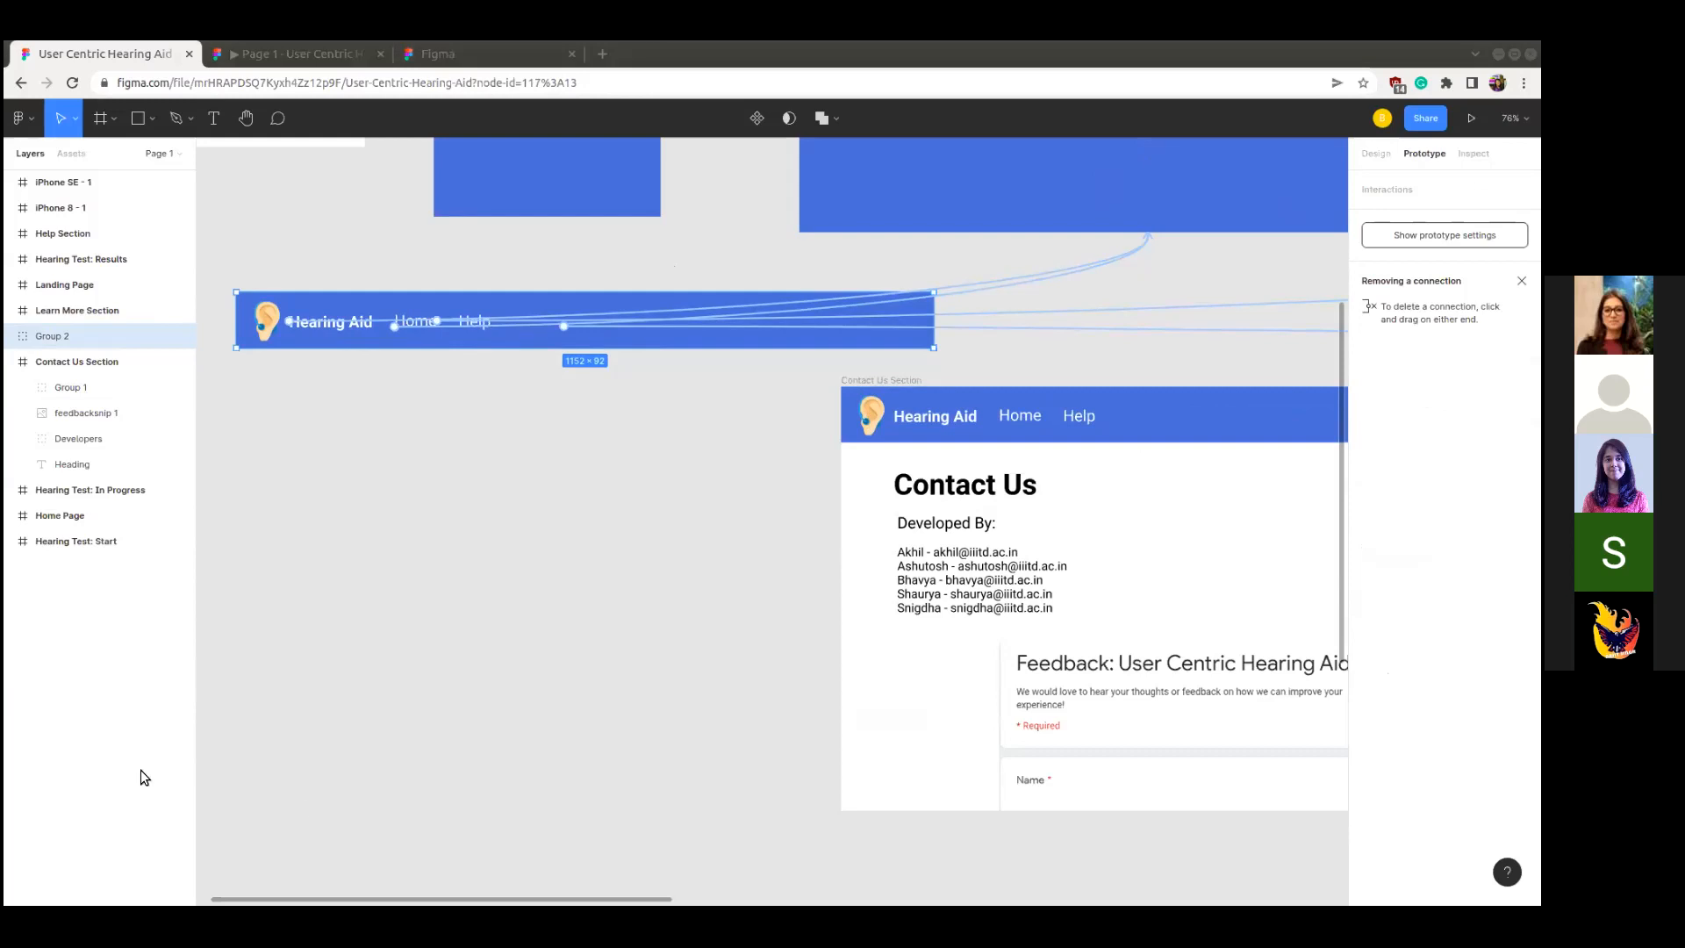
{"action": "left_click", "coordinate": [436, 736]}
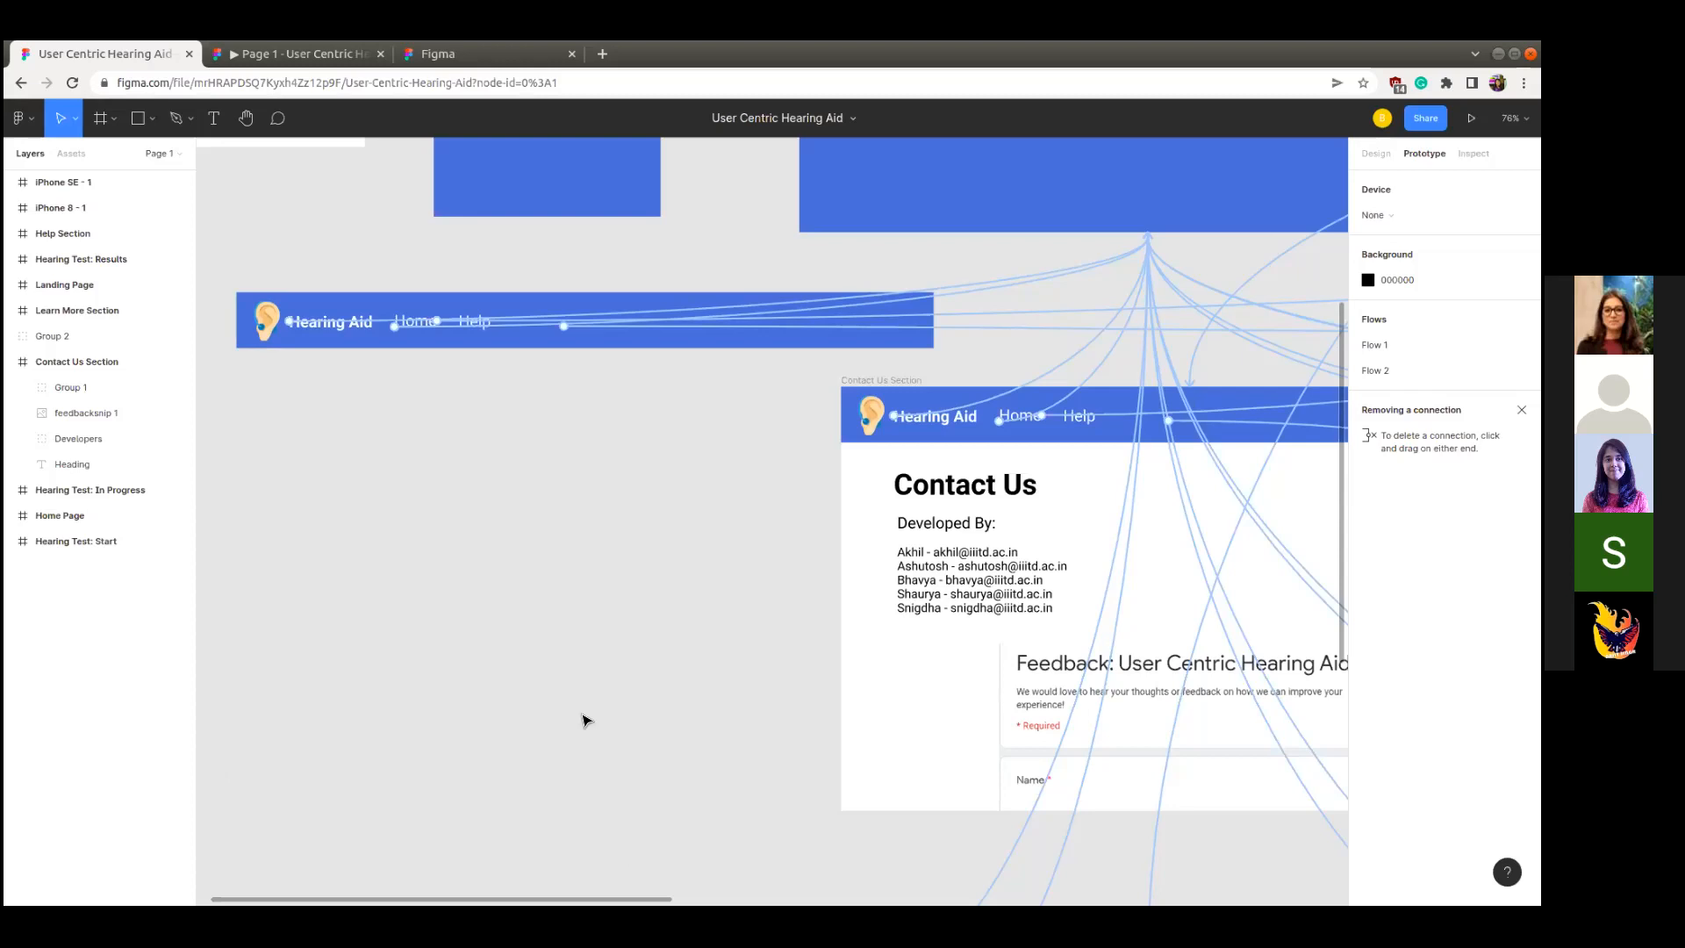
- Examine the prototype connections linking the Landing Page, Home Page, Contact Us, Learn More and Help Section frames
{"action": "scroll", "coordinate": [581, 735], "scroll_direction": "up", "scroll_amount": 3}
{"action": "scroll", "coordinate": [581, 735], "scroll_direction": "up", "scroll_amount": 2}
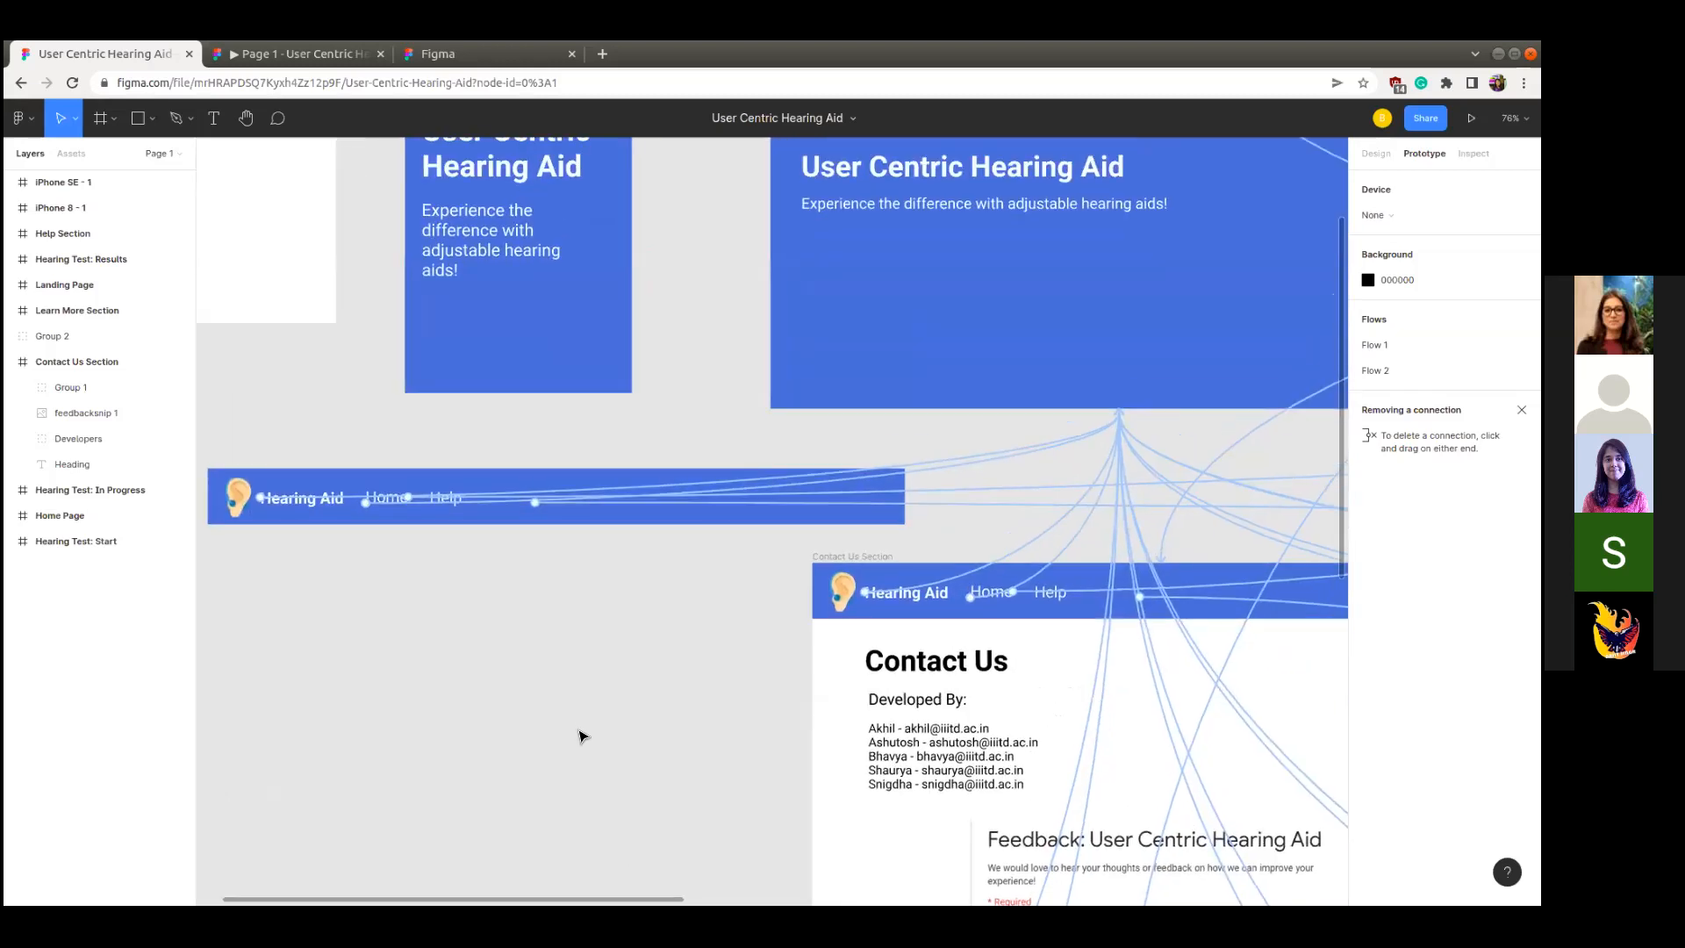
{"action": "scroll", "coordinate": [581, 735], "scroll_direction": "right", "scroll_amount": 1}
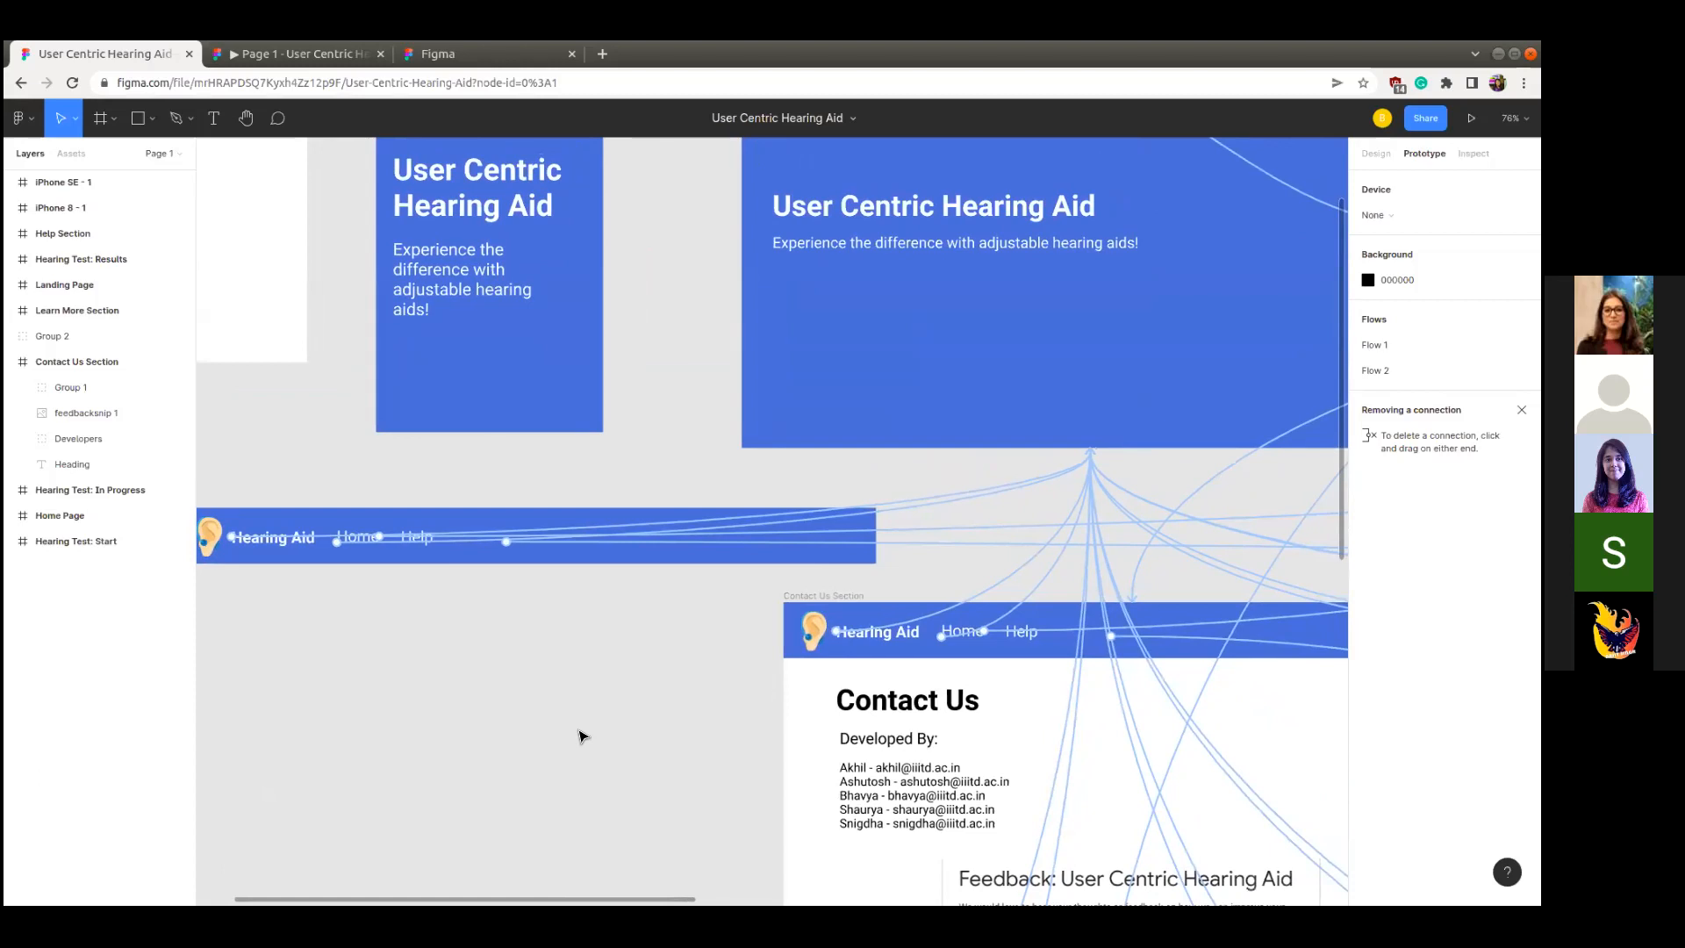
{"action": "scroll", "coordinate": [580, 736], "scroll_direction": "right", "scroll_amount": 3}
{"action": "scroll", "coordinate": [580, 735], "scroll_direction": "down", "scroll_amount": 2}
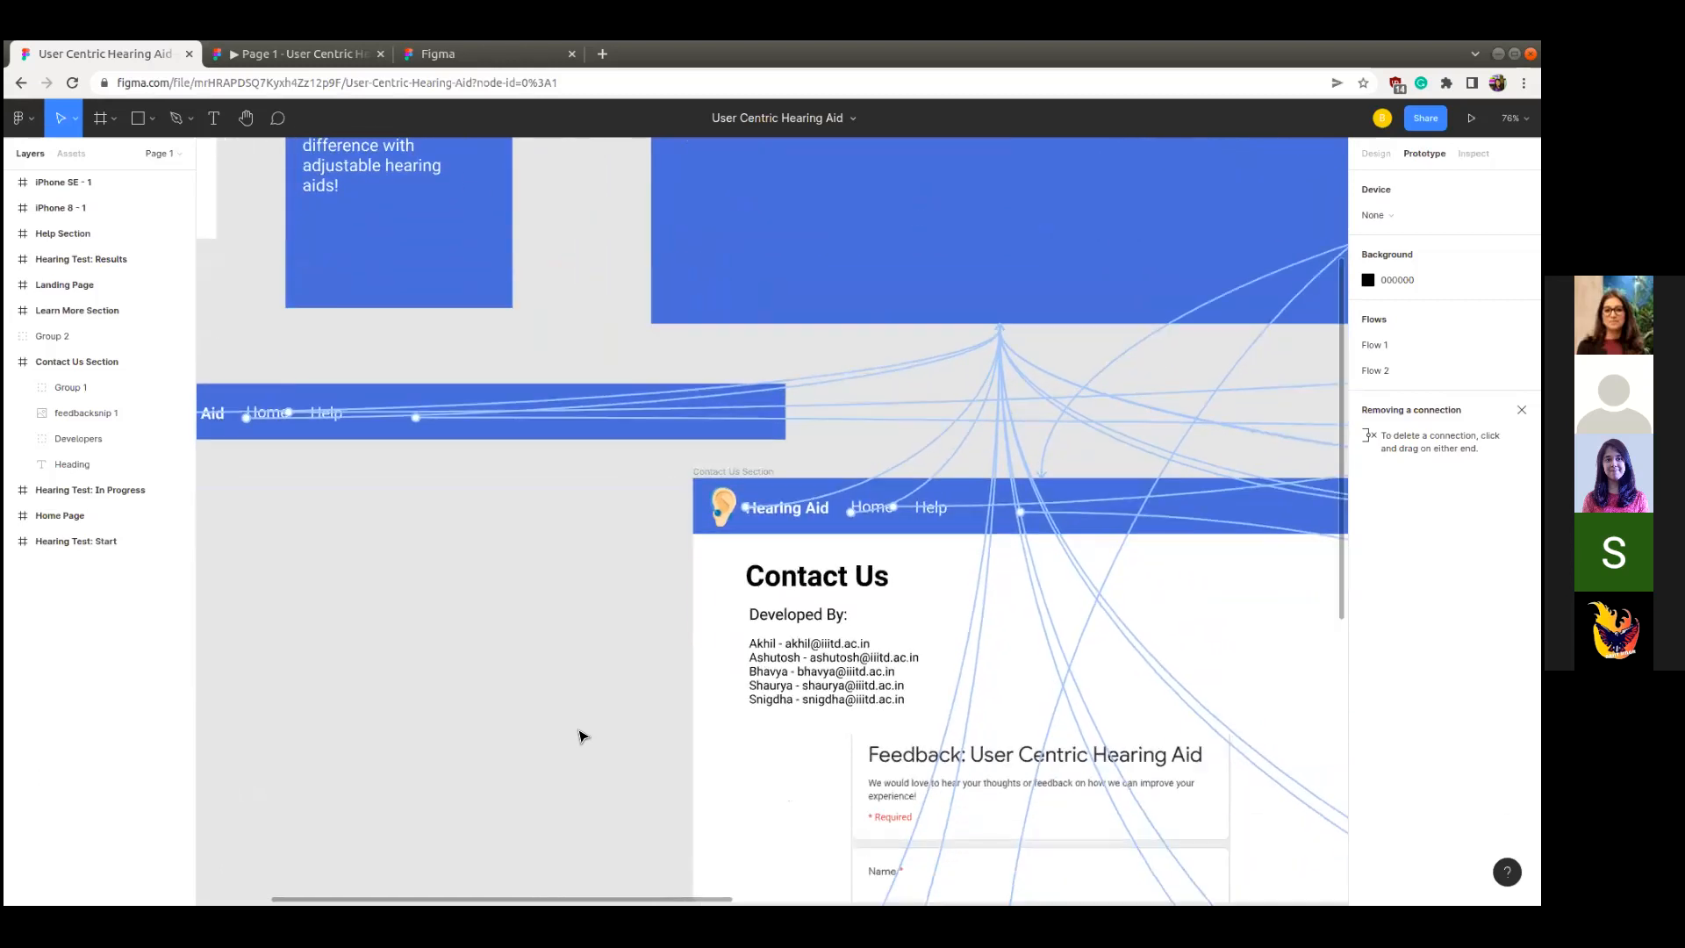
{"action": "scroll", "coordinate": [520, 441], "scroll_direction": "down", "scroll_amount": 2}
{"action": "scroll", "coordinate": [521, 441], "scroll_direction": "down", "scroll_amount": 3}
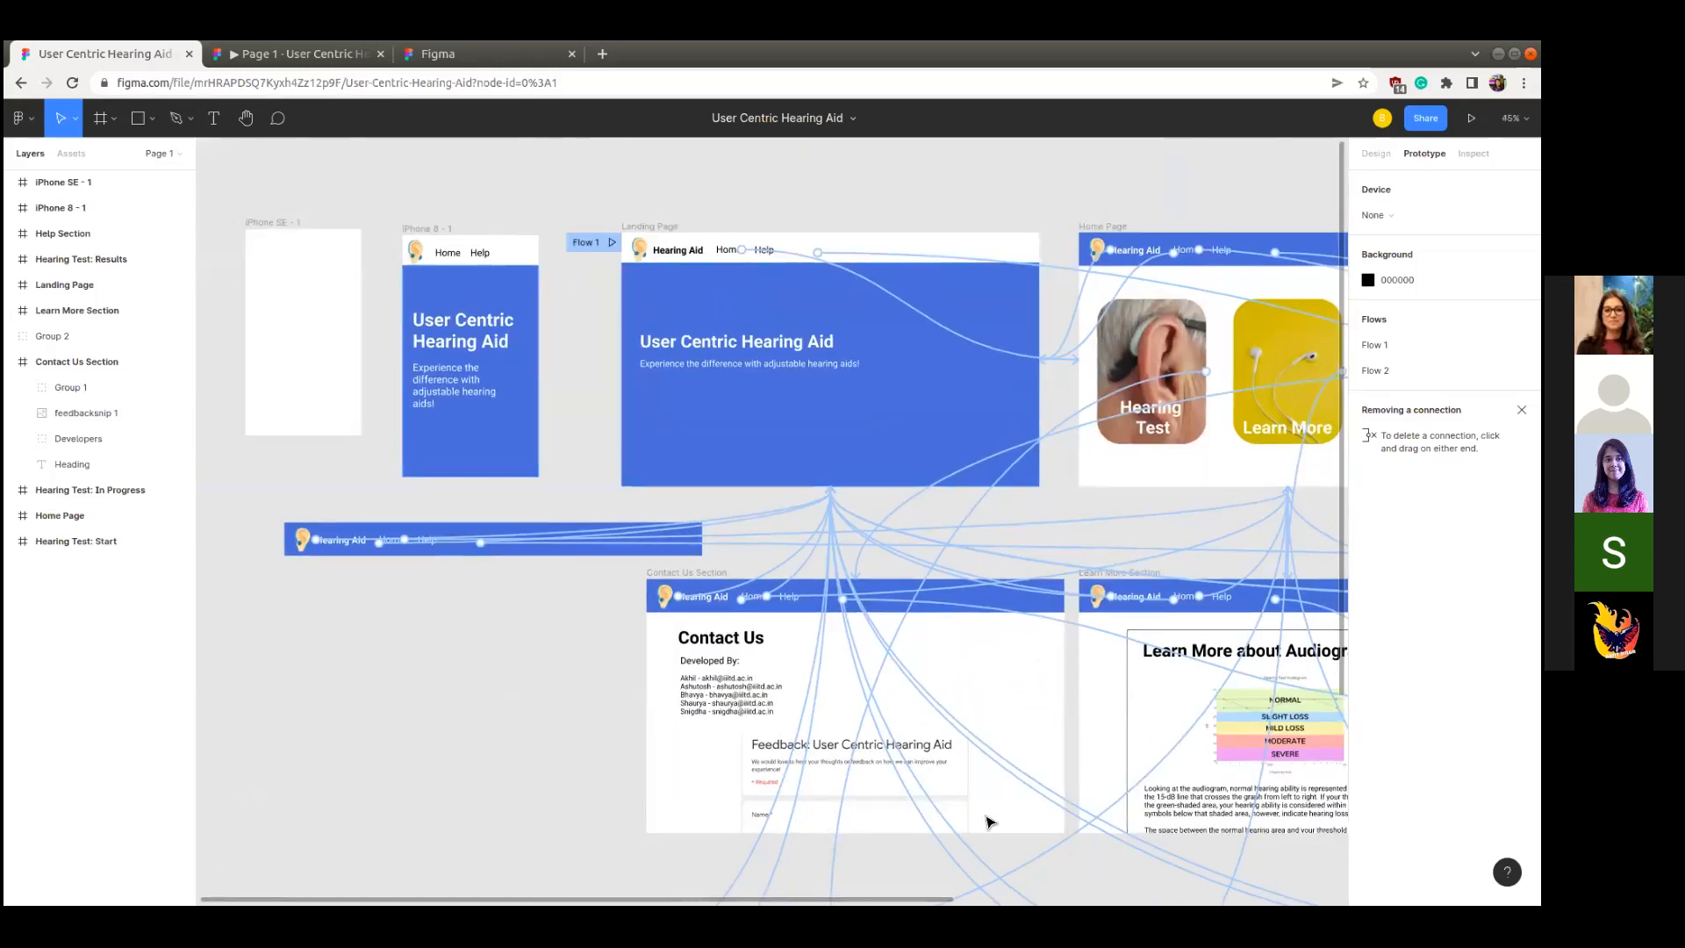
{"action": "scroll", "coordinate": [990, 822], "scroll_direction": "right", "scroll_amount": 8}
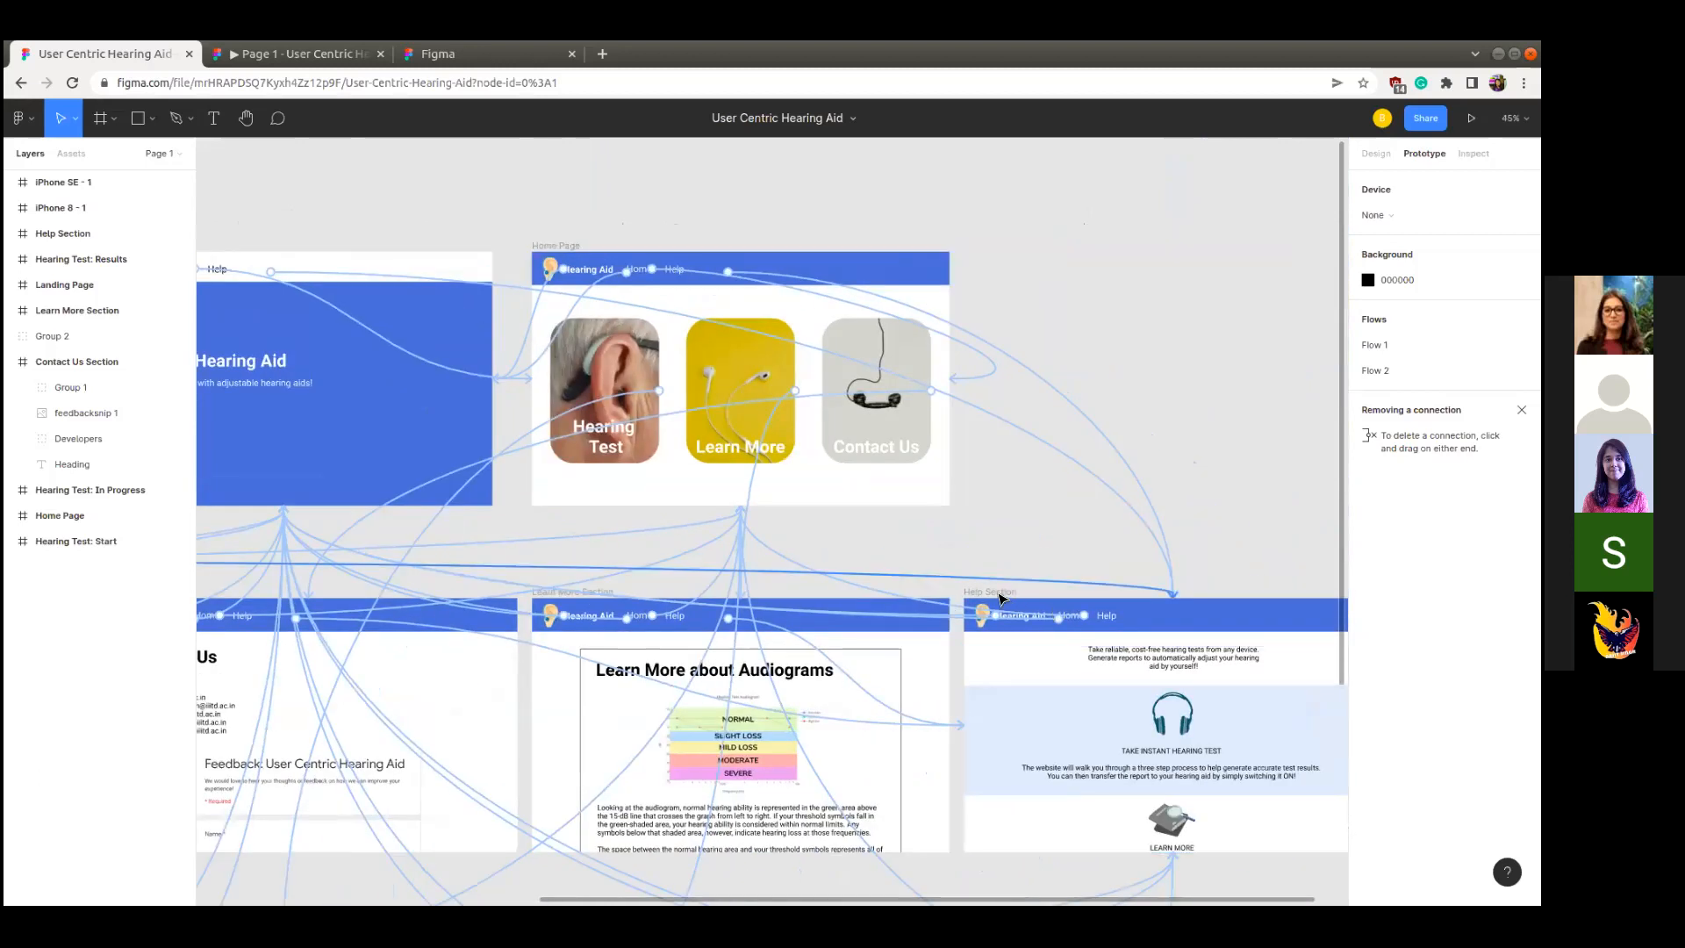
- Switch to the running prototype, go to its landing page and view the prototype's sharing options
{"action": "left_click", "coordinate": [239, 53]}
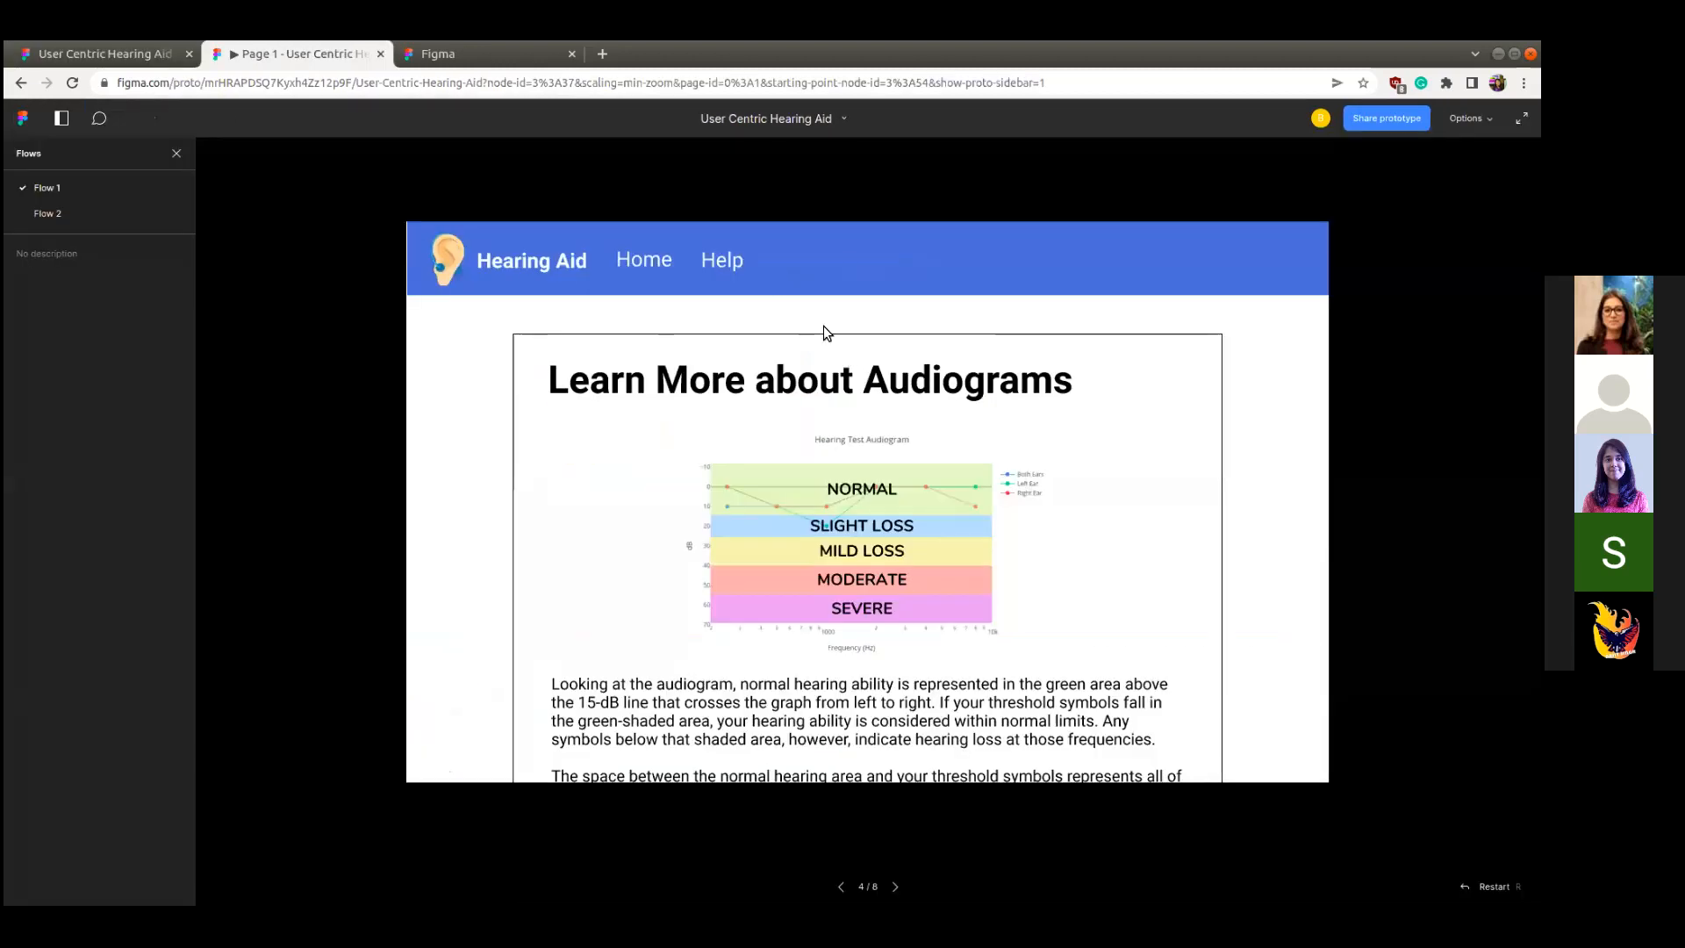
{"action": "left_click", "coordinate": [525, 254]}
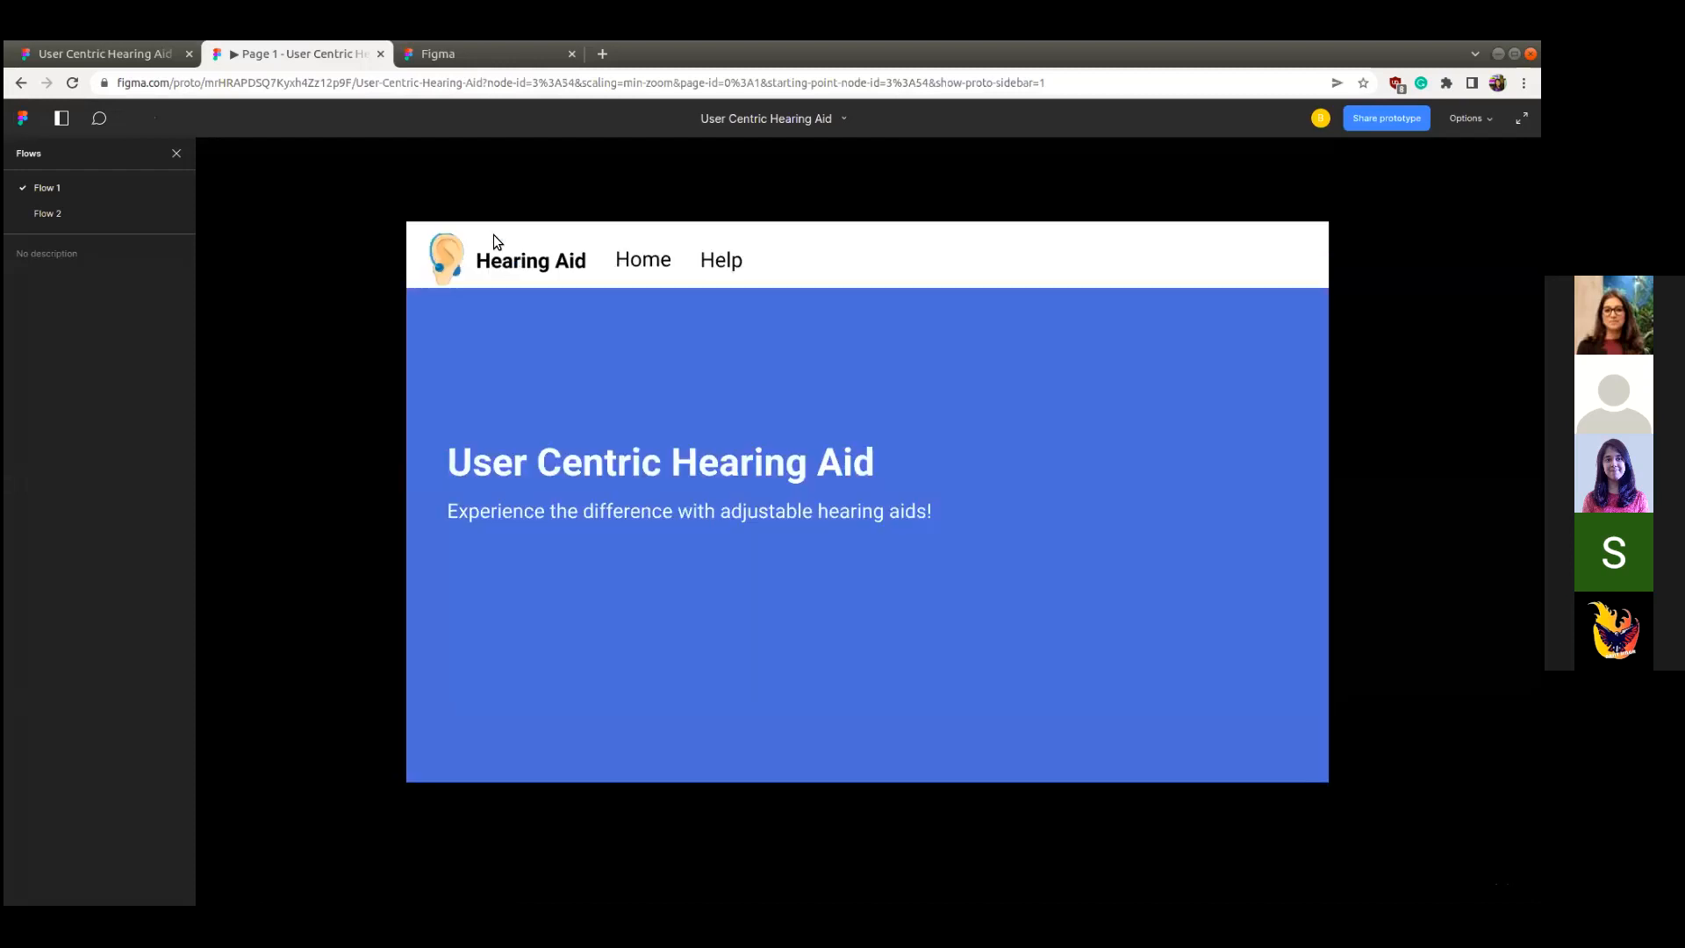
{"action": "left_click", "coordinate": [1378, 120]}
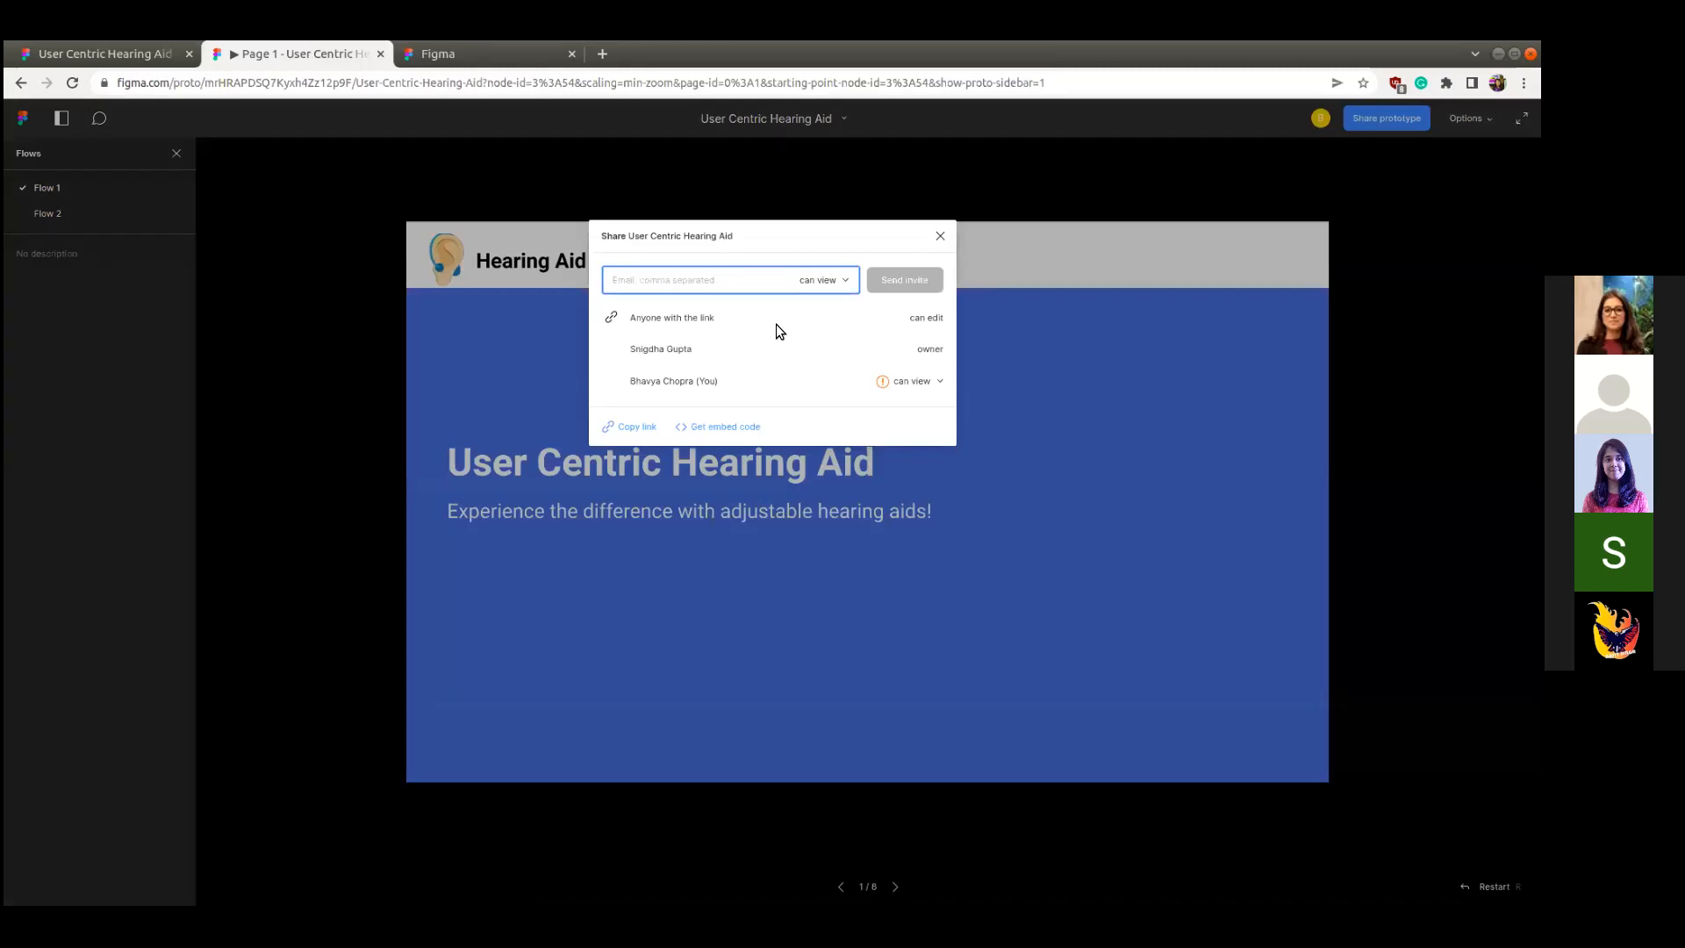
{"action": "left_click", "coordinate": [368, 225]}
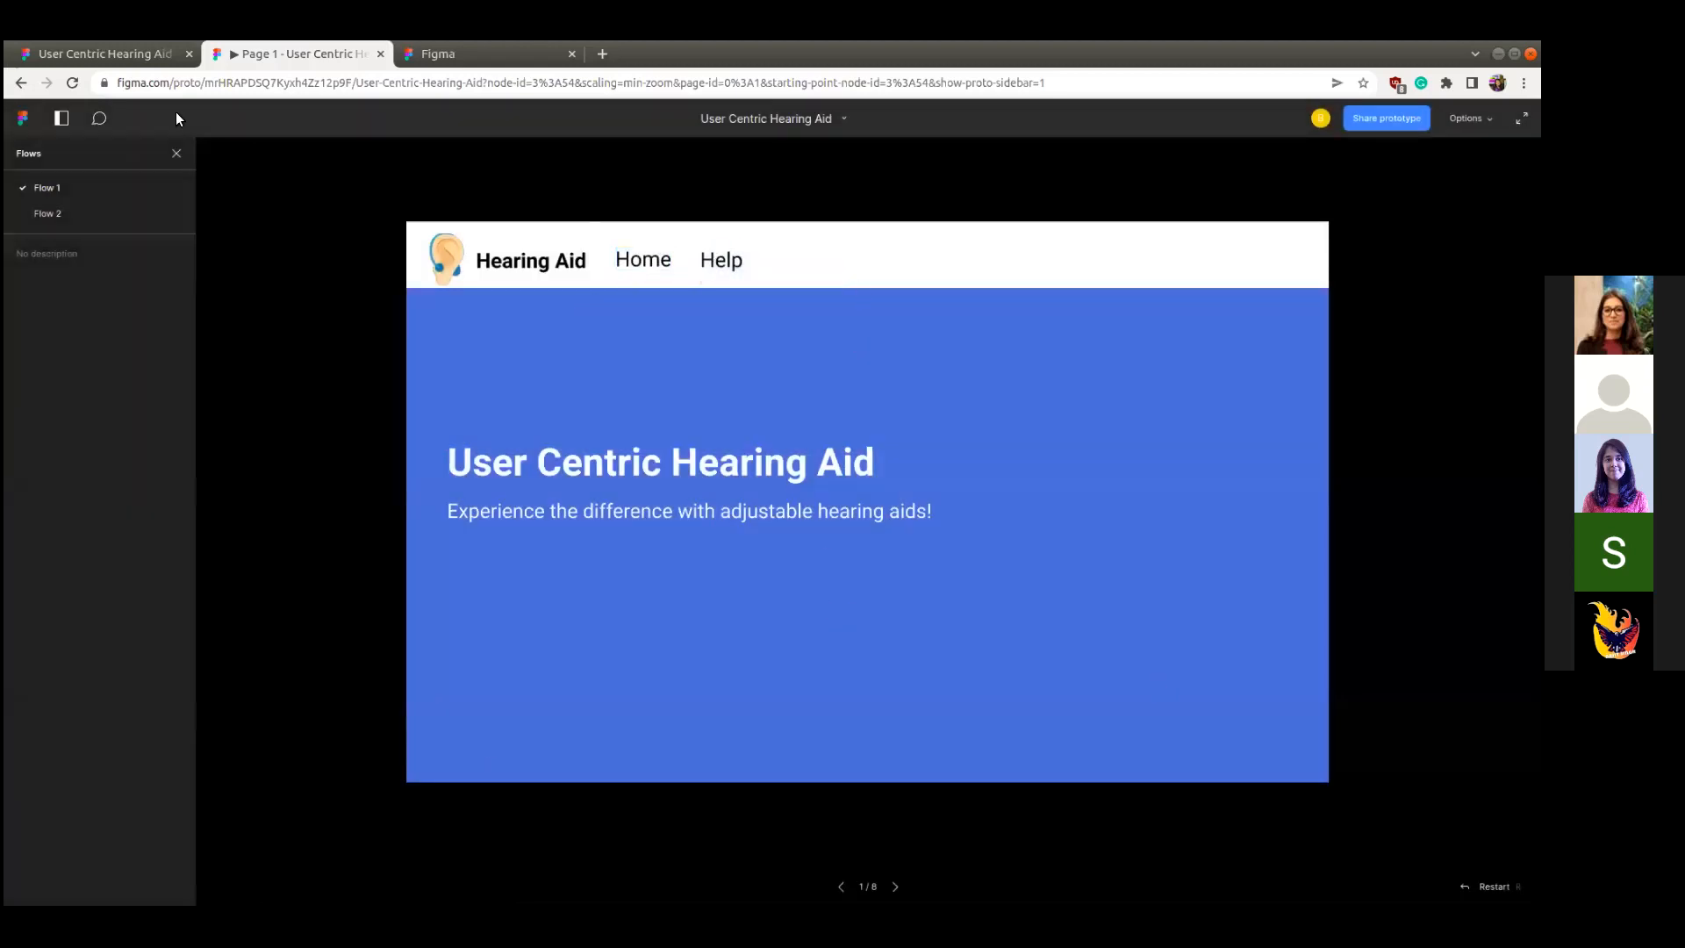
- Return to the design file and inspect the export format options of the Landing Page frame without changing the format
{"action": "left_click", "coordinate": [88, 55]}
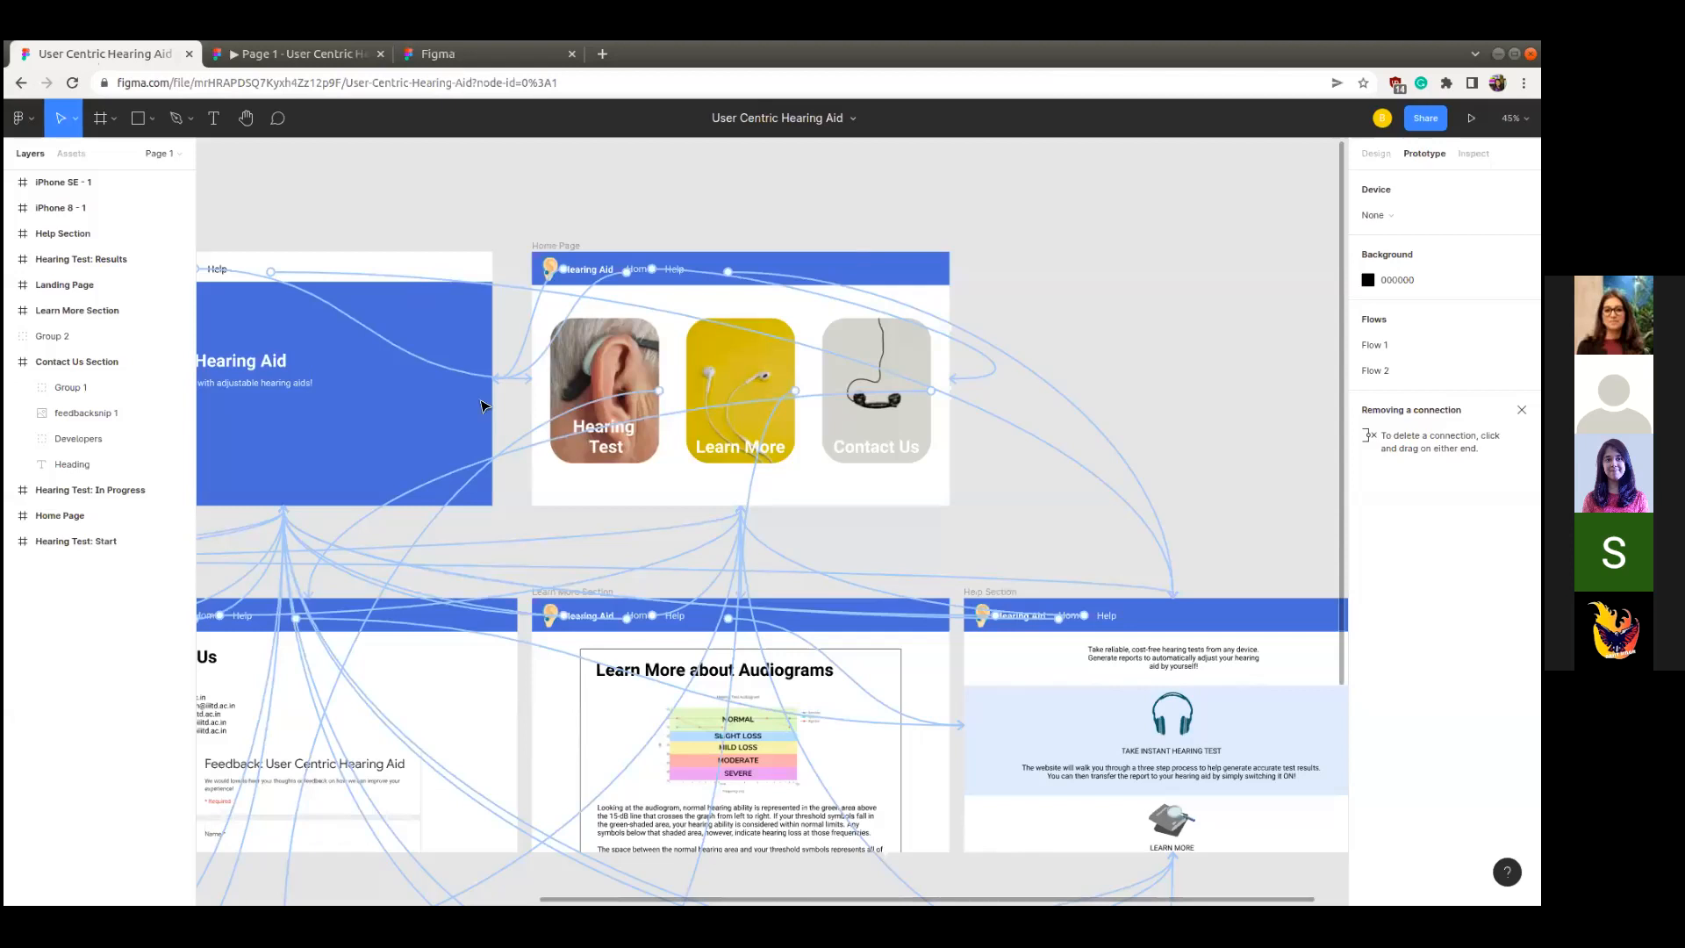
{"action": "scroll", "coordinate": [476, 406], "scroll_direction": "left", "scroll_amount": 1}
{"action": "scroll", "coordinate": [477, 407], "scroll_direction": "up", "scroll_amount": 1}
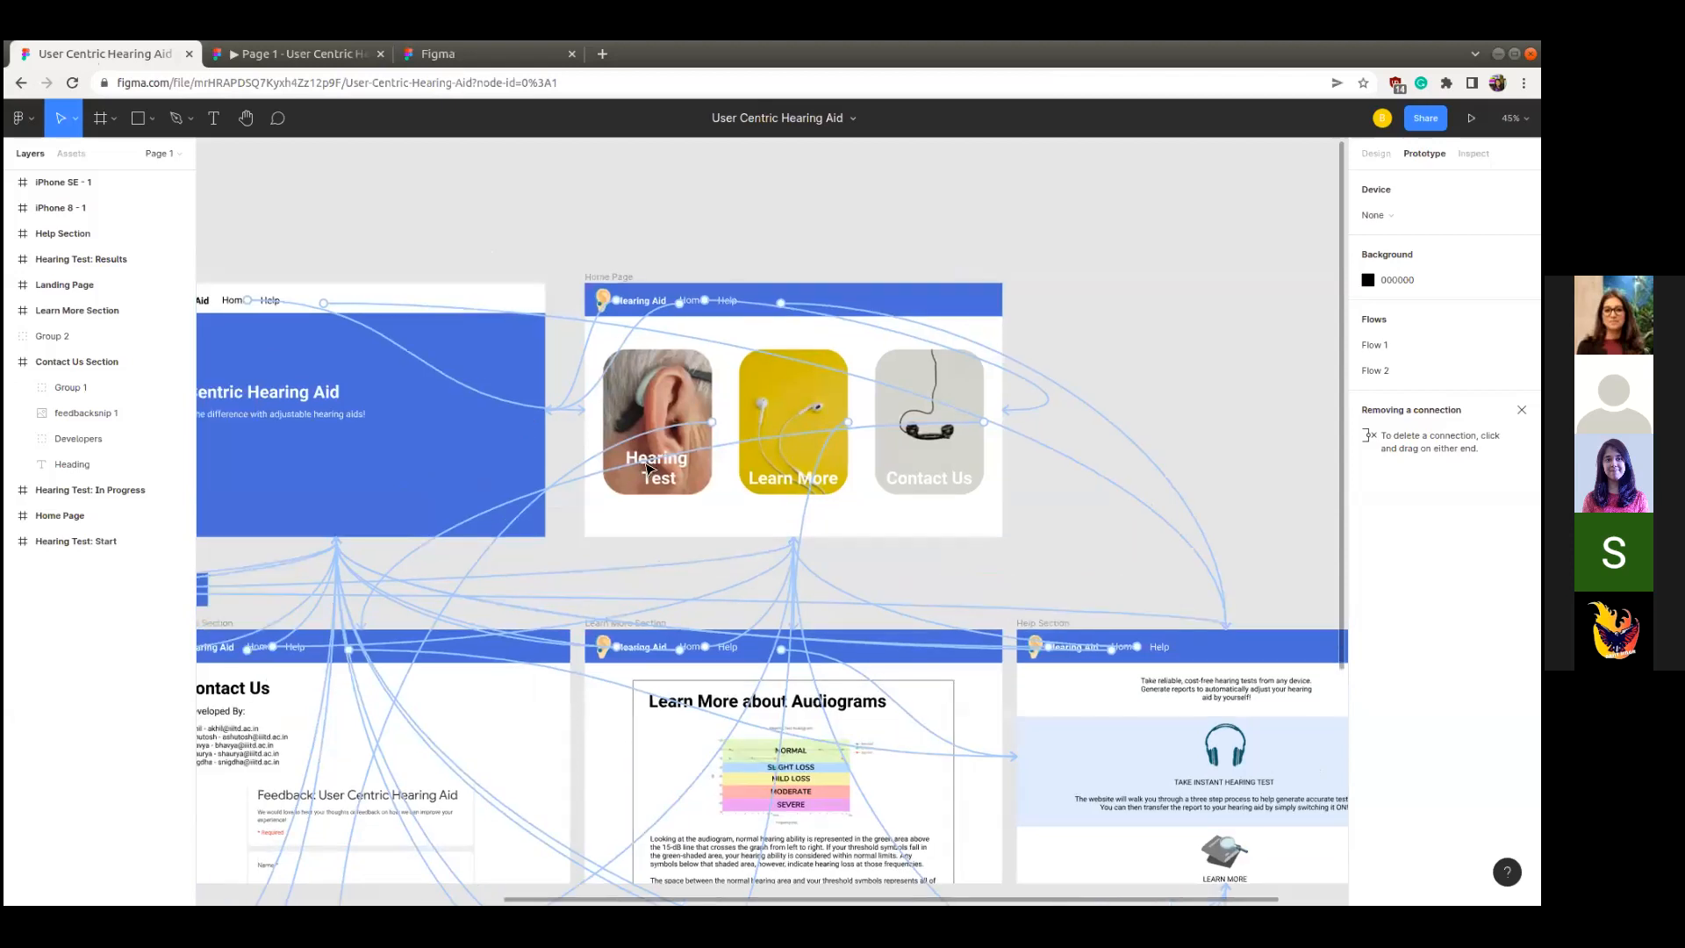
{"action": "scroll", "coordinate": [650, 470], "scroll_direction": "left", "scroll_amount": 5}
{"action": "scroll", "coordinate": [650, 470], "scroll_direction": "up", "scroll_amount": 3}
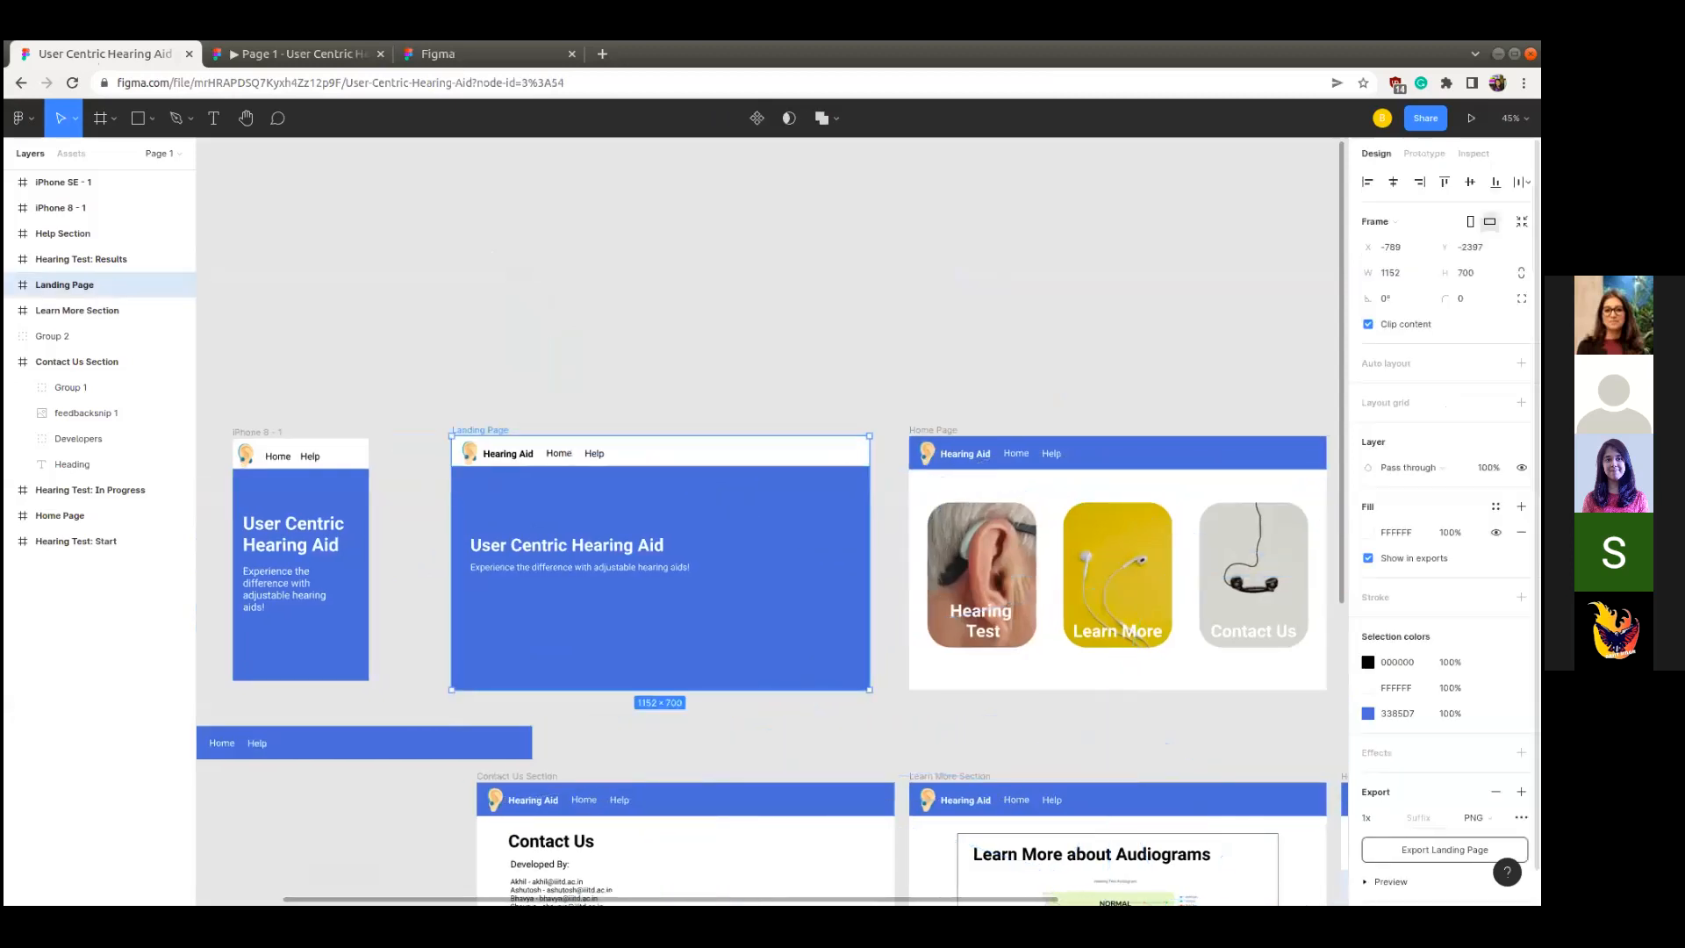
{"action": "scroll", "coordinate": [1376, 816], "scroll_direction": "down", "scroll_amount": 1}
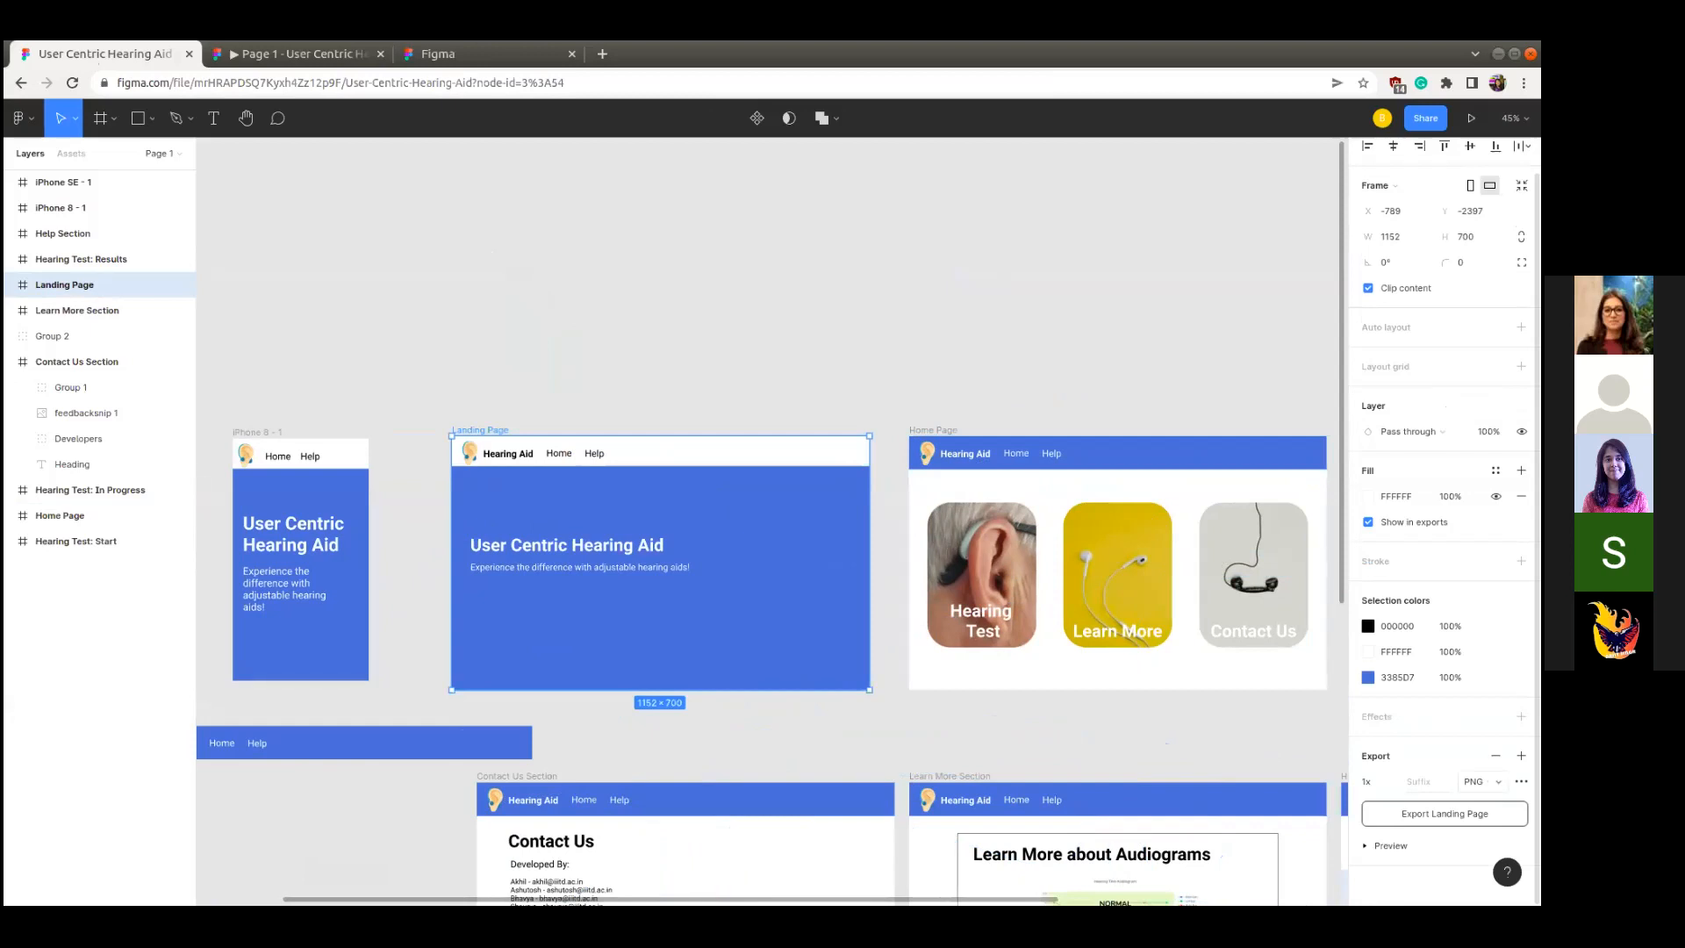
{"action": "left_click", "coordinate": [1483, 782]}
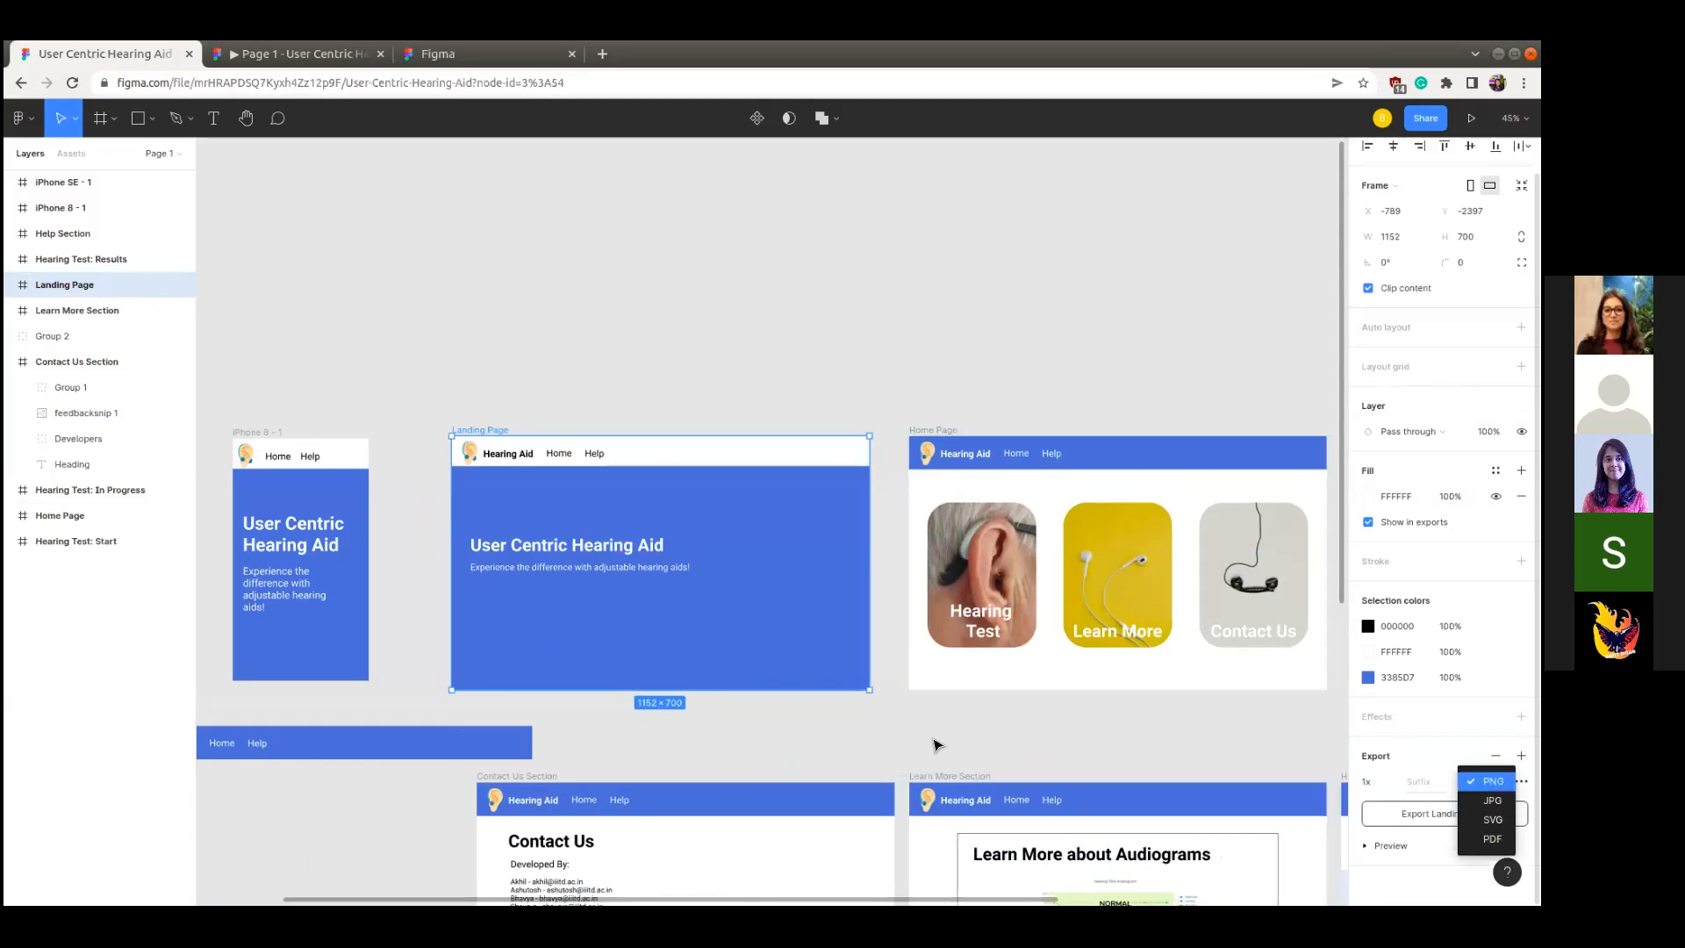
{"action": "key", "text": "Escape"}
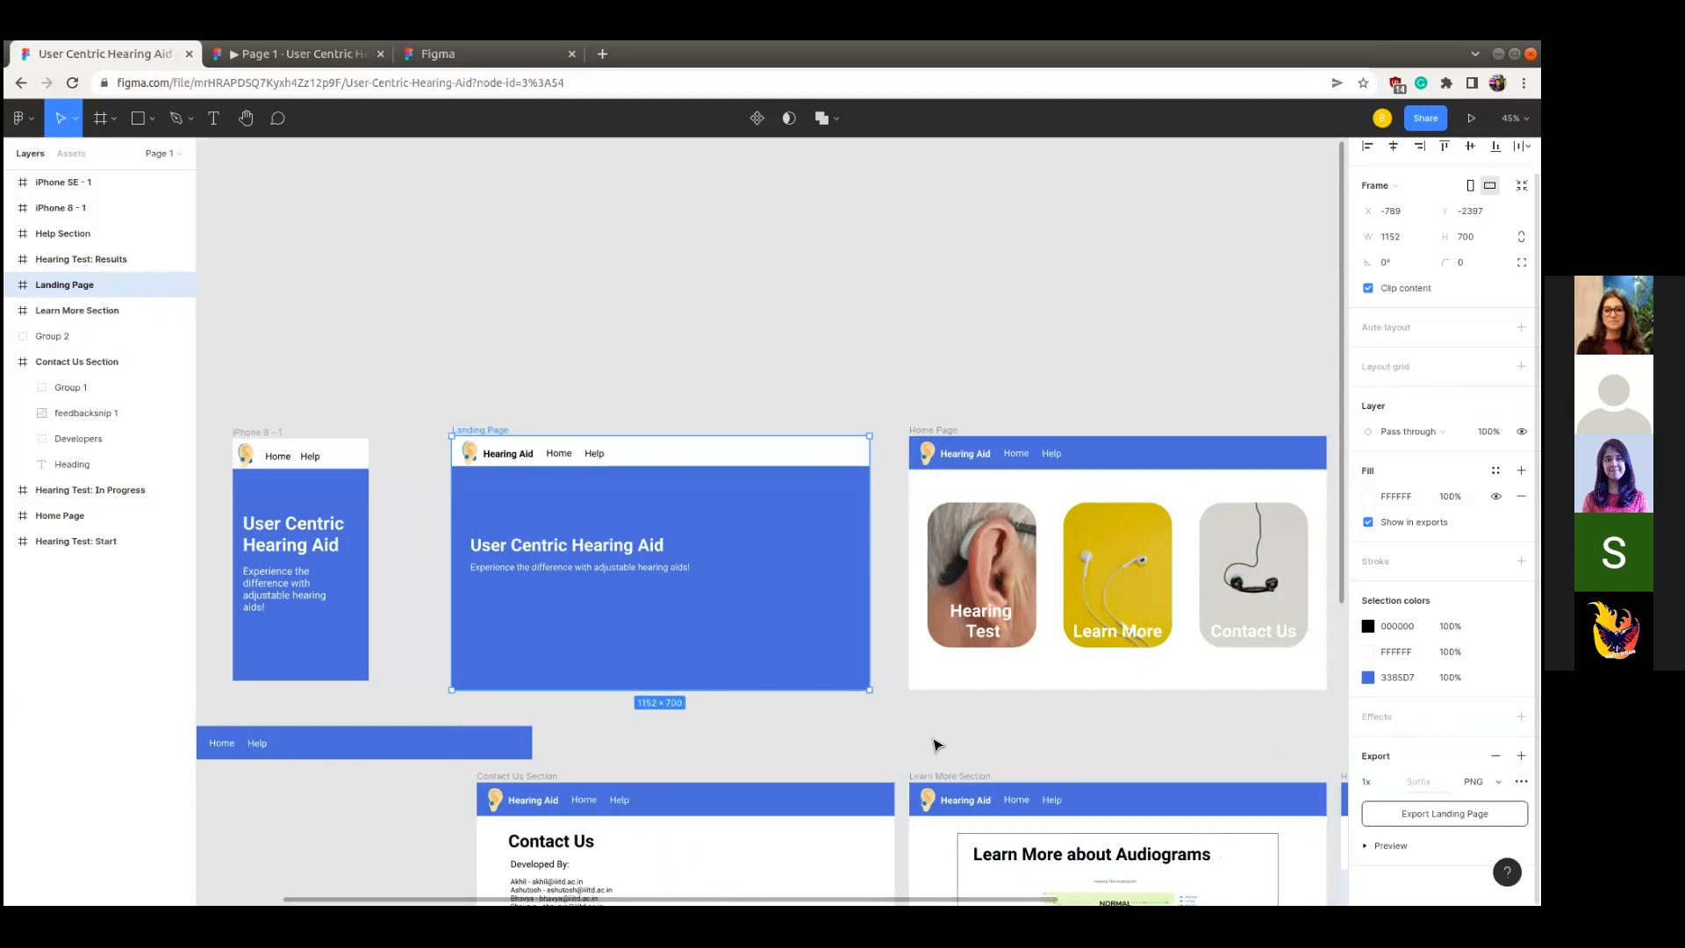
{"action": "left_click", "coordinate": [367, 708]}
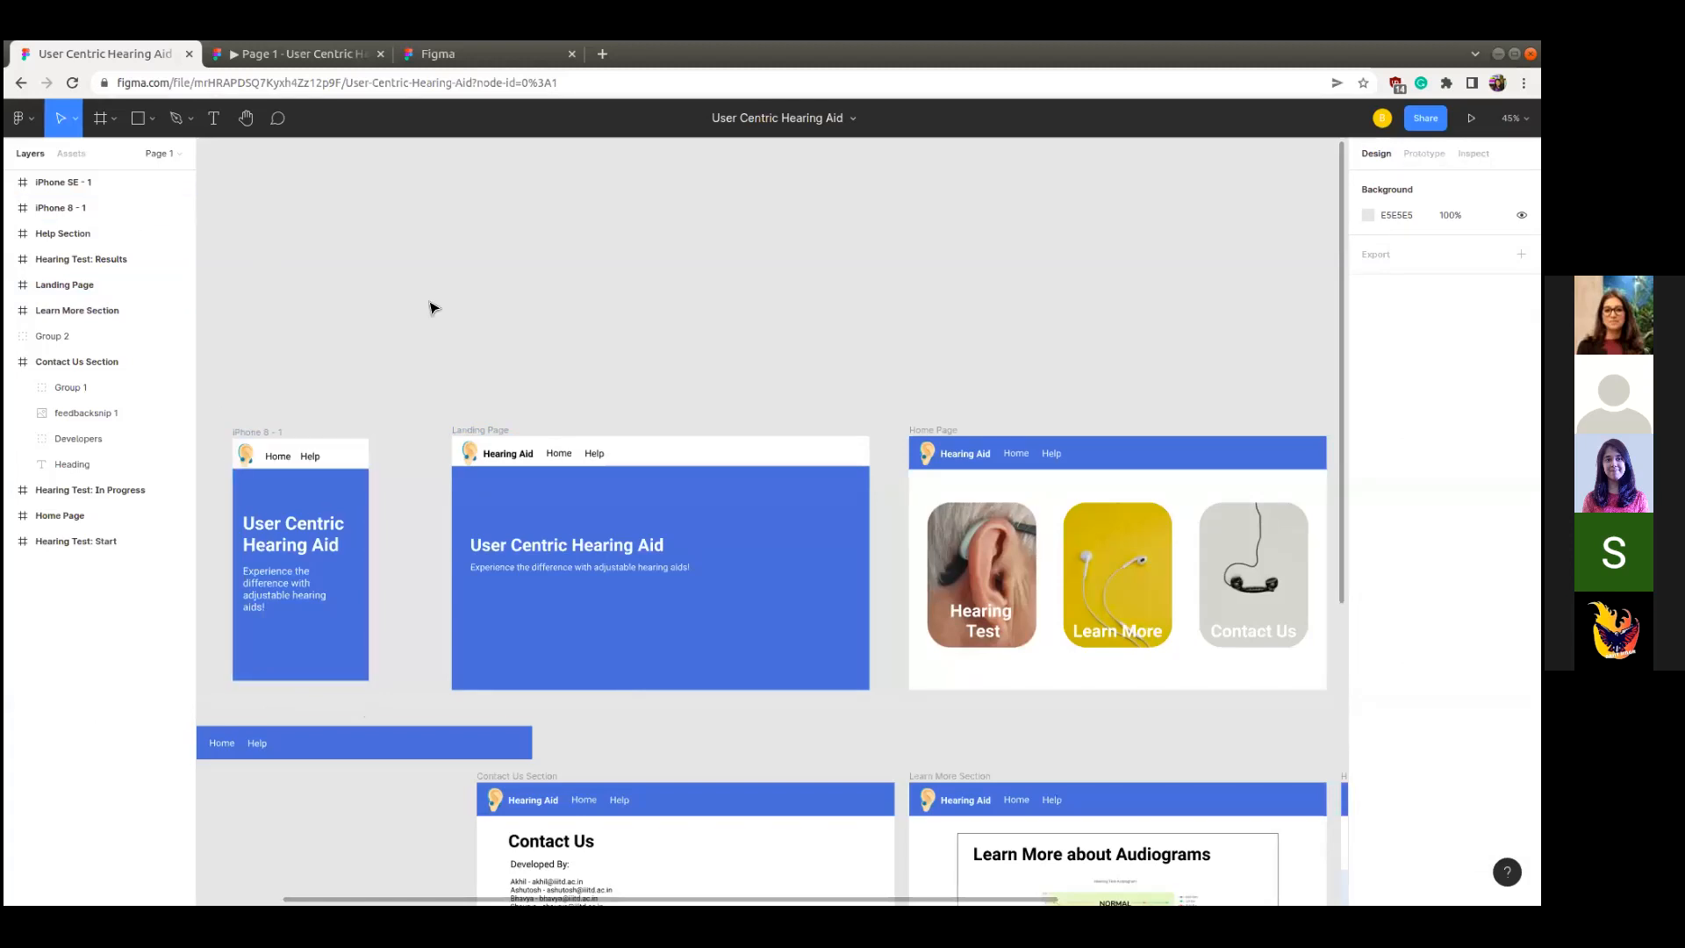
- Open the Place image file picker to view where images are imported from, and cancel it
{"action": "scroll", "coordinate": [431, 316], "scroll_direction": "left", "scroll_amount": 10}
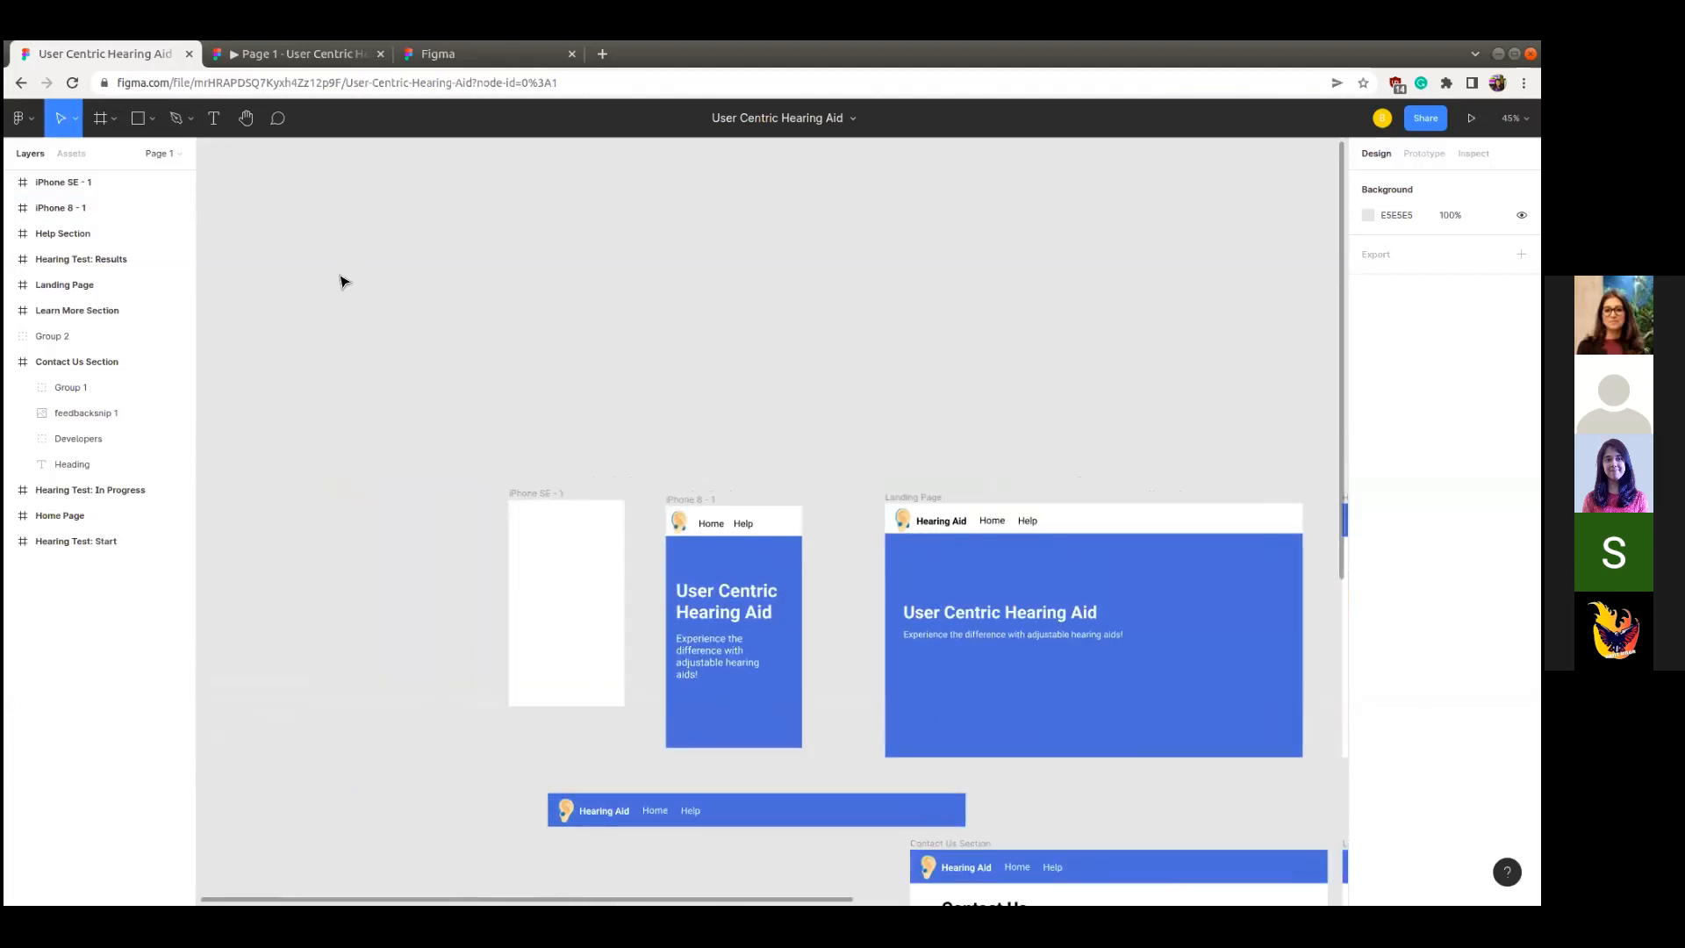
{"action": "left_click", "coordinate": [28, 123]}
{"action": "mouse_move", "coordinate": [71, 251]}
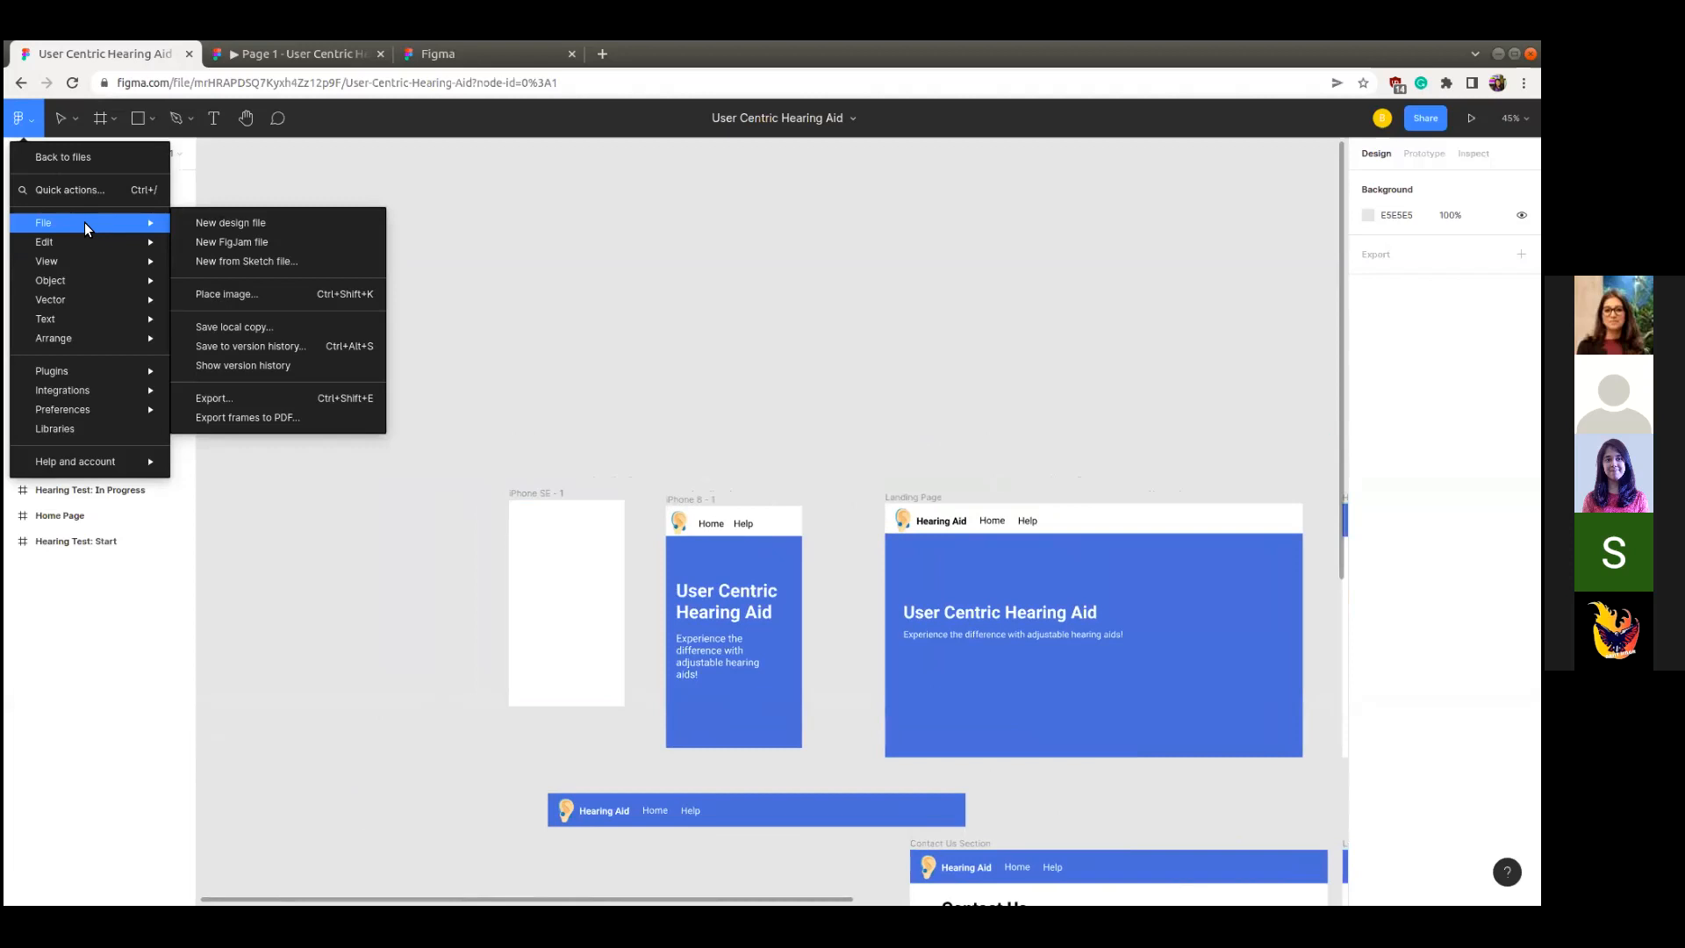
{"action": "left_click", "coordinate": [251, 299]}
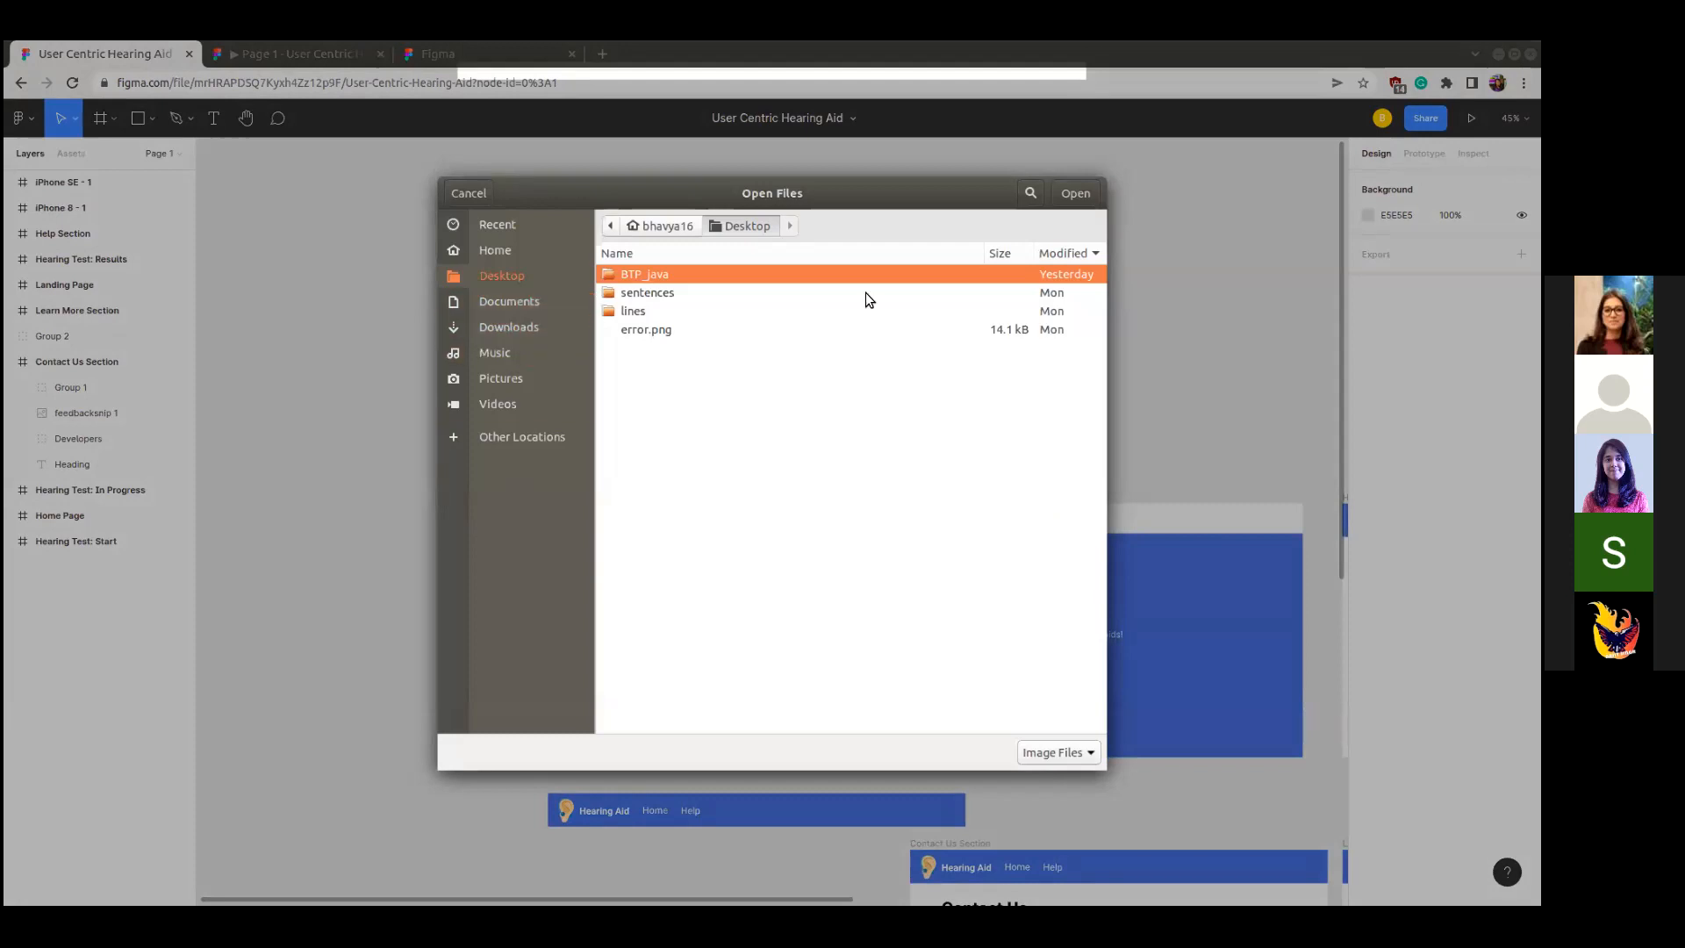
{"action": "left_click", "coordinate": [464, 194]}
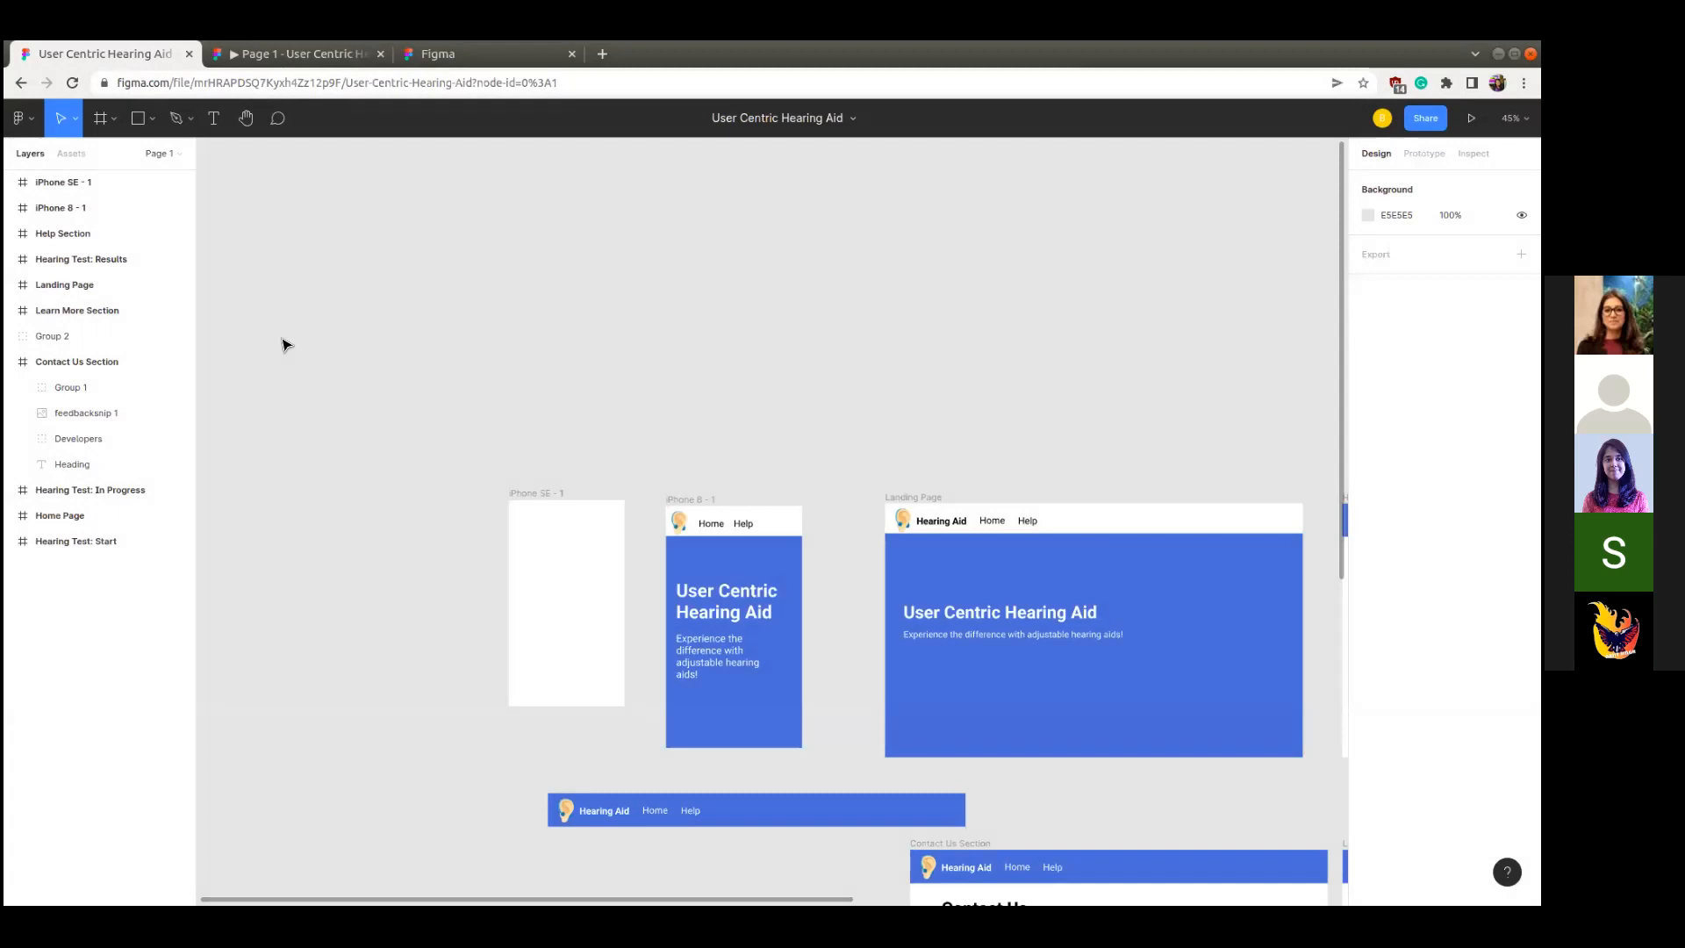